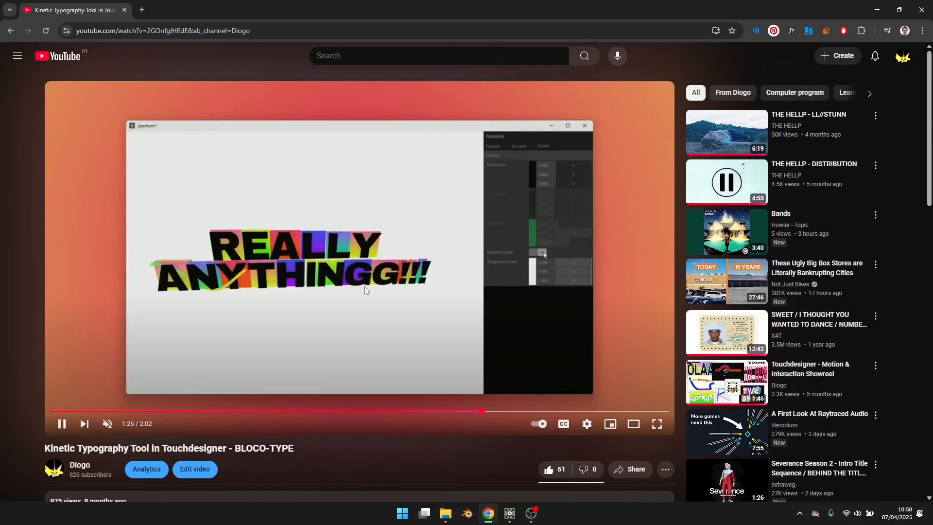
# Step: Pause the typography video and switch to the touchdesigner tutorial.5 project in TouchDesigner
pyautogui.click(365, 287)
pyautogui.moveTo(510, 513)
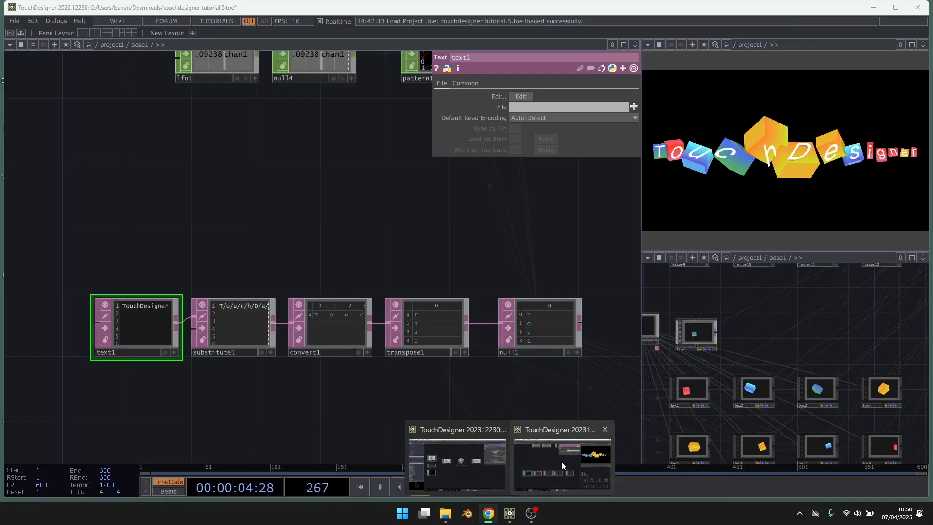
pyautogui.click(561, 462)
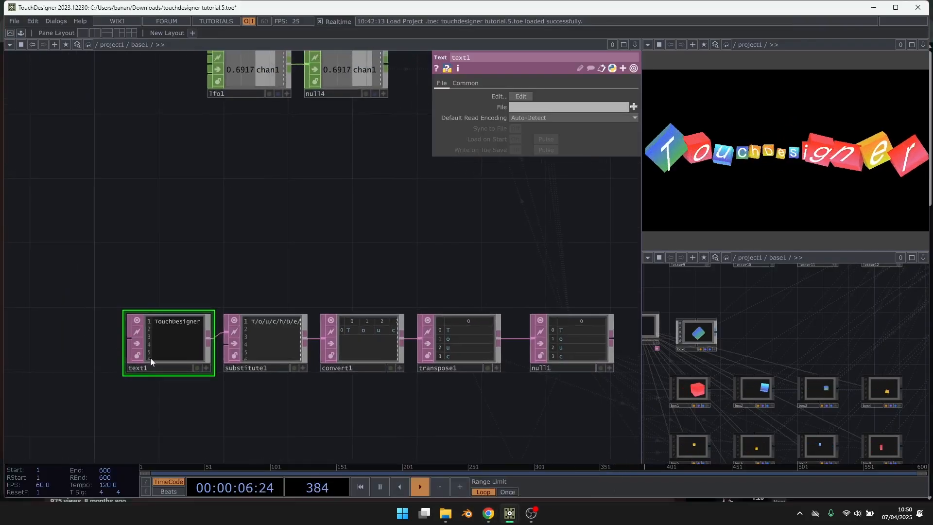
# Step: Replace the TouchDesigner text in the text1 DAT with the creator's first name
pyautogui.scroll(2, 150, 357)
pyautogui.click(241, 376)
pyautogui.hotkey('ctrl', 'a')
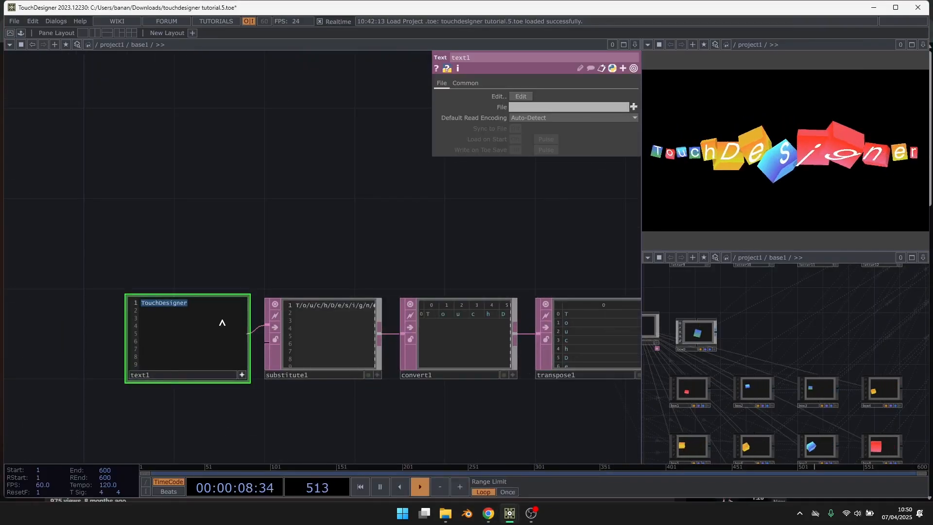
pyautogui.press('BackSpace')
pyautogui.write('diogo')
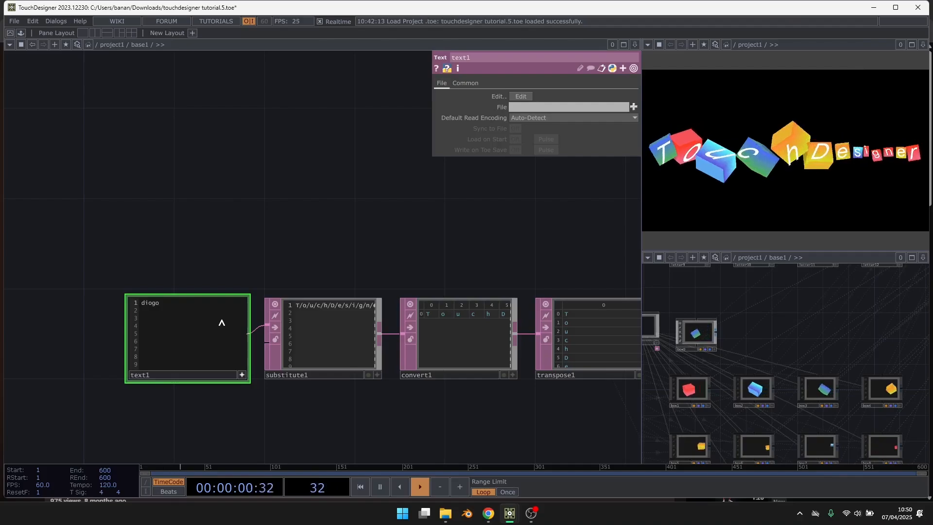
pyautogui.click(242, 376)
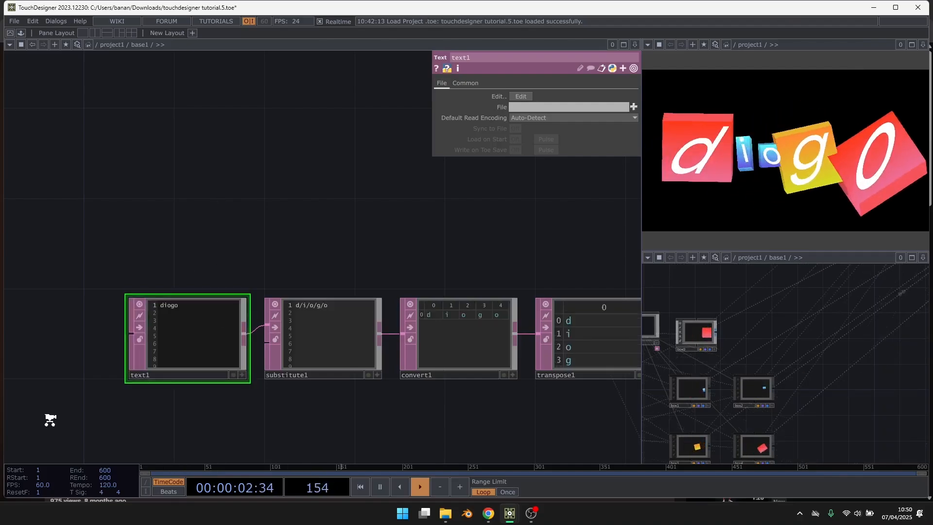
# Step: Try the Triangle and Ramp types on the pattern2 CHOP, ending with its type set to Random
pyautogui.scroll(-3, 50, 419)
pyautogui.moveTo(283, 335); pyautogui.dragTo(166, 372)
pyautogui.scroll(2, 156, 146)
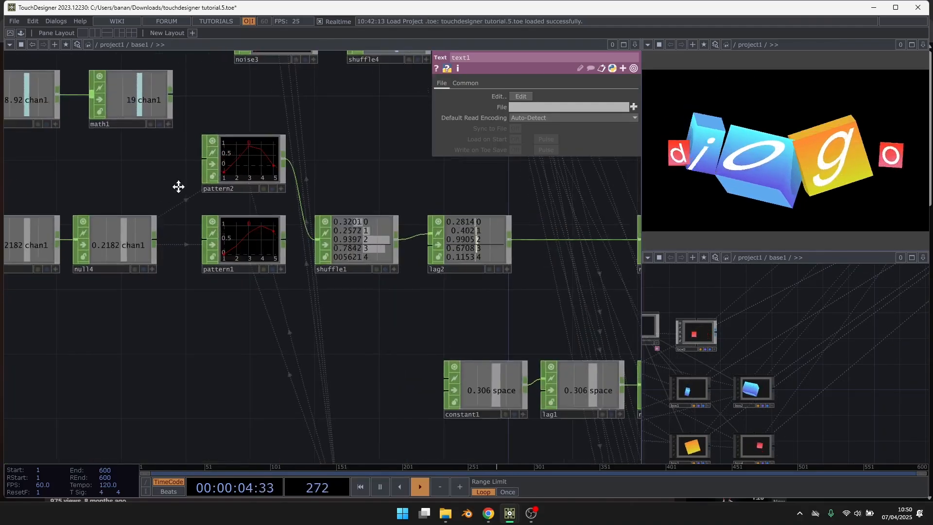
pyautogui.moveTo(179, 188); pyautogui.dragTo(251, 224)
pyautogui.click(85, 268)
pyautogui.moveTo(538, 117); pyautogui.dragTo(538, 118)
pyautogui.click(319, 185)
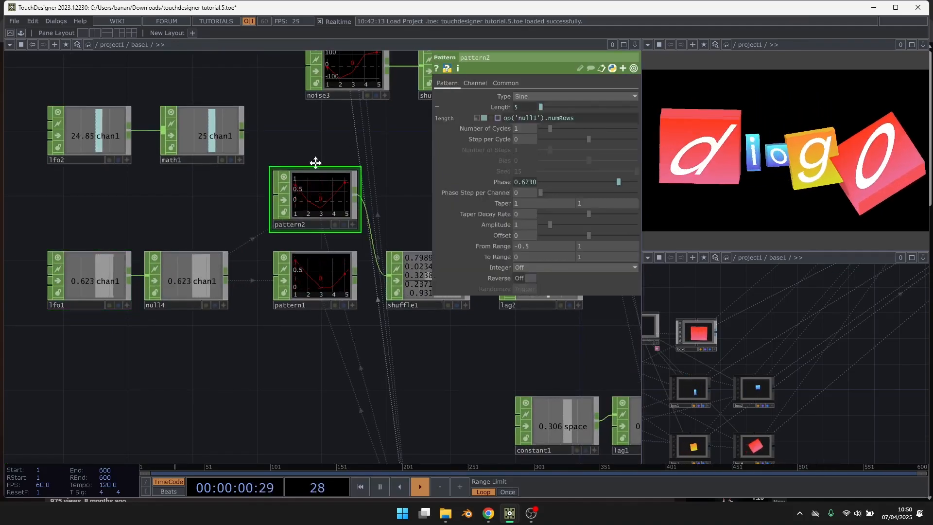
pyautogui.moveTo(315, 162); pyautogui.dragTo(278, 187)
pyautogui.click(518, 97)
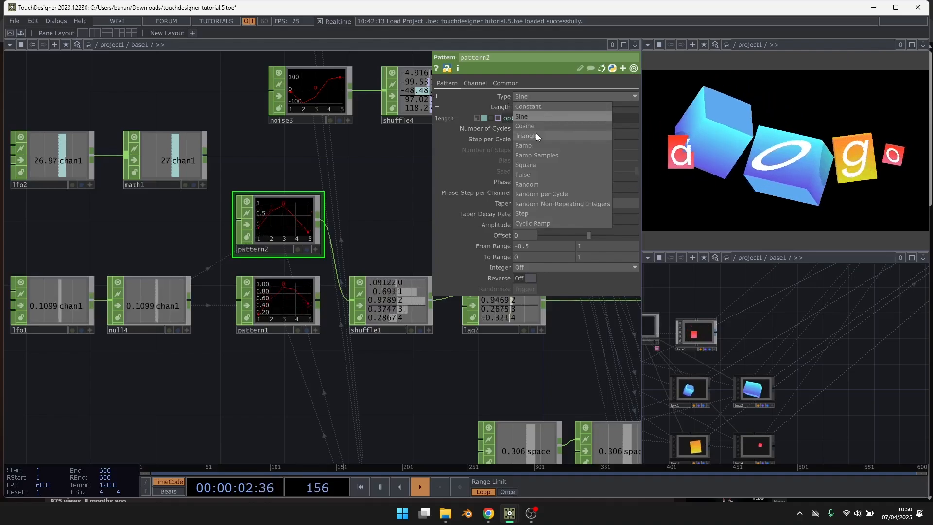
pyautogui.click(536, 133)
pyautogui.click(559, 97)
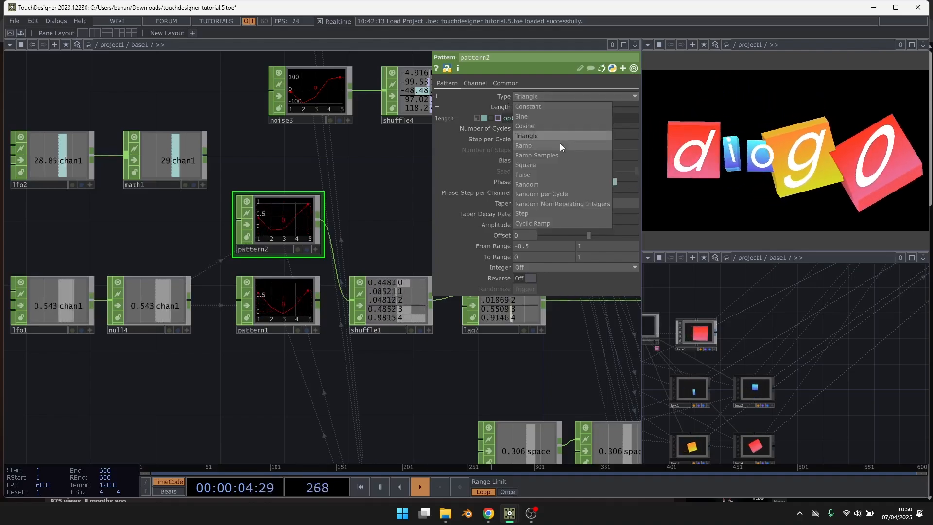
pyautogui.click(560, 145)
pyautogui.click(569, 96)
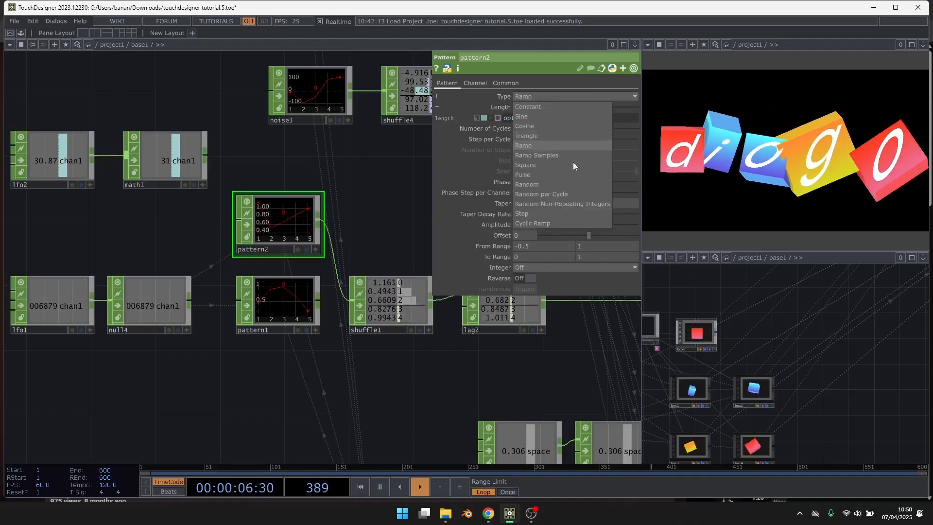
pyautogui.click(562, 186)
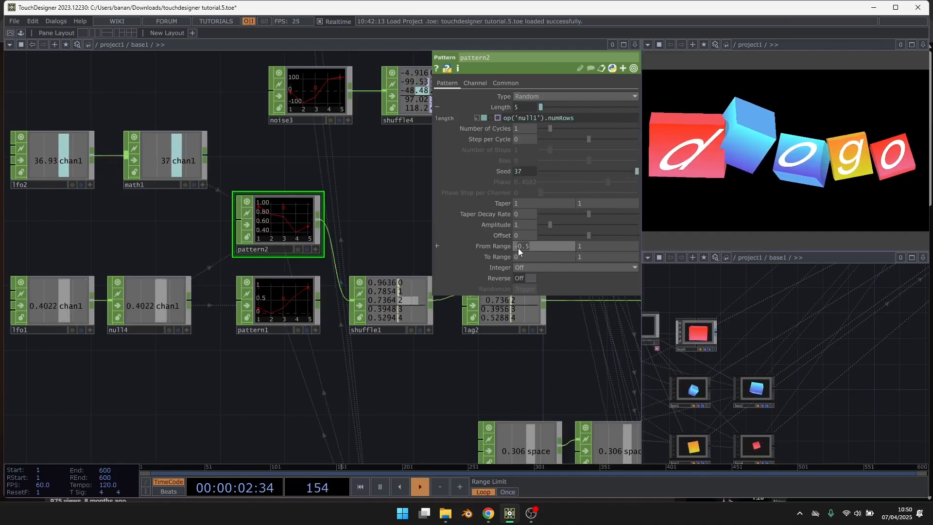
# Step: Set pattern2's From Range minimum to -1 and its To Range maximum to 4
pyautogui.write('-1')
pyautogui.press('Return')
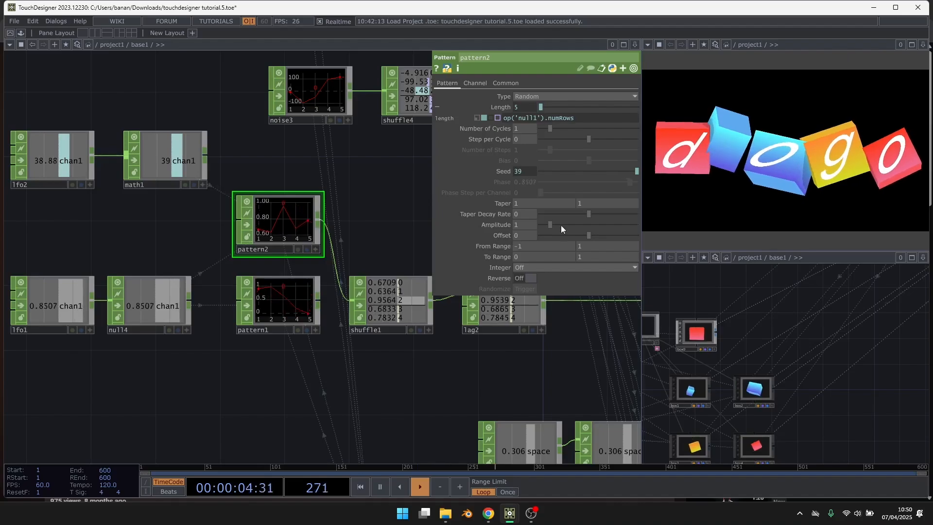
pyautogui.click(582, 257)
pyautogui.write('4')
pyautogui.press('Return')
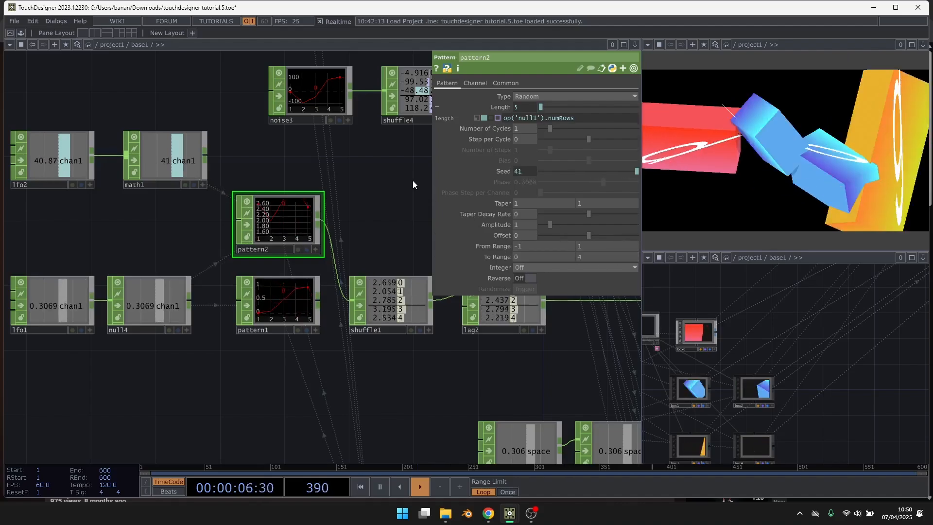
# Step: Set pattern2's To Range maximum to 1
pyautogui.click(605, 255)
pyautogui.write('1')
pyautogui.press('Return')
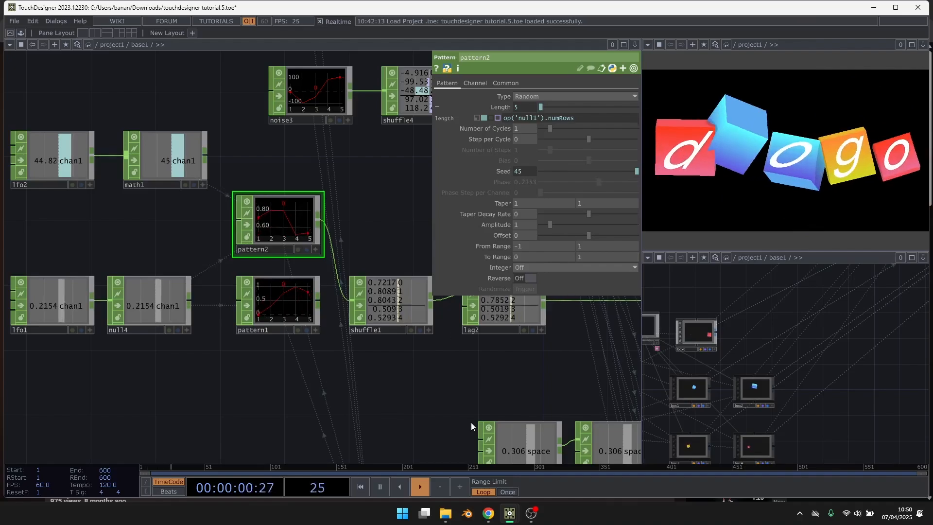
# Step: Go up to the parent network and set base1's Space to 0.33, Thickness Translate to 0.173 and Rotate Gain to 0
pyautogui.moveTo(385, 371); pyautogui.dragTo(219, 270)
pyautogui.press('u')
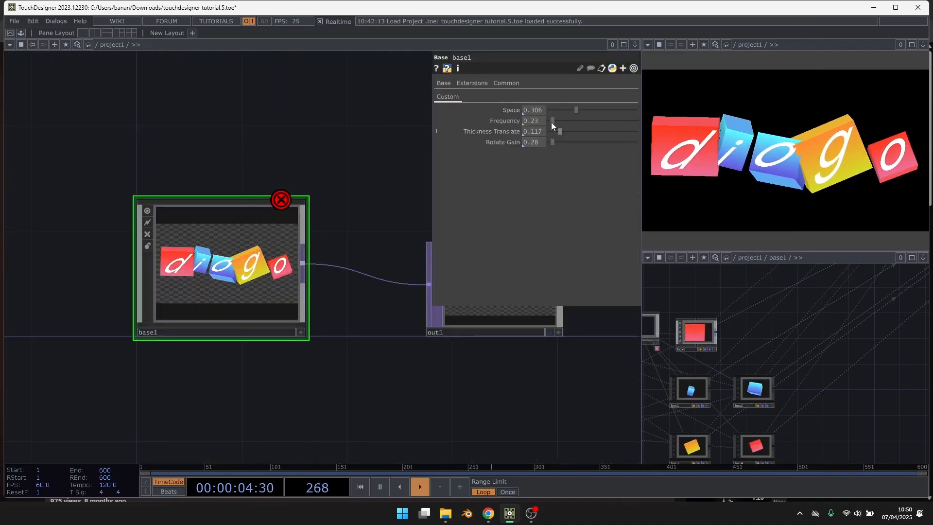
pyautogui.moveTo(553, 144); pyautogui.dragTo(578, 110)
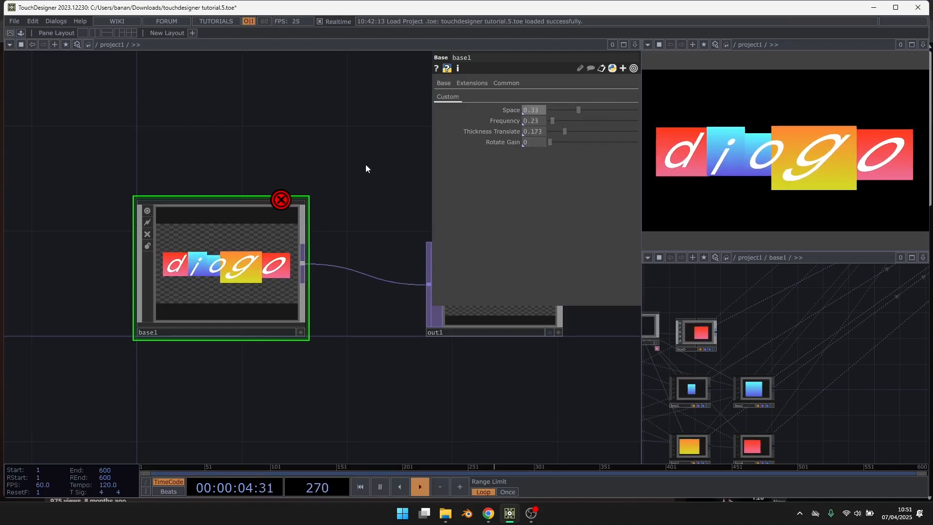
# Step: Close the tutorial demo project without saving its changes
pyautogui.press('u')
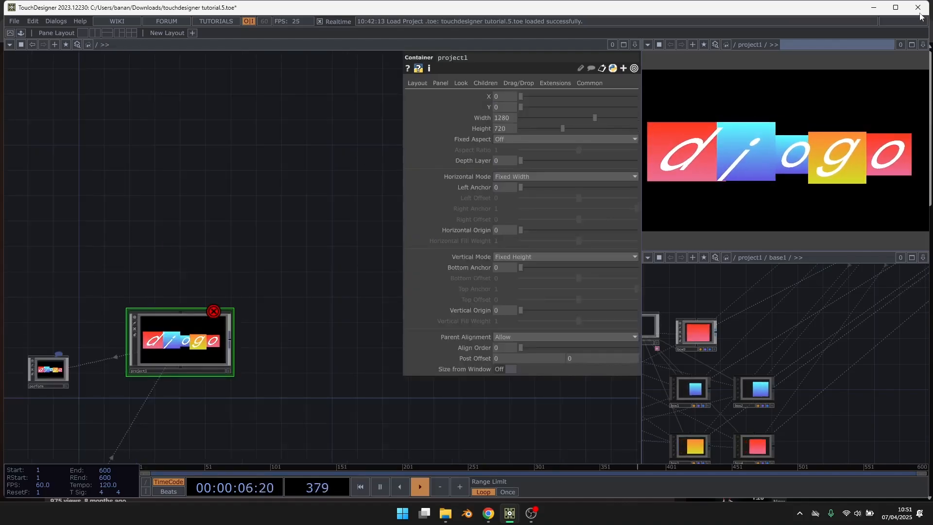
pyautogui.click(918, 7)
pyautogui.click(315, 155)
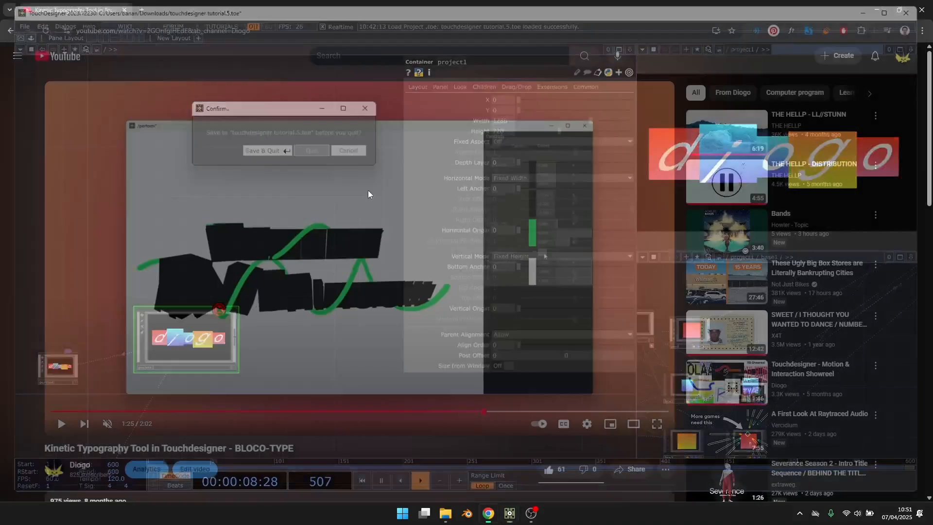
# Step: In the open NewProject.1 project, hide the Palette and delete every default operator except out1
pyautogui.click(508, 515)
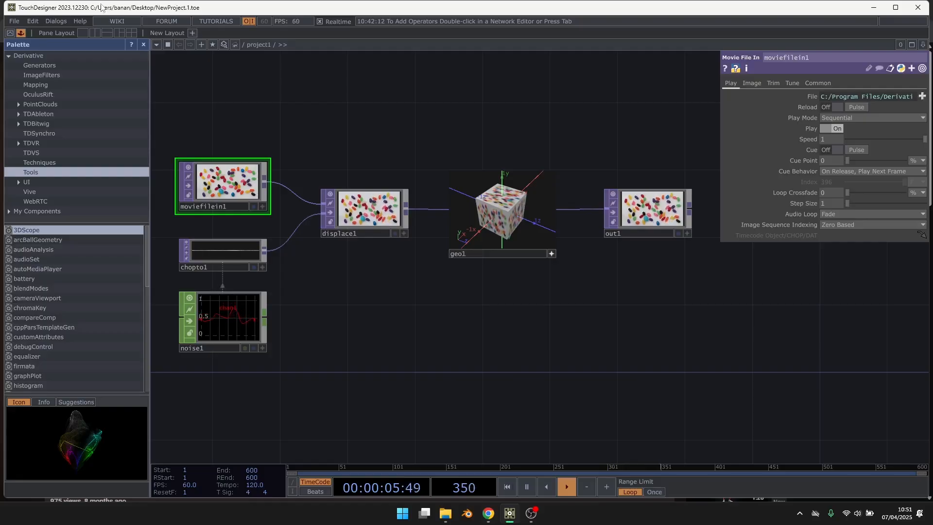
pyautogui.click(21, 33)
pyautogui.moveTo(474, 165); pyautogui.dragTo(564, 172)
pyautogui.moveTo(312, 113); pyautogui.dragTo(610, 368, button='right')
pyautogui.press('Delete')
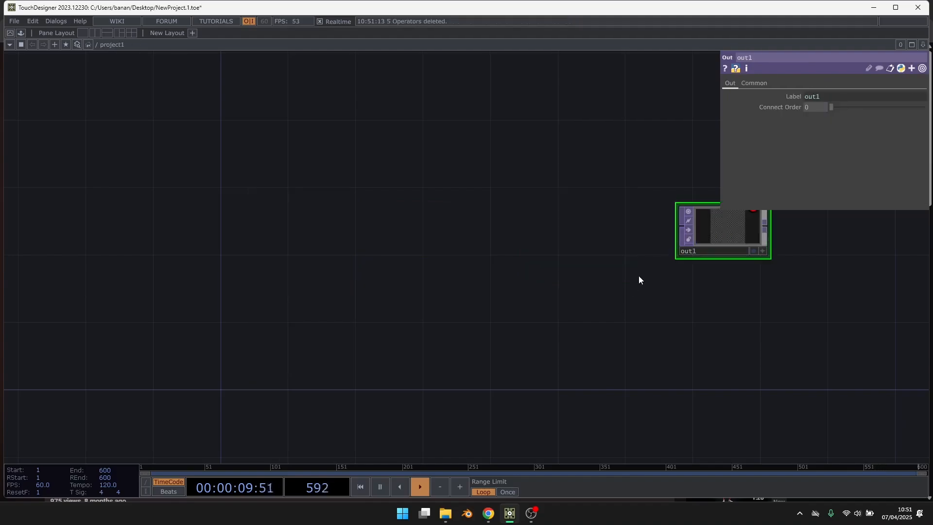
# Step: Move the out1 operator farther from the network's centre to clear space for new operators
pyautogui.scroll(-3, 639, 276)
pyautogui.moveTo(668, 249); pyautogui.dragTo(778, 317)
pyautogui.moveTo(509, 270); pyautogui.dragTo(509, 254)
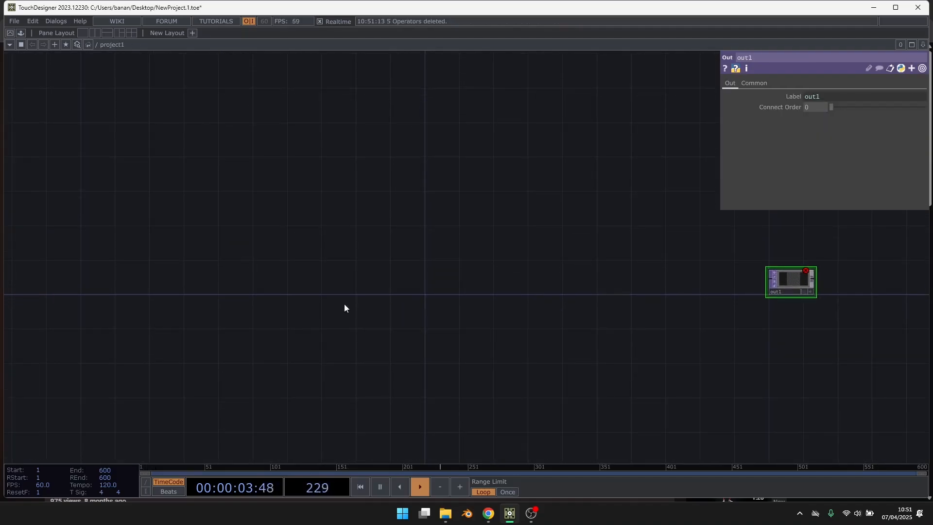
# Step: Add a Text DAT to the project1 network, near the network's centre
pyautogui.scroll(2, 336, 299)
pyautogui.press('Tab')
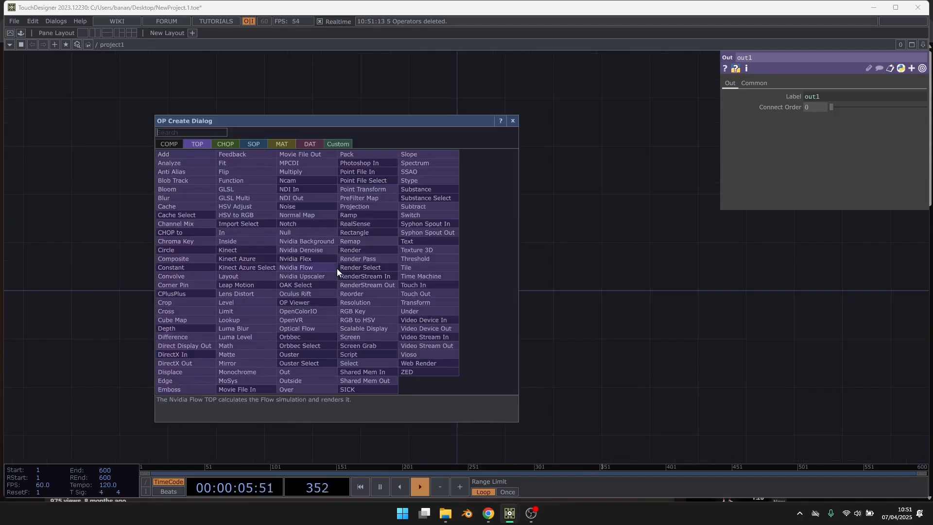
pyautogui.write('tex')
pyautogui.click(309, 144)
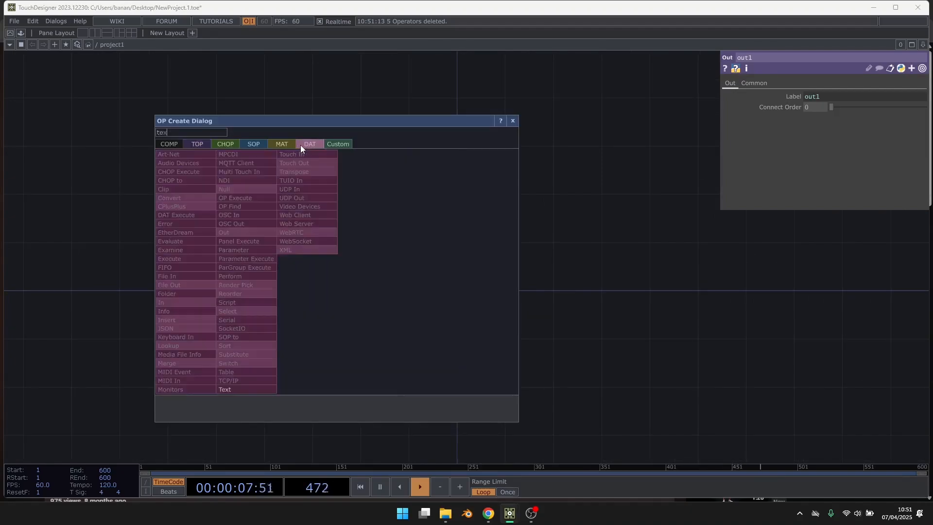
pyautogui.click(246, 381)
pyautogui.click(394, 270)
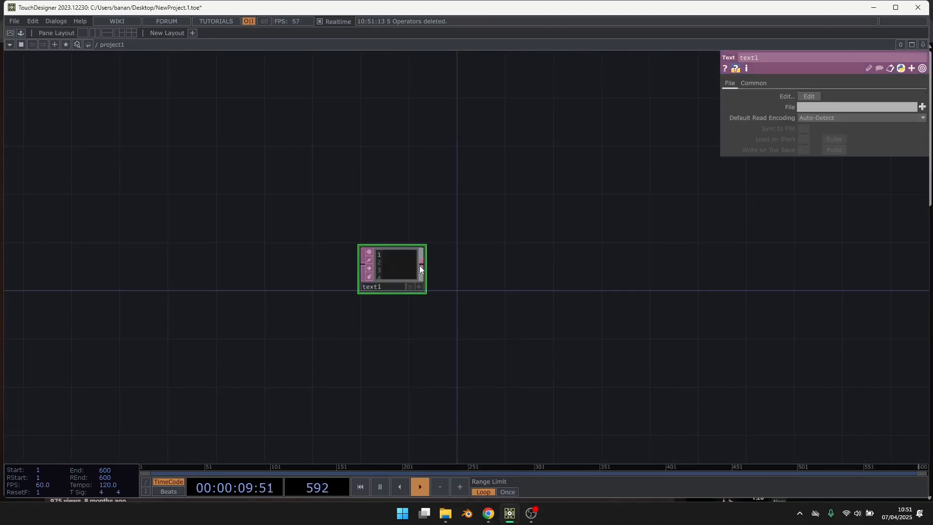
# Step: Enter the word "type" as the content of the text1 DAT
pyautogui.scroll(3, 419, 265)
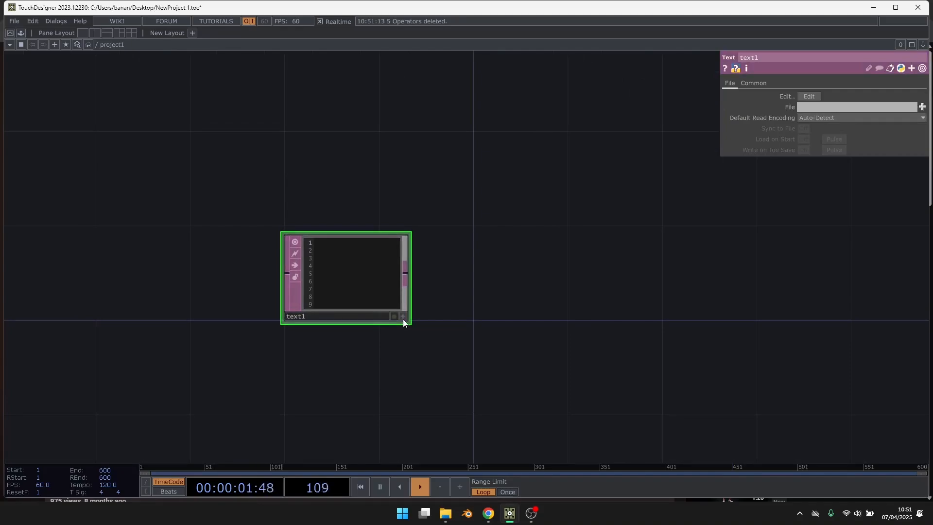
pyautogui.click(403, 316)
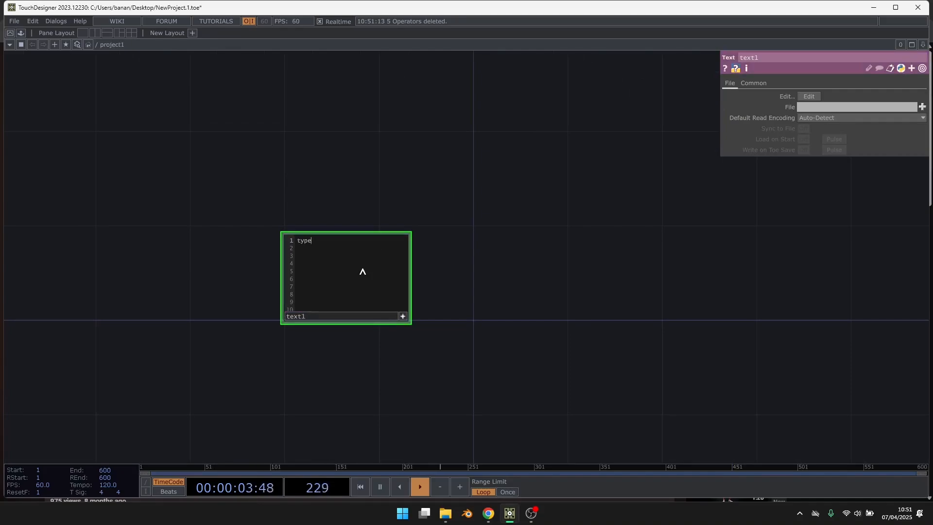
pyautogui.moveTo(437, 283); pyautogui.dragTo(350, 297)
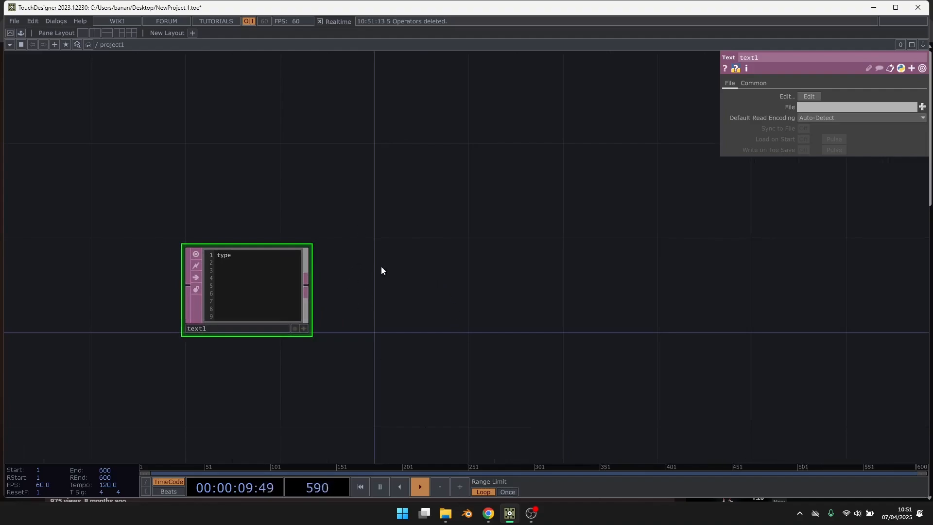
# Step: Add a Substitute DAT fed by text1's output and place it beside text1
pyautogui.rightClick(310, 289)
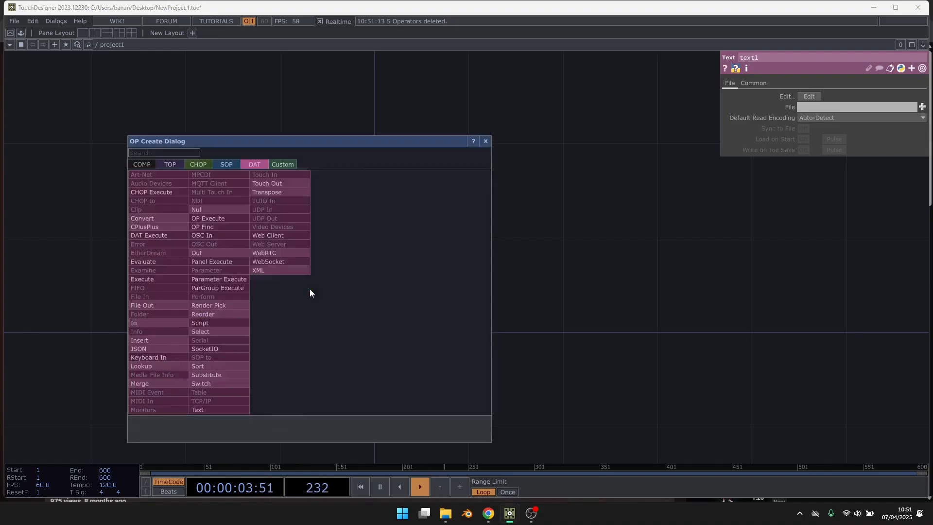
pyautogui.write('su')
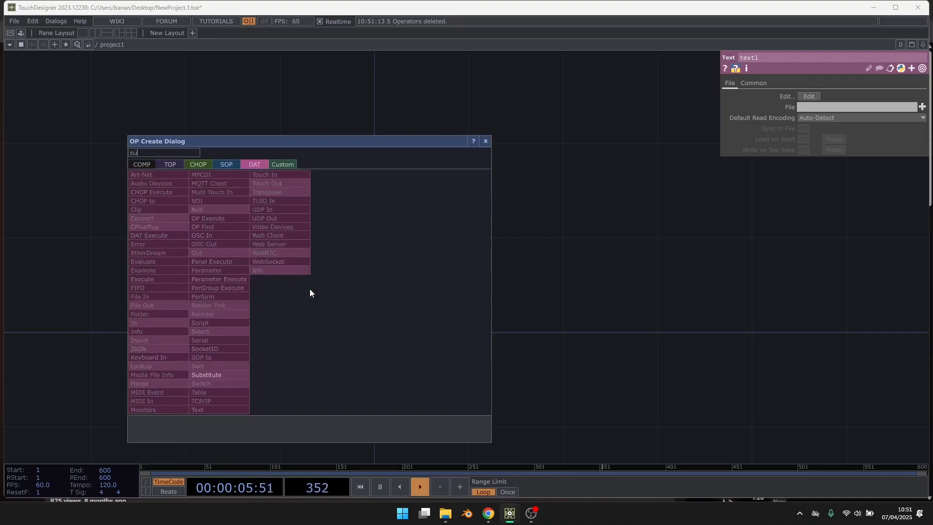
pyautogui.click(228, 377)
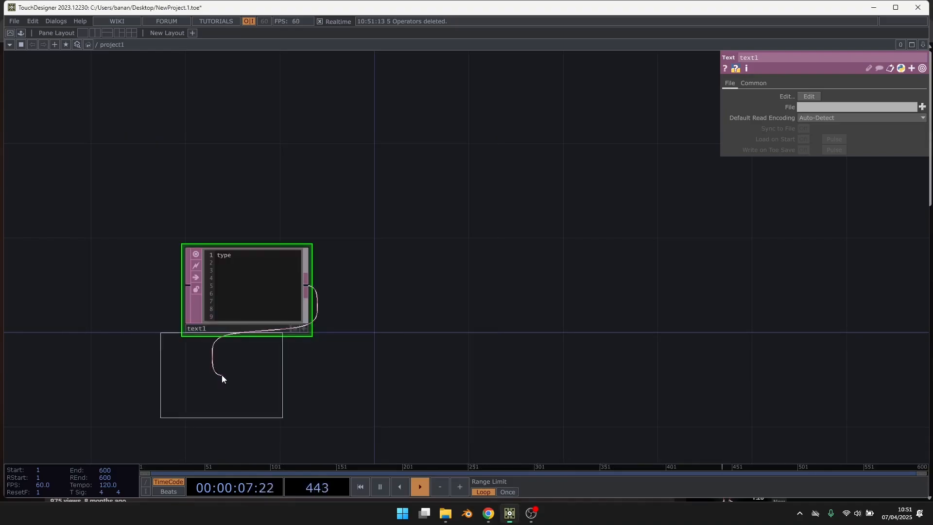
pyautogui.click(435, 290)
pyautogui.scroll(2, 525, 274)
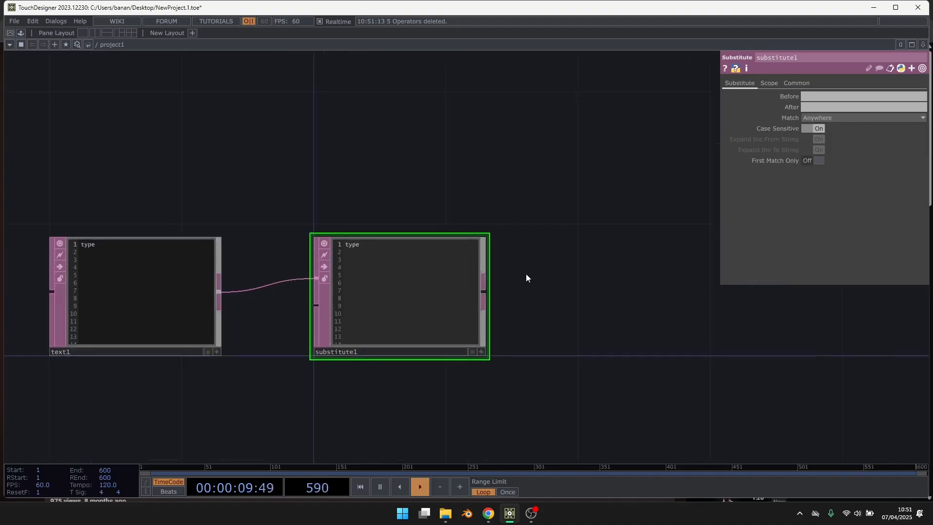
# Step: Set substitute1's Before parameter to the expression op('text1').text, referencing the text1 DAT
pyautogui.moveTo(721, 107); pyautogui.dragTo(574, 107)
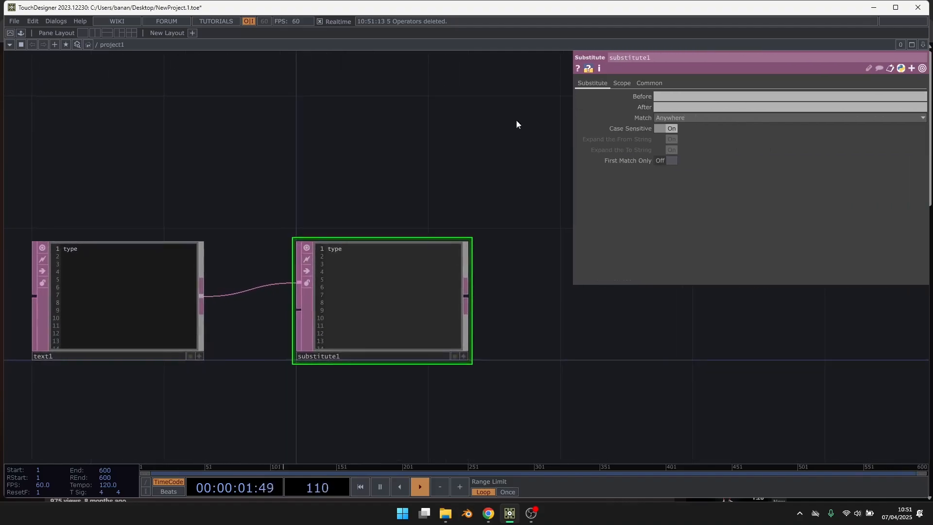
pyautogui.moveTo(242, 268); pyautogui.dragTo(683, 96)
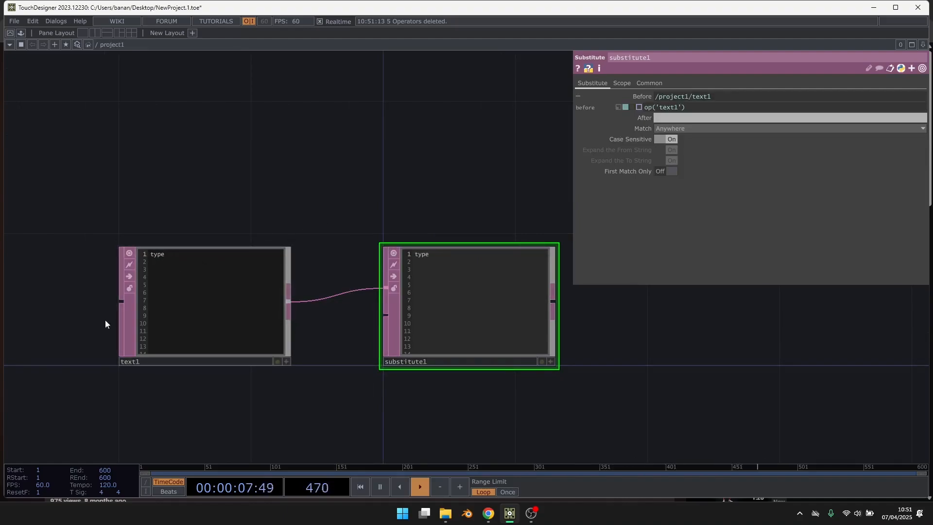
pyautogui.click(674, 119)
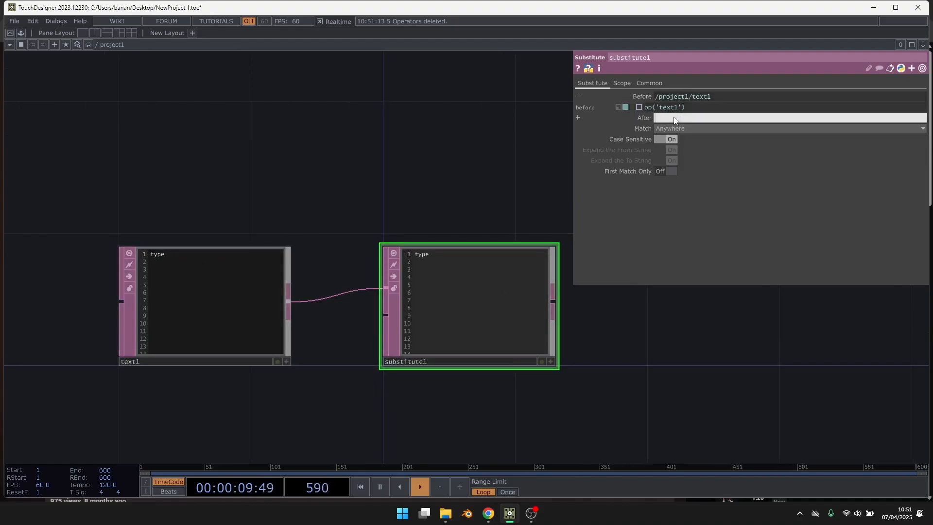
pyautogui.click(711, 108)
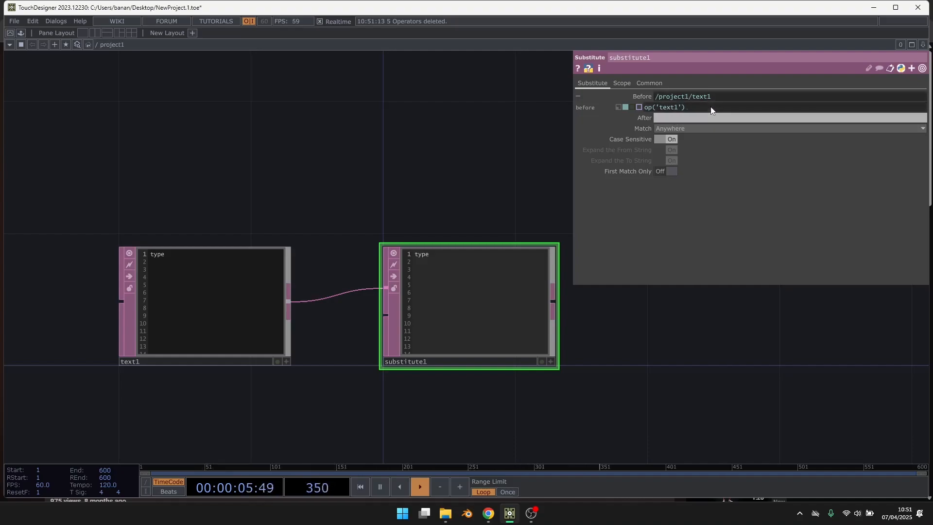
pyautogui.press('Return')
# Step: Copy the Before expression op('text1').text into substitute1's After parameter and make it an active expression
pyautogui.moveTo(713, 109); pyautogui.dragTo(588, 107)
pyautogui.hotkey('ctrl', 'c')
pyautogui.click(677, 117)
pyautogui.hotkey('ctrl', 'v')
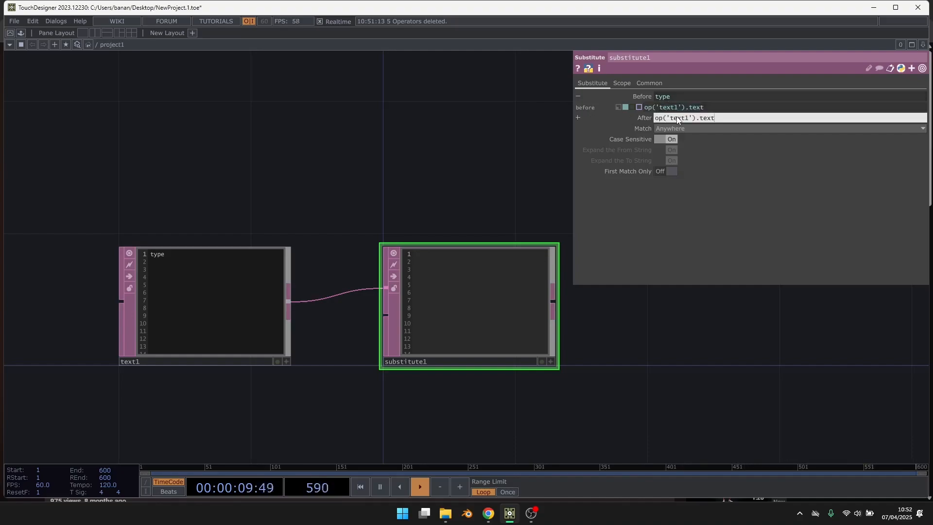
pyautogui.click(640, 119)
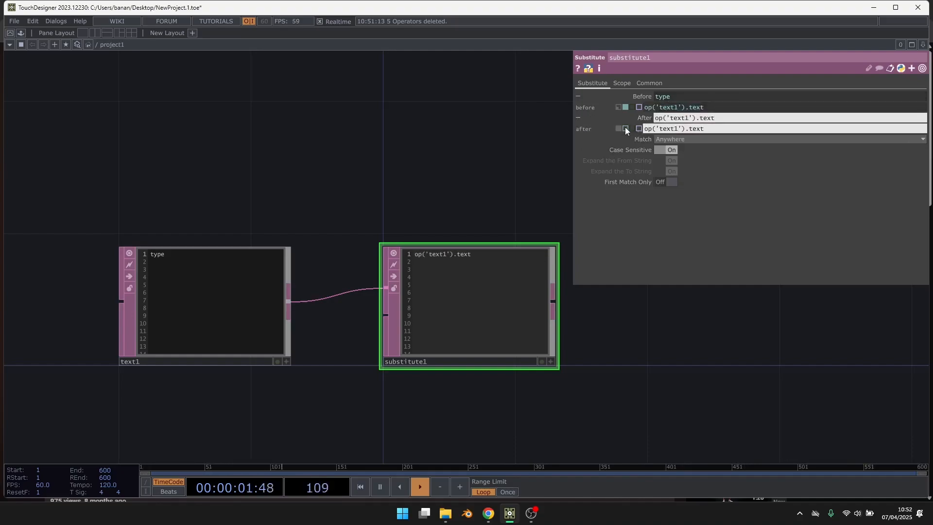
pyautogui.press('Return')
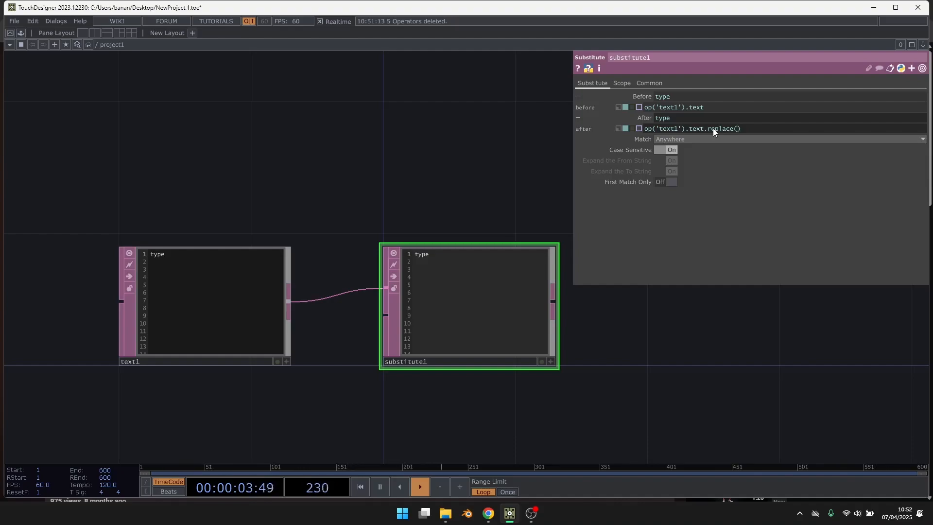
# Step: Extend substitute1's After expression to op('text1').text.replace("", "/") so a slash goes around every letter
pyautogui.write('""')
pyautogui.write(', ""')
pyautogui.write('/')
pyautogui.scroll(2, 503, 228)
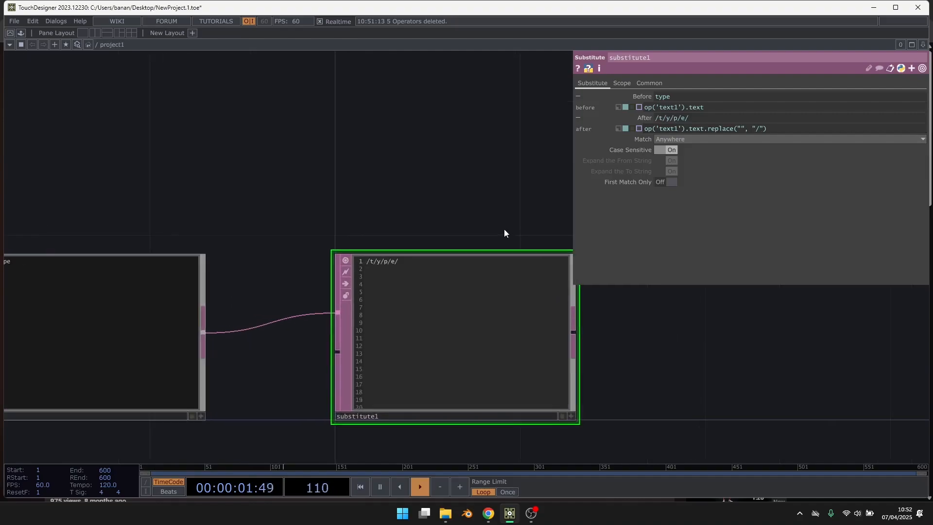
pyautogui.moveTo(473, 228); pyautogui.dragTo(428, 213)
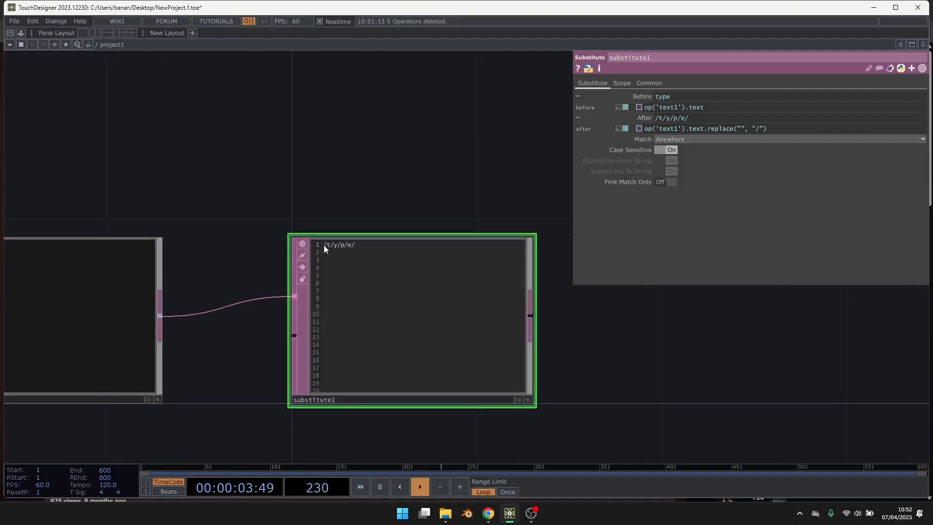
# Step: Append the slice [1:-1] to substitute1's After expression to strip the first and last slash
pyautogui.click(790, 129)
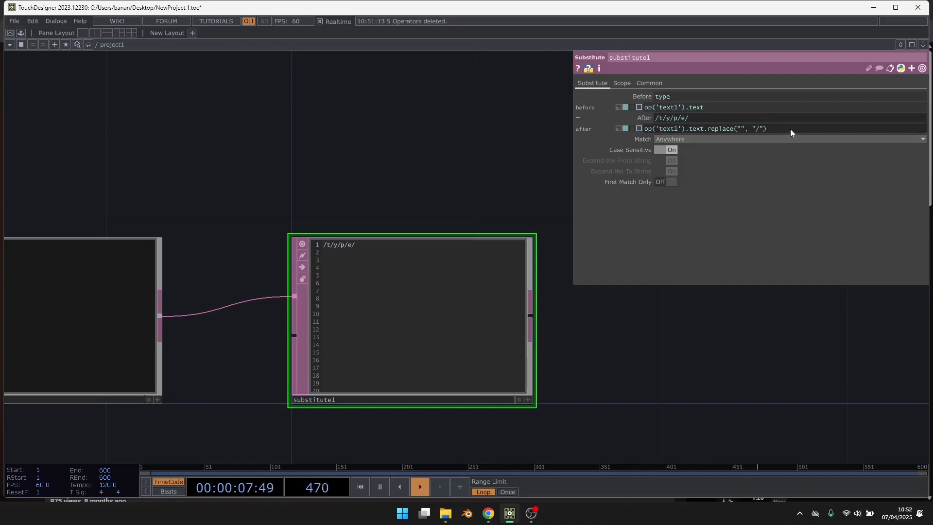
pyautogui.write('[')
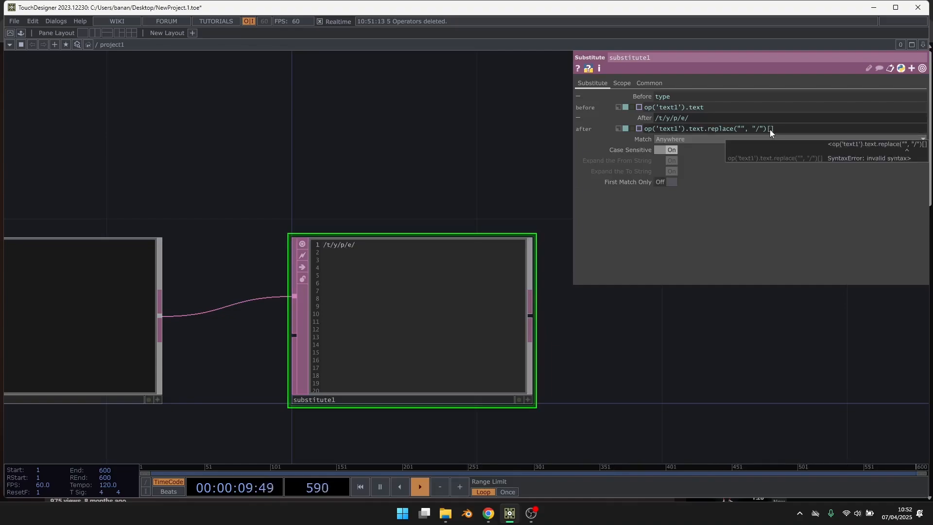
pyautogui.write('1')
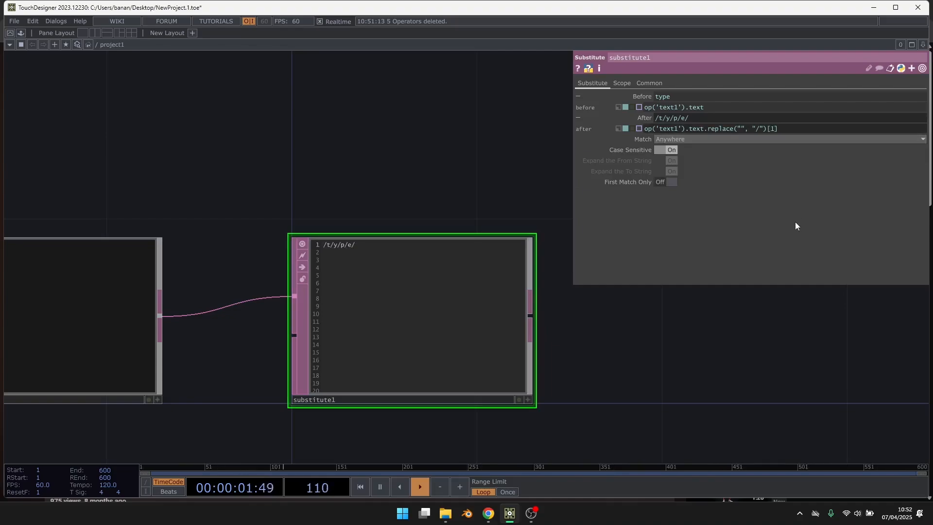
pyautogui.write(':-1')
pyautogui.press('Return')
pyautogui.scroll(-2, 311, 223)
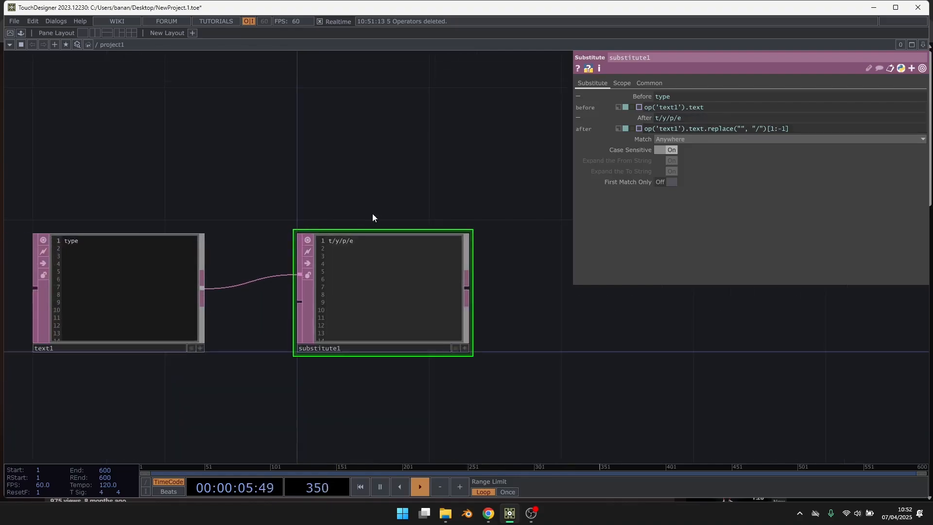
# Step: Add a Convert DAT fed by substitute1 and set it to split cells at "/"
pyautogui.moveTo(371, 214); pyautogui.dragTo(346, 213)
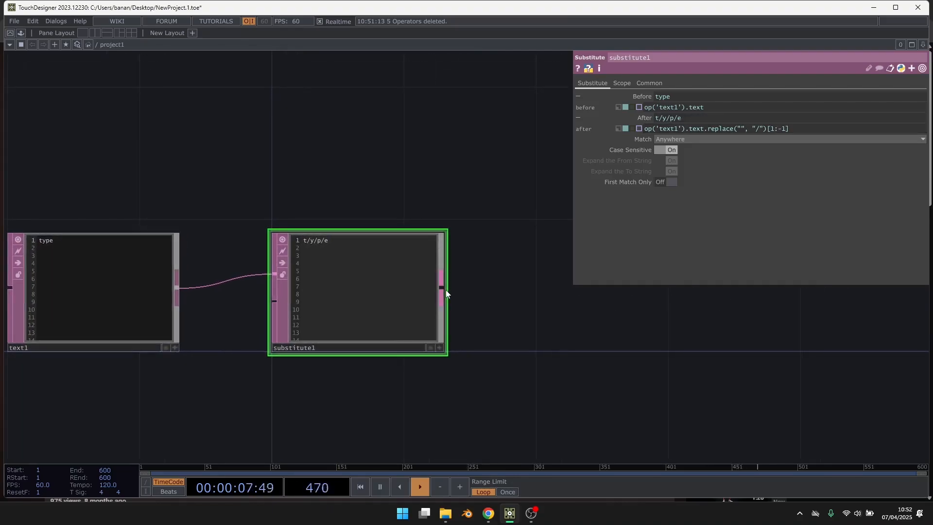
pyautogui.rightClick(446, 293)
pyautogui.write('conv')
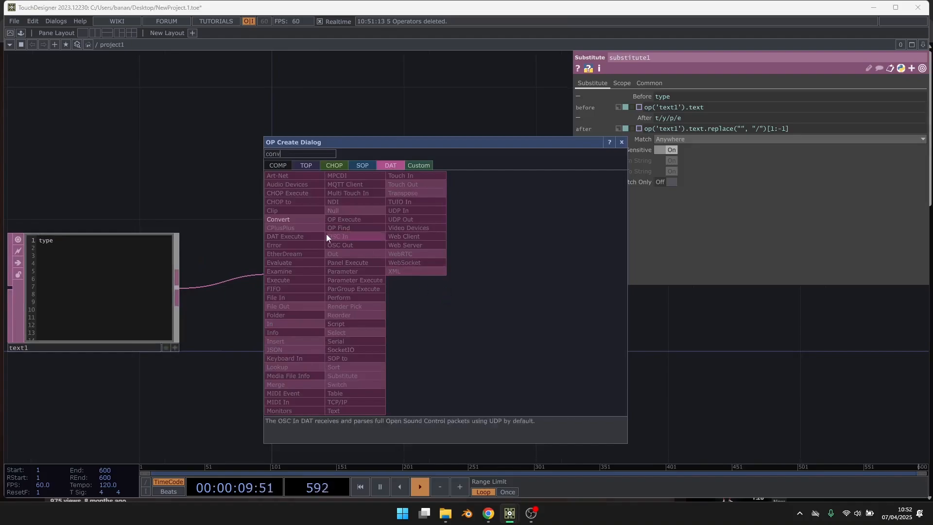
pyautogui.click(292, 219)
pyautogui.click(590, 298)
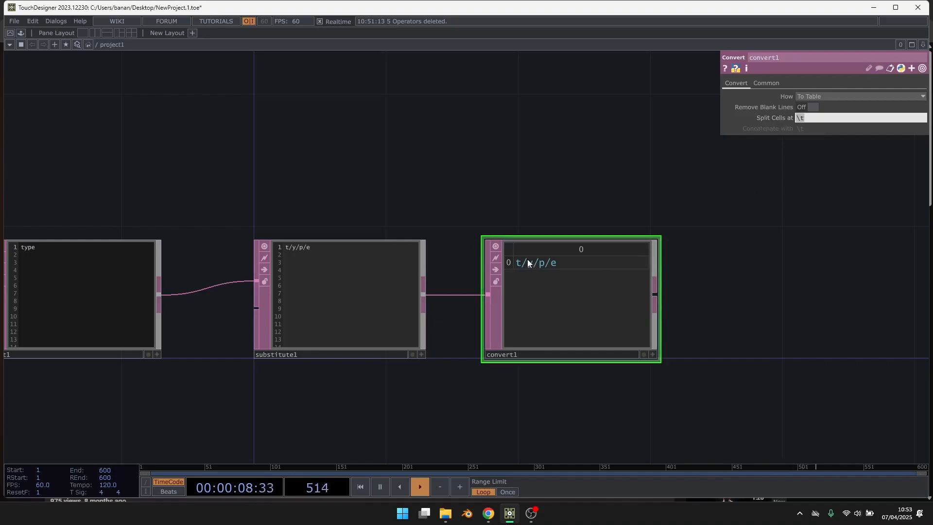
pyautogui.write('/')
pyautogui.press('Return')
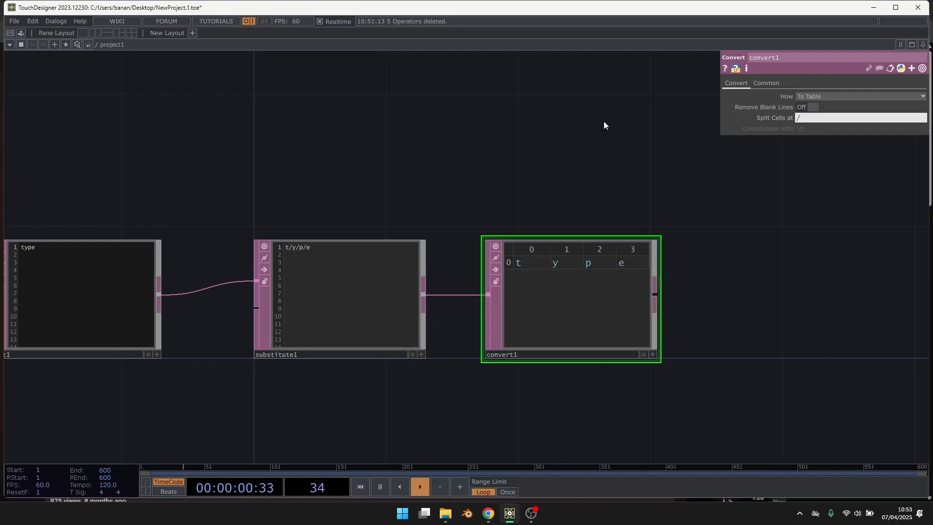
# Step: Add a Transpose DAT fed by convert1 and place it beside convert1
pyautogui.moveTo(480, 139); pyautogui.dragTo(443, 136)
pyautogui.scroll(1, 579, 230)
pyautogui.moveTo(578, 230); pyautogui.dragTo(427, 190)
pyautogui.scroll(1, 427, 153)
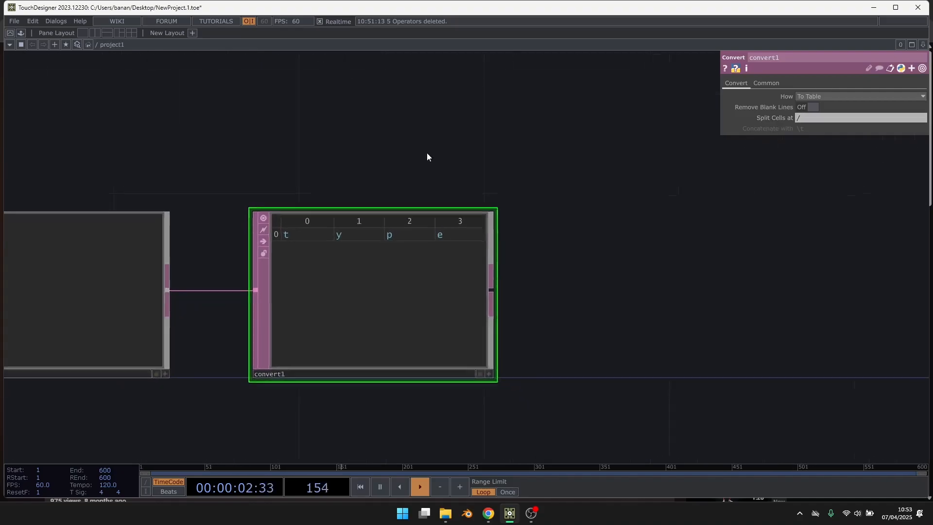
pyautogui.moveTo(427, 153); pyautogui.dragTo(353, 131)
pyautogui.rightClick(417, 270)
pyautogui.write('tra')
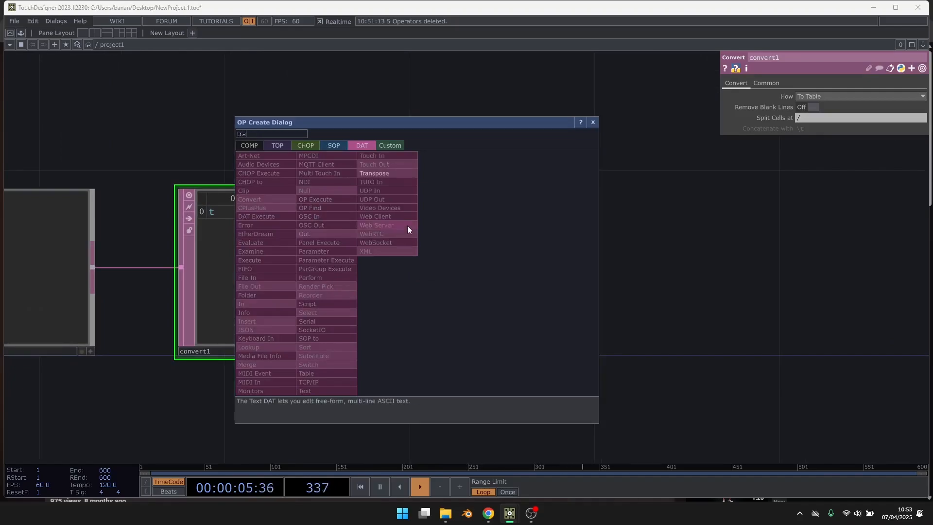
pyautogui.click(381, 176)
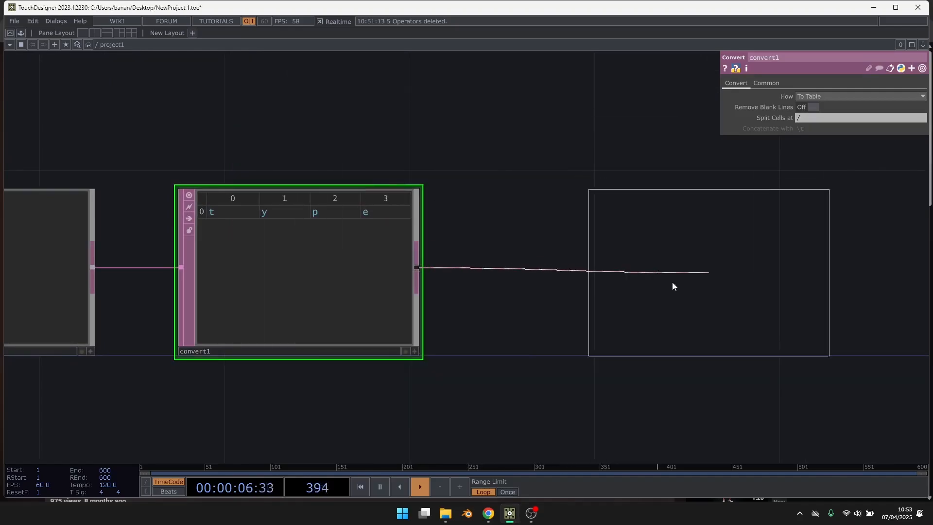
pyautogui.click(600, 278)
pyautogui.moveTo(481, 159); pyautogui.dragTo(364, 154)
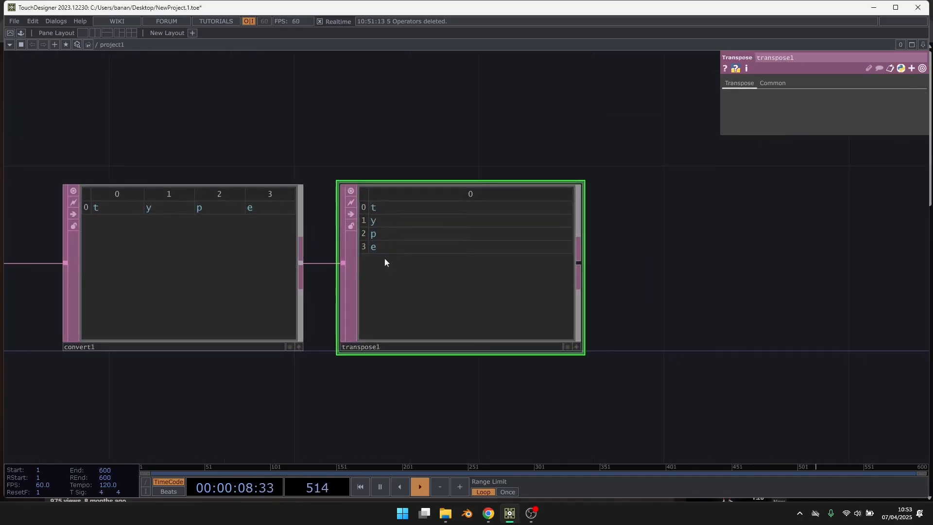
pyautogui.moveTo(385, 258); pyautogui.dragTo(415, 257)
# Step: Select the four connected DATs from text1 to transpose1 and move them together farther away from out1
pyautogui.scroll(-6, 254, 252)
pyautogui.moveTo(587, 233); pyautogui.dragTo(555, 237)
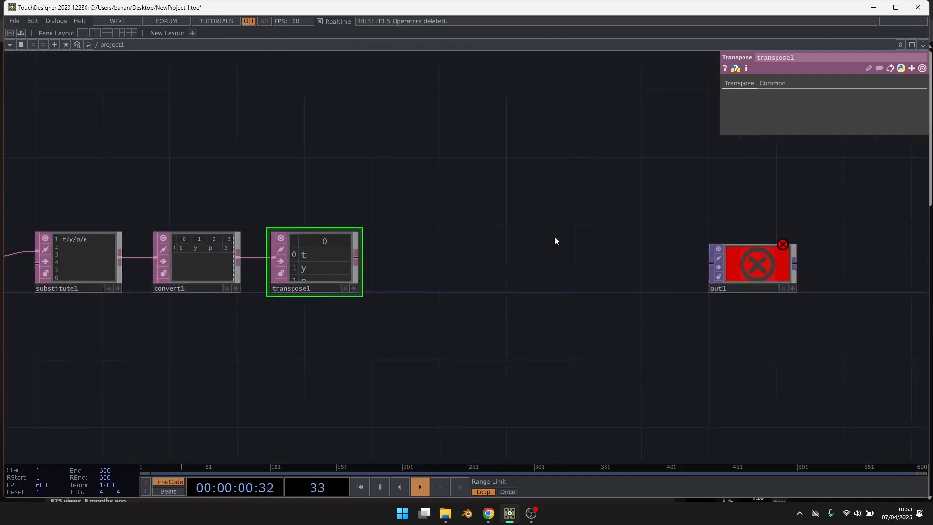
pyautogui.scroll(-3, 524, 276)
pyautogui.moveTo(462, 348); pyautogui.dragTo(670, 324)
pyautogui.moveTo(268, 306); pyautogui.dragTo(615, 215, button='right')
pyautogui.moveTo(514, 243); pyautogui.dragTo(343, 244)
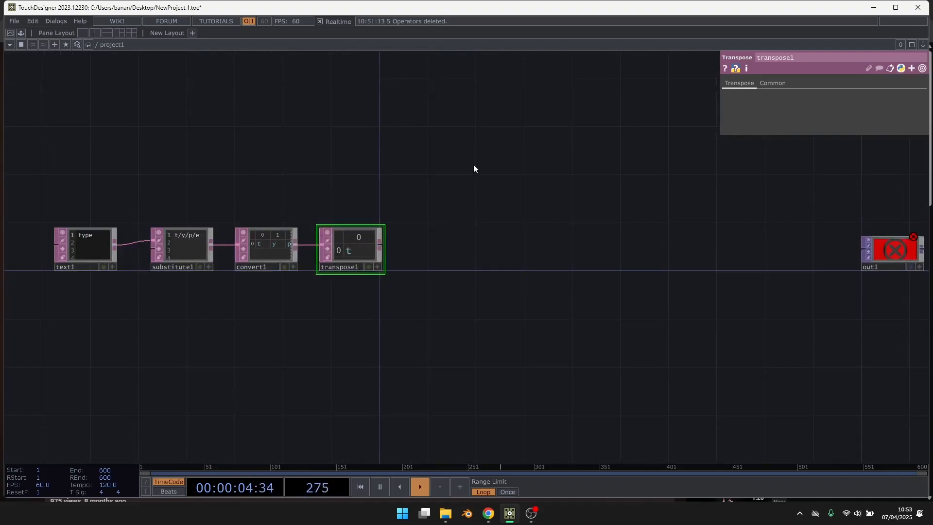
# Step: Add a Replicator COMP beside transpose1 and collapse its docked callbacks DAT
pyautogui.press('Tab')
pyautogui.write('repl')
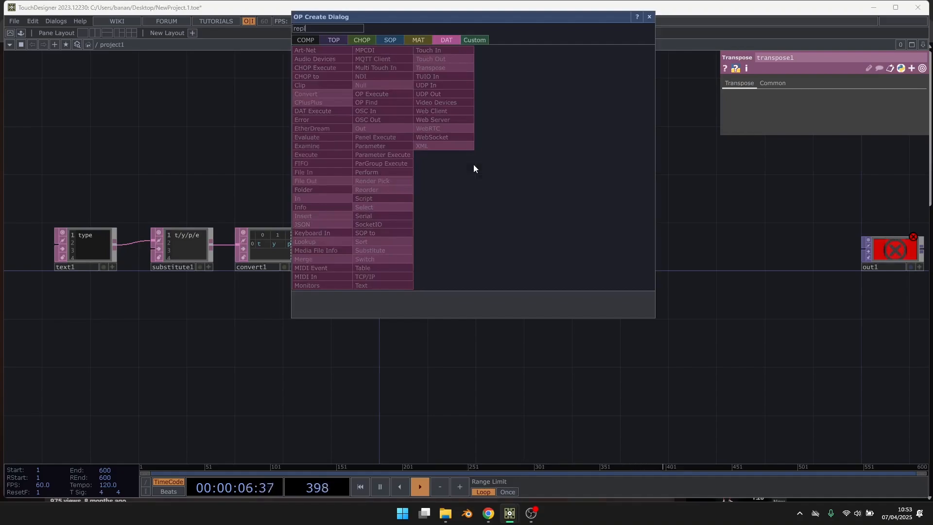
pyautogui.click(308, 39)
pyautogui.click(428, 103)
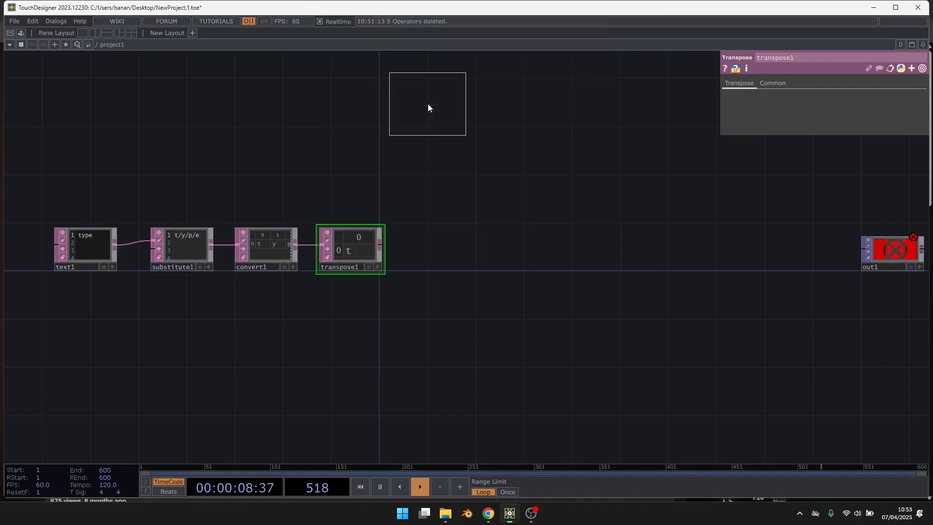
pyautogui.click(428, 241)
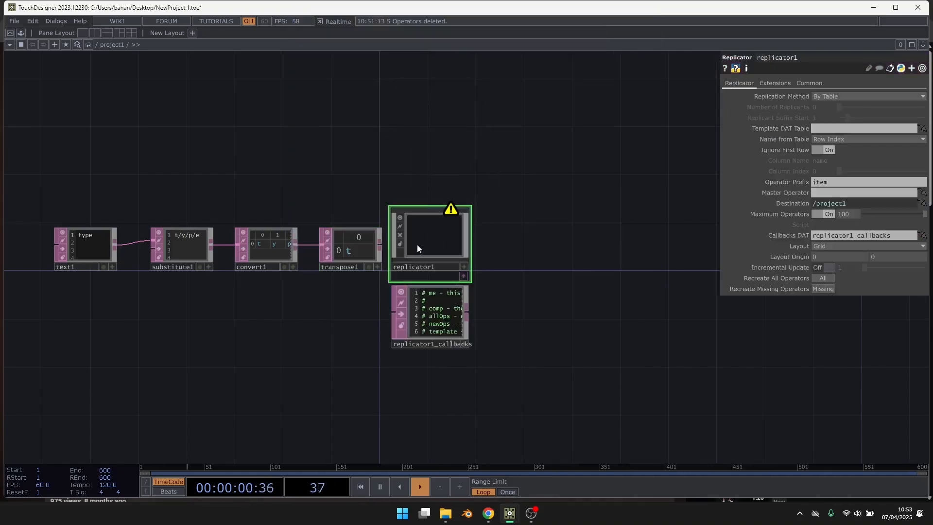
pyautogui.click(464, 276)
# Step: Add a Base COMP beside replicator1 and space the two components apart
pyautogui.press('Tab')
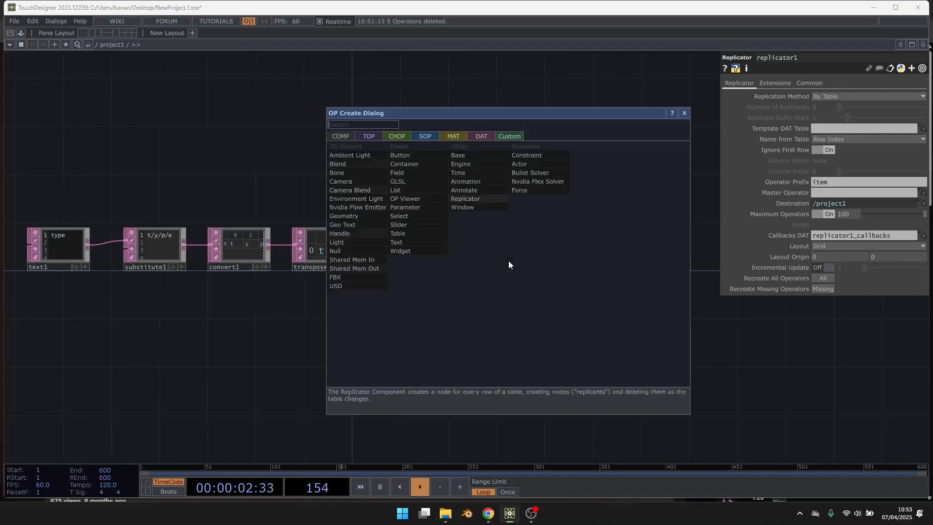
pyautogui.write('bas')
pyautogui.click(491, 155)
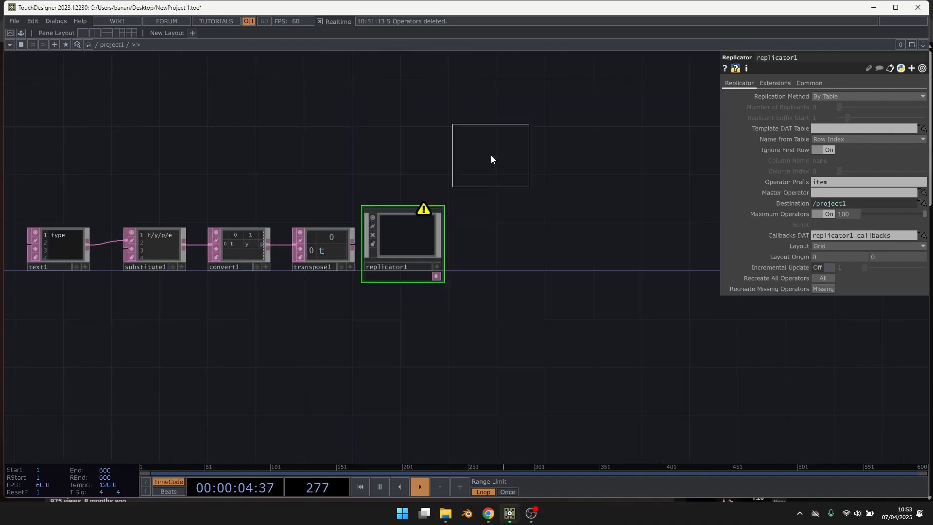
pyautogui.click(503, 246)
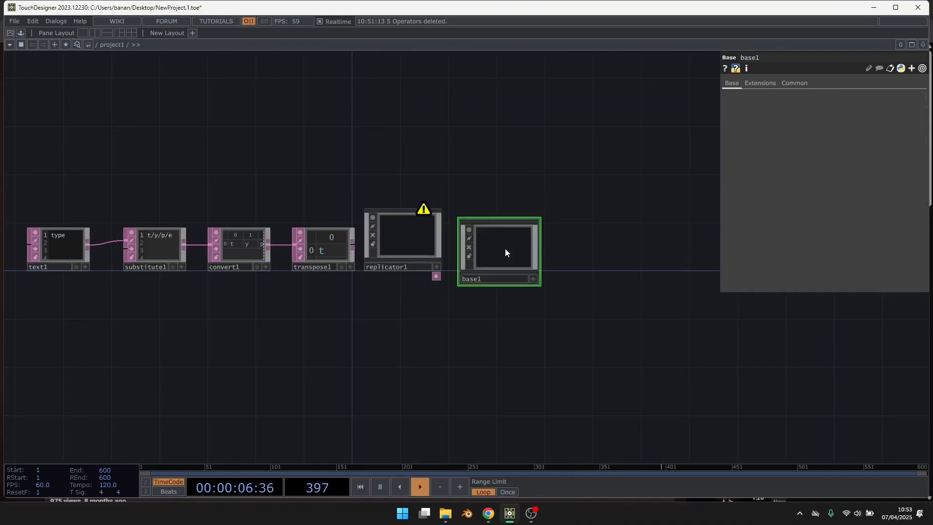
pyautogui.moveTo(506, 252); pyautogui.dragTo(516, 259)
pyautogui.moveTo(408, 237); pyautogui.dragTo(422, 235)
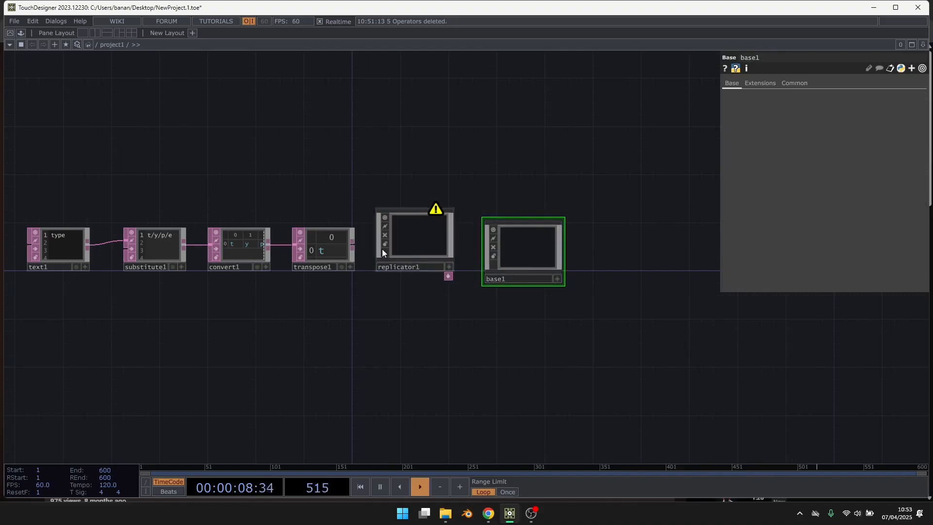
# Step: Rename the base1 component as letter0
pyautogui.scroll(4, 382, 250)
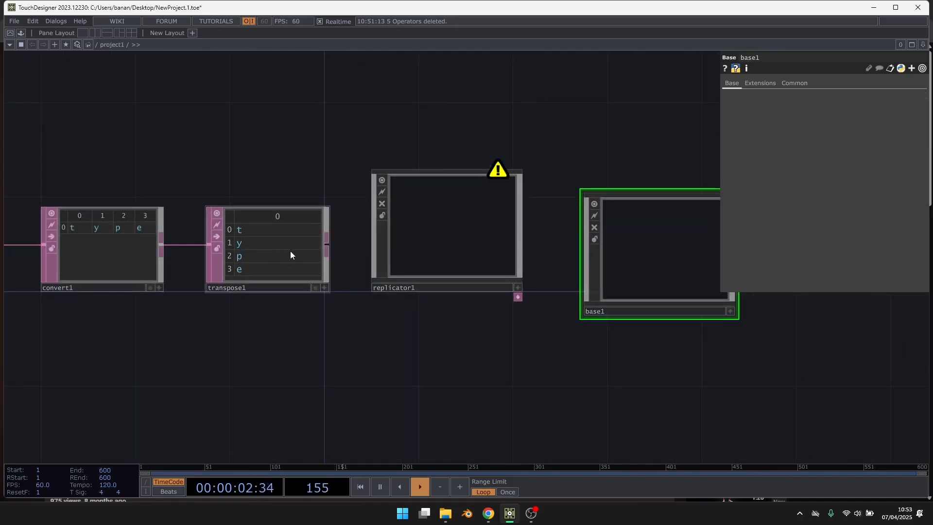
pyautogui.scroll(2, 290, 251)
pyautogui.moveTo(566, 409); pyautogui.dragTo(513, 422)
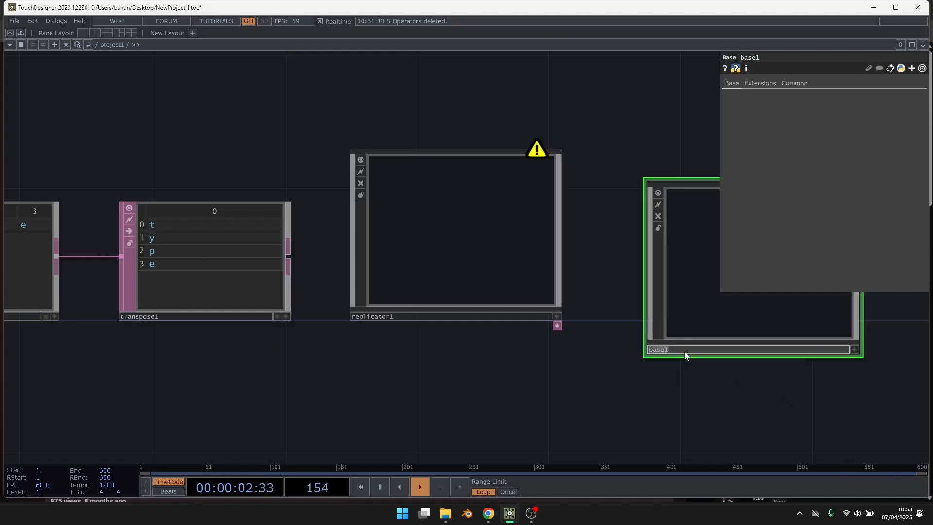
pyautogui.write('lett')
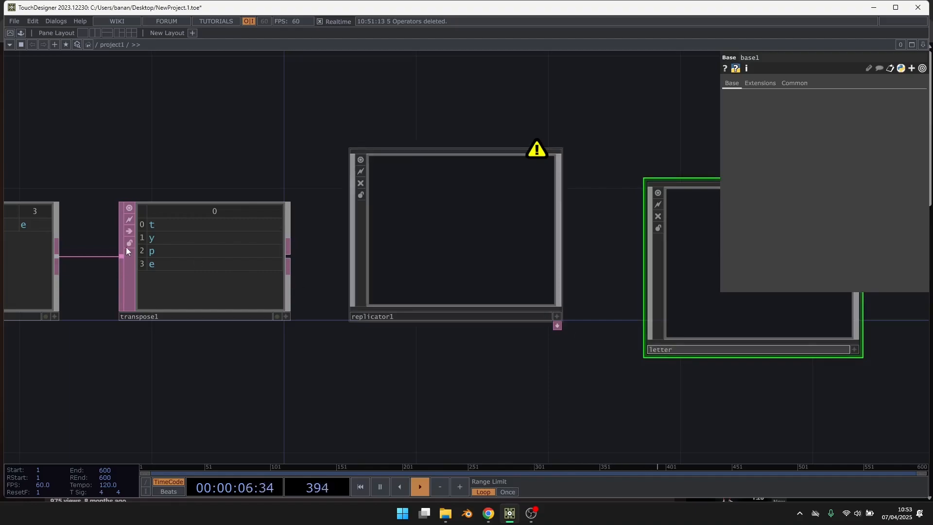
pyautogui.write('er')
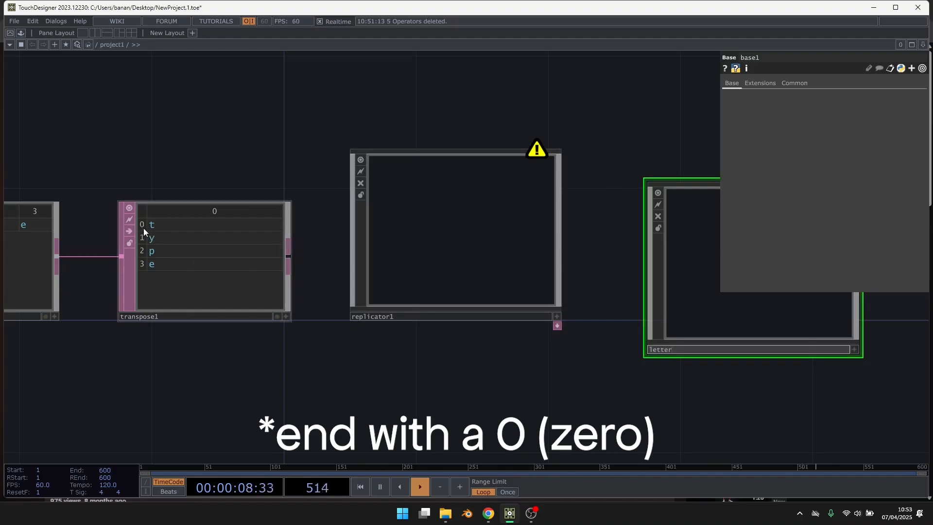
pyautogui.write('0')
pyautogui.press('Return')
pyautogui.scroll(-2, 261, 149)
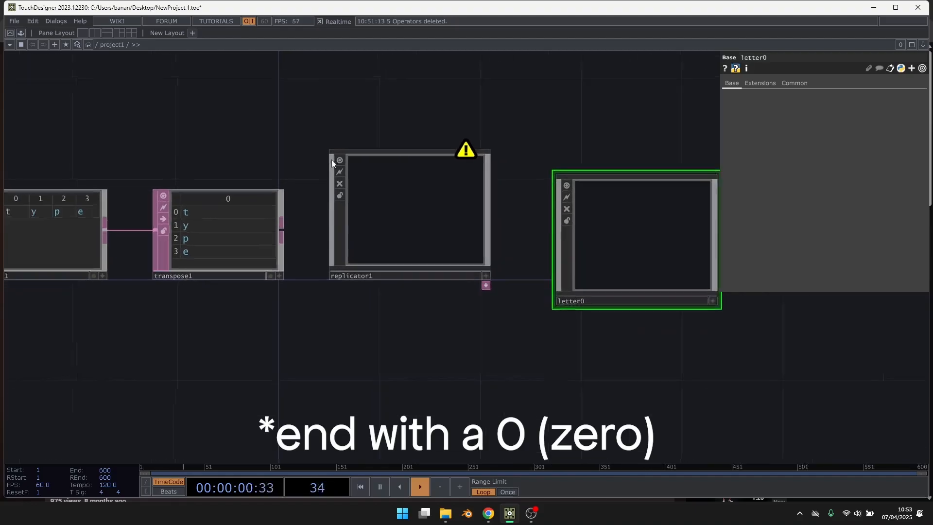
# Step: Set replicator1's Master Operator to letter0 and its Operator Prefix to letter
pyautogui.moveTo(479, 163); pyautogui.dragTo(453, 187)
pyautogui.click(411, 229)
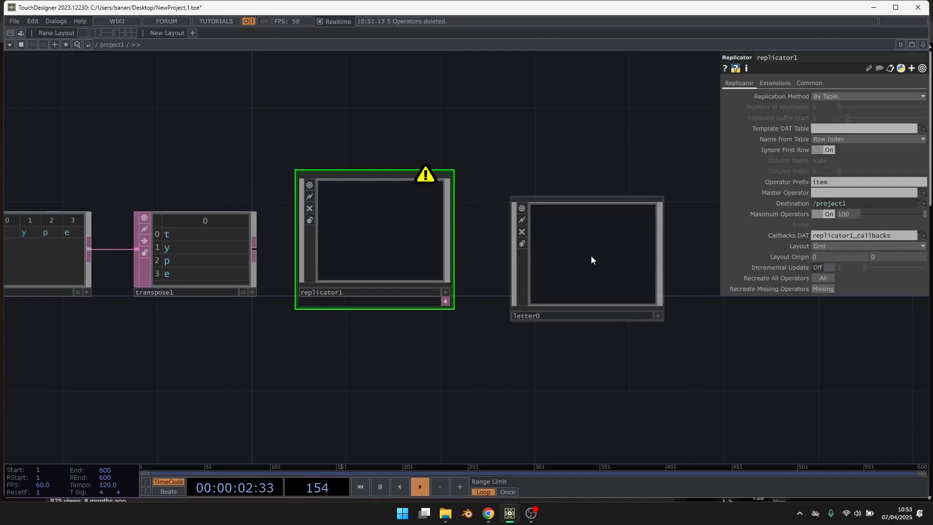
pyautogui.moveTo(591, 257); pyautogui.dragTo(824, 194)
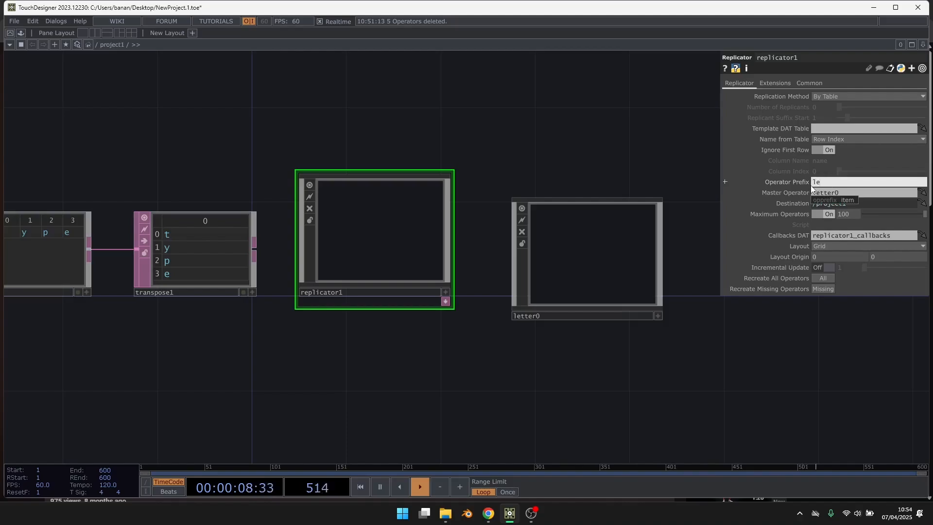
pyautogui.click(811, 186)
pyautogui.write('letter')
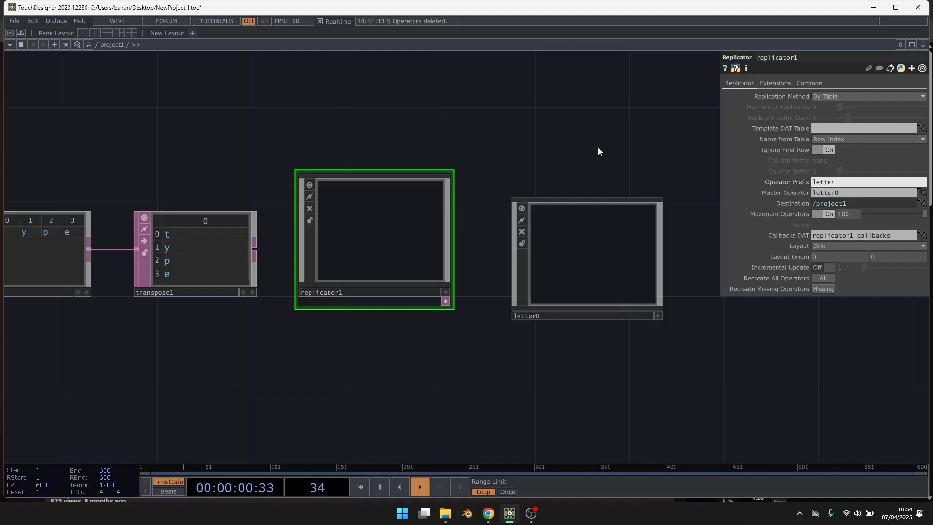
pyautogui.press('Return')
# Step: Select the four connected DATs from text1 to transpose1 and move them together farther away from replicator1
pyautogui.scroll(-3, 455, 185)
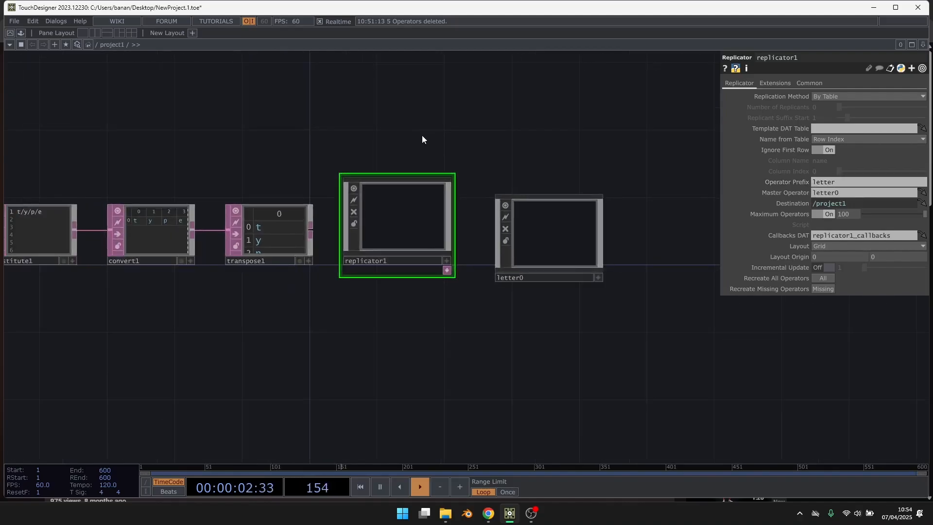
pyautogui.moveTo(317, 198); pyautogui.dragTo(399, 208)
pyautogui.scroll(2, 489, 183)
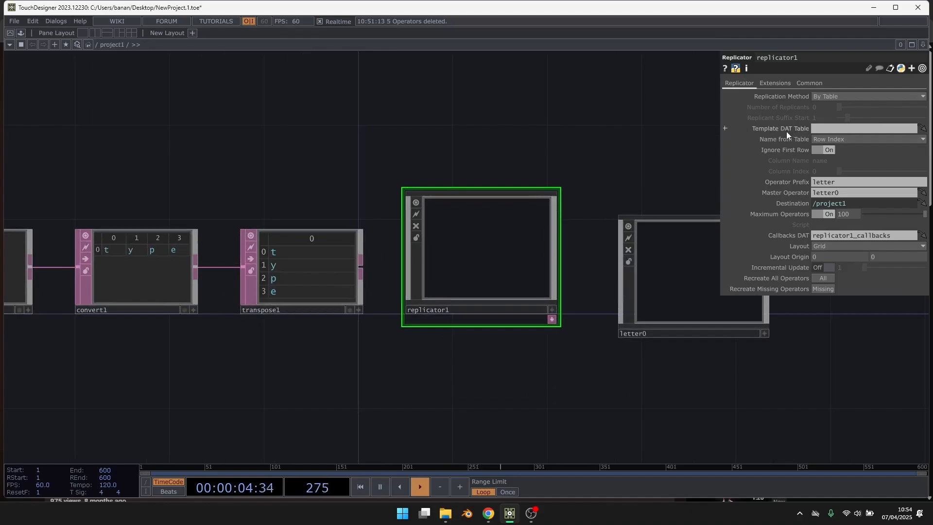
pyautogui.moveTo(300, 275)
pyautogui.mouseDown()
pyautogui.moveTo(323, 251)
pyautogui.moveTo(300, 274)
pyautogui.mouseUp()
pyautogui.scroll(-2, 181, 414)
pyautogui.moveTo(181, 415); pyautogui.dragTo(435, 361)
pyautogui.scroll(-2, 435, 360)
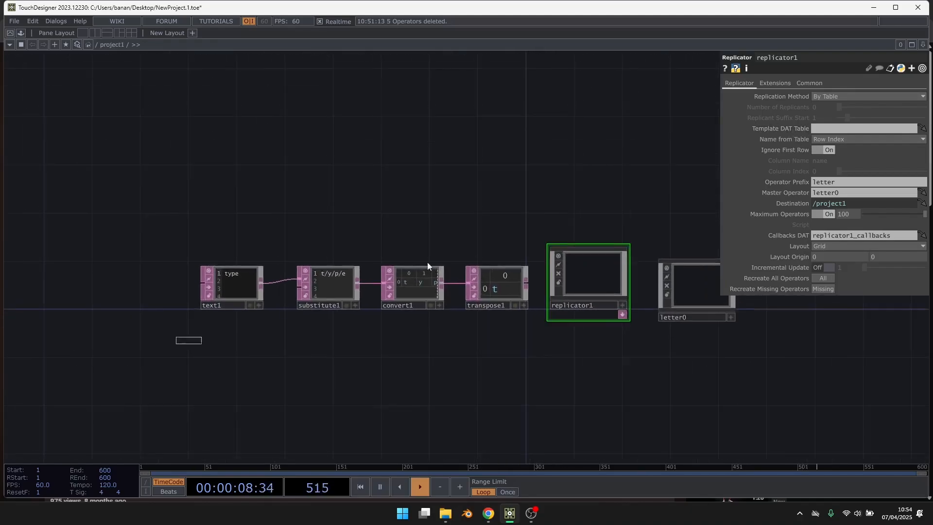
pyautogui.moveTo(427, 261); pyautogui.dragTo(536, 236, button='right')
pyautogui.moveTo(503, 281); pyautogui.dragTo(383, 280)
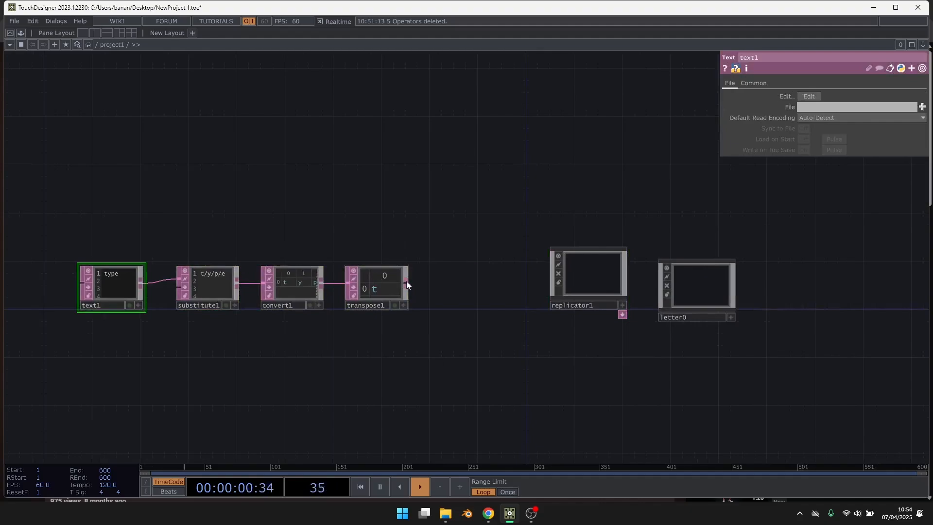
# Step: Add a Null DAT connected to the output of transpose1
pyautogui.rightClick(406, 281)
pyautogui.click(309, 204)
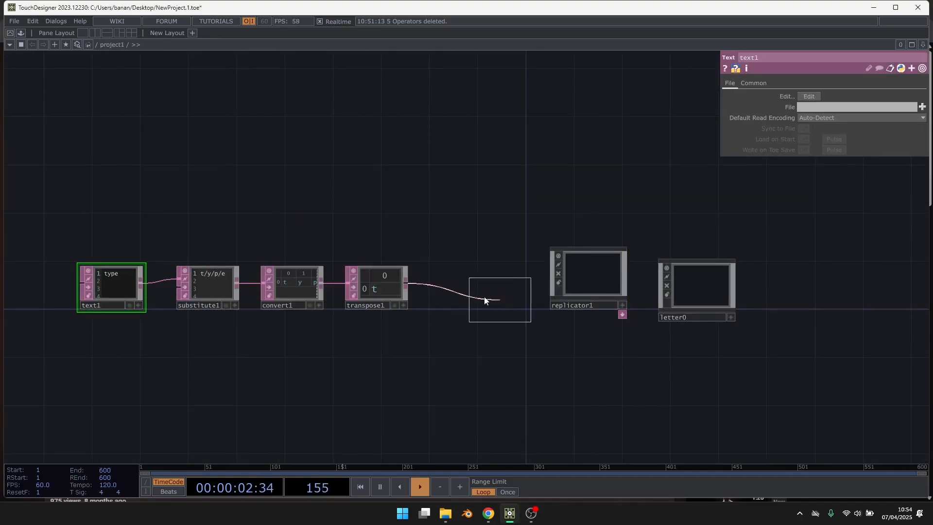
pyautogui.click(445, 289)
# Step: Assign null1 as the Template DAT Table of replicator1
pyautogui.scroll(3, 525, 279)
pyautogui.click(531, 272)
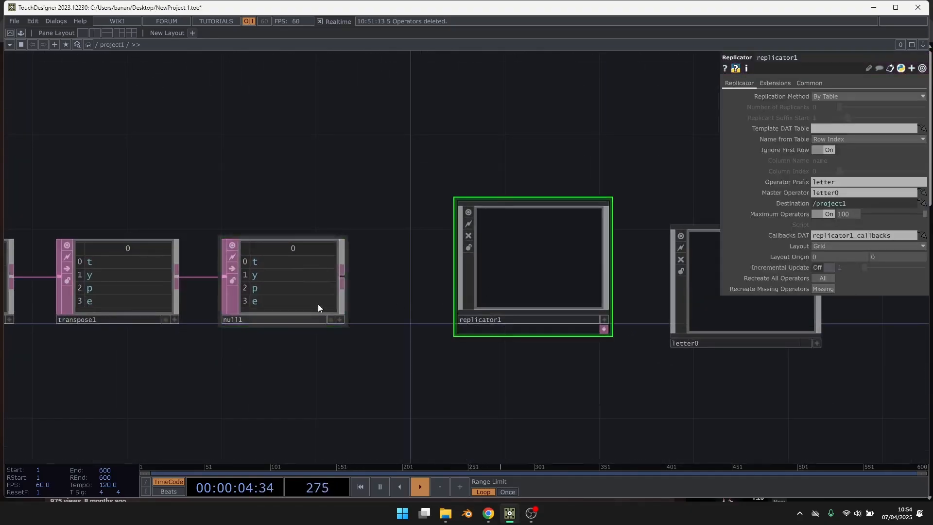
pyautogui.moveTo(318, 305); pyautogui.dragTo(836, 130)
pyautogui.scroll(-5, 145, 173)
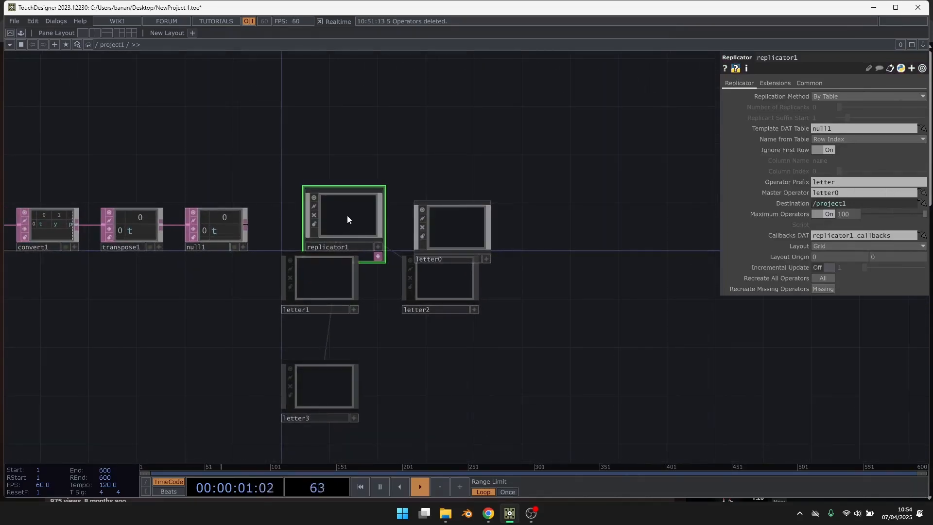
# Step: Move replicator1 and letter0 clear of the replicated letter components, placing them above letter1 and letter2
pyautogui.moveTo(347, 218); pyautogui.dragTo(313, 186)
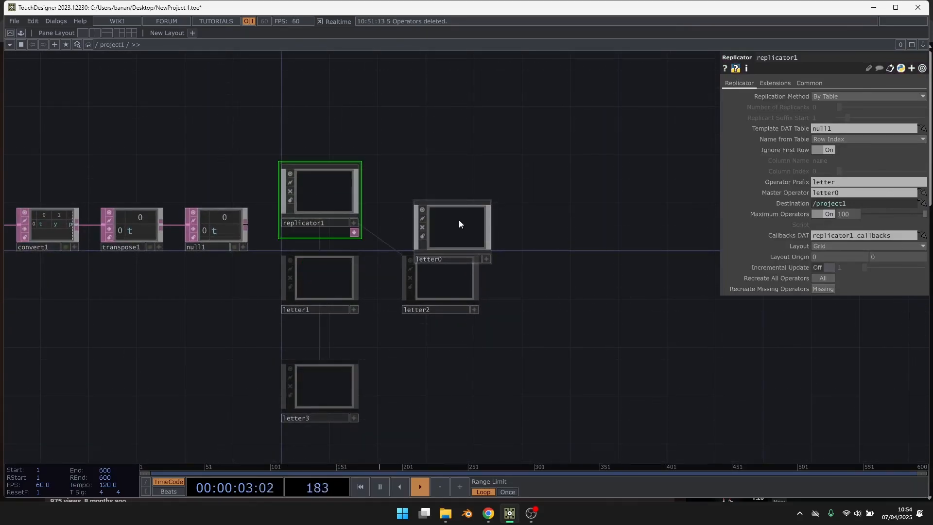
pyautogui.moveTo(459, 224); pyautogui.dragTo(428, 201)
pyautogui.scroll(2, 384, 280)
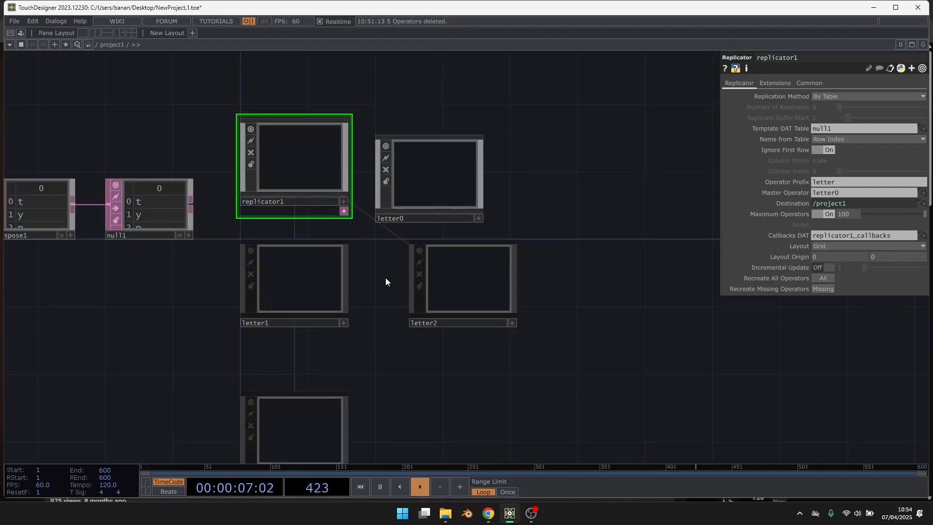
pyautogui.moveTo(415, 275); pyautogui.dragTo(460, 304, button='middle')
pyautogui.moveTo(460, 305); pyautogui.dragTo(454, 308)
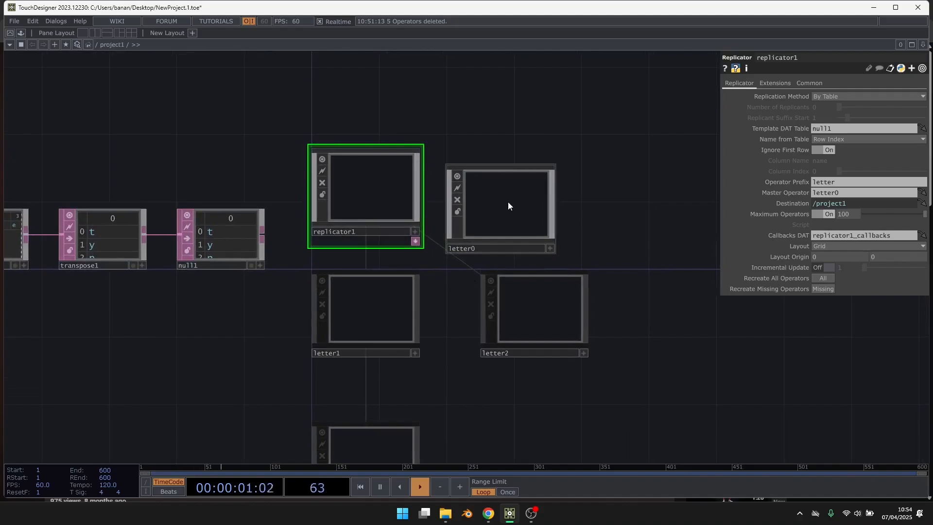
# Step: Enter the letter0 component and add a Text SOP inside it
pyautogui.press('i')
pyautogui.press('Tab')
pyautogui.write('tex')
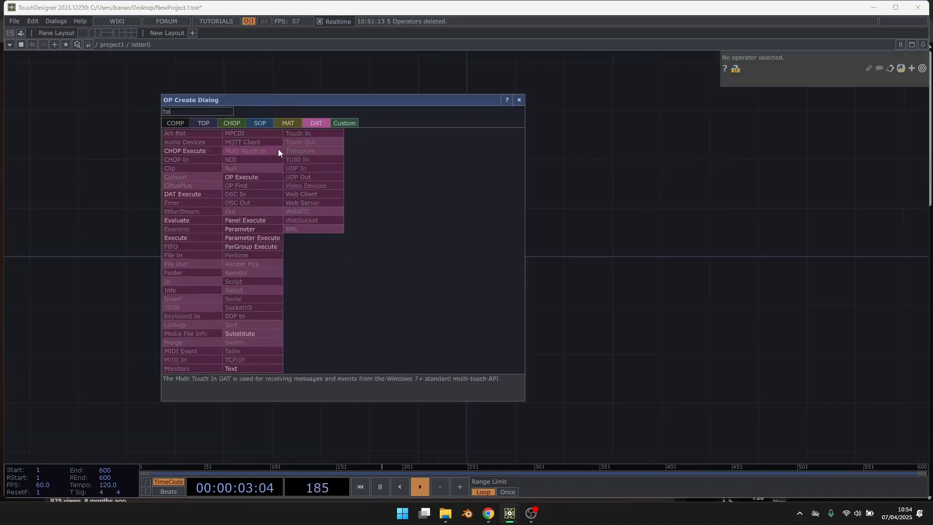
pyautogui.click(259, 123)
pyautogui.click(380, 255)
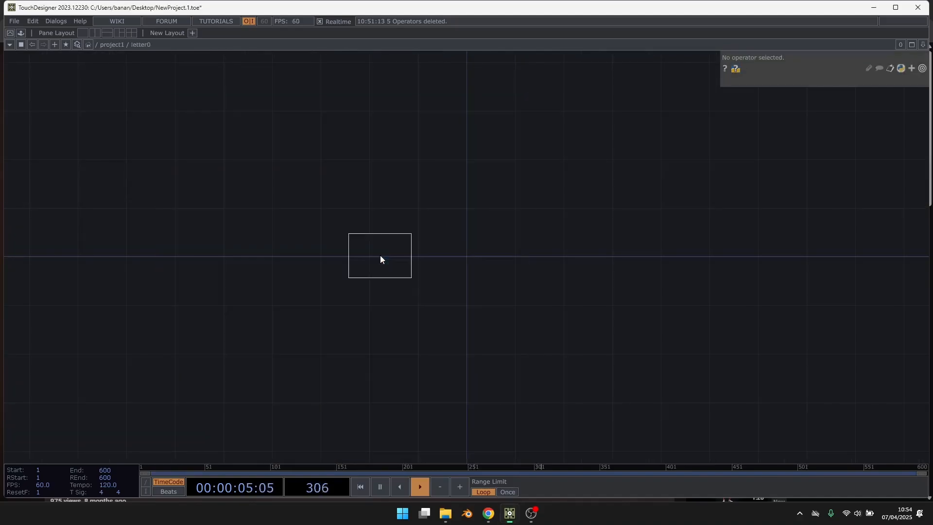
pyautogui.click(497, 236)
pyautogui.moveTo(520, 193); pyautogui.dragTo(429, 200)
pyautogui.scroll(2, 429, 200)
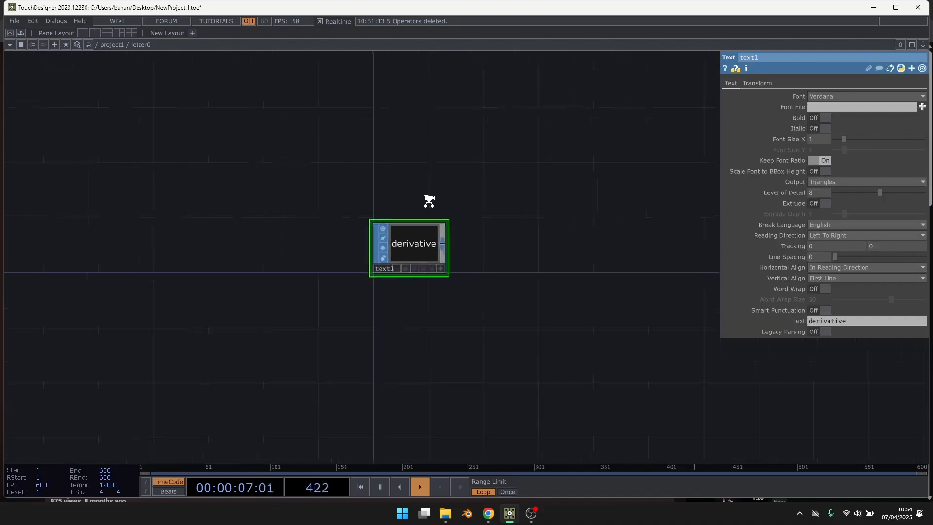
# Step: Split the workspace into one large and two small network panes, widen the large one, and hide the parameters in the small ones
pyautogui.click(121, 35)
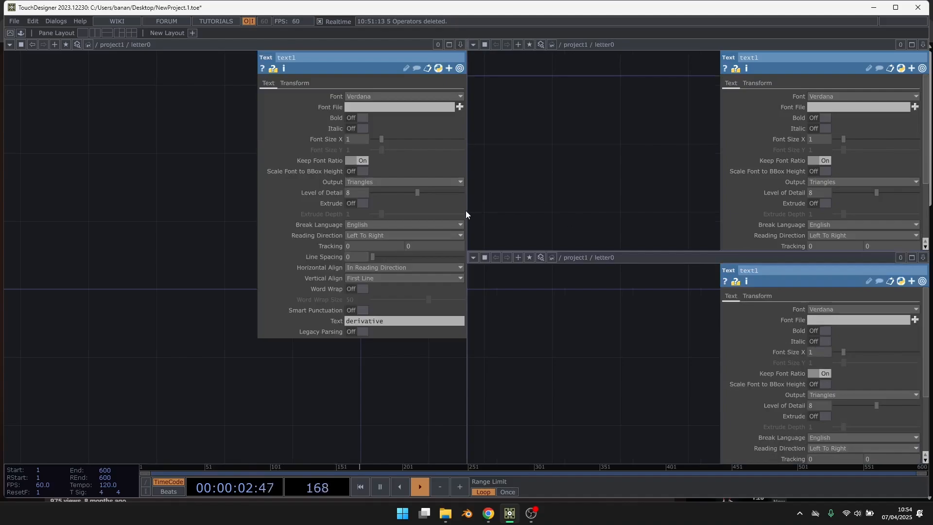
pyautogui.moveTo(468, 211); pyautogui.dragTo(593, 206)
pyautogui.press('p')
pyautogui.press('p')
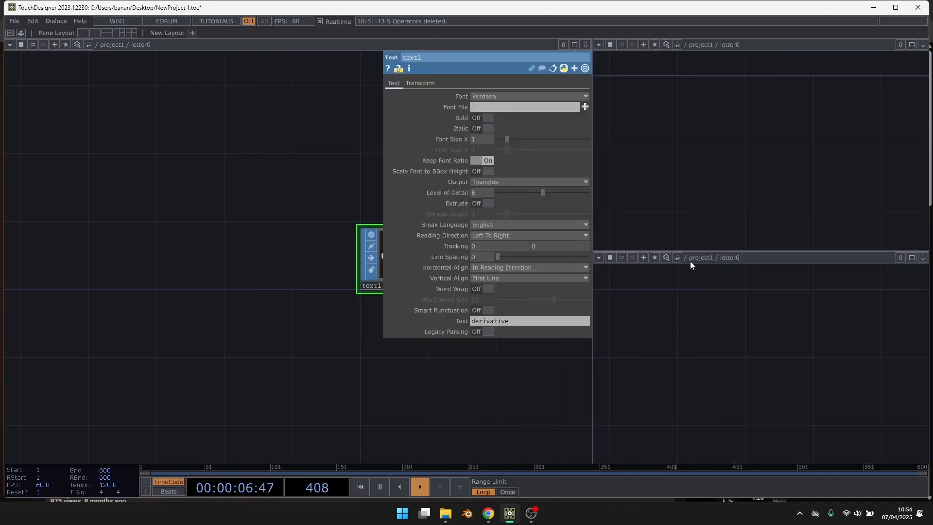
# Step: Show the parent project1 network in one small pane, framed on null1, while keeping text1 of letter0 in the large pane
pyautogui.scroll(-3, 396, 407)
pyautogui.moveTo(312, 399); pyautogui.dragTo(177, 378)
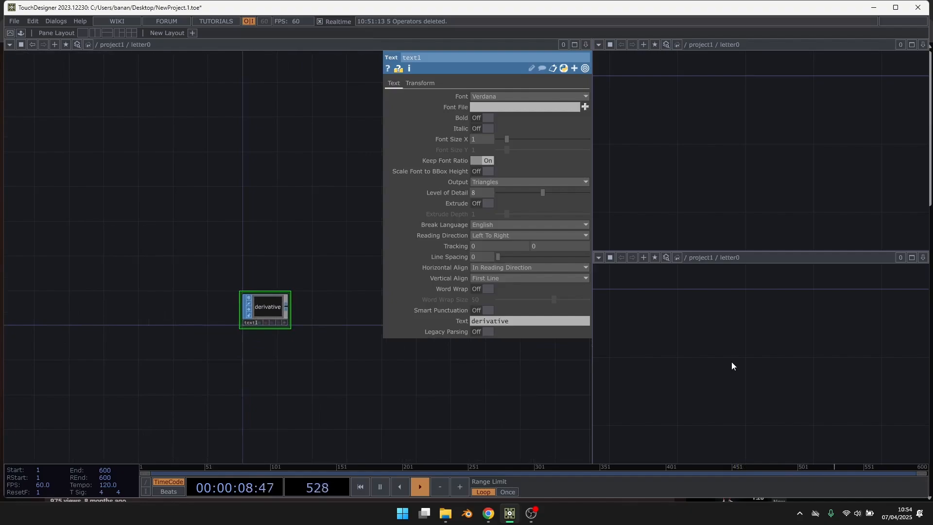
pyautogui.press('u')
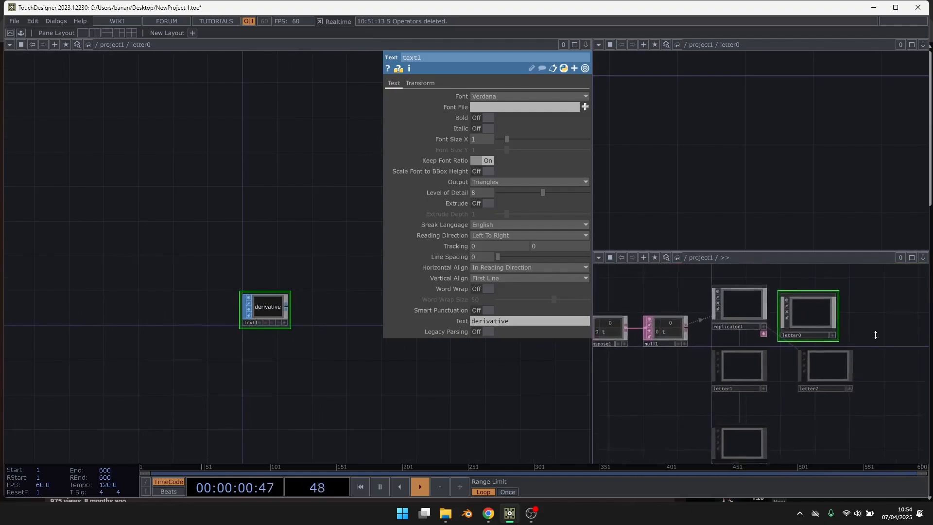
pyautogui.scroll(3, 829, 309)
pyautogui.scroll(-3, 884, 316)
pyautogui.scroll(3, 804, 312)
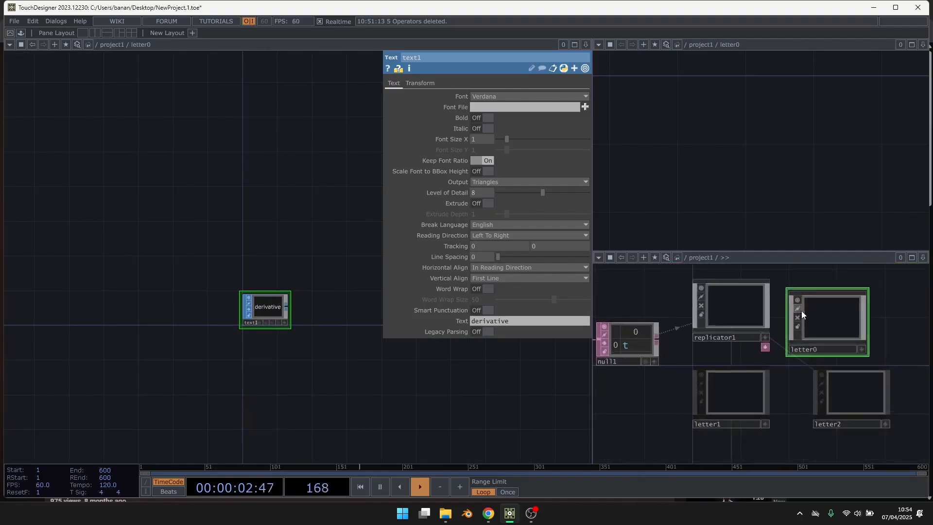
pyautogui.scroll(2, 623, 338)
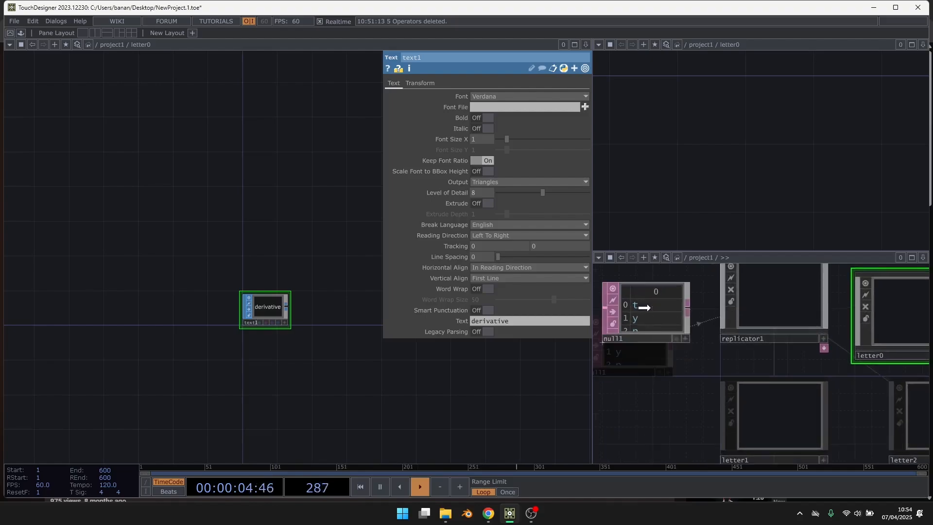
# Step: Reference null1 in text1's Text parameter and widen the parameter window
pyautogui.moveTo(517, 315); pyautogui.dragTo(510, 321)
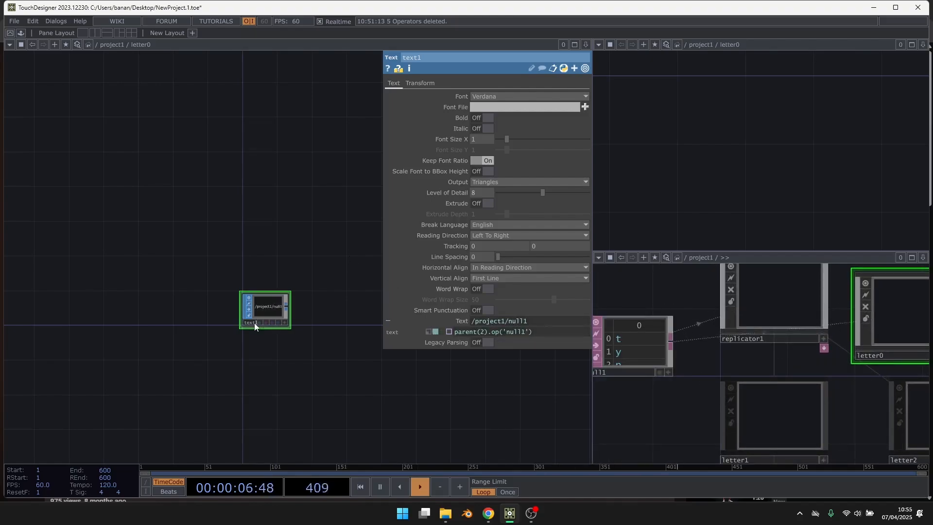
pyautogui.scroll(1, 271, 322)
pyautogui.scroll(2, 271, 322)
pyautogui.moveTo(703, 300); pyautogui.dragTo(769, 294)
pyautogui.scroll(2, 676, 342)
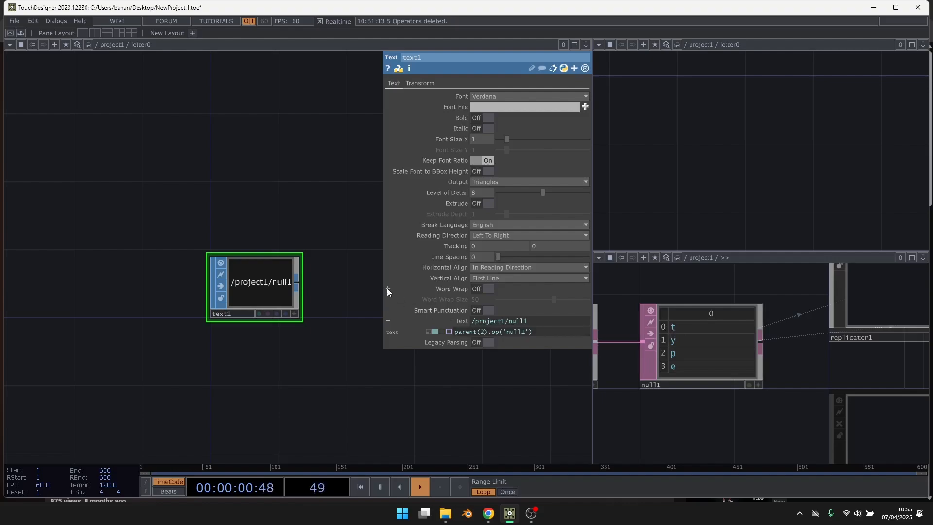
pyautogui.moveTo(384, 288); pyautogui.dragTo(348, 289)
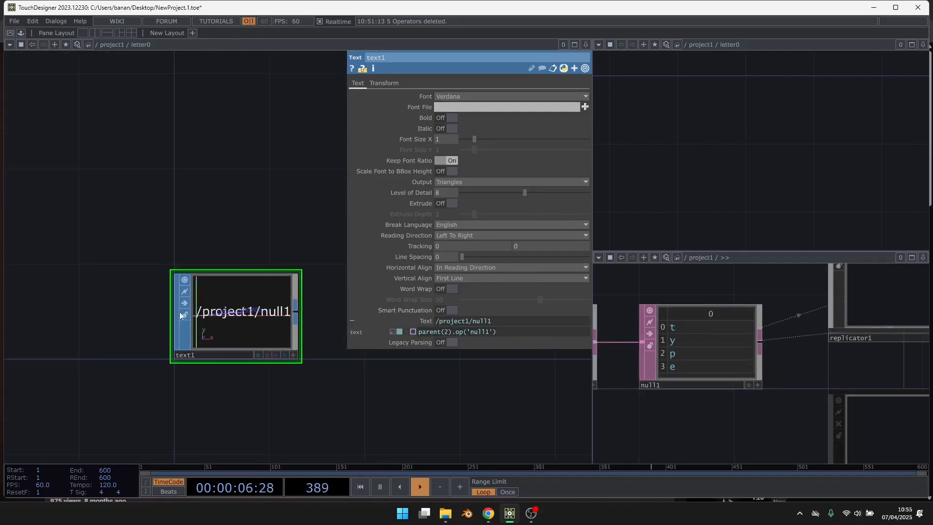
# Step: Extend text1's Text expression to parent(2).op('null1')[parent().digits,0]
pyautogui.scroll(-3, 62, 265)
pyautogui.scroll(-3, 690, 365)
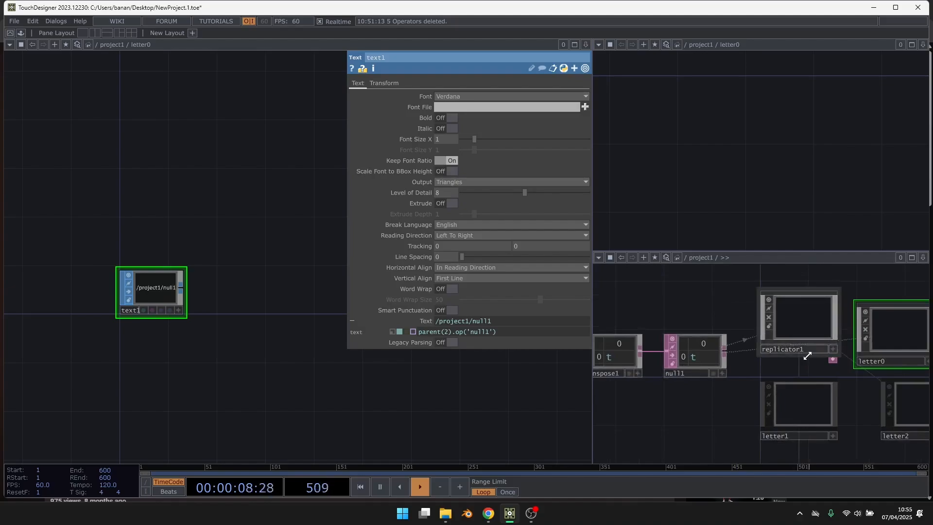
pyautogui.click(538, 330)
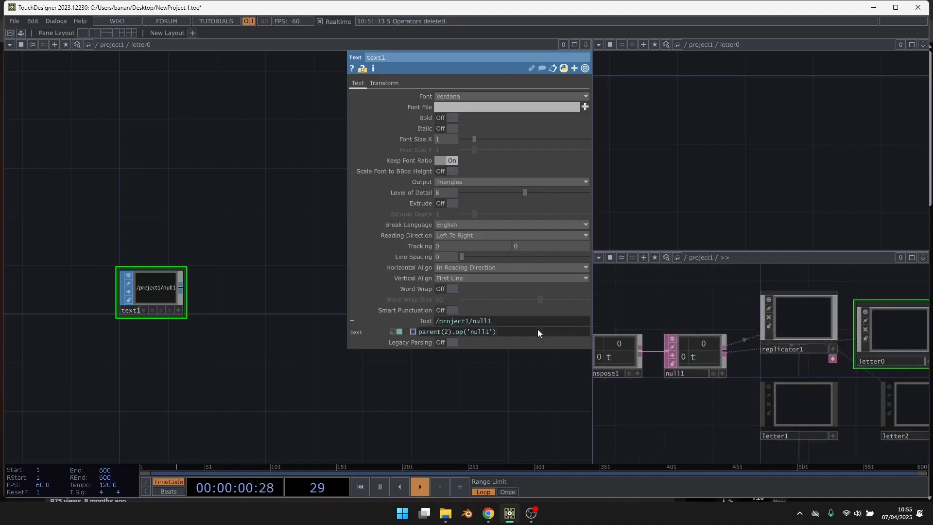
pyautogui.write('[]')
pyautogui.write('parent()')
pyautogui.write('.digi')
pyautogui.write('ts')
pyautogui.write('0')
pyautogui.press('Return')
pyautogui.scroll(3, 180, 302)
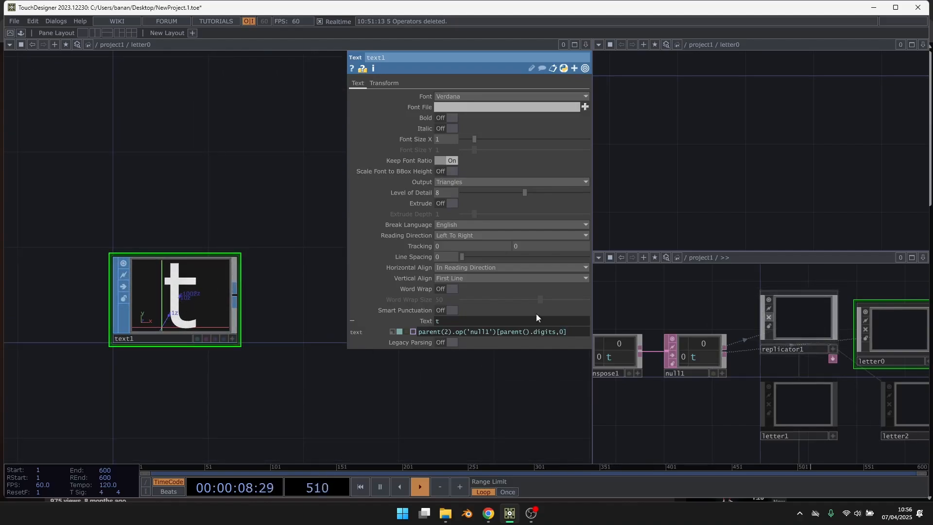
# Step: Inspect the Text SOP inside letter0, letter1, letter2 and letter3 to check which character each component shows
pyautogui.press('u')
pyautogui.moveTo(237, 364); pyautogui.dragTo(257, 215)
pyautogui.click(257, 215)
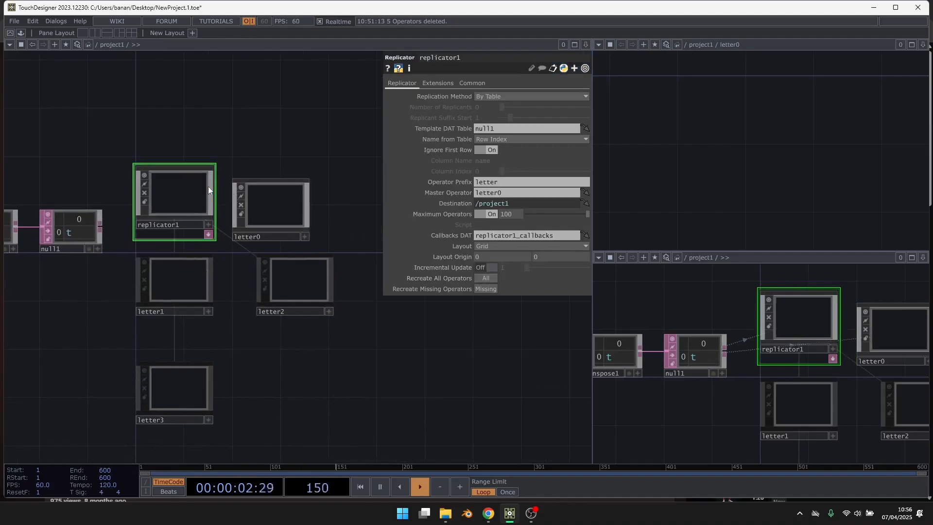
pyautogui.doubleClick(272, 205)
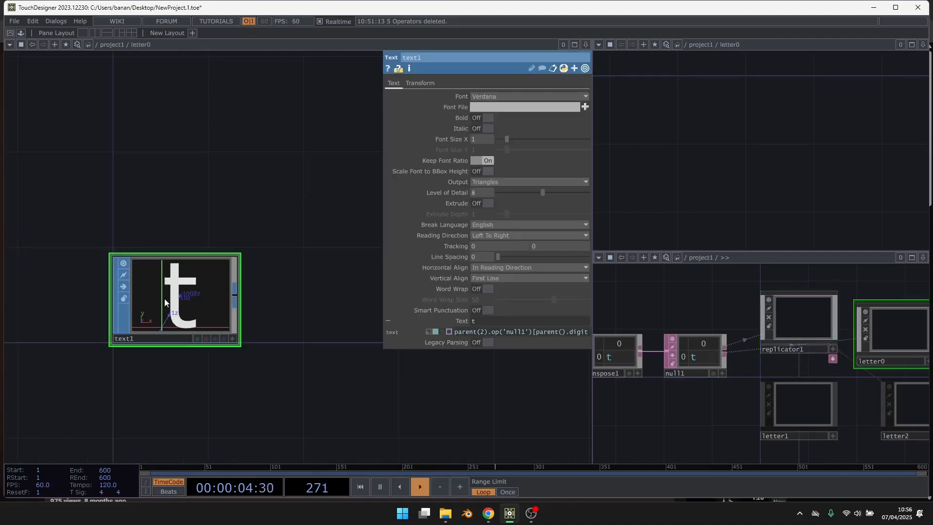
pyautogui.press('u')
pyautogui.doubleClick(176, 281)
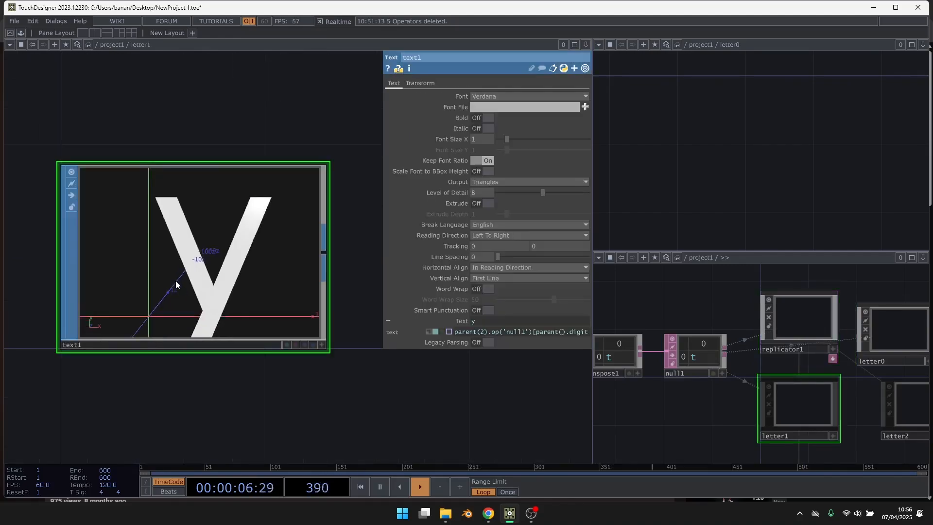
pyautogui.press('u')
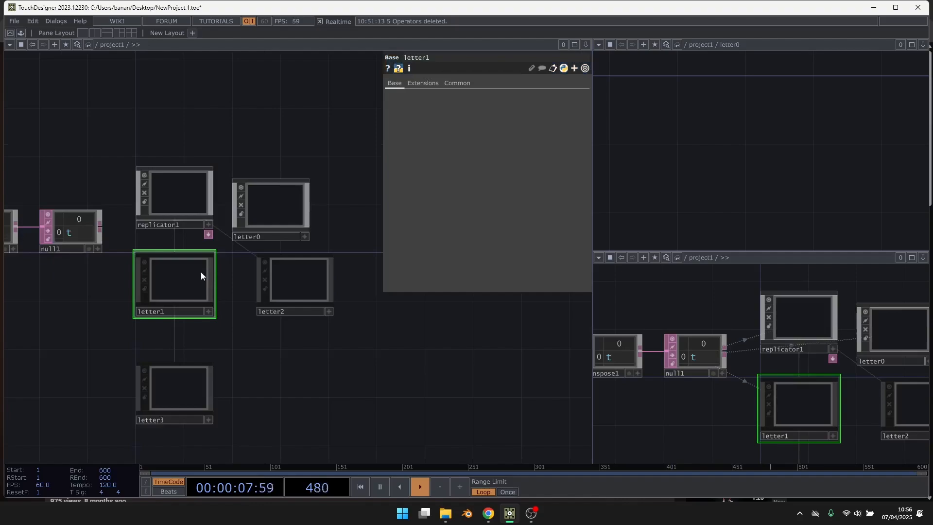
pyautogui.doubleClick(287, 278)
pyautogui.press('u')
pyautogui.doubleClick(185, 386)
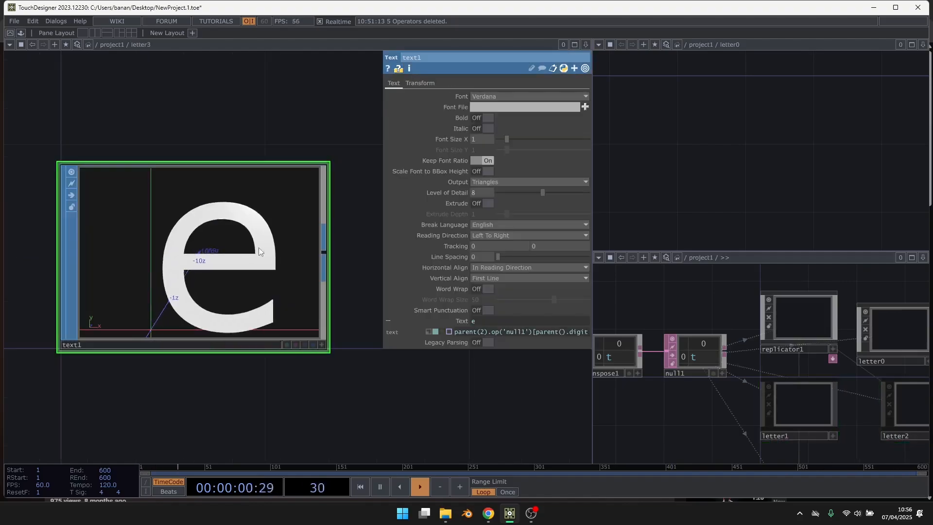
pyautogui.press('u')
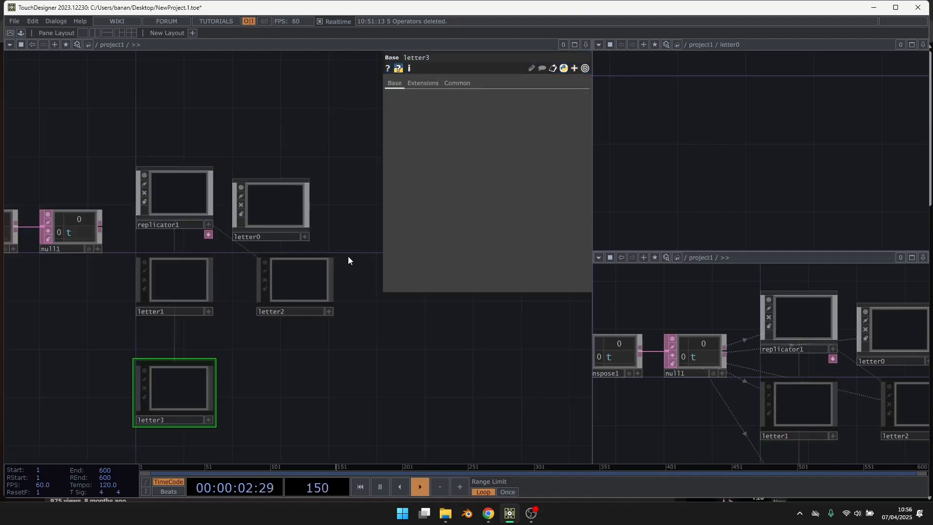
# Step: Move letter0 farther from replicator1 so that it lines up above letter2
pyautogui.moveTo(266, 217); pyautogui.dragTo(291, 218)
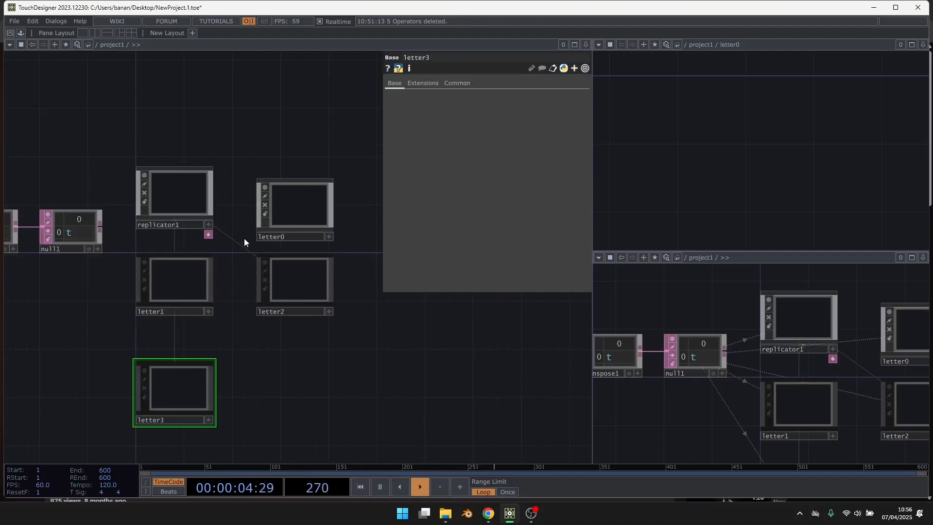
# Step: Inside letter0, add an Out SOP connected to text1 so the component outputs its character
pyautogui.scroll(-3, 367, 303)
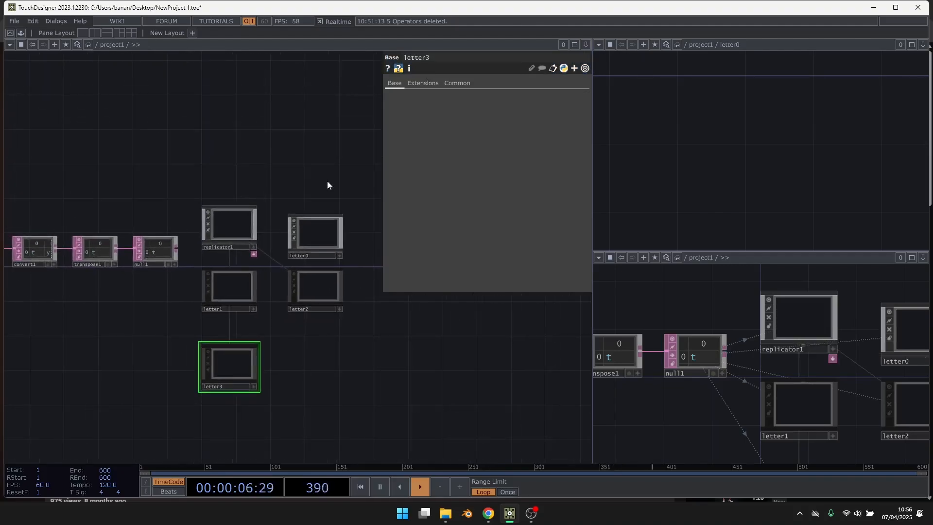
pyautogui.scroll(4, 283, 206)
pyautogui.click(260, 252)
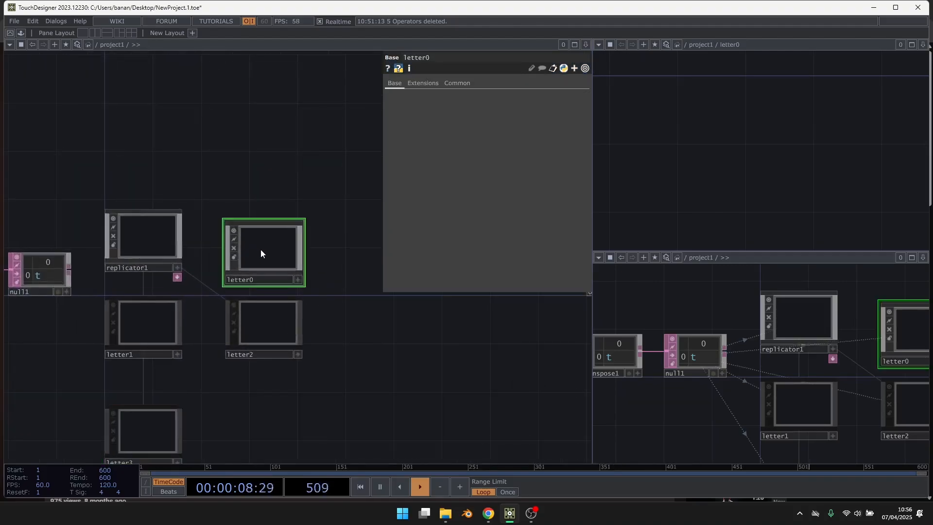
pyautogui.doubleClick(261, 253)
pyautogui.press('Tab')
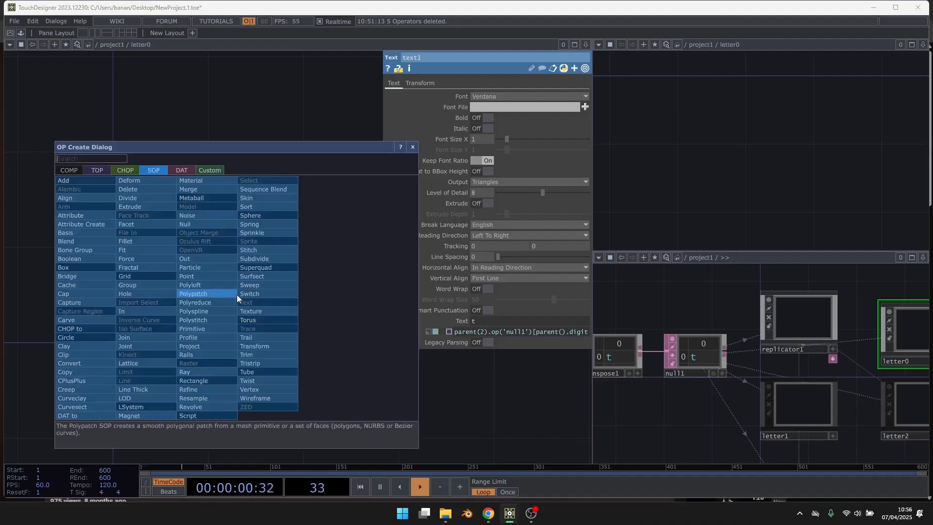
pyautogui.click(195, 258)
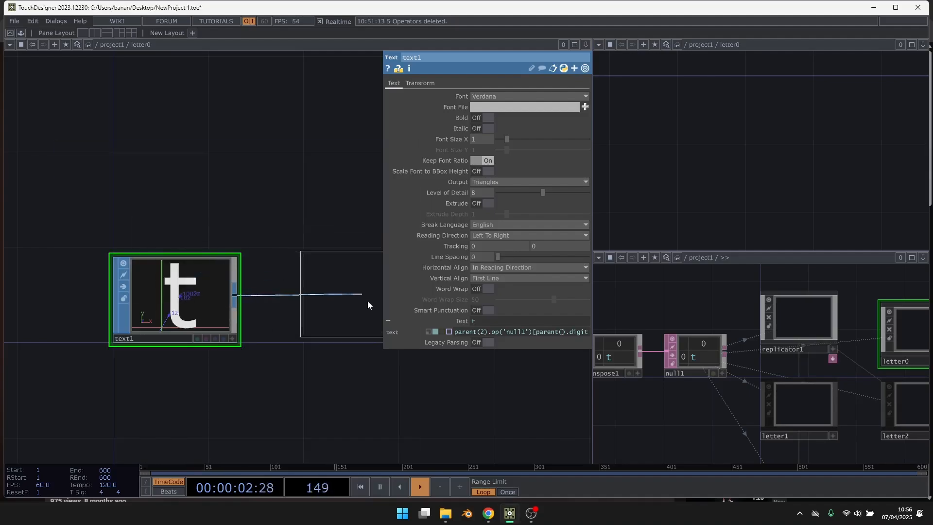
pyautogui.click(367, 305)
pyautogui.moveTo(340, 231); pyautogui.dragTo(311, 233)
pyautogui.press('u')
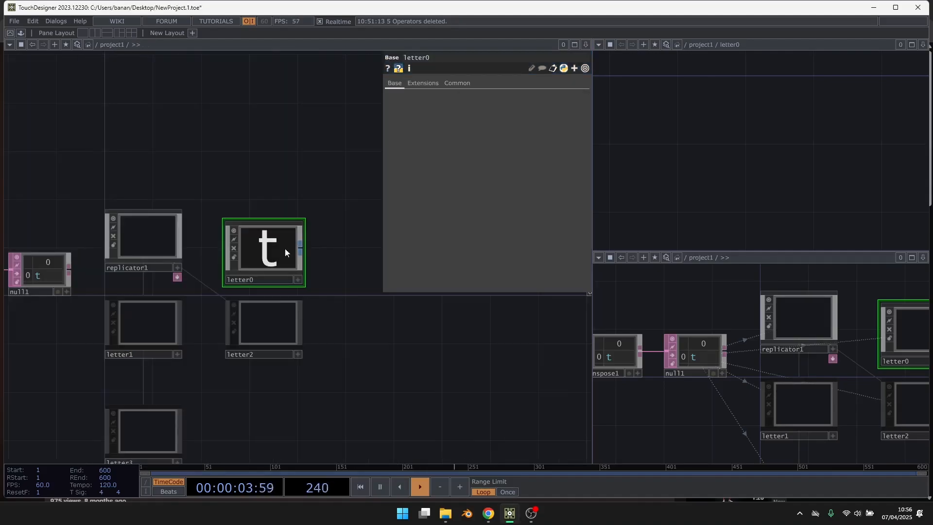
# Step: Recreate all of replicator1's operators so the letter replicas match the updated letter0
pyautogui.click(150, 239)
pyautogui.click(485, 278)
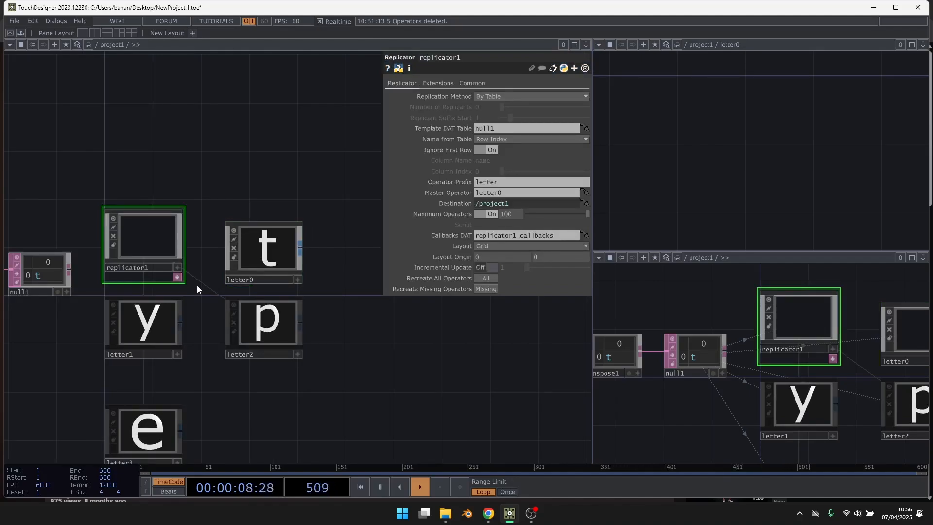
pyautogui.scroll(-2, 197, 285)
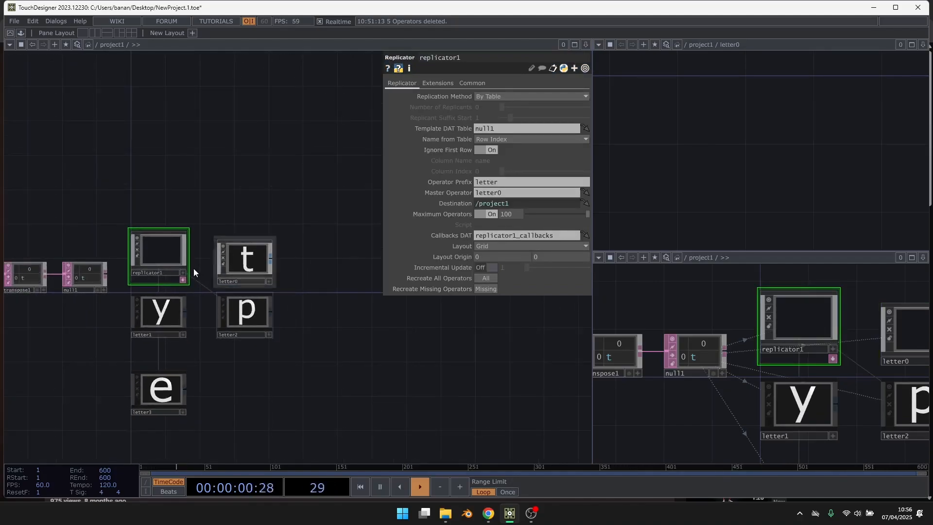
pyautogui.scroll(4, 193, 268)
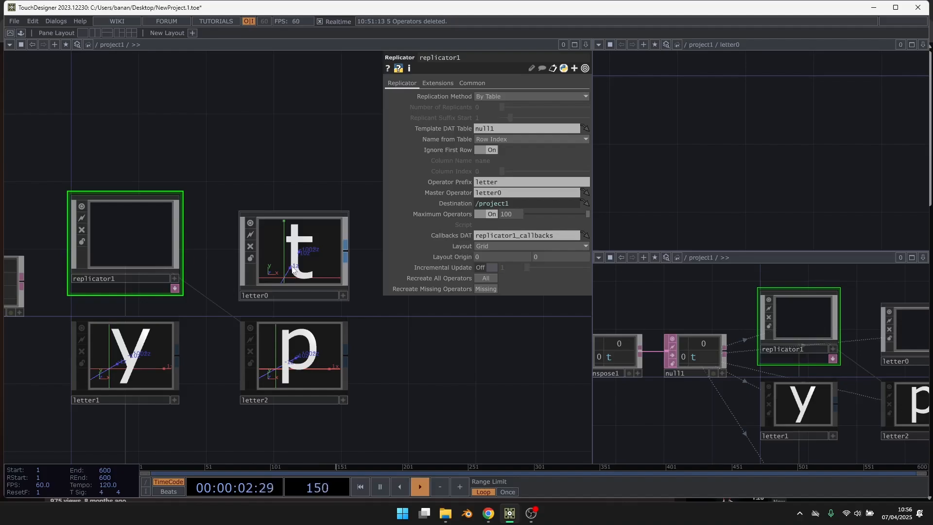
pyautogui.scroll(-3, 191, 295)
# Step: Add a Render TOP feeding an Out TOP in project1, and switch the empty letter0 pane to a Panel view
pyautogui.moveTo(357, 316); pyautogui.dragTo(446, 321)
pyautogui.doubleClick(337, 315)
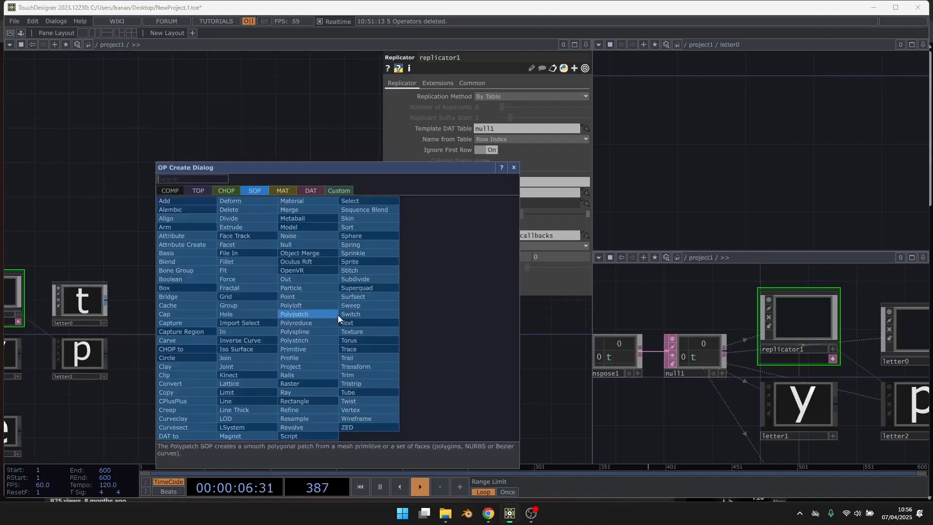
pyautogui.write('ren')
pyautogui.click(202, 193)
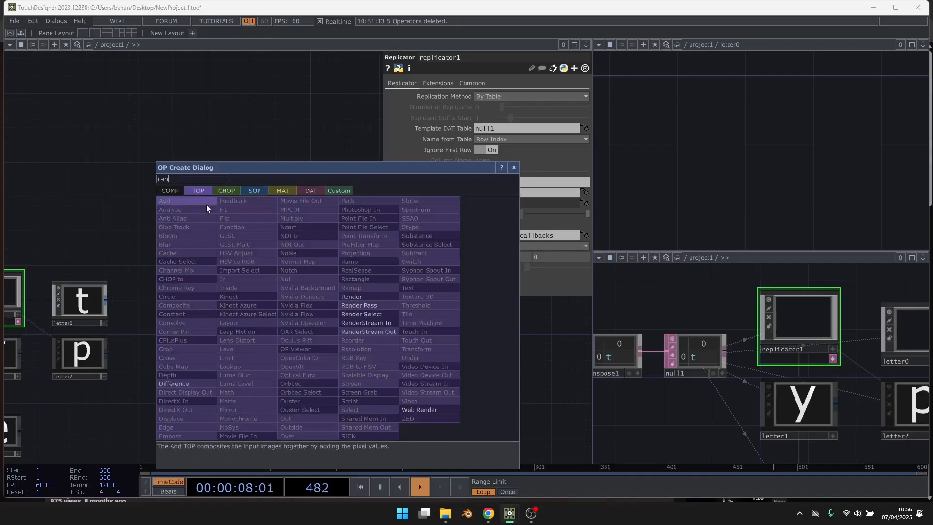
pyautogui.click(350, 296)
pyautogui.click(334, 319)
pyautogui.moveTo(354, 309); pyautogui.dragTo(421, 315)
pyautogui.click(599, 45)
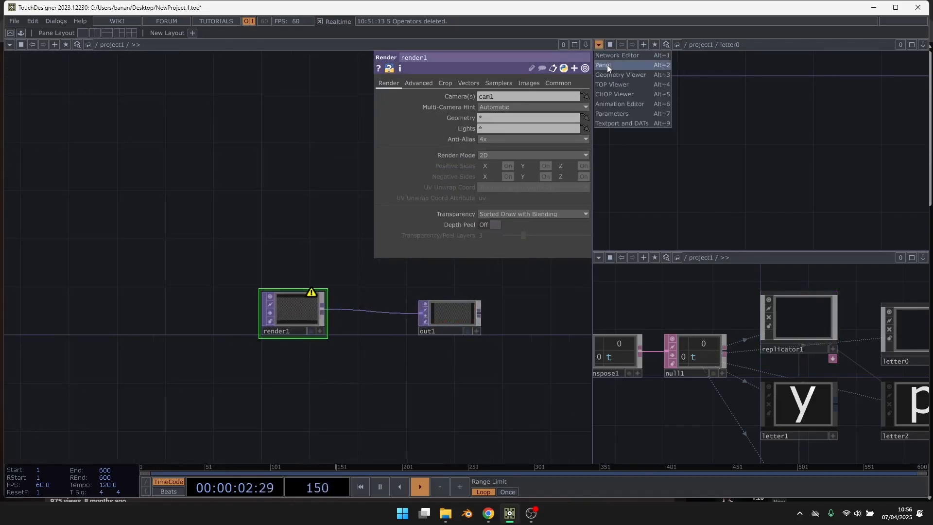
pyautogui.click(608, 65)
# Step: Add a Camera COMP above render1 in project1
pyautogui.press('Tab')
pyautogui.write('ca')
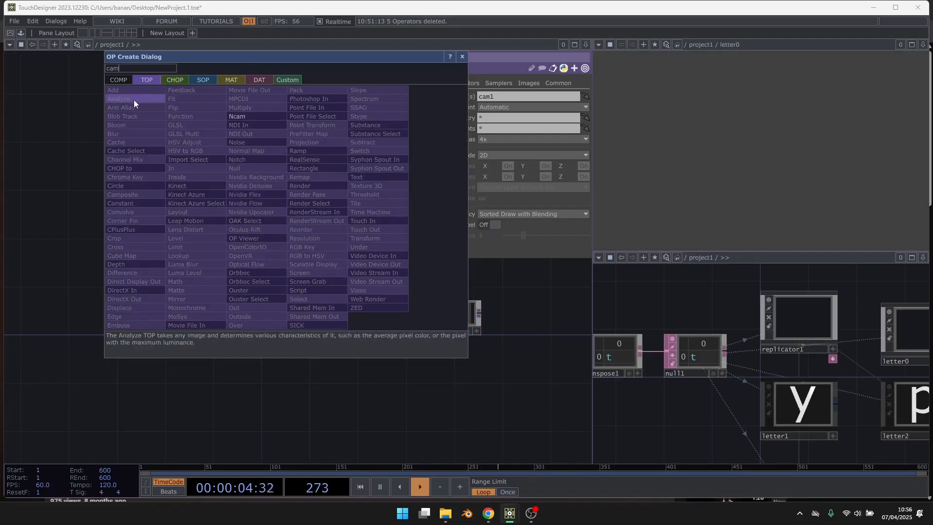
pyautogui.click(118, 78)
pyautogui.click(127, 126)
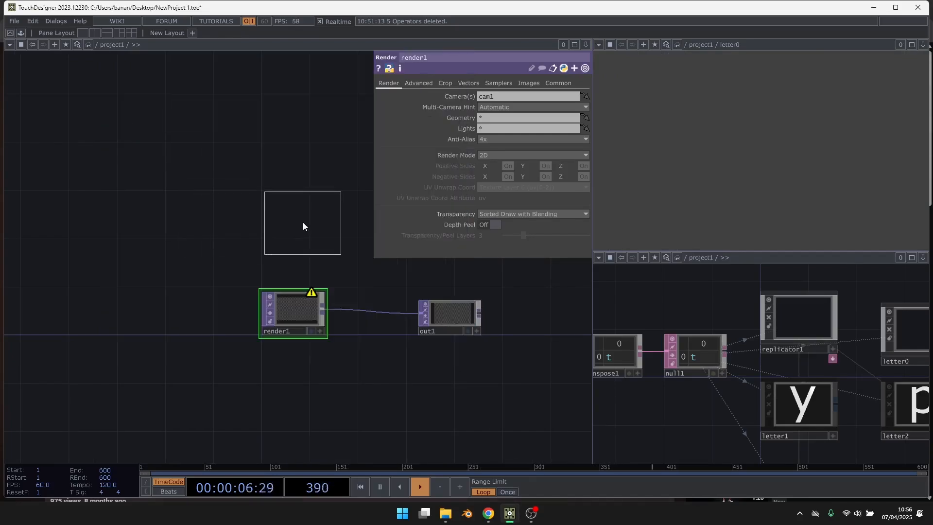
pyautogui.click(299, 231)
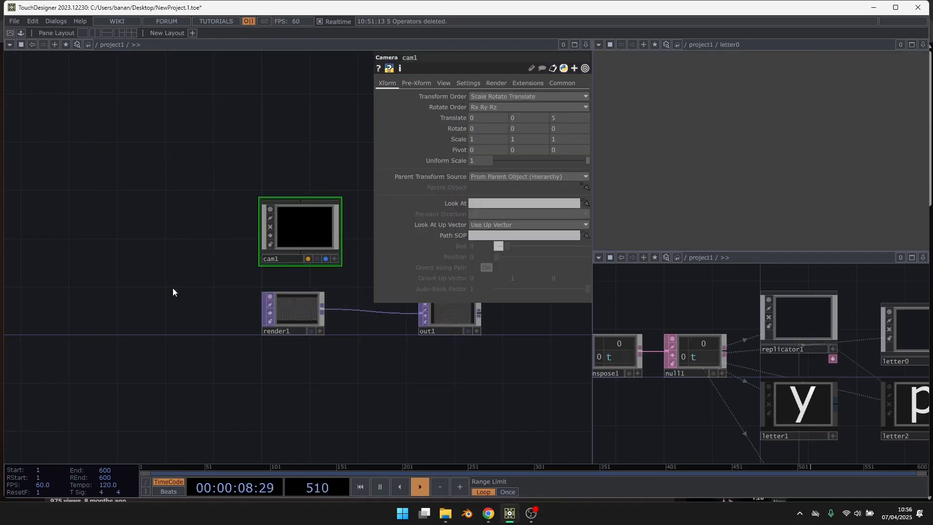
# Step: Inside letter0, move out1 farther from text1 and insert a Geometry COMP on the wire between them
pyautogui.moveTo(197, 295); pyautogui.dragTo(291, 314)
pyautogui.moveTo(195, 330); pyautogui.dragTo(346, 303)
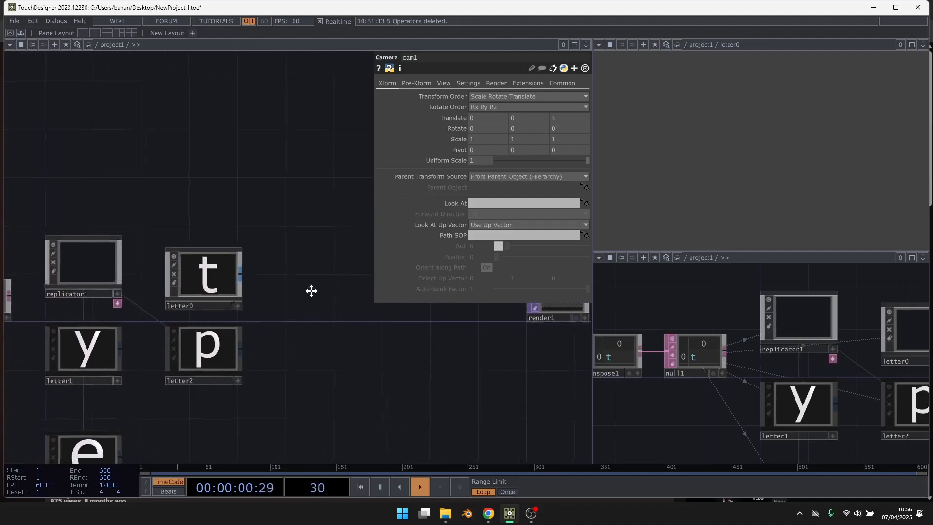
pyautogui.doubleClick(247, 238)
pyautogui.moveTo(455, 378); pyautogui.dragTo(410, 377)
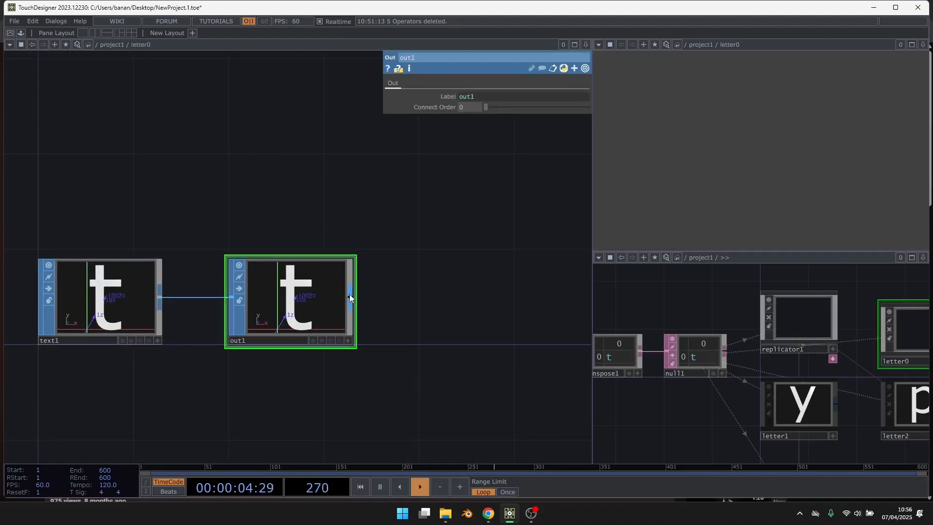
pyautogui.moveTo(311, 302); pyautogui.dragTo(525, 303)
pyautogui.rightClick(293, 294)
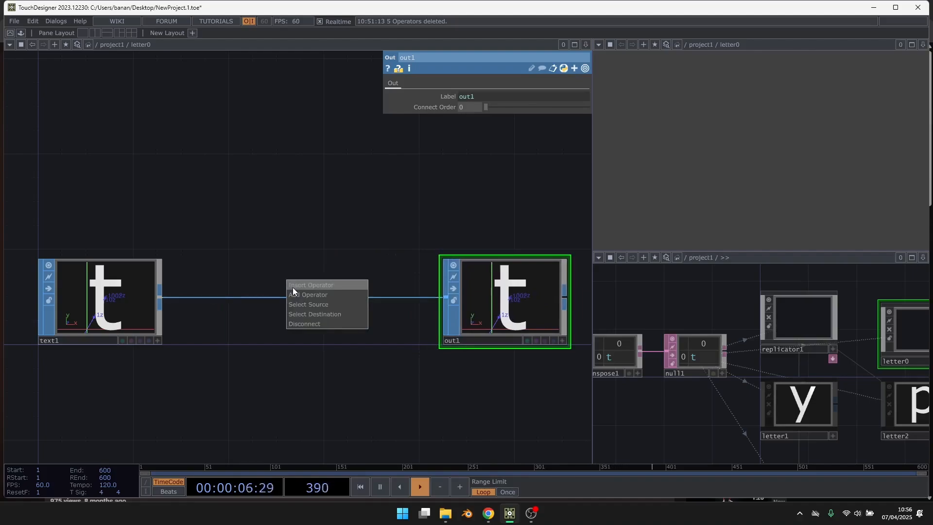
pyautogui.click(293, 285)
pyautogui.click(130, 161)
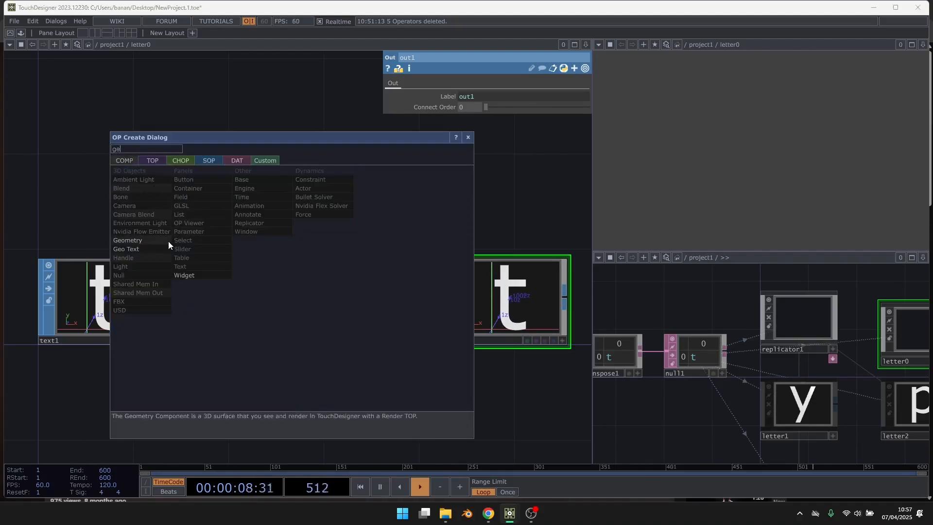
pyautogui.click(168, 241)
pyautogui.click(305, 291)
pyautogui.press('h')
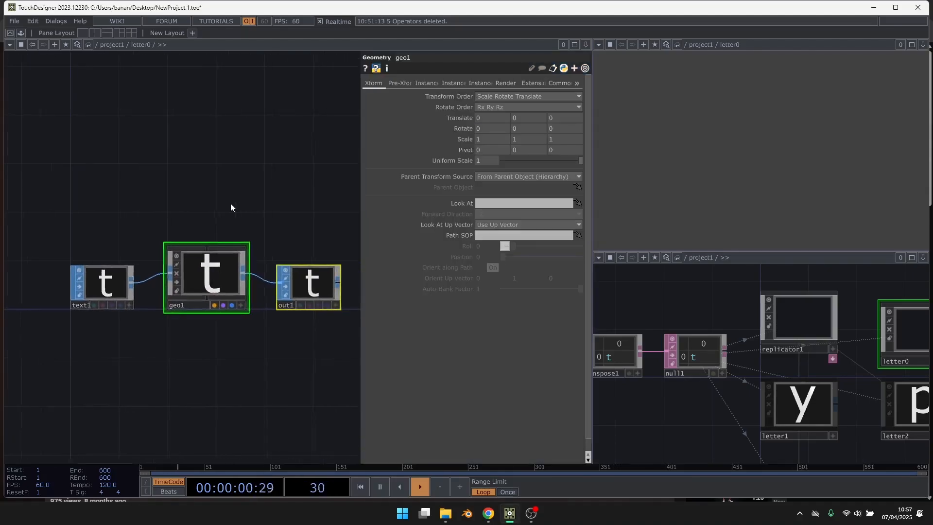
# Step: Recreate all letter replicas with the new geometry and point the Panel view at project1
pyautogui.press('u')
pyautogui.scroll(-3, 429, 327)
pyautogui.moveTo(372, 340); pyautogui.dragTo(244, 349)
pyautogui.click(82, 262)
pyautogui.click(480, 276)
pyautogui.click(701, 45)
# Step: Reference the geo1 inside letter0 in render1's Geometry parameter
pyautogui.moveTo(258, 269); pyautogui.dragTo(336, 286)
pyautogui.click(432, 361)
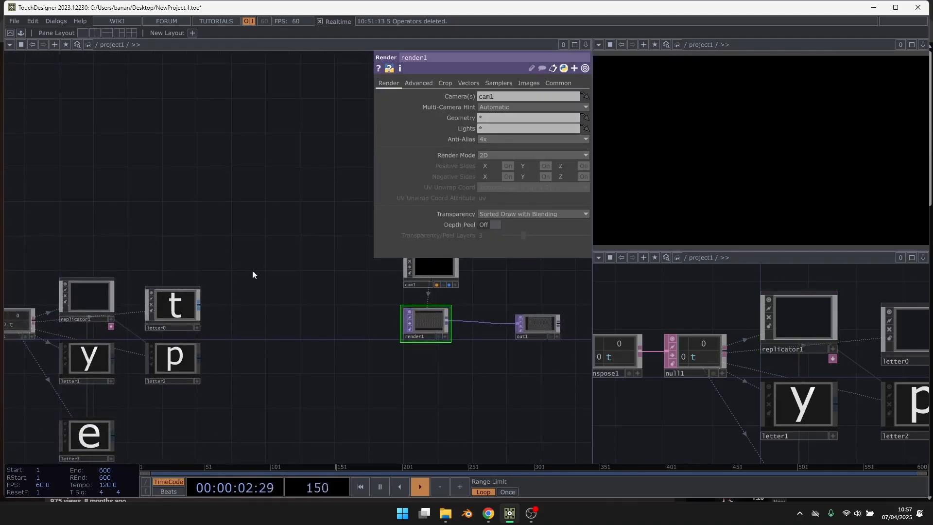
pyautogui.doubleClick(902, 325)
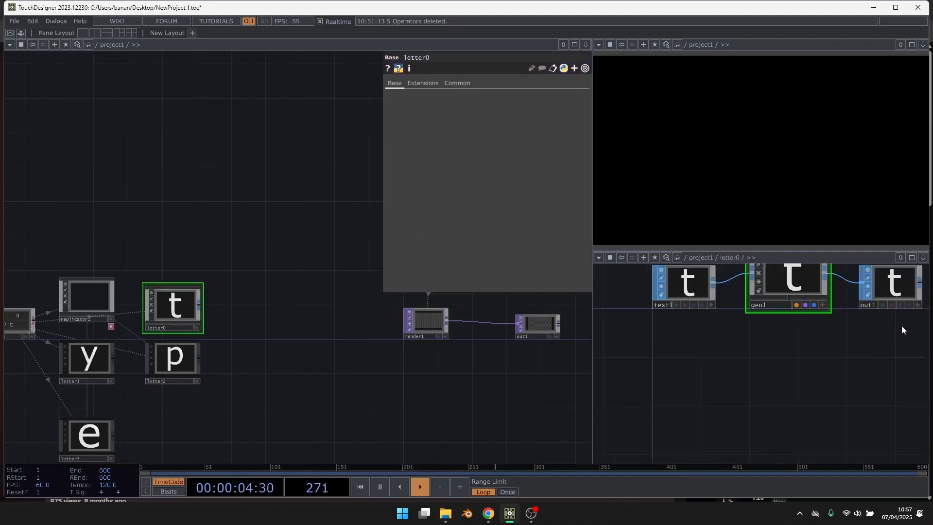
pyautogui.scroll(2, 772, 382)
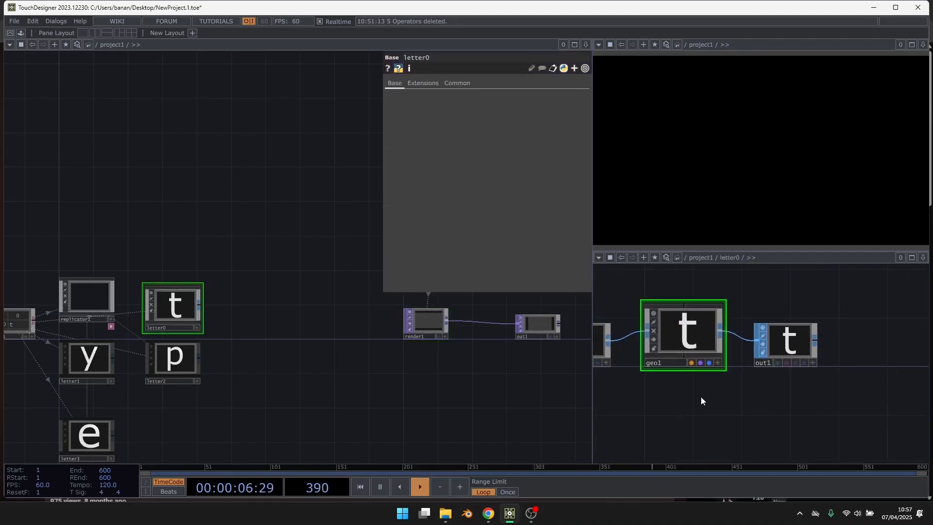
pyautogui.moveTo(402, 377); pyautogui.dragTo(301, 404)
pyautogui.click(333, 349)
pyautogui.moveTo(690, 325); pyautogui.dragTo(507, 120)
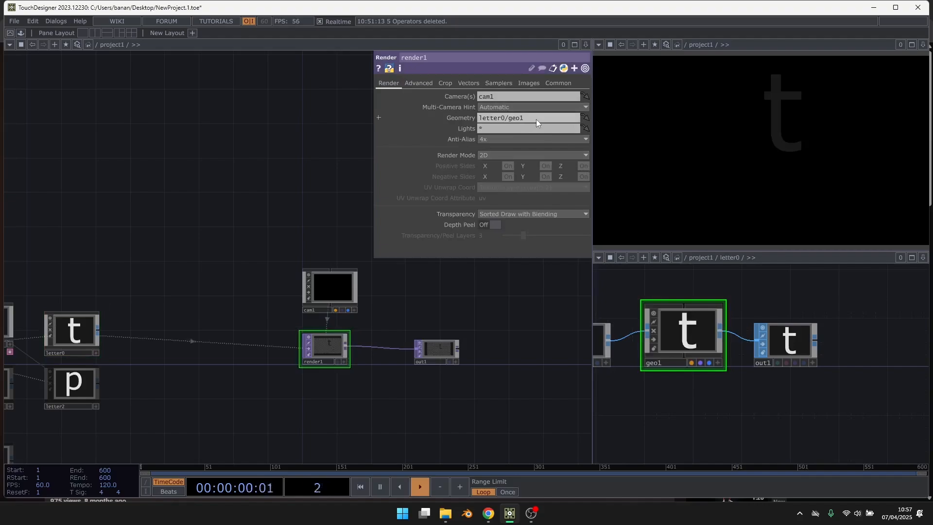
# Step: Change render1's Geometry to the wildcard path letter*/geo1 to cover every letter component
pyautogui.click(502, 118)
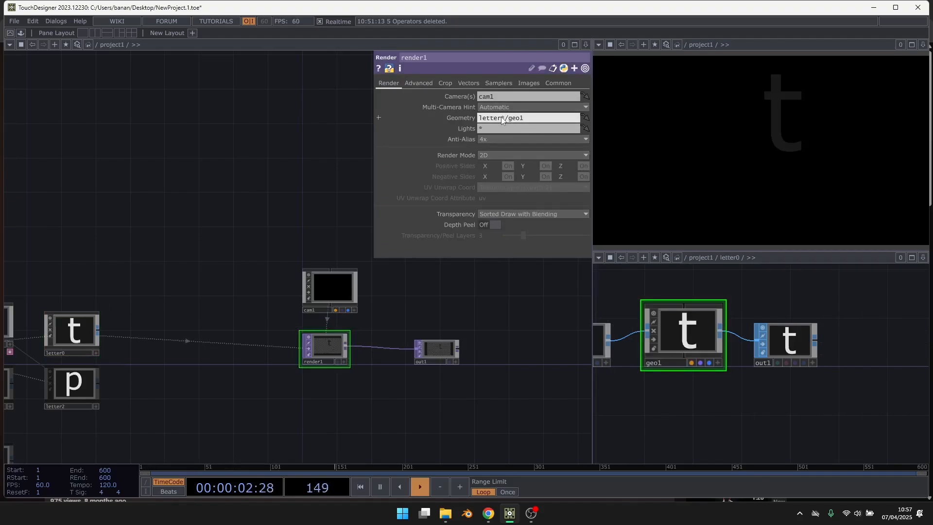
pyautogui.press('BackSpace')
pyautogui.write('*')
pyautogui.press('Return')
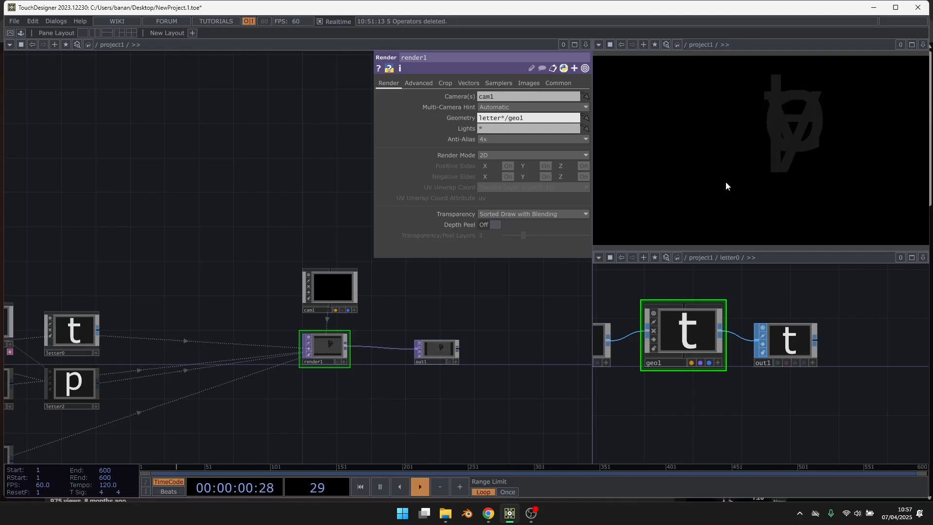
# Step: Inside letter0, add a Constant MAT above geo1 and assign it as geo1's material
pyautogui.moveTo(112, 311); pyautogui.dragTo(242, 239)
pyautogui.press('i')
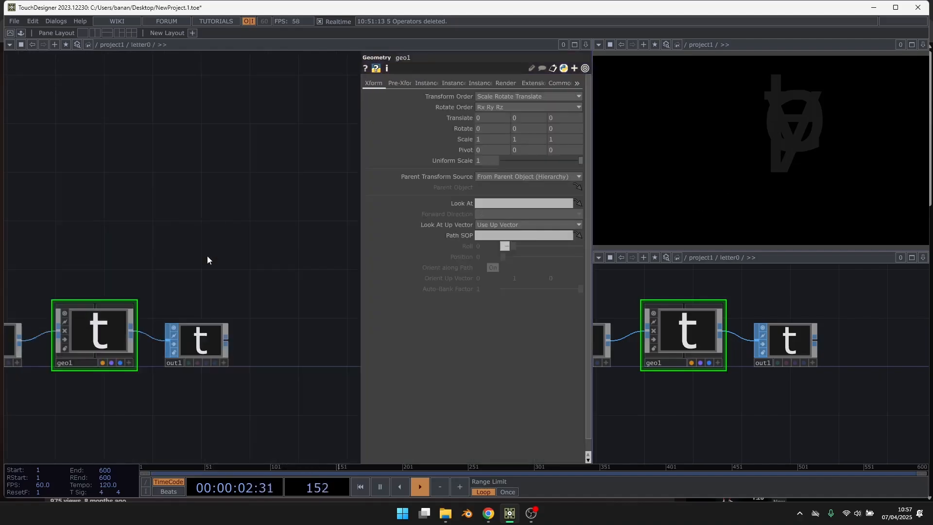
pyautogui.press('Tab')
pyautogui.click(127, 120)
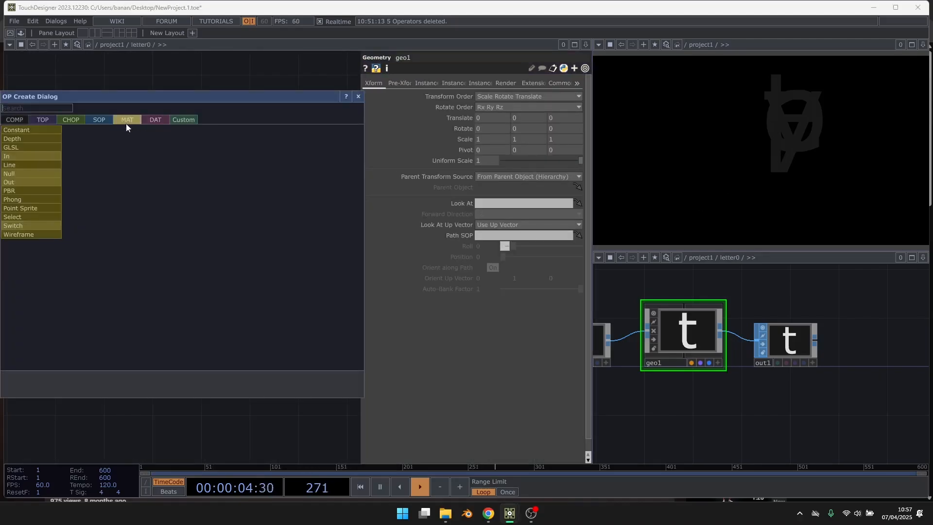
pyautogui.click(36, 130)
pyautogui.click(107, 273)
pyautogui.moveTo(155, 214); pyautogui.dragTo(289, 175)
pyautogui.moveTo(235, 220); pyautogui.dragTo(249, 290)
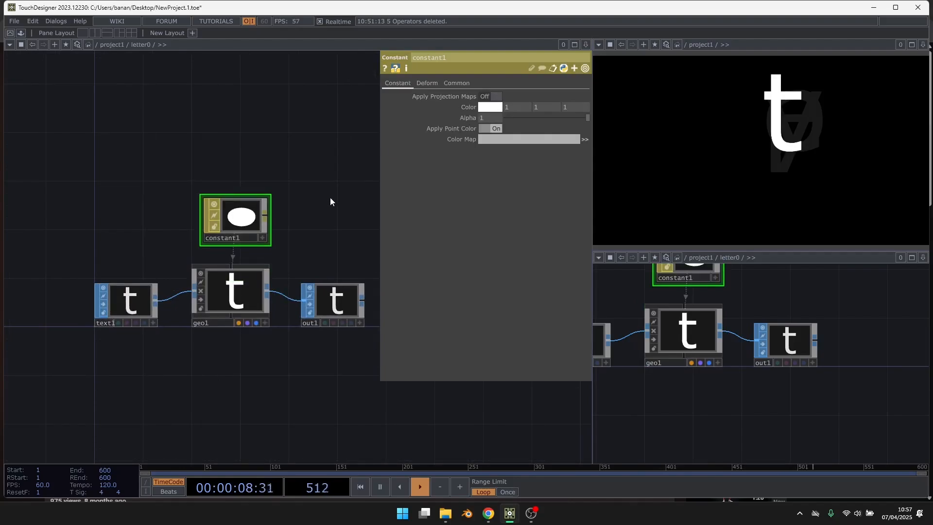
# Step: Return to project1 and recreate all replicas so every letter gets the constant material
pyautogui.press('u')
pyautogui.click(136, 248)
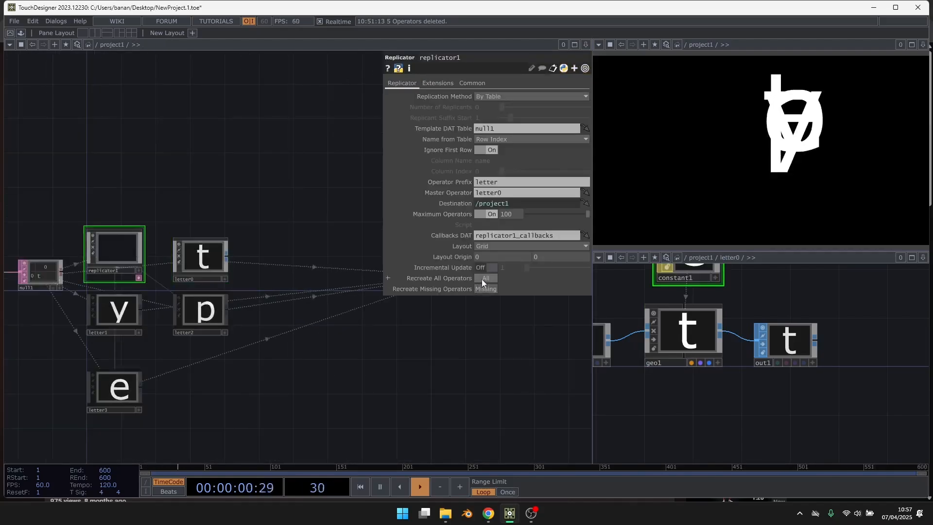
pyautogui.moveTo(234, 156); pyautogui.dragTo(290, 138)
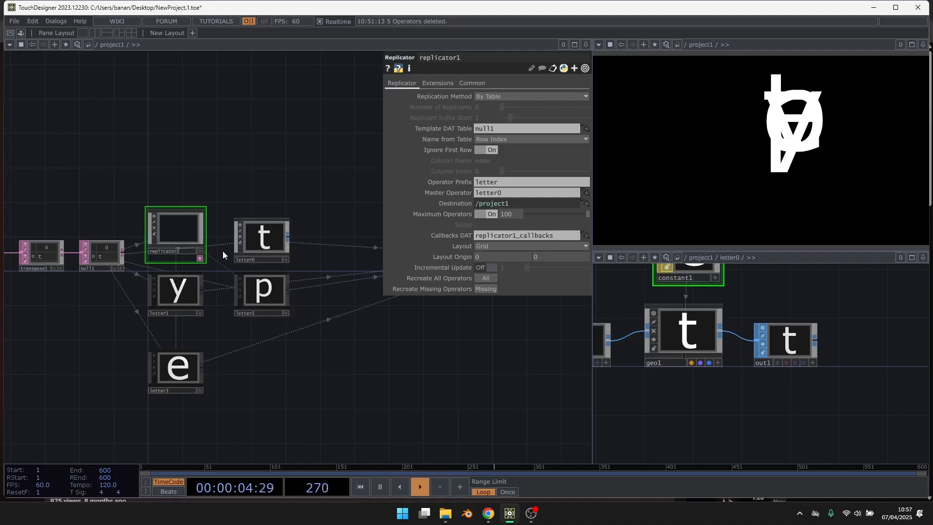
# Step: Inside letter0, move geo1, constant1 and out1 farther from text1 to make room on the wire, and select text1
pyautogui.scroll(3, 223, 251)
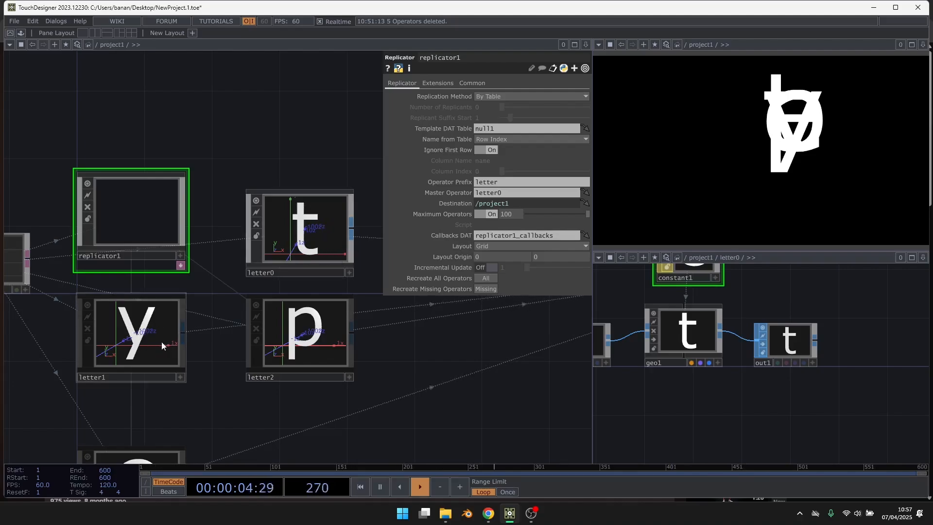
pyautogui.click(299, 235)
pyautogui.press('i')
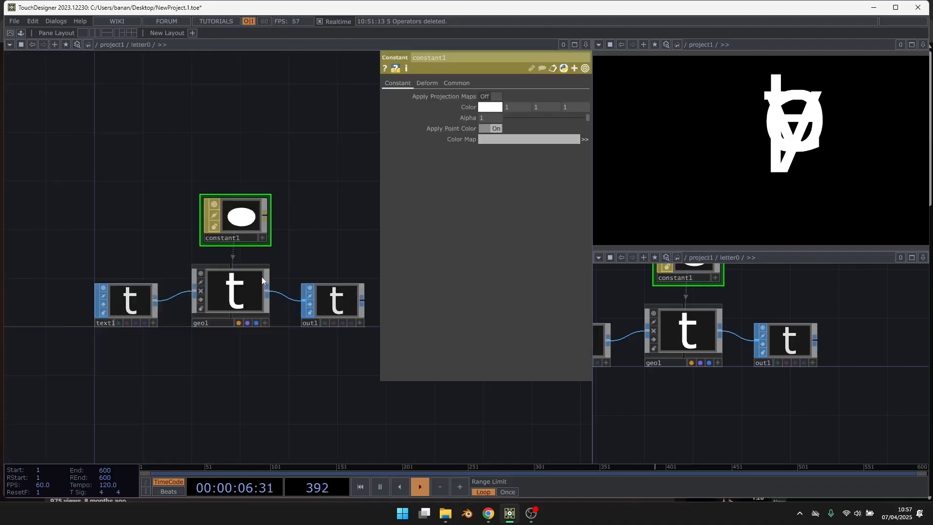
pyautogui.scroll(-3, 146, 368)
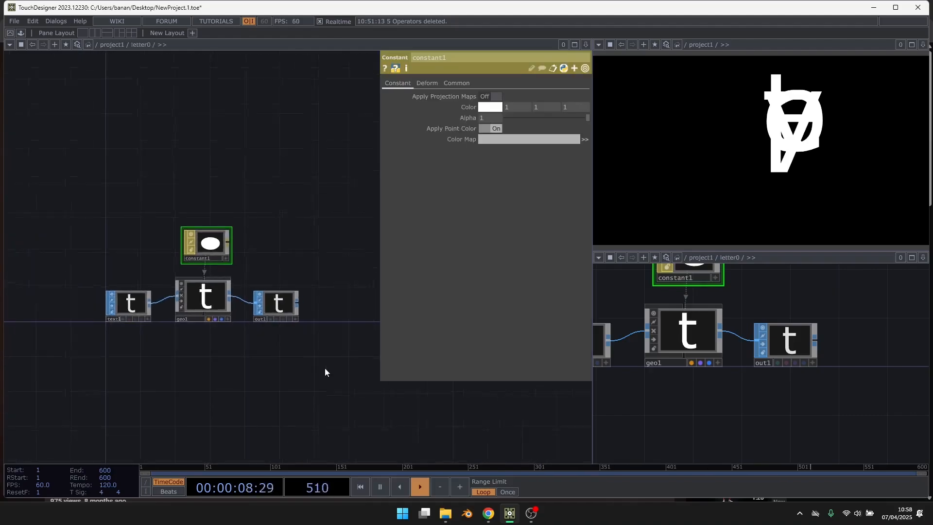
pyautogui.moveTo(325, 368); pyautogui.dragTo(171, 273, button='right')
pyautogui.moveTo(209, 307); pyautogui.dragTo(365, 303)
pyautogui.moveTo(232, 354); pyautogui.dragTo(282, 321)
pyautogui.scroll(3, 168, 273)
pyautogui.click(176, 273)
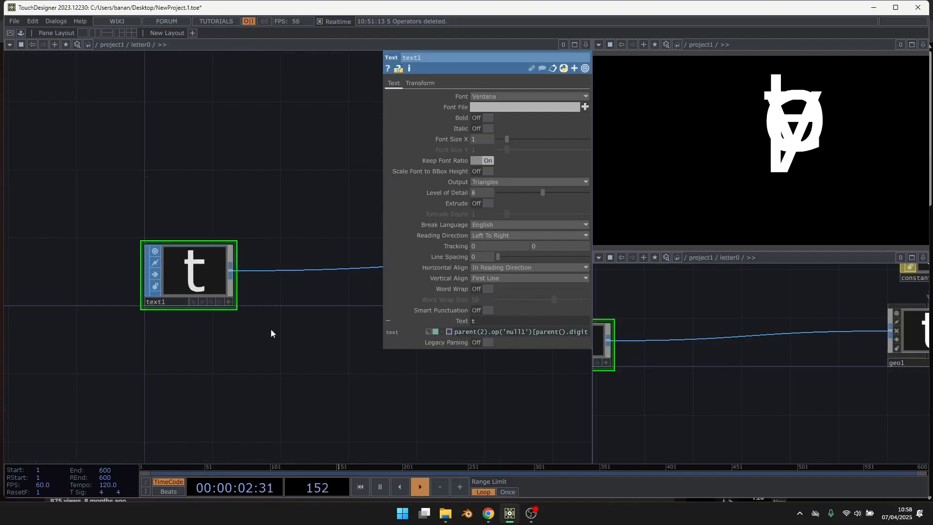
pyautogui.scroll(2, 249, 305)
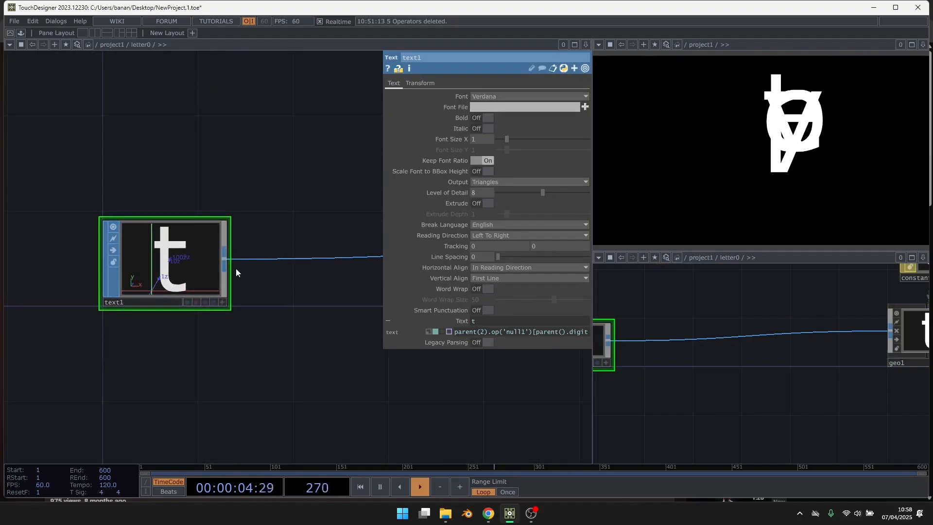
# Step: Add a SOP to CHOP fed by text1 and place it below text1 with some space between them
pyautogui.click(226, 259)
pyautogui.click(112, 134)
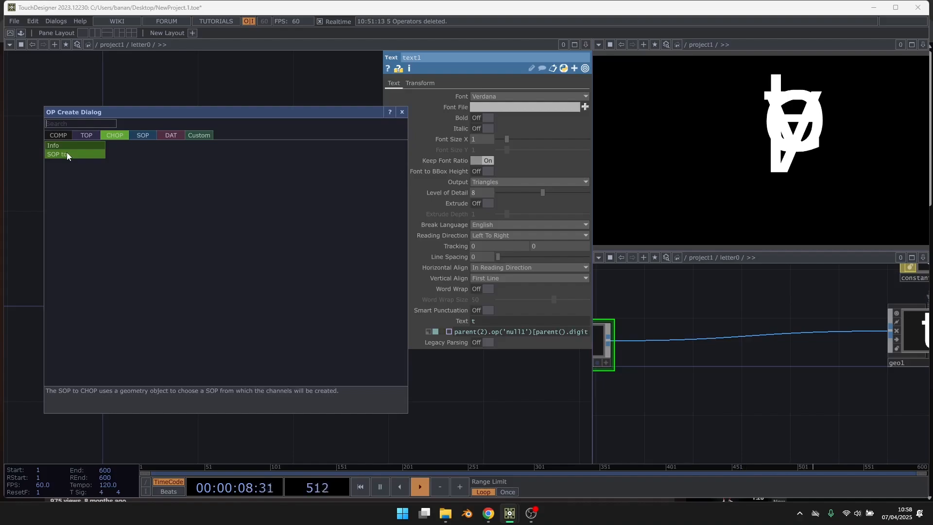
pyautogui.click(68, 155)
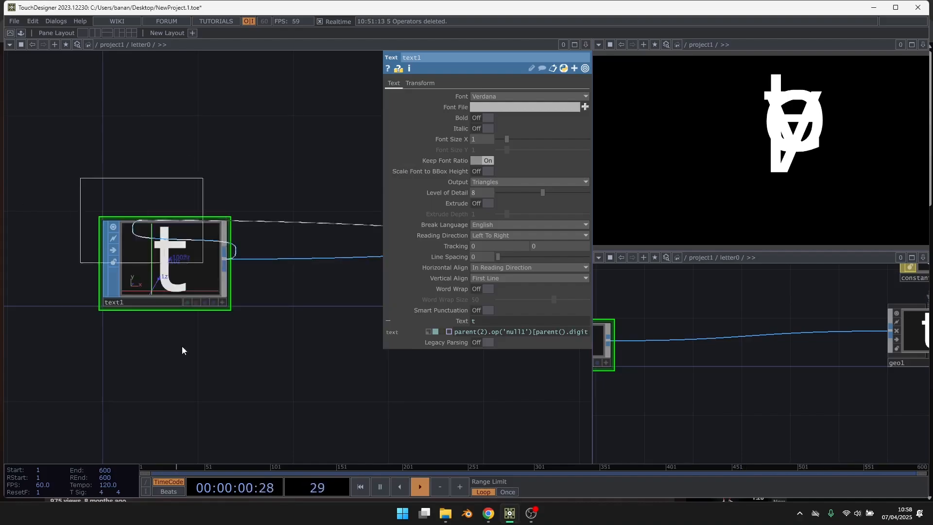
pyautogui.click(160, 366)
pyautogui.moveTo(271, 389); pyautogui.dragTo(275, 315)
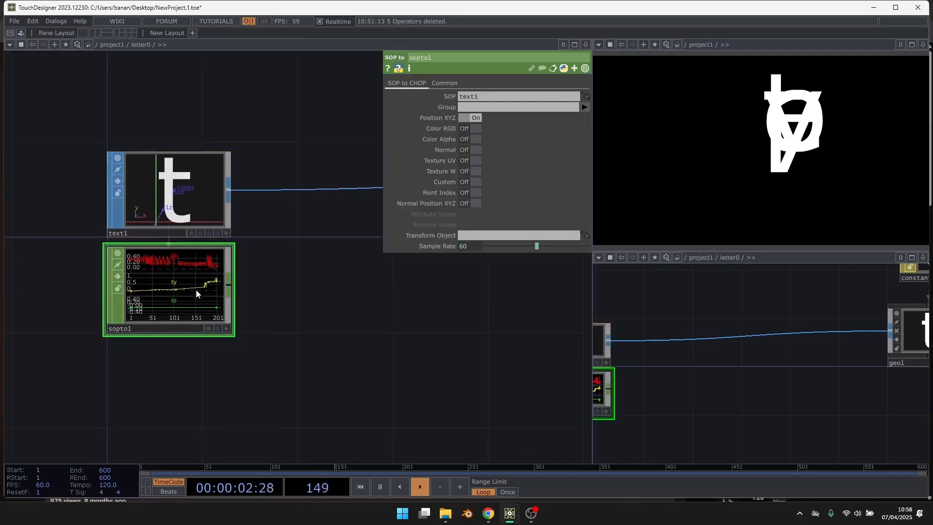
pyautogui.moveTo(196, 289); pyautogui.dragTo(196, 314)
# Step: Add an Analyze CHOP after sopto1 and set its Function to Maximum
pyautogui.click(230, 311)
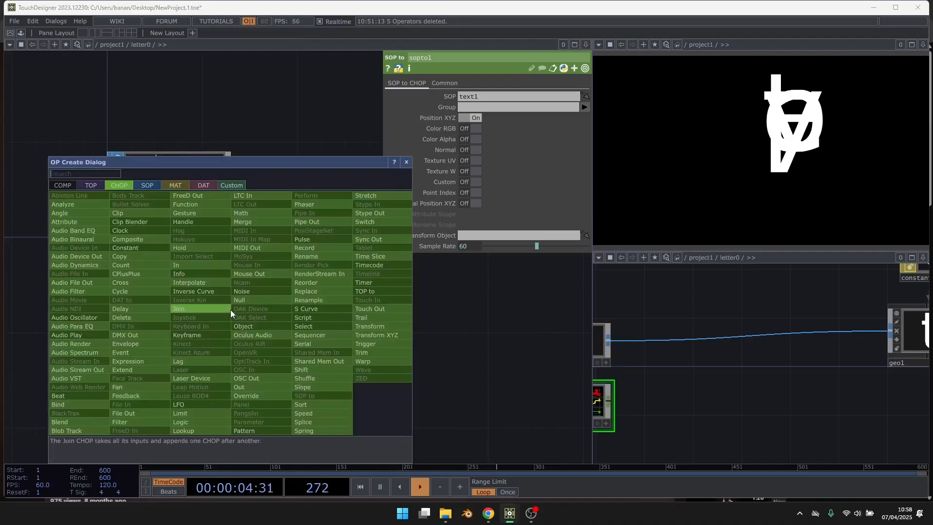
pyautogui.write('ana')
pyautogui.click(71, 205)
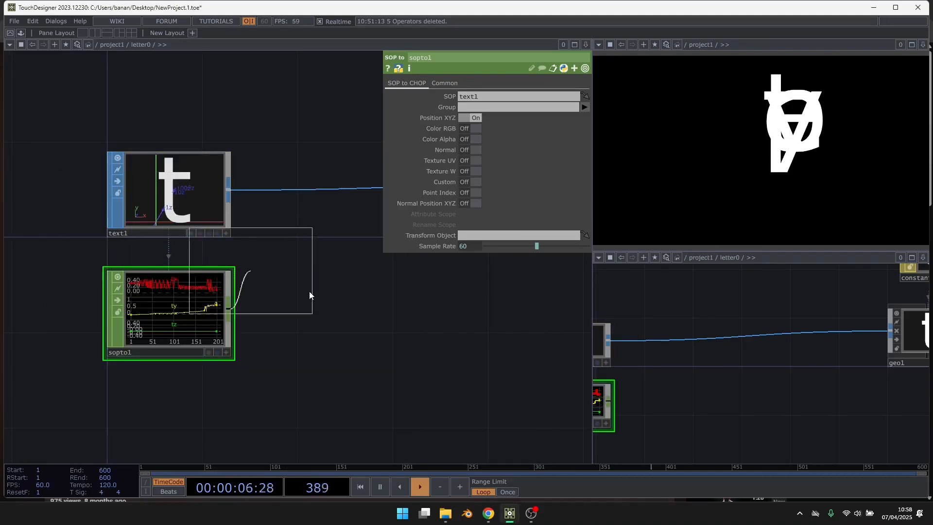
pyautogui.click(326, 313)
pyautogui.click(484, 97)
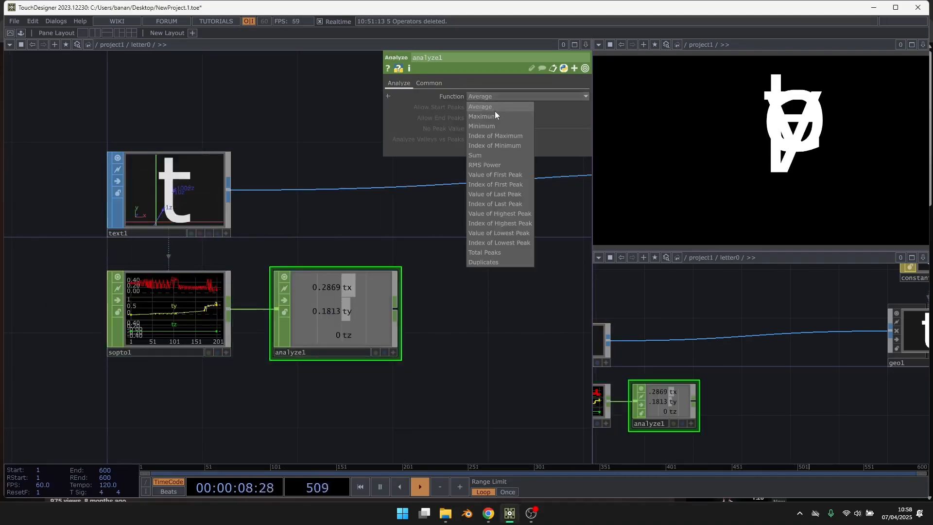
pyautogui.click(496, 113)
pyautogui.moveTo(413, 268); pyautogui.dragTo(383, 208)
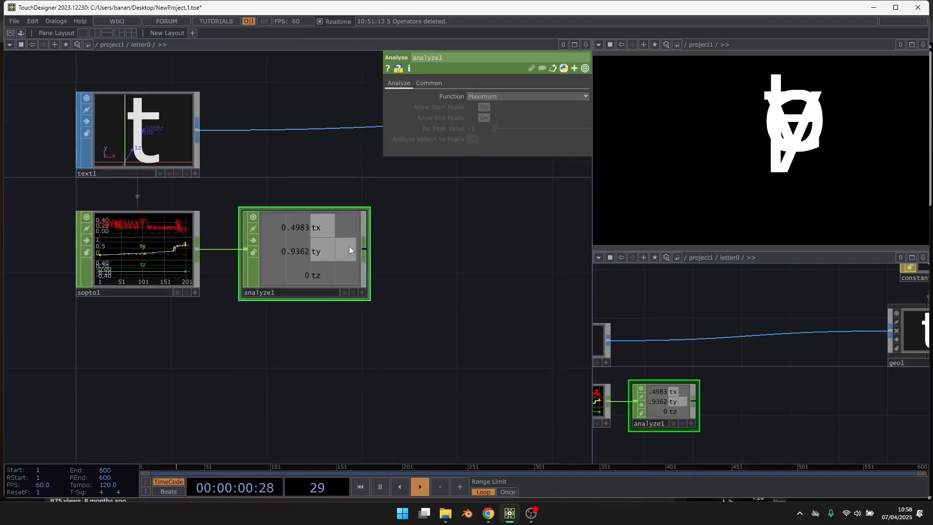
# Step: Duplicate analyze1, set the copy's Function to Minimum, and place it just below the original
pyautogui.hotkey('ctrl', 'c')
pyautogui.hotkey('ctrl', 'v')
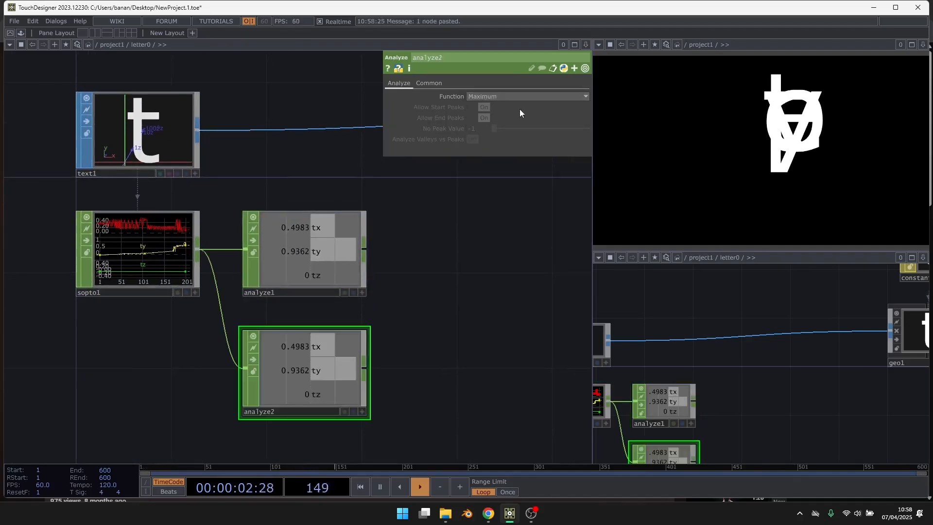
pyautogui.click(503, 97)
pyautogui.click(494, 125)
pyautogui.moveTo(332, 353); pyautogui.dragTo(332, 338)
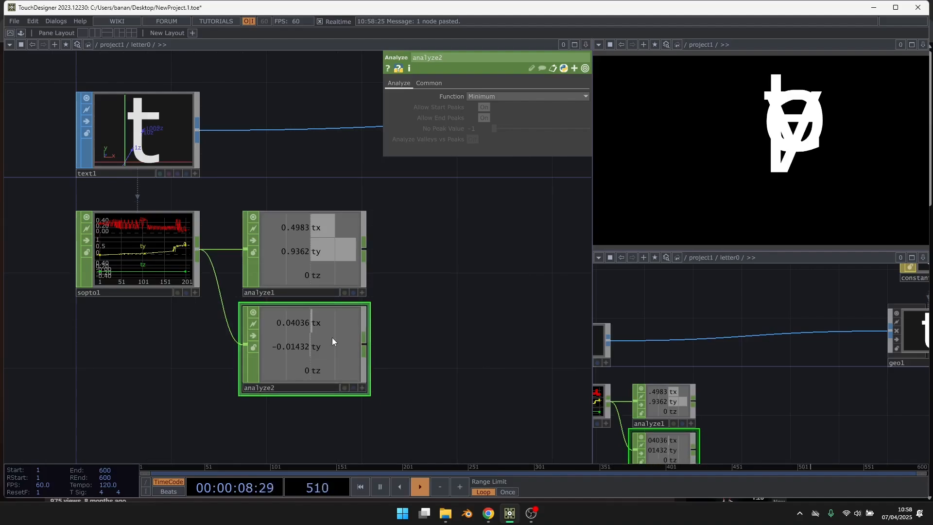
# Step: Insert a Transform SOP on the wire between text1 and geo1, placing it beside text1
pyautogui.moveTo(347, 204); pyautogui.dragTo(314, 292)
pyautogui.rightClick(312, 216)
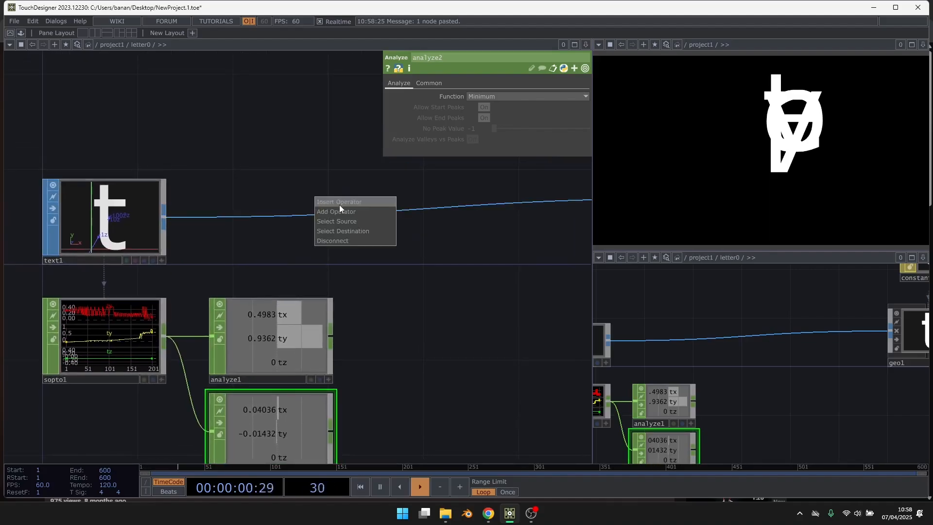
pyautogui.click(339, 205)
pyautogui.click(366, 235)
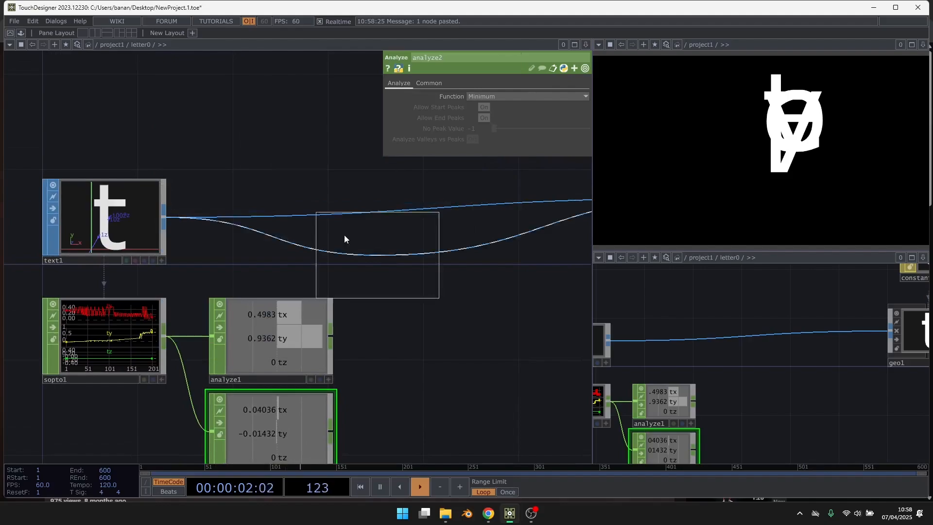
pyautogui.click(274, 217)
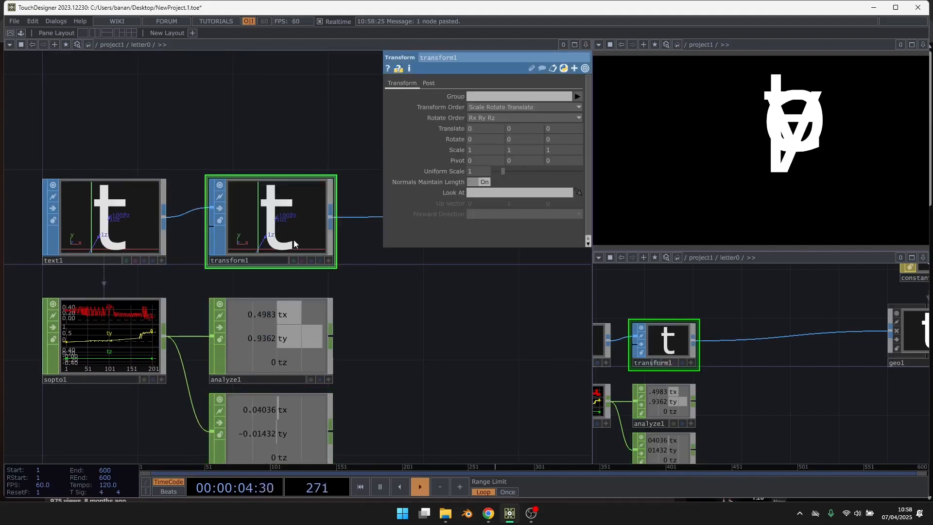
# Step: Return to project1, look inside letter1, and recreate all of replicator1's operators so every letter gets the new transform and analyze nodes
pyautogui.press('u')
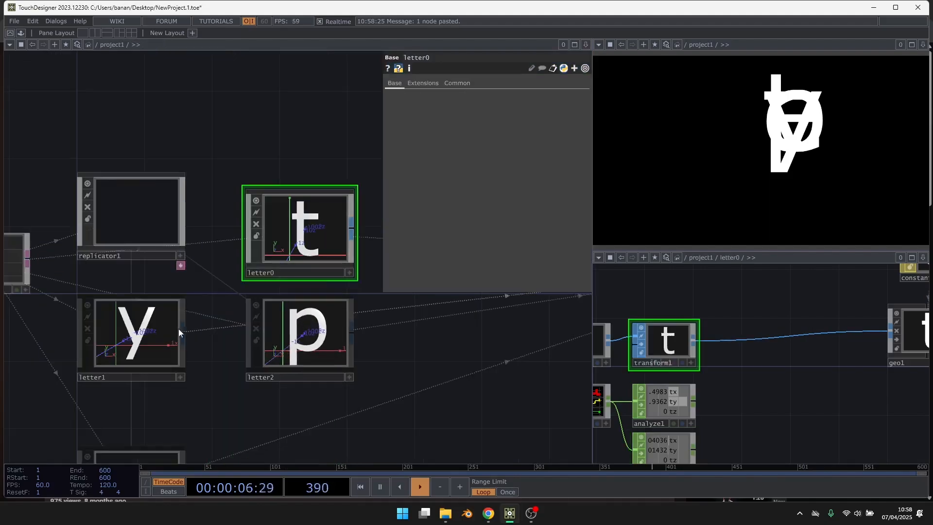
pyautogui.doubleClick(148, 328)
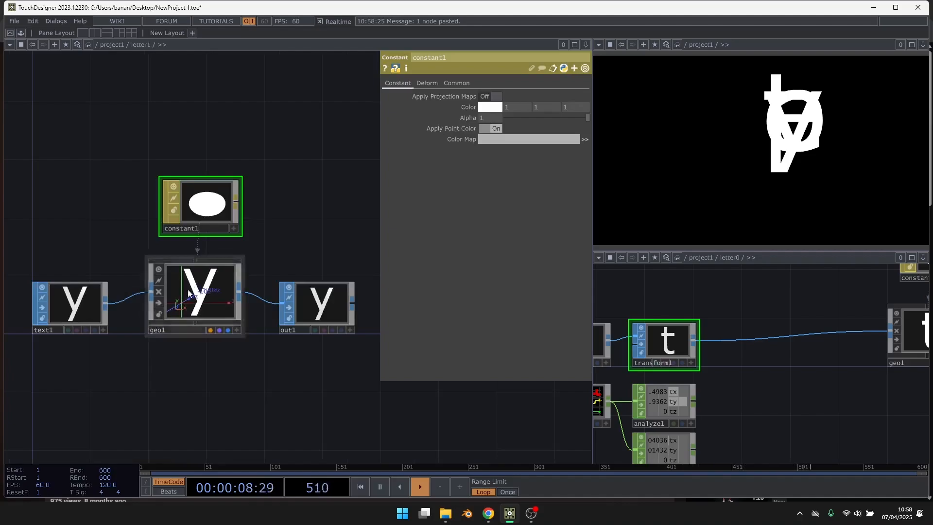
pyautogui.press('u')
pyautogui.click(152, 222)
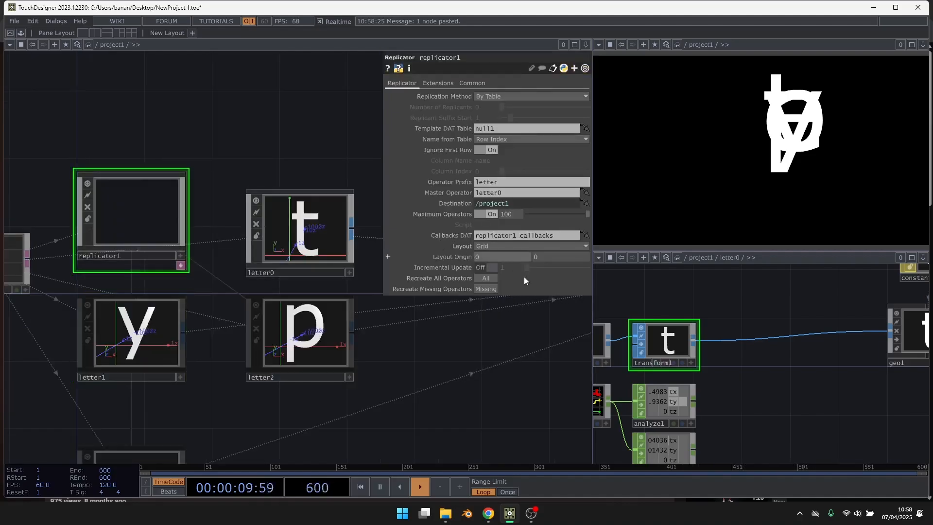
pyautogui.click(486, 278)
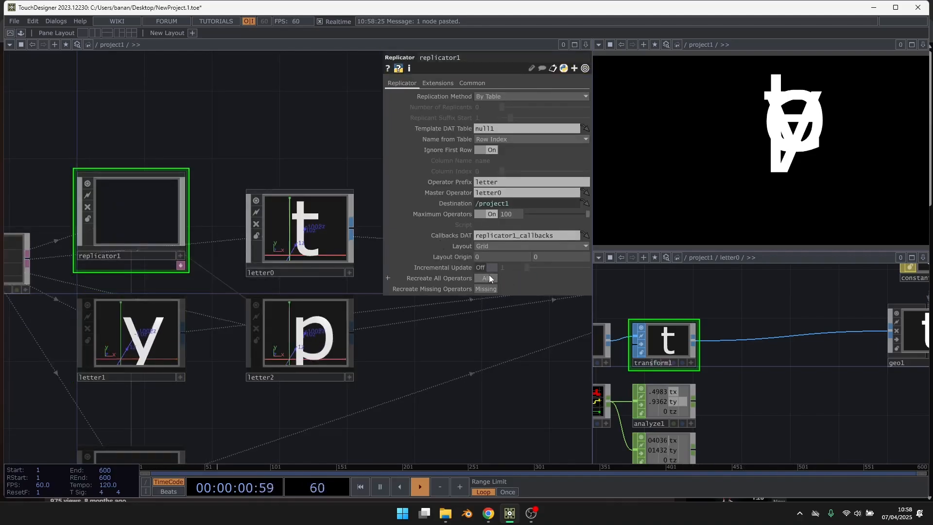
# Step: Examine the maximum and minimum analyze values inside letter1 and letter0, returning to project1 after each
pyautogui.click(291, 249)
pyautogui.doubleClick(157, 321)
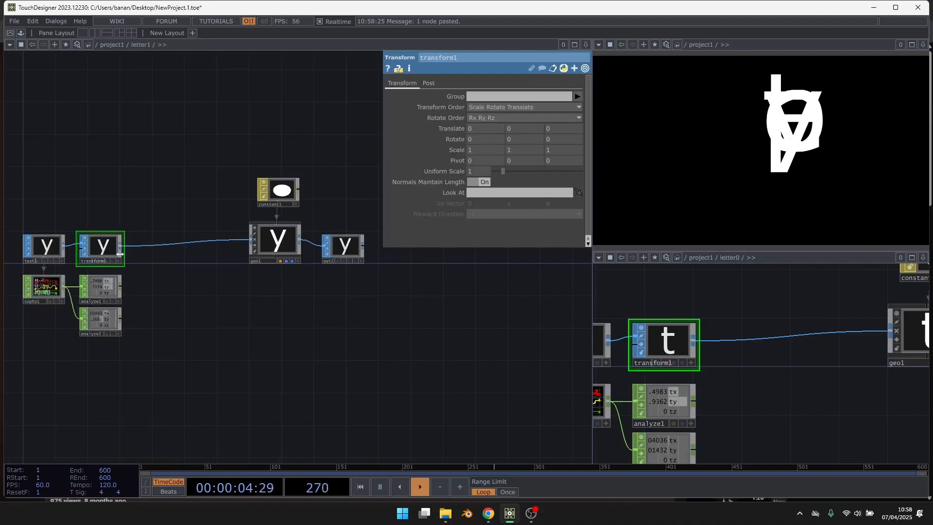
pyautogui.scroll(5, 60, 254)
pyautogui.moveTo(223, 138); pyautogui.dragTo(242, 135)
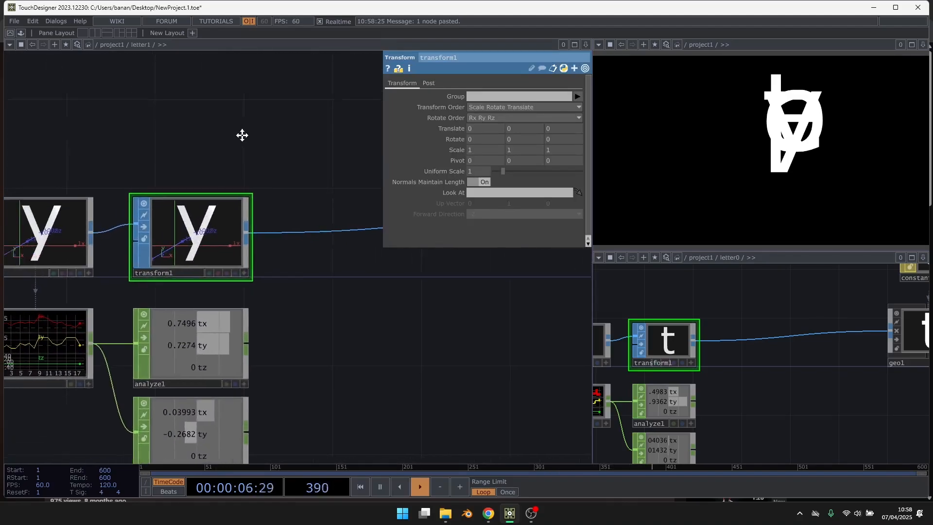
pyautogui.press('u')
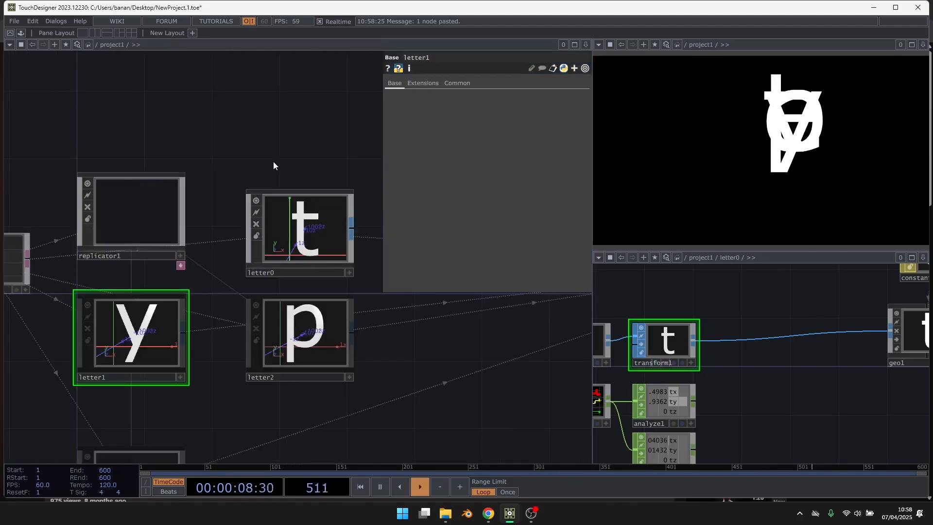
pyautogui.doubleClick(313, 235)
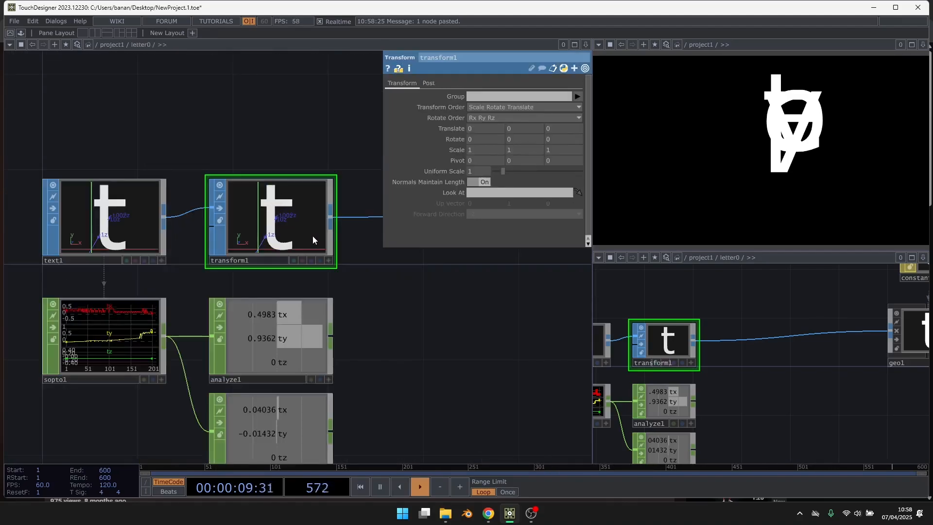
pyautogui.click(263, 327)
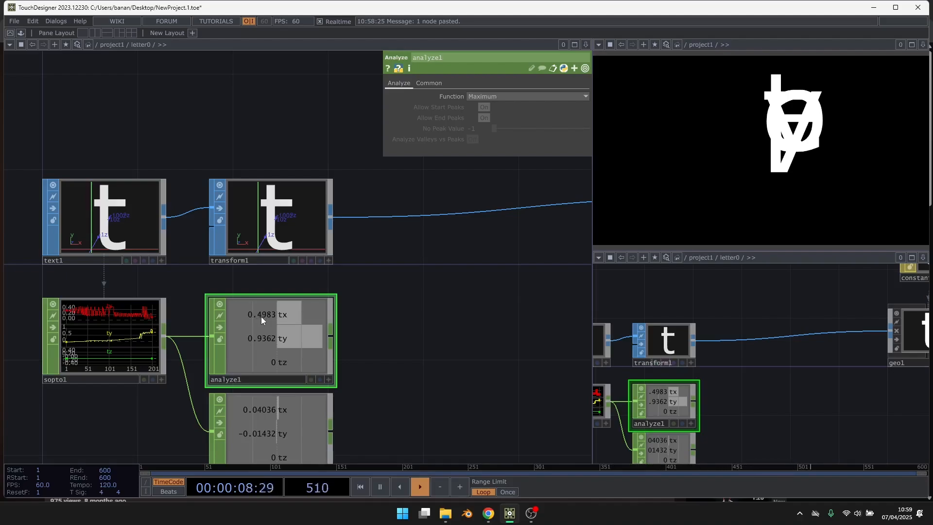
pyautogui.press('u')
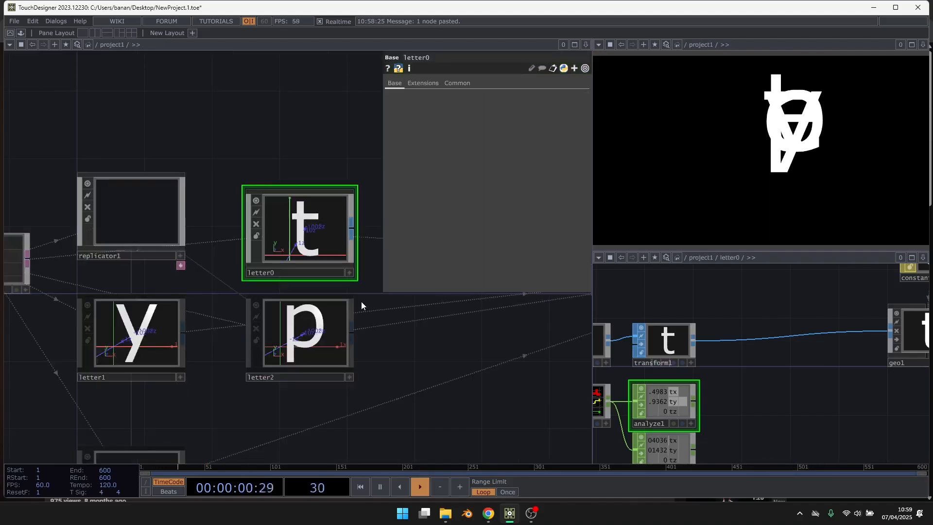
pyautogui.moveTo(204, 352); pyautogui.dragTo(244, 312)
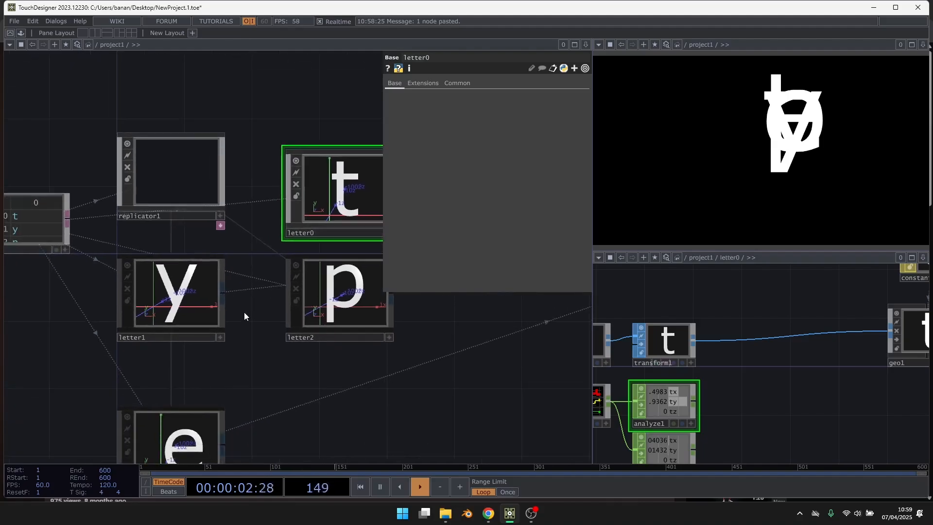
# Step: Open letter1 beside letter0's network and link letter1's transform1 Translate X to letter0's analyze1 tx channel as a CHOP reference
pyautogui.doubleClick(202, 293)
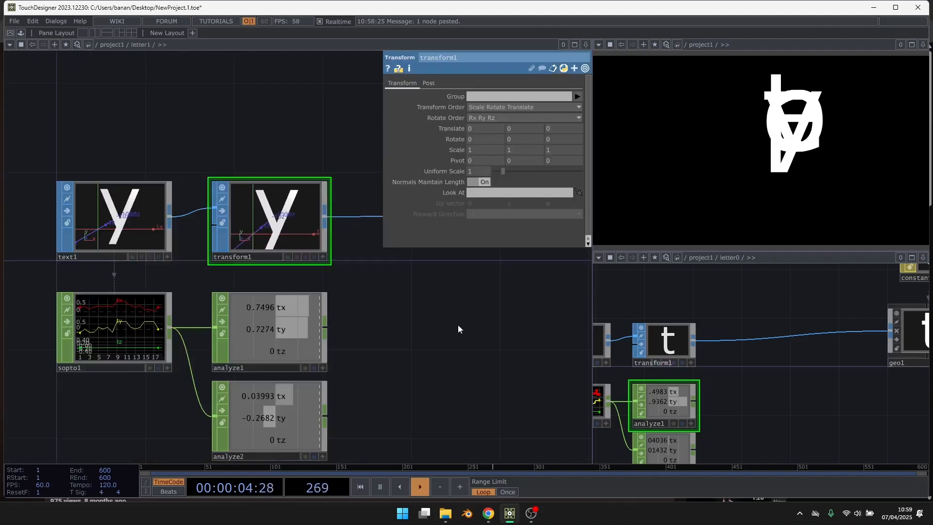
pyautogui.moveTo(779, 336); pyautogui.dragTo(828, 302)
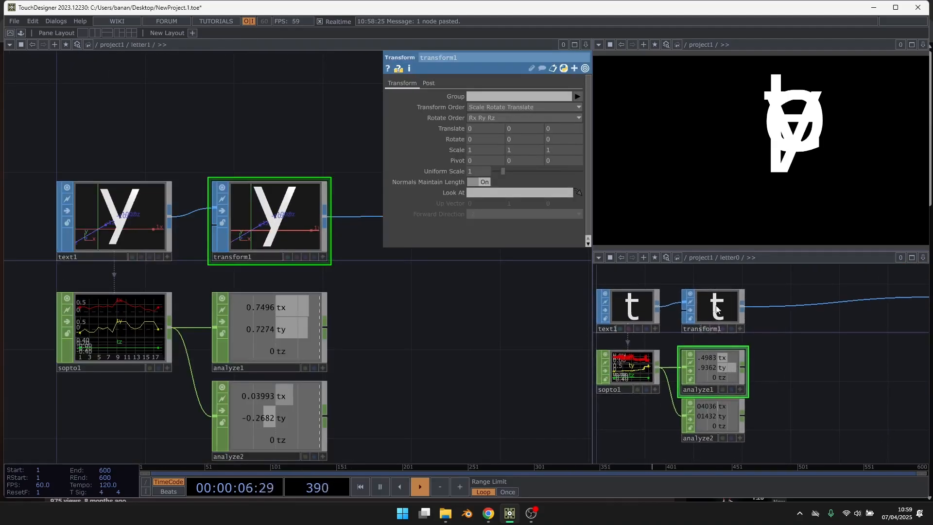
pyautogui.press('u')
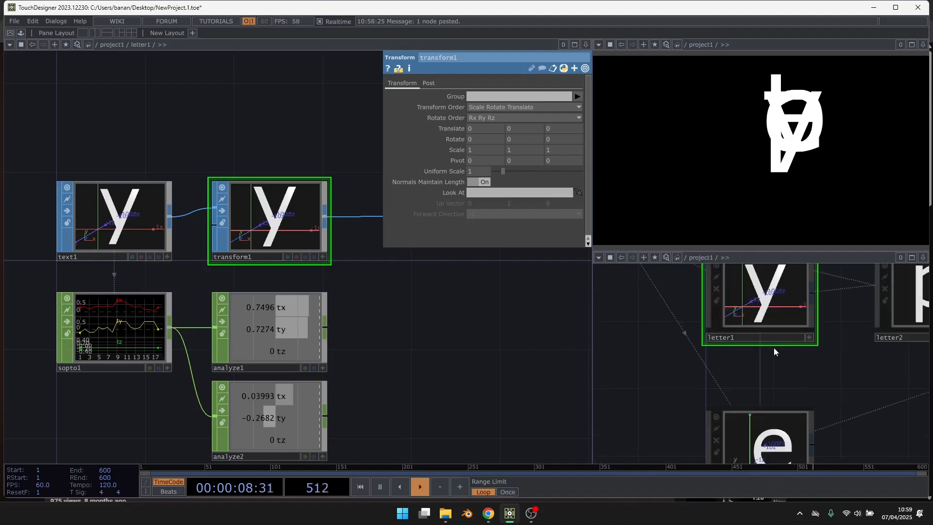
pyautogui.scroll(-3, 738, 395)
pyautogui.moveTo(792, 310); pyautogui.dragTo(774, 342)
pyautogui.click(818, 316)
pyautogui.press('i')
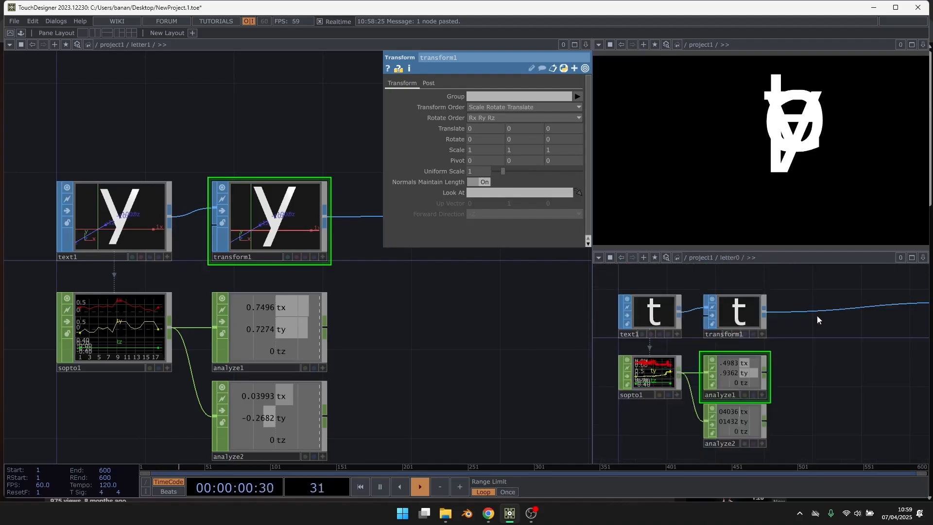
pyautogui.rightClick(754, 368)
pyautogui.click(773, 359)
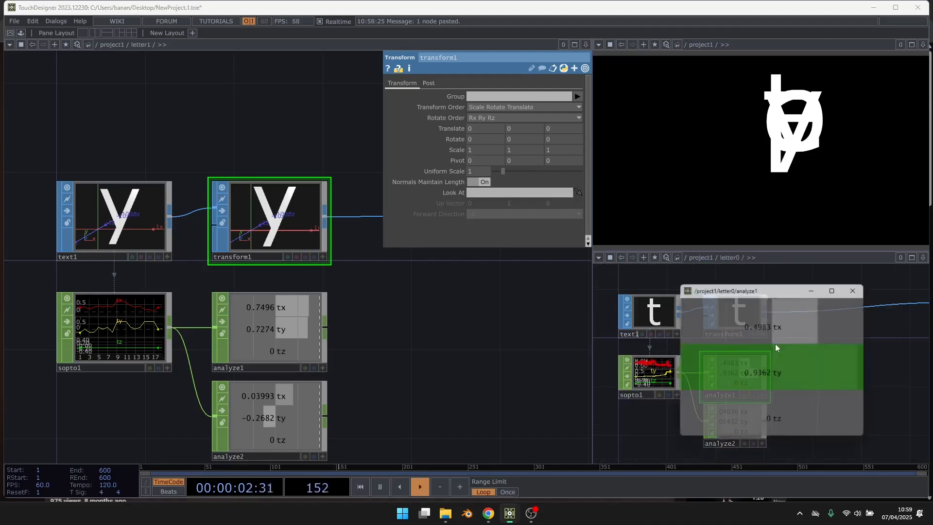
pyautogui.moveTo(772, 287); pyautogui.dragTo(486, 127)
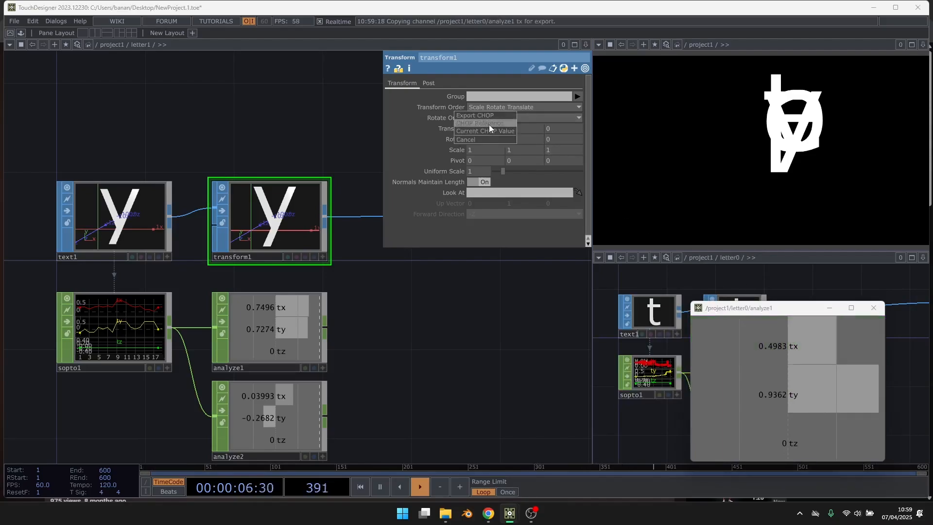
pyautogui.click(490, 124)
pyautogui.click(872, 308)
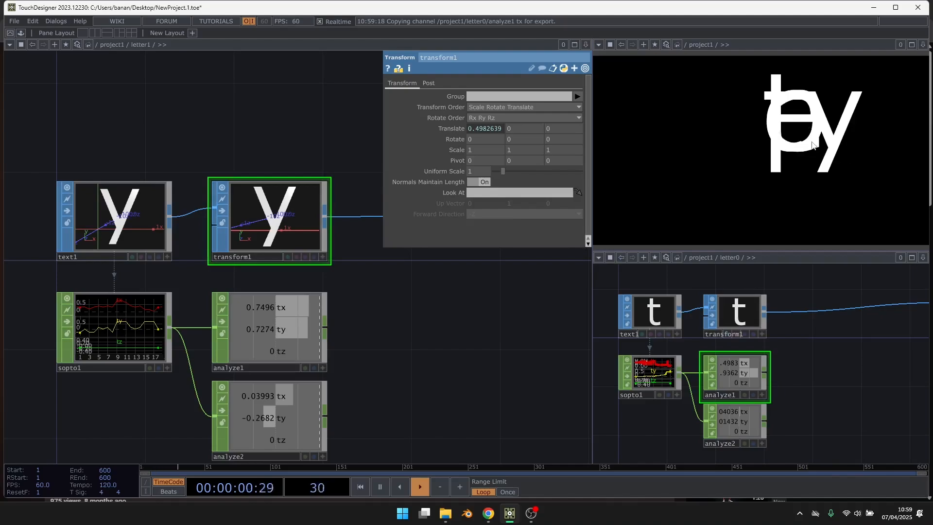
# Step: Return to project1, recreate all letter replicas to discard the manual translate link, and reopen letter1
pyautogui.press('u')
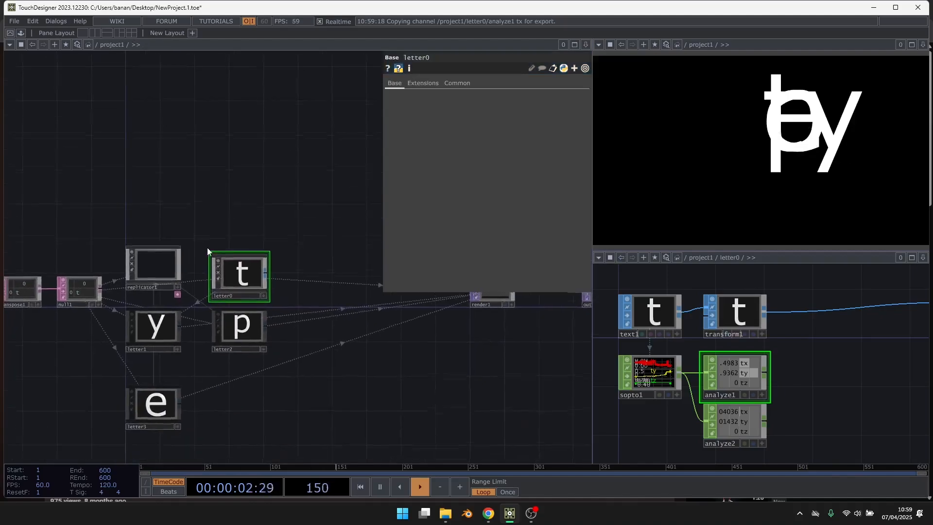
pyautogui.click(168, 233)
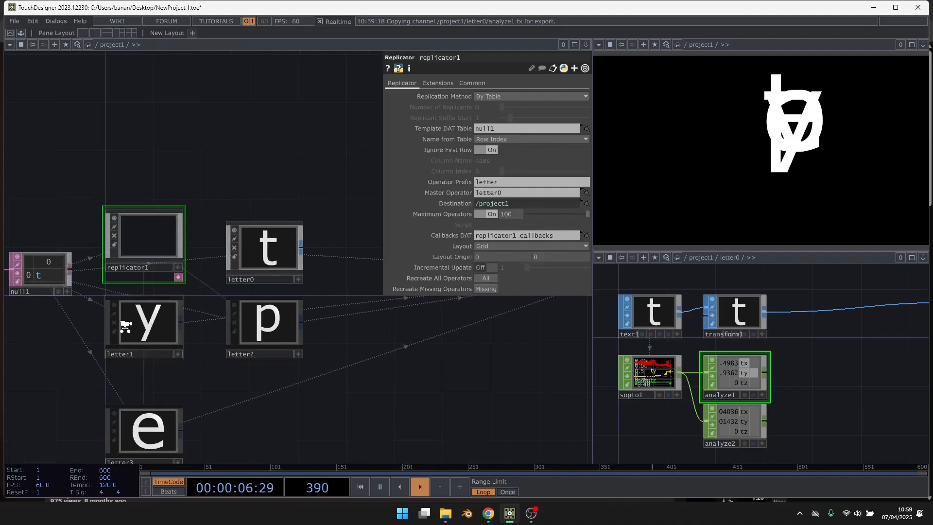
pyautogui.scroll(5, 125, 326)
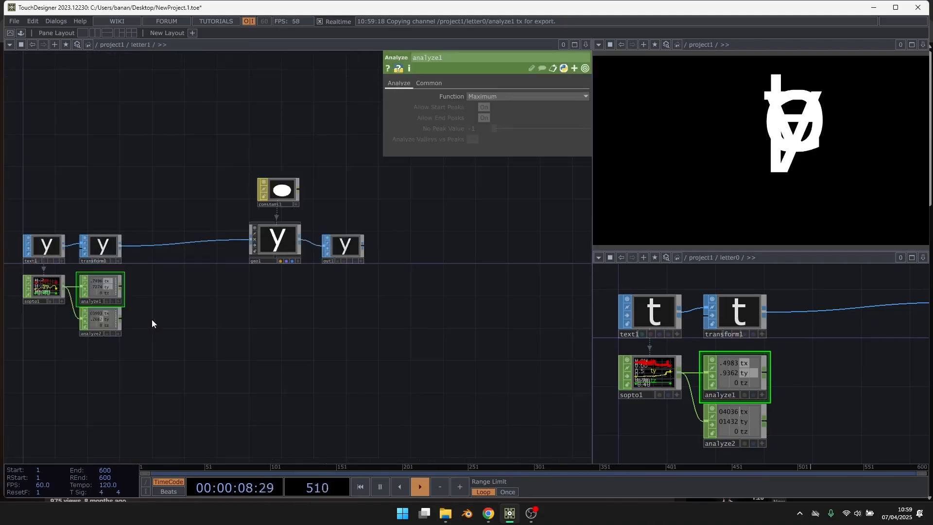
pyautogui.scroll(-3, 151, 319)
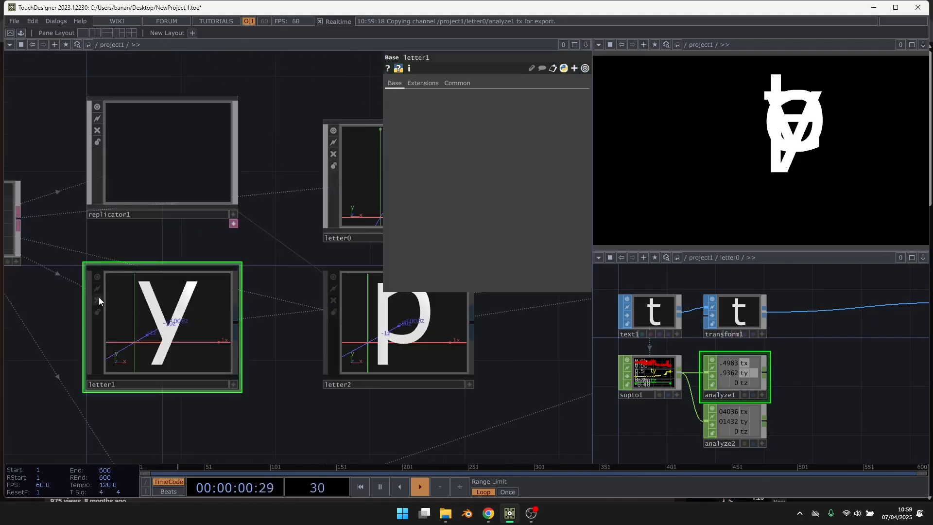
pyautogui.scroll(-2, 98, 297)
pyautogui.scroll(5, 126, 309)
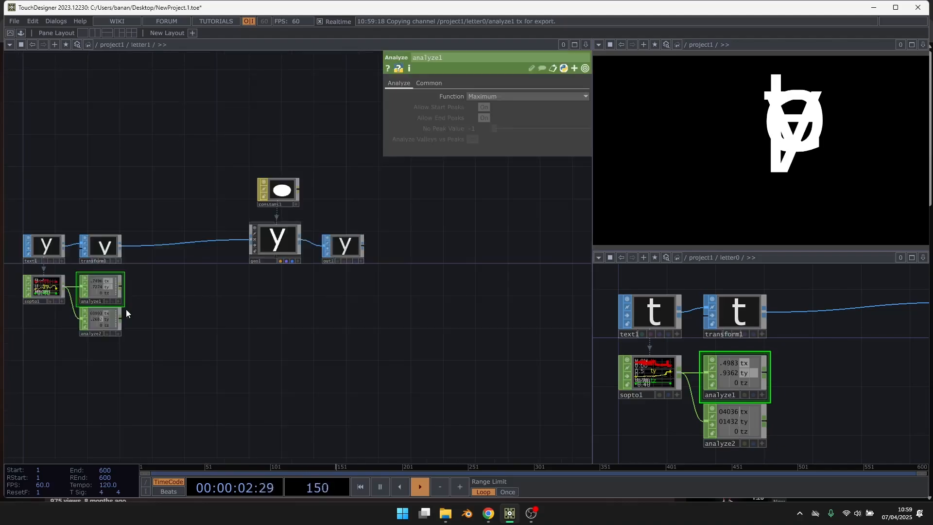
# Step: Link letter1's transform1 Translate X to letter0's analyze1 tx channel as a CHOP reference and copy the resulting expression
pyautogui.rightClick(763, 376)
pyautogui.click(768, 375)
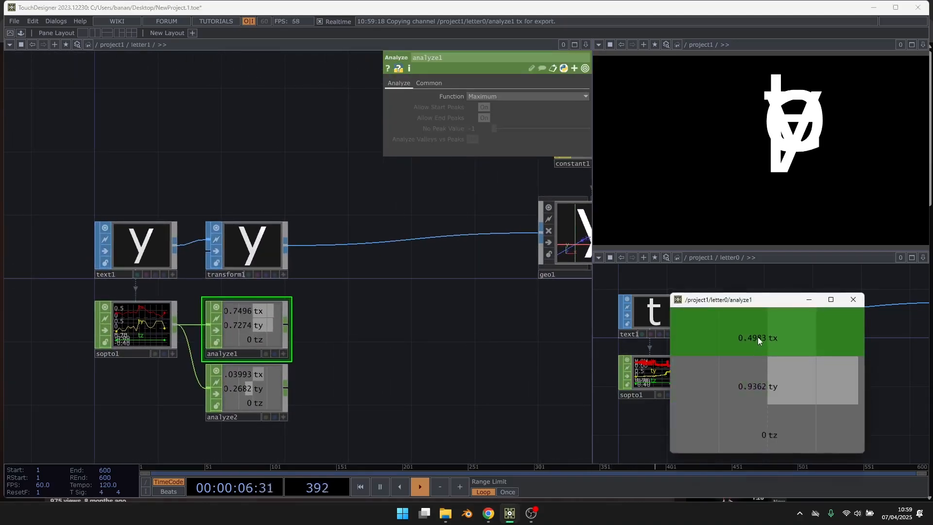
pyautogui.moveTo(757, 336); pyautogui.dragTo(491, 135)
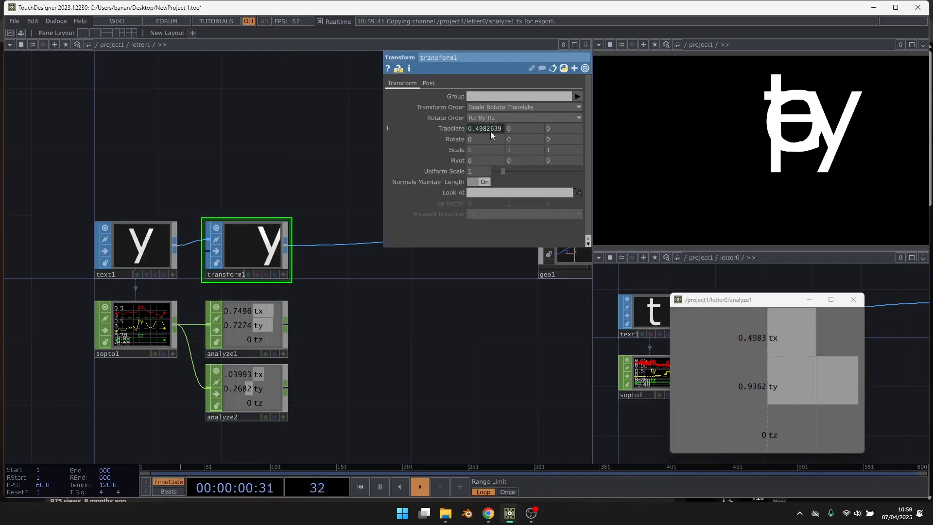
pyautogui.click(450, 125)
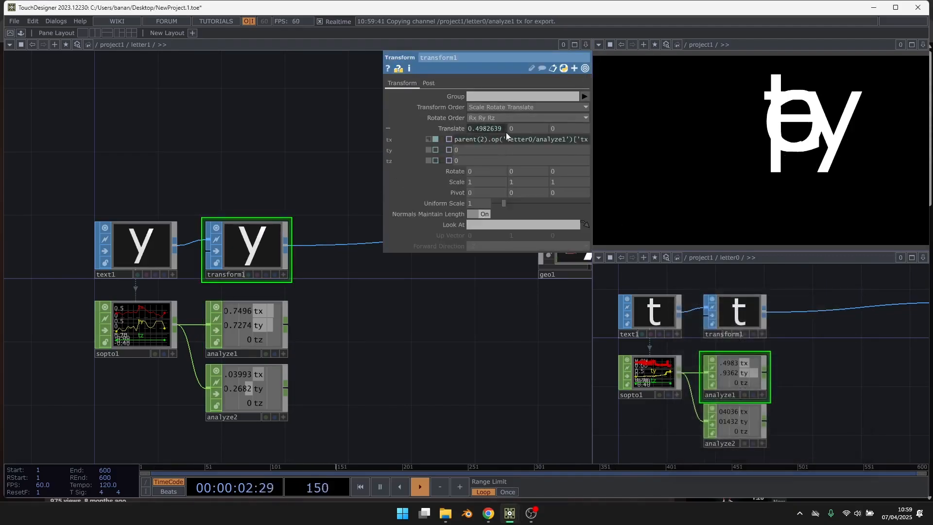
pyautogui.click(553, 136)
pyautogui.click(296, 157)
# Step: Return to project1, open letter0, and apply the copied letter0/analyze1 tx reference to transform1's Translate X
pyautogui.press('u')
pyautogui.click(157, 176)
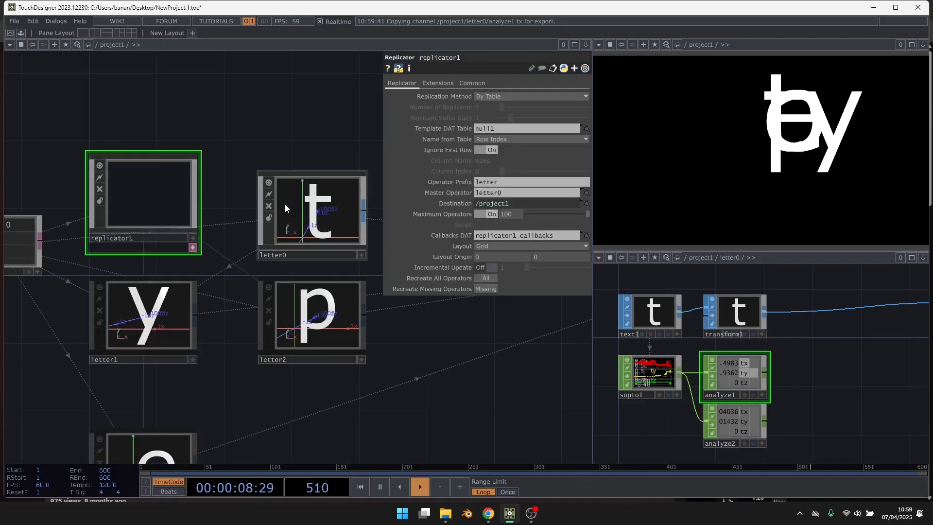
pyautogui.click(312, 210)
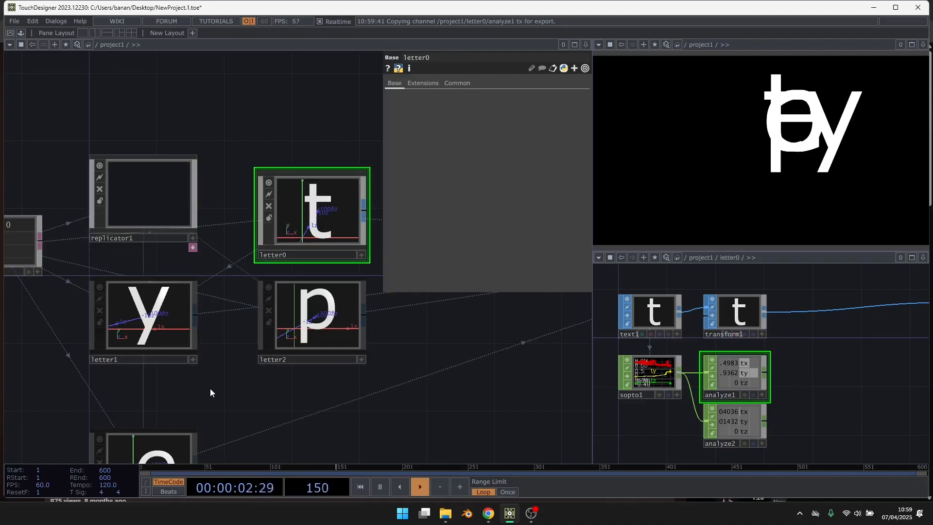
pyautogui.moveTo(210, 389); pyautogui.dragTo(179, 343)
pyautogui.moveTo(228, 372); pyautogui.dragTo(276, 422)
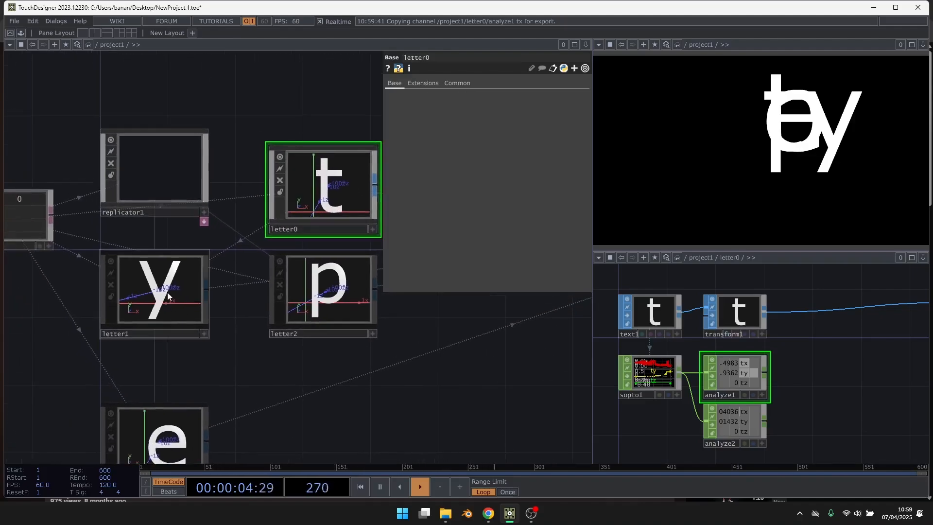
pyautogui.click(167, 292)
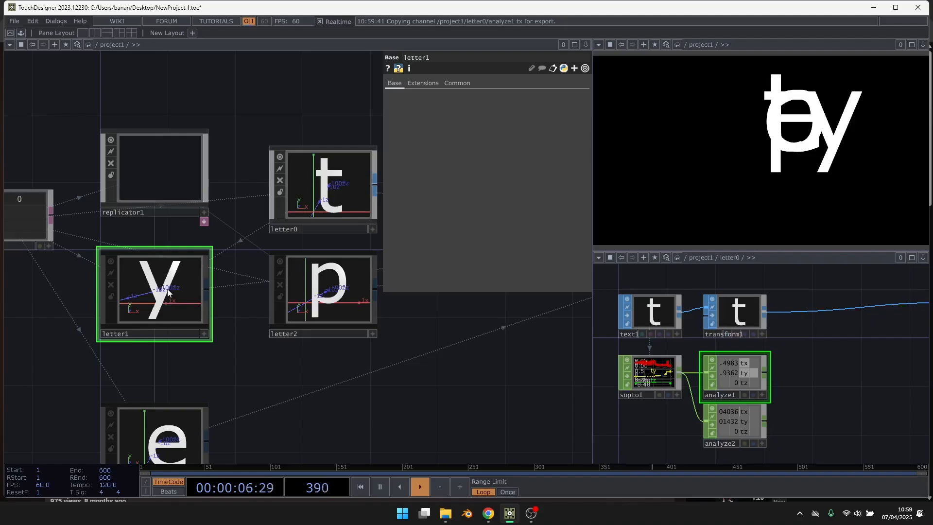
pyautogui.doubleClick(287, 229)
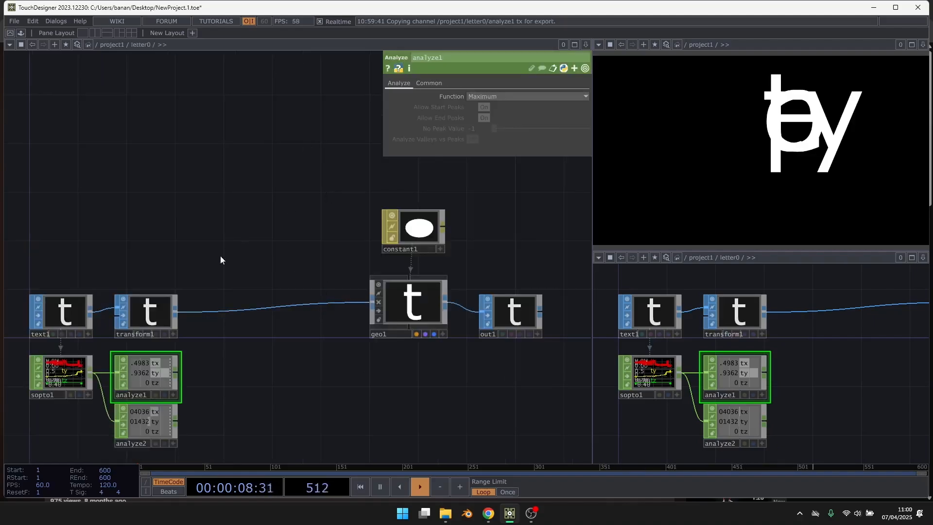
pyautogui.scroll(2, 255, 272)
pyautogui.click(235, 216)
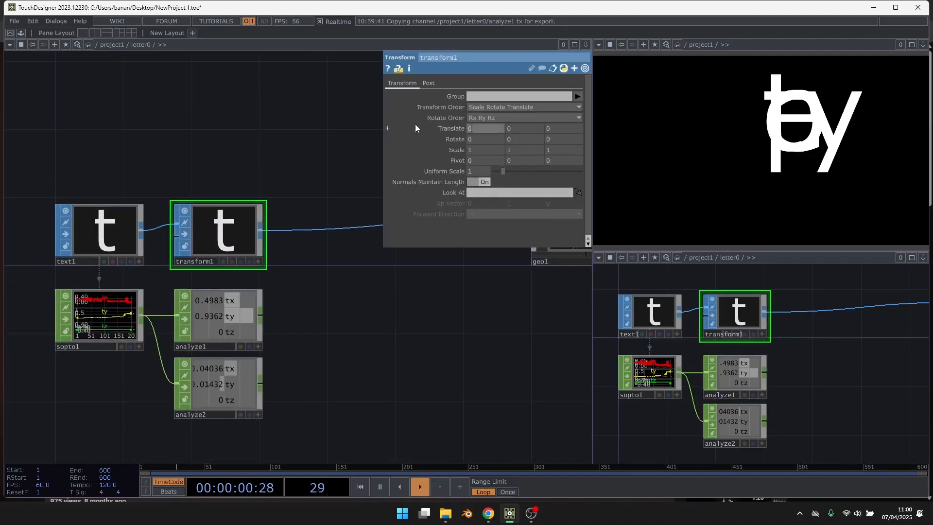
# Step: Return to project1, recreate all replicas with the fixed tx reference, and check letter0's network before returning
pyautogui.press('u')
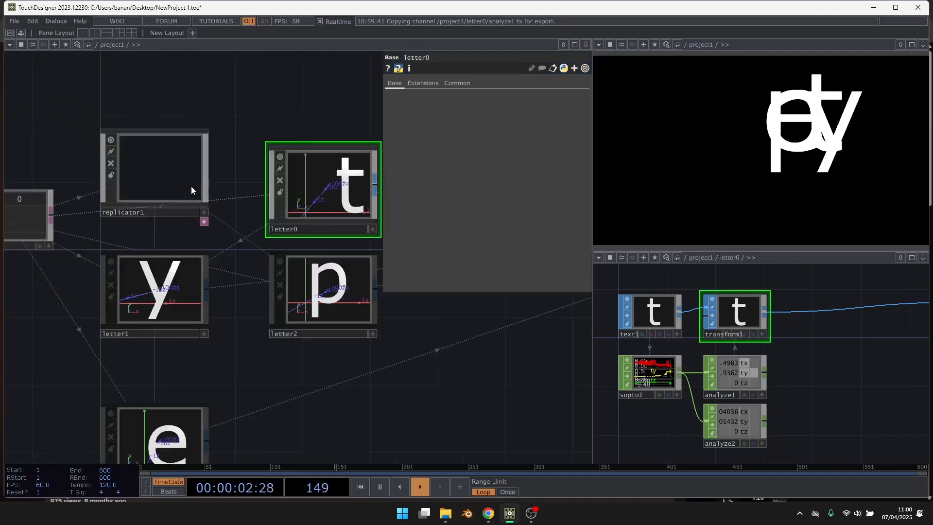
pyautogui.click(191, 185)
pyautogui.click(487, 278)
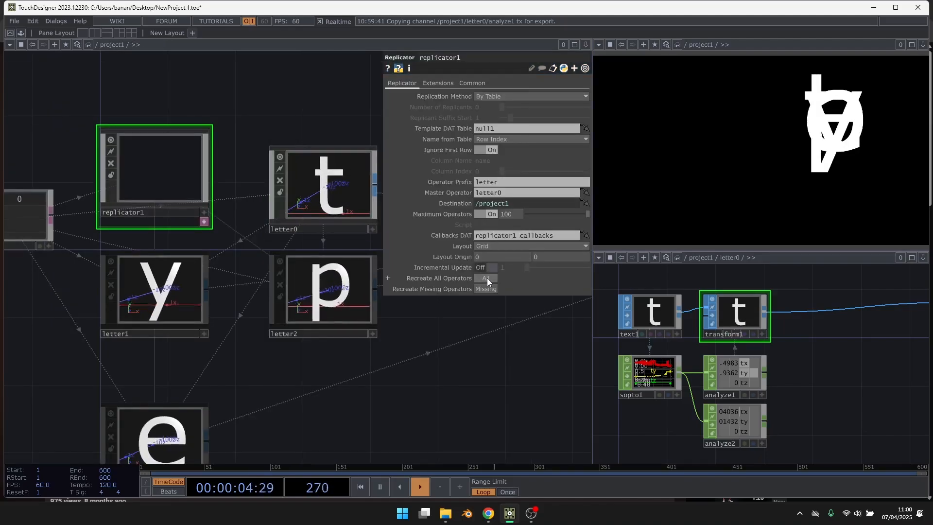
pyautogui.moveTo(268, 349); pyautogui.dragTo(177, 213)
pyautogui.doubleClick(291, 113)
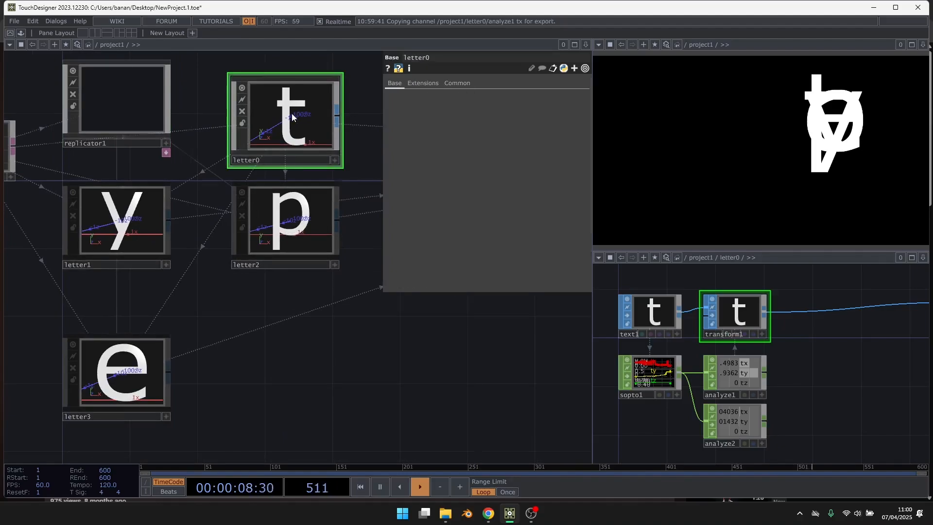
pyautogui.press('u')
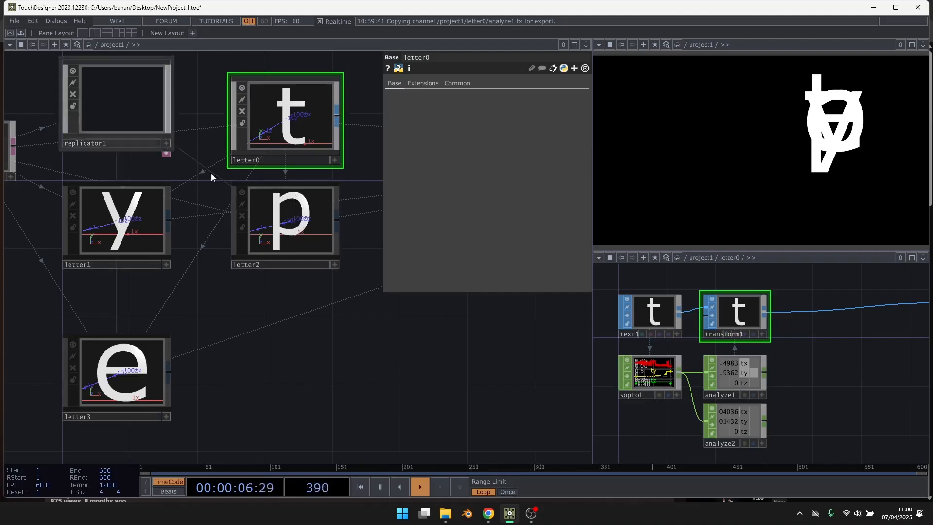
# Step: Open letter1 and reveal the full Translate X expression of transform1 in a widened parameter window
pyautogui.moveTo(227, 351); pyautogui.dragTo(257, 383)
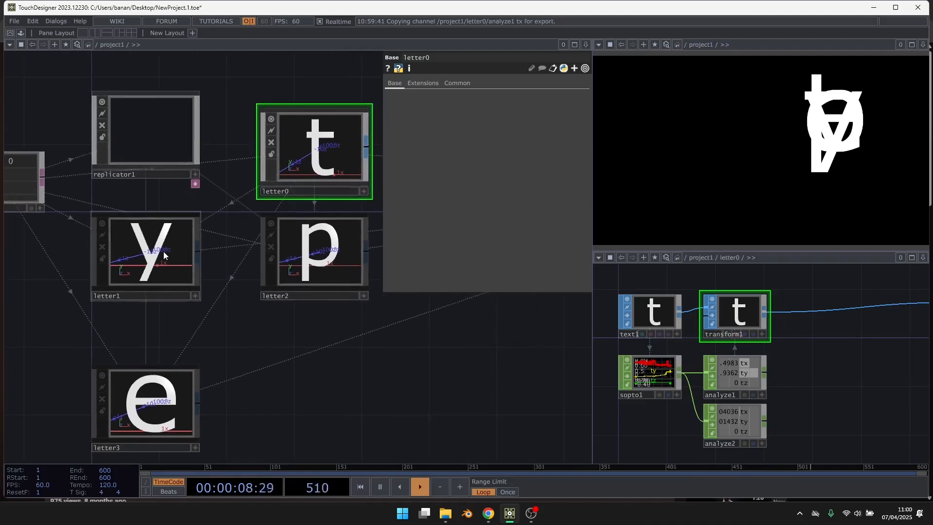
pyautogui.doubleClick(164, 252)
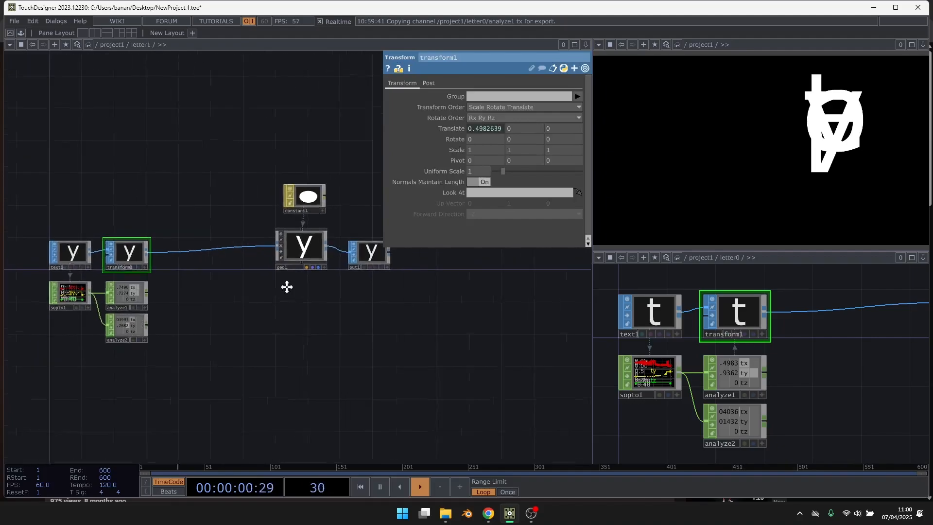
pyautogui.scroll(5, 220, 299)
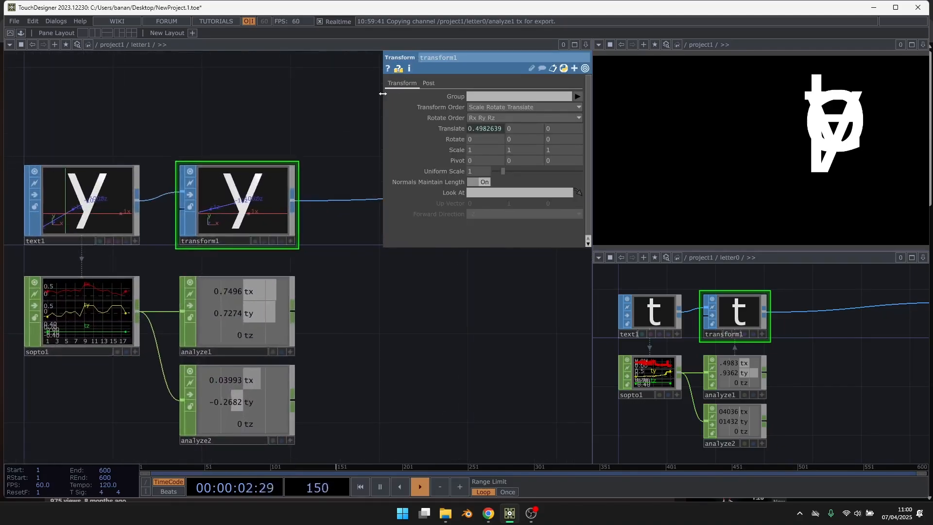
pyautogui.moveTo(384, 118); pyautogui.dragTo(106, 118)
pyautogui.click(180, 128)
pyautogui.moveTo(392, 318); pyautogui.dragTo(377, 423)
# Step: Replace the fixed 0 after 'letter' in the Translate X expression with + parent().digits-1, closing and reopening the string quotes around it
pyautogui.moveTo(257, 139)
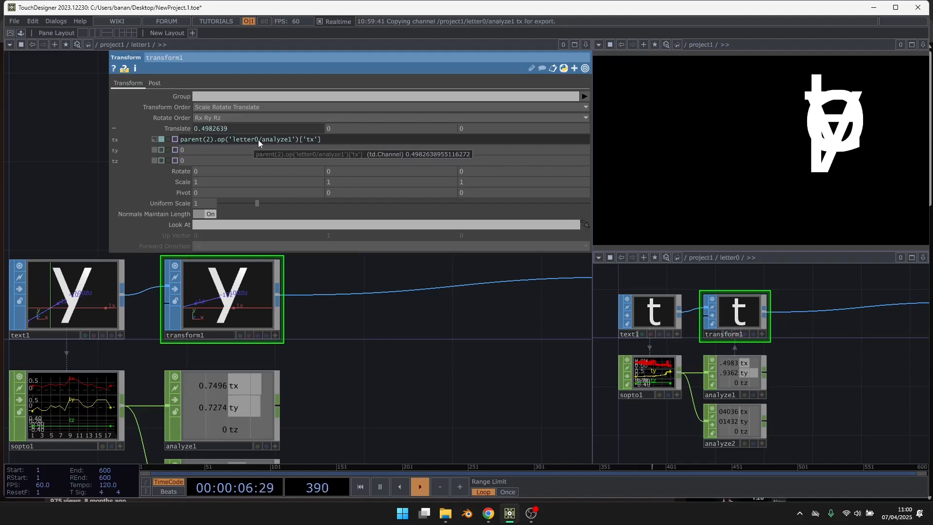
pyautogui.click(256, 139)
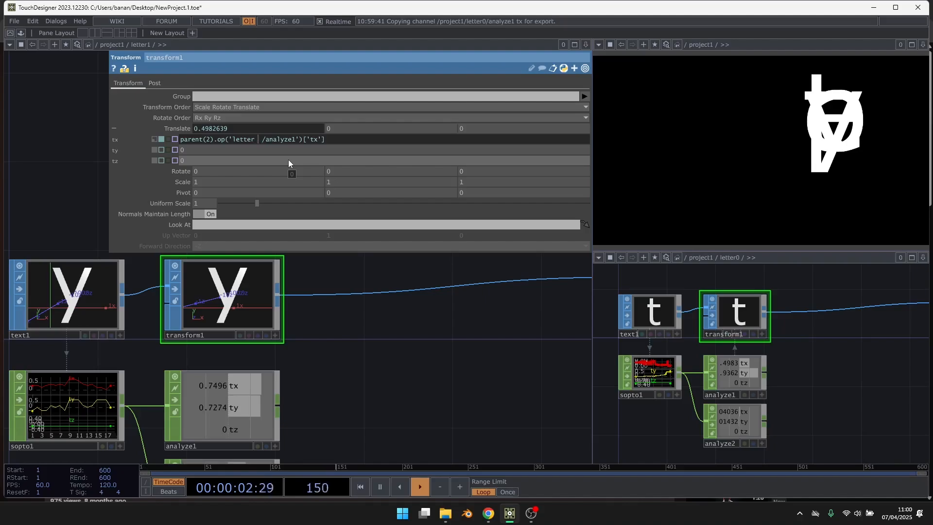
pyautogui.write("'")
pyautogui.write("'")
pyautogui.write('+')
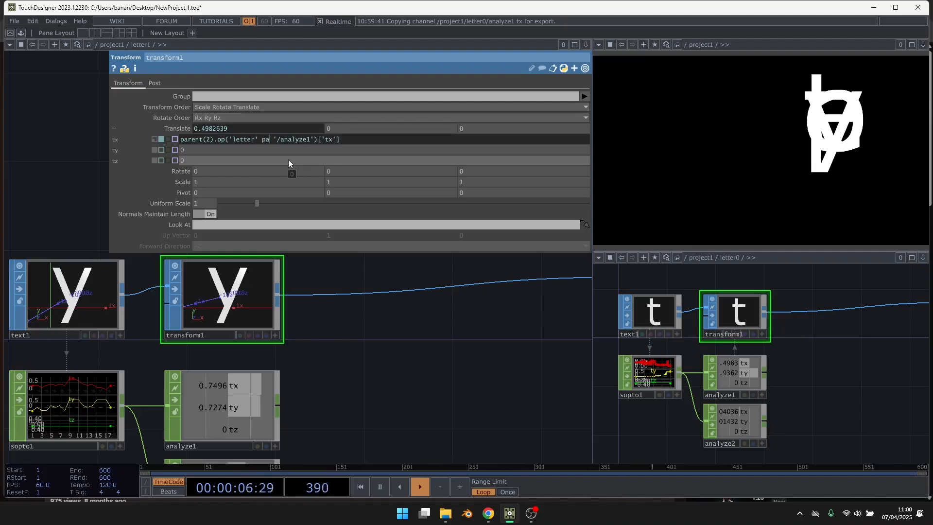
pyautogui.write(' parent(')
pyautogui.write(').digits+')
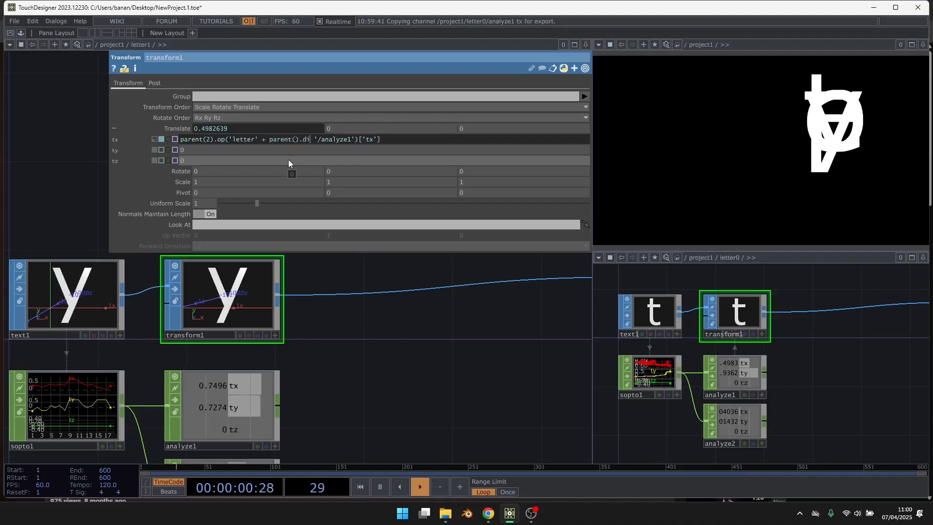
pyautogui.write('1')
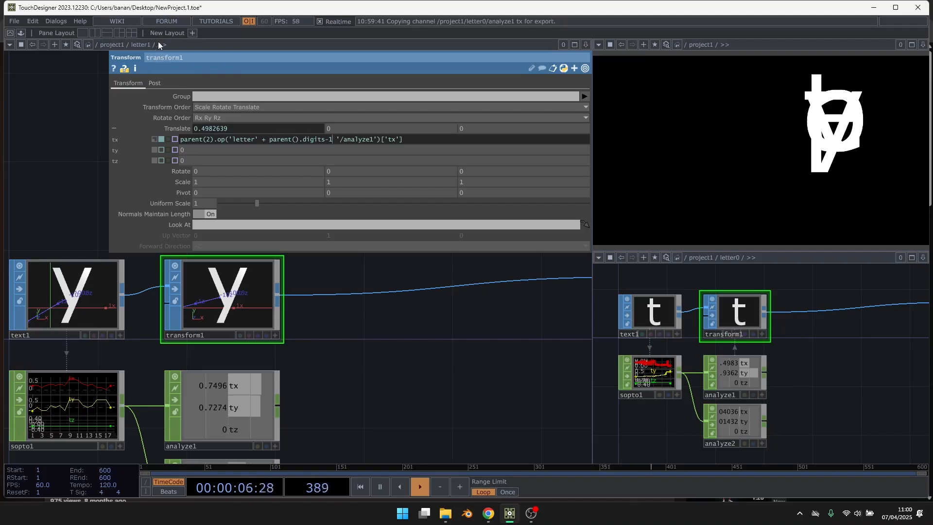
# Step: Maximize the window and wrap parent().digits -1 in str() within letter1's Translate X expression
pyautogui.moveTo(333, 11); pyautogui.dragTo(331, 2)
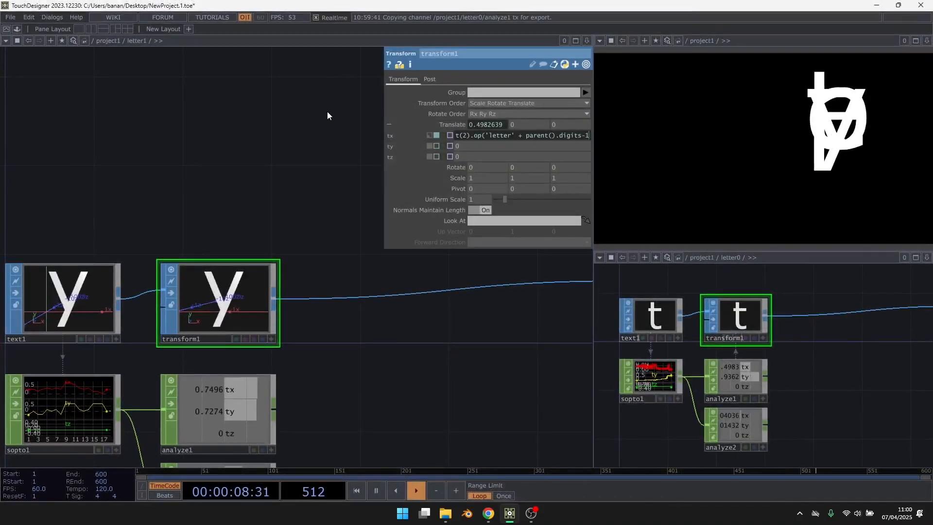
pyautogui.moveTo(177, 138); pyautogui.dragTo(170, 137)
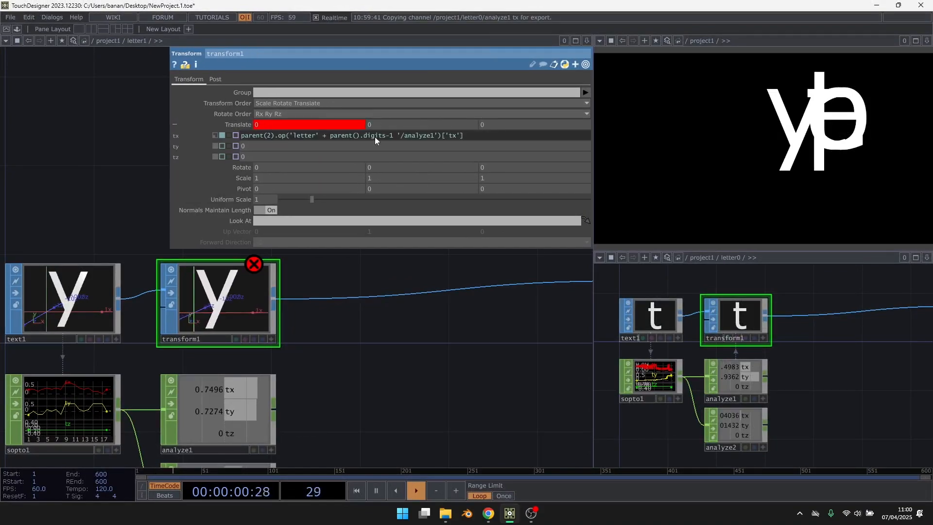
pyautogui.click(393, 136)
pyautogui.write(')')
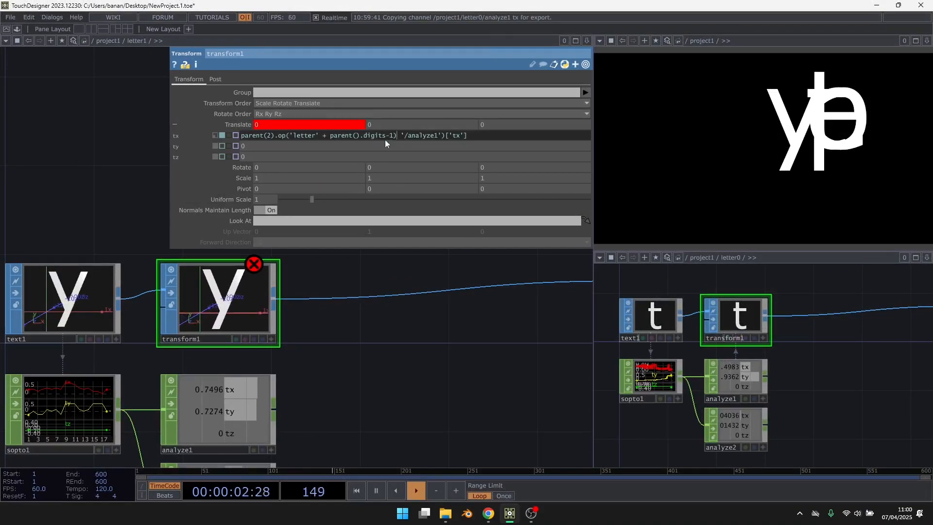
pyautogui.click(329, 137)
pyautogui.write('(')
pyautogui.click(330, 136)
pyautogui.write('str(')
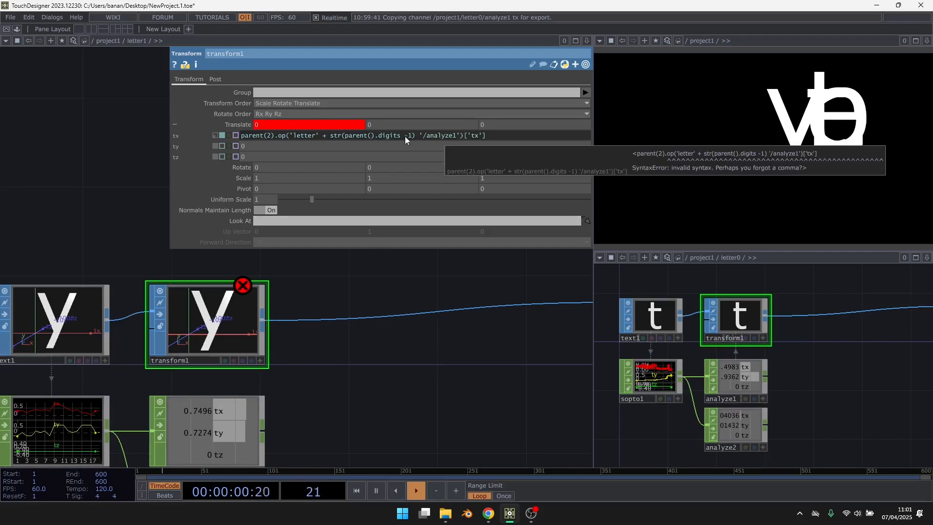
# Step: Insert the missing + before '/analyze1' in the Translate X expression and copy the completed expression
pyautogui.press('Return')
pyautogui.click(419, 136)
pyautogui.write('+')
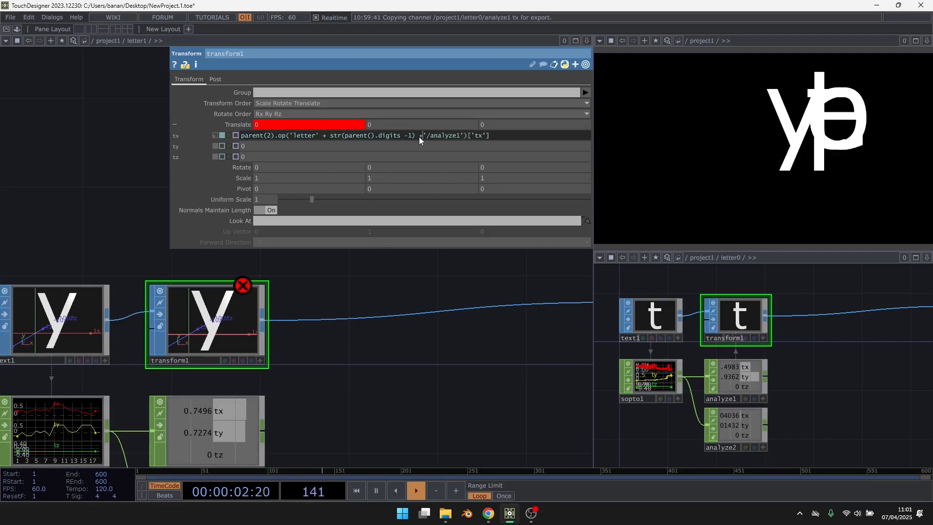
pyautogui.press('Return')
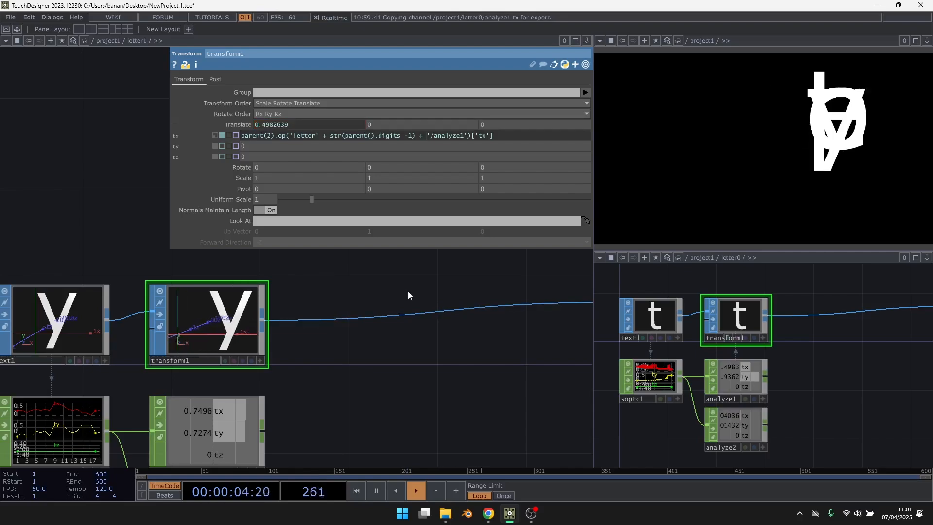
pyautogui.click(426, 135)
pyautogui.click(368, 269)
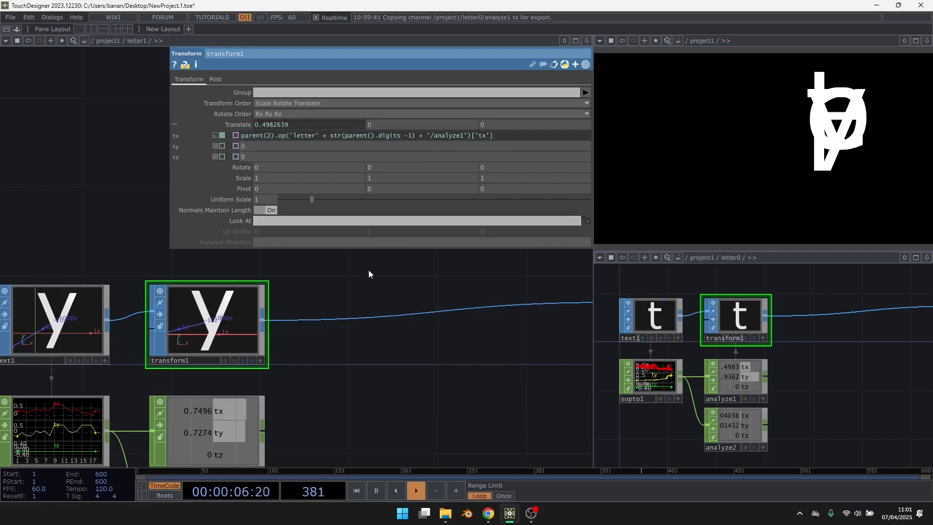
# Step: Open letter0 and set transform1's Translate X to parent(2).op('letter' + str(parent().digits -1) + '/analyze1')['tx']
pyautogui.press('u')
pyautogui.click(299, 161)
pyautogui.press('i')
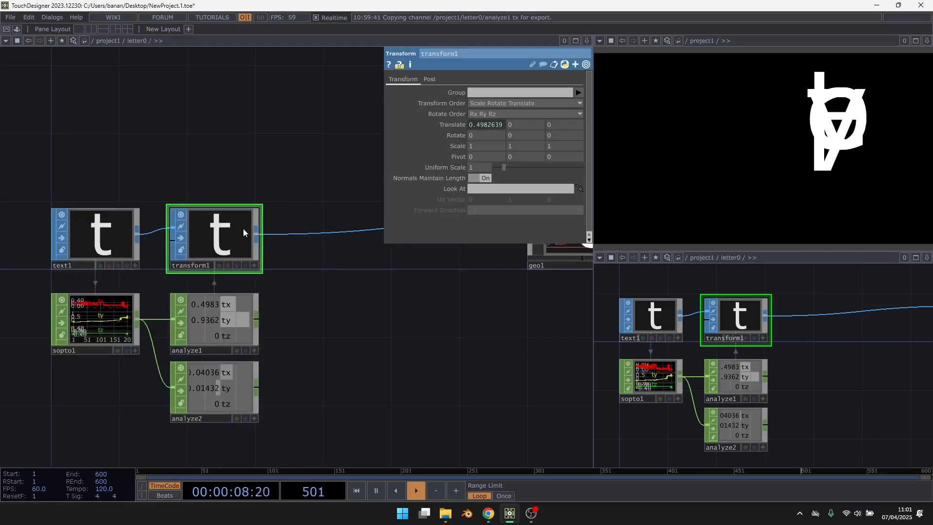
pyautogui.click(461, 125)
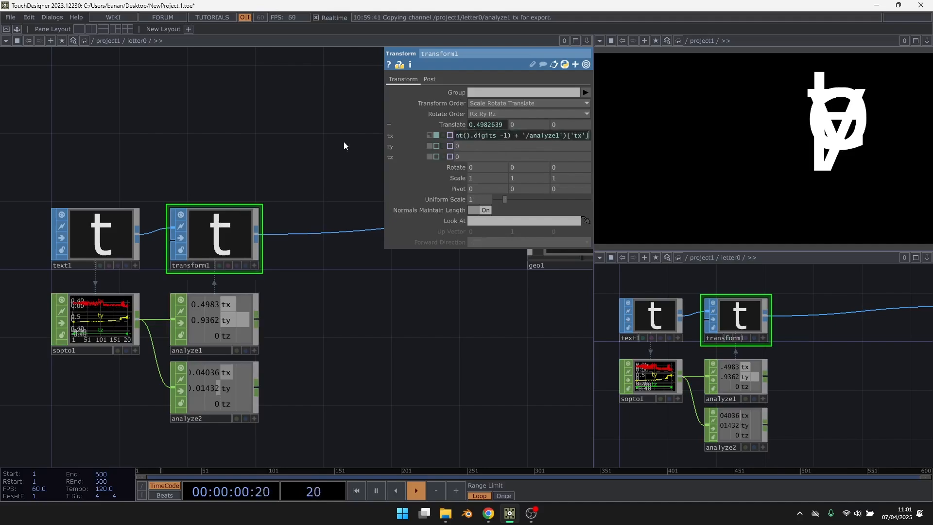
# Step: Return to project1 and recreate all of replicator1's operators with the digit-based Translate X expression
pyautogui.press('u')
pyautogui.click(198, 156)
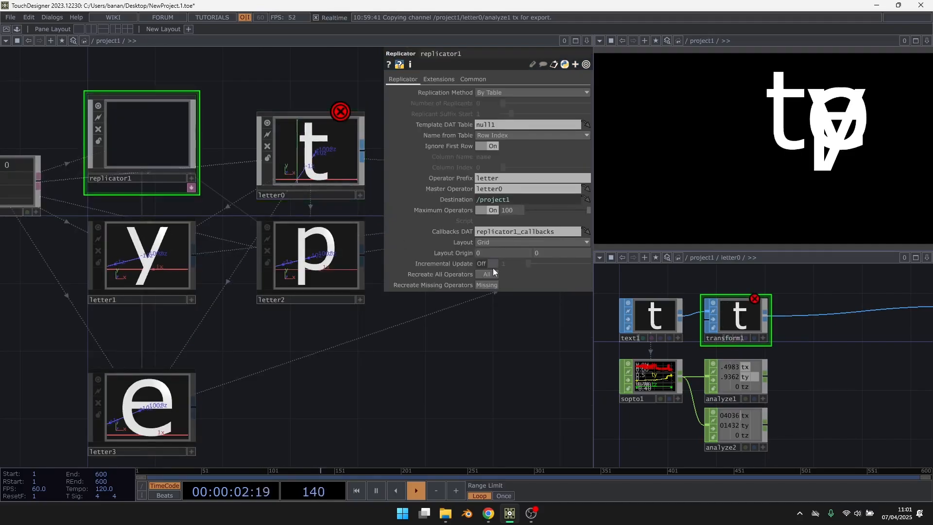
pyautogui.click(485, 275)
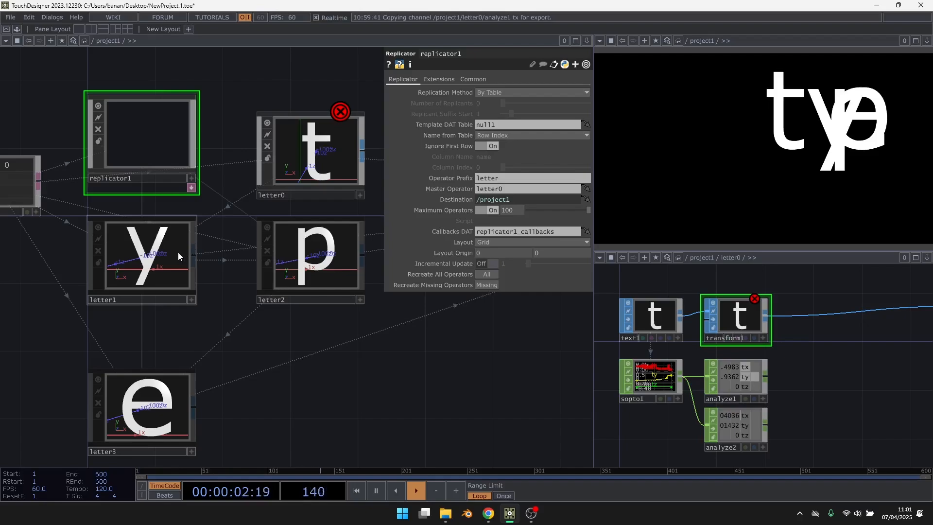
# Step: Compare transform1's Translate X with the analyze1 tx values inside letter1 and letter2
pyautogui.scroll(5, 178, 253)
pyautogui.scroll(4, 104, 262)
pyautogui.moveTo(221, 278); pyautogui.dragTo(334, 268)
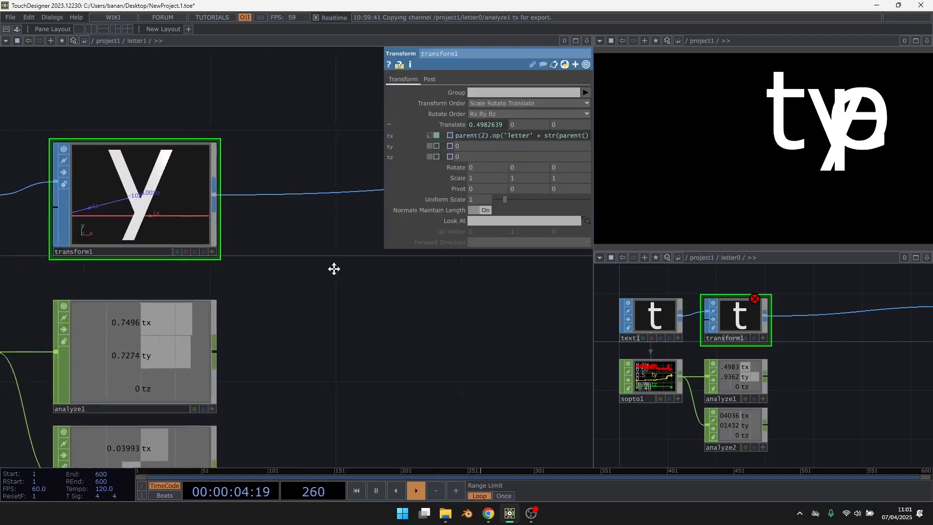
pyautogui.scroll(-2, 334, 269)
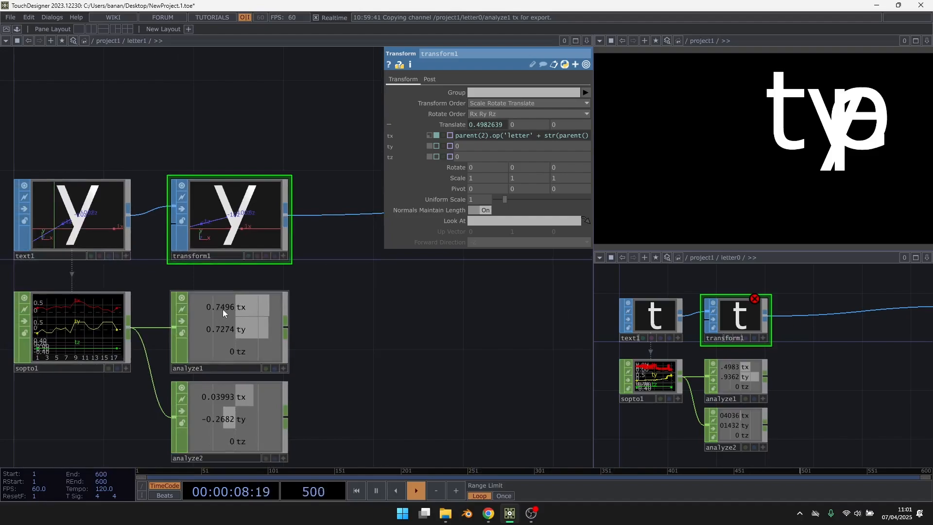
pyautogui.press('u')
pyautogui.click(339, 249)
pyautogui.press('i')
pyautogui.scroll(2, 81, 291)
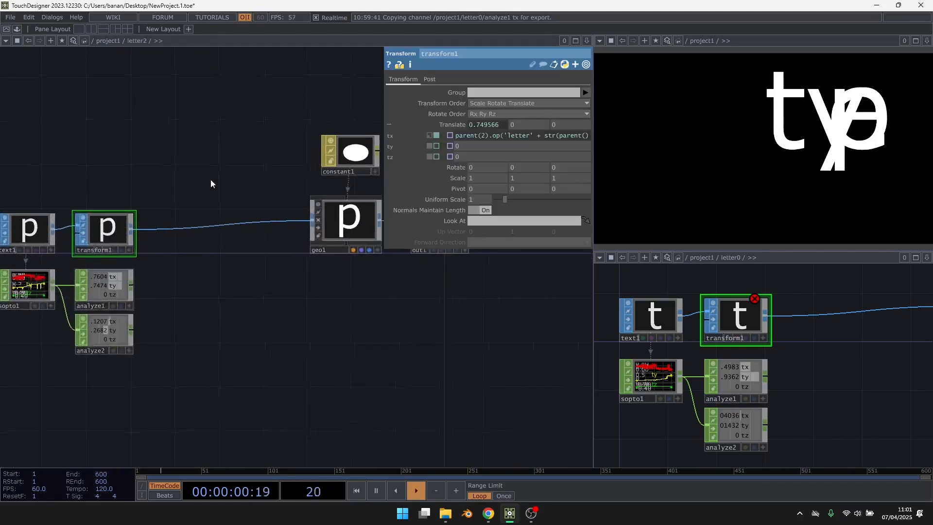
# Step: Inspect letter2's transform1 and the maximum values measured by its analyze1
pyautogui.scroll(2, 62, 232)
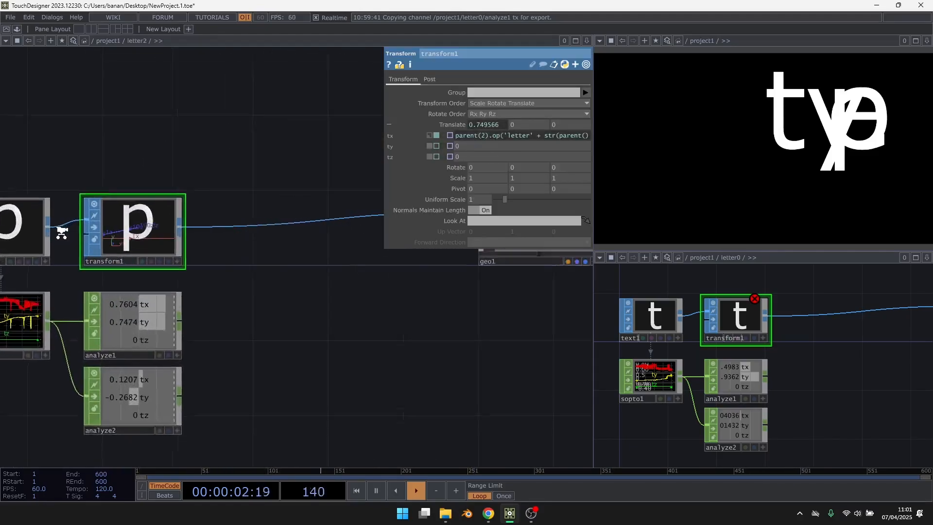
pyautogui.scroll(2, 61, 232)
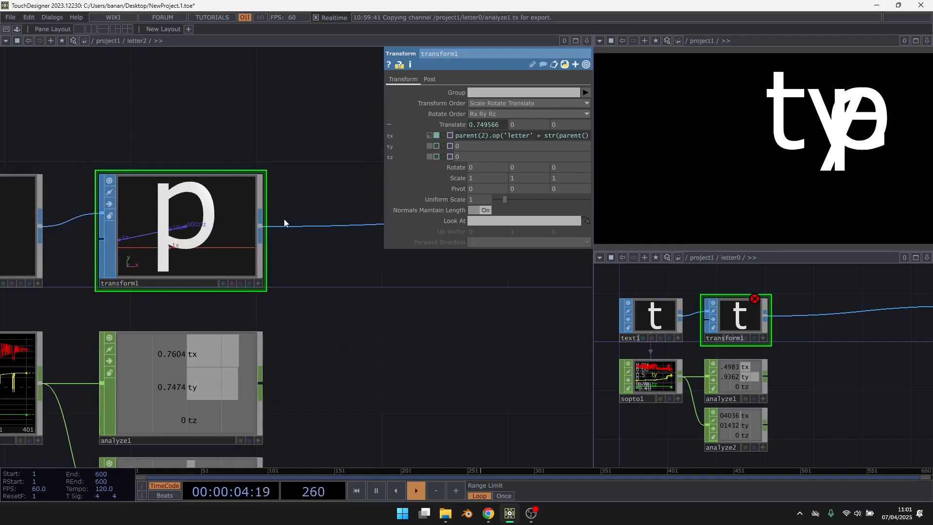
pyautogui.scroll(-2, 284, 219)
pyautogui.click(252, 304)
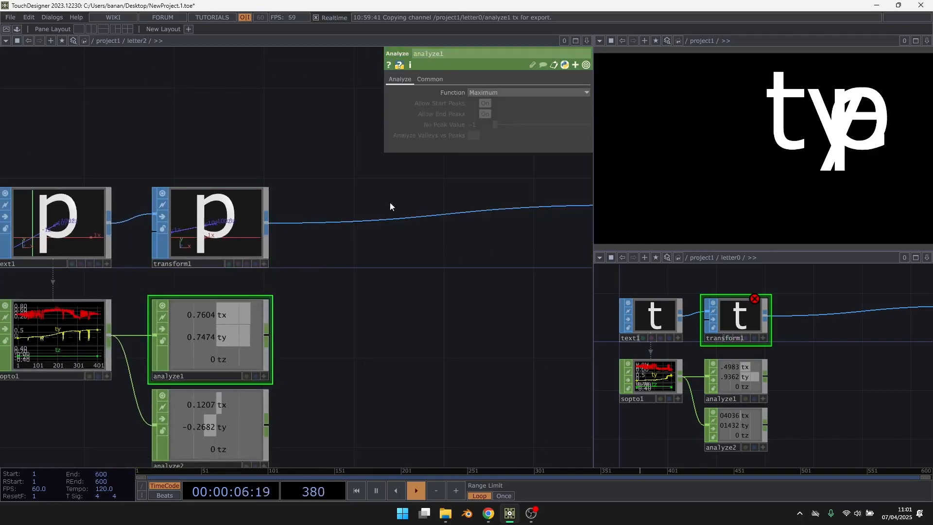
pyautogui.moveTo(340, 284); pyautogui.dragTo(381, 238)
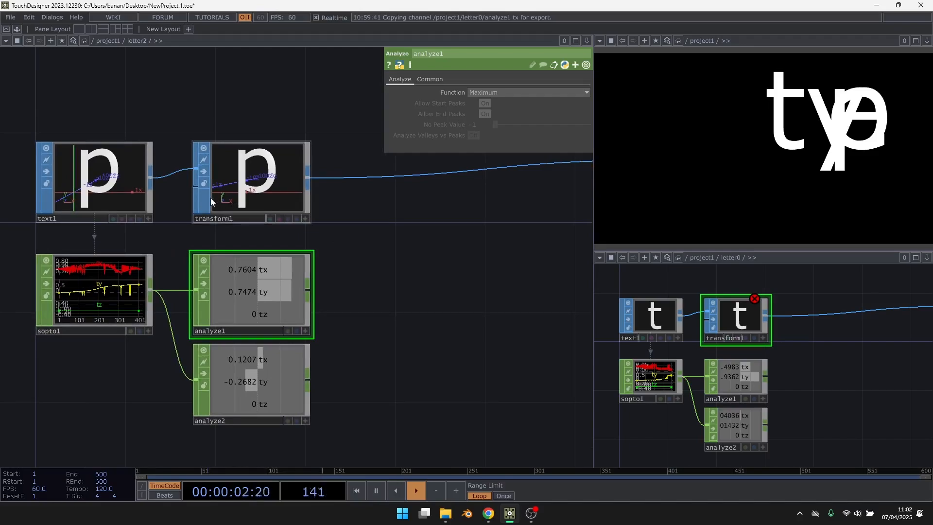
# Step: Open letter0 and make sopto1 read its geometry from transform1
pyautogui.press('u')
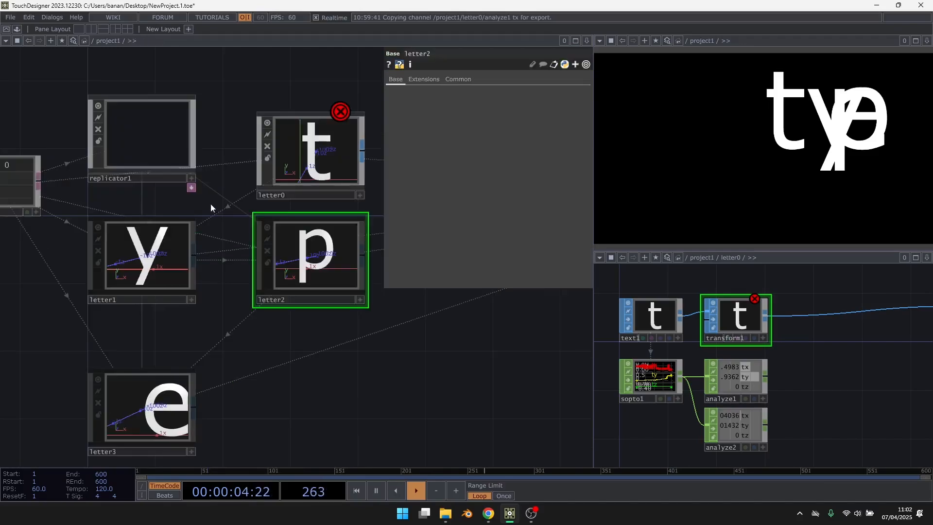
pyautogui.doubleClick(300, 178)
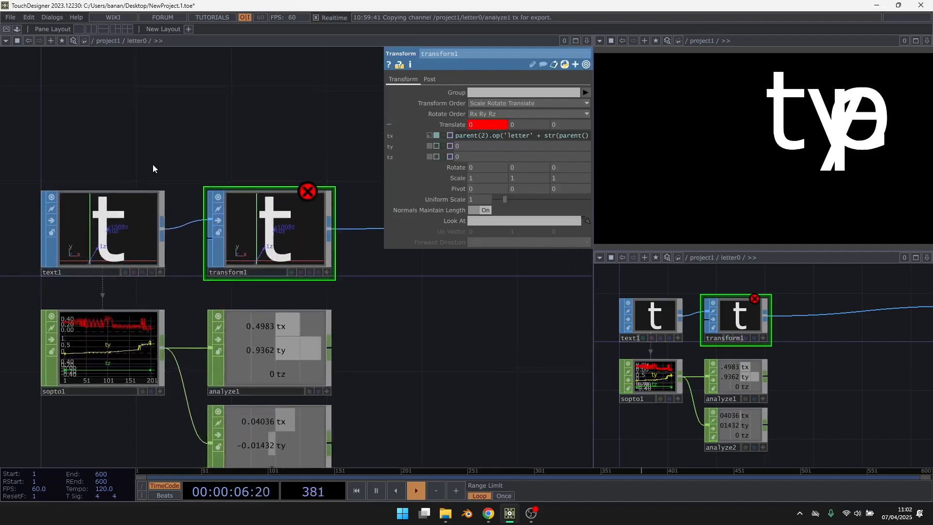
pyautogui.click(152, 170)
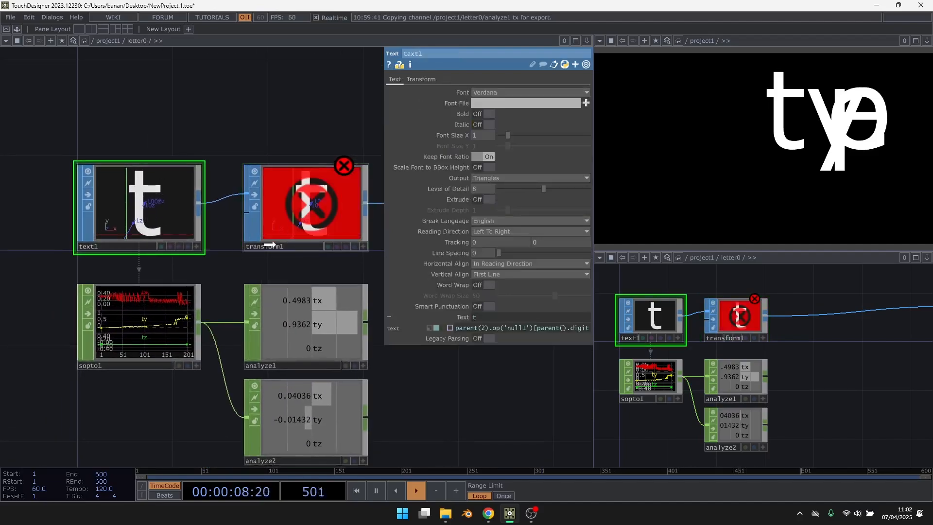
pyautogui.moveTo(268, 244); pyautogui.dragTo(188, 301)
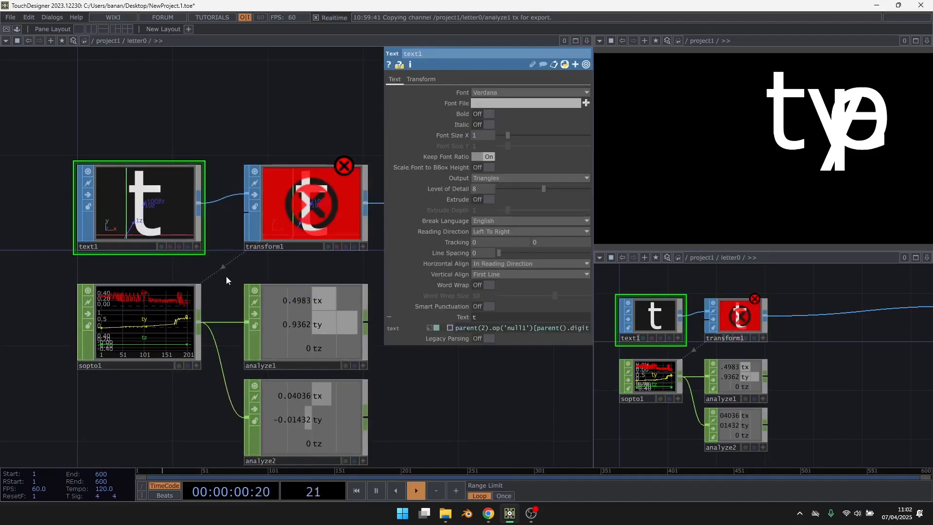
pyautogui.click(276, 224)
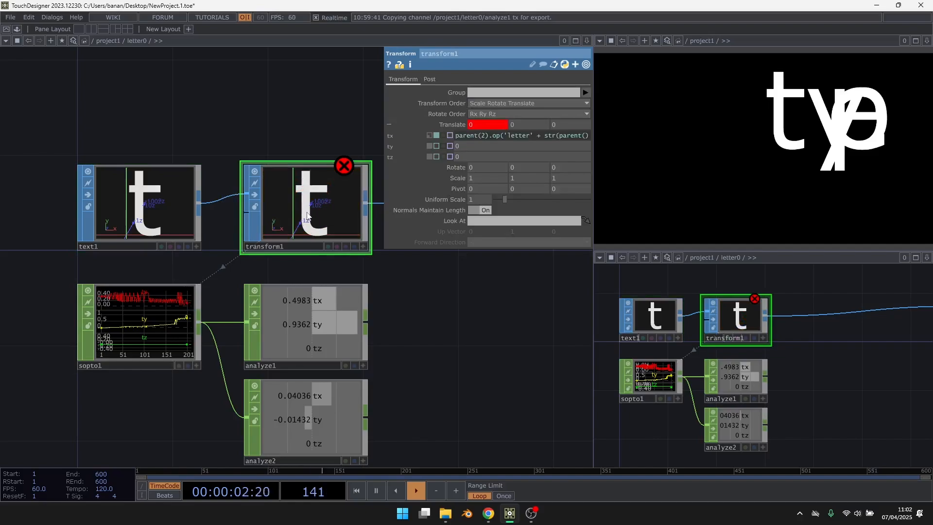
pyautogui.click(141, 328)
# Step: Return to project1 and recreate all of replicator1's operators from the letter0 that measures transform1
pyautogui.press('u')
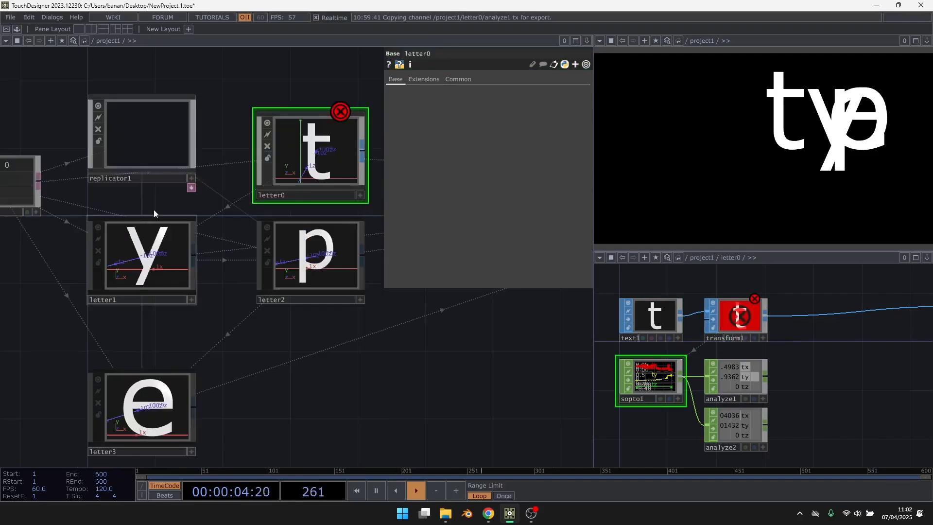
pyautogui.click(148, 187)
pyautogui.click(485, 275)
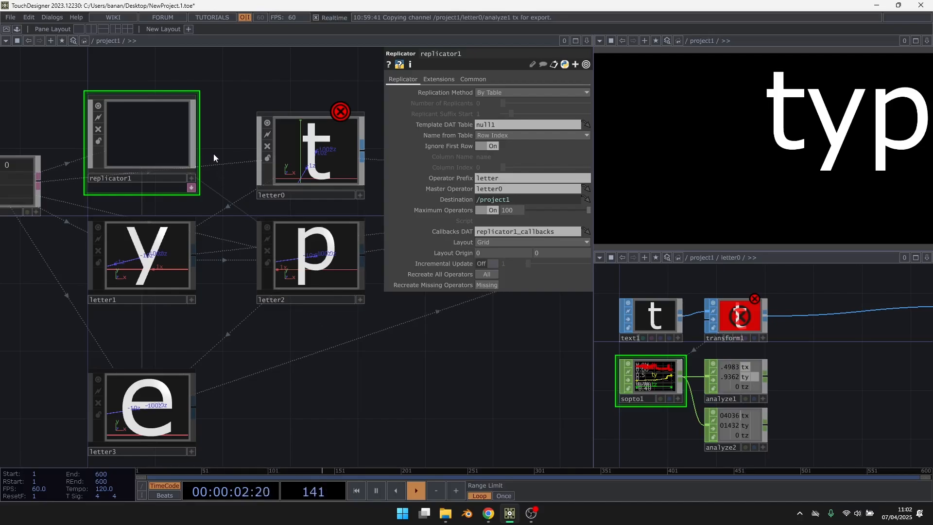
# Step: Review the replicated letters' spacing, and inspect the position of the glyph and the transform parameters of text1 inside letter0
pyautogui.scroll(-5, 229, 314)
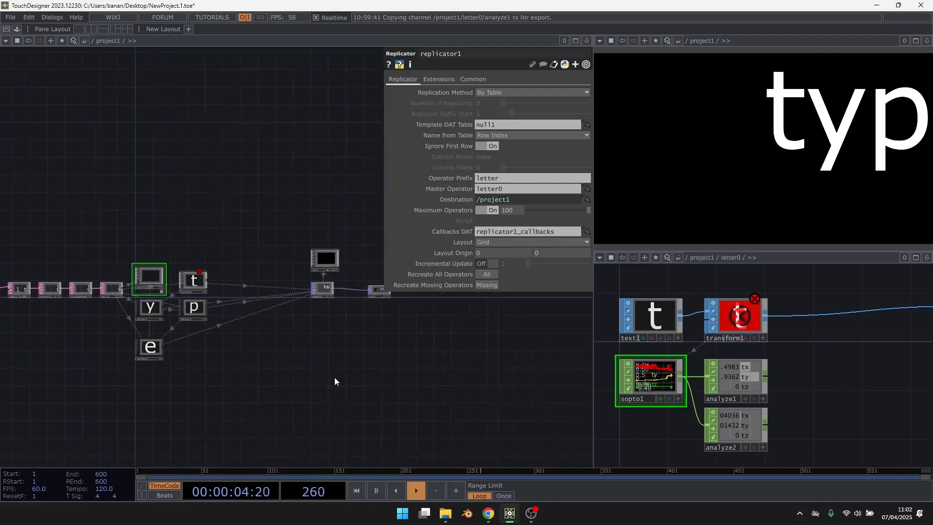
pyautogui.moveTo(335, 378); pyautogui.dragTo(304, 382)
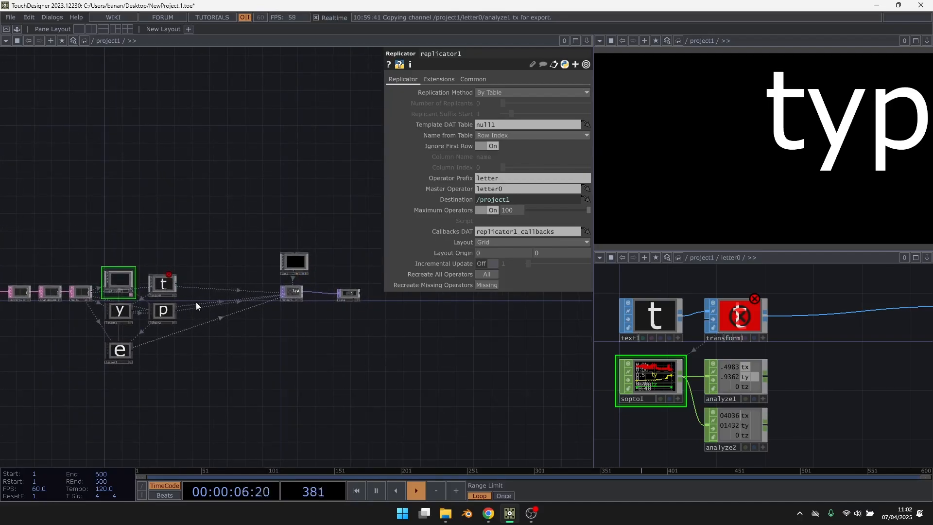
pyautogui.scroll(6, 130, 315)
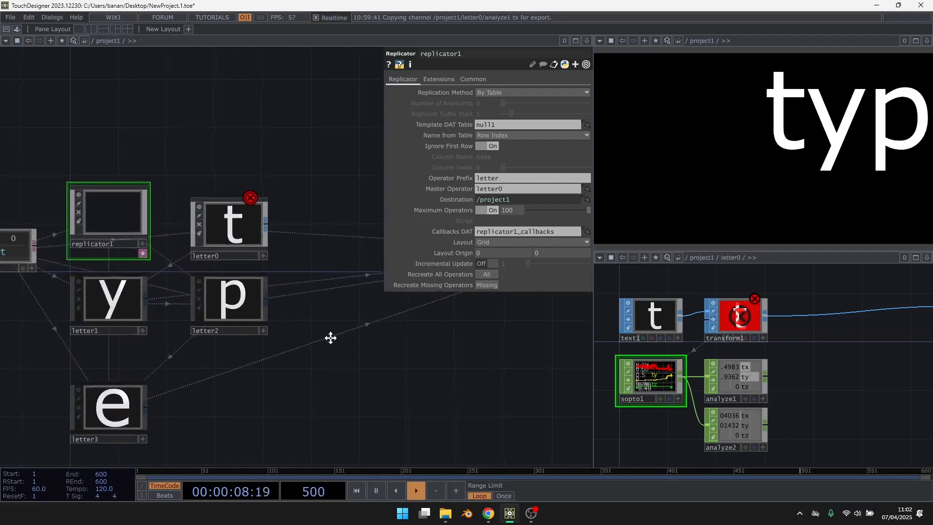
pyautogui.moveTo(330, 337); pyautogui.dragTo(341, 332)
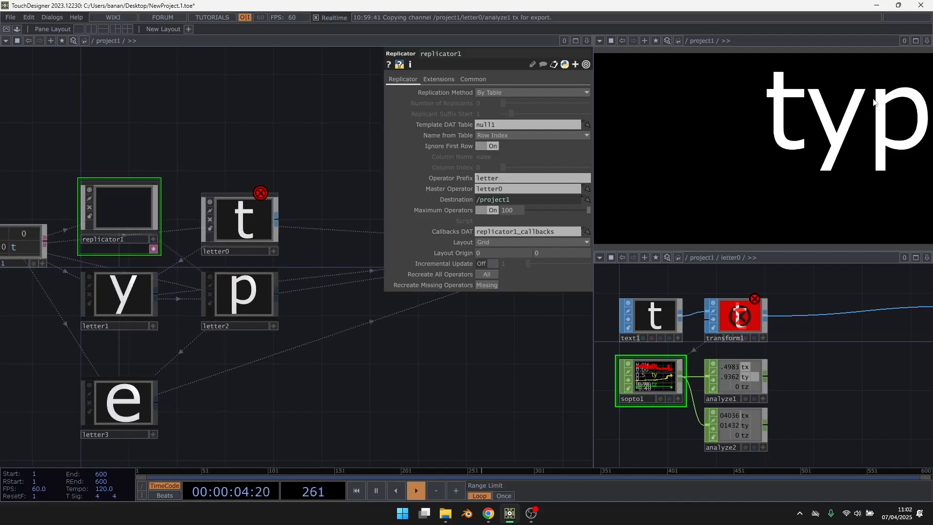
pyautogui.scroll(3, 176, 243)
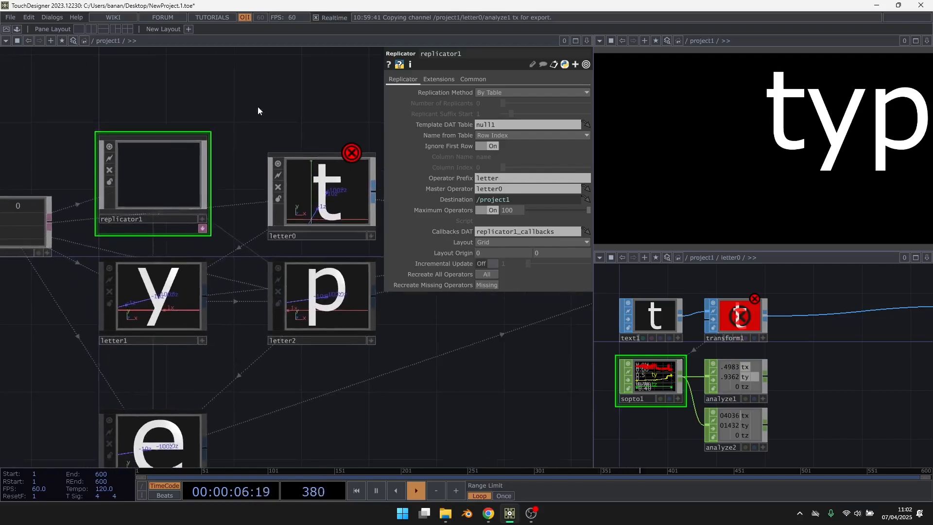
pyautogui.scroll(3, 304, 165)
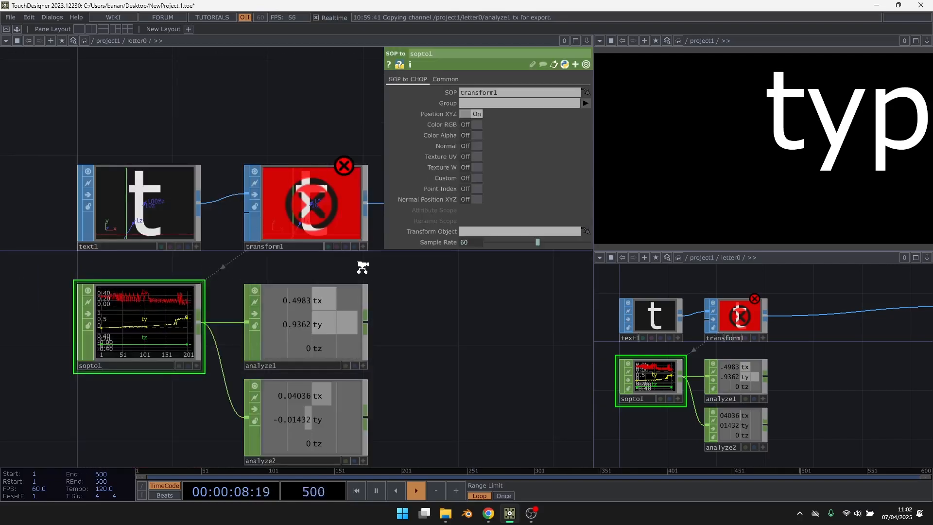
pyautogui.scroll(-3, 365, 267)
pyautogui.click(272, 214)
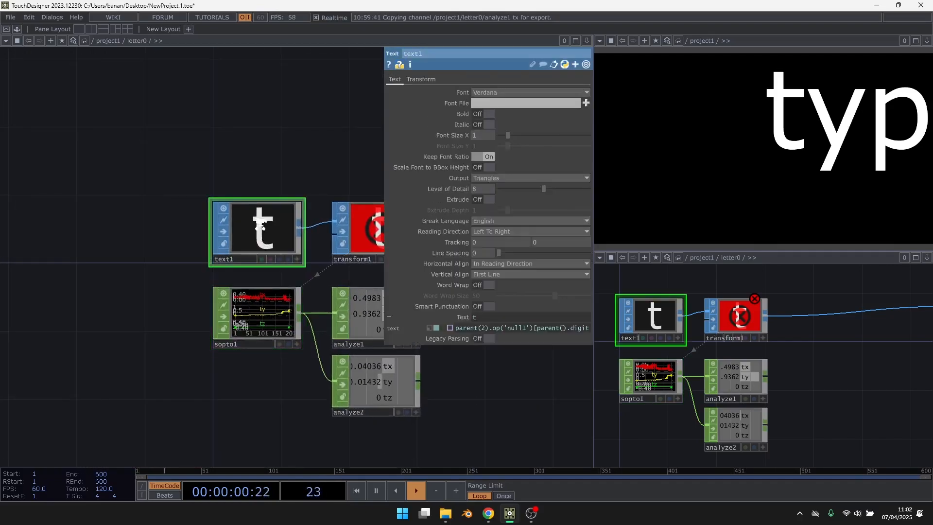
pyautogui.scroll(3, 257, 229)
pyautogui.click(421, 79)
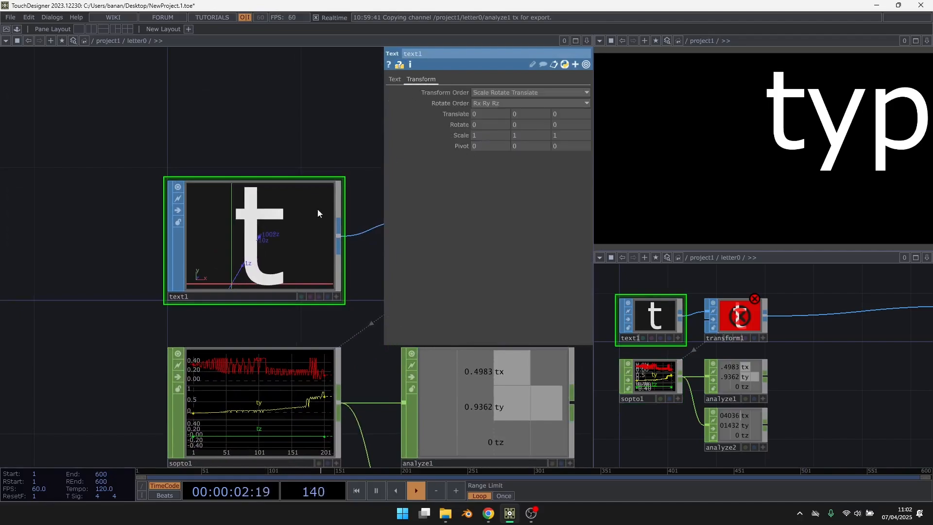
# Step: Insert a Transform SOP between text1 and transform1 in letter0
pyautogui.scroll(-4, 163, 262)
pyautogui.scroll(3, 264, 259)
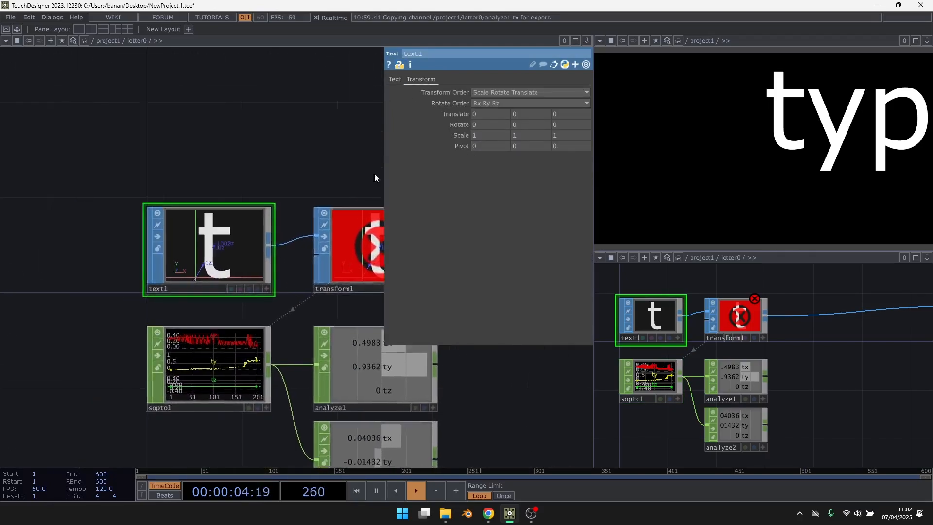
pyautogui.rightClick(287, 230)
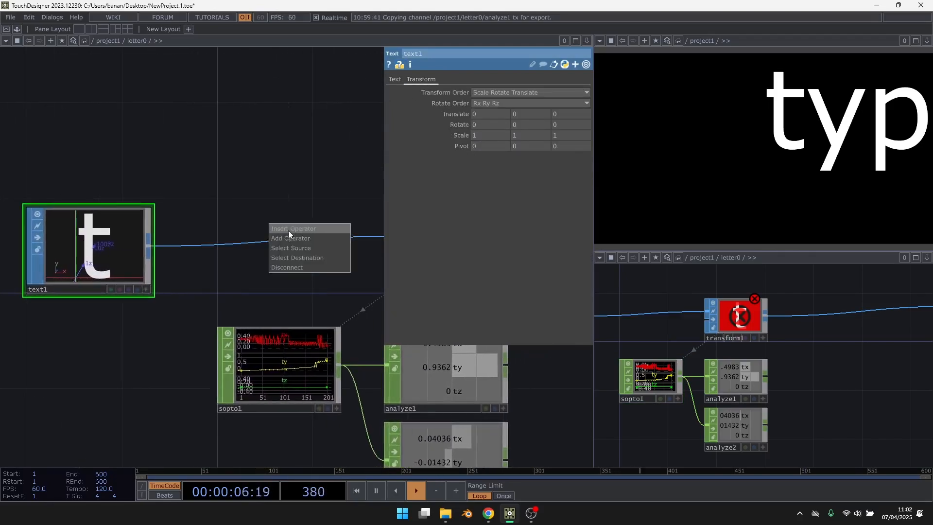
pyautogui.click(288, 231)
pyautogui.write('tra')
pyautogui.click(316, 281)
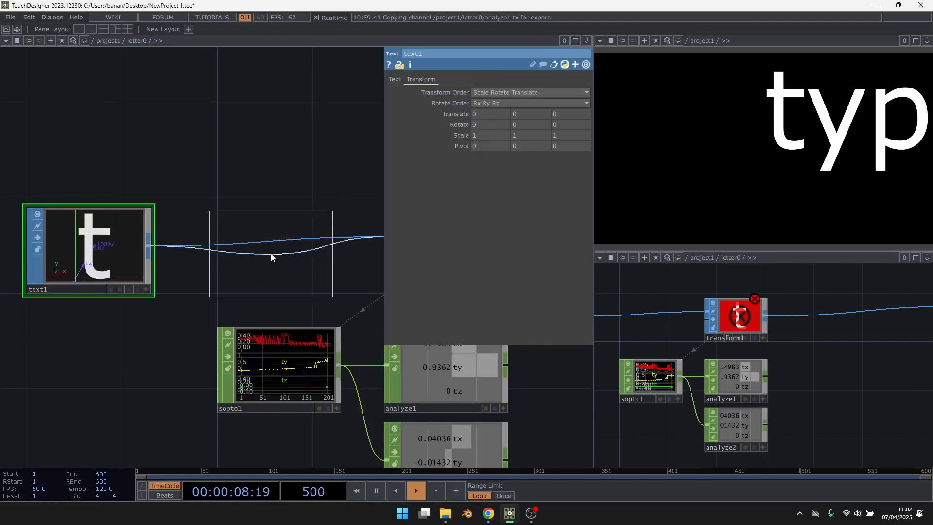
pyautogui.click(278, 253)
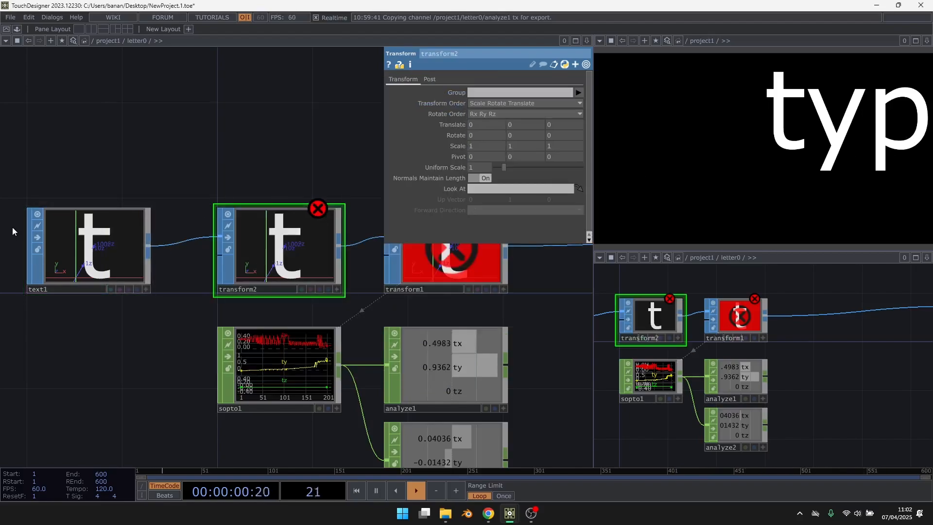
# Step: Set transform2's Post Translate X to Origin with From Input set to Min
pyautogui.scroll(4, 83, 238)
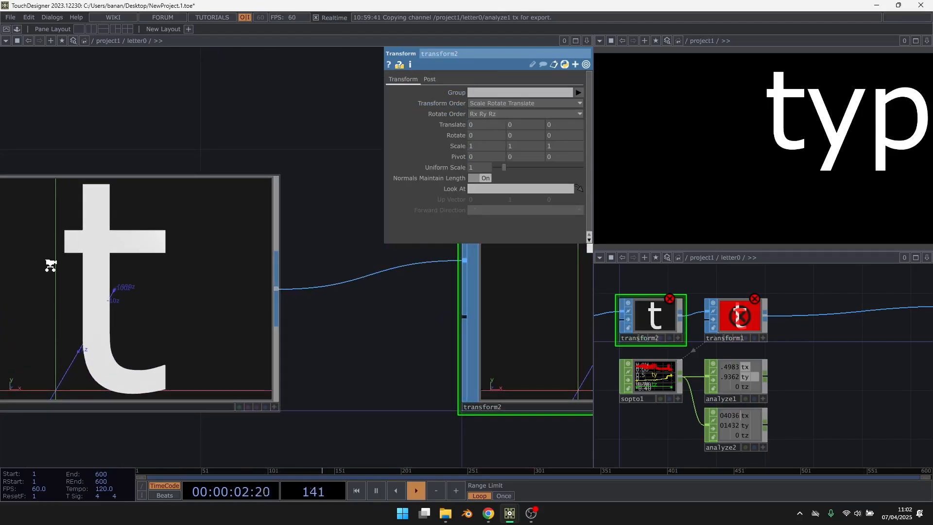
pyautogui.scroll(-4, 46, 265)
pyautogui.click(431, 76)
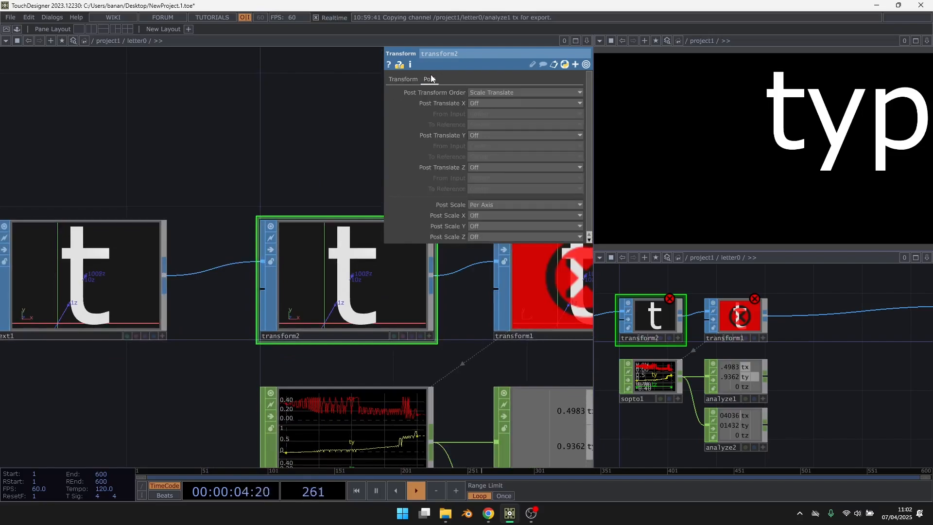
pyautogui.click(488, 103)
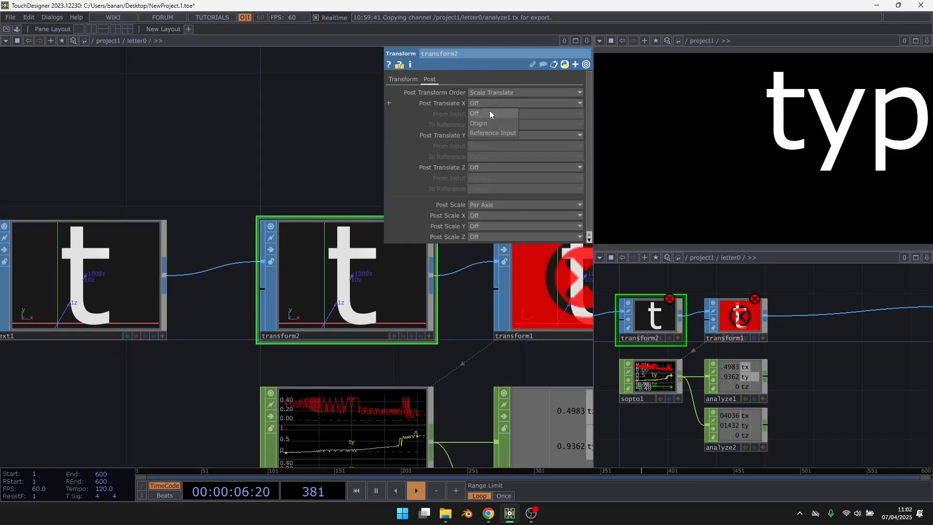
pyautogui.click(489, 124)
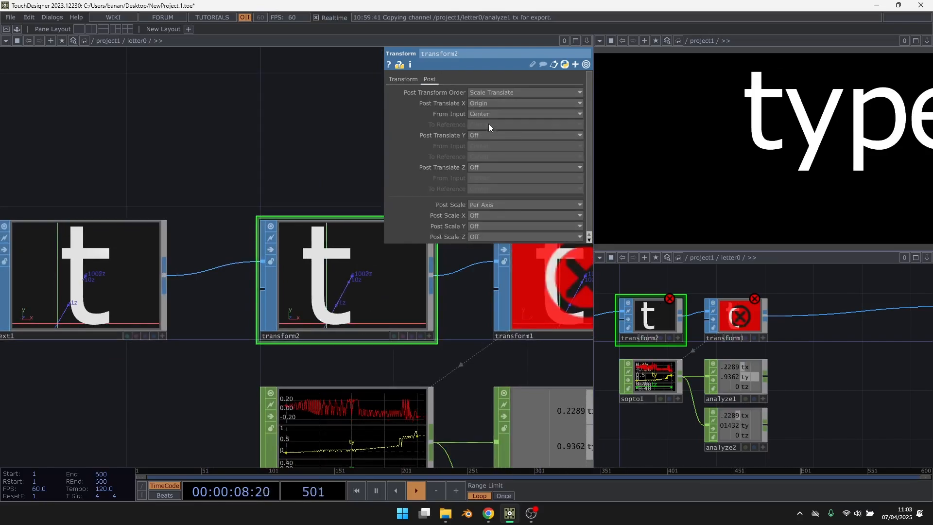
pyautogui.click(489, 113)
pyautogui.click(484, 125)
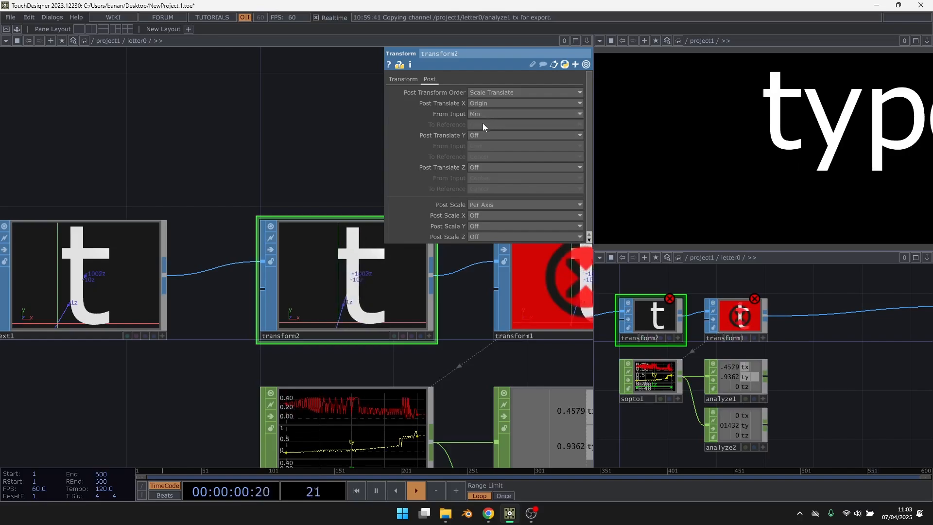
# Step: Return to project1 and recreate all of replicator1's operators with the origin-aligned letters
pyautogui.moveTo(318, 150); pyautogui.dragTo(278, 150)
pyautogui.press('u')
pyautogui.click(209, 165)
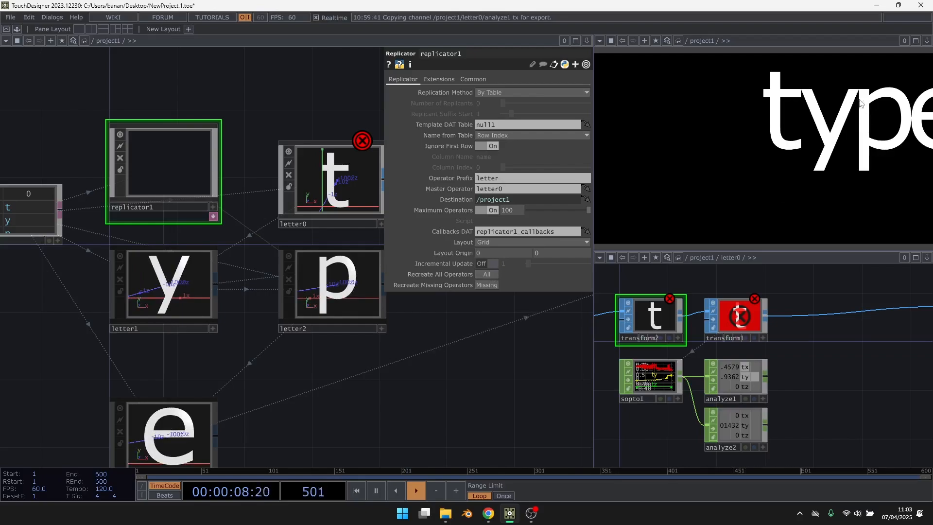
# Step: Add a Constant CHOP in project1 above the letter replication network
pyautogui.scroll(-3, 262, 165)
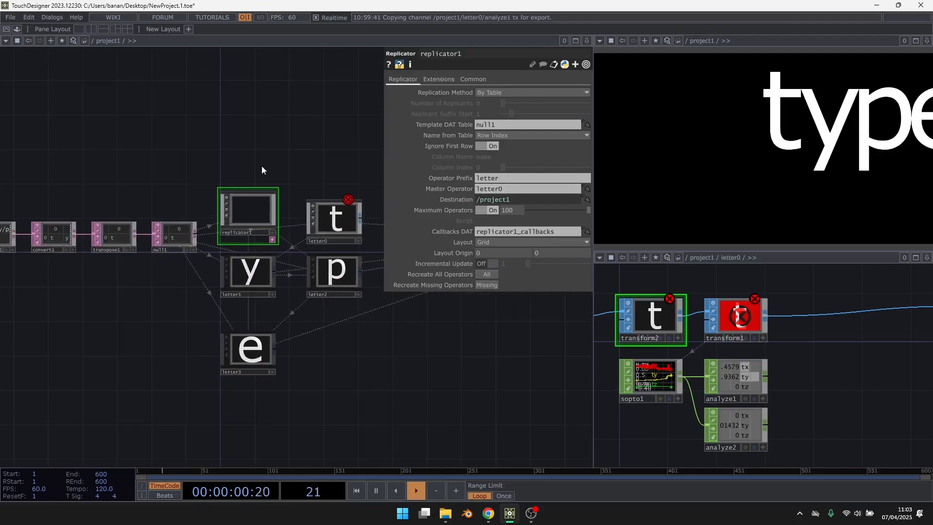
pyautogui.scroll(3, 261, 169)
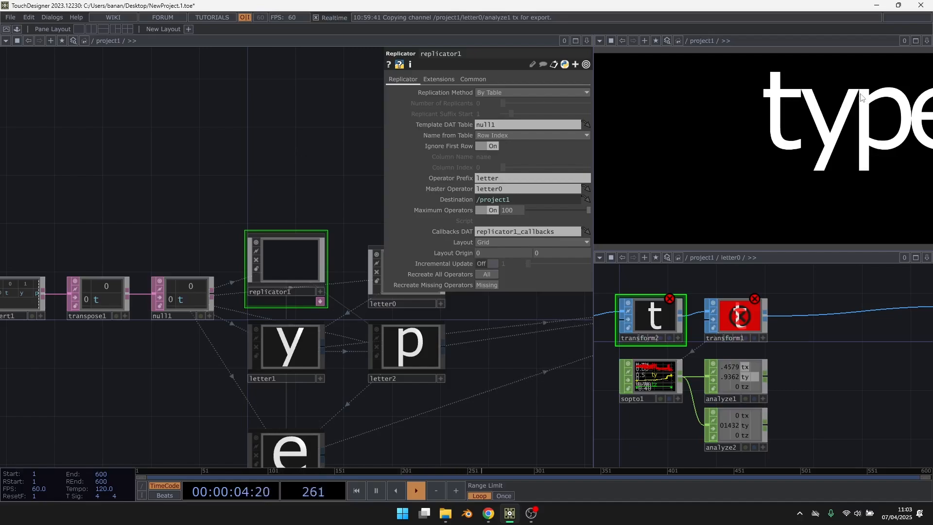
pyautogui.scroll(2, 200, 177)
pyautogui.press('Tab')
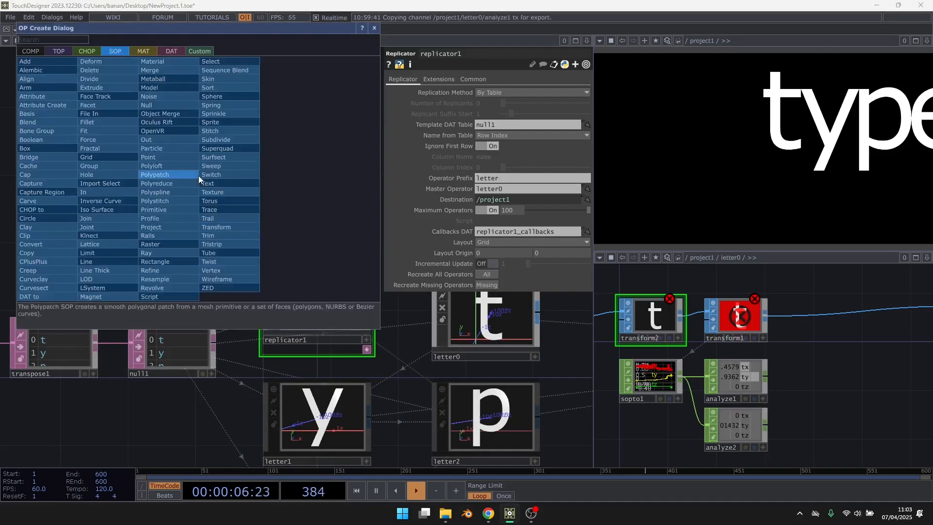
pyautogui.write('cons')
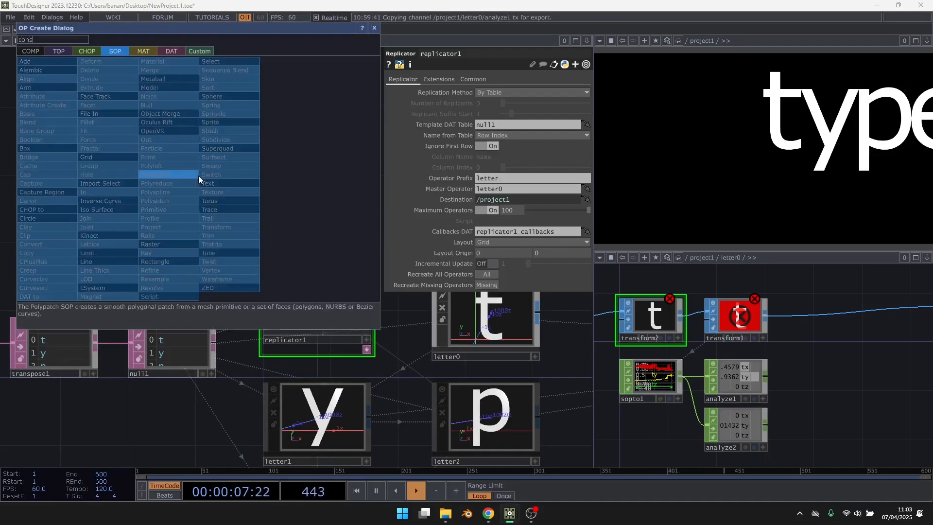
pyautogui.click(87, 51)
pyautogui.click(104, 116)
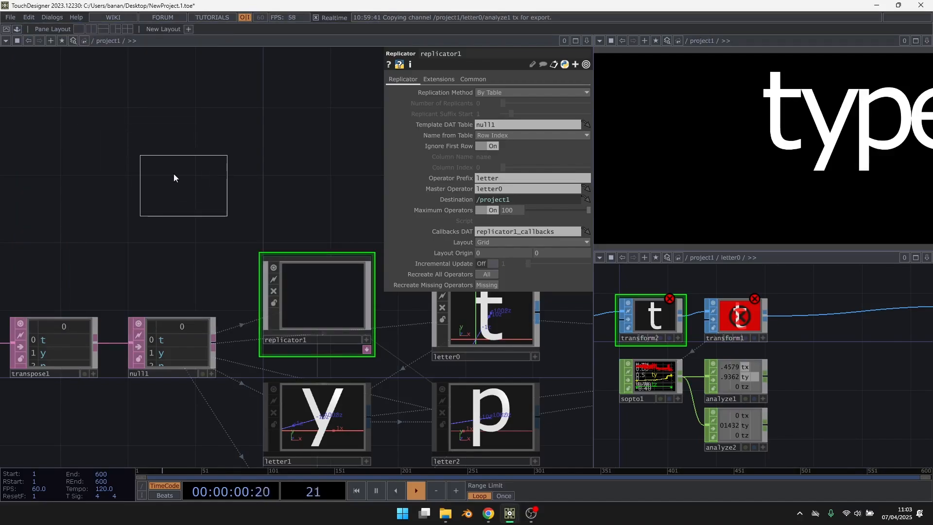
pyautogui.click(139, 144)
# Step: Append a Null CHOP to the output of constant1
pyautogui.moveTo(183, 108); pyautogui.dragTo(189, 208)
pyautogui.rightClick(192, 228)
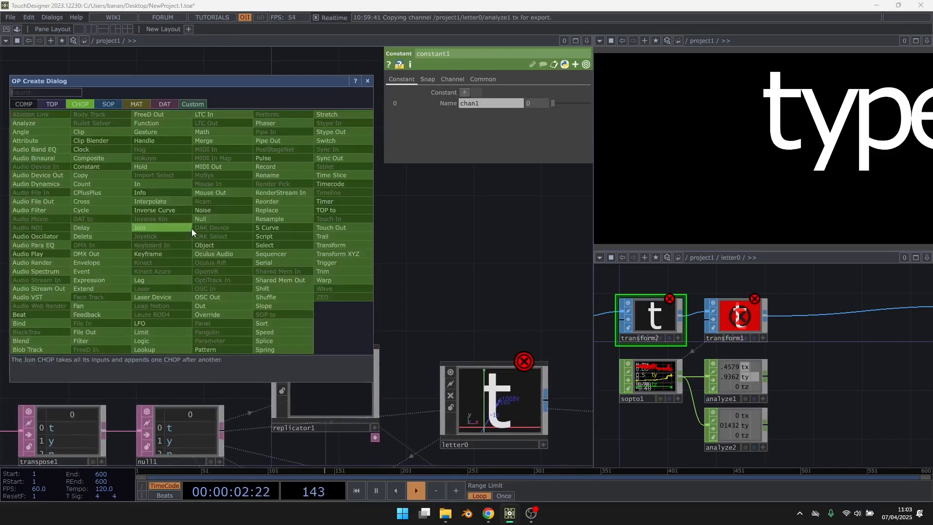
pyautogui.click(224, 210)
pyautogui.click(369, 233)
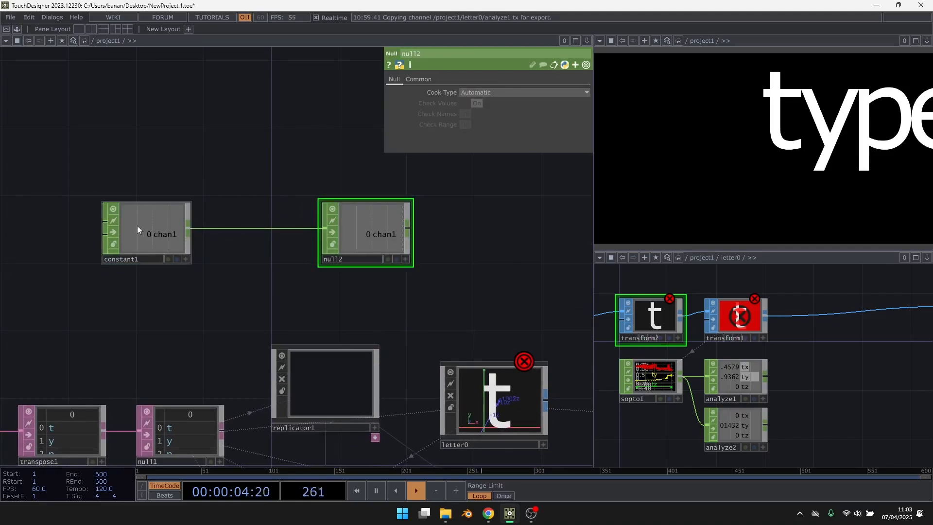
# Step: Rename constant1's channel to space and set its value to 0.2
pyautogui.click(491, 103)
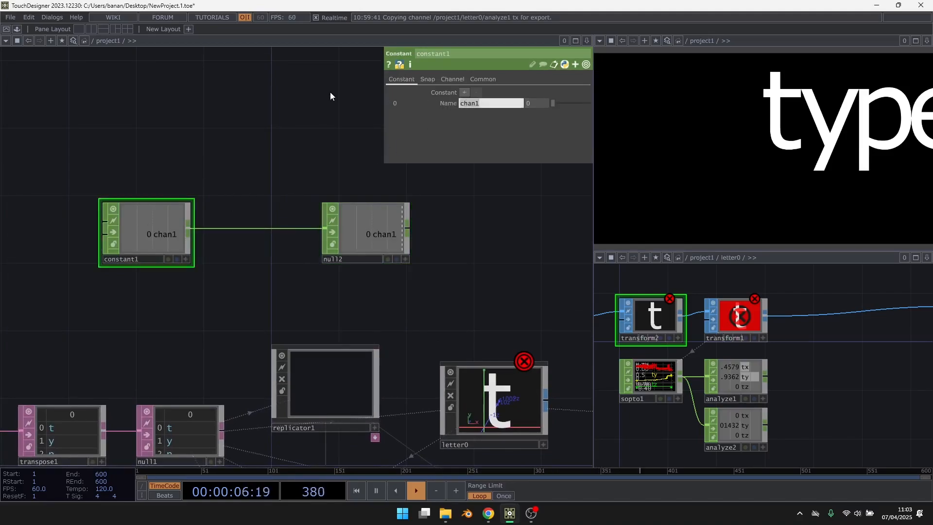
pyautogui.write('space')
pyautogui.press('Return')
pyautogui.moveTo(559, 103); pyautogui.dragTo(561, 104)
# Step: Open null2 in a separate floating viewer window
pyautogui.moveTo(413, 265); pyautogui.dragTo(291, 164)
pyautogui.moveTo(266, 150); pyautogui.dragTo(232, 154)
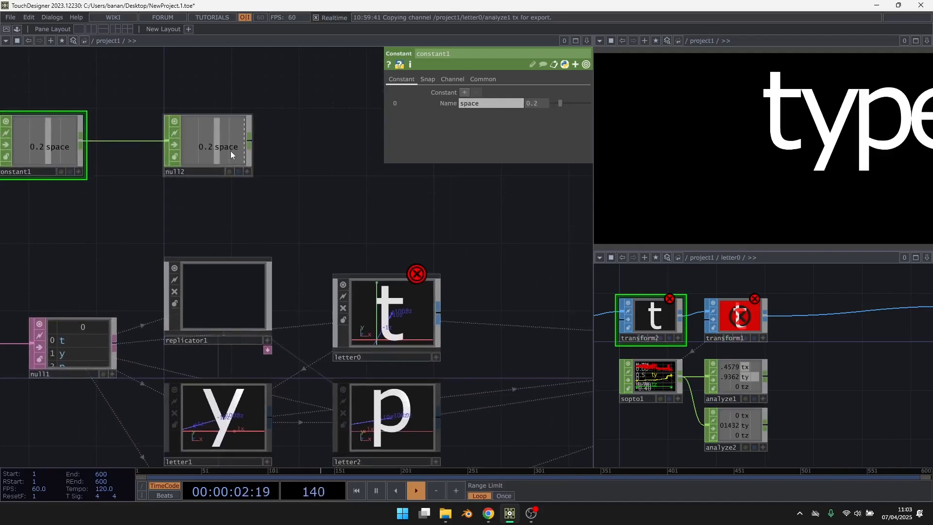
pyautogui.rightClick(226, 149)
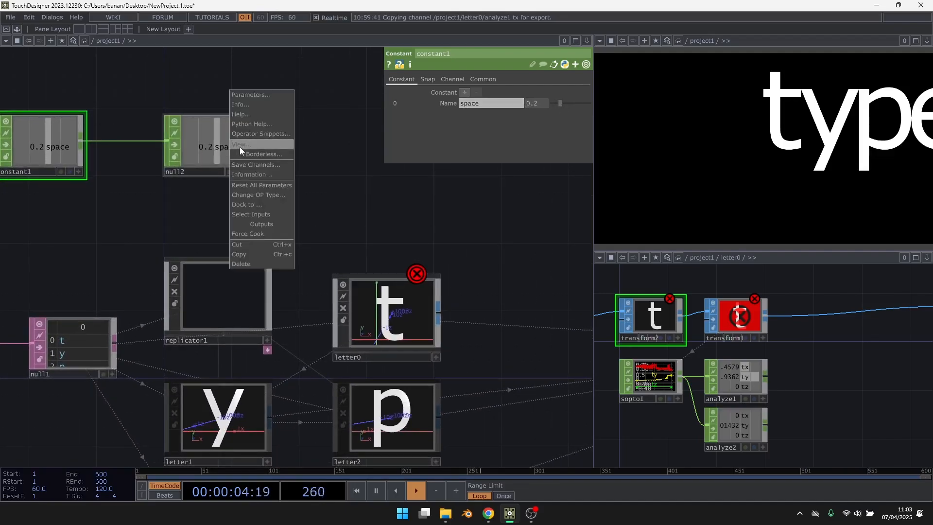
pyautogui.click(240, 146)
# Step: Enter letter0, select transform1 with its parameters widened, and close the floating null2 viewer
pyautogui.click(401, 324)
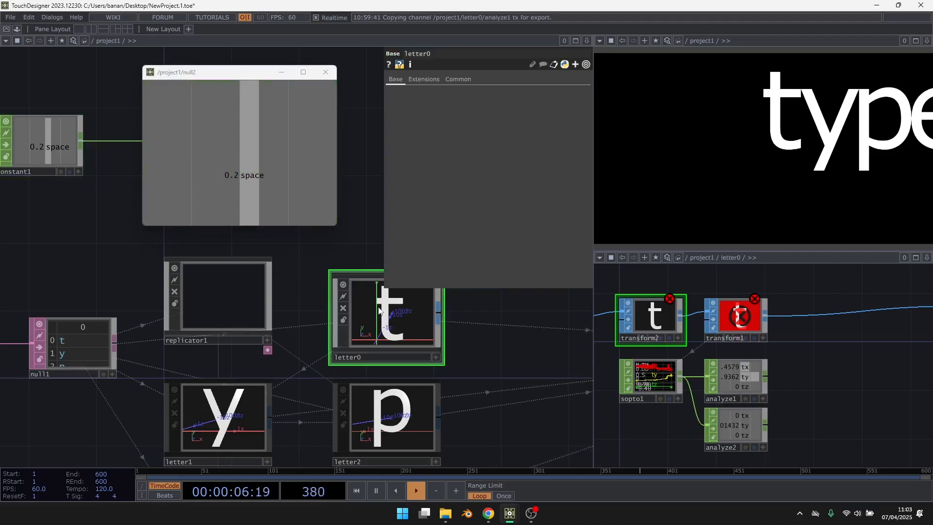
pyautogui.scroll(5, 379, 310)
pyautogui.scroll(-3, 257, 279)
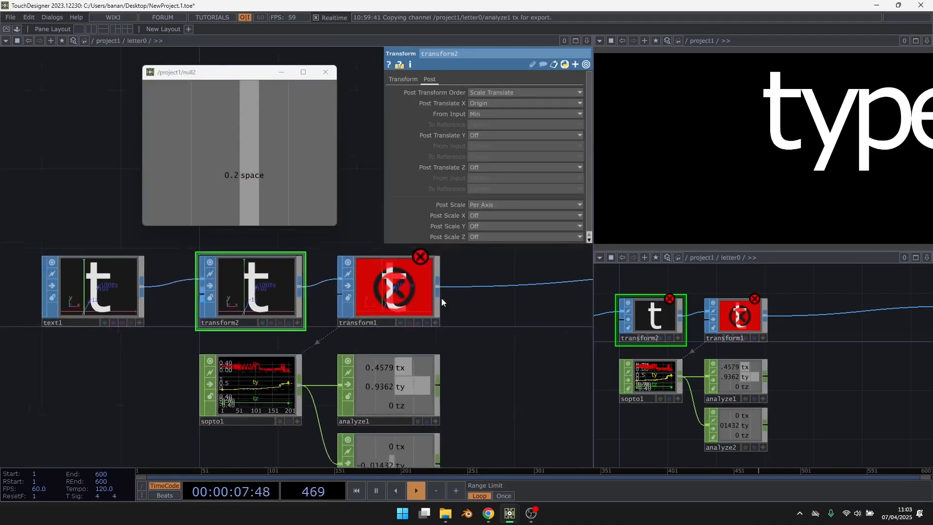
pyautogui.click(380, 300)
pyautogui.moveTo(416, 343); pyautogui.dragTo(377, 348)
pyautogui.moveTo(251, 74); pyautogui.dragTo(136, 62)
pyautogui.moveTo(386, 139); pyautogui.dragTo(277, 138)
pyautogui.click(211, 60)
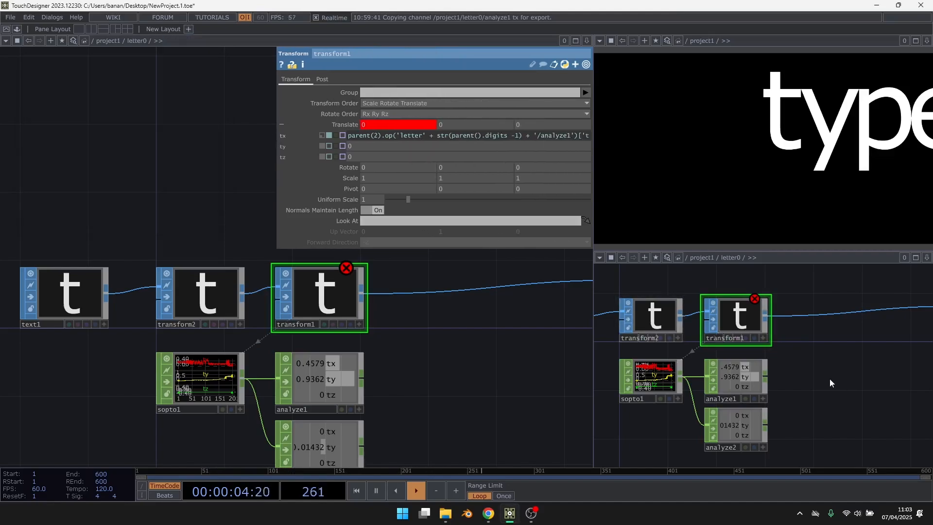
# Step: Show project1 with null2 in the second network pane alongside letter0's network
pyautogui.press('u')
pyautogui.scroll(-4, 816, 384)
pyautogui.moveTo(794, 321); pyautogui.dragTo(731, 322)
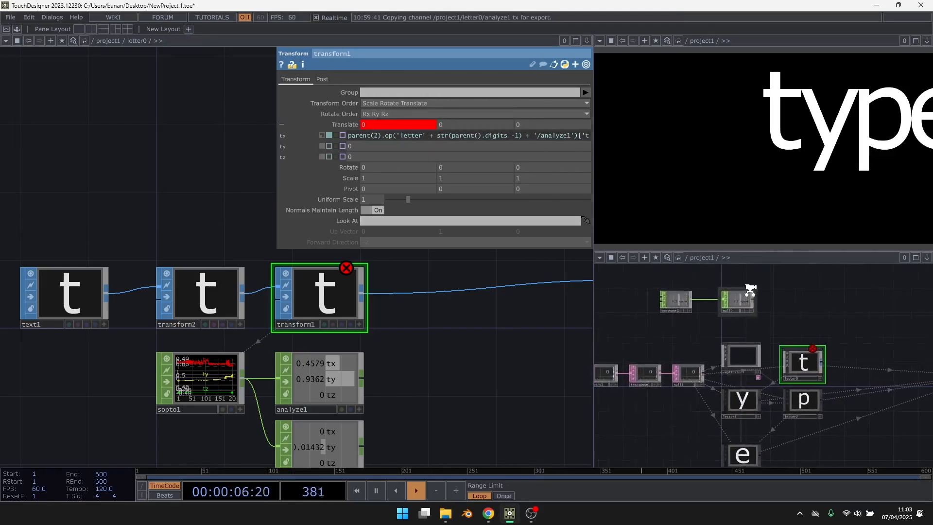
pyautogui.scroll(4, 751, 290)
# Step: Append + parent(2).op('null2')['space'] to transform1's Translate X expression
pyautogui.moveTo(278, 166); pyautogui.dragTo(47, 165)
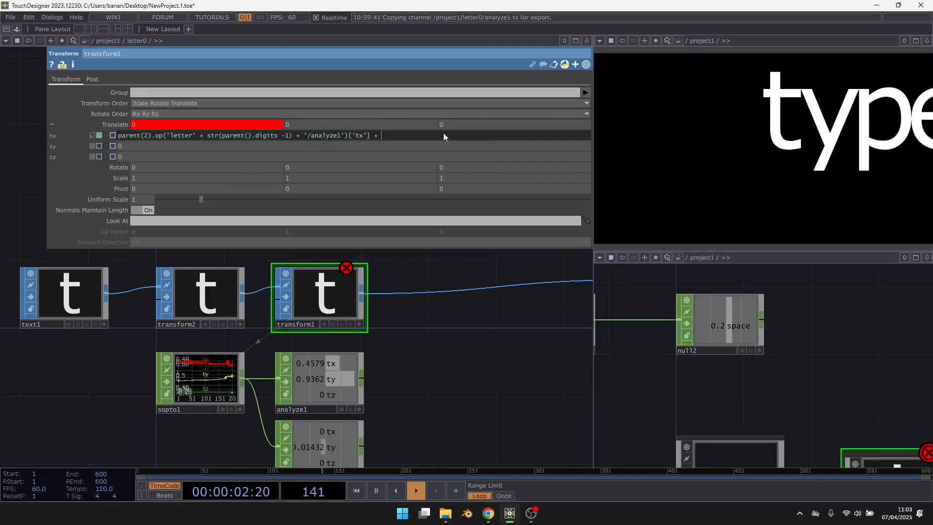
pyautogui.write('parent()')
pyautogui.write("2).op('null2')['space")
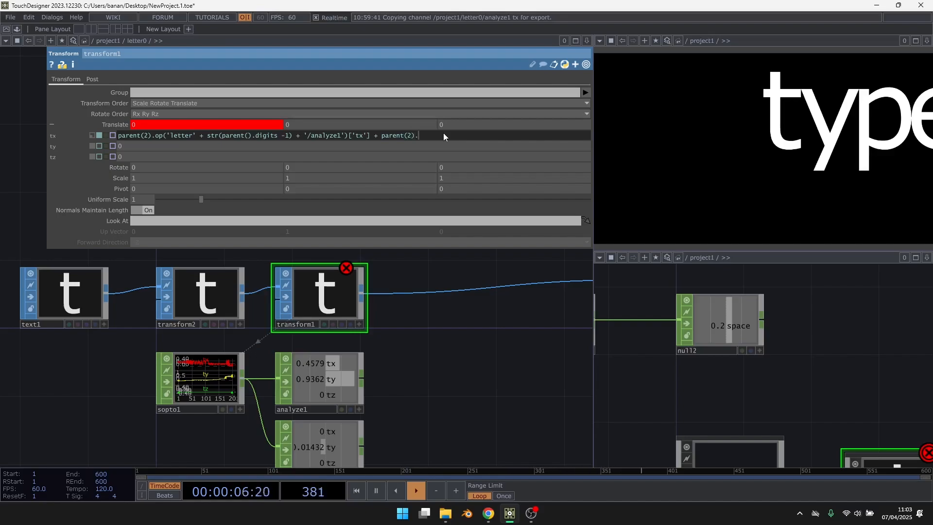
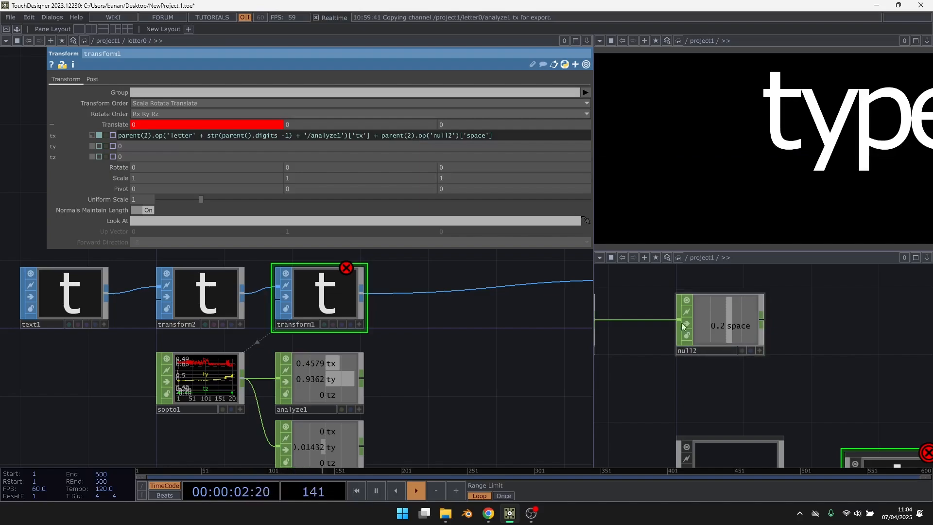
pyautogui.click(406, 278)
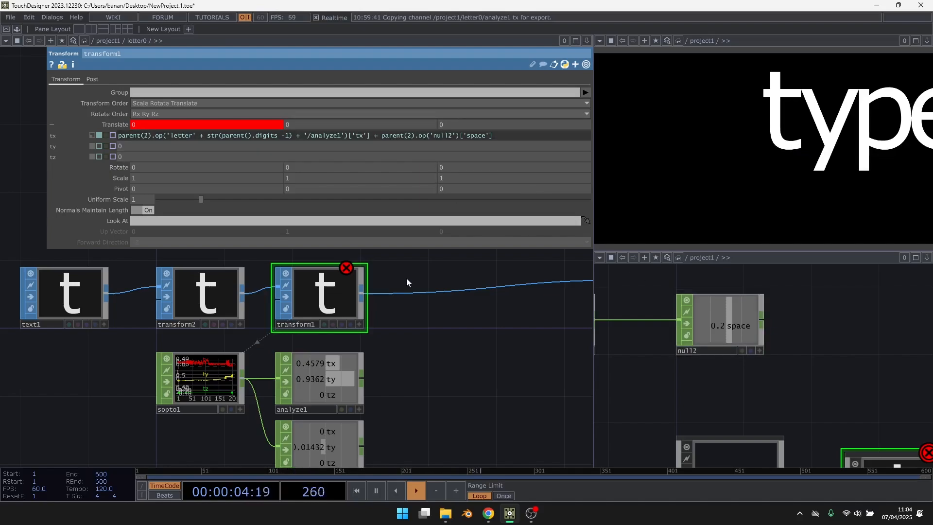
# Step: Return to project1 and recreate all of replicator1's operators with the added spacing expression
pyautogui.press('u')
pyautogui.moveTo(247, 275); pyautogui.dragTo(277, 48)
pyautogui.click(204, 243)
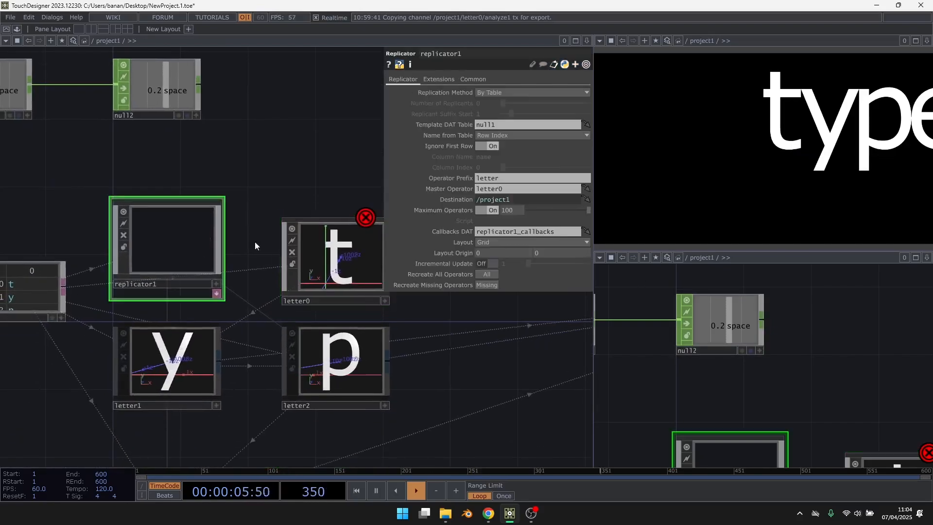
pyautogui.click(483, 273)
pyautogui.moveTo(523, 381); pyautogui.dragTo(472, 334)
# Step: Set constant1's space value to 0.08
pyautogui.moveTo(102, 87); pyautogui.dragTo(201, 248)
pyautogui.click(59, 214)
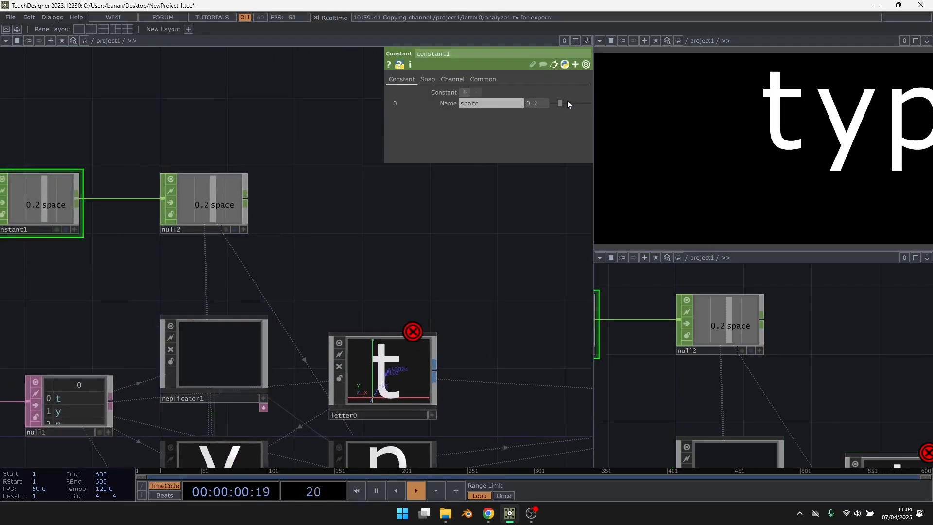
pyautogui.moveTo(558, 106); pyautogui.dragTo(555, 105)
# Step: Enter letter0 and examine transform1's full Translate X expression, including its letter reference and spacing term
pyautogui.moveTo(326, 196); pyautogui.dragTo(297, 72)
pyautogui.moveTo(335, 179); pyautogui.dragTo(313, 142)
pyautogui.doubleClick(313, 194)
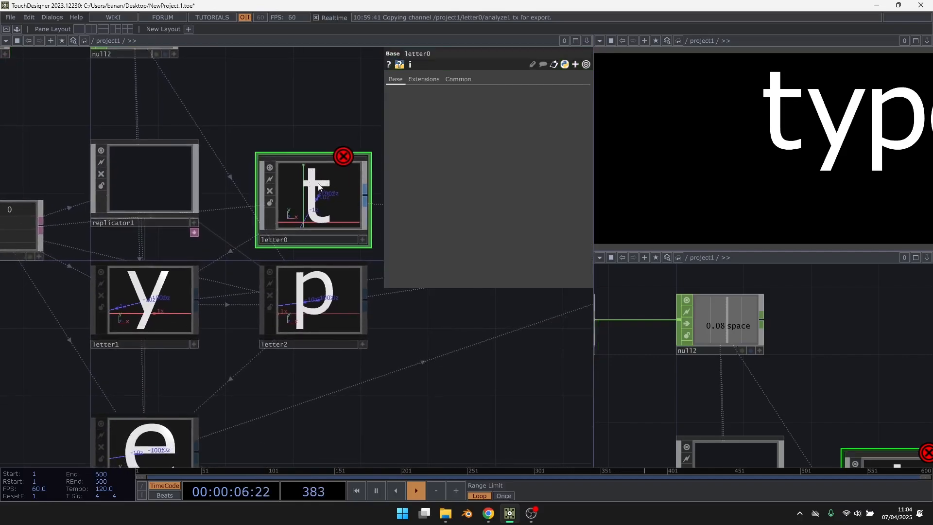
pyautogui.moveTo(279, 190); pyautogui.dragTo(252, 160)
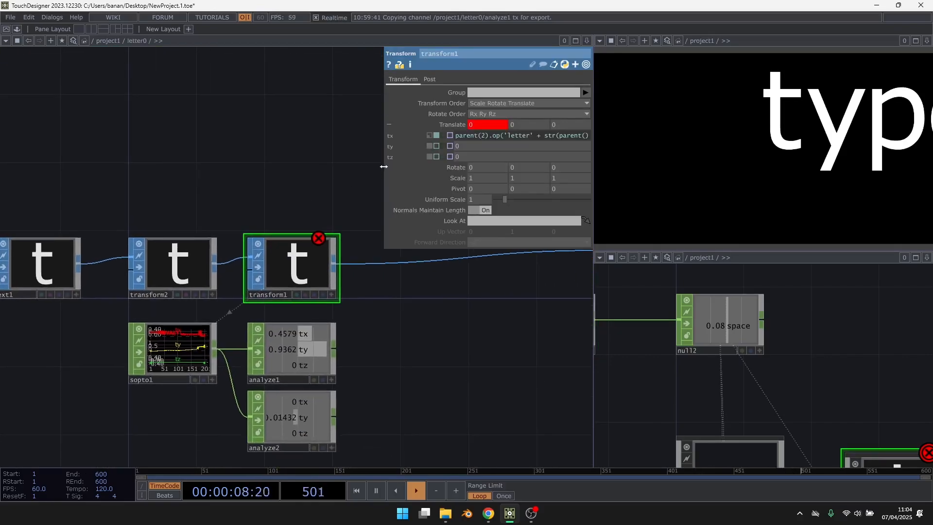
pyautogui.moveTo(389, 295); pyautogui.dragTo(329, 286)
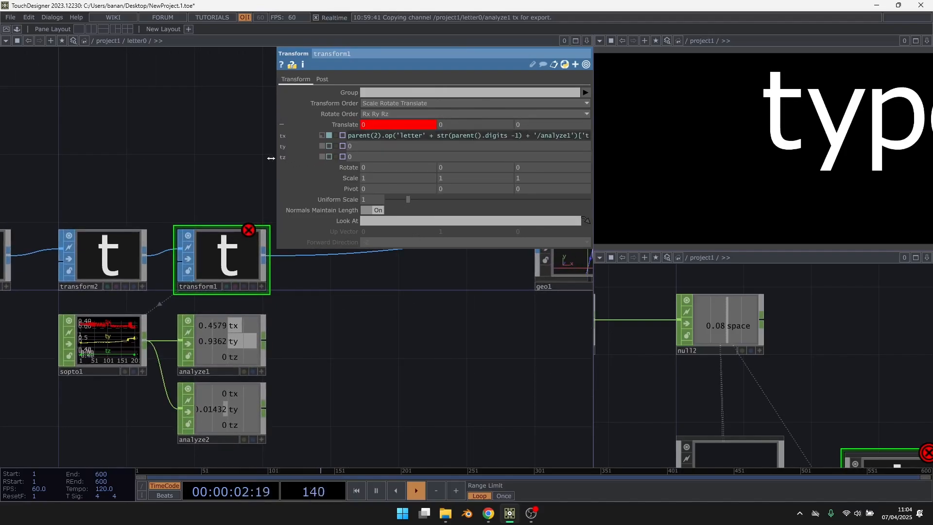
pyautogui.moveTo(271, 158); pyautogui.dragTo(121, 150)
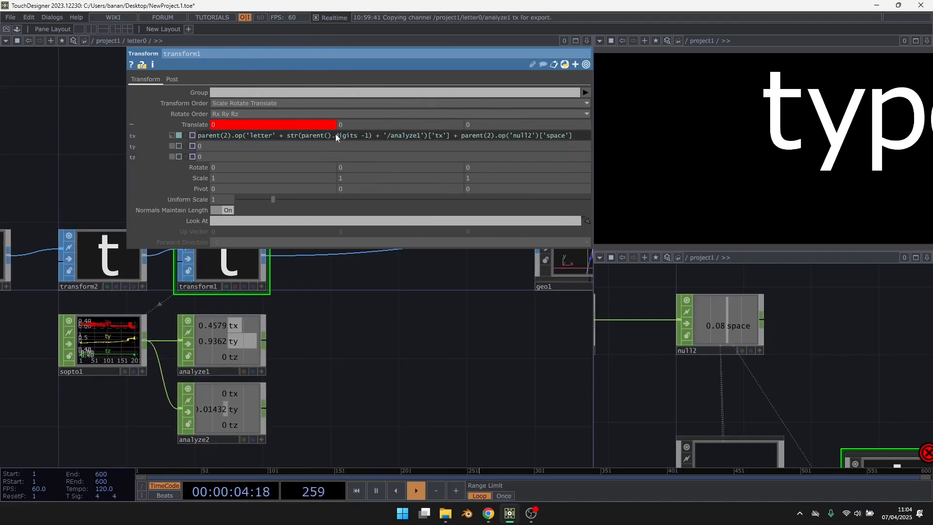
pyautogui.moveTo(350, 137)
# Step: Return to project1 and recreate all of replicator1's letter operators again
pyautogui.press('u')
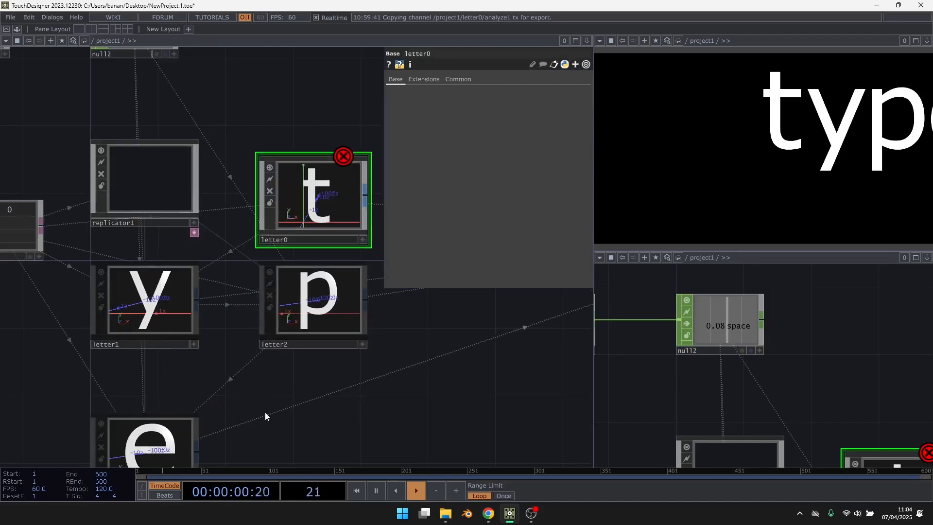
pyautogui.moveTo(265, 412); pyautogui.dragTo(244, 327)
pyautogui.moveTo(348, 369); pyautogui.dragTo(139, 199, button='right')
pyautogui.moveTo(148, 238); pyautogui.dragTo(149, 239, button='right')
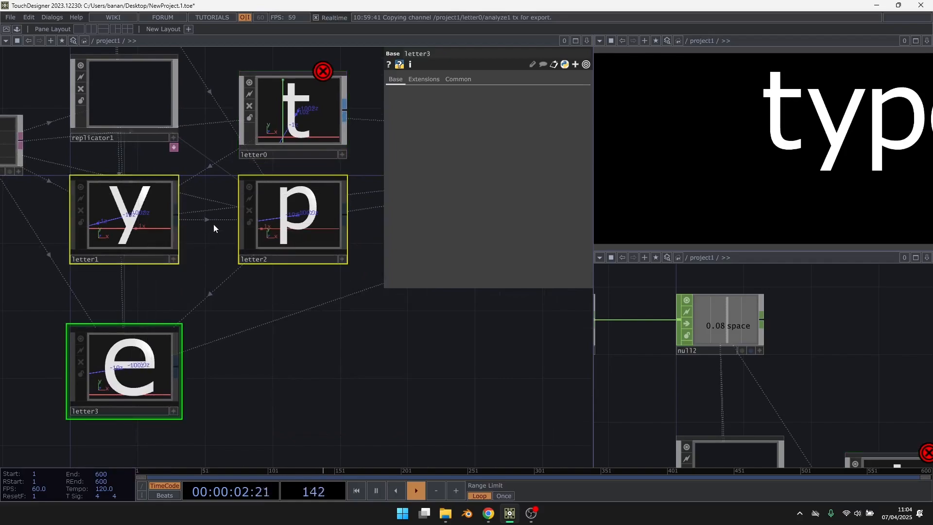
pyautogui.moveTo(221, 231); pyautogui.dragTo(311, 377)
pyautogui.click(245, 243)
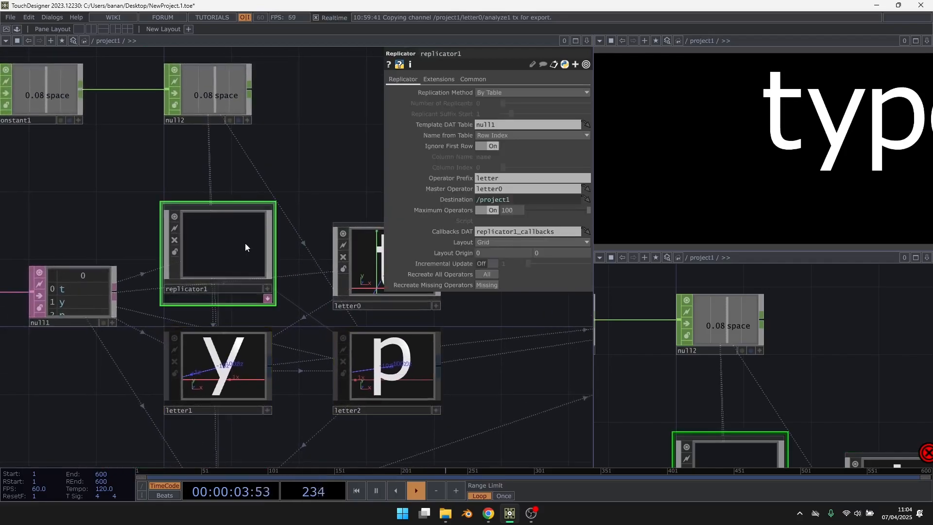
pyautogui.click(494, 273)
# Step: Increase constant1's space value to 0.23
pyautogui.moveTo(42, 105); pyautogui.dragTo(151, 218)
pyautogui.click(152, 217)
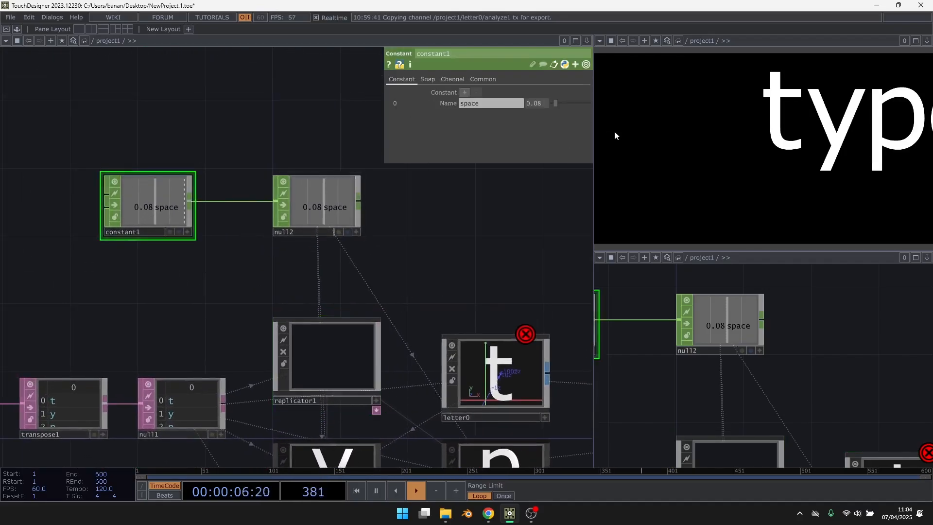
pyautogui.moveTo(557, 104); pyautogui.dragTo(561, 106)
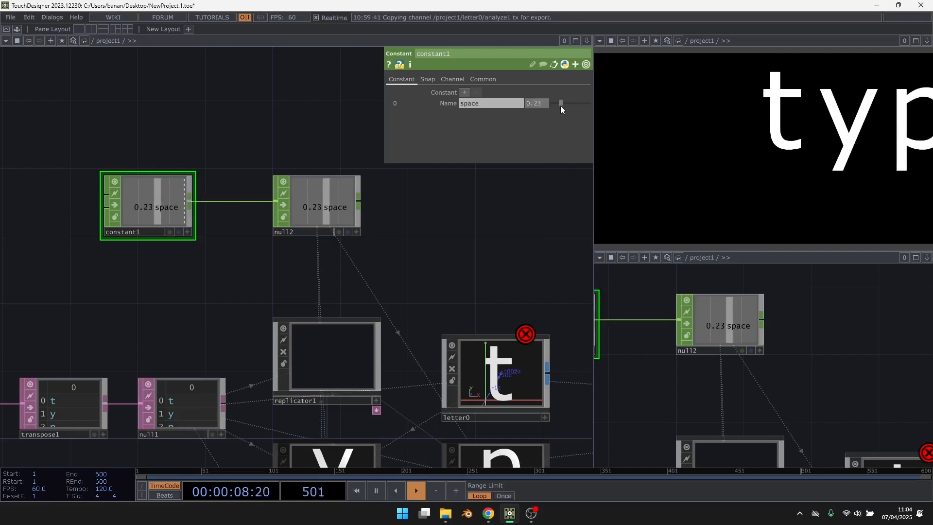
# Step: Review the project1 network from the replicated letters through cam1 and render1 to the final output
pyautogui.moveTo(377, 296); pyautogui.dragTo(336, 271)
pyautogui.scroll(-3, 258, 246)
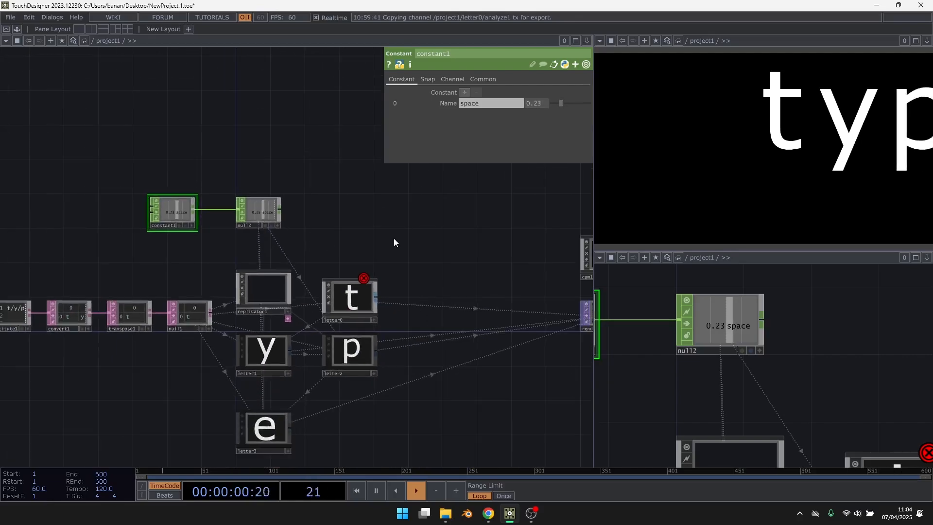
pyautogui.moveTo(393, 238); pyautogui.dragTo(215, 209)
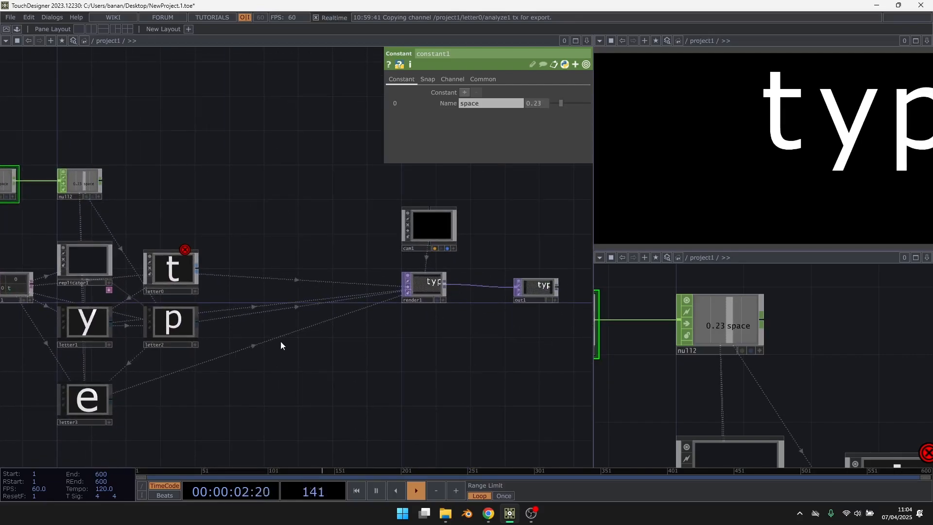
pyautogui.moveTo(281, 341); pyautogui.dragTo(444, 317)
pyautogui.moveTo(409, 289); pyautogui.dragTo(191, 308)
pyautogui.scroll(5, 358, 276)
pyautogui.scroll(-5, 407, 273)
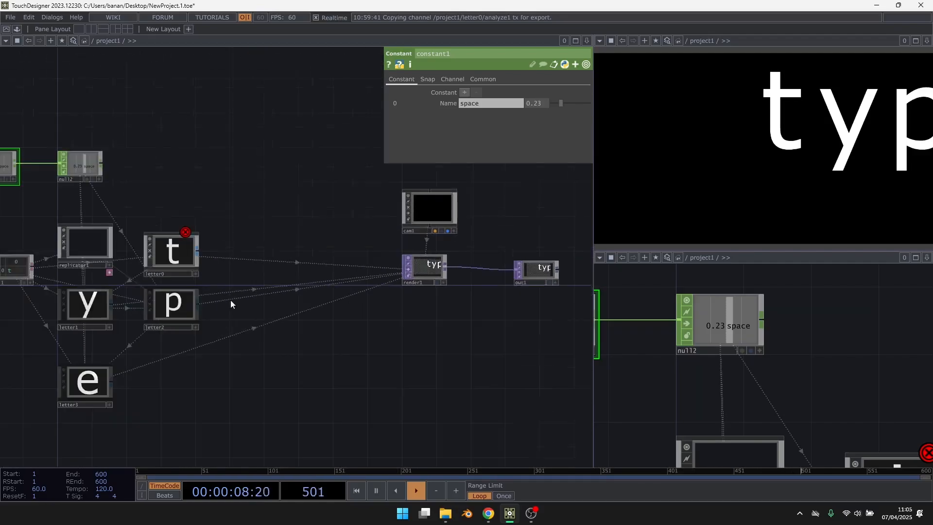
pyautogui.scroll(5, 185, 278)
pyautogui.scroll(-4, 185, 278)
pyautogui.moveTo(381, 318); pyautogui.dragTo(448, 297)
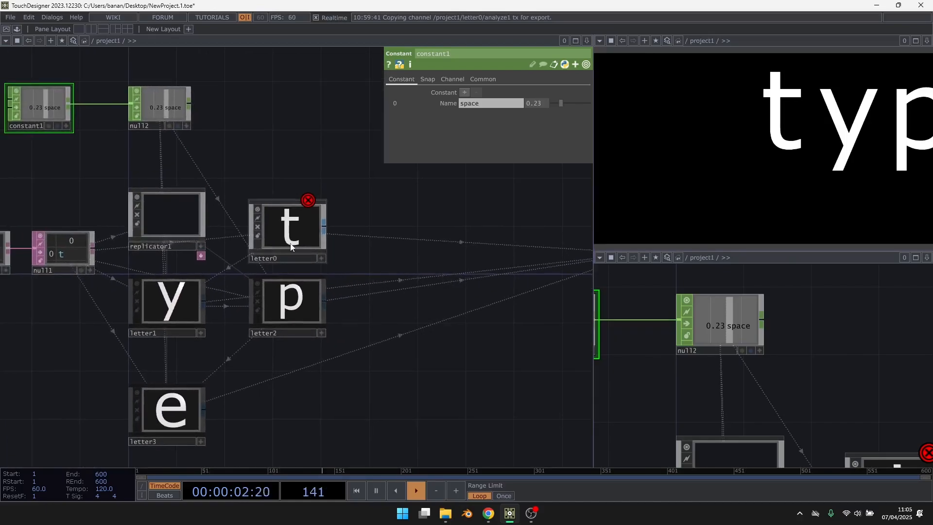
pyautogui.moveTo(429, 267); pyautogui.dragTo(209, 286)
pyautogui.scroll(-3, 209, 285)
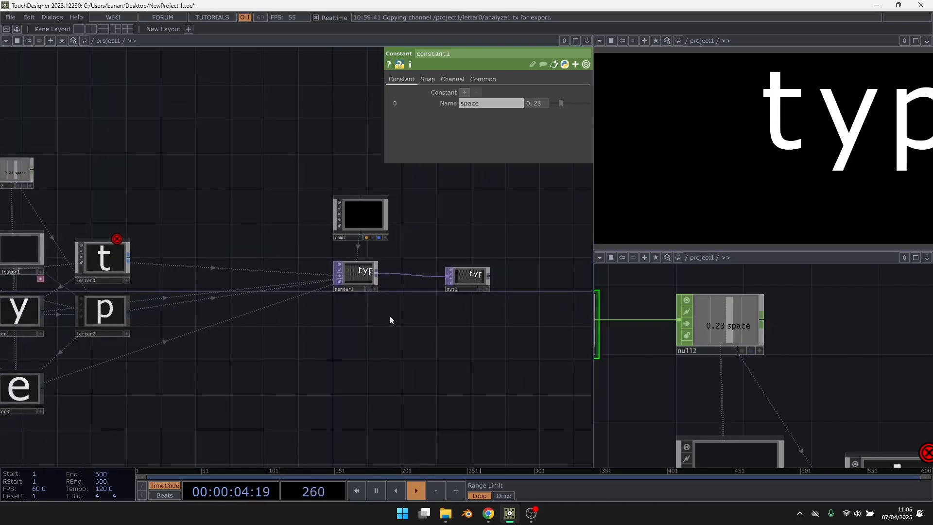
# Step: Move cam1, render1 and the output operator farther from the letters to make room between them
pyautogui.moveTo(556, 205); pyautogui.dragTo(555, 205, button='right')
pyautogui.moveTo(360, 275); pyautogui.dragTo(548, 276)
pyautogui.moveTo(265, 297); pyautogui.dragTo(332, 301)
pyautogui.scroll(3, 255, 242)
pyautogui.scroll(-3, 180, 319)
# Step: Add a Select SOP in project1 between the replicated letters and render1
pyautogui.press('Tab')
pyautogui.write('se')
pyautogui.click(249, 176)
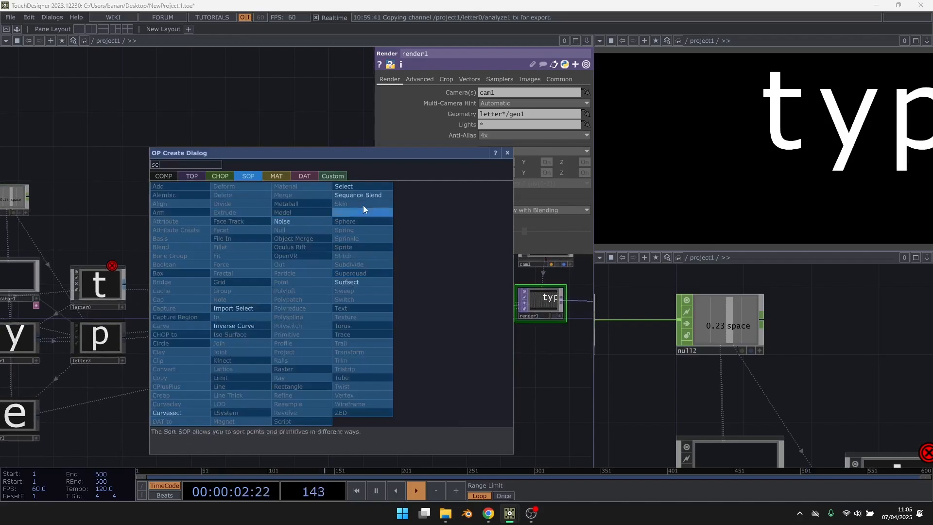
pyautogui.click(379, 187)
pyautogui.click(314, 302)
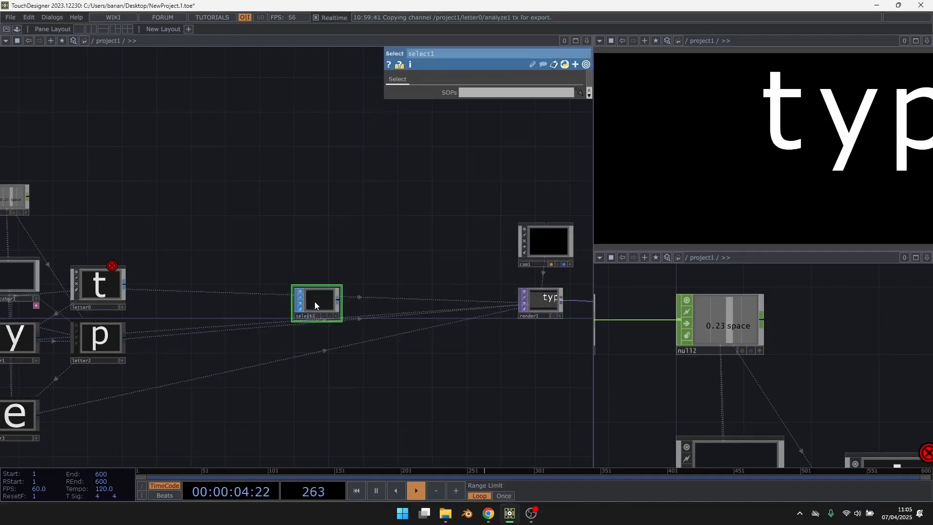
# Step: Reference letter0's out1 operator as the SOP source of select1
pyautogui.scroll(3, 243, 317)
pyautogui.moveTo(258, 317); pyautogui.dragTo(333, 306)
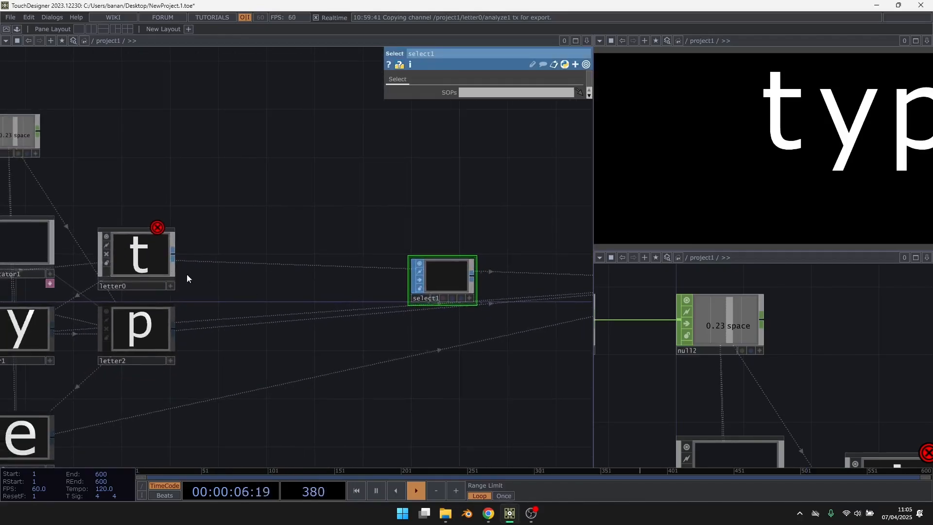
pyautogui.scroll(-4, 650, 339)
pyautogui.moveTo(729, 369); pyautogui.dragTo(690, 323)
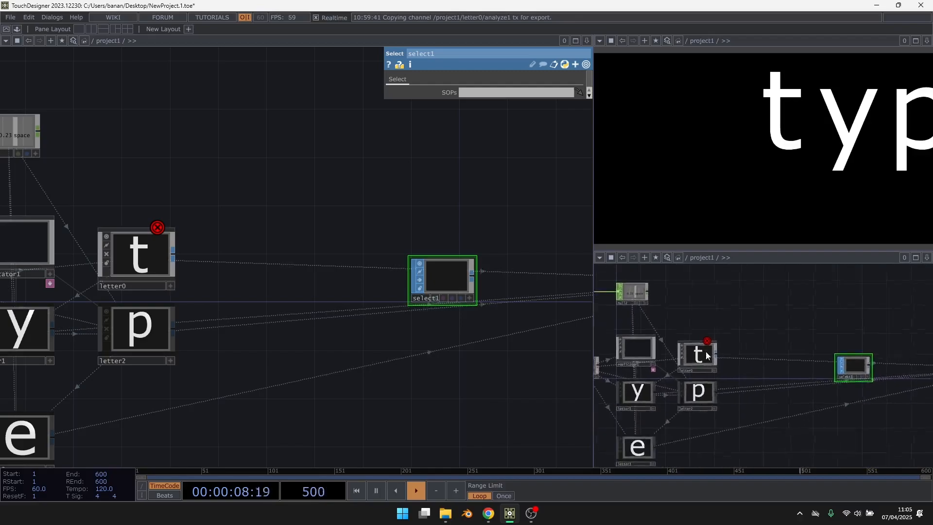
pyautogui.scroll(6, 706, 355)
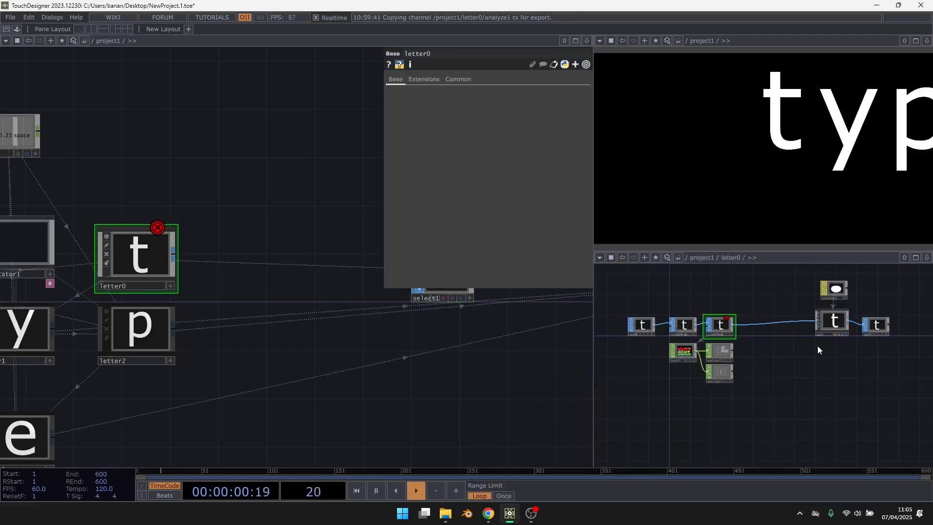
pyautogui.scroll(4, 885, 331)
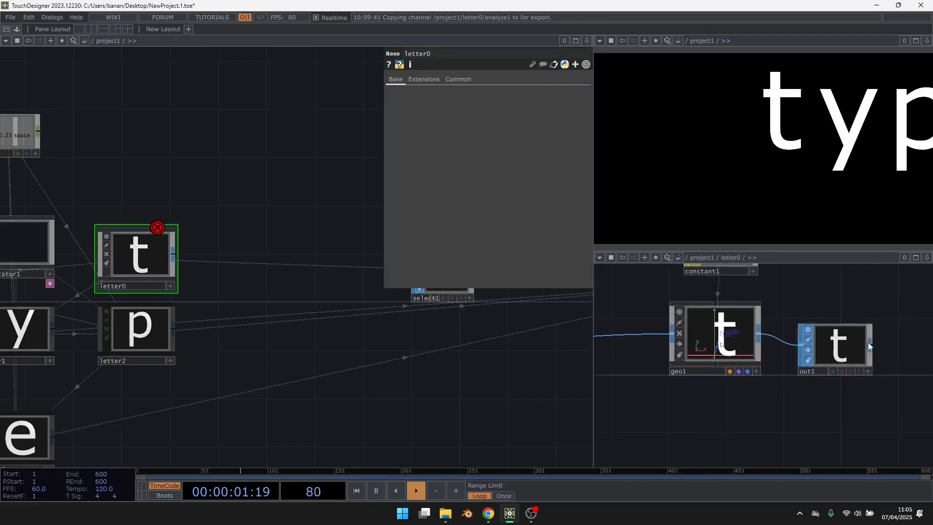
pyautogui.click(840, 356)
pyautogui.scroll(-3, 805, 370)
pyautogui.moveTo(826, 360); pyautogui.dragTo(337, 295)
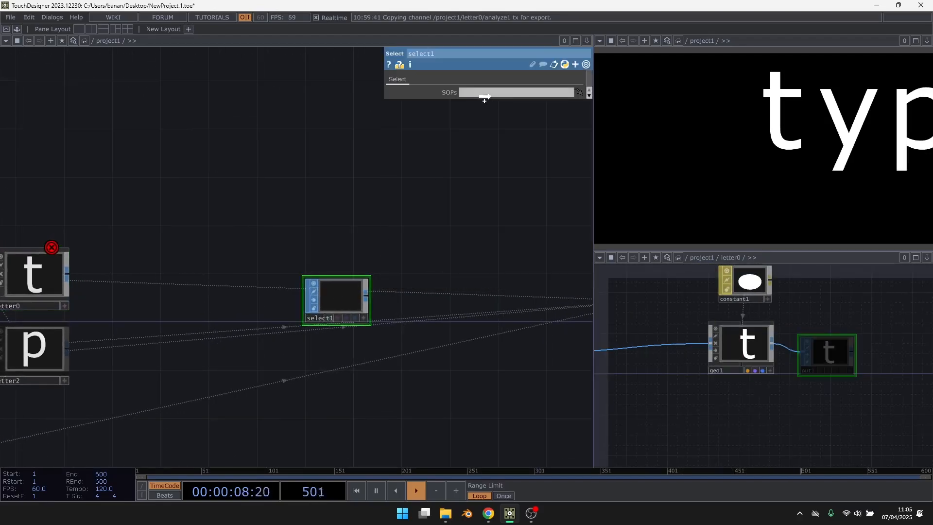
# Step: Change select1's SOPs reference to the wildcard path letter*/out1 so it gathers every letter
pyautogui.scroll(3, 322, 303)
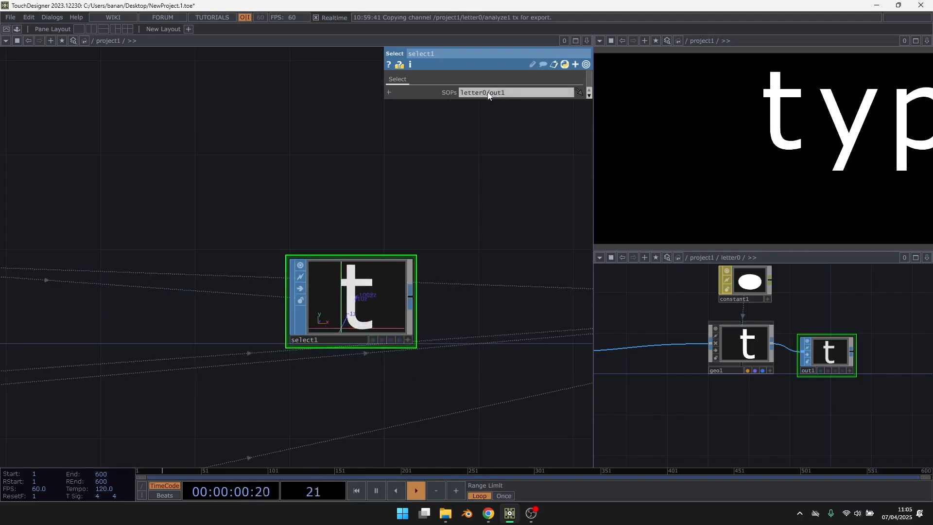
pyautogui.write('*')
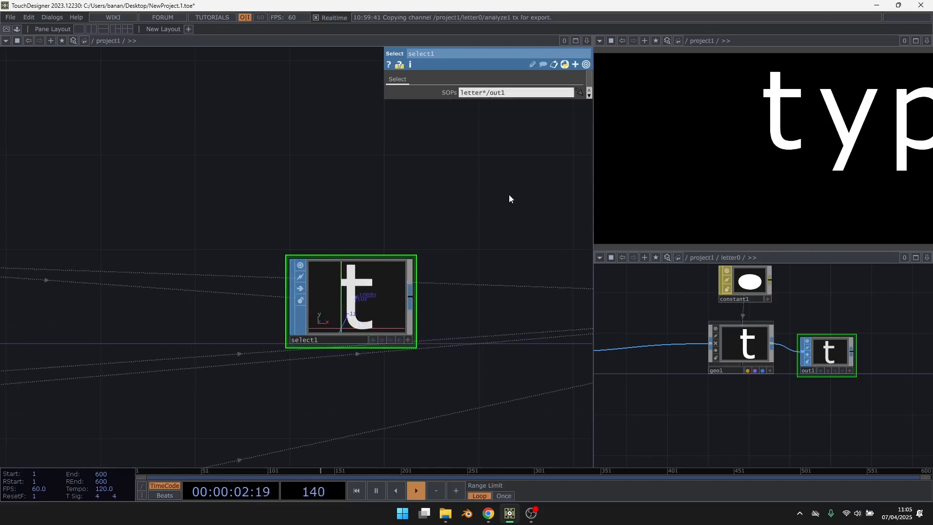
pyautogui.press('Return')
pyautogui.scroll(-1, 220, 300)
pyautogui.scroll(-2, 220, 301)
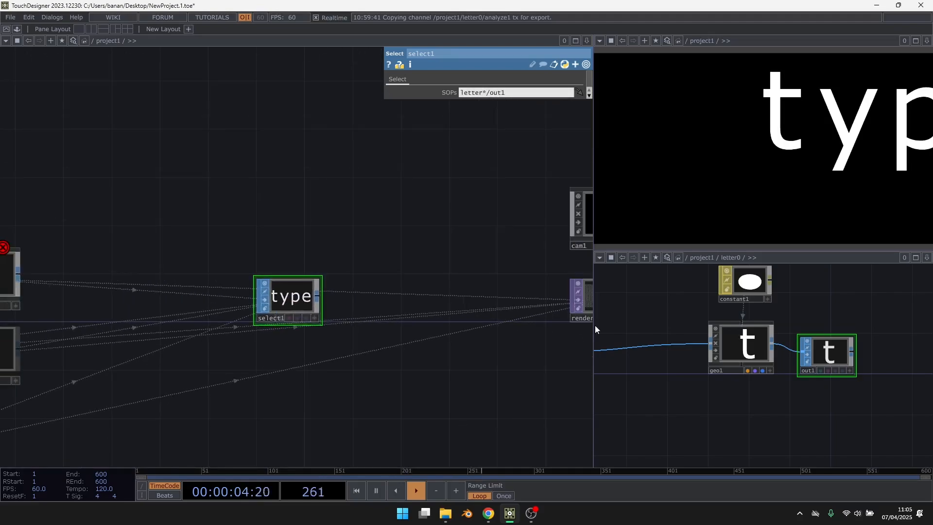
# Step: Add a Geometry COMP fed by select1's output
pyautogui.click(318, 299)
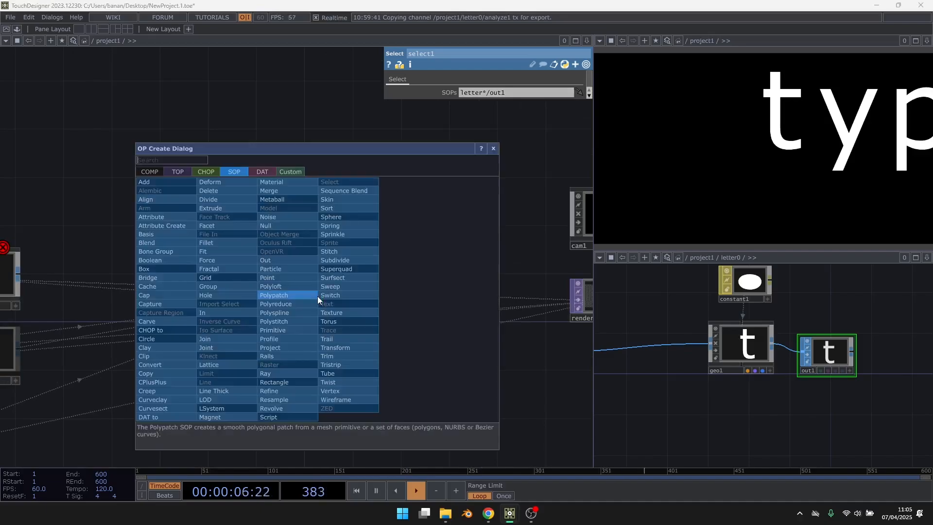
pyautogui.write('ge')
pyautogui.click(150, 171)
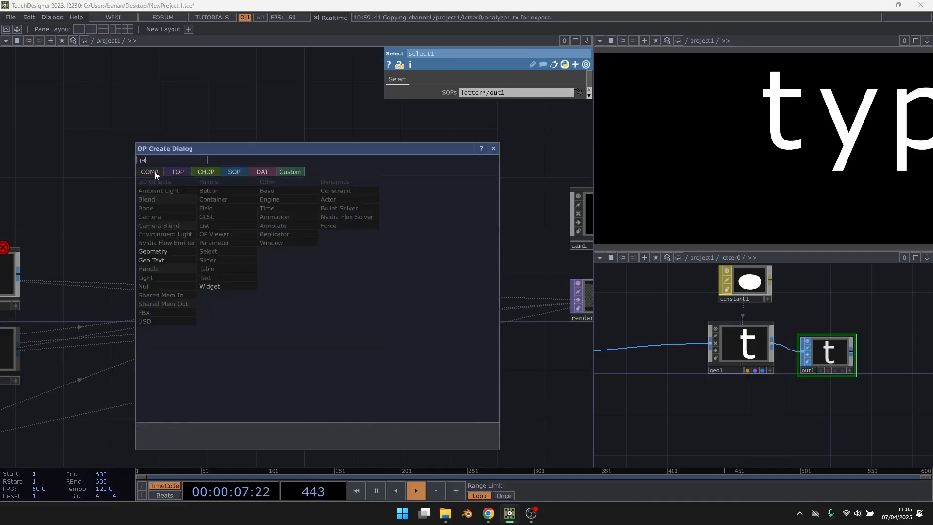
pyautogui.click(156, 249)
pyautogui.click(422, 292)
pyautogui.moveTo(208, 197); pyautogui.dragTo(66, 184)
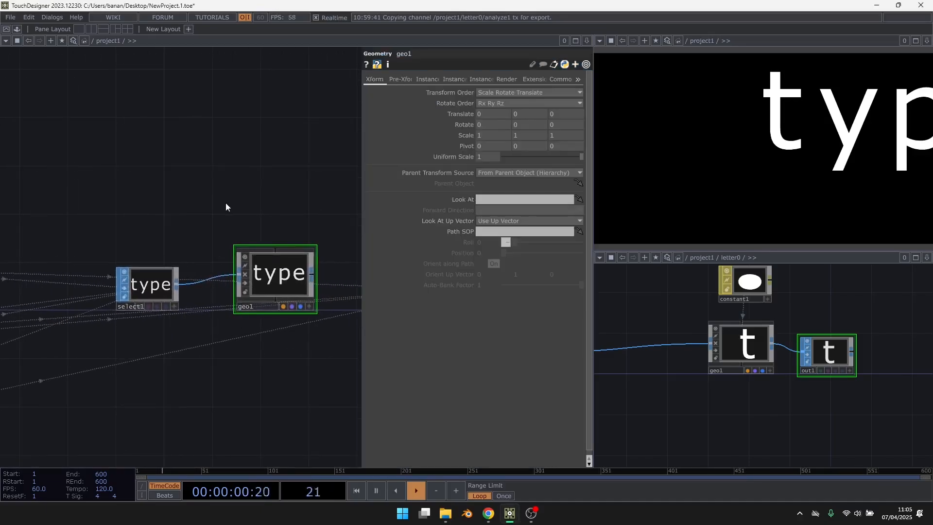
pyautogui.moveTo(294, 221); pyautogui.dragTo(245, 222)
pyautogui.moveTo(96, 222); pyautogui.dragTo(356, 222)
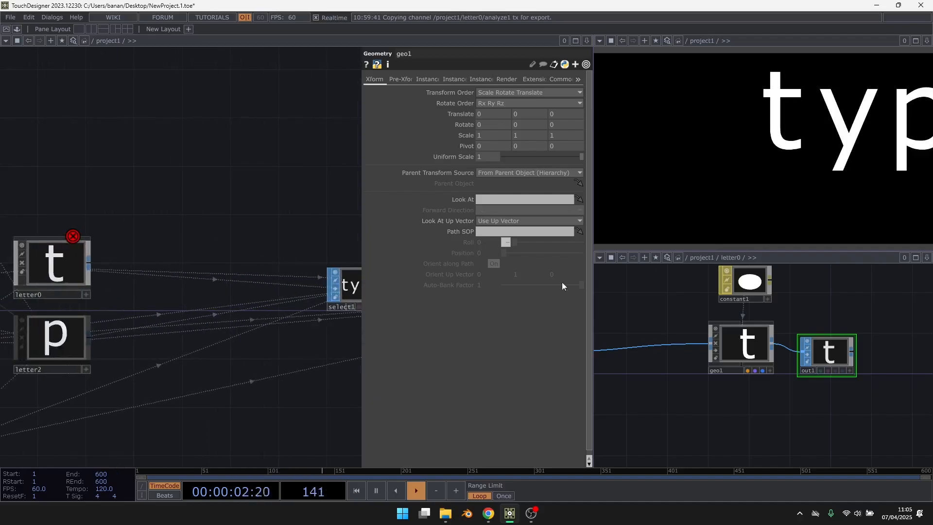
# Step: Delete the geo1 component and its constant1 material inside letter0
pyautogui.moveTo(744, 286); pyautogui.dragTo(744, 288, button='right')
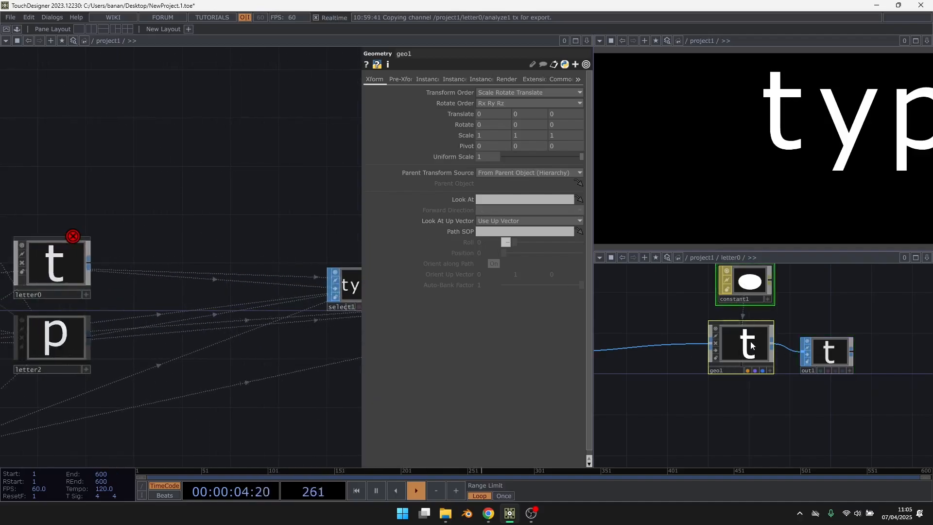
pyautogui.press('Delete')
pyautogui.scroll(-3, 777, 325)
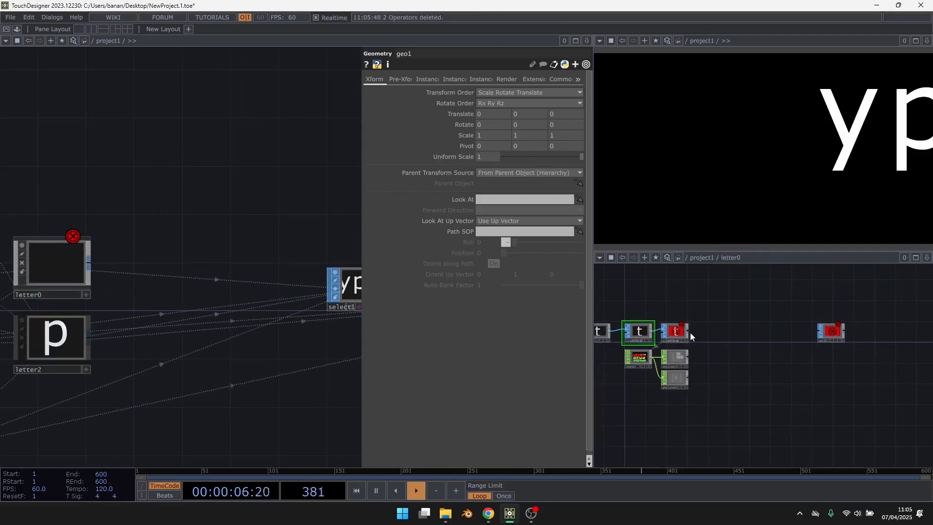
# Step: Recreate all of replicator1's letter operators from the simplified letter0 master
pyautogui.moveTo(88, 172); pyautogui.dragTo(266, 183)
pyautogui.click(107, 262)
pyautogui.click(494, 275)
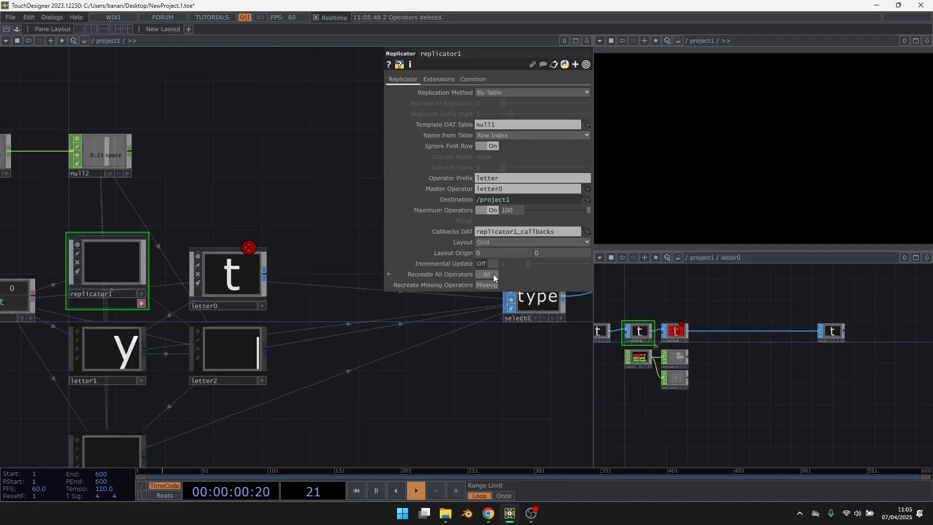
# Step: Set render1's Geometry parameter to * in place of the letter*/geo1 path
pyautogui.moveTo(187, 310); pyautogui.dragTo(77, 339)
pyautogui.moveTo(319, 375); pyautogui.dragTo(268, 362)
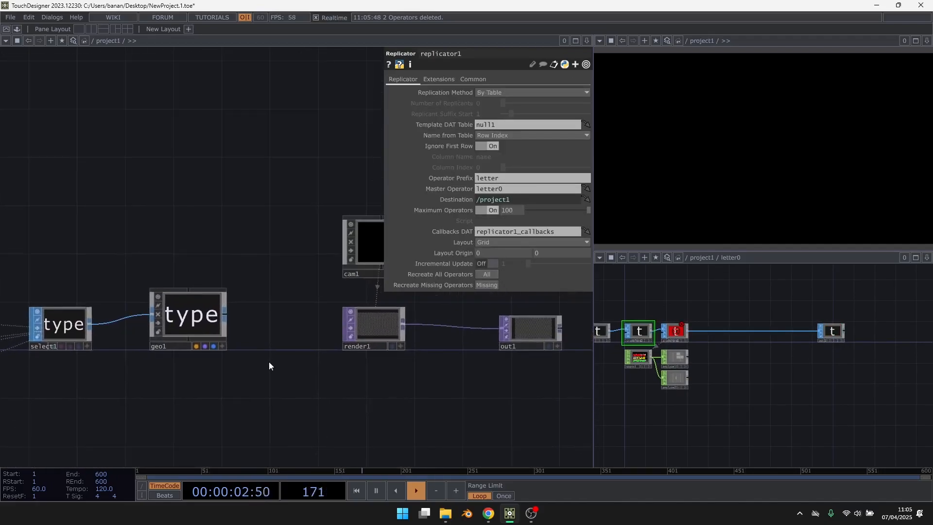
pyautogui.click(364, 333)
pyautogui.click(535, 115)
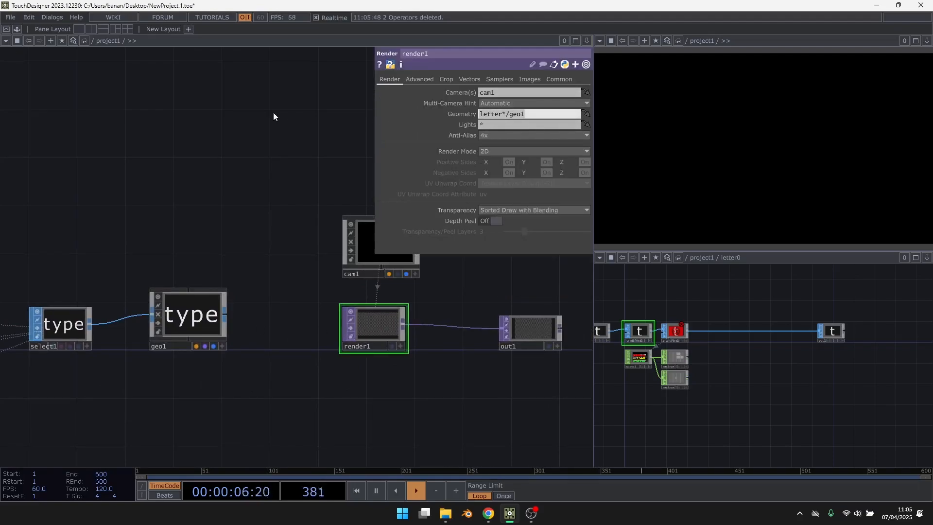
pyautogui.press('Return')
# Step: Create a Constant material, assign it to project1's geo1 and place it just above that component
pyautogui.moveTo(206, 351); pyautogui.dragTo(259, 339)
pyautogui.press('Tab')
pyautogui.click(208, 98)
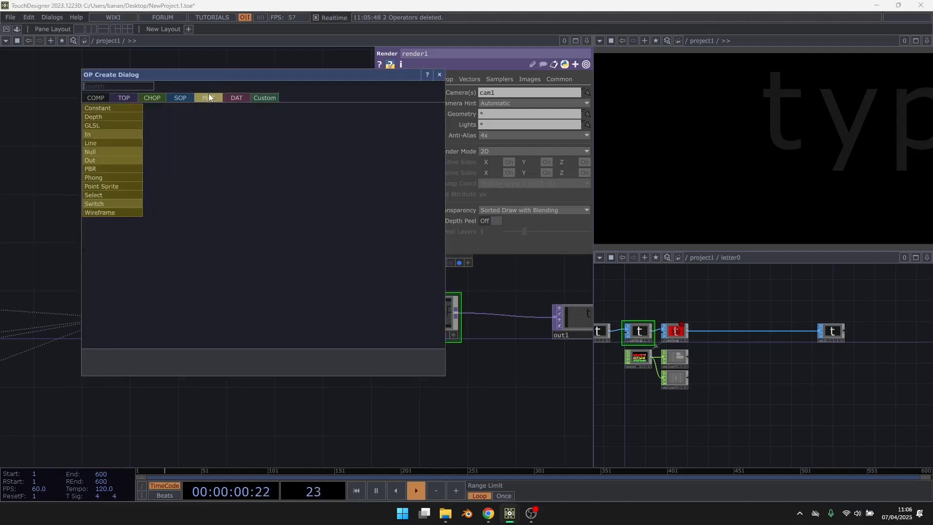
pyautogui.click(111, 117)
pyautogui.click(229, 222)
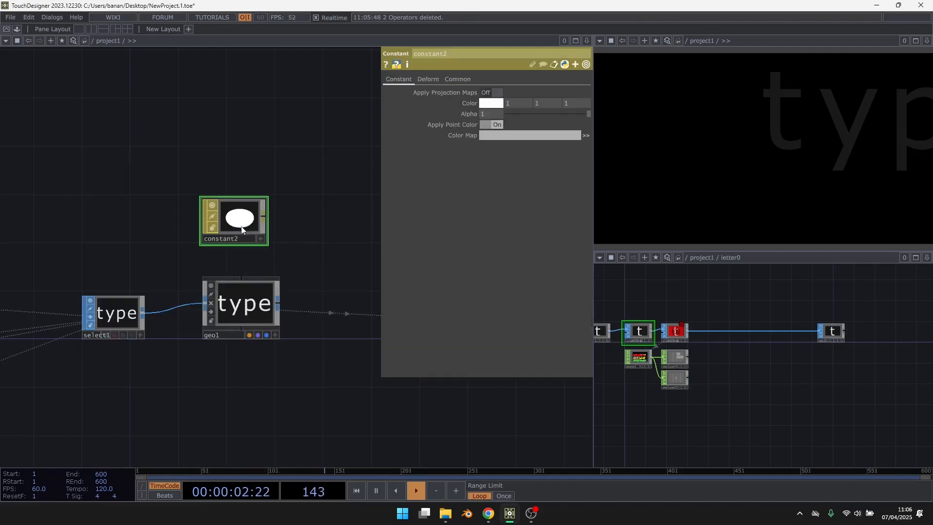
pyautogui.moveTo(242, 228); pyautogui.dragTo(248, 289)
pyautogui.click(246, 293)
pyautogui.moveTo(234, 223); pyautogui.dragTo(245, 247)
# Step: Move constant2, geo1, cam1, render1 and the output operator together farther from select1
pyautogui.scroll(-3, 239, 264)
pyautogui.moveTo(492, 395); pyautogui.dragTo(395, 378)
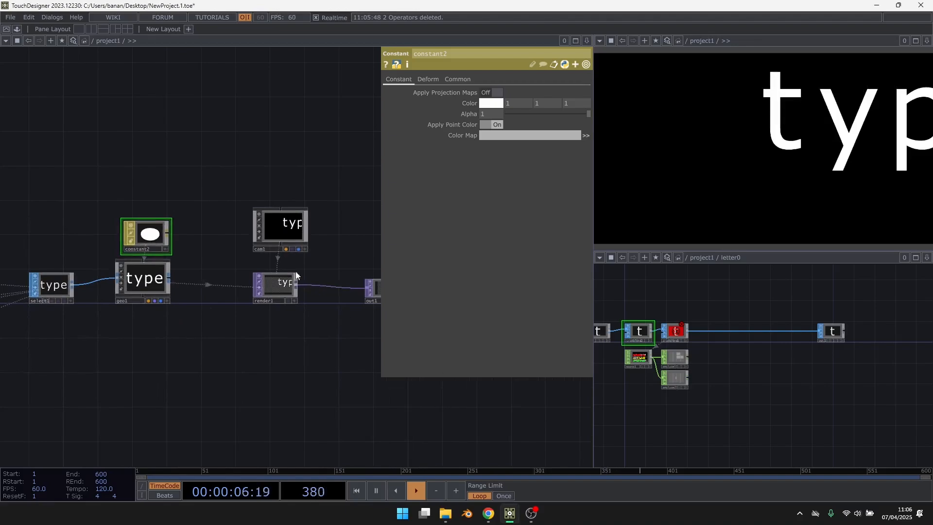
pyautogui.moveTo(455, 421); pyautogui.dragTo(160, 163, button='right')
pyautogui.moveTo(158, 274); pyautogui.dragTo(227, 278)
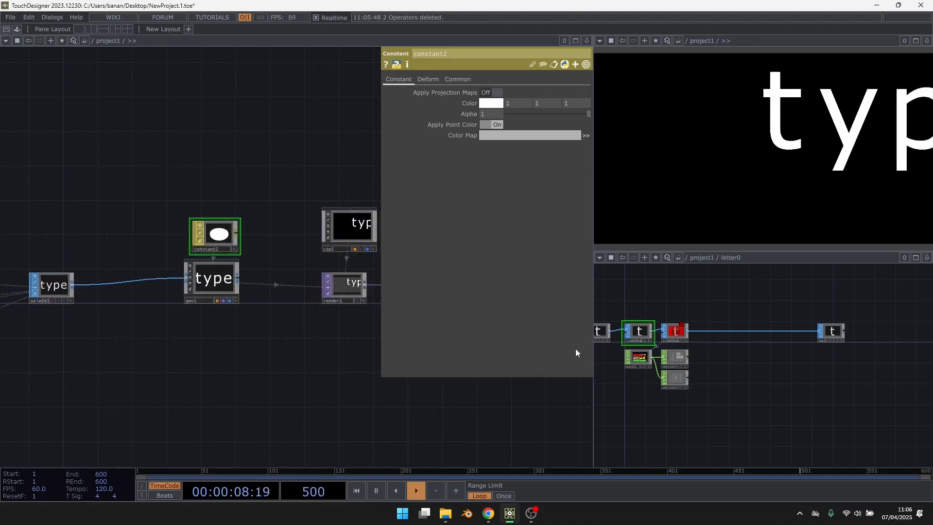
# Step: Widen the pane showing the project1 network and bring select1 and geo1 into it
pyautogui.moveTo(593, 393); pyautogui.dragTo(659, 395)
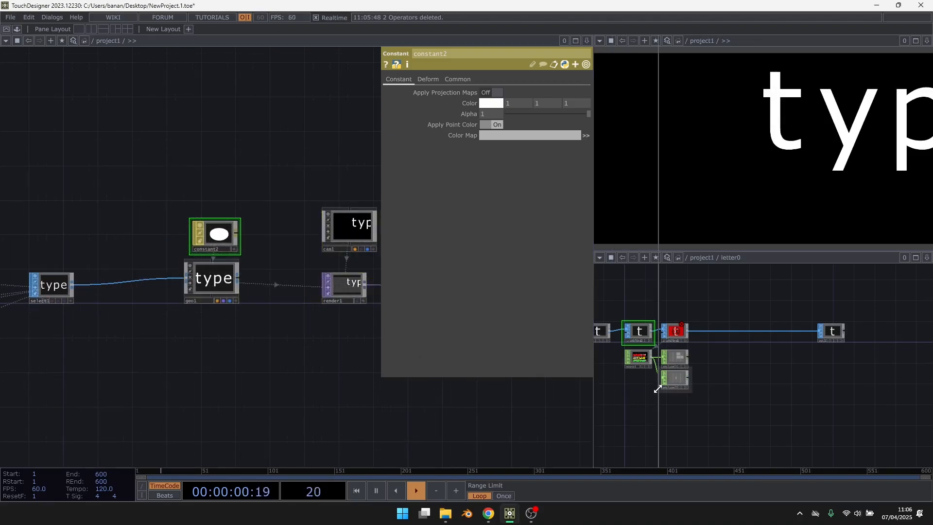
pyautogui.moveTo(19, 235); pyautogui.dragTo(144, 222)
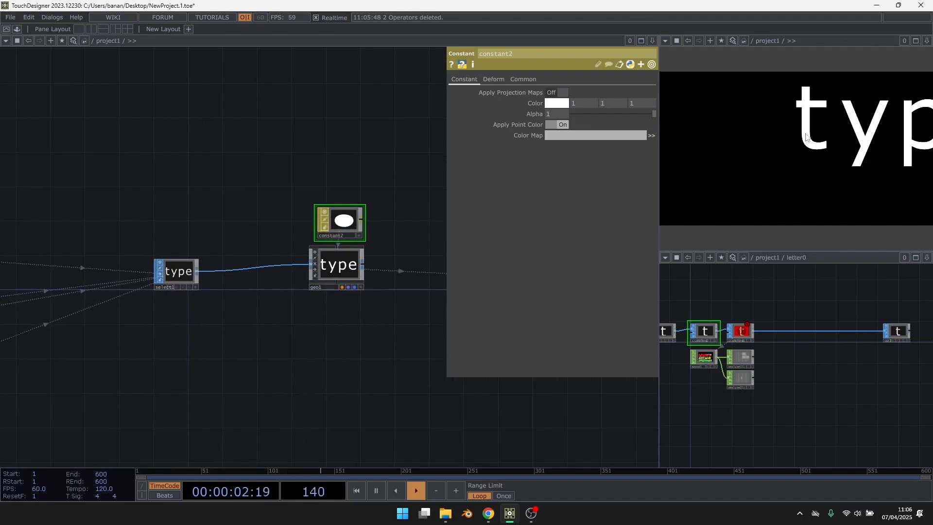
pyautogui.scroll(5, 178, 256)
pyautogui.scroll(-1, 162, 306)
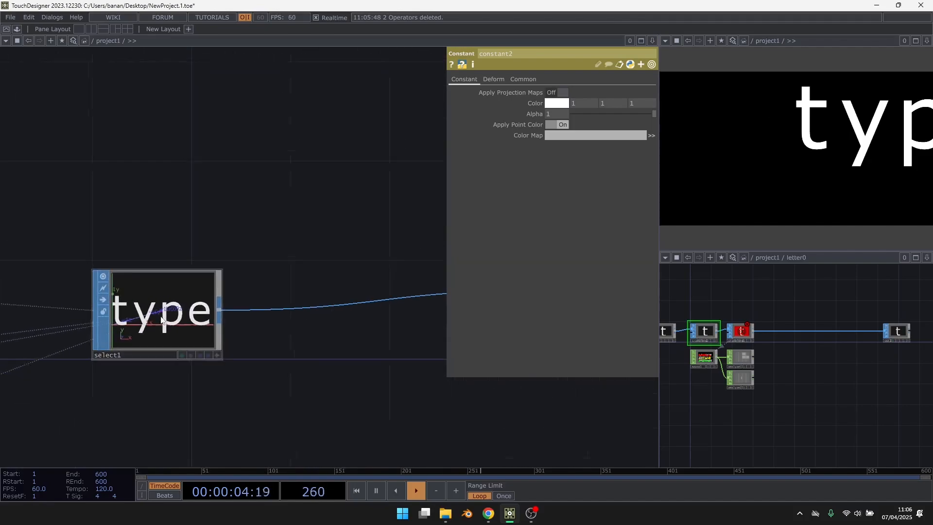
pyautogui.scroll(-3, 160, 311)
pyautogui.press('Tab')
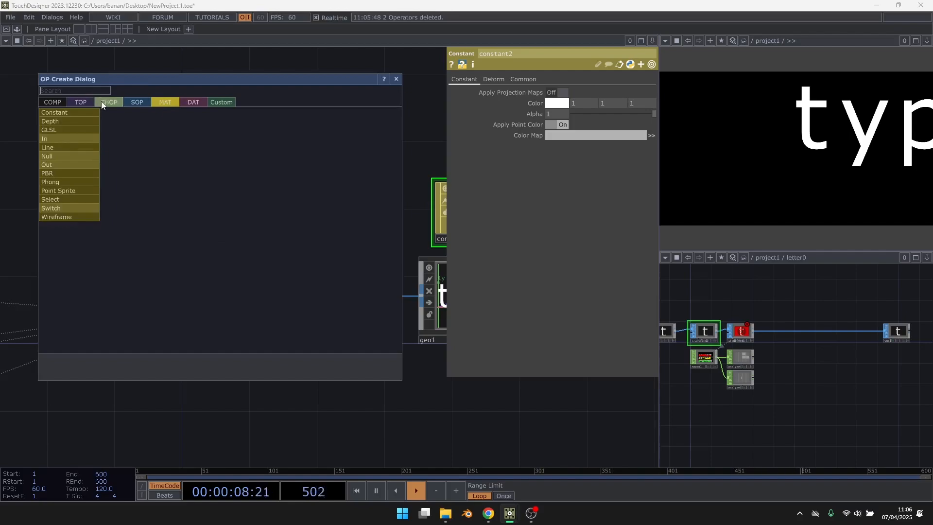
pyautogui.click(109, 102)
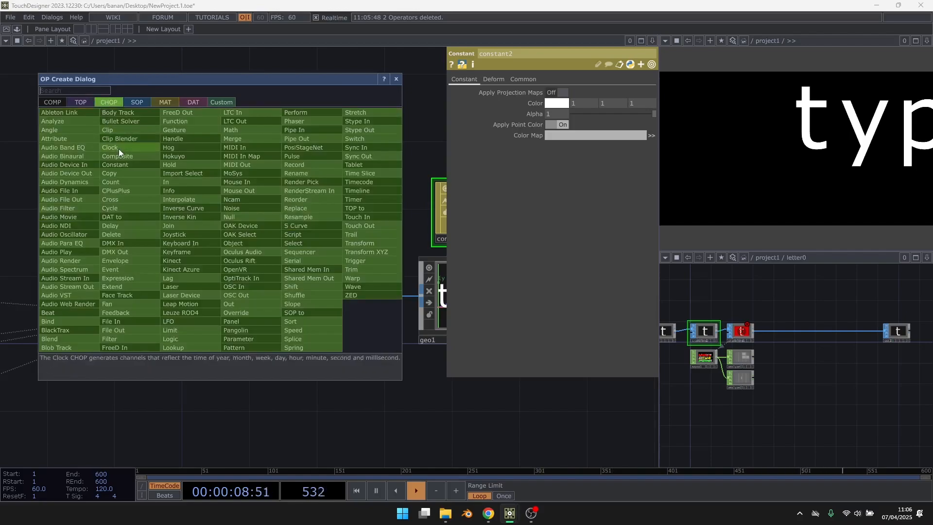
pyautogui.click(2, 266)
# Step: Convert select1's geometry with a SOP to CHOP placed above select1
pyautogui.rightClick(206, 310)
pyautogui.click(94, 181)
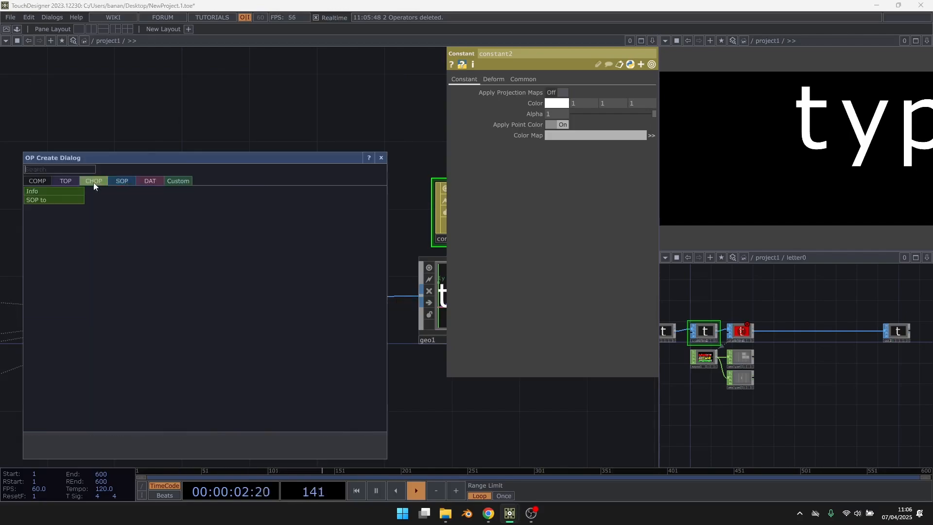
pyautogui.click(54, 200)
pyautogui.click(155, 181)
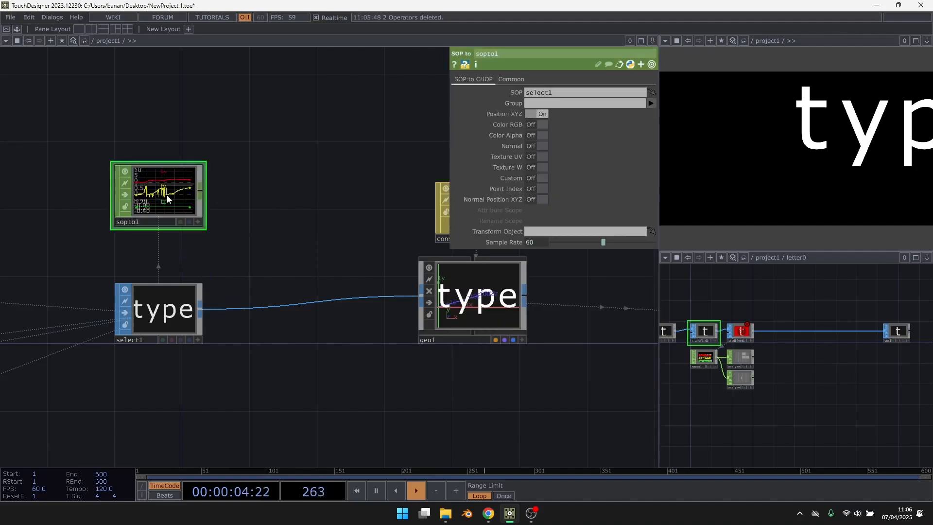
# Step: Add an Analyze CHOP connected to the output of sopto1
pyautogui.rightClick(204, 194)
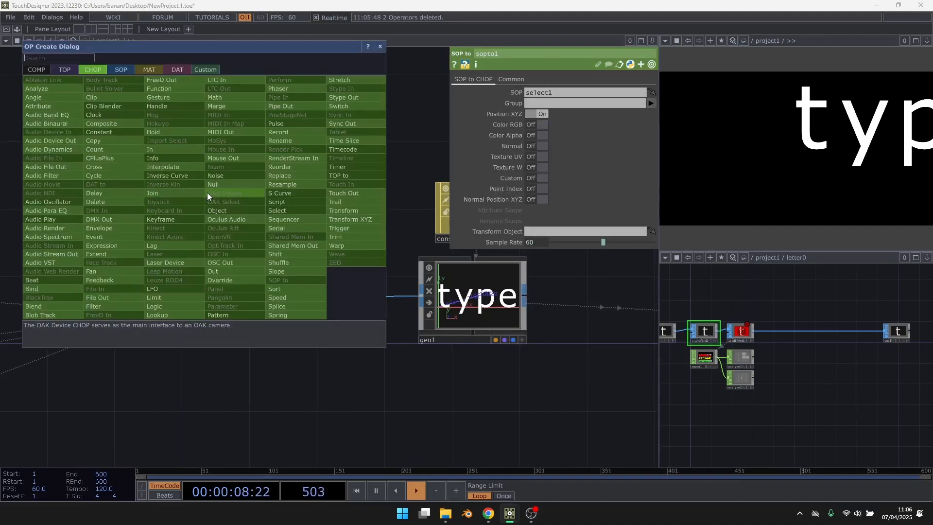
pyautogui.write('m')
pyautogui.hotkey('ctrl', 'a')
pyautogui.write('anal')
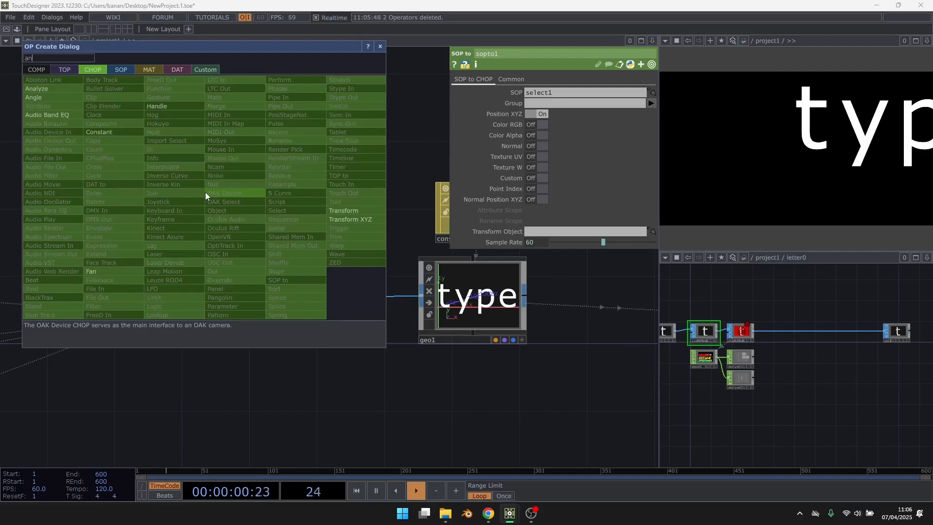
pyautogui.click(66, 86)
pyautogui.click(256, 194)
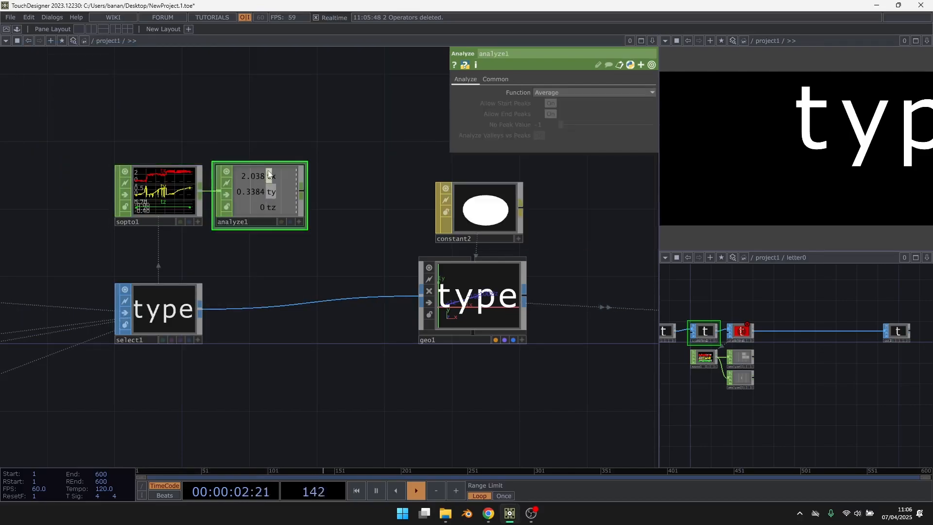
# Step: Set analyze1's function to Maximum
pyautogui.scroll(2, 246, 147)
pyautogui.click(637, 92)
pyautogui.click(574, 112)
# Step: Insert a Transform SOP on the connection between select1 and geo1
pyautogui.scroll(-5, 264, 241)
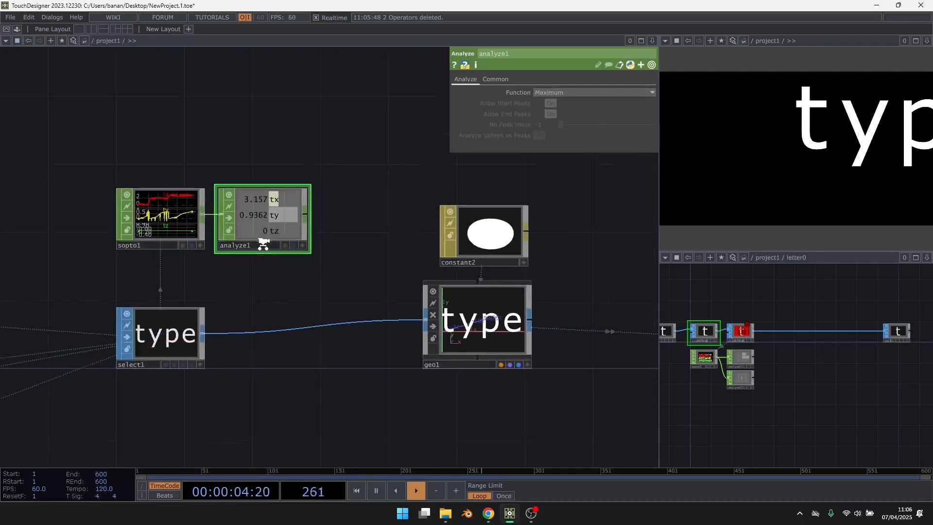
pyautogui.click(444, 314)
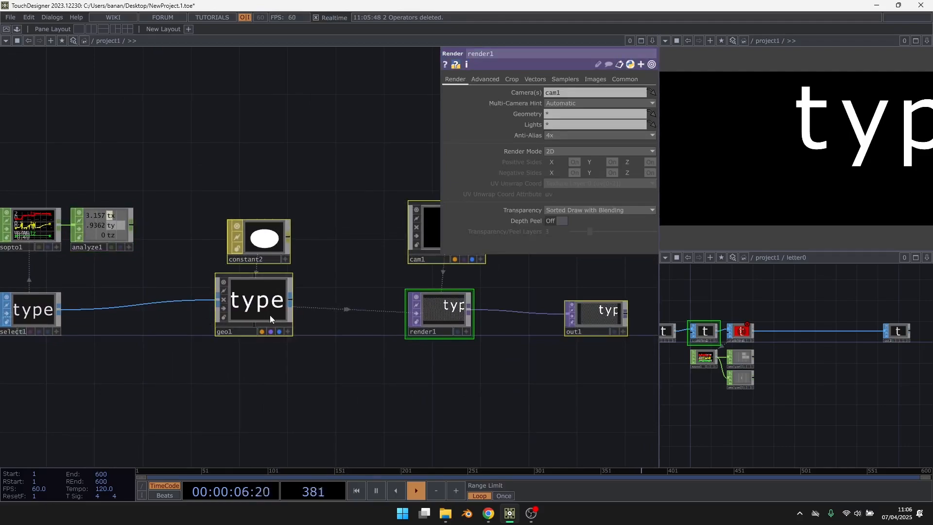
pyautogui.moveTo(270, 315); pyautogui.dragTo(366, 315)
pyautogui.moveTo(149, 383); pyautogui.dragTo(375, 368)
pyautogui.scroll(2, 380, 308)
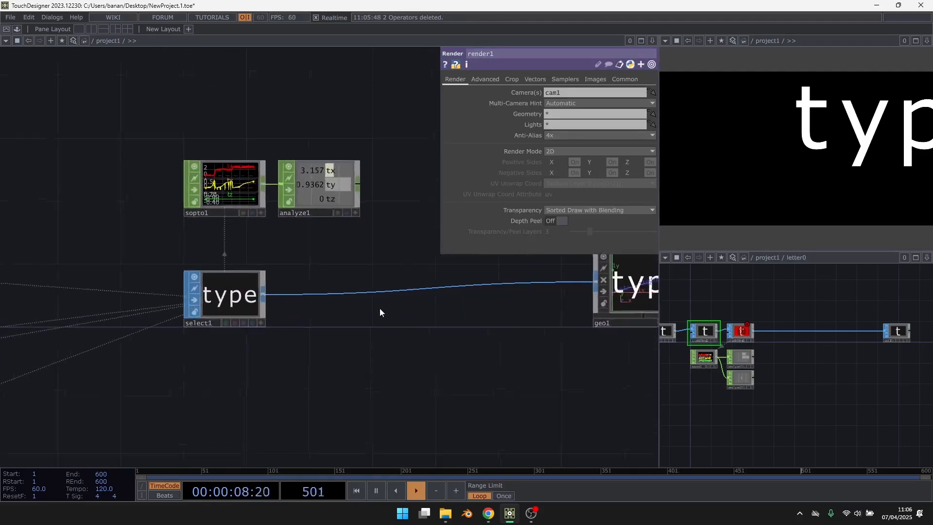
pyautogui.scroll(1, 380, 308)
pyautogui.rightClick(371, 292)
pyautogui.click(367, 290)
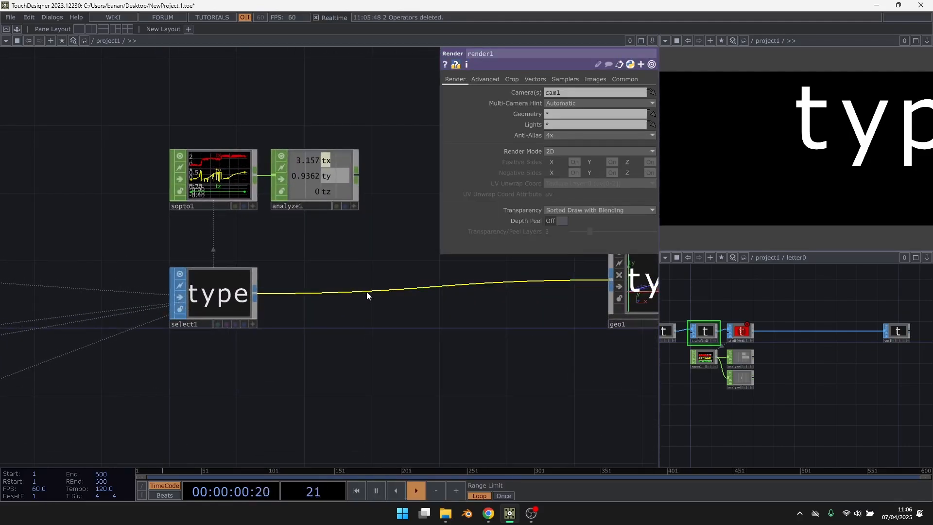
pyautogui.rightClick(367, 291)
pyautogui.click(395, 284)
pyautogui.click(432, 339)
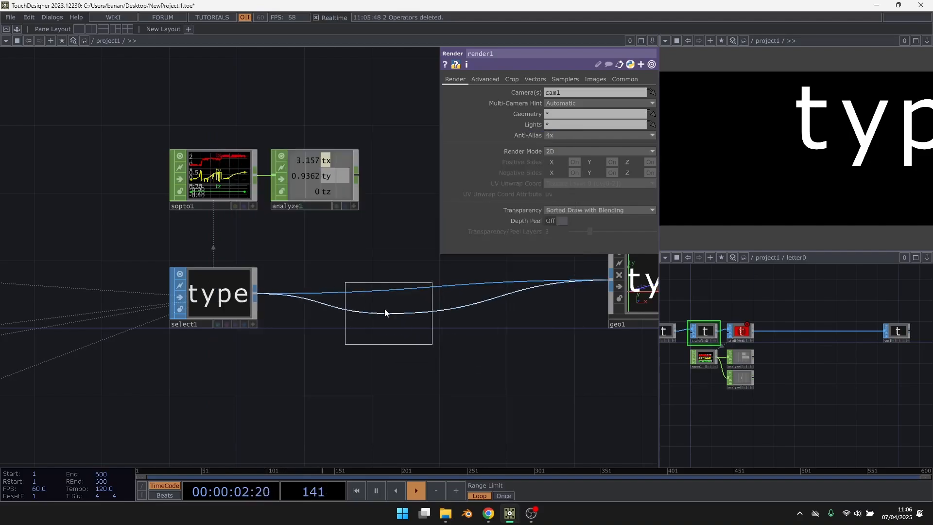
pyautogui.click(384, 311)
pyautogui.scroll(3, 332, 199)
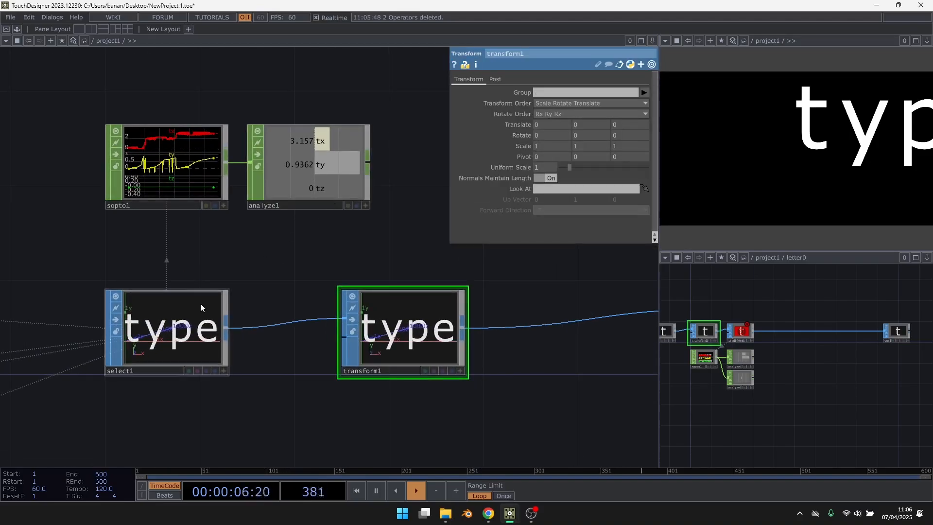
# Step: Move sopto1 and analyze1 together further above select1
pyautogui.moveTo(249, 231); pyautogui.dragTo(268, 270)
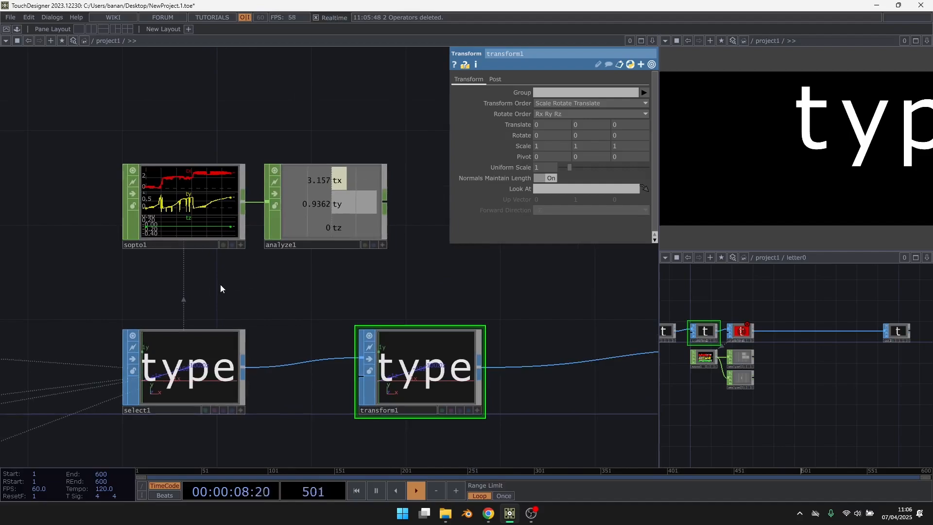
pyautogui.moveTo(199, 283); pyautogui.dragTo(404, 144)
pyautogui.moveTo(308, 185); pyautogui.dragTo(299, 113)
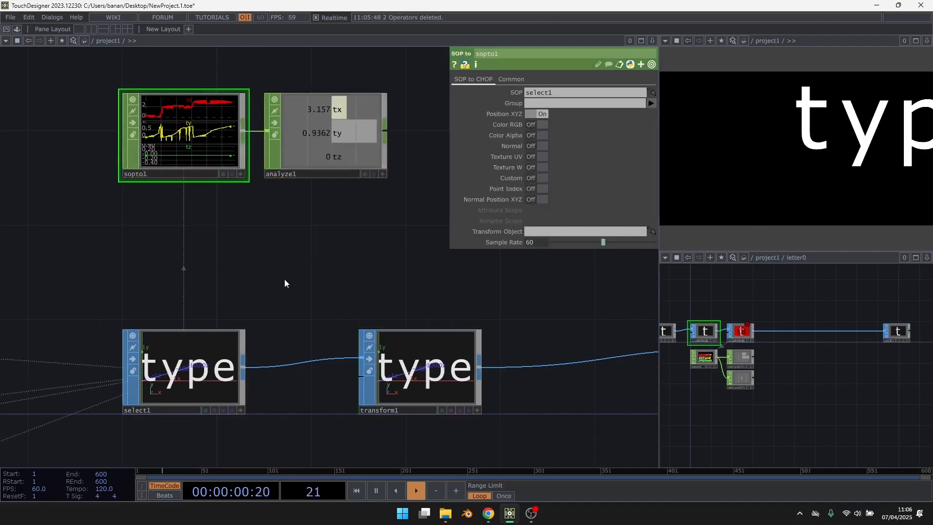
pyautogui.moveTo(284, 284); pyautogui.dragTo(214, 256)
# Step: Centre the word horizontally by setting transform1's Post Translate X to Origin, from the input's Center
pyautogui.click(407, 383)
pyautogui.scroll(3, 406, 383)
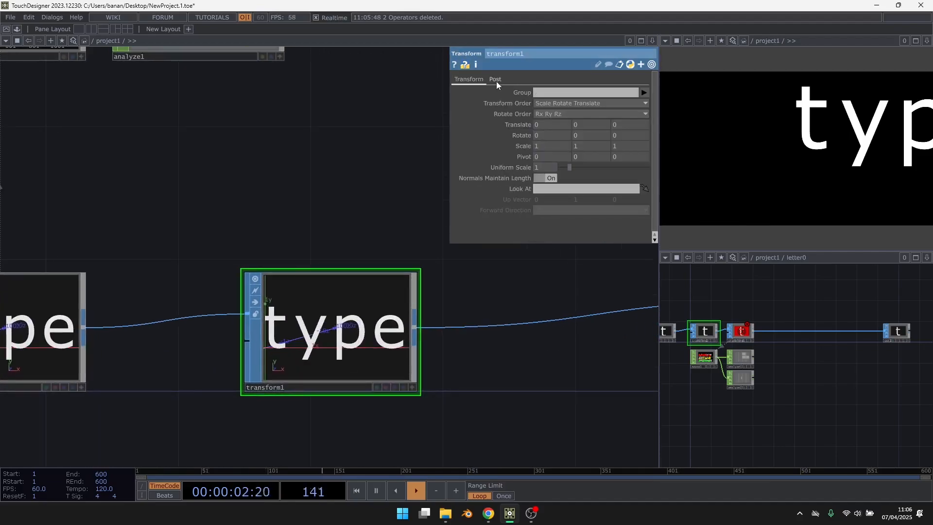
pyautogui.click(497, 79)
pyautogui.click(548, 103)
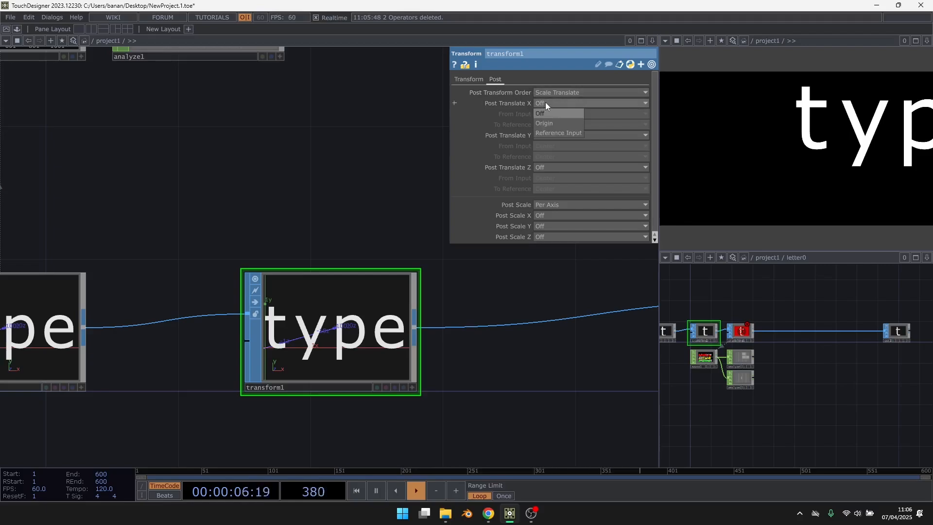
pyautogui.click(547, 113)
pyautogui.click(550, 124)
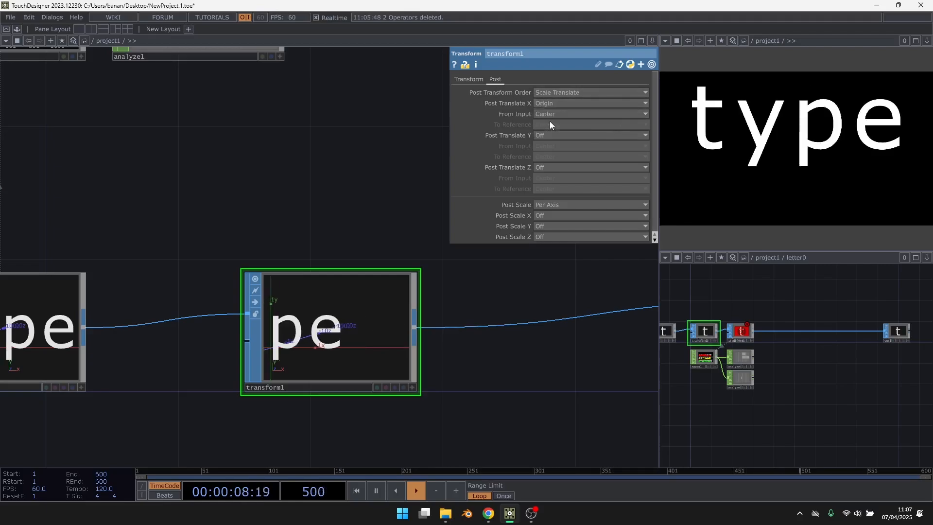
pyautogui.scroll(-2, 257, 264)
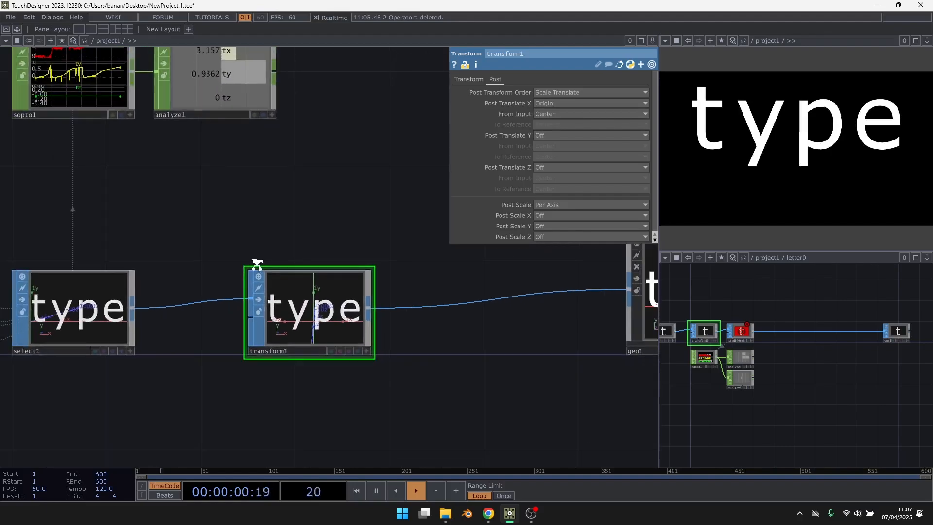
# Step: Set the Y translate of transform1 to -0.5
pyautogui.scroll(2, 257, 264)
pyautogui.click(477, 79)
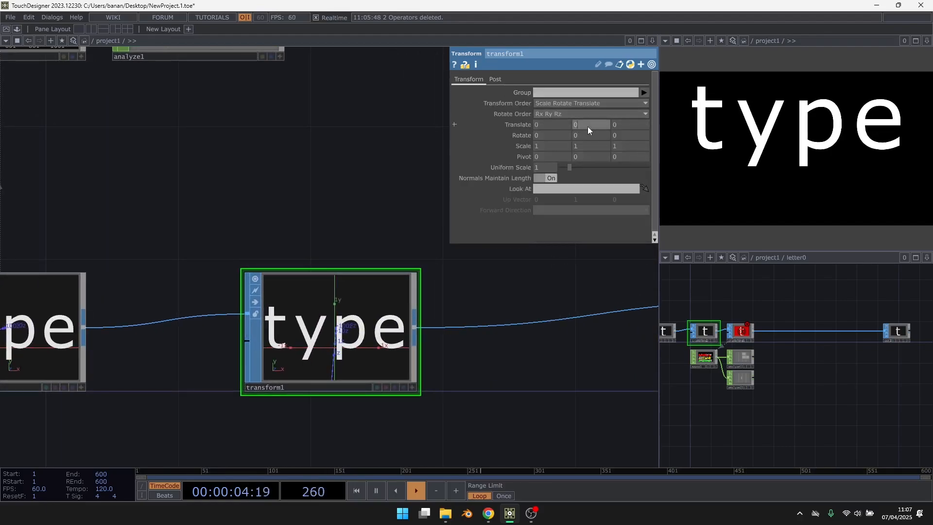
pyautogui.press('Return')
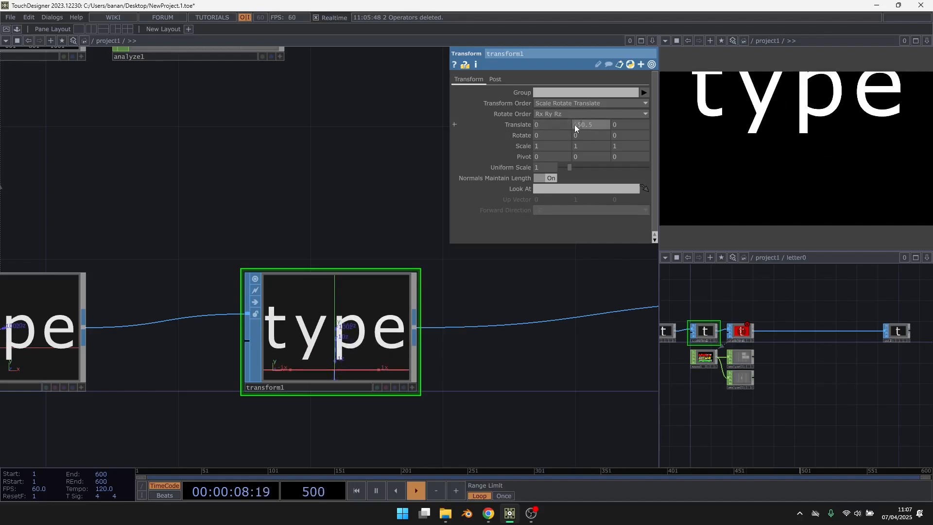
pyautogui.press('BackSpace')
pyautogui.press('Return')
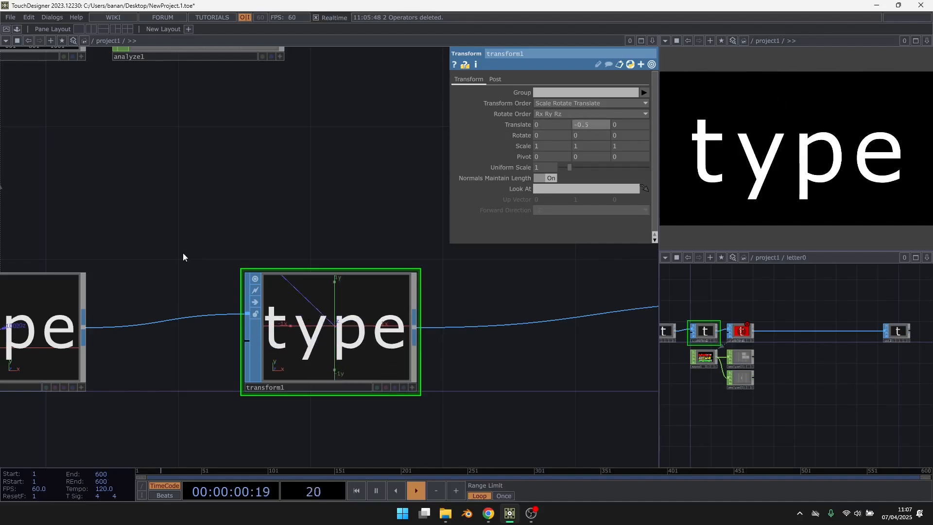
# Step: Delete the sopto1 and analyze1 operators above select1
pyautogui.scroll(-5, 183, 253)
pyautogui.scroll(3, 97, 213)
pyautogui.moveTo(107, 146); pyautogui.dragTo(262, 207)
pyautogui.press('Delete')
# Step: Set the space value in constant1 to 0.14
pyautogui.scroll(-4, 475, 311)
pyautogui.scroll(5, 58, 284)
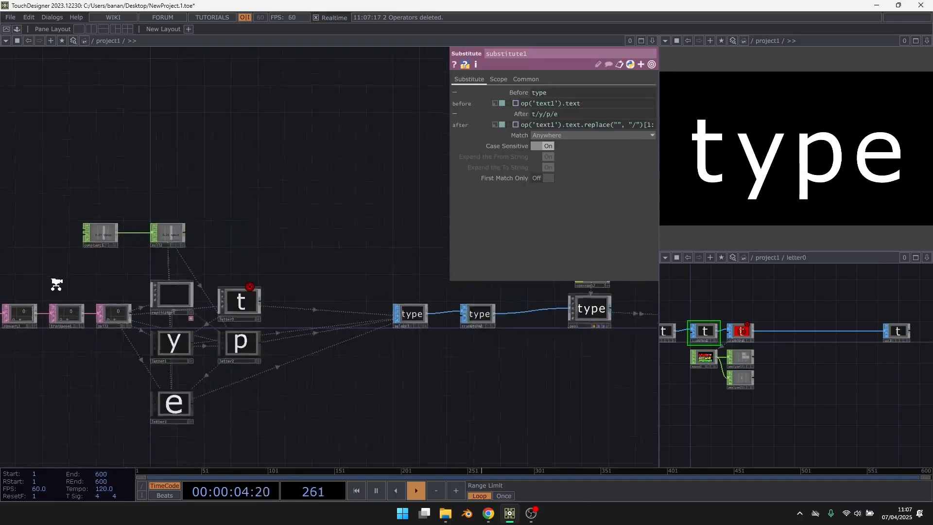
pyautogui.click(129, 205)
pyautogui.moveTo(626, 103)
pyautogui.mouseDown()
pyautogui.moveTo(634, 103)
pyautogui.moveTo(618, 103)
pyautogui.moveTo(635, 104)
pyautogui.moveTo(618, 104)
pyautogui.moveTo(642, 109)
pyautogui.moveTo(621, 108)
pyautogui.mouseUp()
pyautogui.scroll(-4, 173, 170)
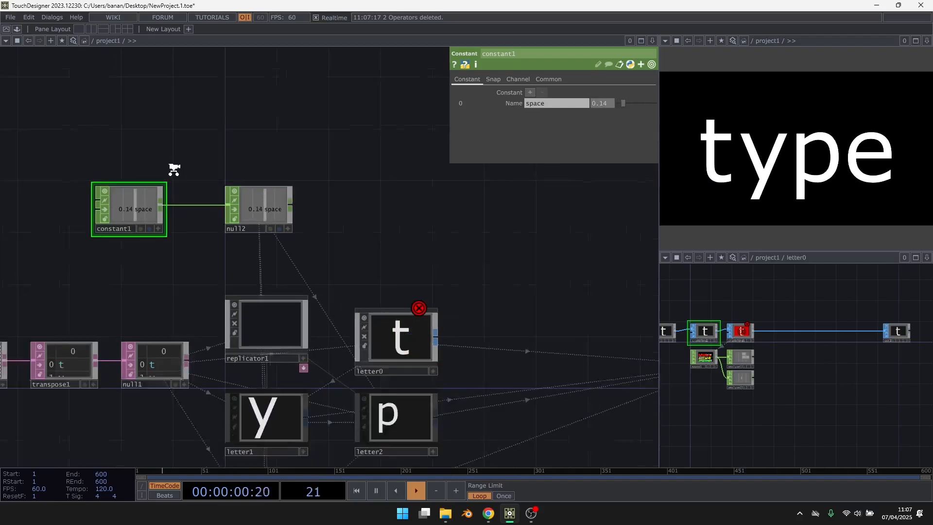
# Step: Review the network from the text1 chain through the letter components to select1, transform1 and geo1
pyautogui.moveTo(557, 313); pyautogui.dragTo(313, 327)
pyautogui.scroll(1, 617, 252)
pyautogui.scroll(2, 617, 252)
pyautogui.moveTo(554, 252); pyautogui.dragTo(431, 248)
pyautogui.moveTo(314, 324); pyautogui.dragTo(552, 309)
pyautogui.moveTo(497, 338); pyautogui.dragTo(447, 201, button='right')
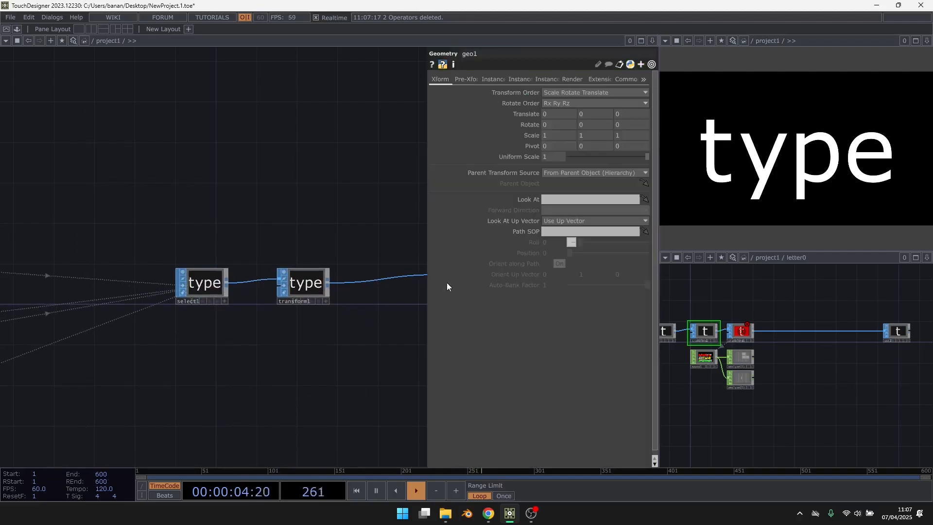
pyautogui.moveTo(345, 287); pyautogui.dragTo(283, 298)
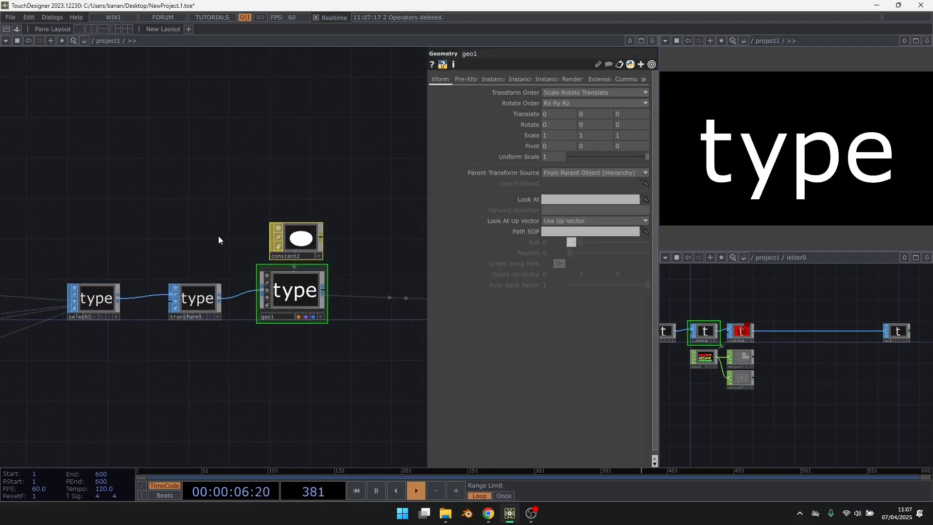
pyautogui.scroll(-3, 250, 278)
pyautogui.moveTo(155, 336); pyautogui.dragTo(351, 287)
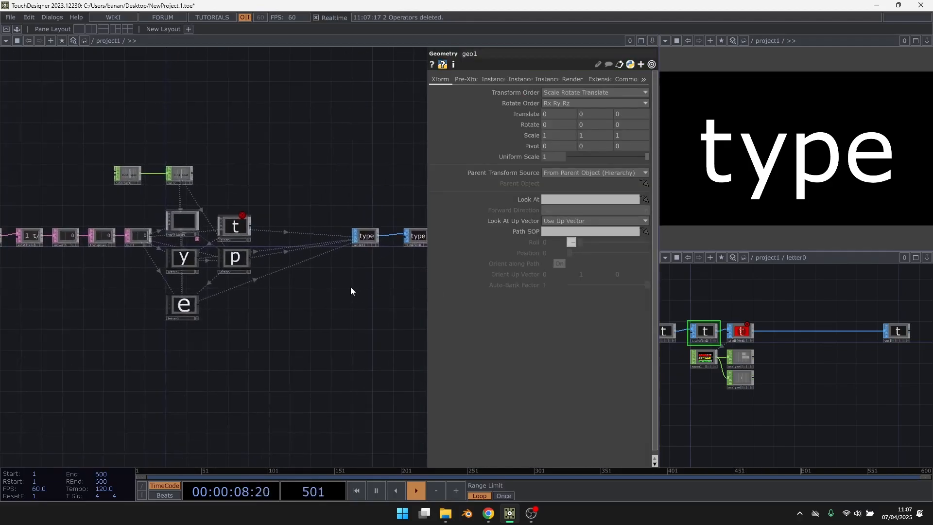
pyautogui.scroll(3, 160, 241)
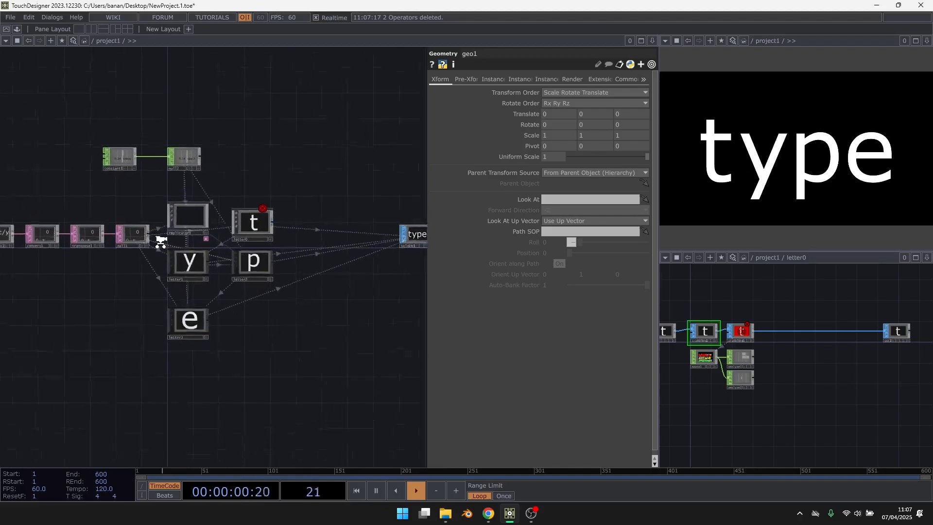
pyautogui.moveTo(181, 201); pyautogui.dragTo(354, 283)
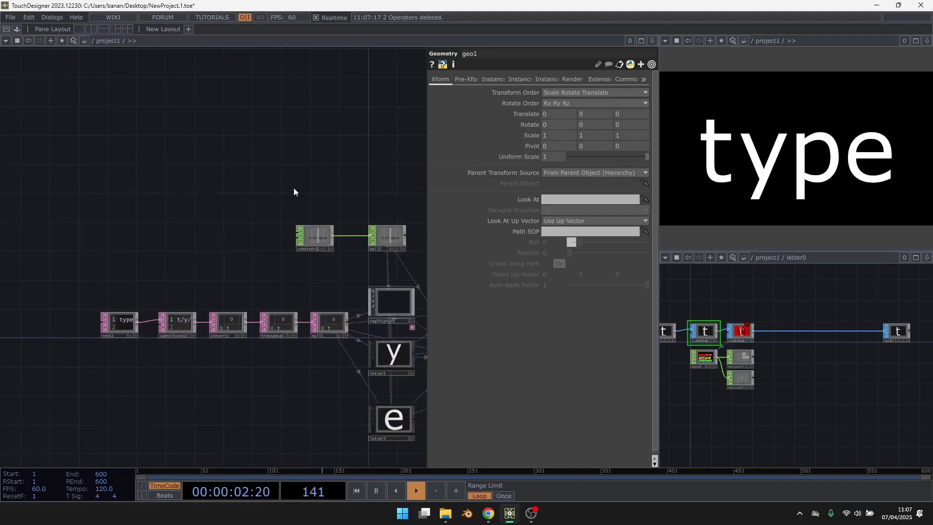
# Step: Add a Pattern CHOP in the empty area above the text DAT chain
pyautogui.moveTo(210, 168); pyautogui.dragTo(181, 191)
pyautogui.press('Tab')
pyautogui.write('pa')
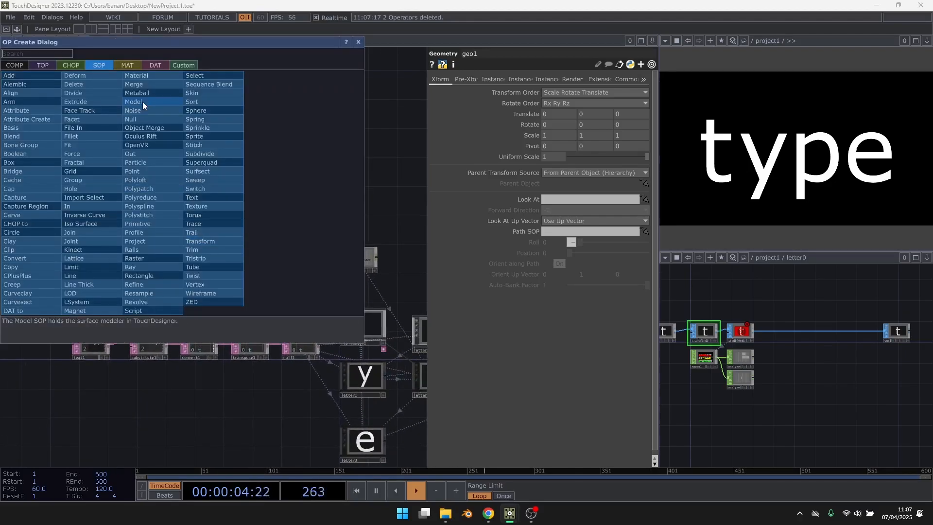
pyautogui.write('t')
pyautogui.click(76, 66)
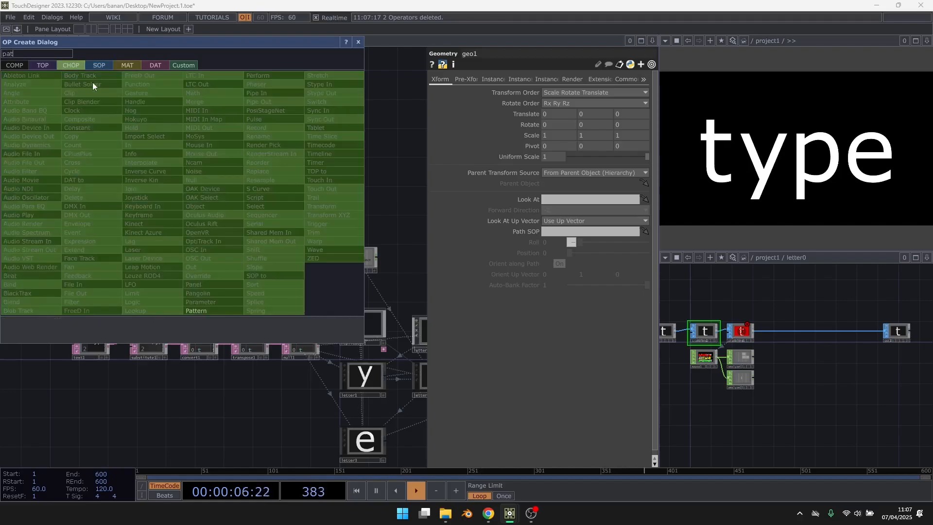
pyautogui.click(202, 310)
pyautogui.click(214, 173)
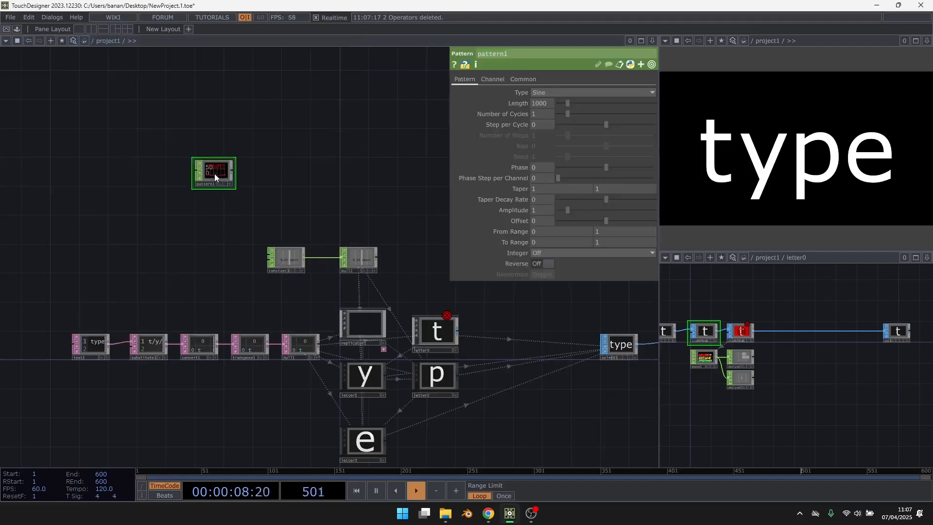
pyautogui.scroll(5, 201, 152)
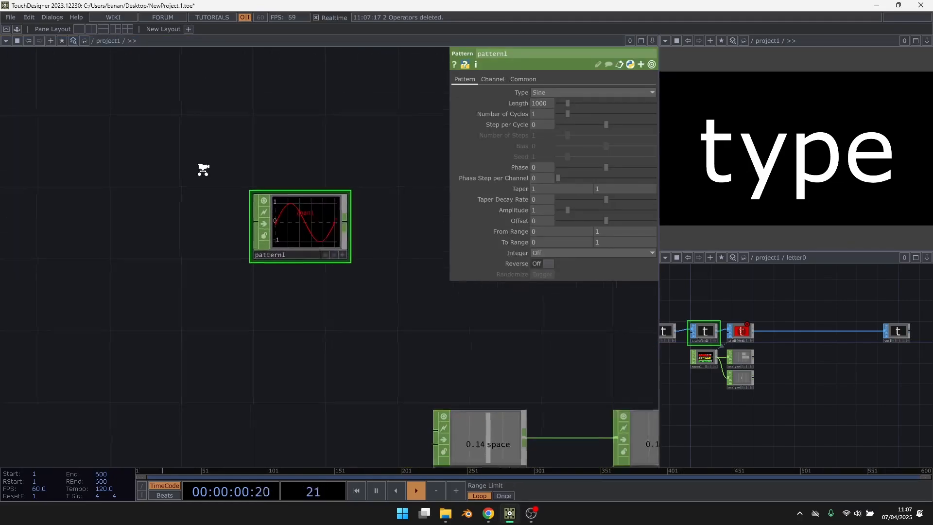
# Step: Add an LFO CHOP beside pattern1 and set its type to Ramp
pyautogui.press('Tab')
pyautogui.click(156, 294)
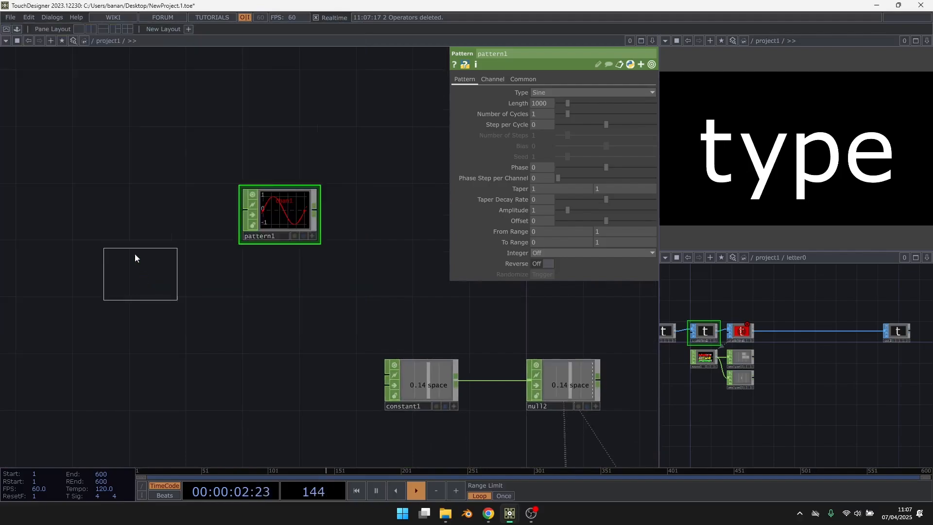
pyautogui.click(96, 213)
pyautogui.scroll(3, 136, 188)
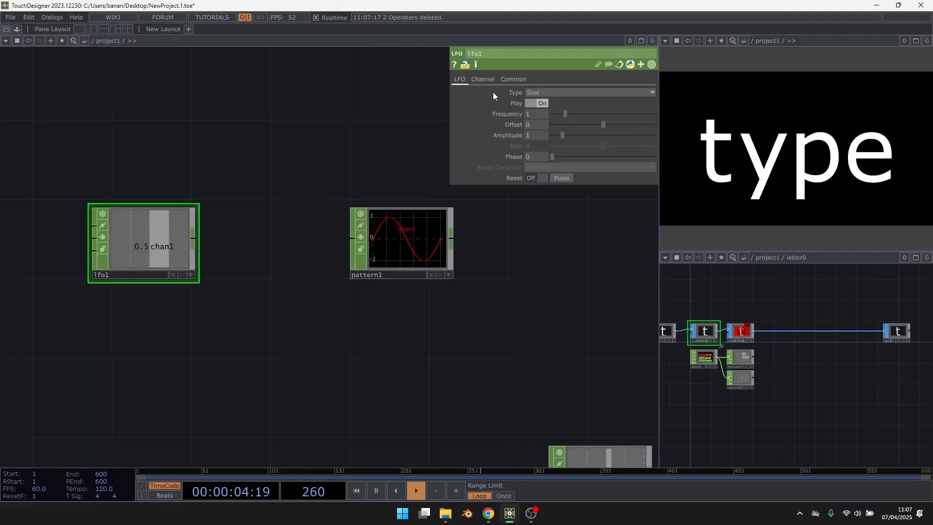
pyautogui.click(541, 91)
pyautogui.click(544, 127)
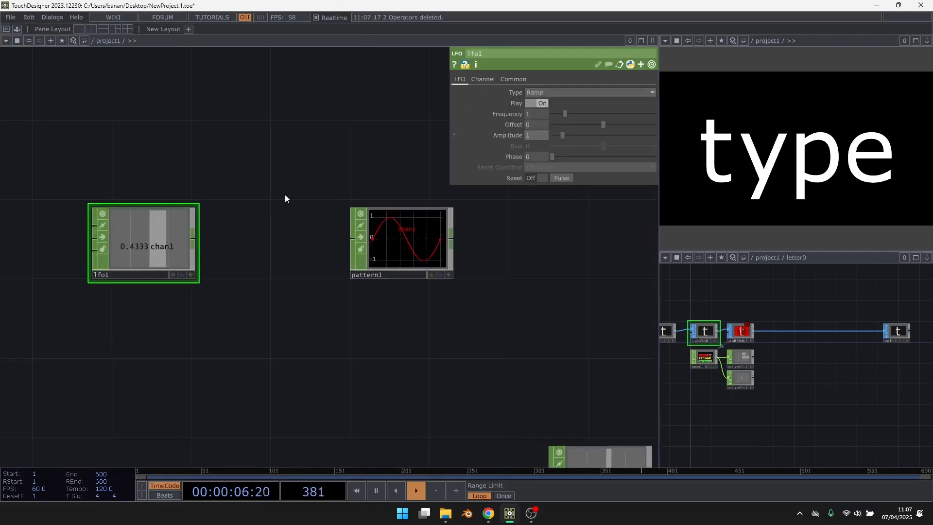
# Step: Drive pattern1's Phase with a CHOP reference to lfo1's chan1 channel
pyautogui.rightClick(176, 231)
pyautogui.click(191, 222)
pyautogui.click(414, 240)
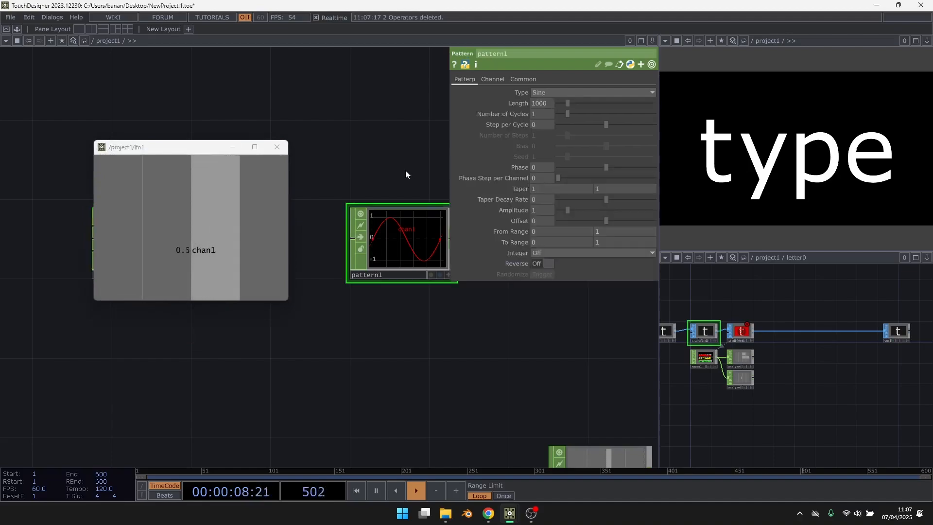
pyautogui.scroll(2, 405, 171)
pyautogui.moveTo(387, 182); pyautogui.dragTo(362, 206)
pyautogui.moveTo(204, 250); pyautogui.dragTo(537, 167)
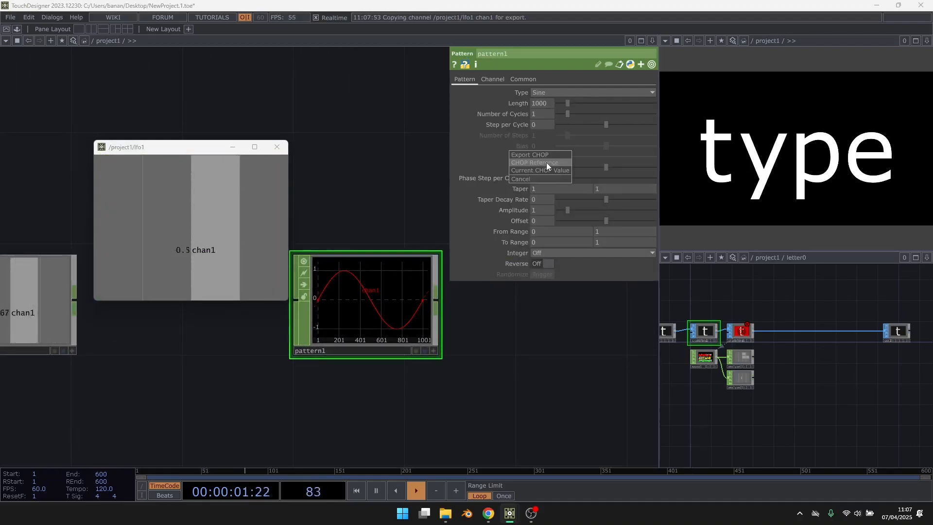
pyautogui.click(277, 147)
# Step: Set pattern1's Length to the expression op('null1').numRows
pyautogui.moveTo(326, 174); pyautogui.dragTo(256, 142, button='middle')
pyautogui.scroll(-3, 256, 141)
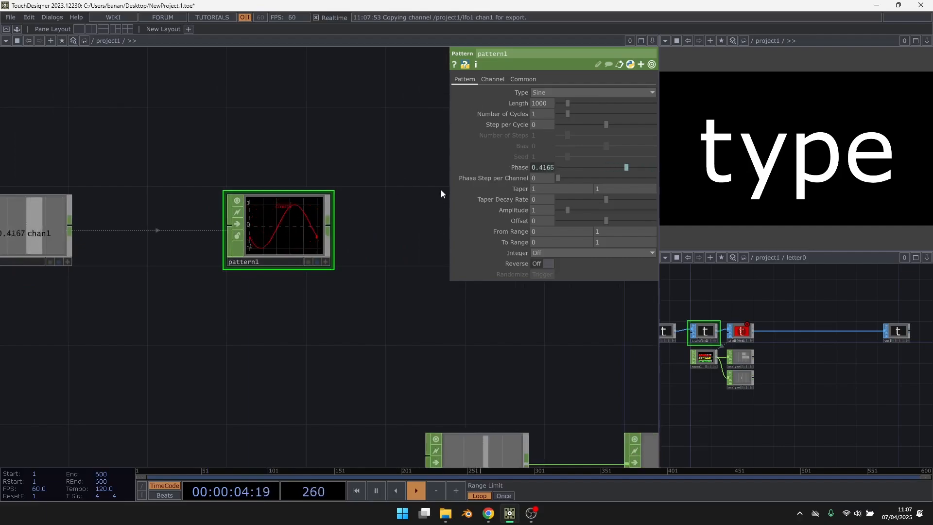
pyautogui.moveTo(441, 189); pyautogui.dragTo(419, 127)
pyautogui.moveTo(301, 252); pyautogui.dragTo(300, 143)
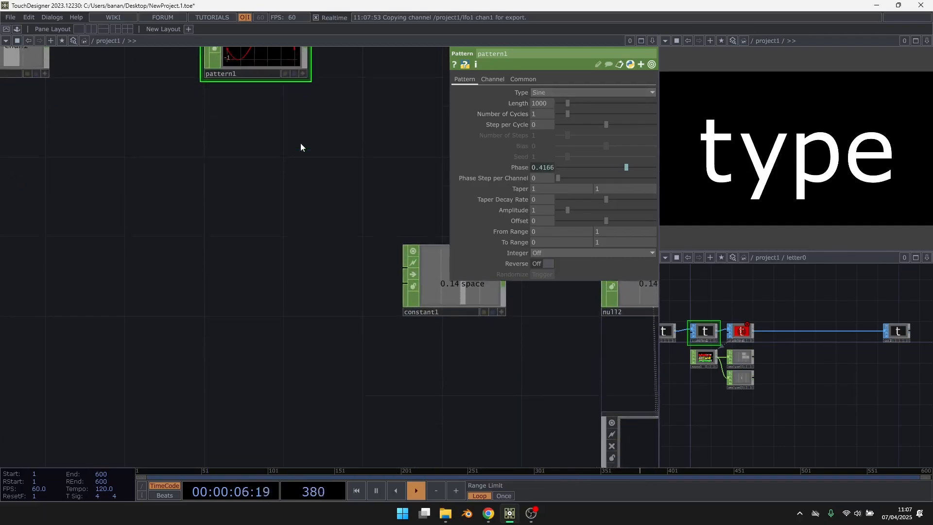
pyautogui.scroll(-3, 301, 143)
pyautogui.scroll(5, 372, 314)
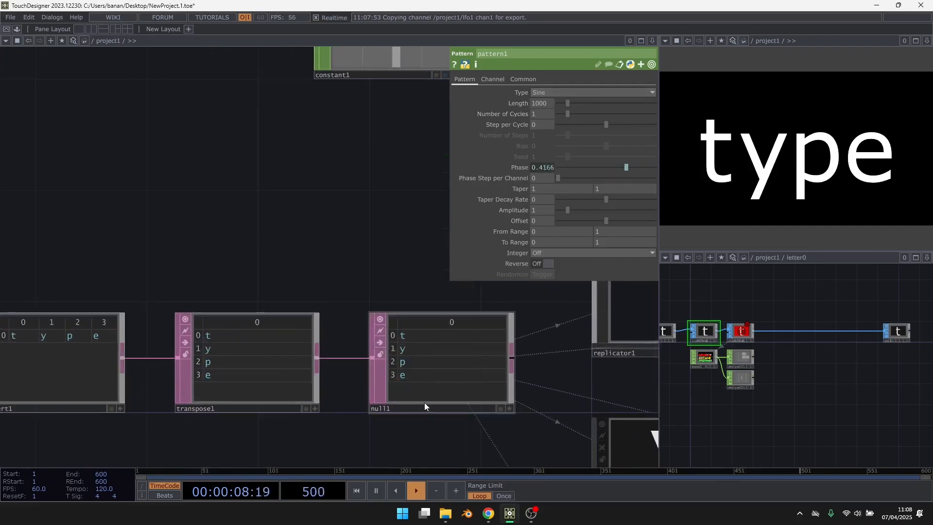
pyautogui.scroll(-5, 428, 399)
pyautogui.moveTo(539, 104); pyautogui.dragTo(540, 103)
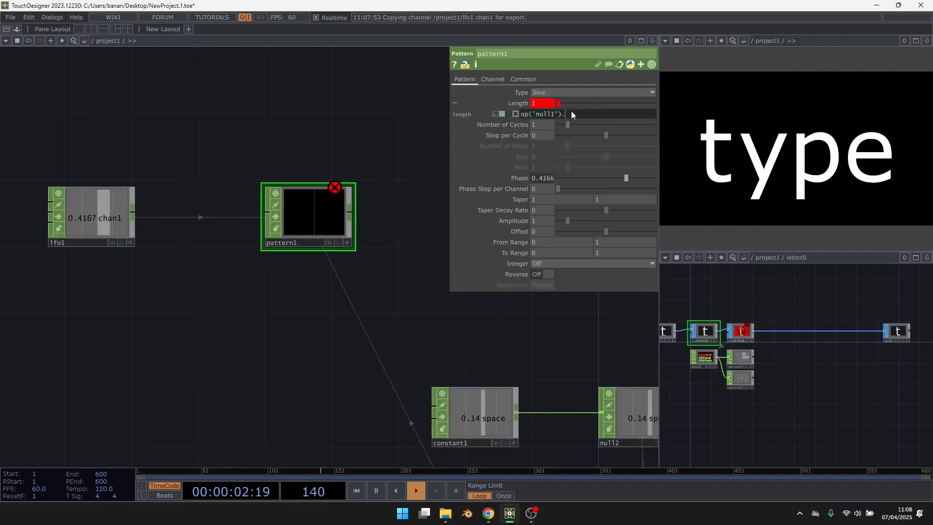
pyautogui.write('.numRE')
pyautogui.press('BackSpace')
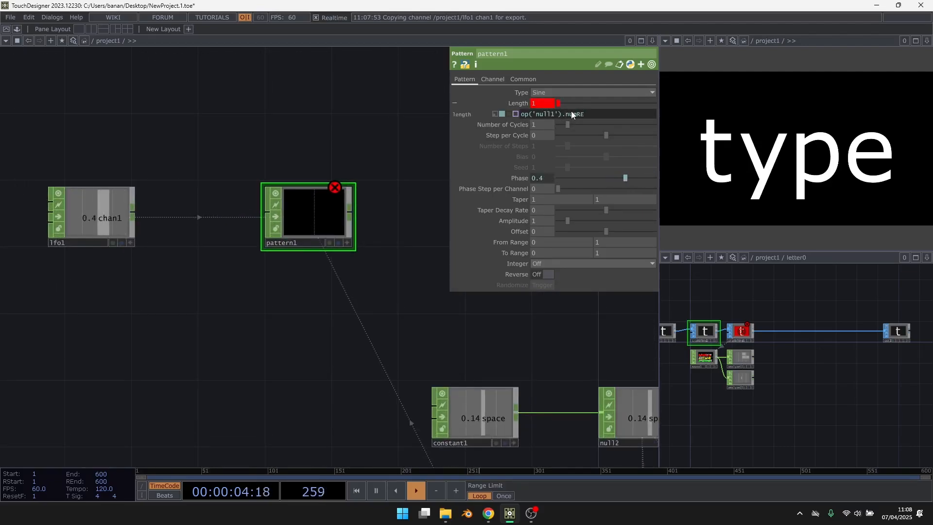
pyautogui.write('ows')
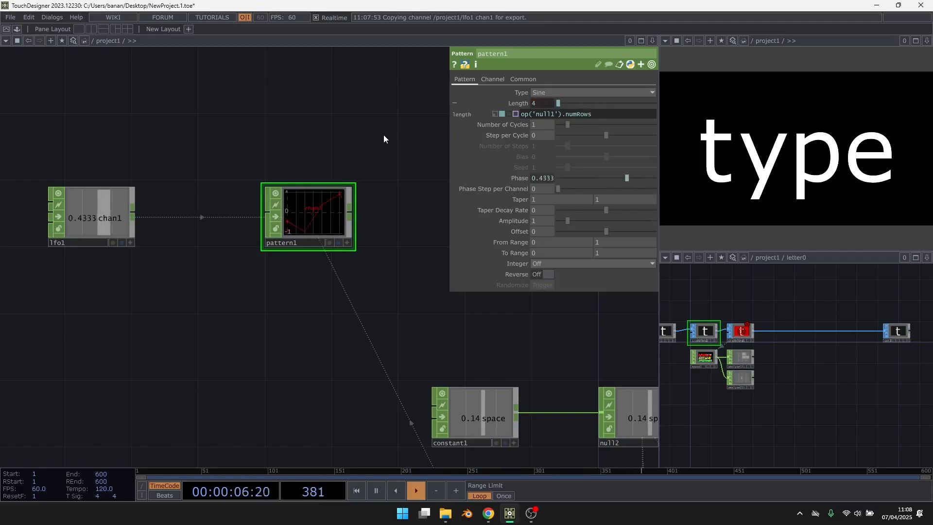
# Step: Append a Shuffle CHOP to pattern1 and set its method to Swap Channels and Samples
pyautogui.scroll(3, 374, 146)
pyautogui.scroll(-5, 319, 219)
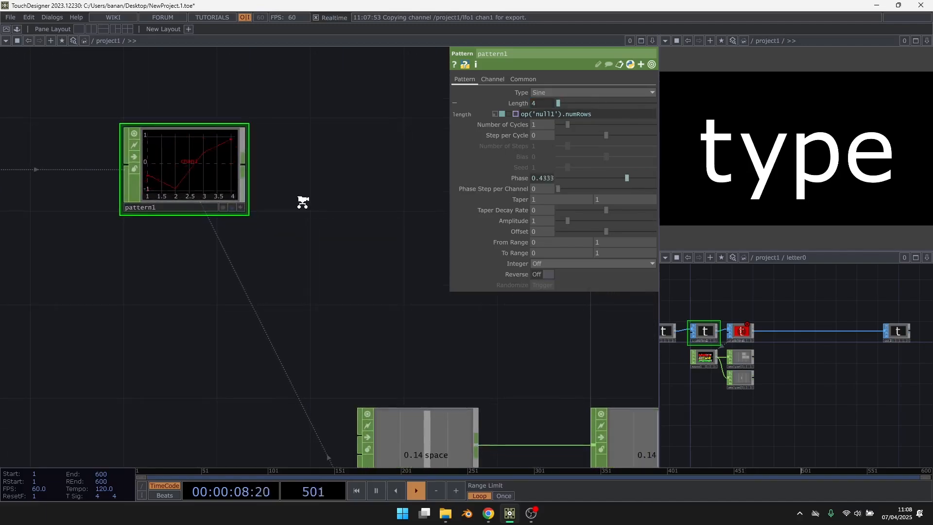
pyautogui.scroll(4, 155, 132)
pyautogui.moveTo(259, 190); pyautogui.dragTo(158, 215)
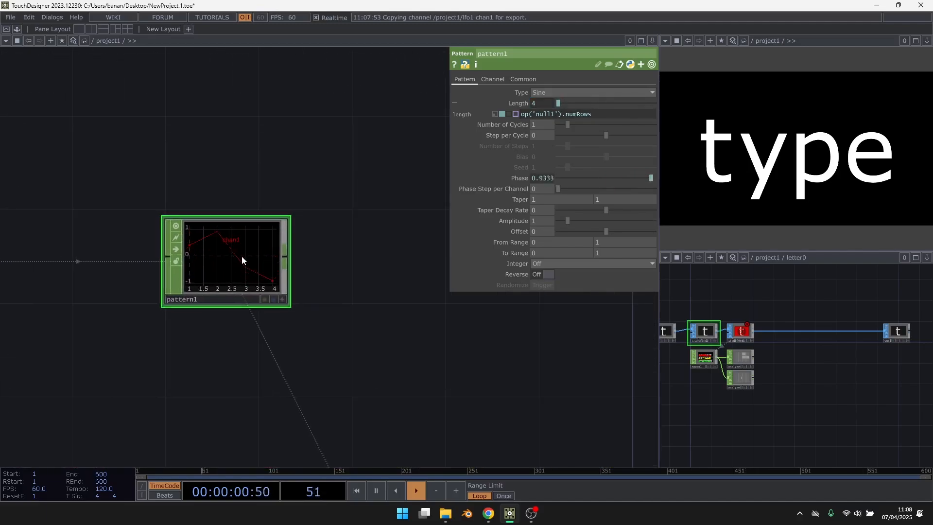
pyautogui.click(286, 260)
pyautogui.write('sh')
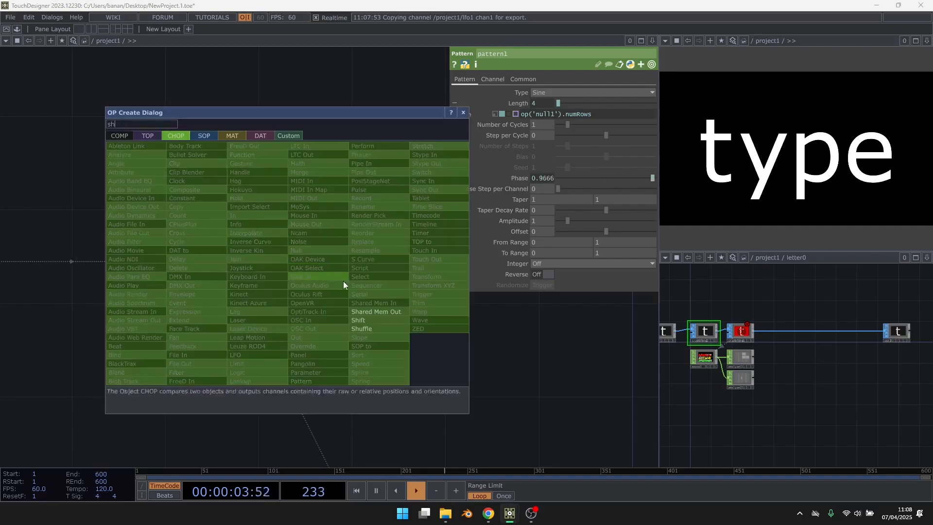
pyautogui.click(362, 329)
pyautogui.click(387, 257)
pyautogui.click(576, 93)
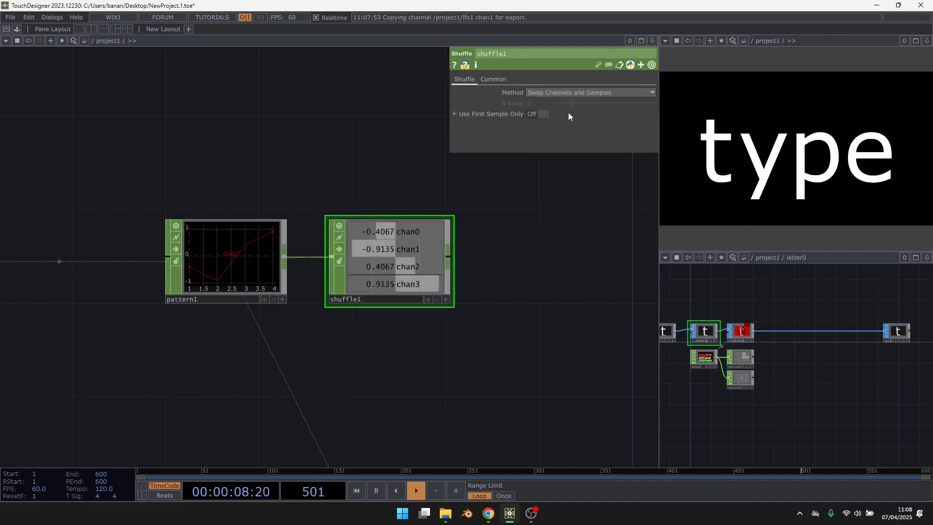
pyautogui.click(569, 114)
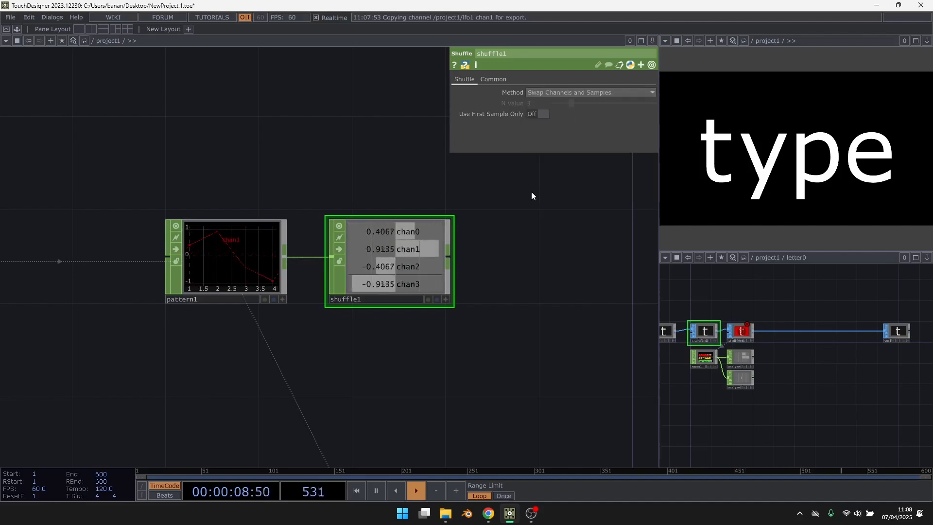
# Step: Set the lower From Range value of pattern1 to -1
pyautogui.click(239, 266)
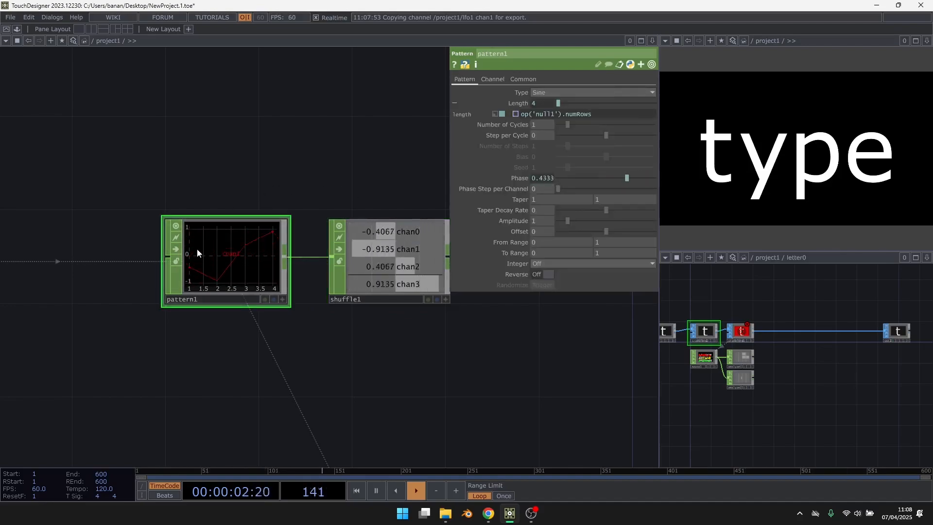
pyautogui.scroll(2, 197, 249)
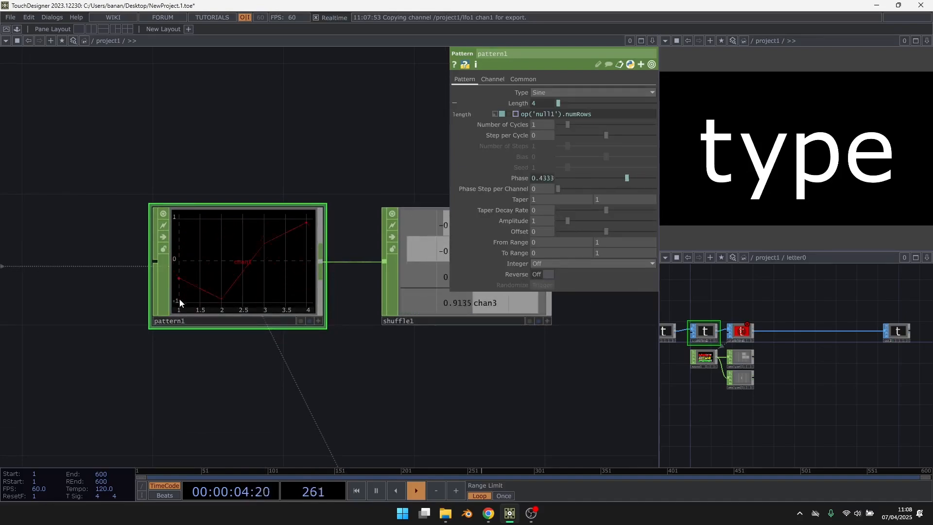
pyautogui.scroll(1, 183, 223)
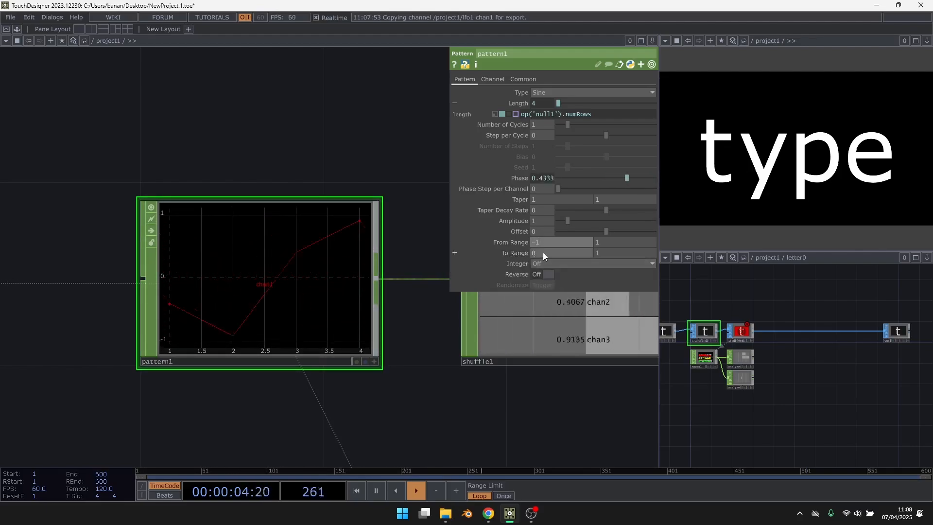
pyautogui.scroll(-2, 101, 286)
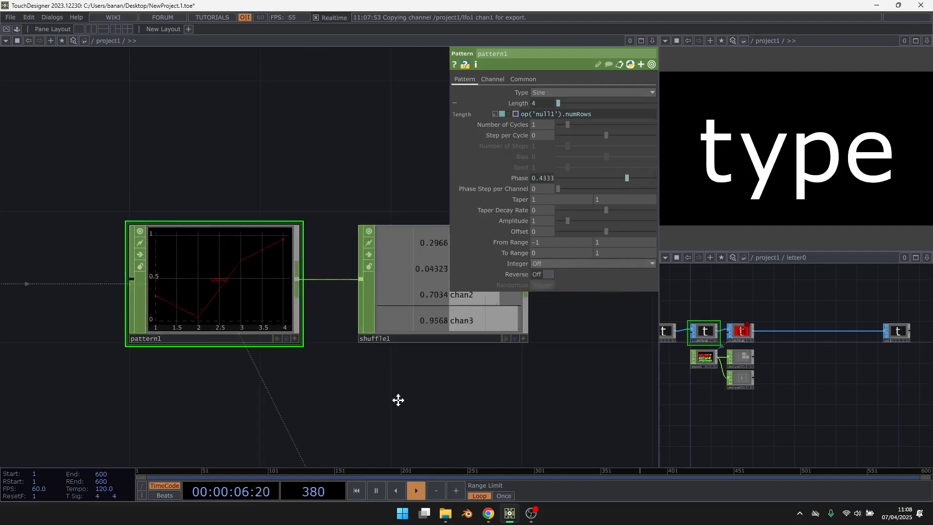
# Step: Append a Null CHOP after shuffle1 and place it above null2
pyautogui.moveTo(398, 400); pyautogui.dragTo(253, 391)
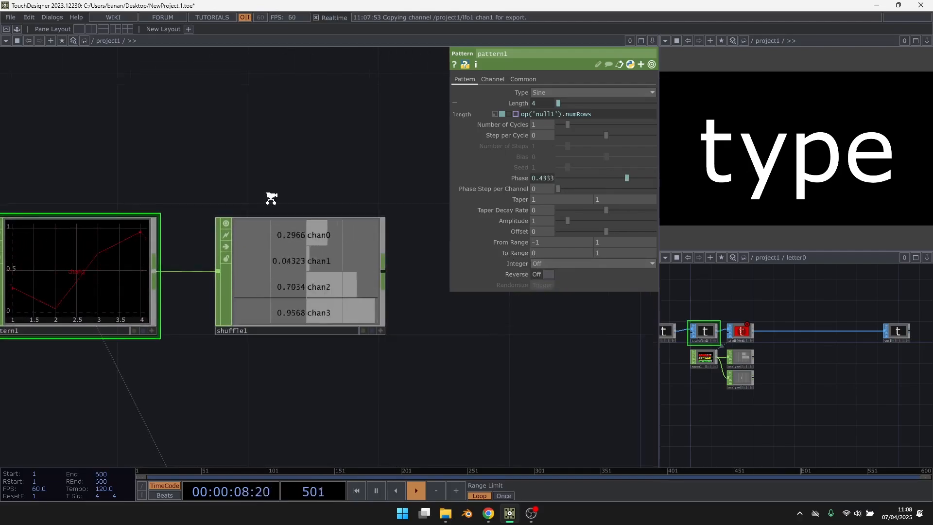
pyautogui.scroll(-3, 271, 197)
pyautogui.rightClick(304, 219)
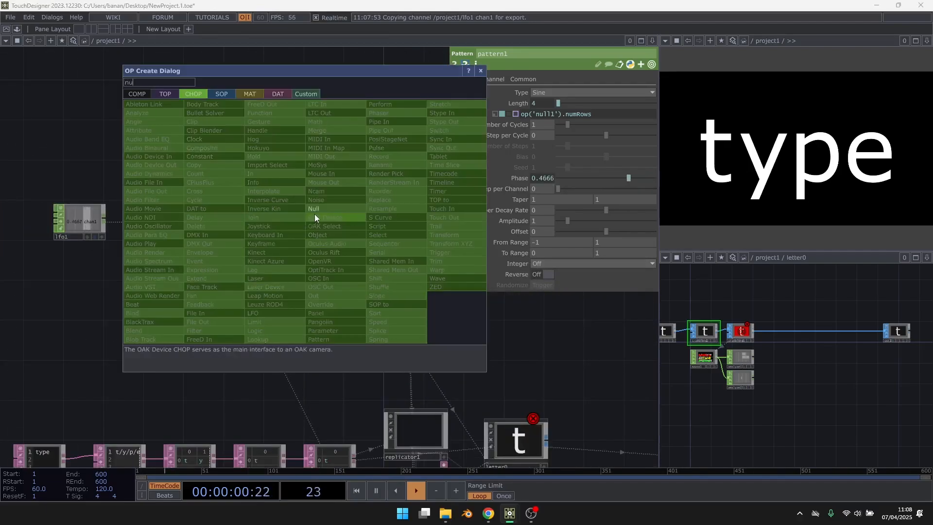
pyautogui.click(314, 214)
pyautogui.click(407, 220)
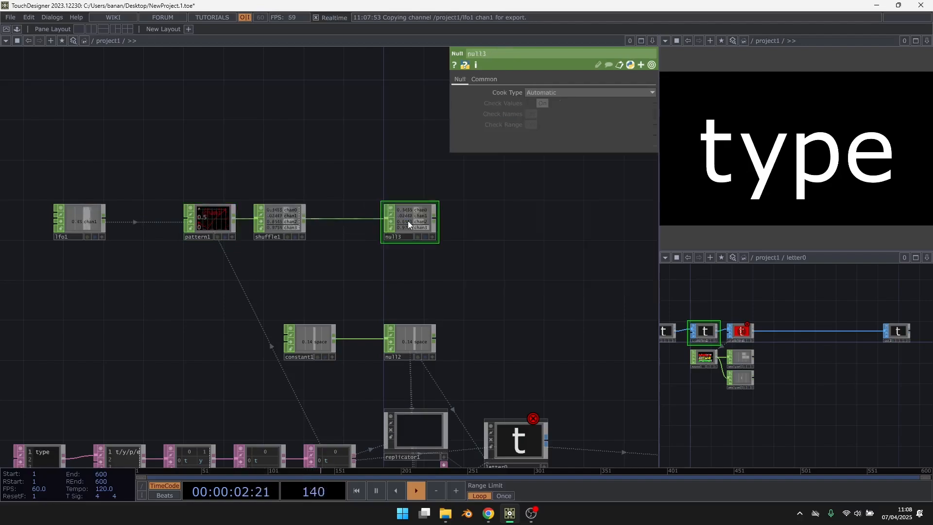
# Step: Set pattern1's Channel Names to 0
pyautogui.moveTo(377, 281); pyautogui.dragTo(314, 280)
pyautogui.scroll(4, 146, 194)
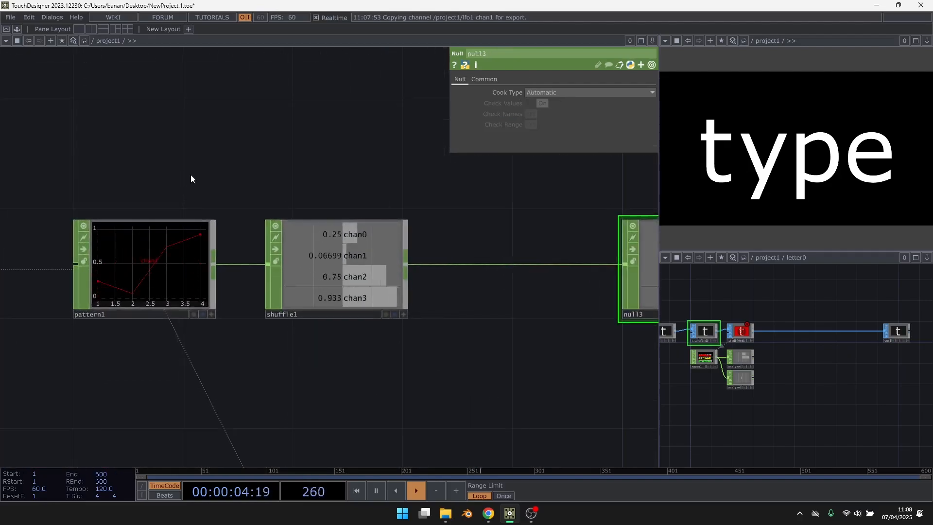
pyautogui.scroll(1, 246, 234)
pyautogui.click(247, 234)
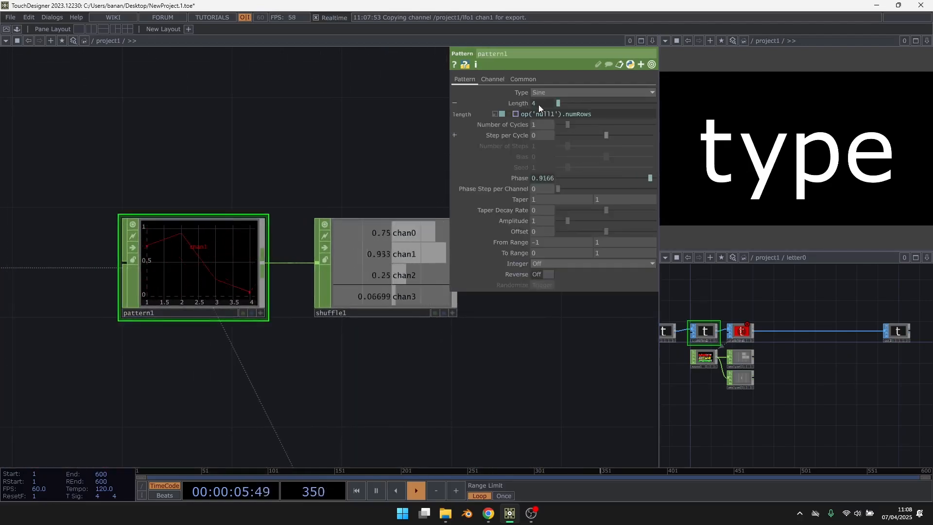
pyautogui.click(489, 78)
pyautogui.write('0')
pyautogui.press('Return')
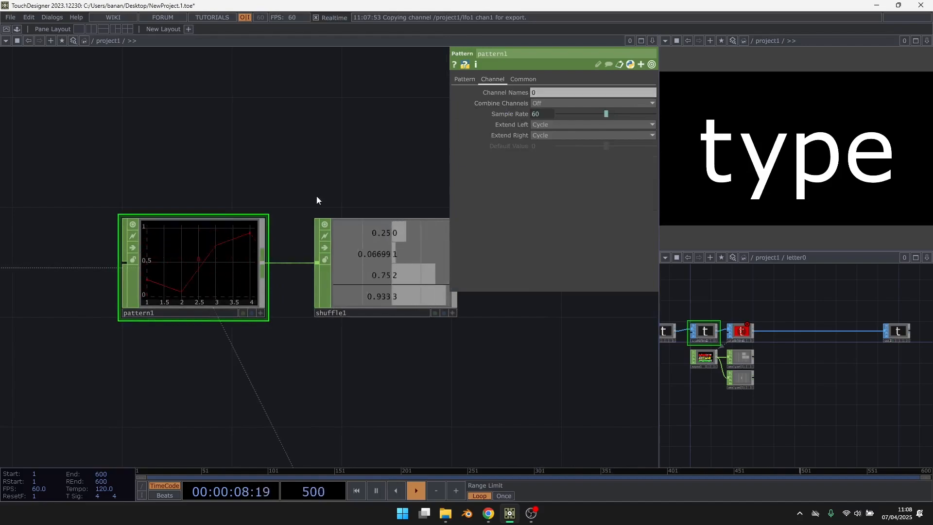
# Step: Show the project1 network in the small network pane and enter the letter0 component in the main pane
pyautogui.moveTo(317, 196); pyautogui.dragTo(226, 199)
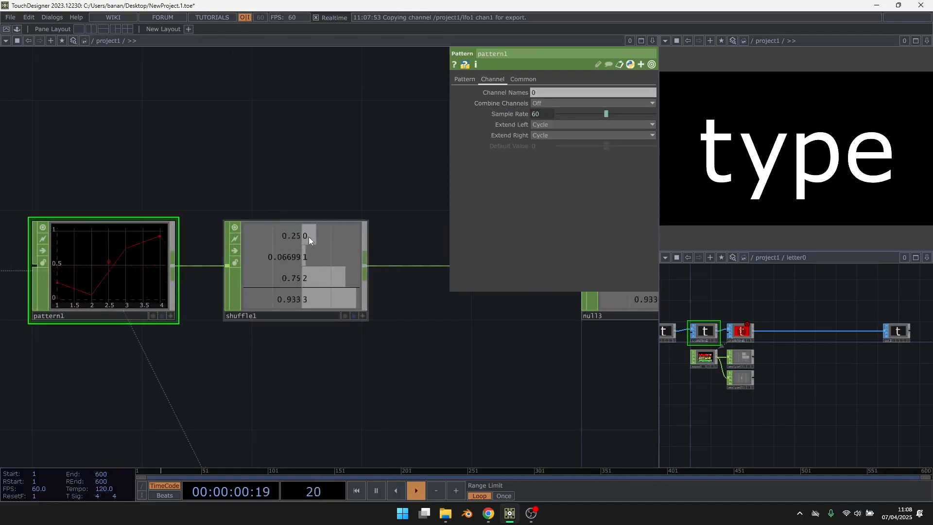
pyautogui.moveTo(316, 215); pyautogui.dragTo(145, 175)
pyautogui.scroll(-3, 149, 175)
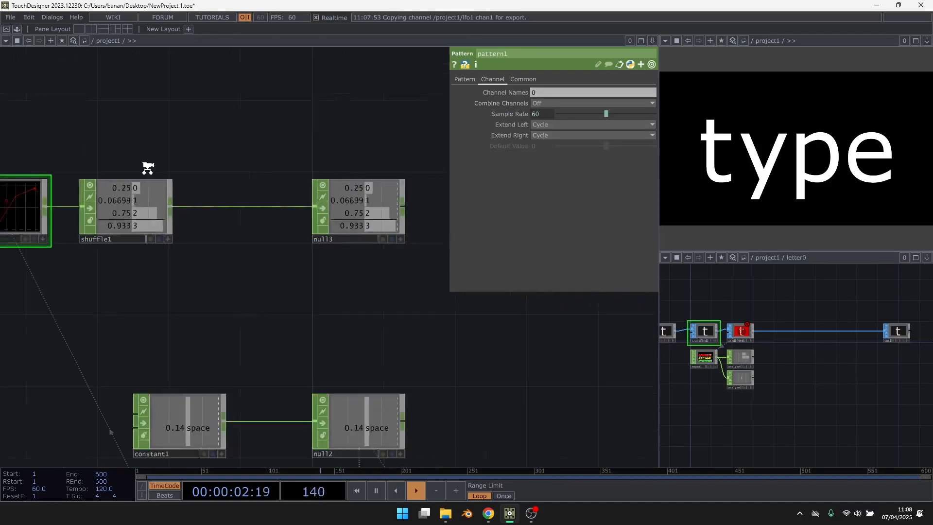
pyautogui.moveTo(328, 300); pyautogui.dragTo(311, 240)
pyautogui.scroll(-2, 295, 223)
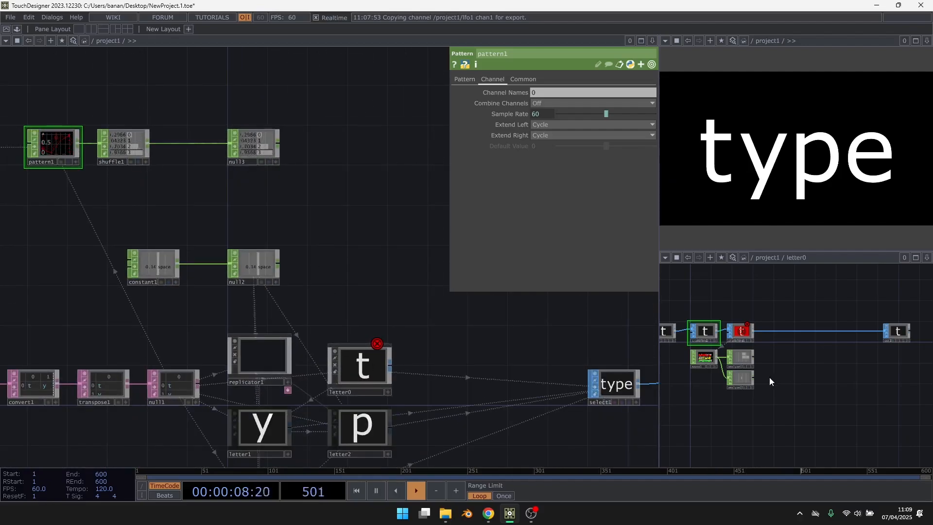
pyautogui.press('u')
pyautogui.moveTo(801, 343); pyautogui.dragTo(704, 368)
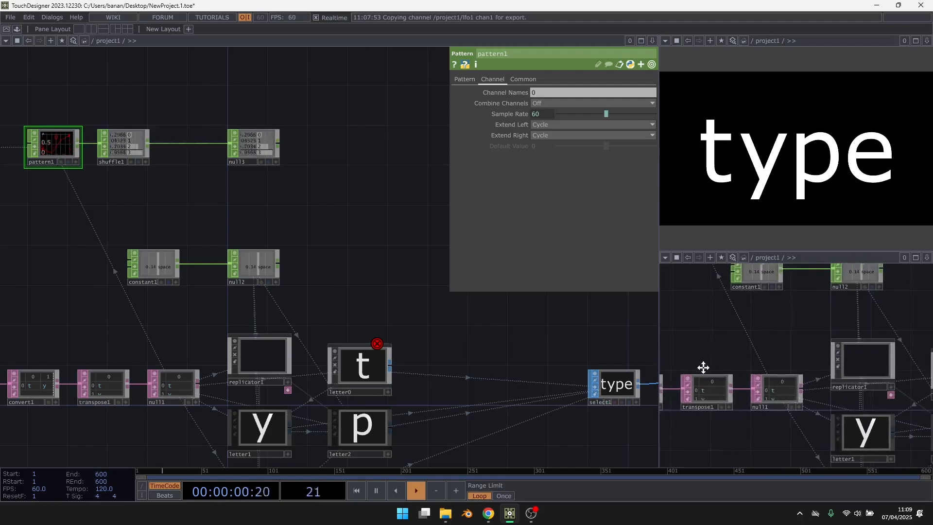
pyautogui.scroll(-2, 710, 367)
pyautogui.doubleClick(840, 367)
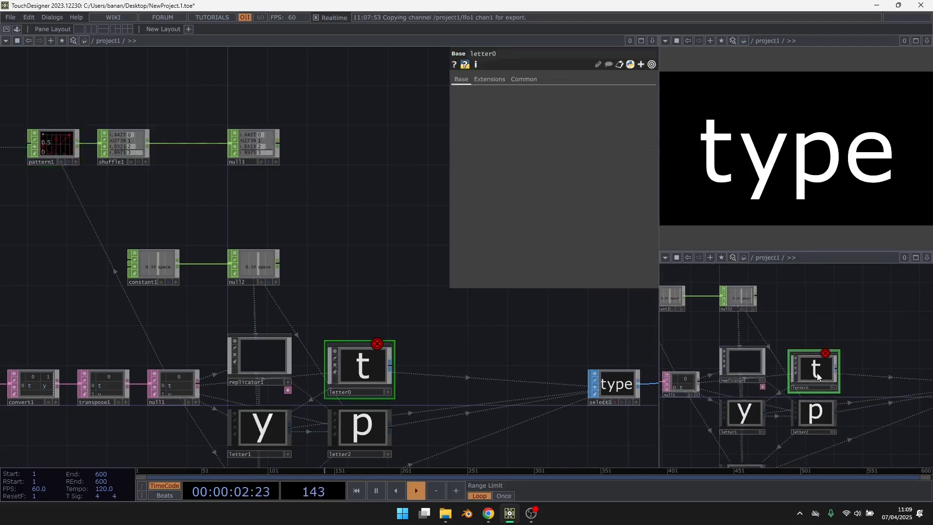
pyautogui.press('u')
pyautogui.press('i')
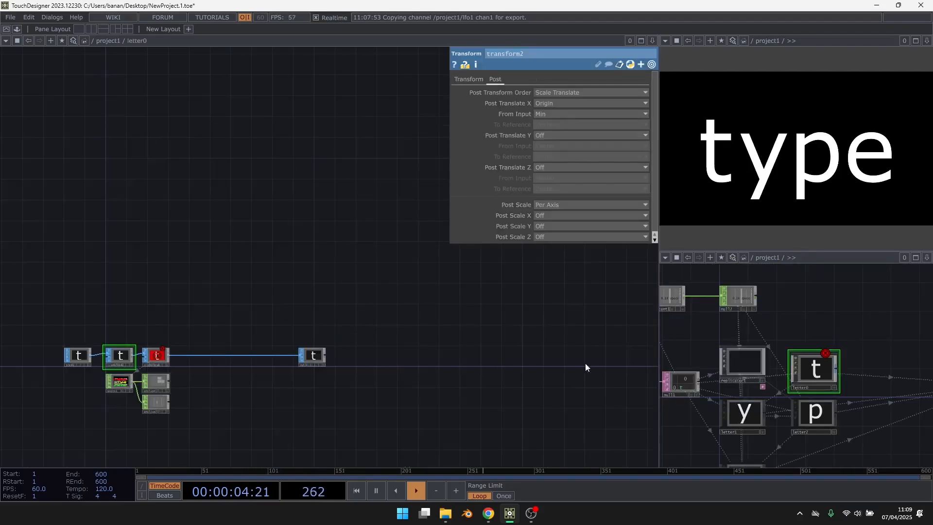
# Step: Add a Select CHOP above text1 inside letter0 and set its CHOPs source to /project1/null3
pyautogui.moveTo(803, 313); pyautogui.dragTo(888, 407)
pyautogui.moveTo(851, 352); pyautogui.dragTo(852, 393)
pyautogui.scroll(2, 146, 313)
pyautogui.moveTo(141, 314); pyautogui.dragTo(241, 265)
pyautogui.scroll(4, 194, 249)
pyautogui.press('Tab')
pyautogui.write('selec')
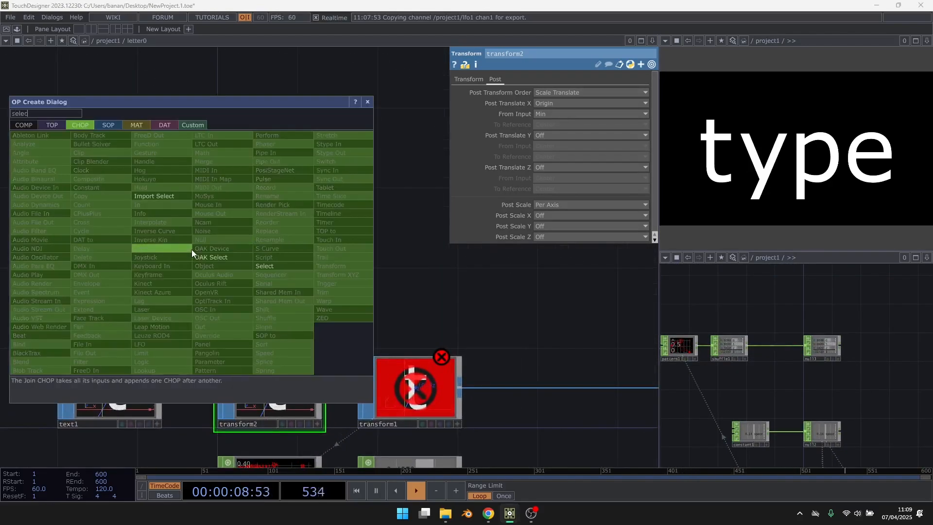
pyautogui.click(262, 267)
pyautogui.click(94, 183)
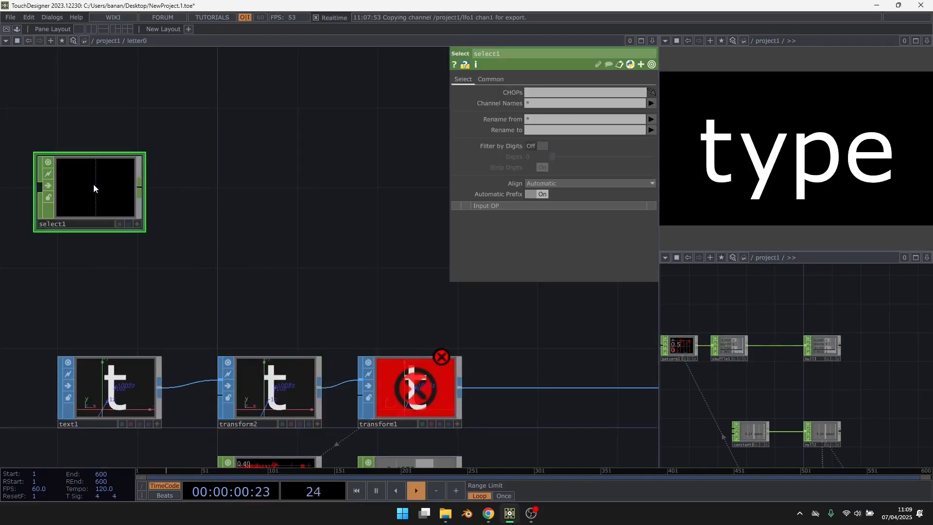
pyautogui.moveTo(618, 171); pyautogui.dragTo(544, 97)
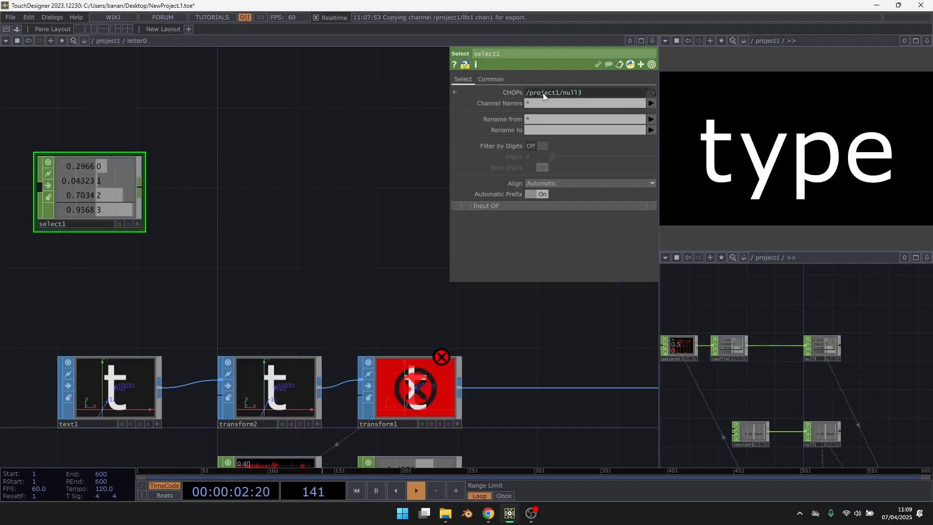
# Step: Set the Select CHOP's Channel Names to the Python expression parent().digits
pyautogui.moveTo(358, 220); pyautogui.dragTo(456, 224)
pyautogui.moveTo(200, 198); pyautogui.dragTo(221, 159)
pyautogui.scroll(2, 170, 117)
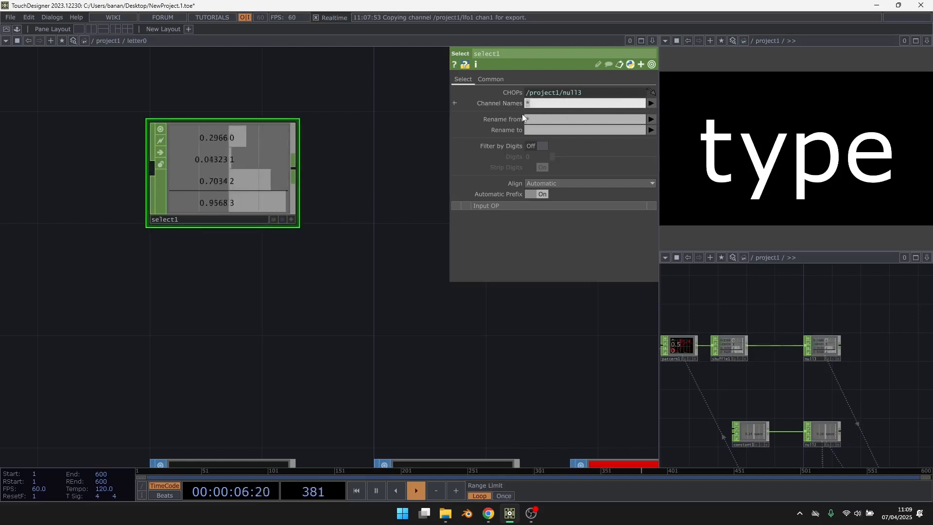
pyautogui.write('parent().dig')
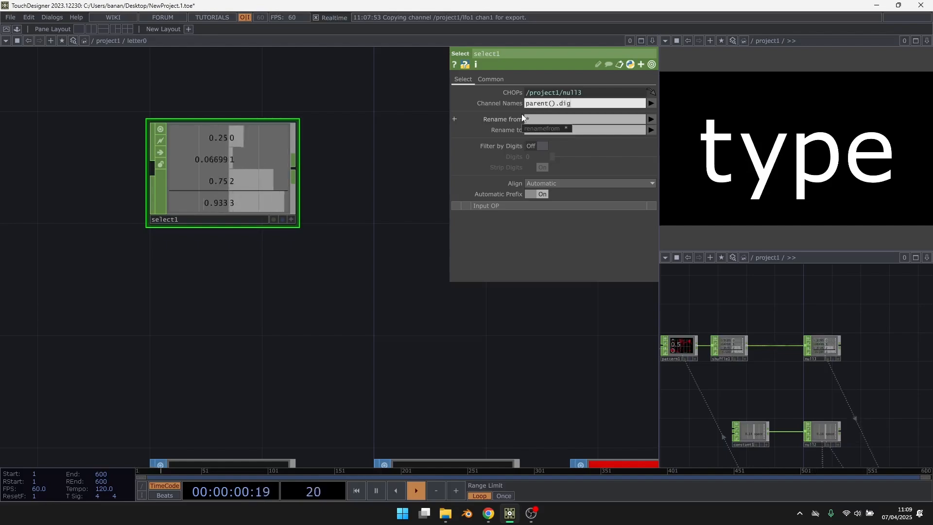
pyautogui.write('its')
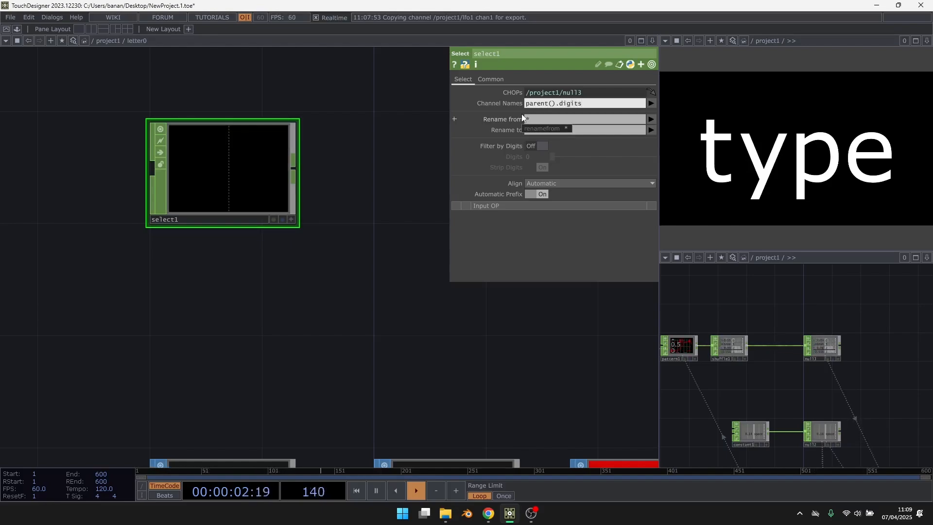
pyautogui.click(501, 104)
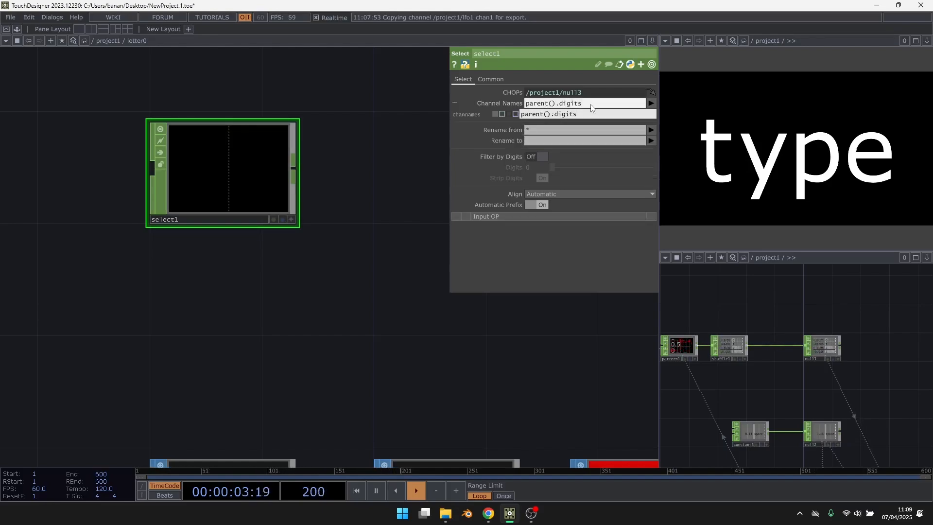
pyautogui.click(502, 114)
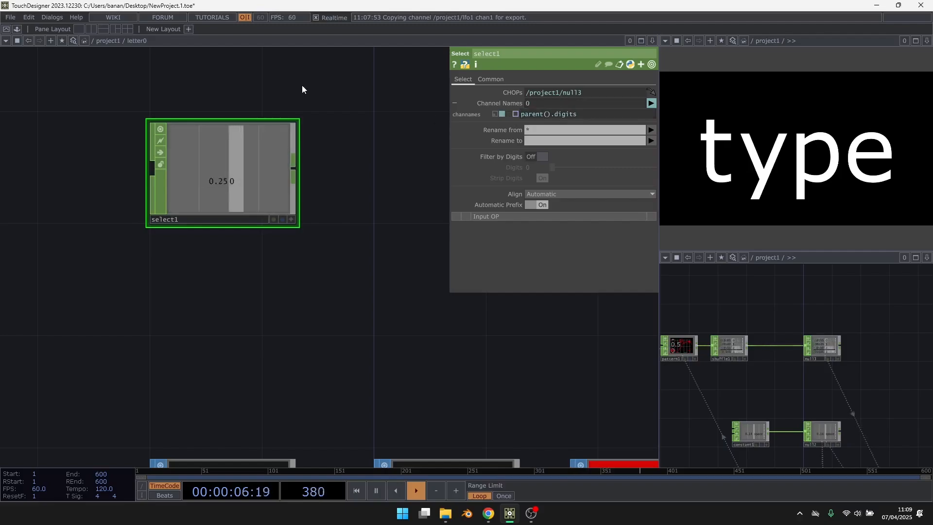
# Step: Return to the project1 network and recreate all letter operators with replicator1
pyautogui.press('u')
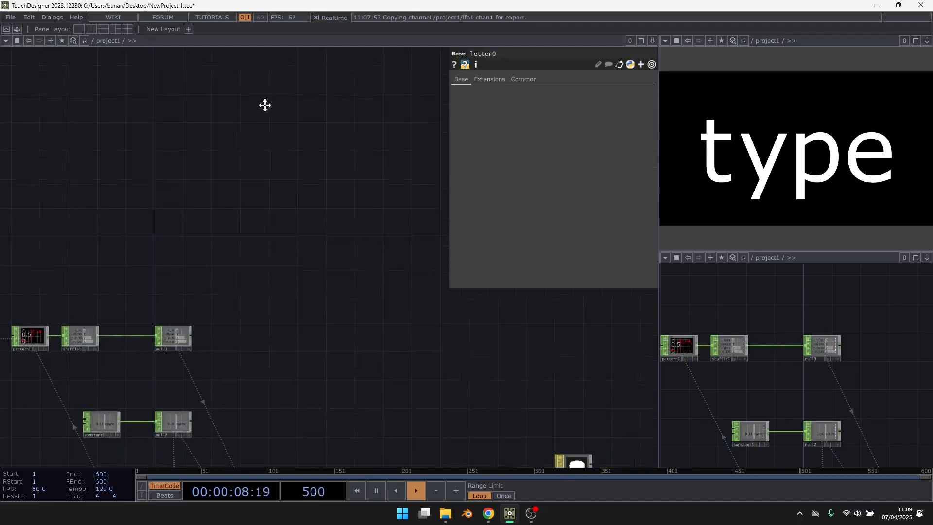
pyautogui.scroll(3, 331, 332)
pyautogui.click(250, 331)
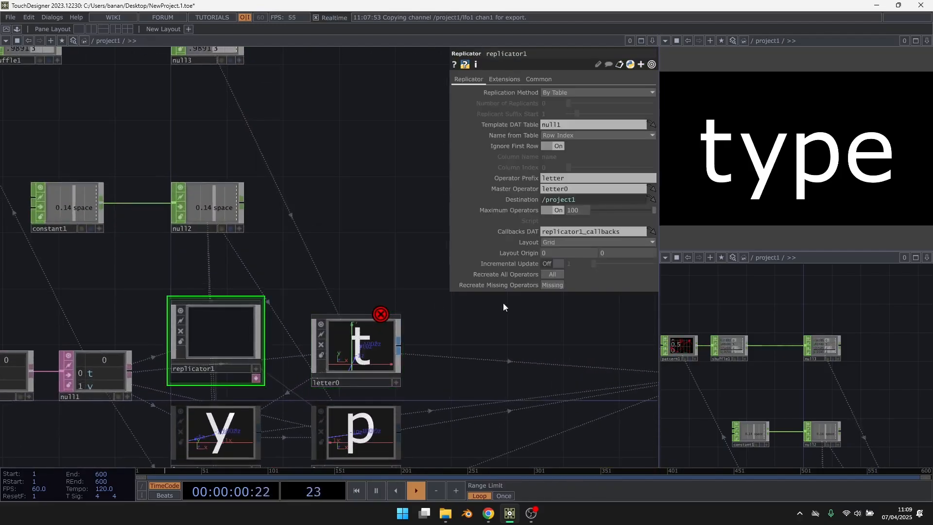
pyautogui.moveTo(289, 221); pyautogui.dragTo(276, 125)
# Step: Check the Select CHOP's channel name inside the letter0, letter1 and letter2 components
pyautogui.press('i')
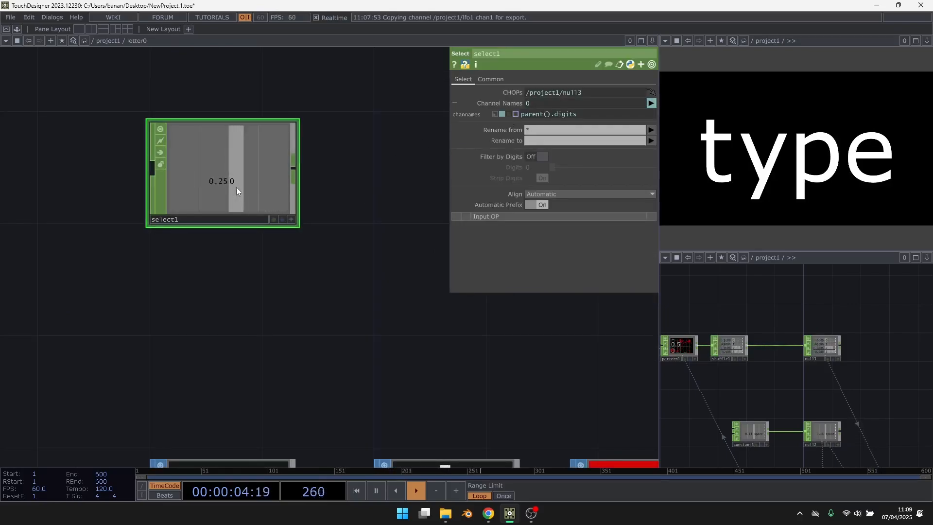
pyautogui.press('u')
pyautogui.press('i')
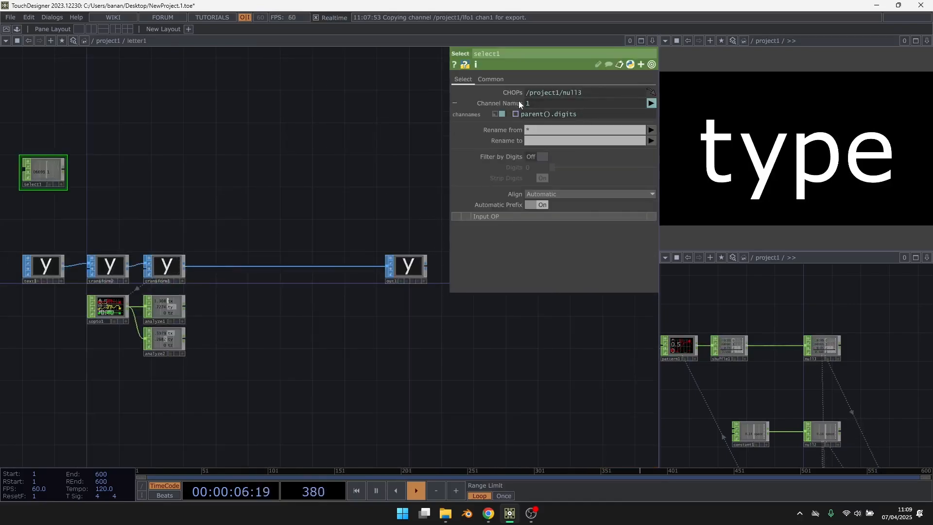
pyautogui.press('u')
pyautogui.click(340, 338)
pyautogui.press('i')
pyautogui.press('u')
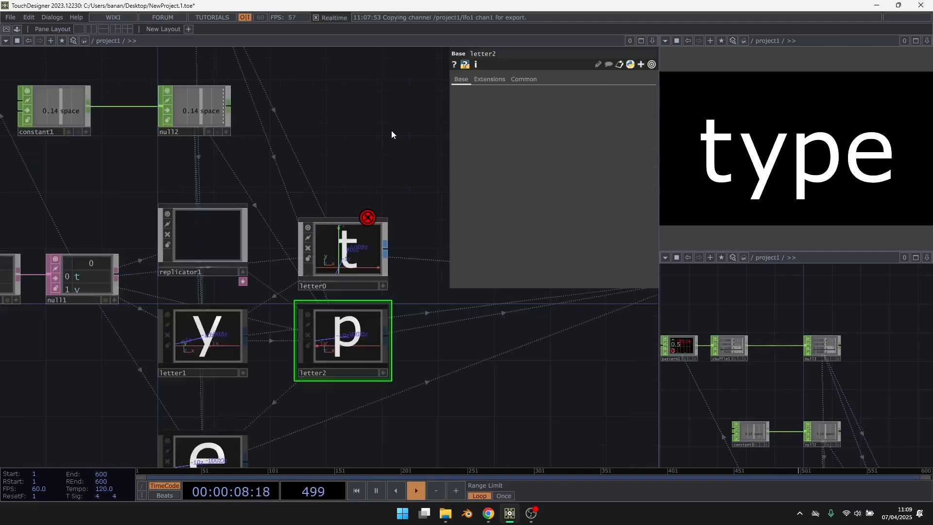
# Step: Enter letter0 and add a Null CHOP connected to the output of select1
pyautogui.press('i')
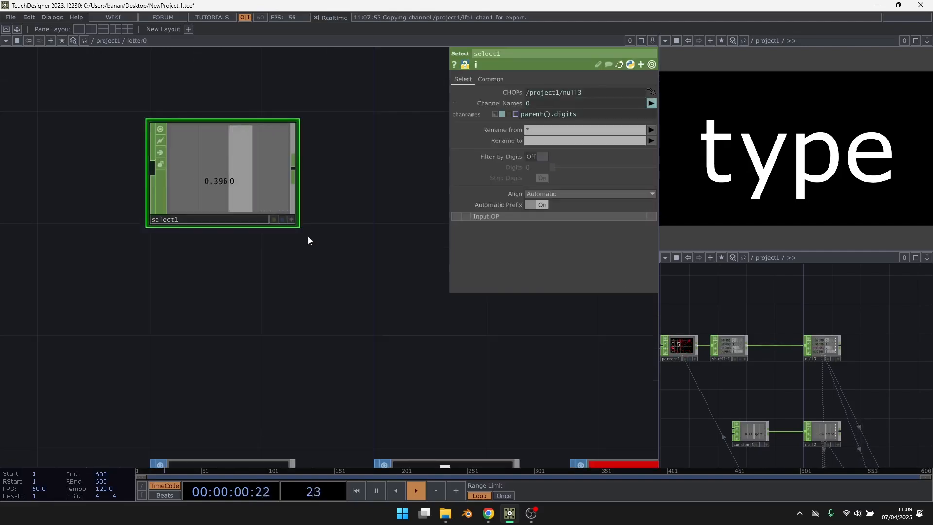
pyautogui.scroll(-3, 308, 236)
pyautogui.moveTo(328, 249); pyautogui.dragTo(180, 214)
pyautogui.press('Tab')
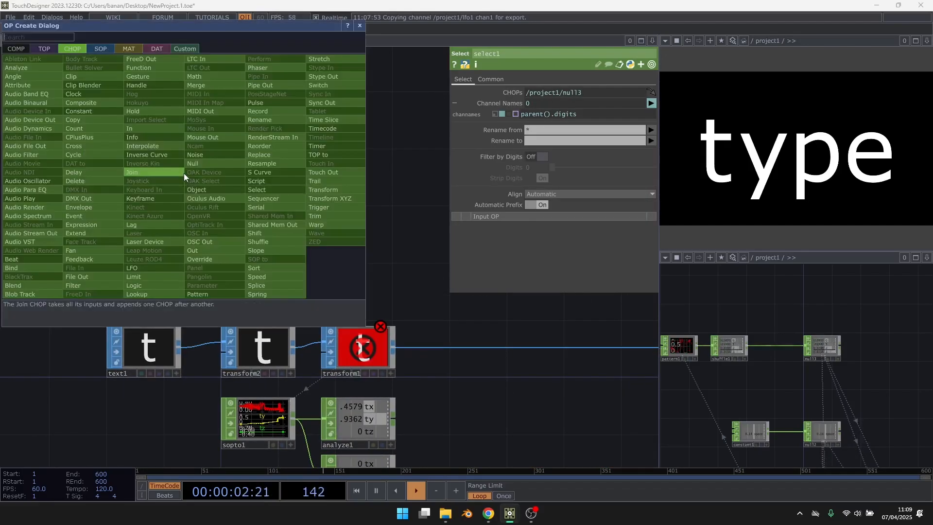
pyautogui.write('nu')
pyautogui.click(196, 162)
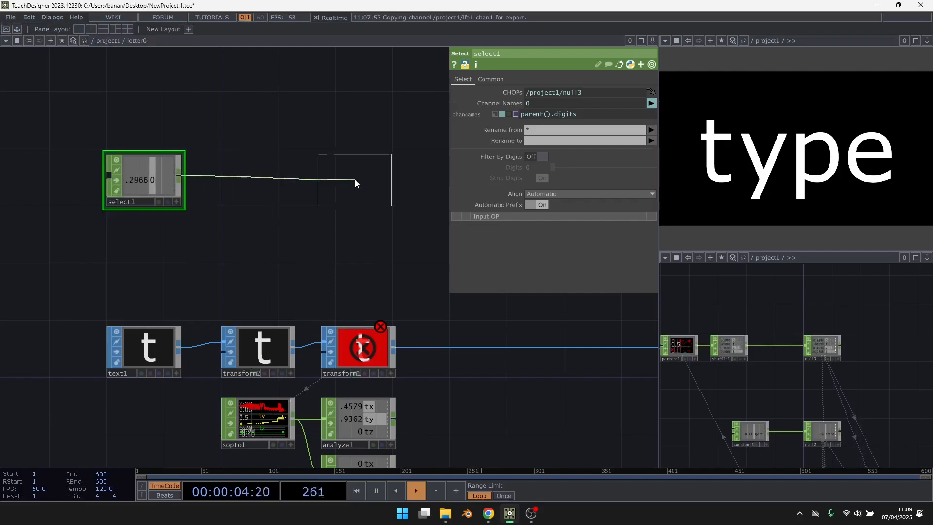
pyautogui.click(357, 179)
# Step: Move text1 and transform2 back to make room and insert a Transform SOP between transform2 and transform1
pyautogui.moveTo(333, 277); pyautogui.dragTo(264, 172)
pyautogui.moveTo(368, 181); pyautogui.dragTo(496, 155)
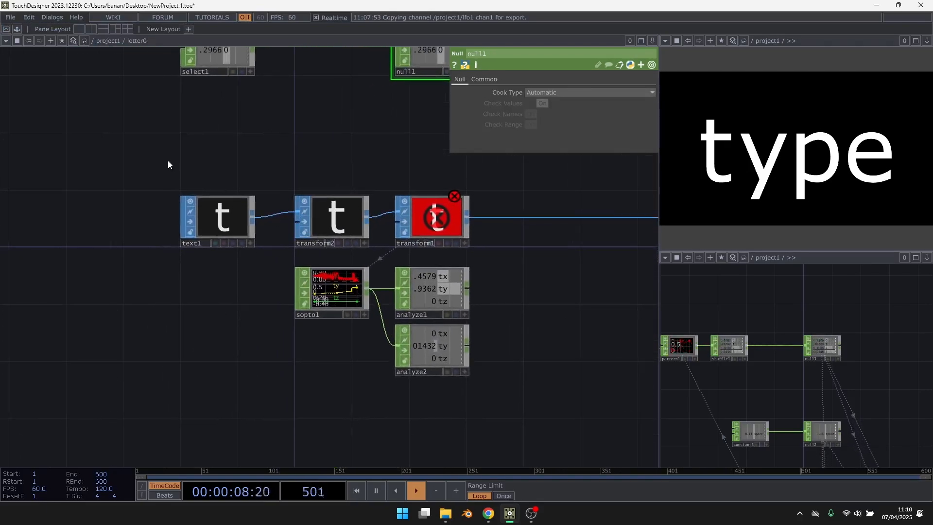
pyautogui.moveTo(356, 229); pyautogui.dragTo(136, 227)
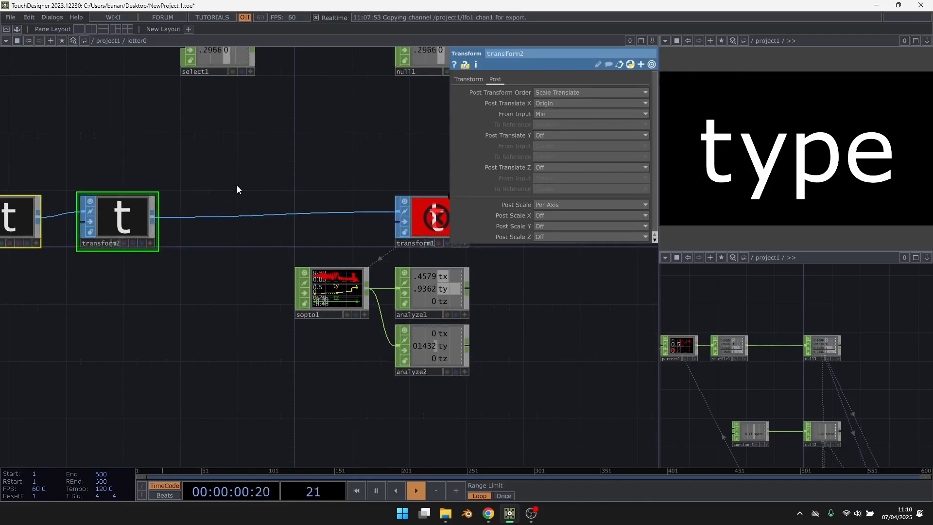
pyautogui.rightClick(308, 214)
pyautogui.click(327, 202)
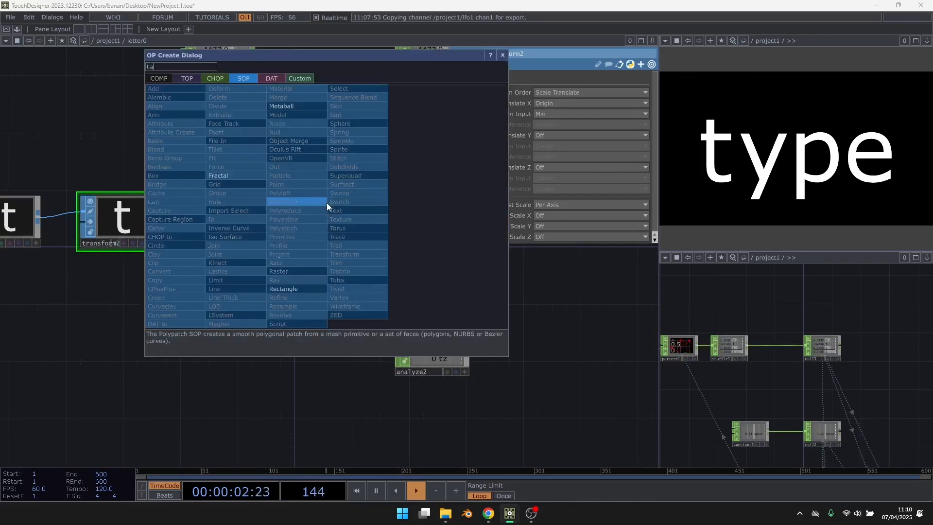
pyautogui.write('tar')
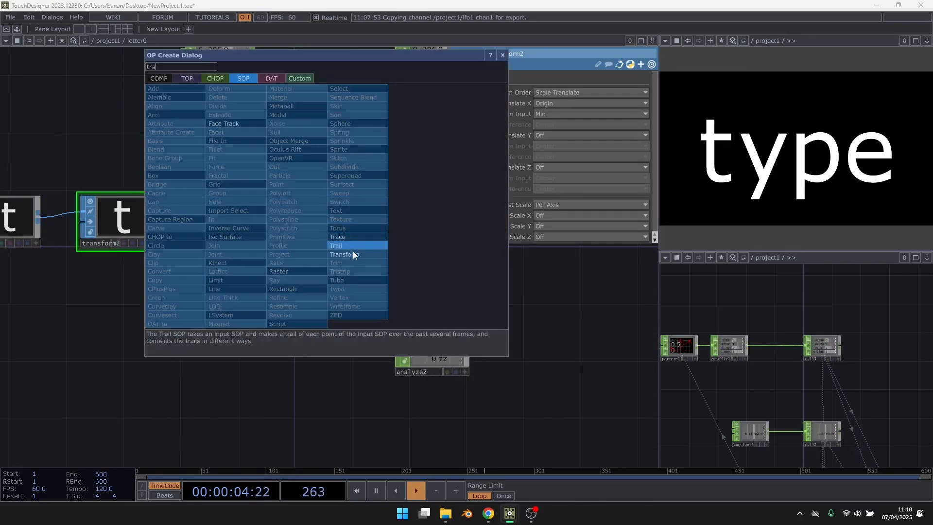
pyautogui.click(346, 253)
pyautogui.click(284, 220)
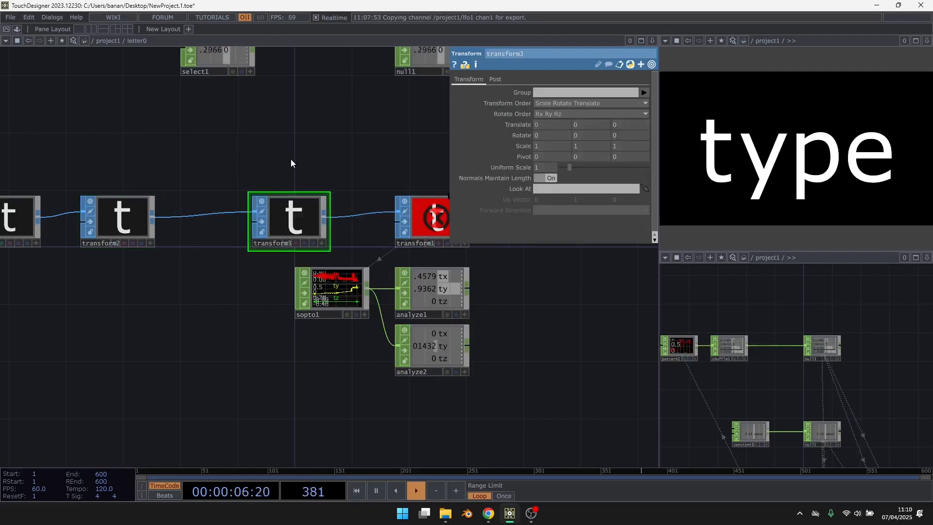
# Step: Reposition select1 and null1 farther apart above the text chain and insert a Math CHOP between them
pyautogui.scroll(4, 326, 194)
pyautogui.moveTo(327, 236); pyautogui.dragTo(322, 263)
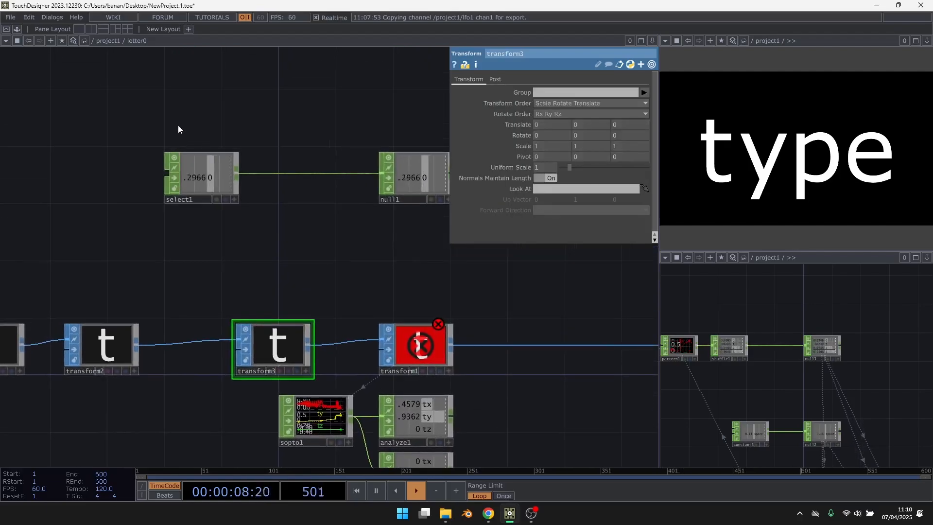
pyautogui.moveTo(422, 188); pyautogui.dragTo(265, 131)
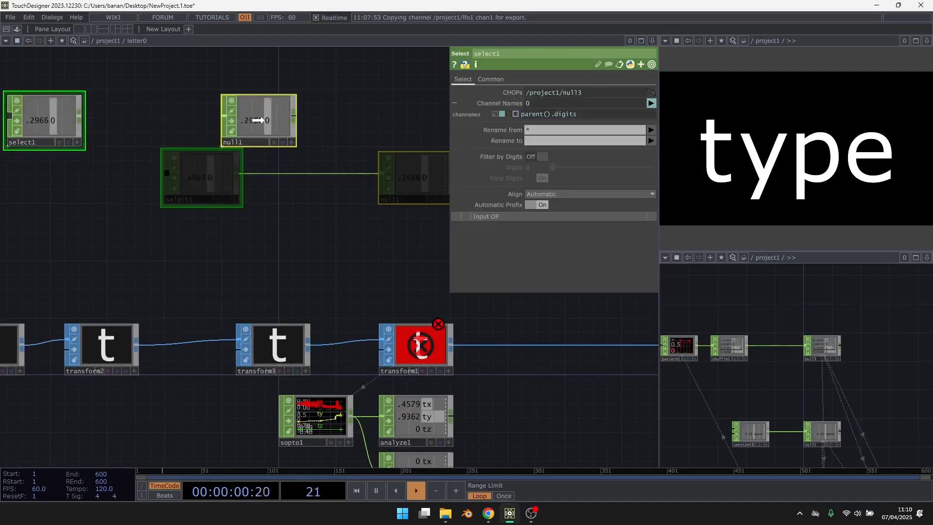
pyautogui.moveTo(284, 193); pyautogui.dragTo(318, 209)
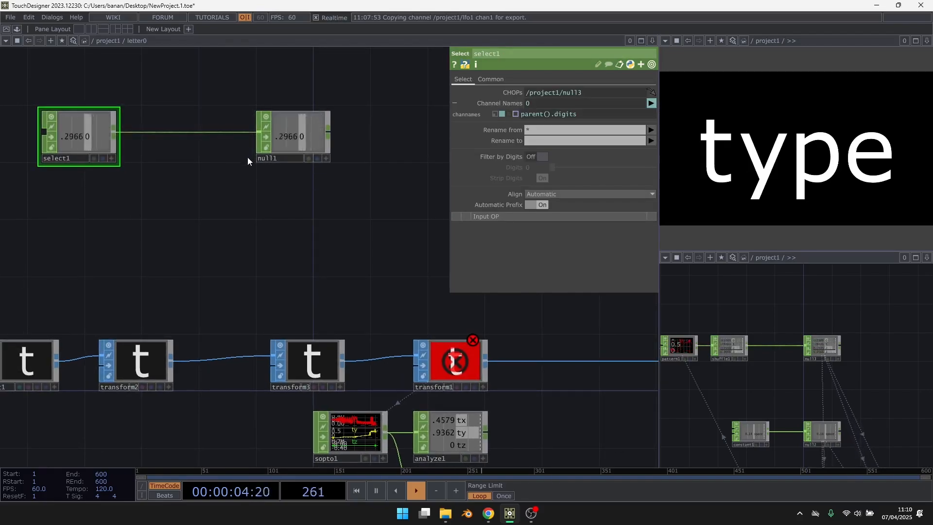
pyautogui.moveTo(320, 148); pyautogui.dragTo(377, 148)
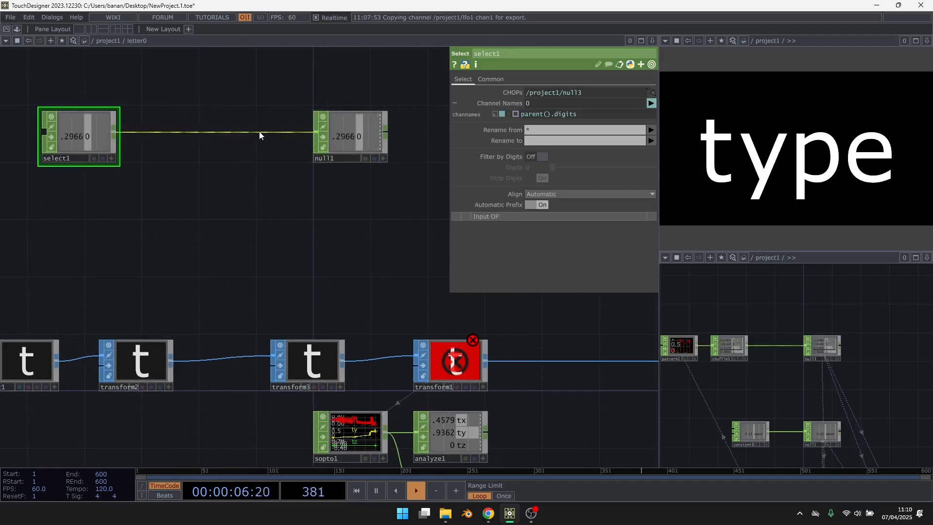
pyautogui.rightClick(260, 136)
pyautogui.click(275, 124)
pyautogui.write('math')
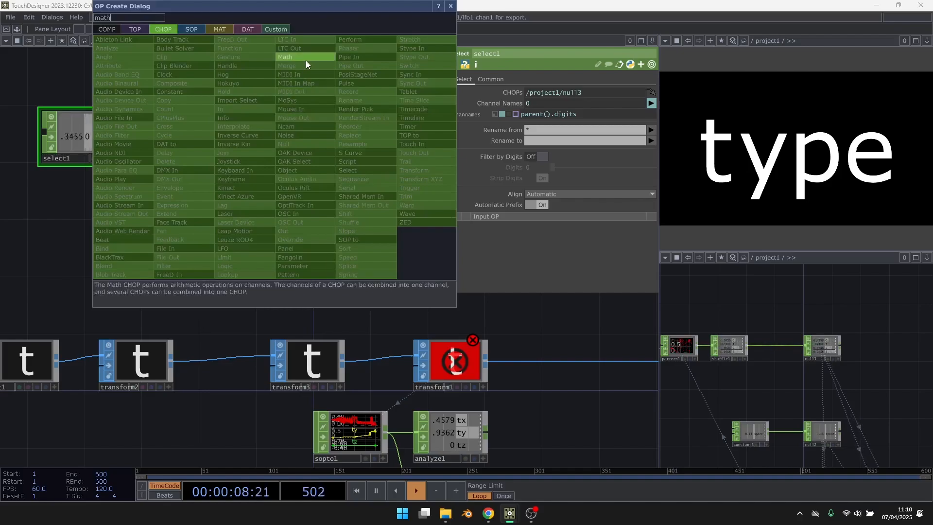
pyautogui.click(306, 61)
pyautogui.click(222, 132)
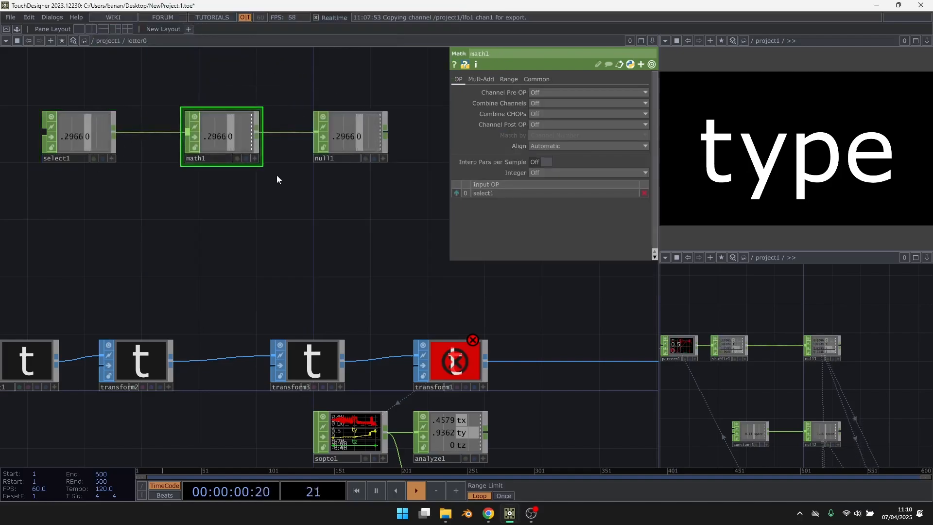
# Step: Set math1's To Range to 1 and 2
pyautogui.click(480, 79)
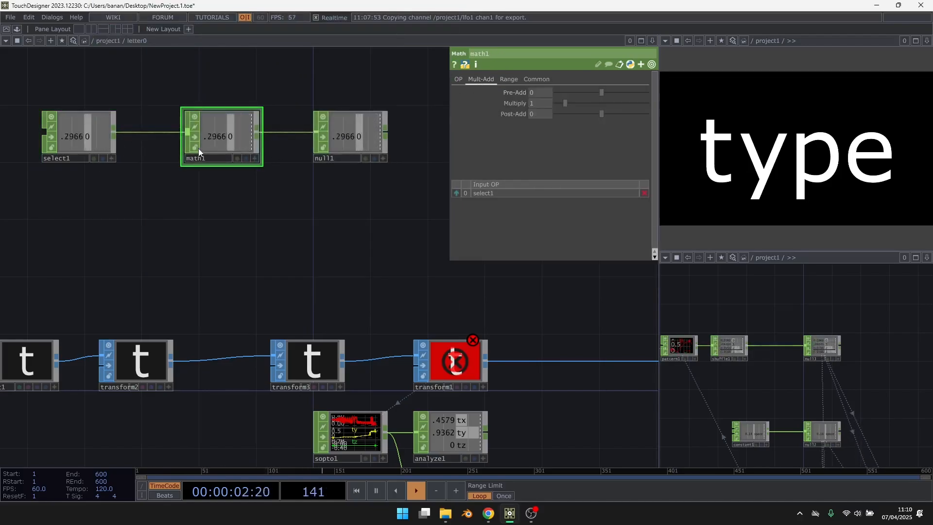
pyautogui.scroll(2, 198, 147)
pyautogui.click(510, 79)
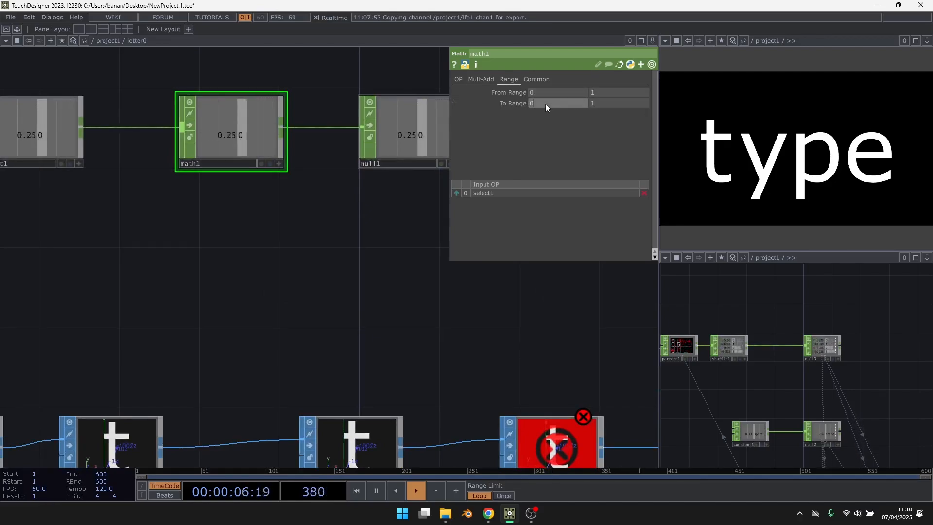
pyautogui.write('1')
pyautogui.click(605, 104)
pyautogui.write('2')
# Step: Open null1's viewer in a floating window and place it over the network beside the parameters
pyautogui.scroll(-2, 332, 237)
pyautogui.rightClick(397, 156)
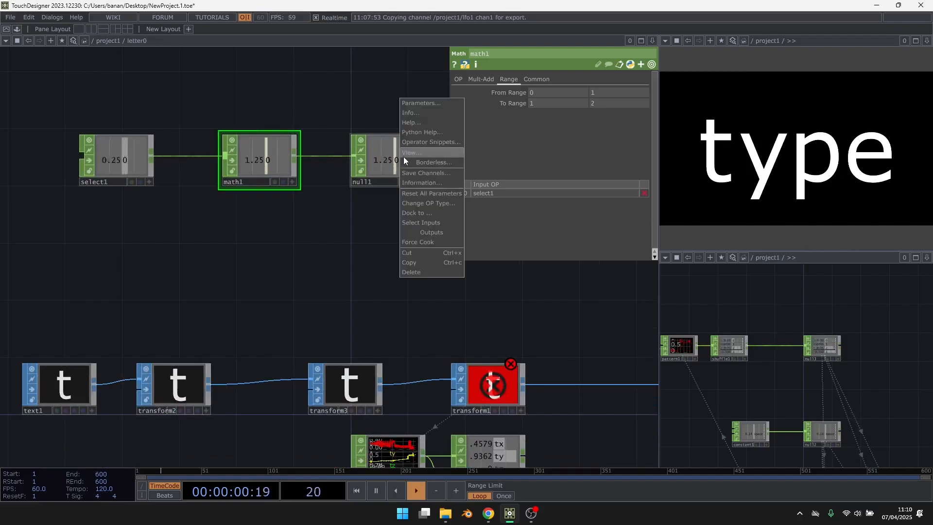
pyautogui.click(404, 156)
pyautogui.moveTo(404, 85); pyautogui.dragTo(220, 75)
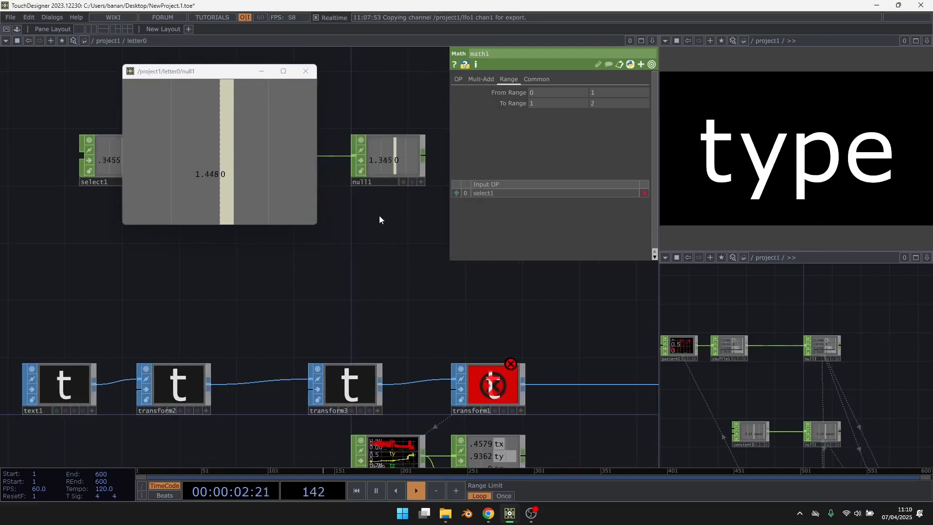
# Step: Select transform3 and bring null1's channel to its Scale parameters
pyautogui.click(381, 341)
pyautogui.scroll(3, 422, 282)
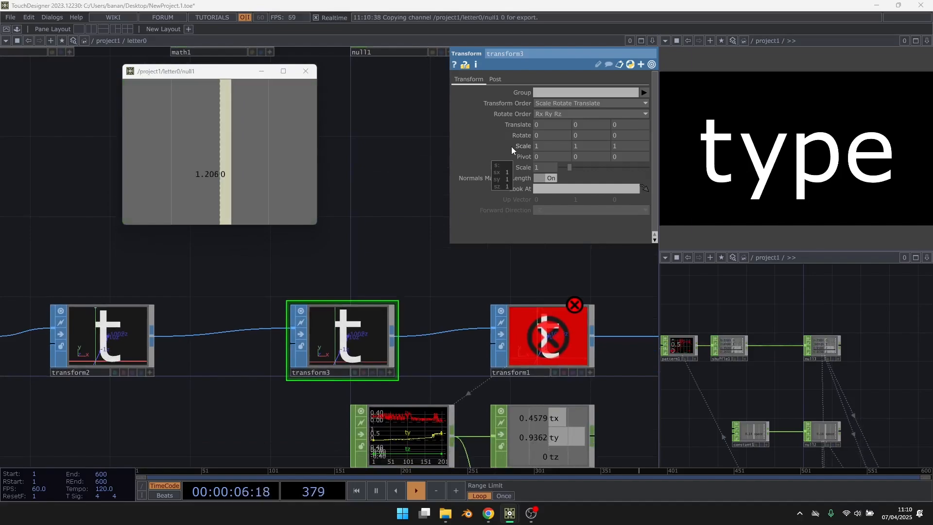
# Step: Reference null1's channel in transform3's X and Y scale, and clear the Z scale expression so it resets to 1
pyautogui.click(523, 143)
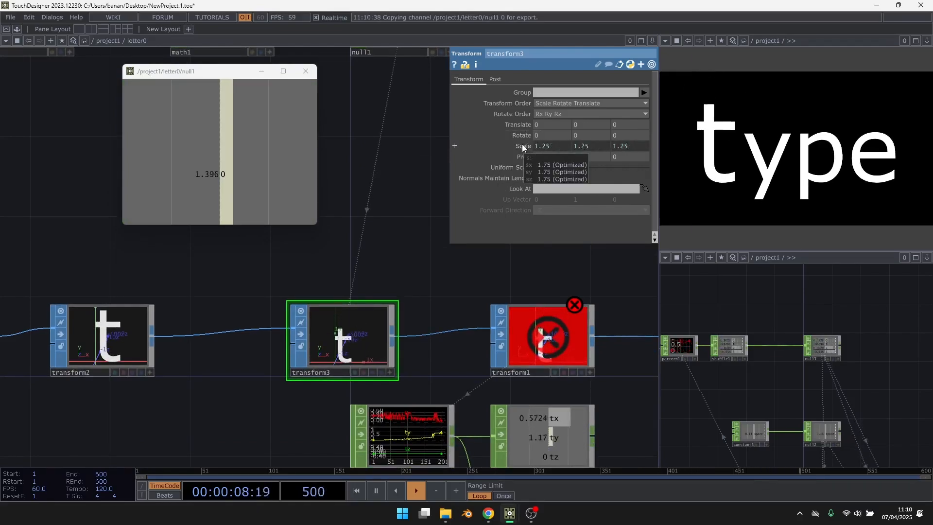
pyautogui.click(522, 144)
pyautogui.click(592, 178)
pyautogui.press('BackSpace')
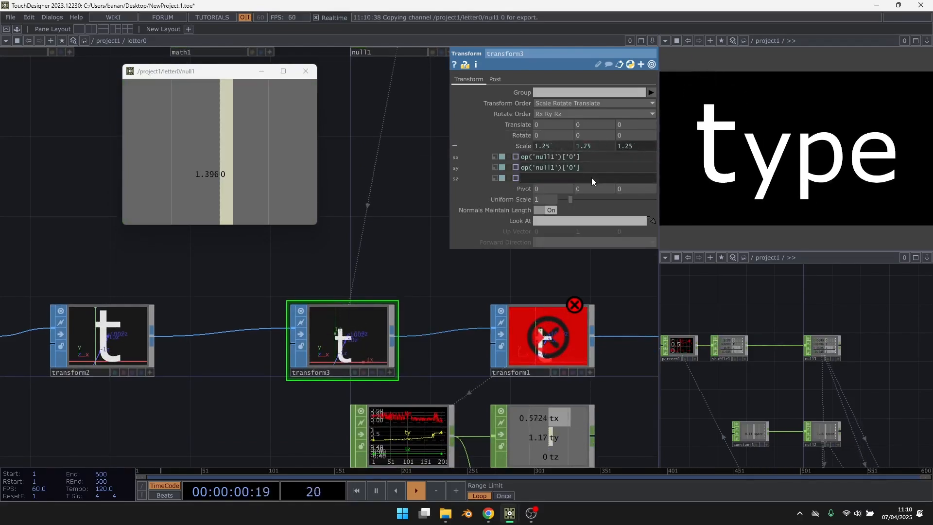
pyautogui.press('Return')
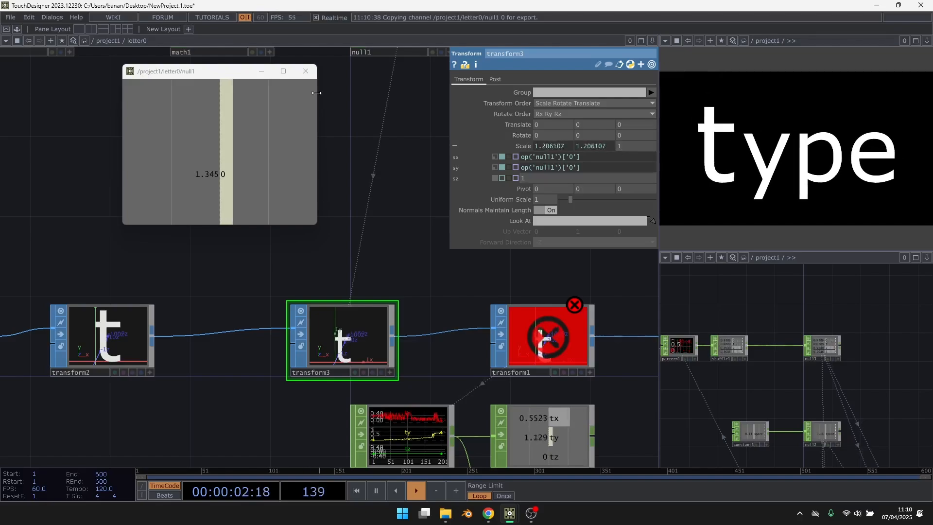
# Step: Close the floating null1 viewer, return to the project network and recreate all letter operators from replicator1
pyautogui.click(308, 73)
pyautogui.scroll(-2, 199, 229)
pyautogui.moveTo(306, 211); pyautogui.dragTo(239, 233)
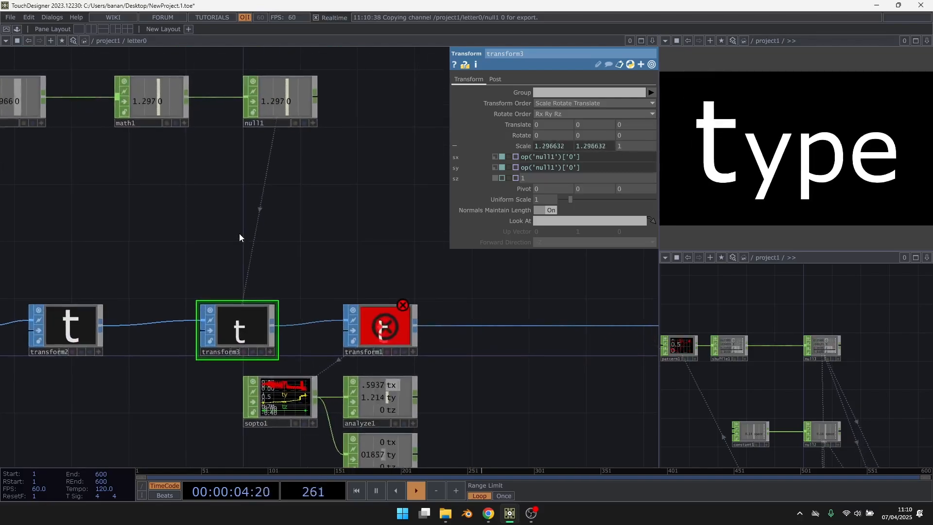
pyautogui.press('u')
pyautogui.click(205, 238)
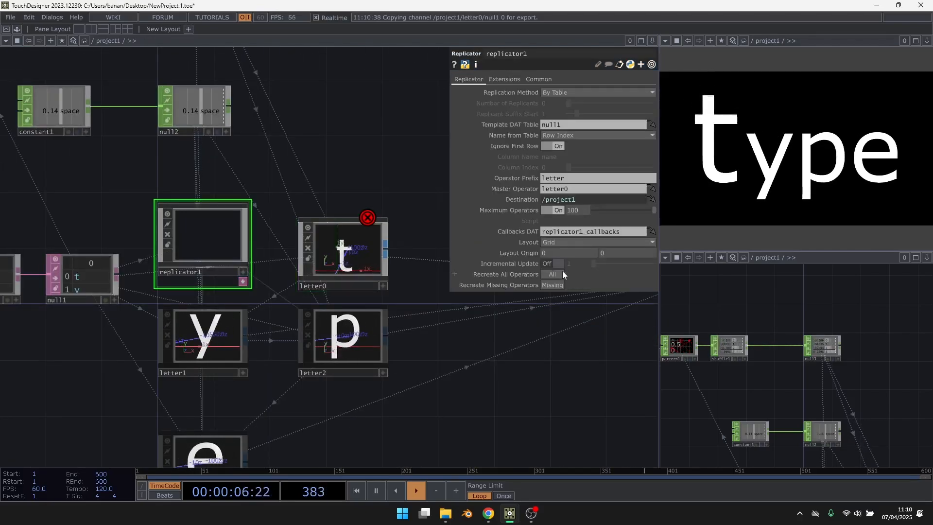
pyautogui.click(554, 274)
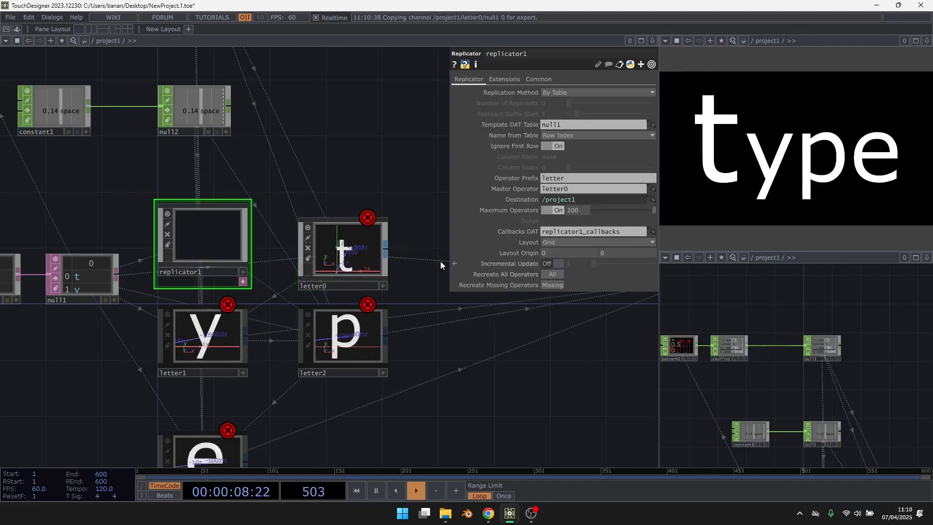
# Step: Compare transform3's scale expressions inside letter0 and letter1 with the channel name of null1 in each
pyautogui.click(363, 255)
pyautogui.press('i')
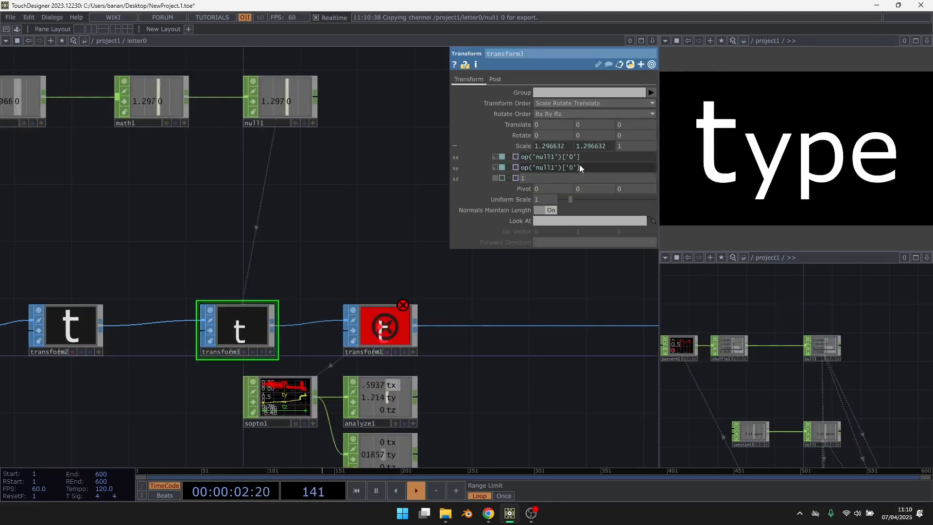
pyautogui.moveTo(574, 159)
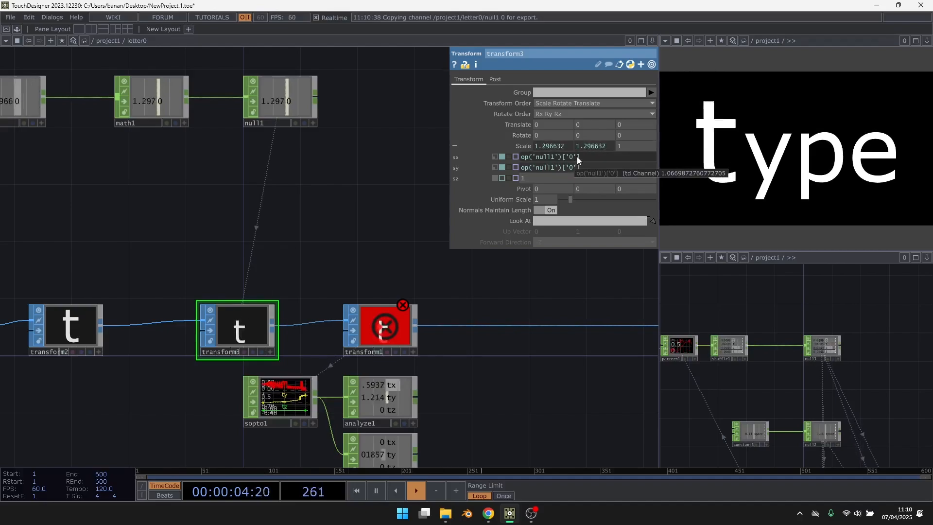
pyautogui.press('u')
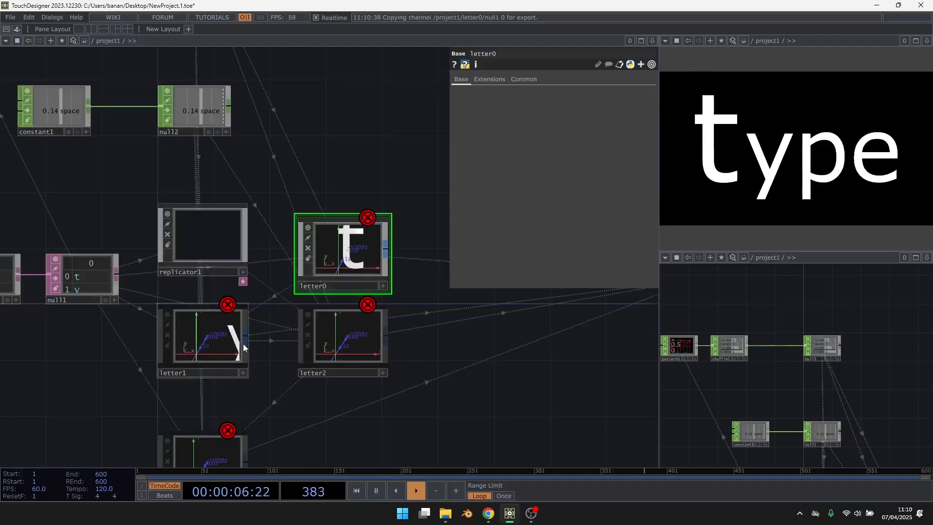
pyautogui.click(220, 327)
pyautogui.press('i')
pyautogui.scroll(5, 168, 282)
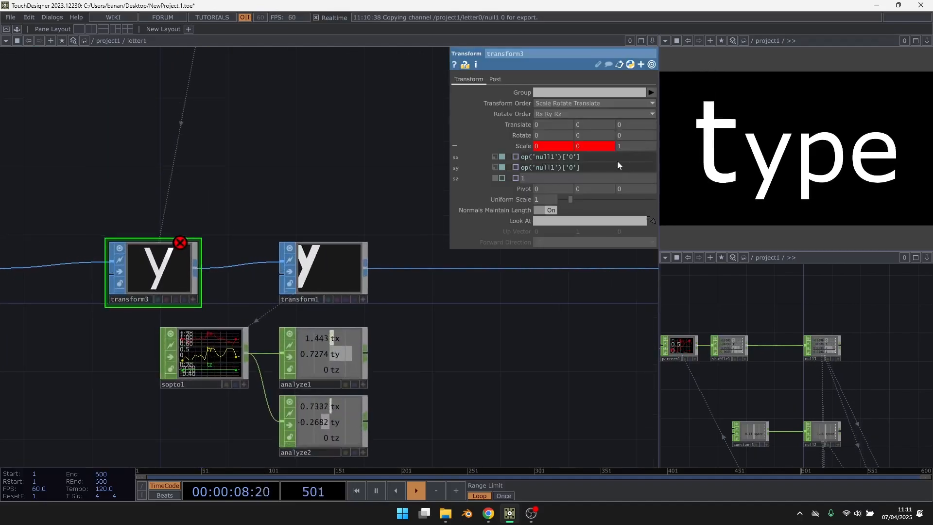
pyautogui.moveTo(367, 170); pyautogui.dragTo(427, 259)
pyautogui.scroll(2, 285, 101)
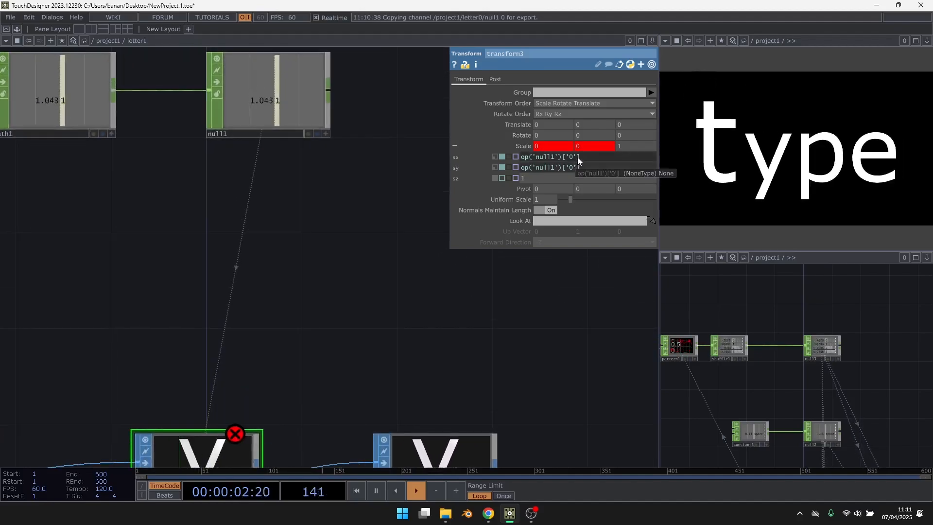
# Step: In letter0's transform3, change the X and Y scale expressions to op('null1')[0] so they reference the channel by index
pyautogui.press('u')
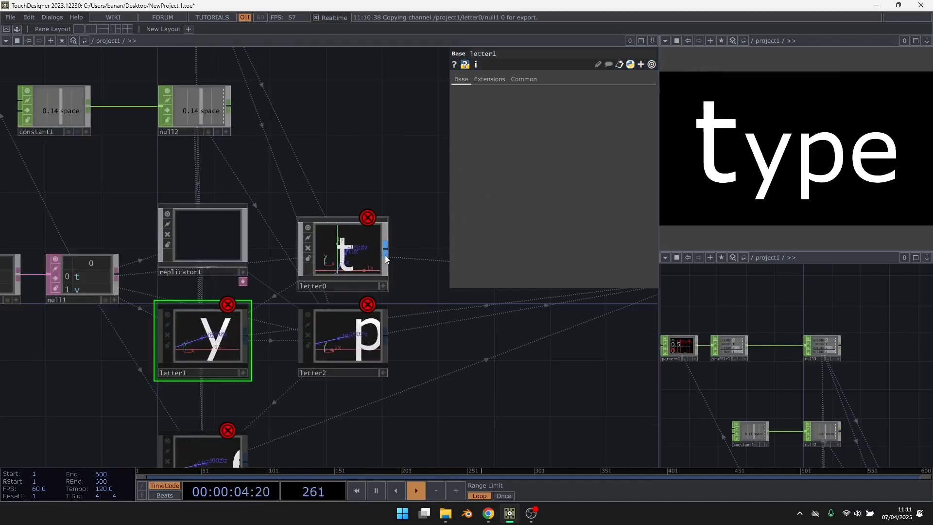
pyautogui.click(364, 249)
pyautogui.press('i')
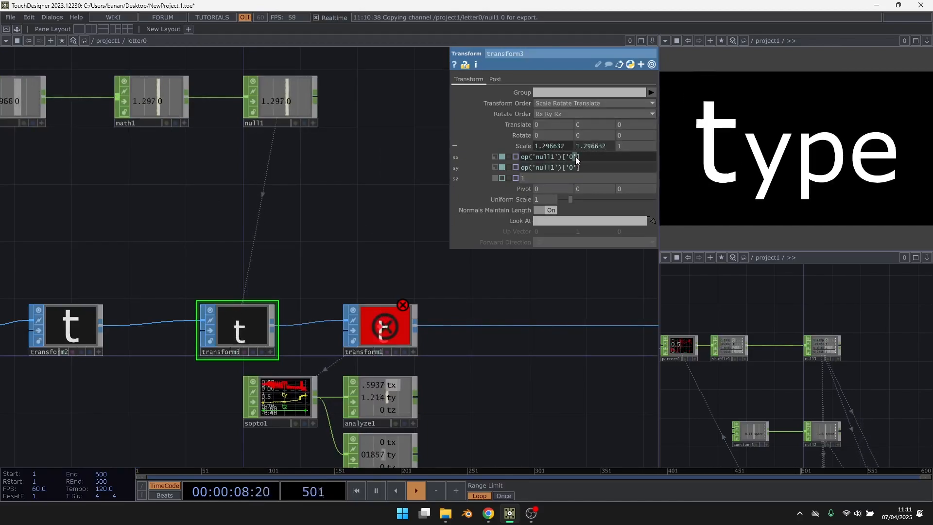
pyautogui.press('BackSpace')
pyautogui.moveTo(567, 159); pyautogui.dragTo(571, 158)
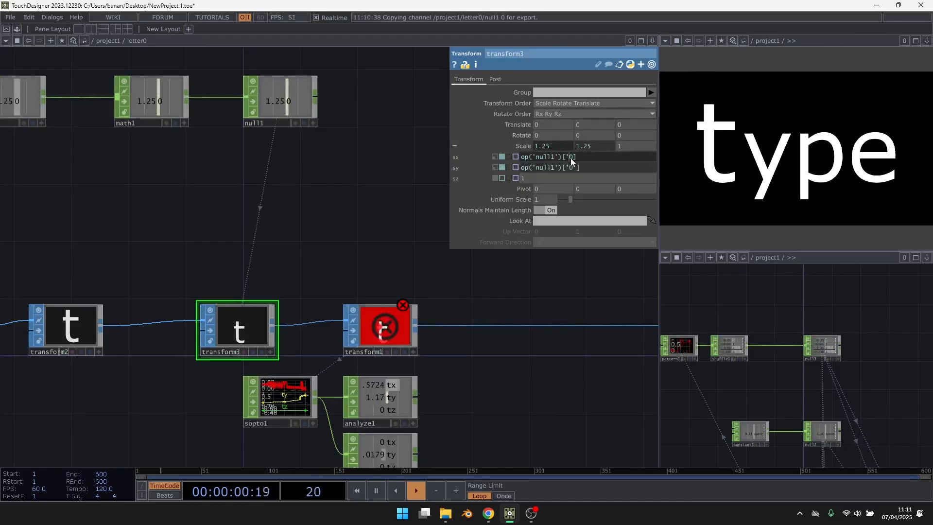
pyautogui.press('BackSpace')
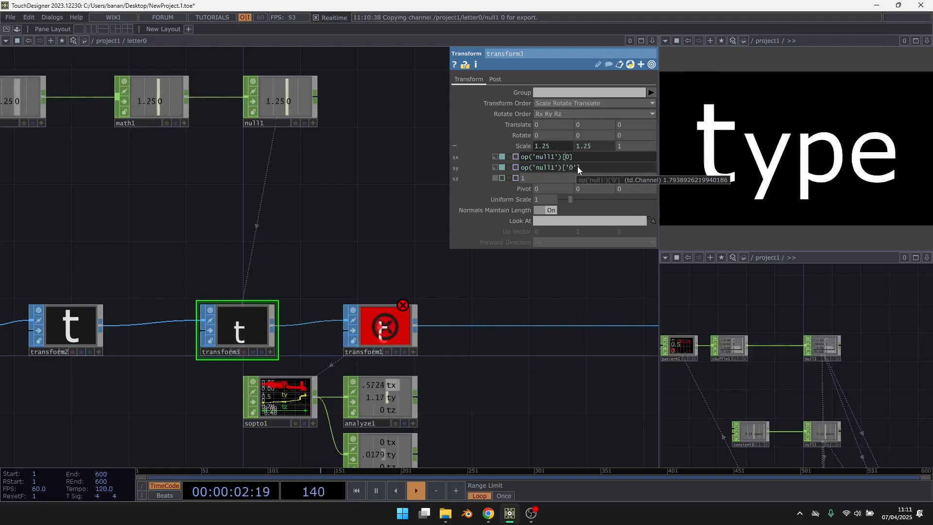
pyautogui.click(576, 167)
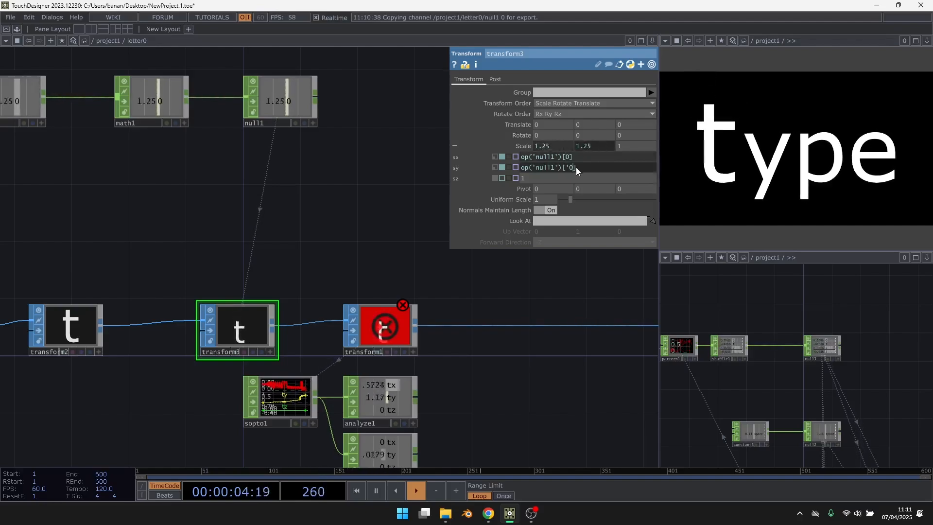
pyautogui.press('BackSpace')
pyautogui.click(568, 168)
pyautogui.press('BackSpace')
pyautogui.scroll(4, 284, 80)
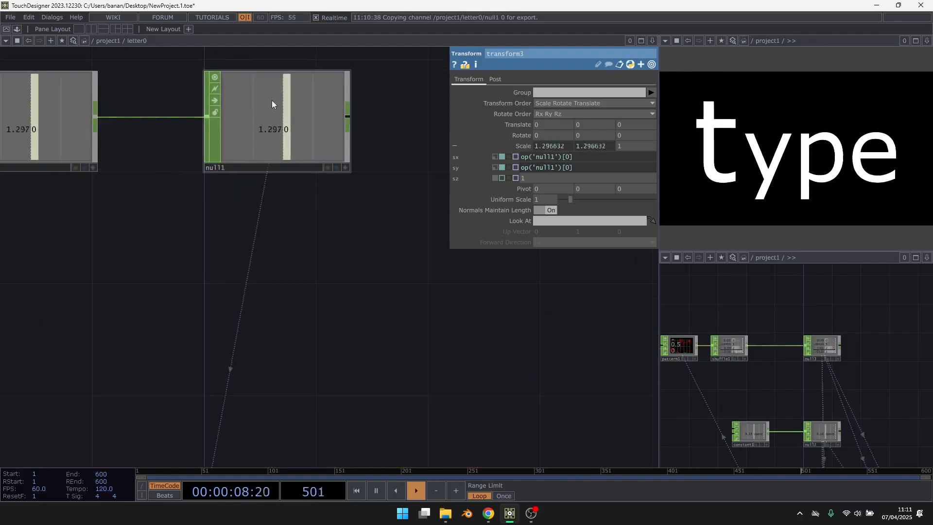
# Step: Leave letter0 and rebuild every replicated letter through replicator1 with the index-based scale expressions
pyautogui.press('u')
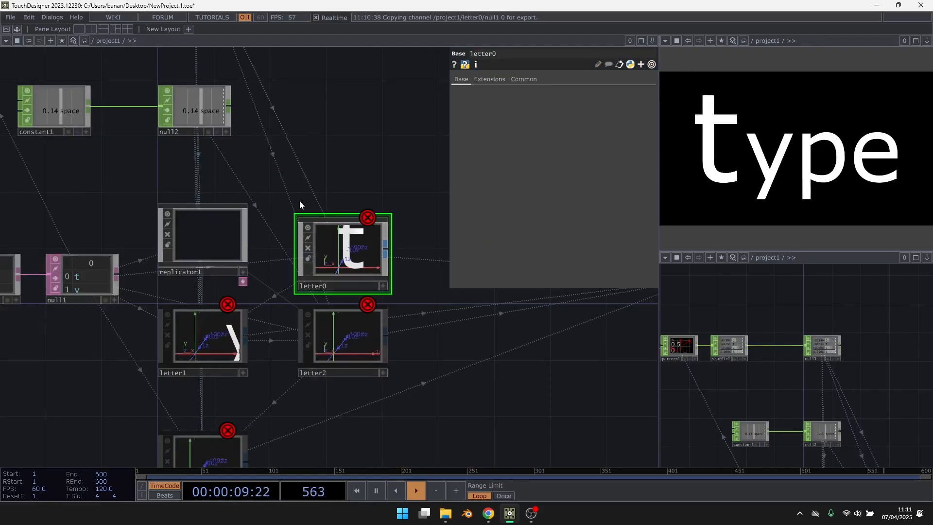
pyautogui.click(204, 246)
pyautogui.click(552, 274)
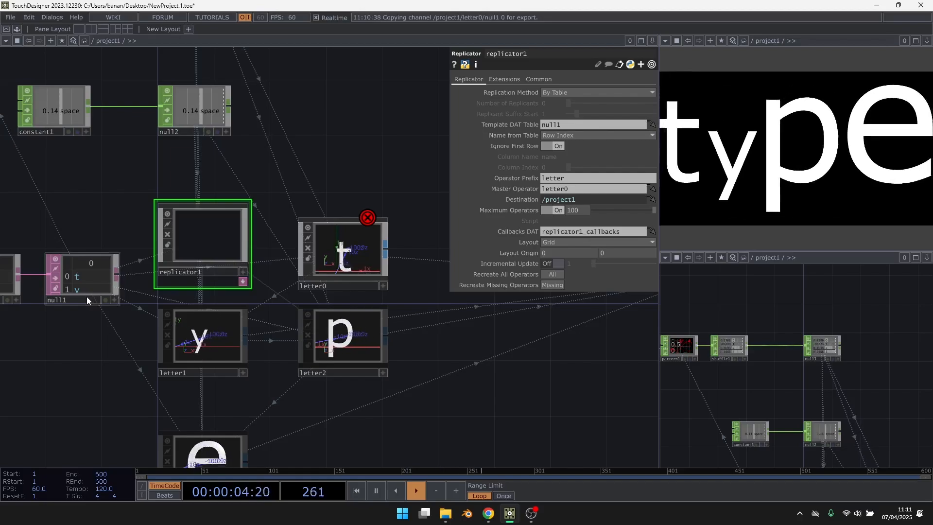
# Step: Replace the word in the text1 DAT with "TouchDesigner"
pyautogui.scroll(-1, 87, 297)
pyautogui.scroll(-1, 86, 297)
pyautogui.moveTo(73, 372); pyautogui.dragTo(458, 360)
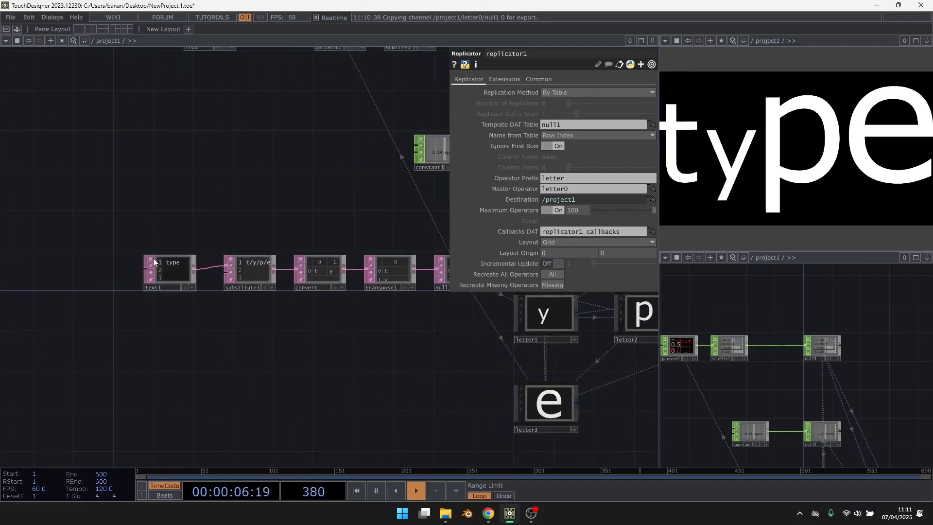
pyautogui.scroll(3, 153, 259)
pyautogui.doubleClick(176, 274)
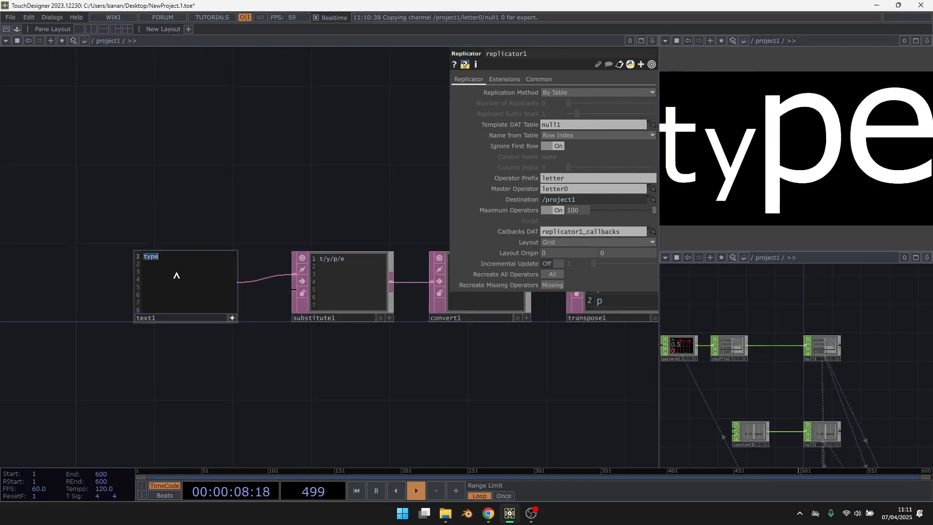
pyautogui.write('Tou')
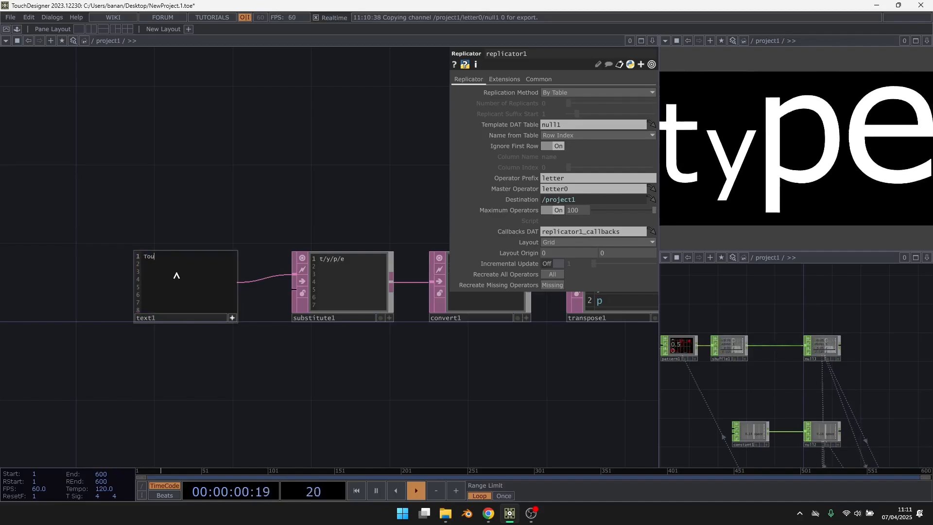
pyautogui.write('chDesigner')
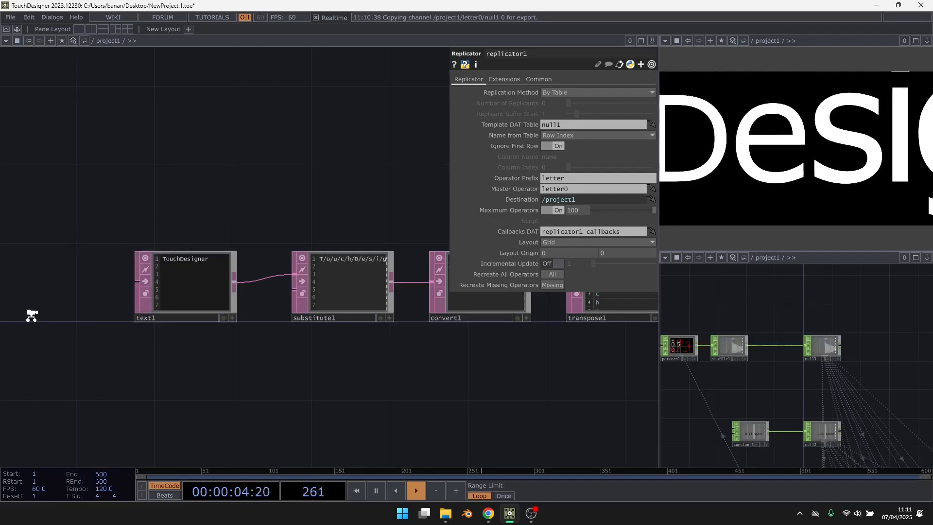
# Step: Shift the select1, transform1, geo1 and constant2 operators together toward render1, away from the replicated letters
pyautogui.scroll(-3, 27, 313)
pyautogui.scroll(-5, 223, 365)
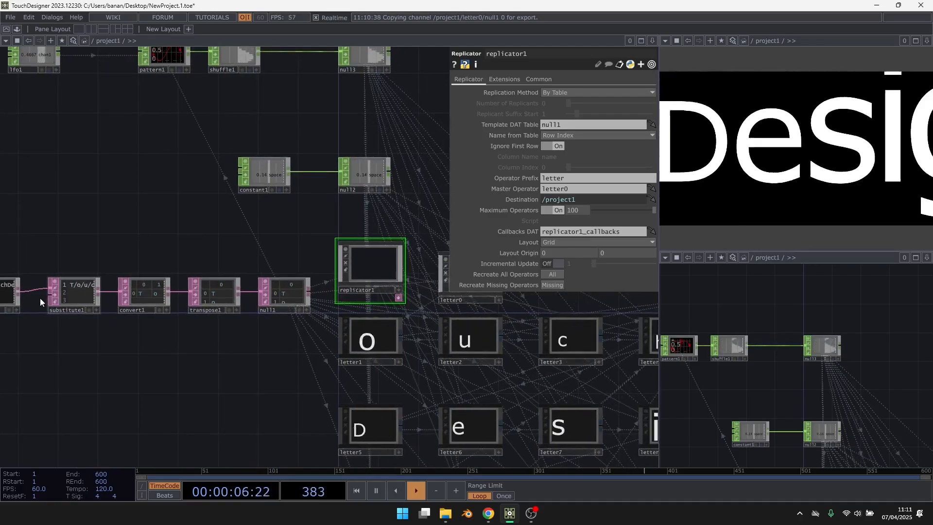
pyautogui.moveTo(389, 382); pyautogui.dragTo(230, 411)
pyautogui.scroll(3, 460, 316)
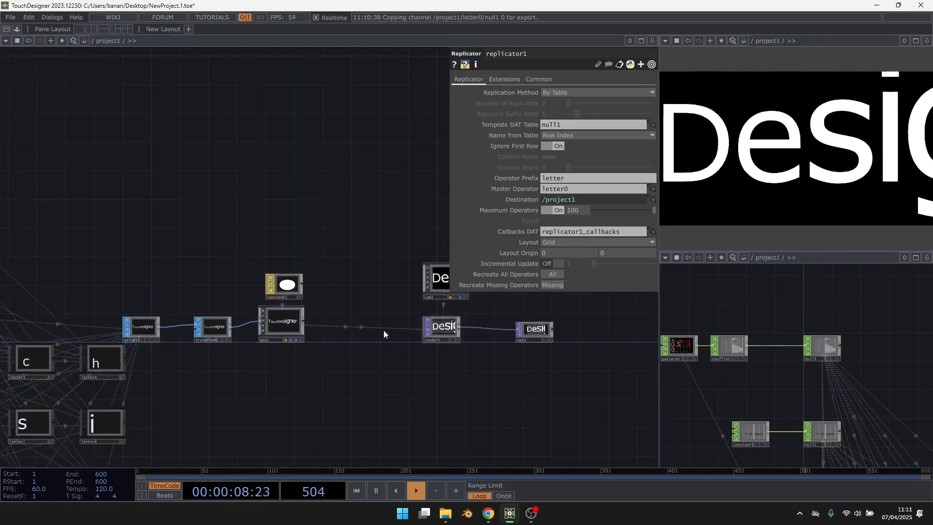
pyautogui.click(212, 326)
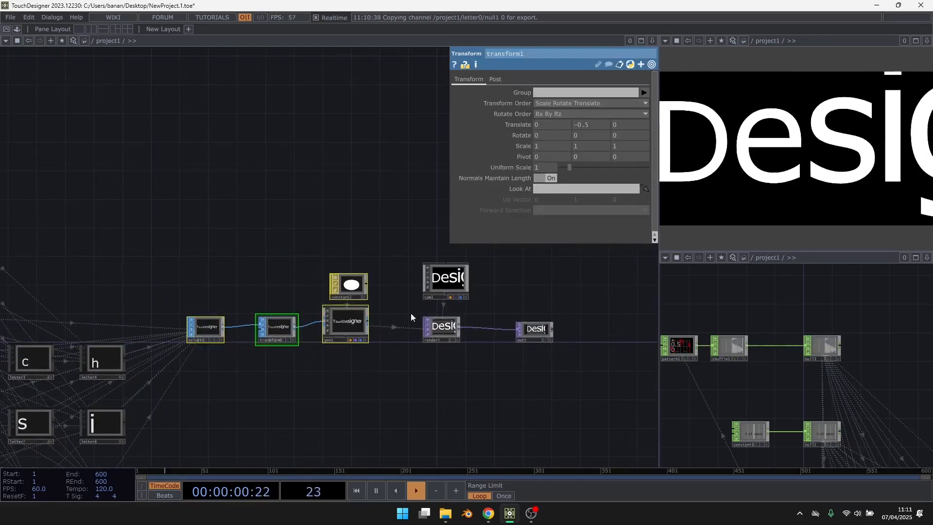
# Step: Set cam1's projection to Orthographic with an ortho width of about 8.19
pyautogui.scroll(2, 433, 291)
pyautogui.click(442, 278)
pyautogui.scroll(3, 380, 287)
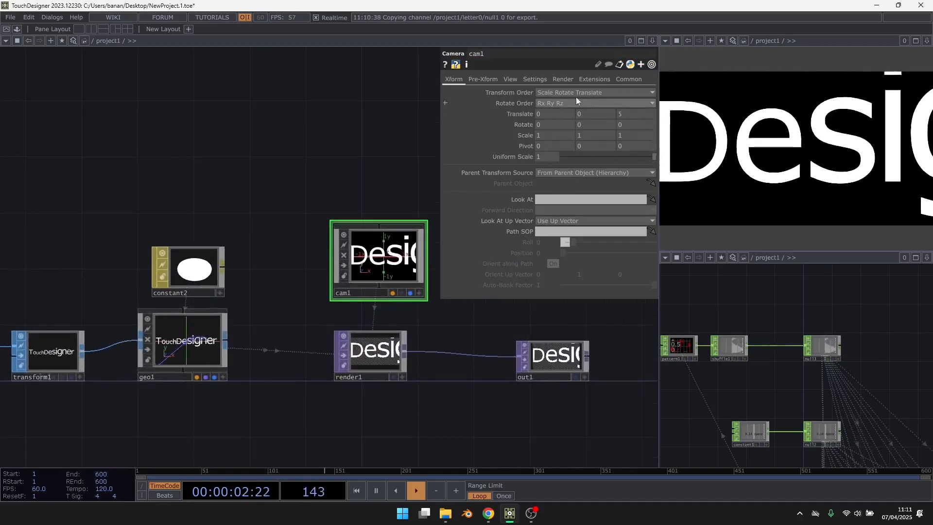
pyautogui.click(510, 79)
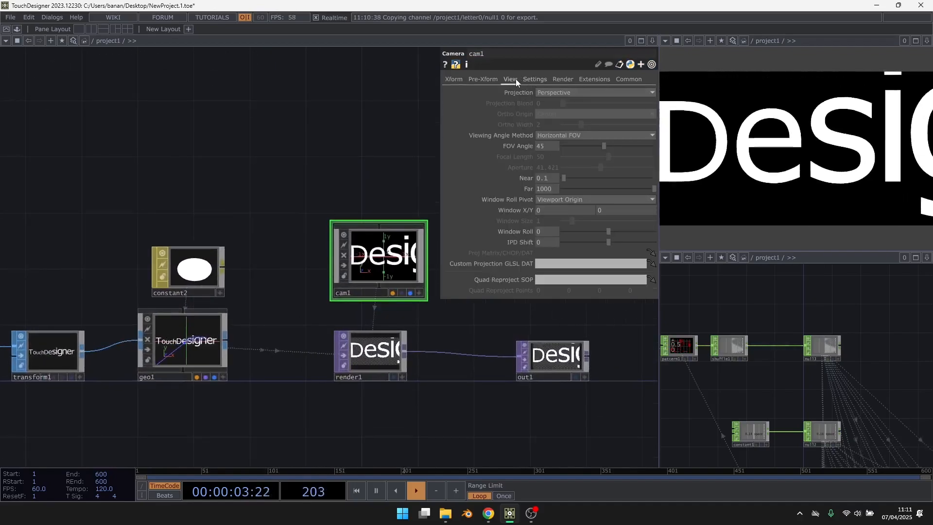
pyautogui.click(561, 94)
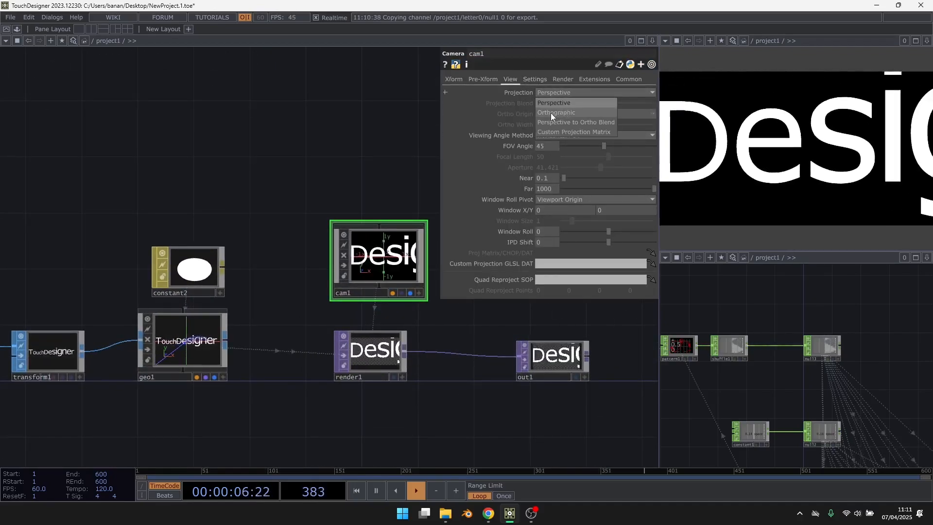
pyautogui.click(551, 113)
pyautogui.moveTo(581, 124); pyautogui.dragTo(643, 141)
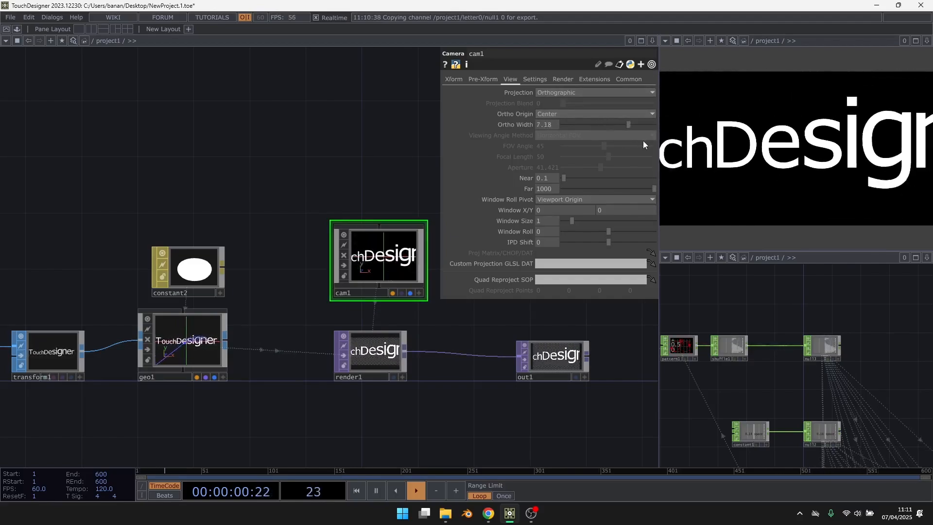
# Step: Create a SOP to CHOP from select1's output and place it above transform1 and select1
pyautogui.moveTo(81, 246); pyautogui.dragTo(352, 179)
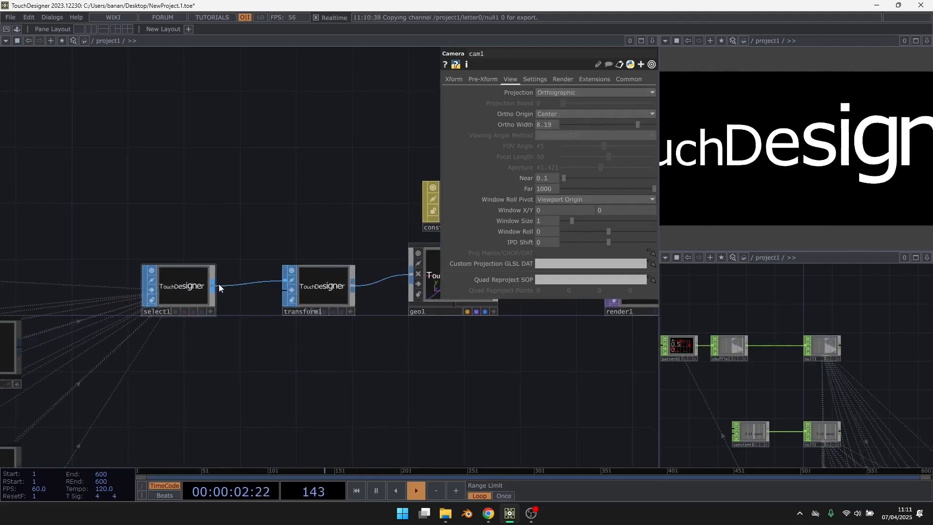
pyautogui.scroll(2, 340, 281)
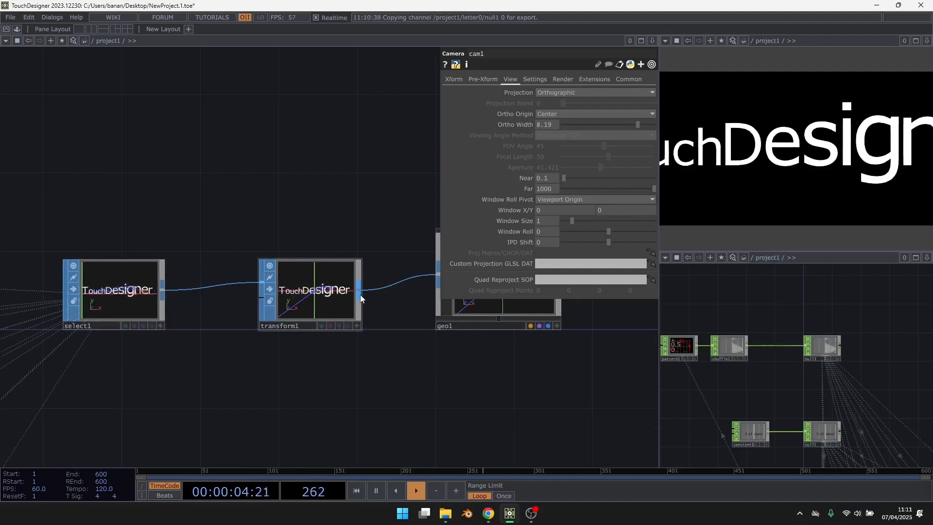
pyautogui.moveTo(203, 323); pyautogui.dragTo(256, 349)
pyautogui.rightClick(220, 316)
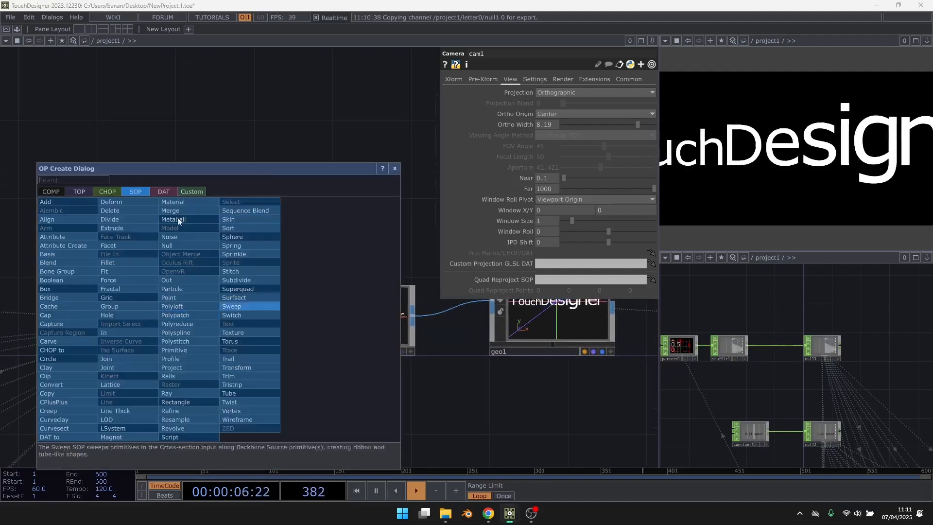
pyautogui.click(107, 191)
pyautogui.click(73, 216)
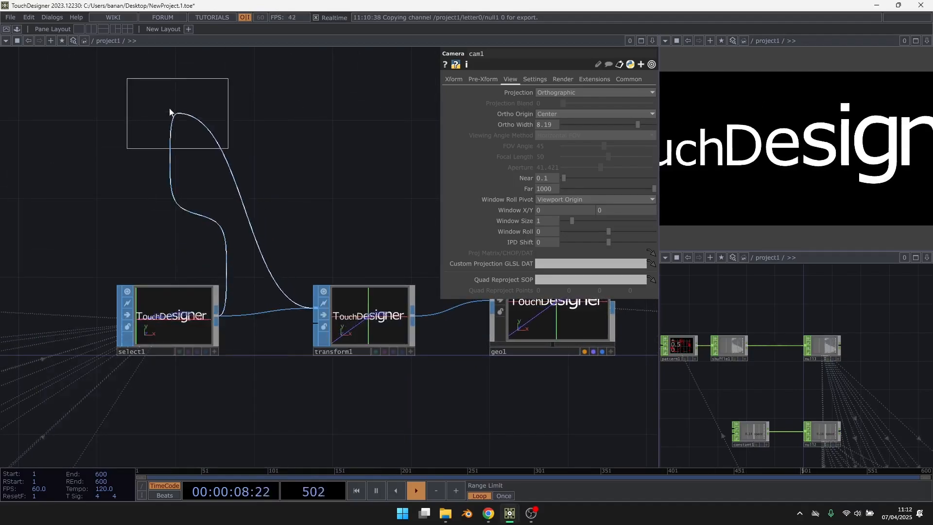
pyautogui.click(261, 113)
# Step: Add an Analyze CHOP after sopto1 and set its function to Maximum
pyautogui.press('Tab')
pyautogui.write('an')
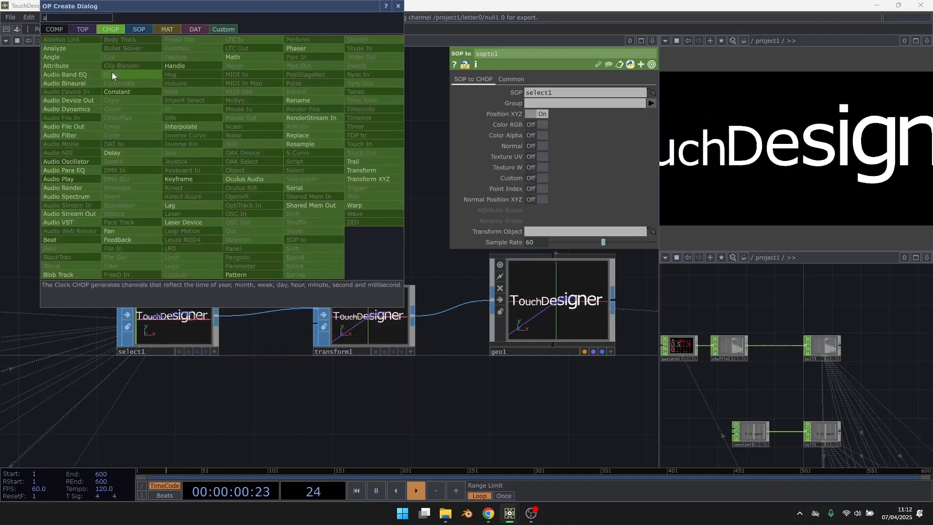
pyautogui.click(73, 48)
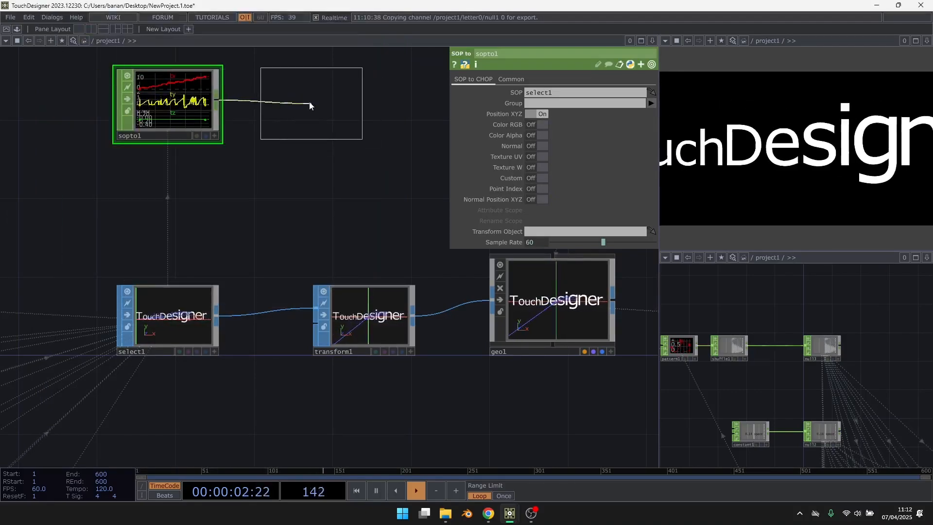
pyautogui.click(306, 102)
pyautogui.moveTo(329, 259); pyautogui.dragTo(294, 299)
pyautogui.click(563, 93)
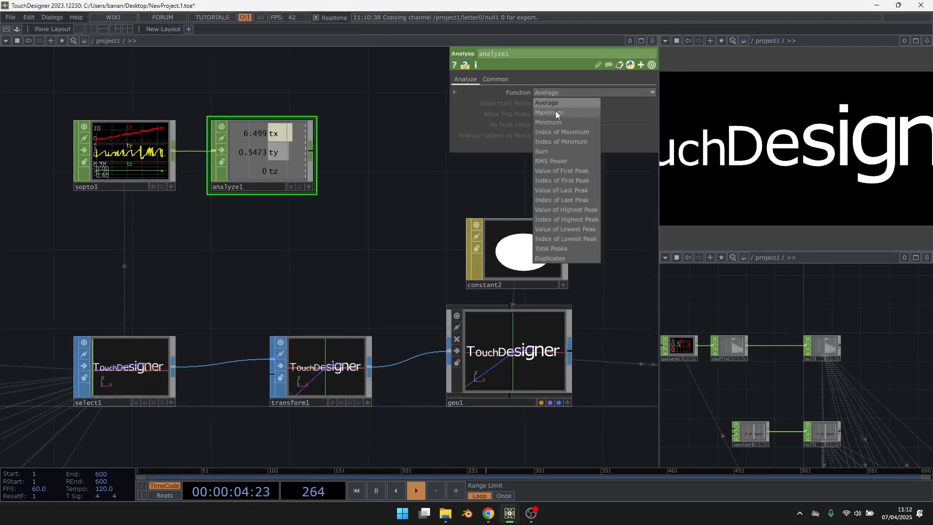
pyautogui.click(556, 113)
# Step: Add a Null CHOP after analyze1
pyautogui.press('Tab')
pyautogui.write('nu')
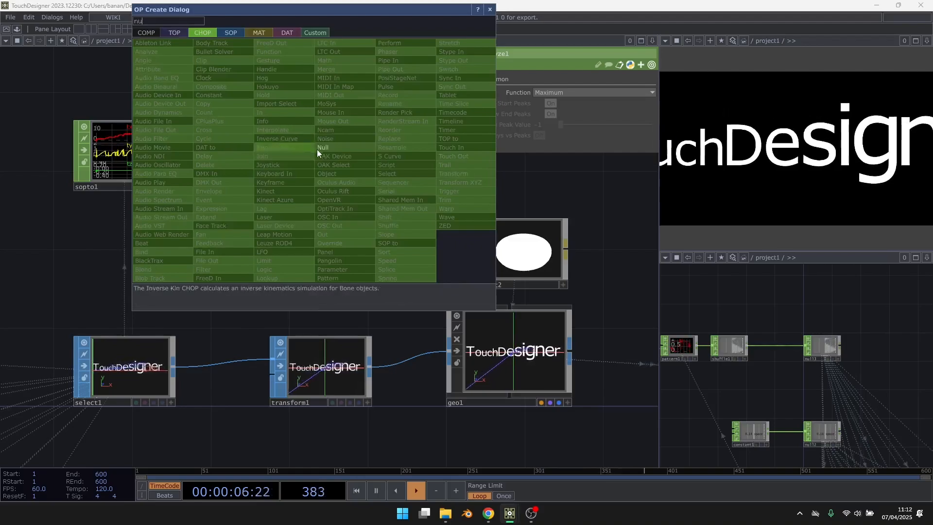
pyautogui.click(332, 148)
pyautogui.click(437, 154)
# Step: Open null4 in a separate viewer and reference its tx channel in cam1's Ortho Width
pyautogui.moveTo(438, 154); pyautogui.dragTo(238, 149, button='middle')
pyautogui.rightClick(238, 150)
pyautogui.click(258, 141)
pyautogui.moveTo(397, 267); pyautogui.dragTo(308, 306, button='middle')
pyautogui.click(476, 271)
pyautogui.moveTo(335, 258); pyautogui.dragTo(262, 242)
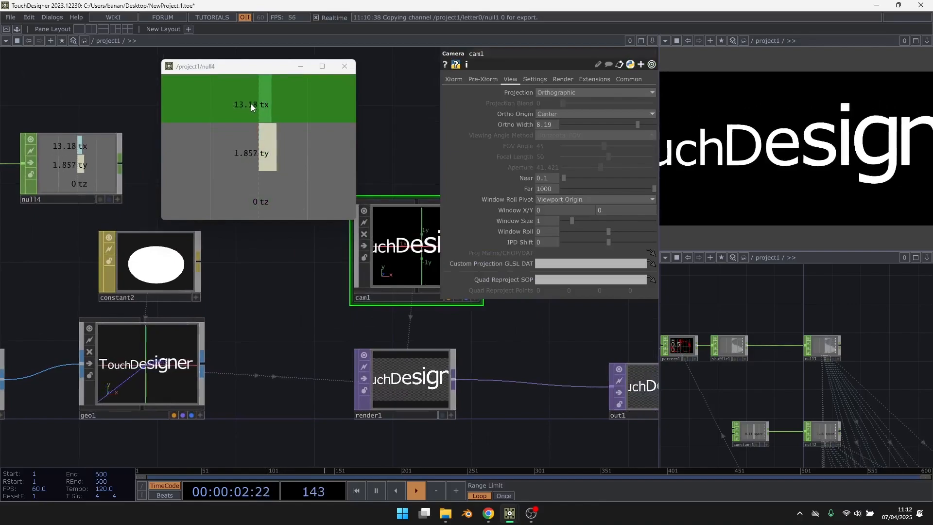
pyautogui.moveTo(251, 103); pyautogui.dragTo(555, 125)
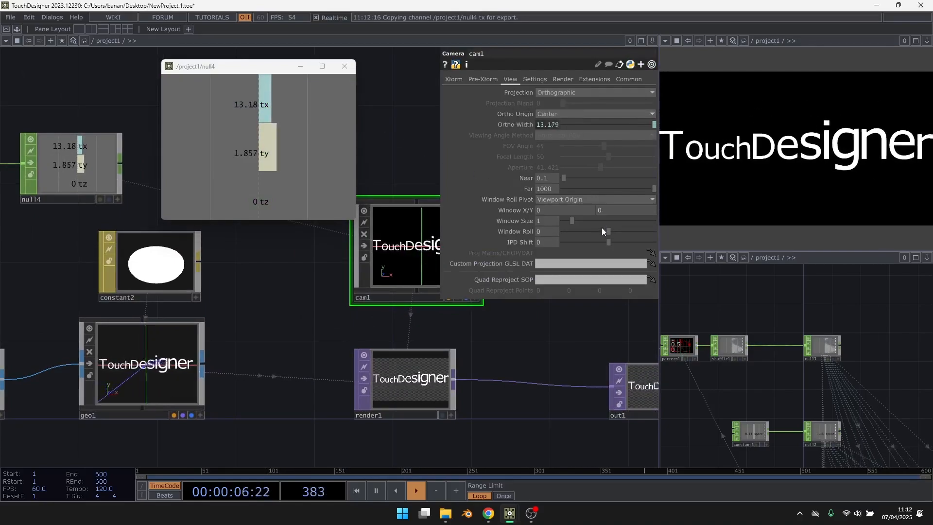
# Step: Shorten the word in the text1 DAT to "TouchDesi" to test the camera fit
pyautogui.scroll(5, 383, 275)
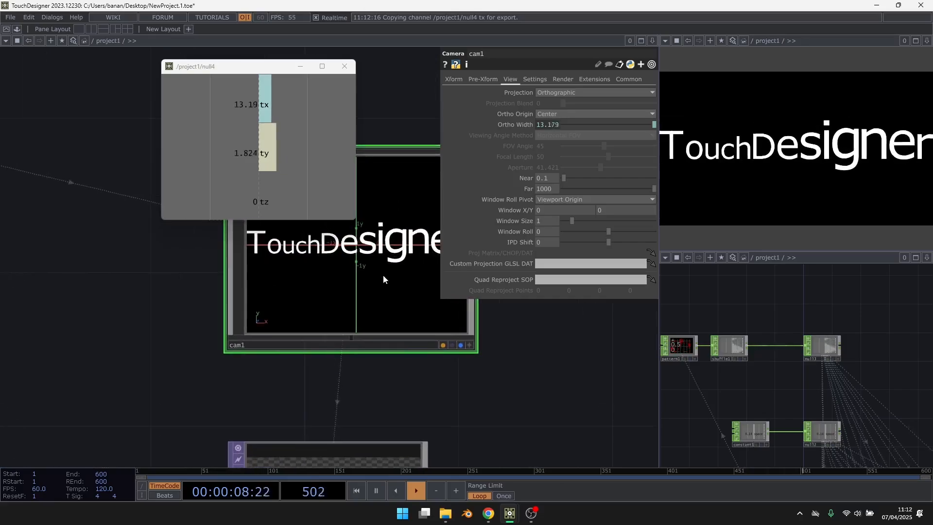
pyautogui.scroll(-5, 614, 348)
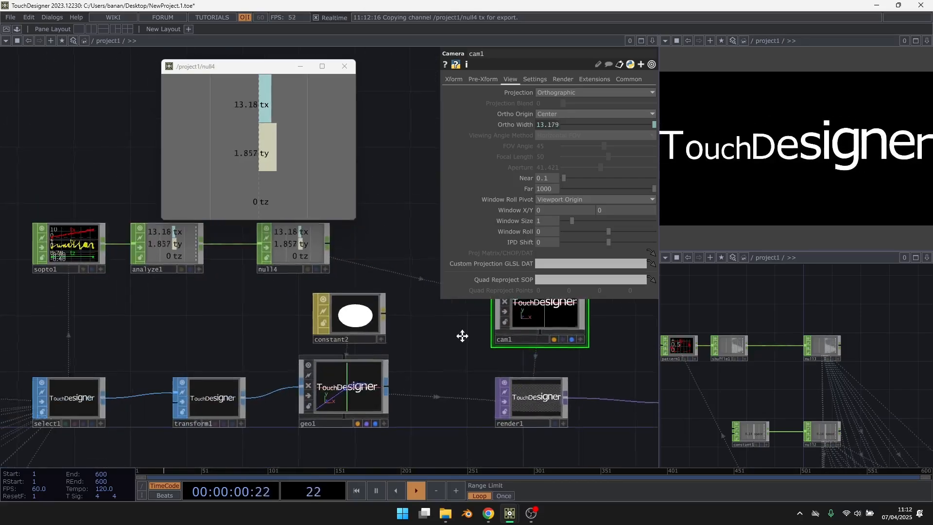
pyautogui.scroll(-3, 603, 286)
pyautogui.moveTo(298, 401); pyautogui.dragTo(406, 353)
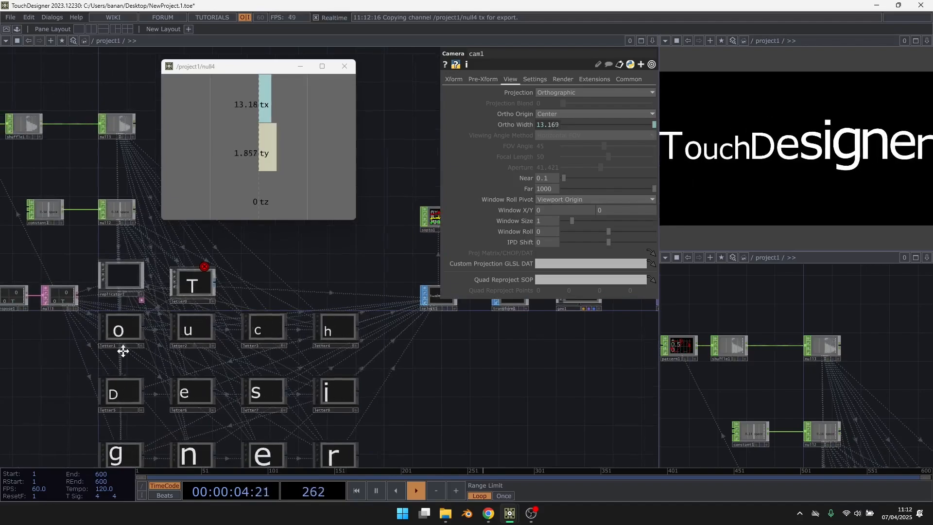
pyautogui.moveTo(123, 352); pyautogui.dragTo(460, 326)
pyautogui.scroll(3, 172, 247)
pyautogui.scroll(2, 173, 251)
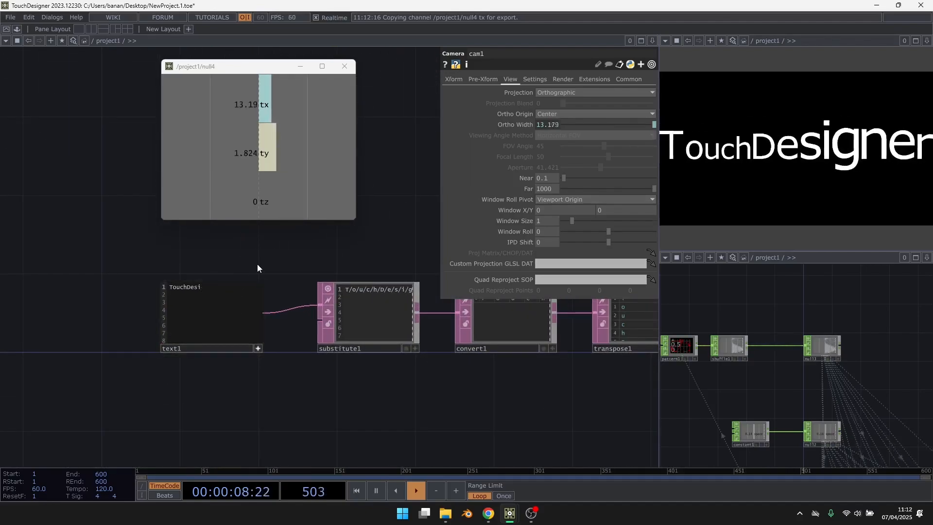
pyautogui.click(253, 348)
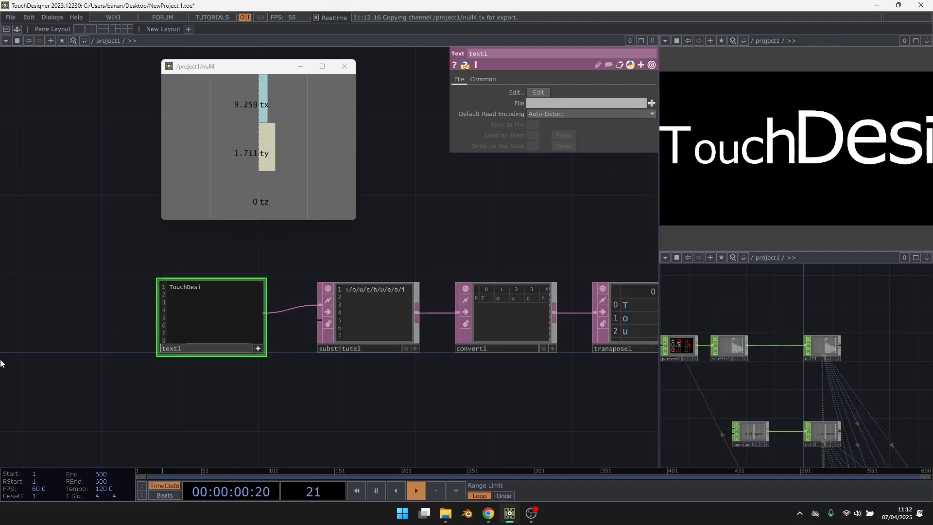
# Step: Add 2 to cam1's Ortho Width expression, making it op('null4')['tx'] +2, and close the null4 viewer window
pyautogui.scroll(-5, 1, 364)
pyautogui.moveTo(604, 340); pyautogui.dragTo(203, 347)
pyautogui.scroll(4, 583, 330)
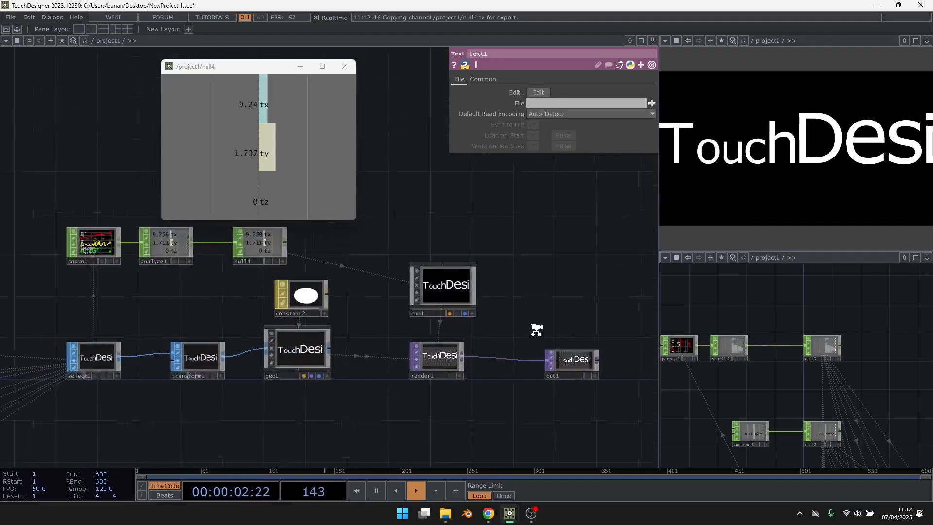
pyautogui.click(398, 283)
pyautogui.click(522, 123)
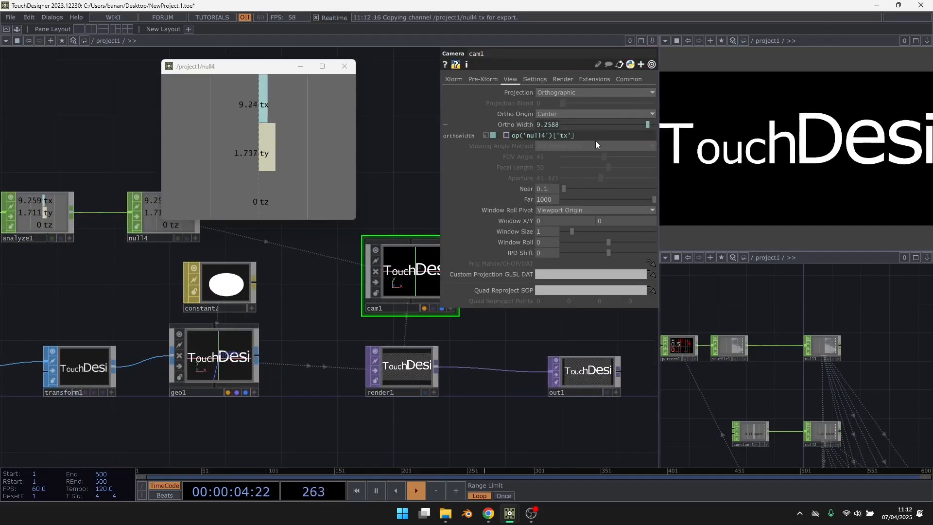
pyautogui.write('+2')
pyautogui.press('Return')
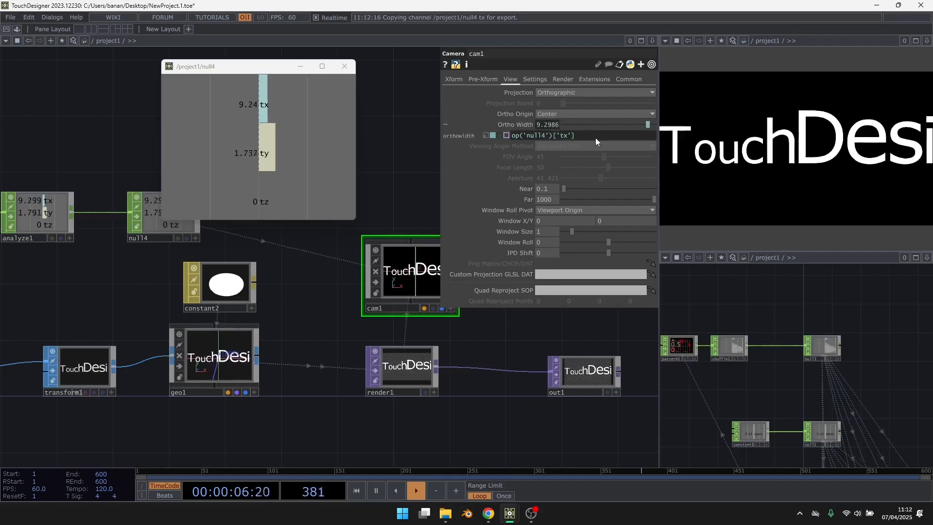
pyautogui.click(343, 70)
# Step: Move null4 away from analyze1 to make room and insert a Lag CHOP between them
pyautogui.moveTo(193, 139); pyautogui.dragTo(327, 153)
pyautogui.moveTo(121, 159); pyautogui.dragTo(150, 167)
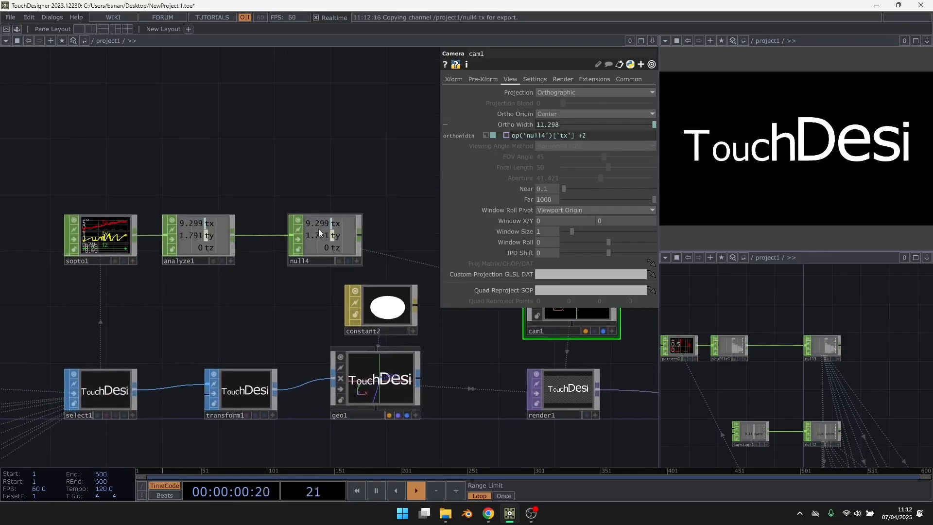
pyautogui.moveTo(319, 229); pyautogui.dragTo(375, 229)
pyautogui.rightClick(279, 235)
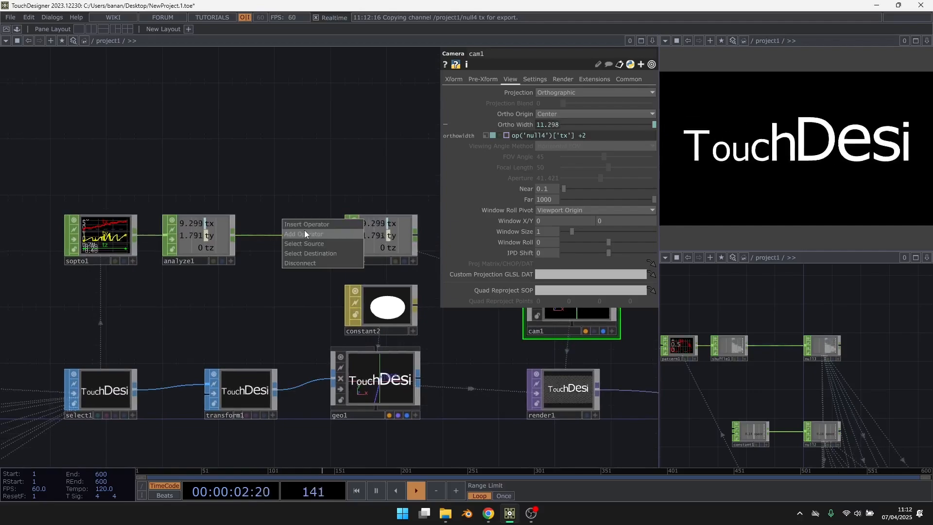
pyautogui.click(305, 233)
pyautogui.write('la')
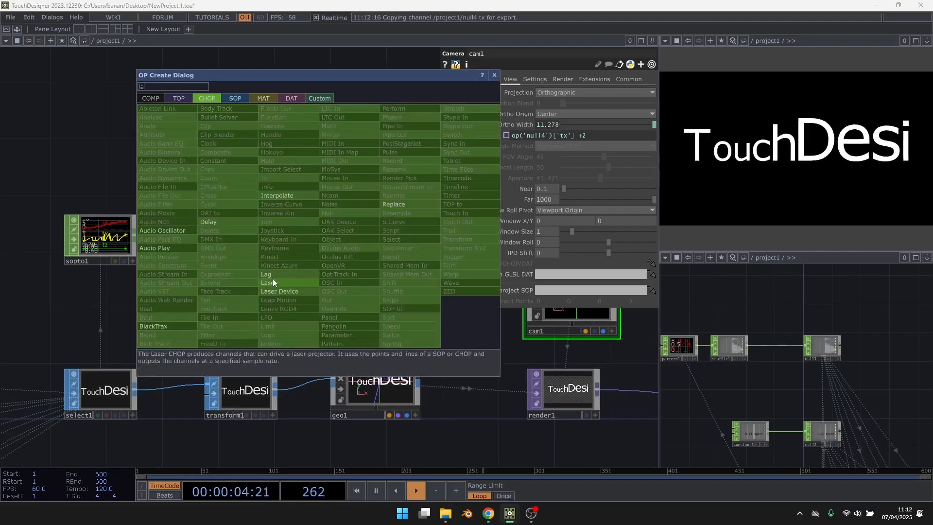
pyautogui.click(266, 274)
pyautogui.click(290, 236)
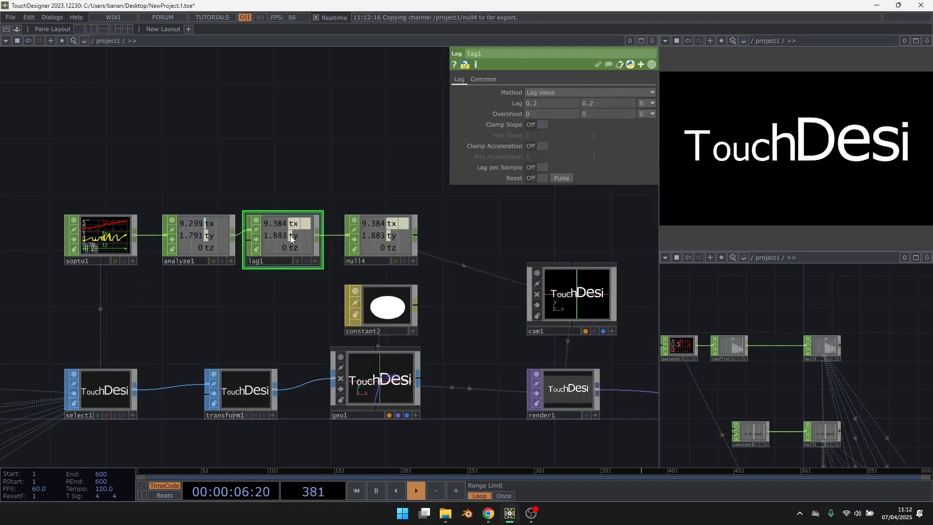
# Step: Complete the word in the text1 DAT to "TouchDesigner" again
pyautogui.scroll(-3, 410, 161)
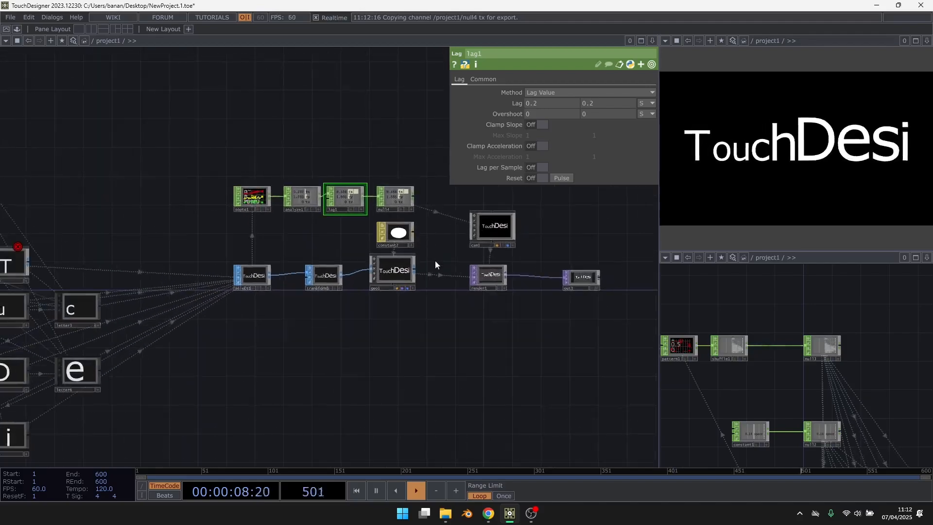
pyautogui.scroll(-3, 509, 317)
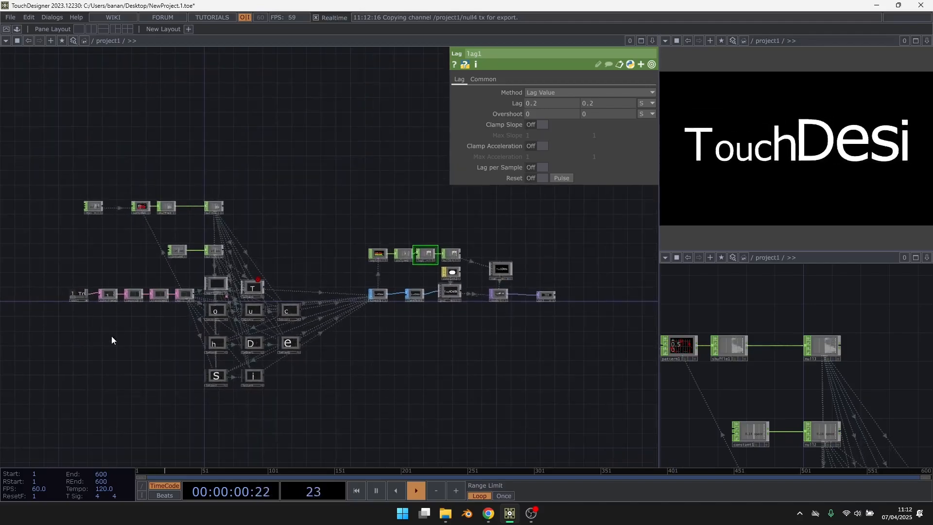
pyautogui.scroll(5, 199, 306)
pyautogui.write('gner')
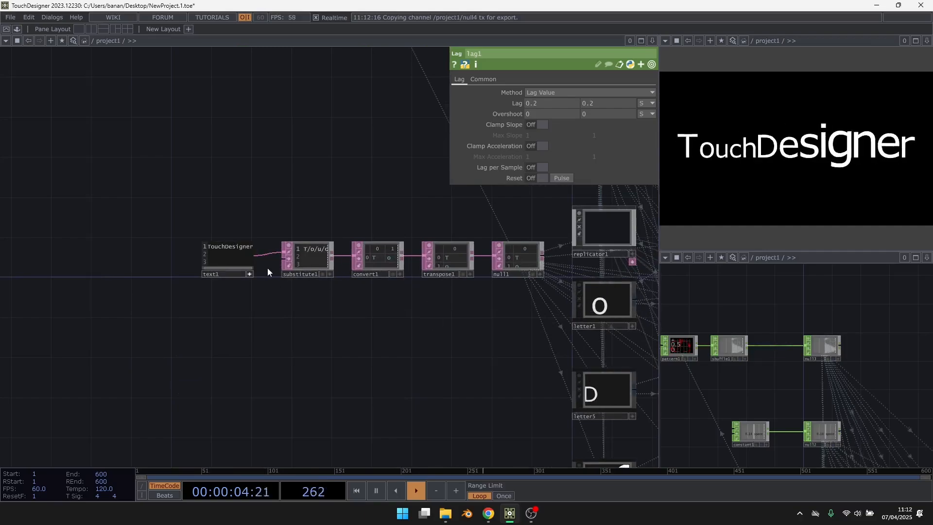
# Step: Try the Cosine and Triangle types on pattern1, and set its type to Random
pyautogui.moveTo(463, 370); pyautogui.dragTo(201, 384)
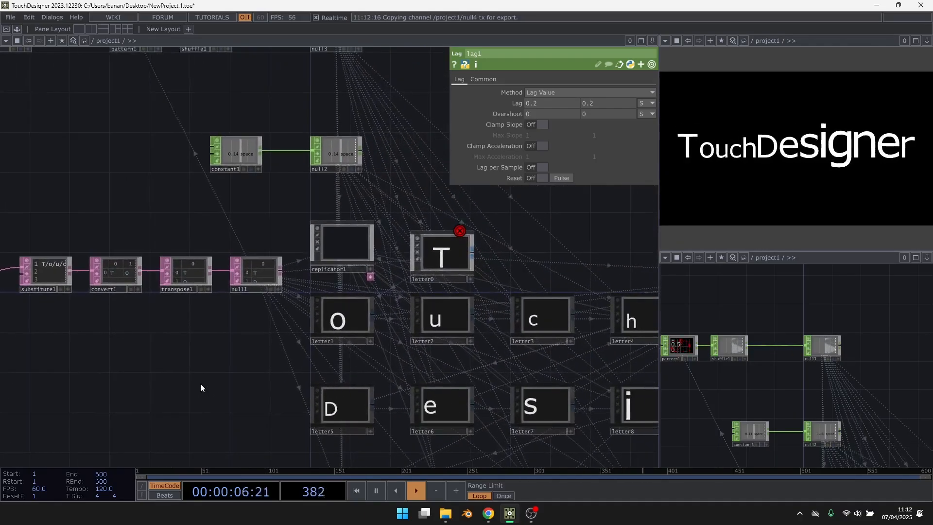
pyautogui.scroll(-4, 200, 383)
pyautogui.scroll(4, 178, 245)
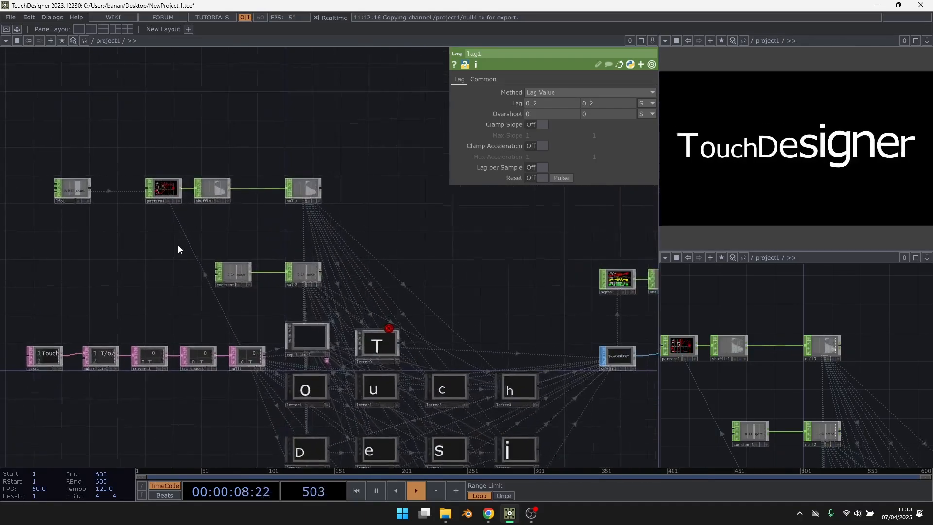
pyautogui.moveTo(200, 245); pyautogui.dragTo(250, 256)
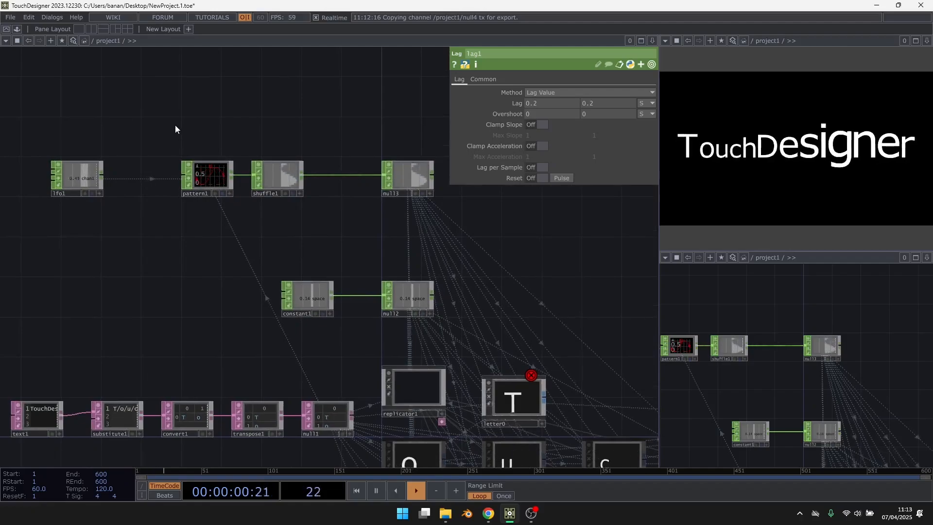
pyautogui.scroll(3, 194, 141)
pyautogui.click(226, 202)
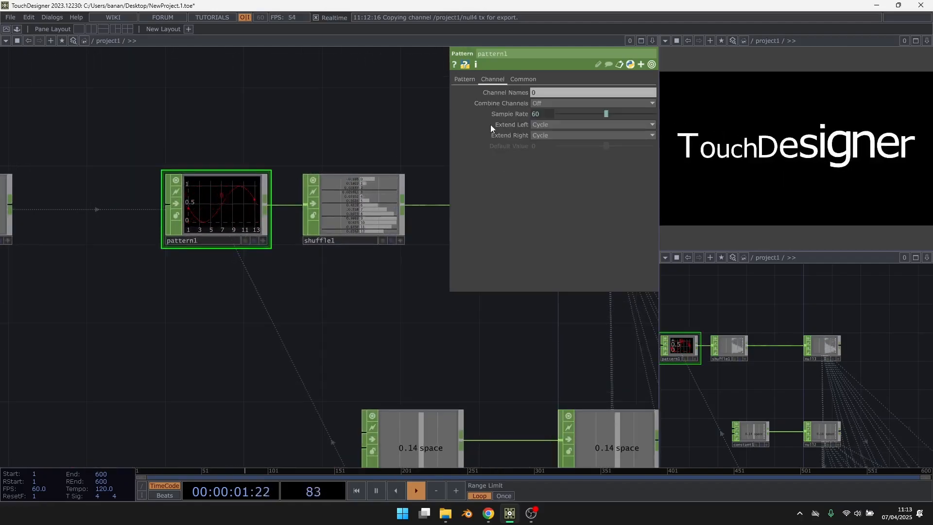
pyautogui.click(460, 80)
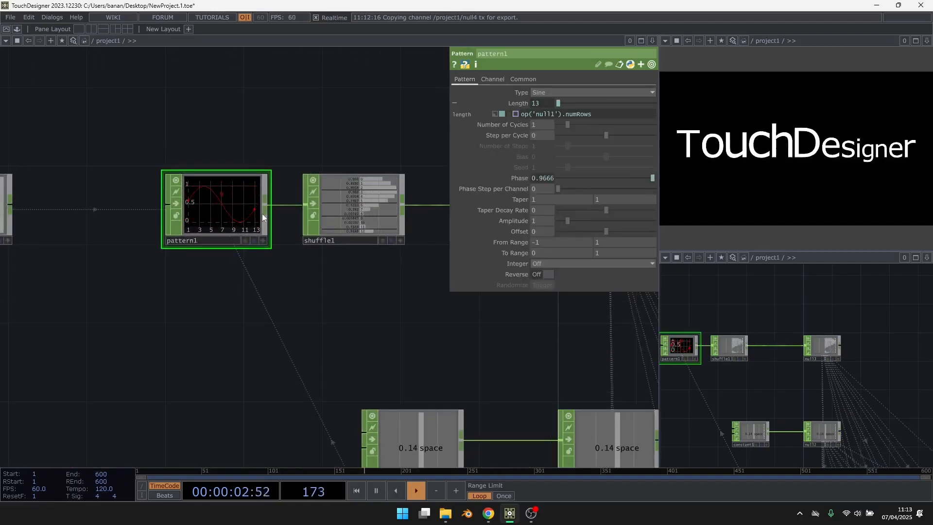
pyautogui.click(515, 103)
pyautogui.click(553, 92)
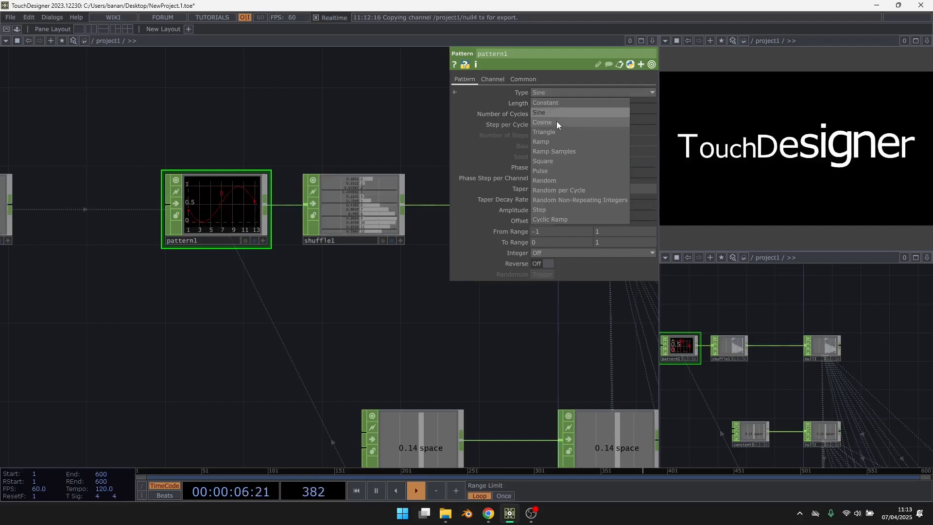
pyautogui.click(557, 122)
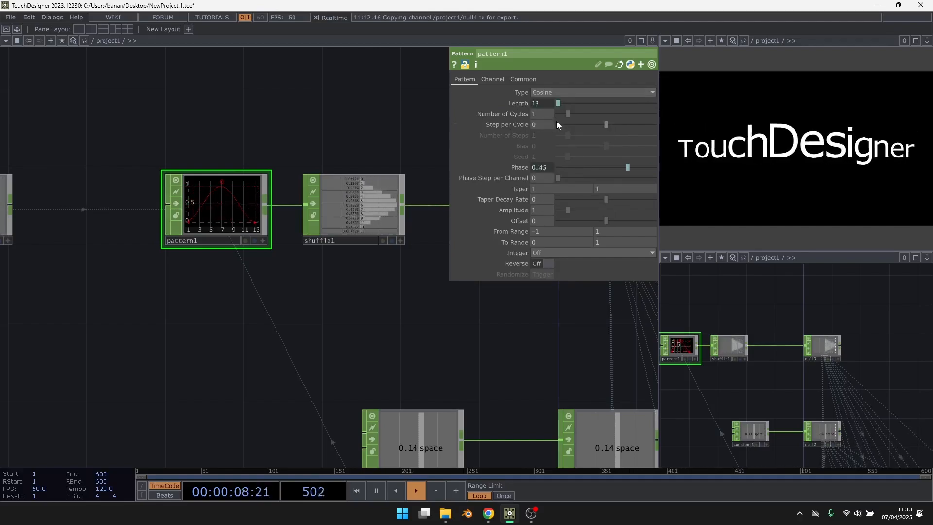
pyautogui.click(551, 94)
pyautogui.click(550, 132)
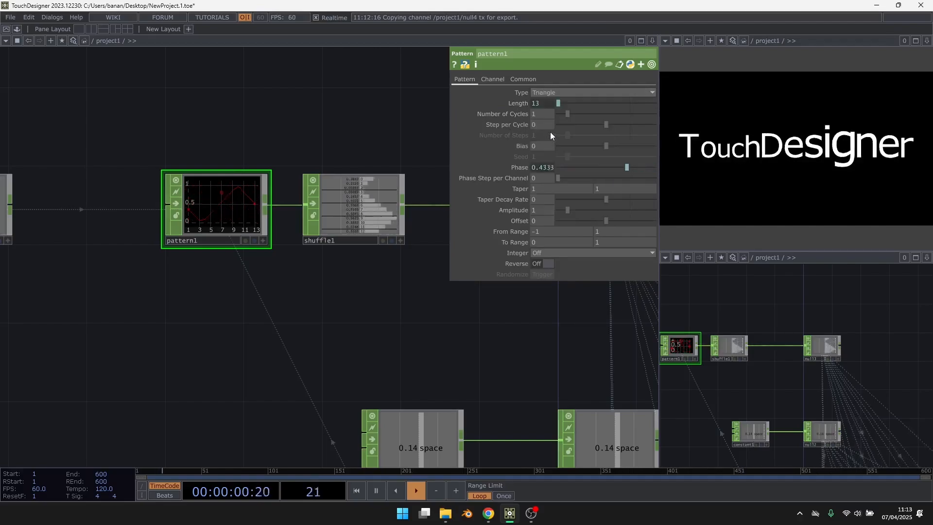
pyautogui.click(576, 94)
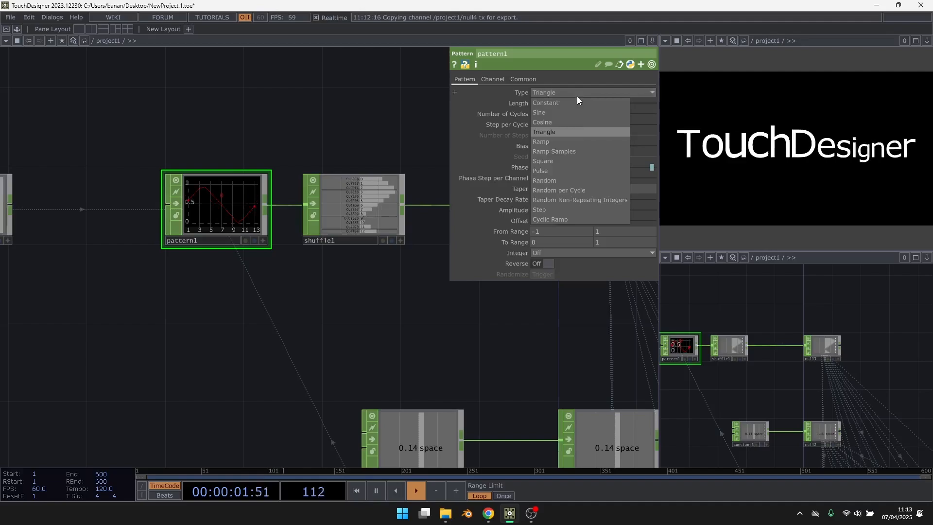
pyautogui.click(579, 179)
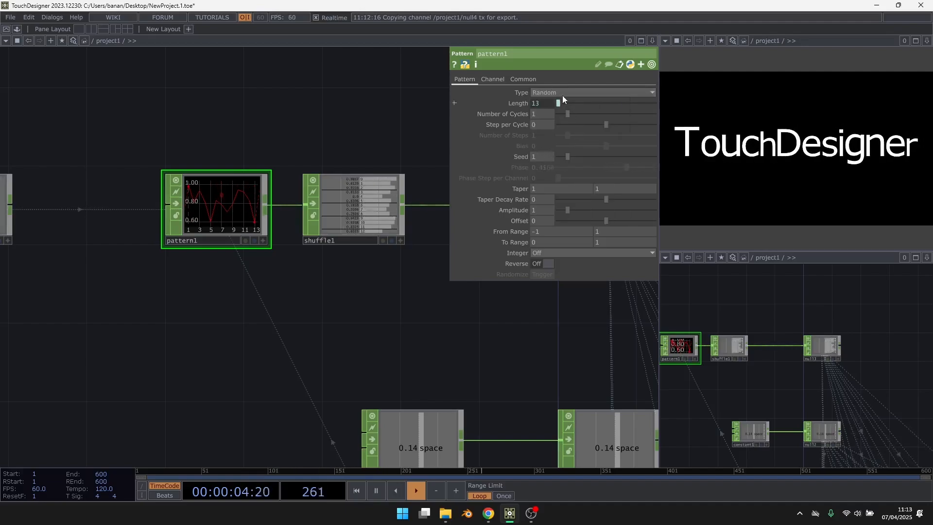
# Step: Duplicate lfo1 and place the copy directly above it
pyautogui.scroll(-3, 297, 327)
pyautogui.moveTo(109, 167); pyautogui.dragTo(227, 219)
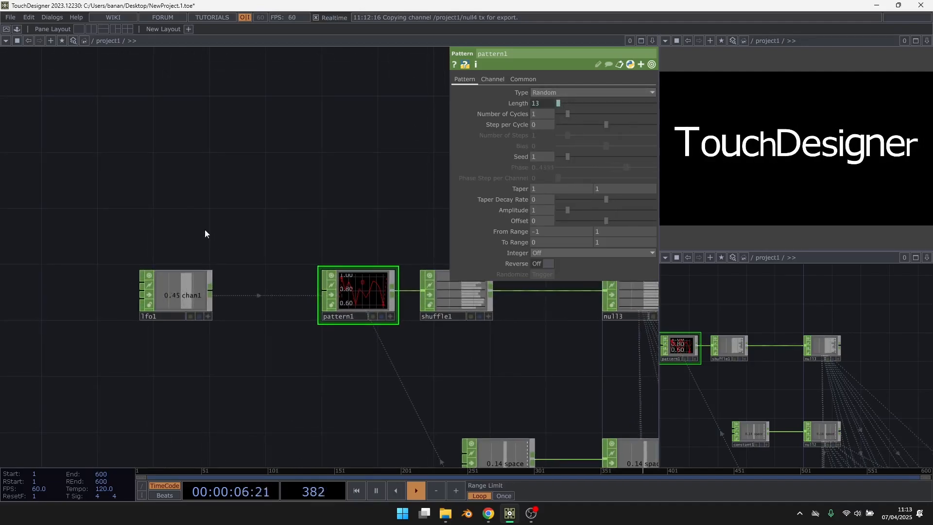
pyautogui.click(187, 291)
pyautogui.hotkey('ctrl', 'c')
pyautogui.hotkey('ctrl', 'v')
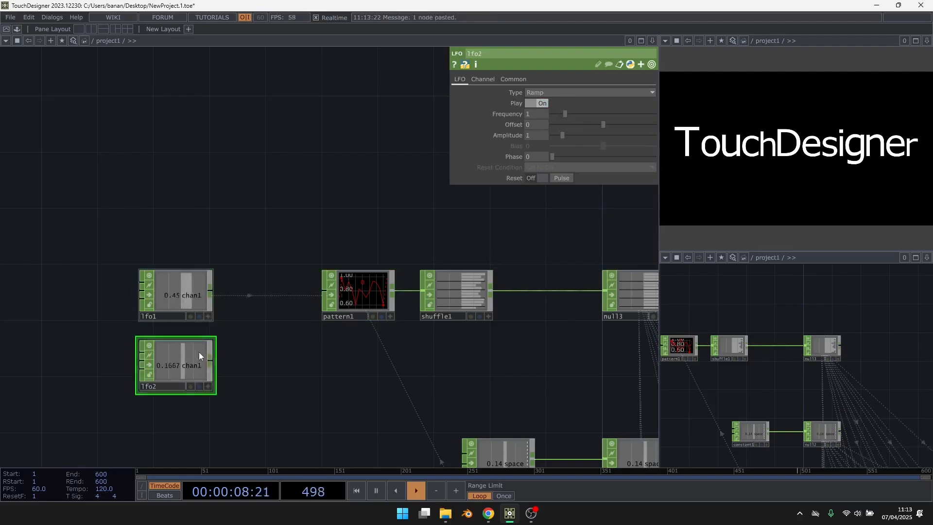
pyautogui.moveTo(206, 183); pyautogui.dragTo(185, 184)
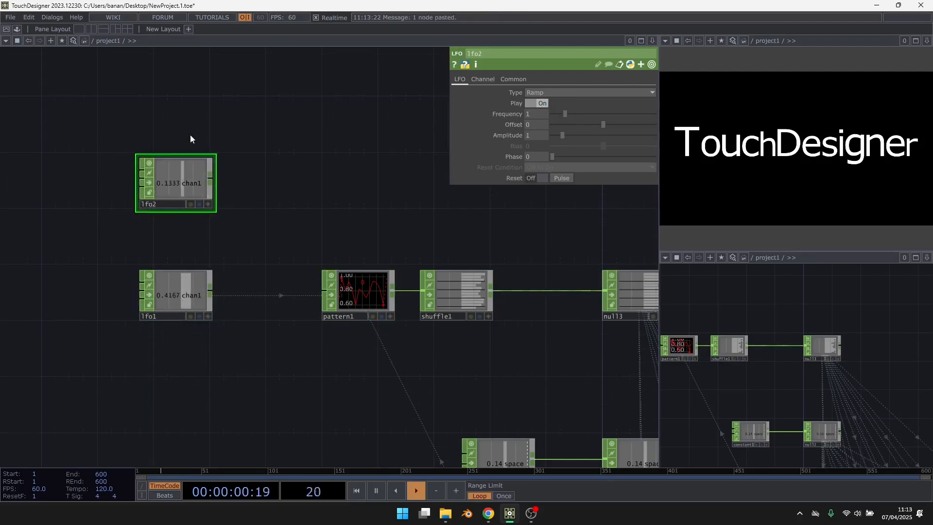
pyautogui.scroll(2, 191, 137)
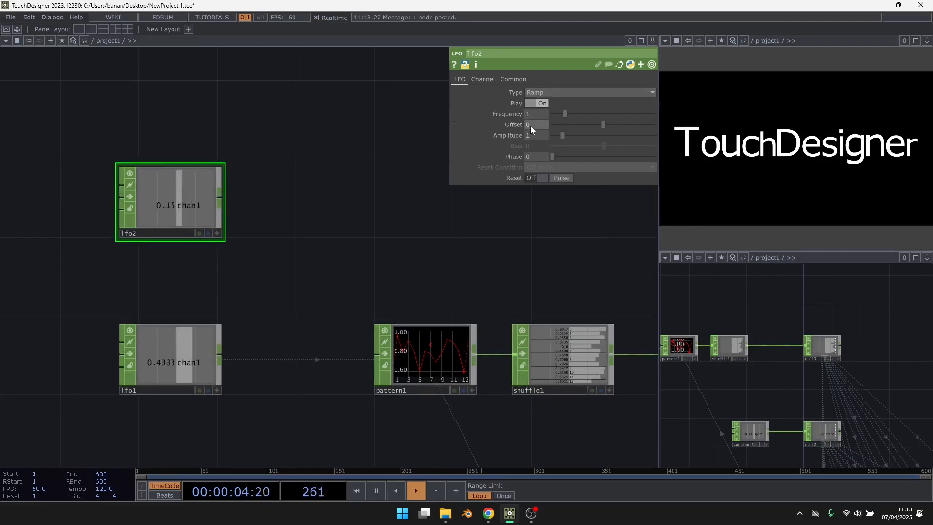
# Step: Set lfo2's amplitude to 100 and connect a new Null CHOP to its output
pyautogui.click(536, 138)
pyautogui.write('100')
pyautogui.press('Return')
pyautogui.press('Tab')
pyautogui.write('nu')
pyautogui.click(229, 192)
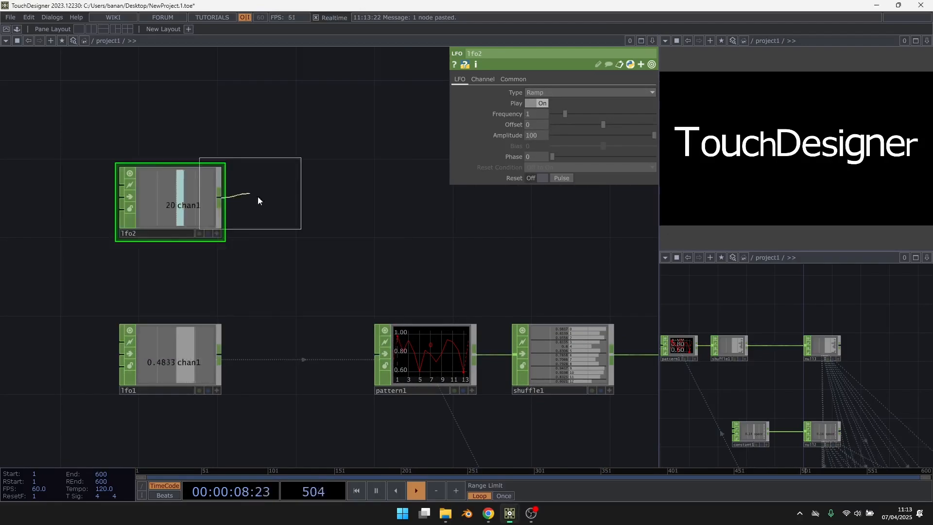
pyautogui.click(418, 207)
# Step: Drive pattern1's Seed parameter with the chan1 channel of null5, using a separate viewer, and close that viewer
pyautogui.moveTo(364, 302); pyautogui.dragTo(291, 294)
pyautogui.rightClick(375, 200)
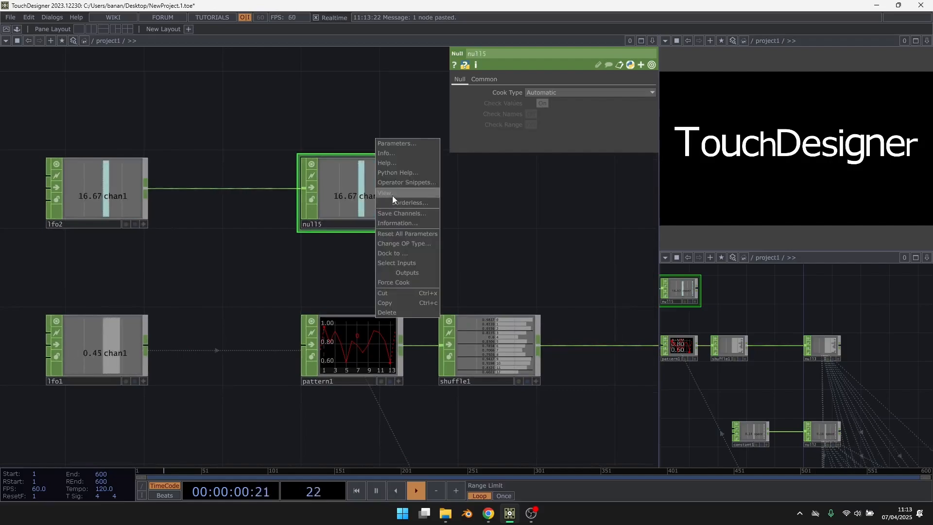
pyautogui.click(392, 194)
pyautogui.click(380, 322)
pyautogui.moveTo(381, 123); pyautogui.dragTo(222, 121)
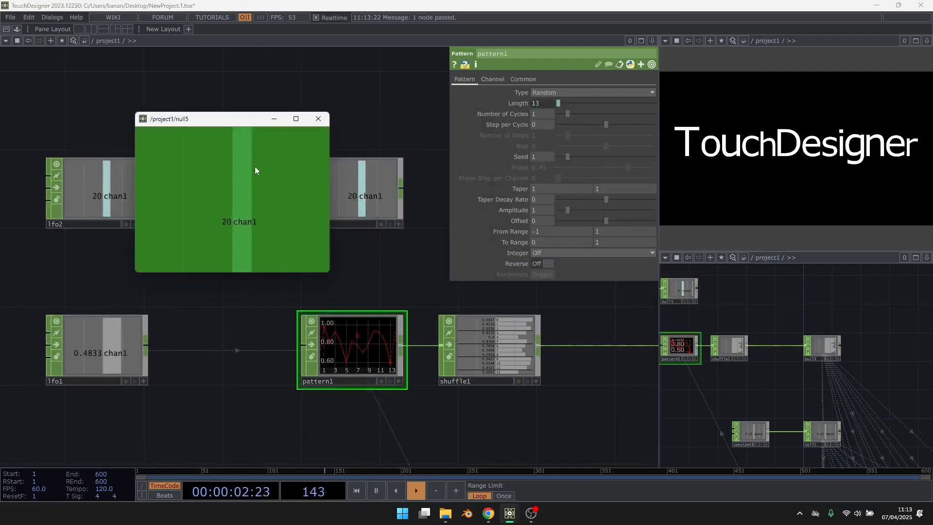
pyautogui.moveTo(255, 167); pyautogui.dragTo(553, 152)
pyautogui.click(553, 151)
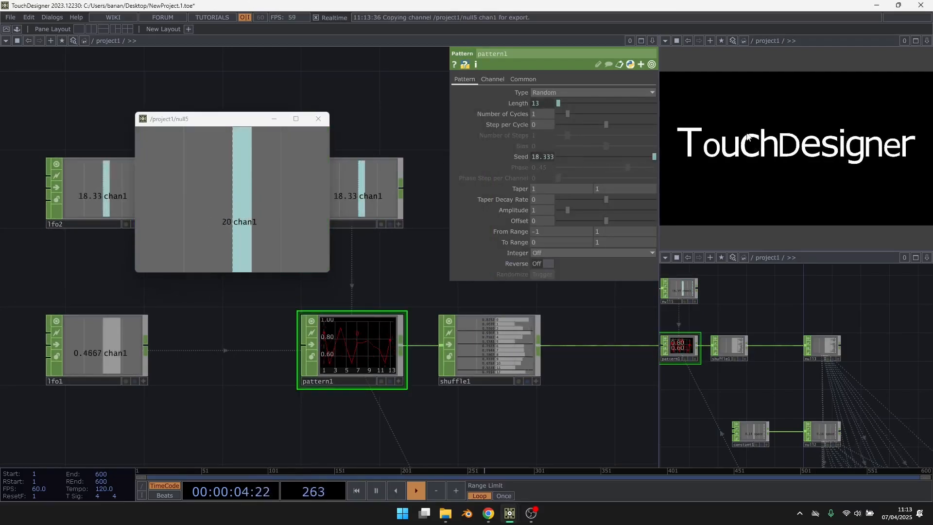
pyautogui.click(319, 119)
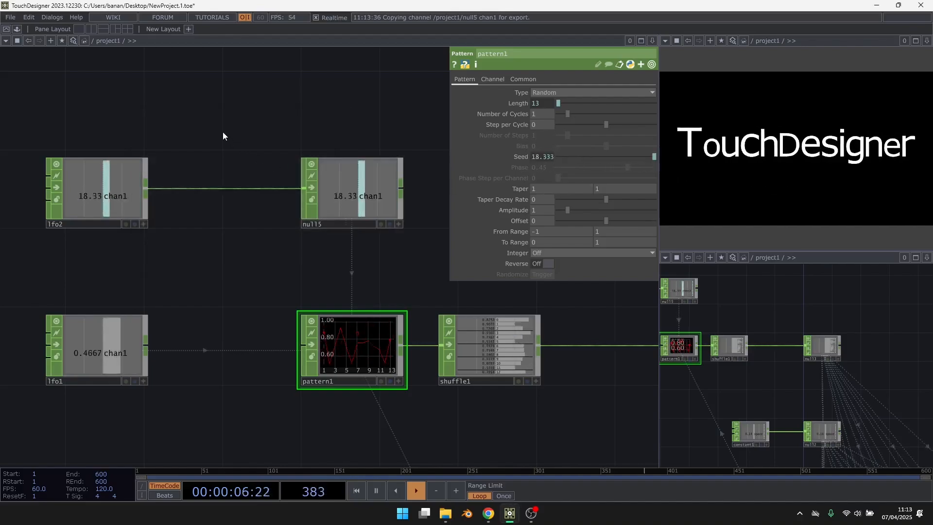
# Step: Insert a Math CHOP between lfo2 and null5
pyautogui.moveTo(227, 200); pyautogui.dragTo(288, 222)
pyautogui.rightClick(281, 209)
pyautogui.click(302, 204)
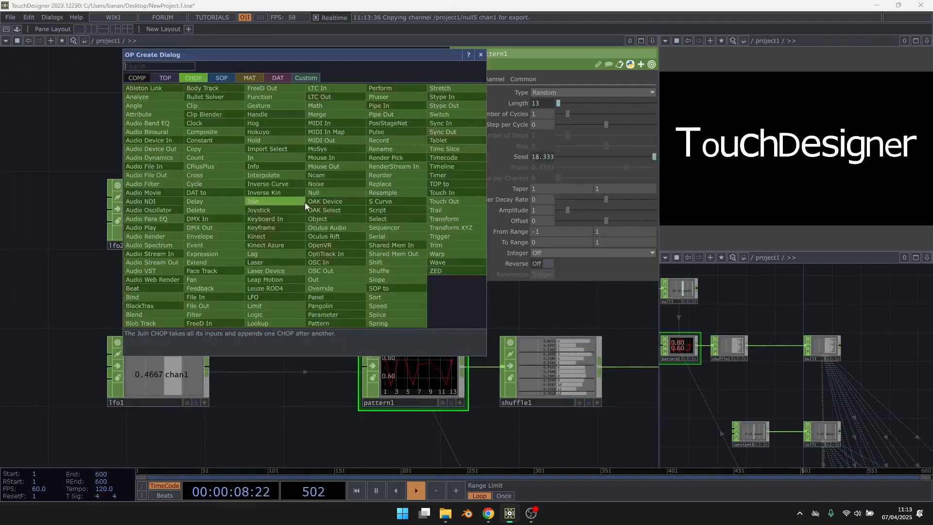
pyautogui.write('math')
pyautogui.click(335, 104)
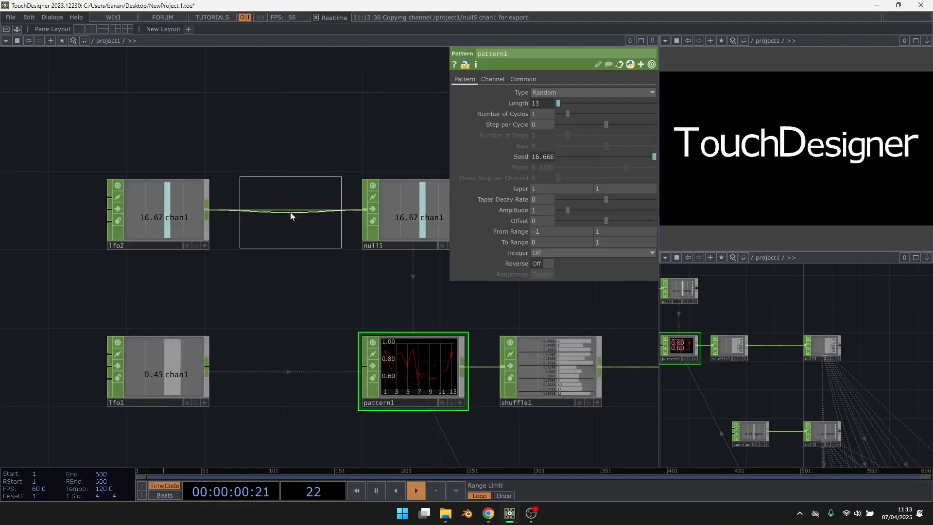
pyautogui.click(291, 212)
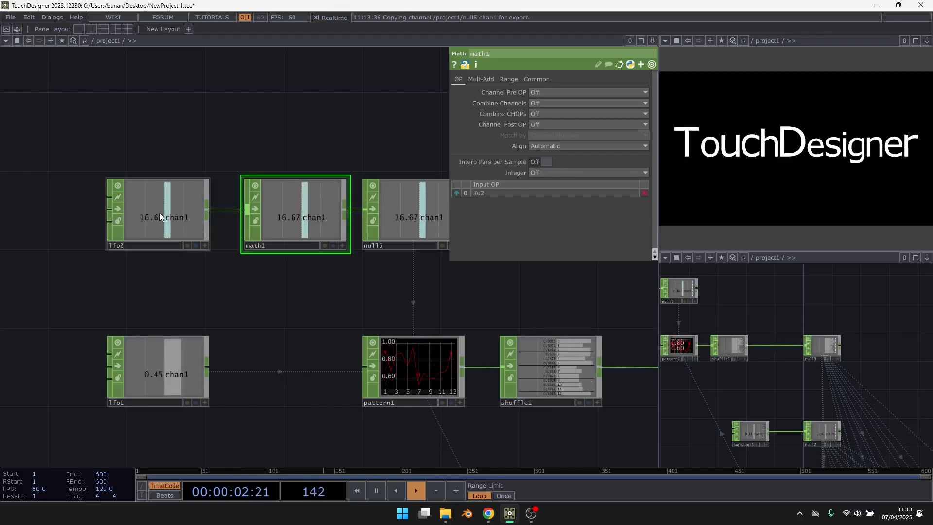
# Step: Set math1's Integer option to Round and lfo2's frequency to 0.05
pyautogui.click(541, 173)
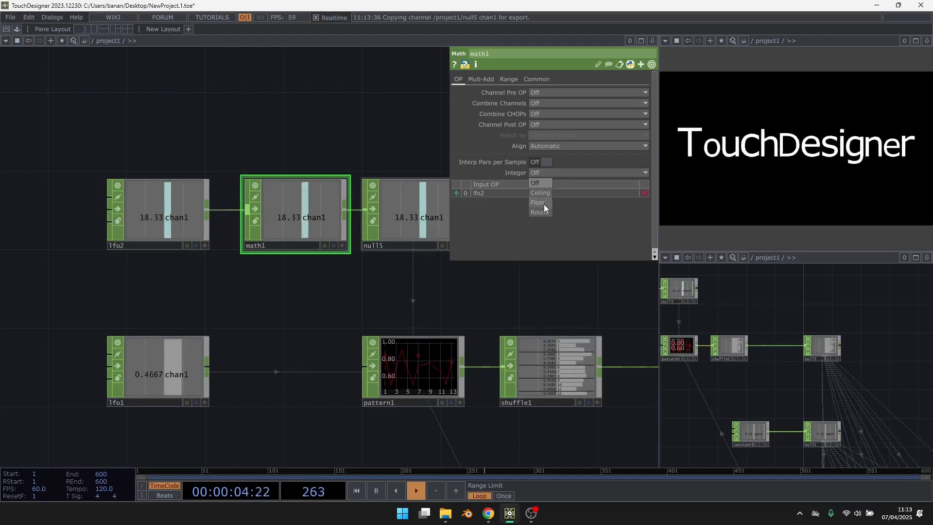
pyautogui.click(545, 212)
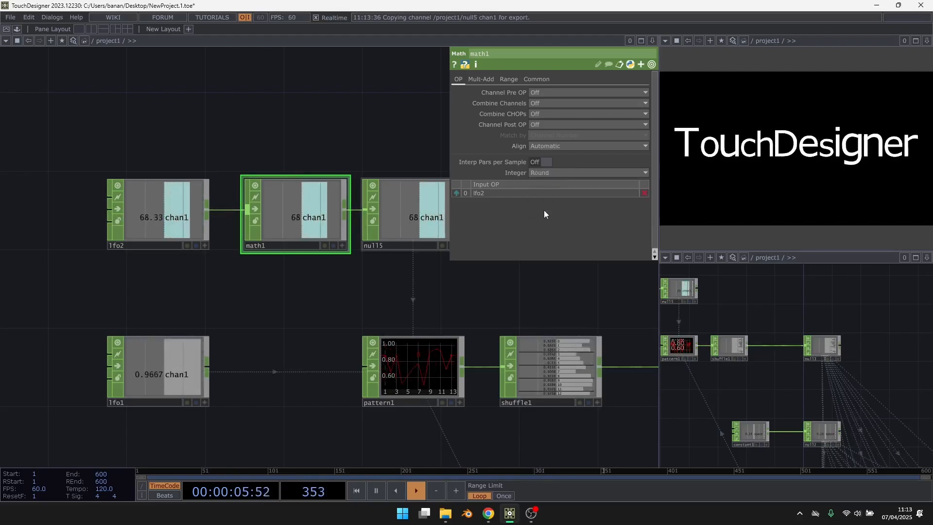
pyautogui.click(174, 197)
pyautogui.moveTo(566, 115); pyautogui.dragTo(554, 115)
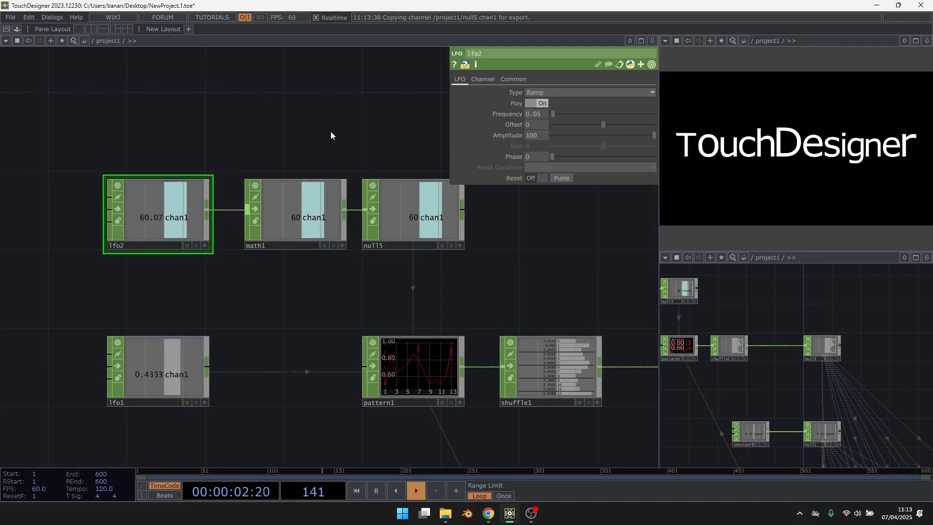
# Step: Try 0 as the start of pattern1's From Range and restore it to -1
pyautogui.moveTo(385, 285); pyautogui.dragTo(255, 261)
pyautogui.click(293, 321)
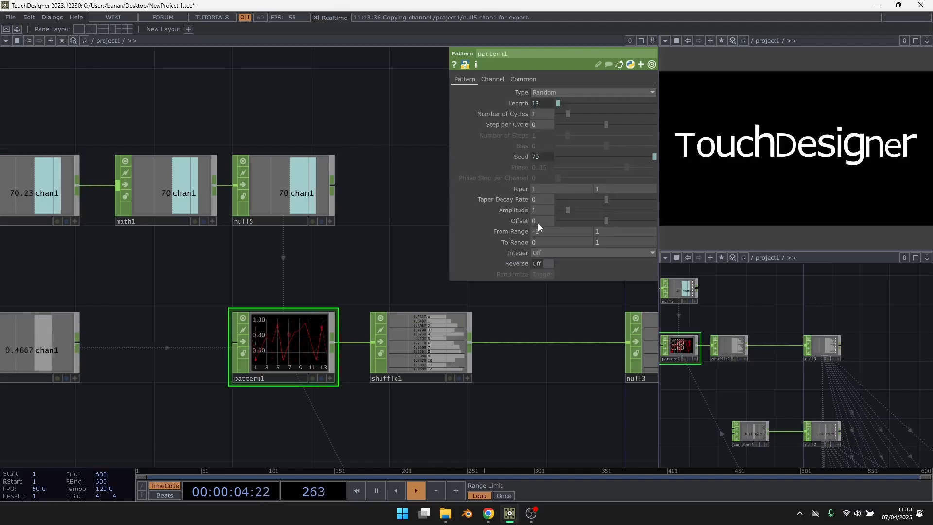
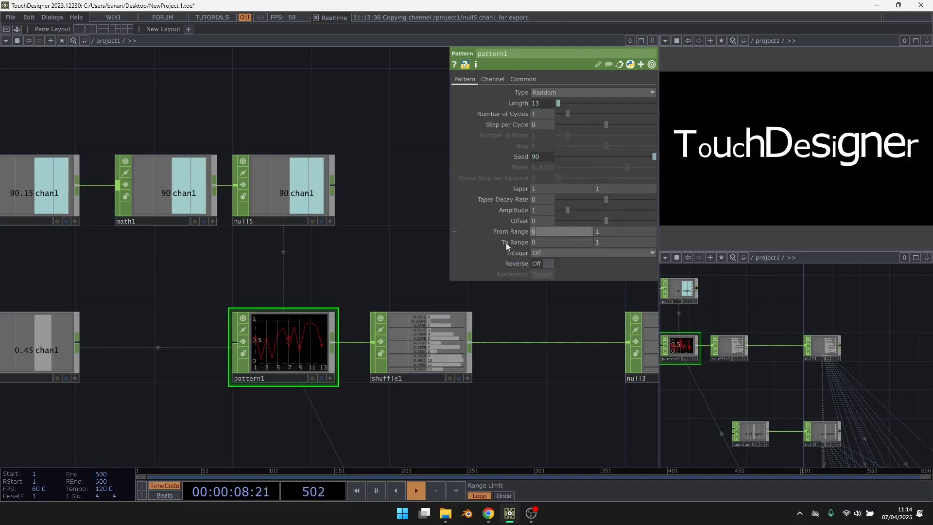
pyautogui.press('BackSpace')
pyautogui.write('-1')
# Step: Try the Sine type on pattern1 and set its type to Square
pyautogui.click(568, 90)
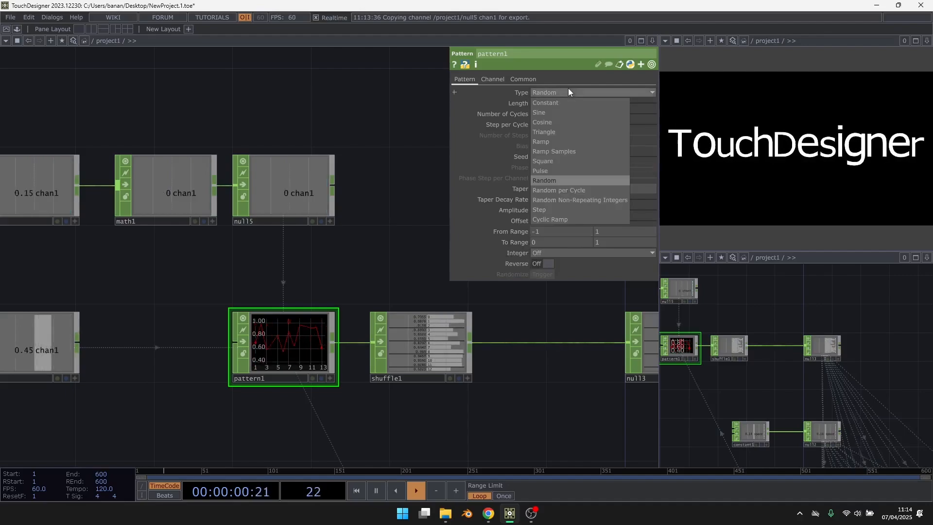
pyautogui.click(560, 111)
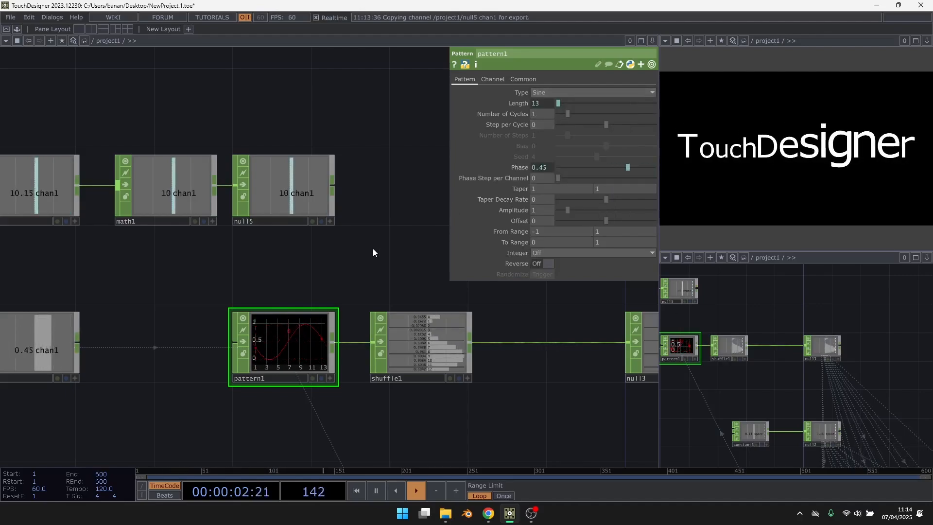
pyautogui.moveTo(360, 279); pyautogui.dragTo(329, 253)
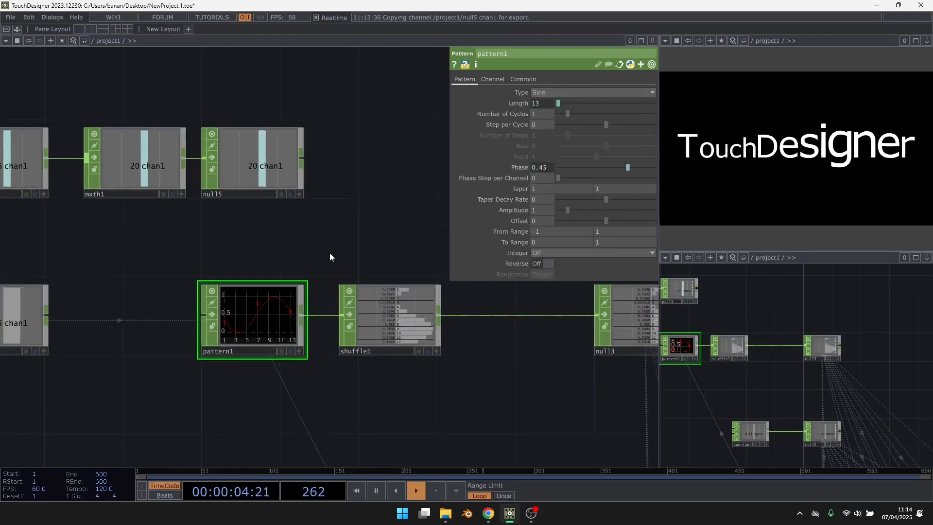
pyautogui.scroll(2, 335, 248)
pyautogui.click(546, 92)
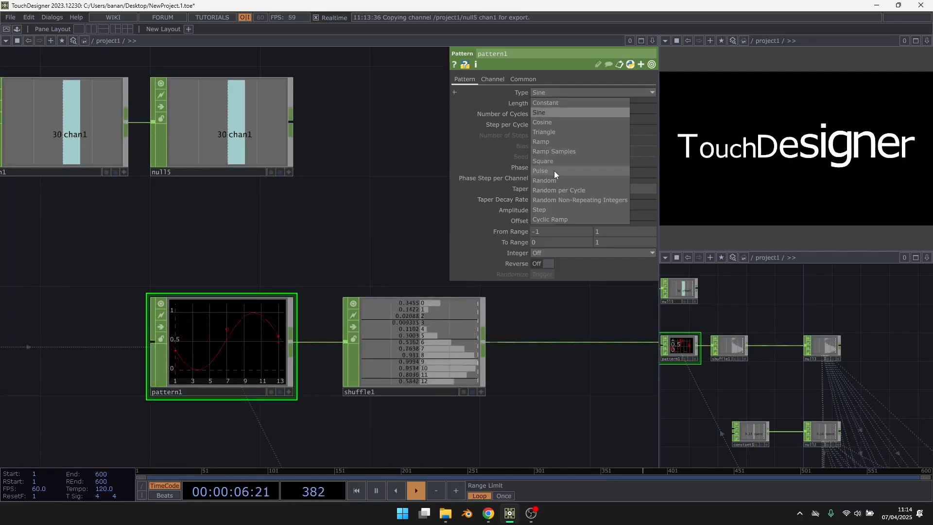
pyautogui.click(556, 160)
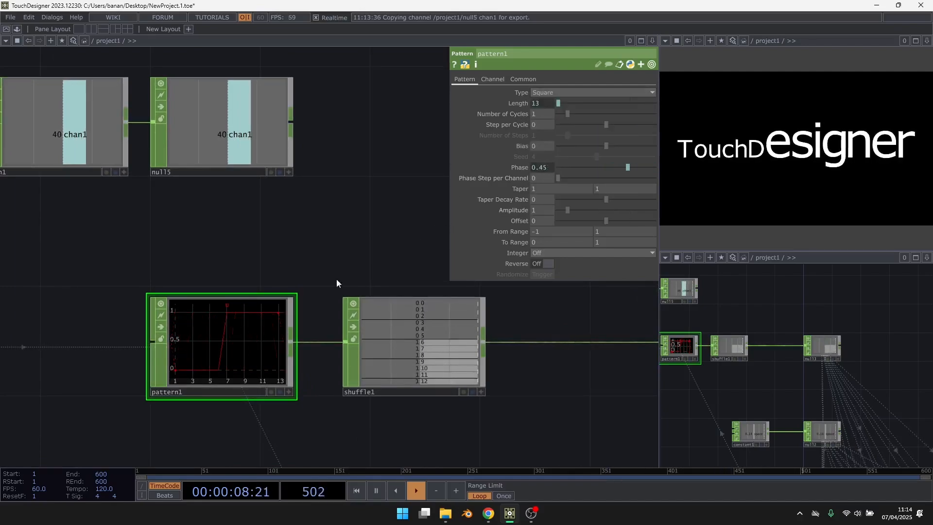
# Step: Move null3 away from shuffle1 to make room and insert a Lag CHOP between them
pyautogui.scroll(-3, 125, 273)
pyautogui.moveTo(410, 289); pyautogui.dragTo(311, 254)
pyautogui.moveTo(356, 272); pyautogui.dragTo(412, 272)
pyautogui.rightClick(343, 268)
pyautogui.click(354, 260)
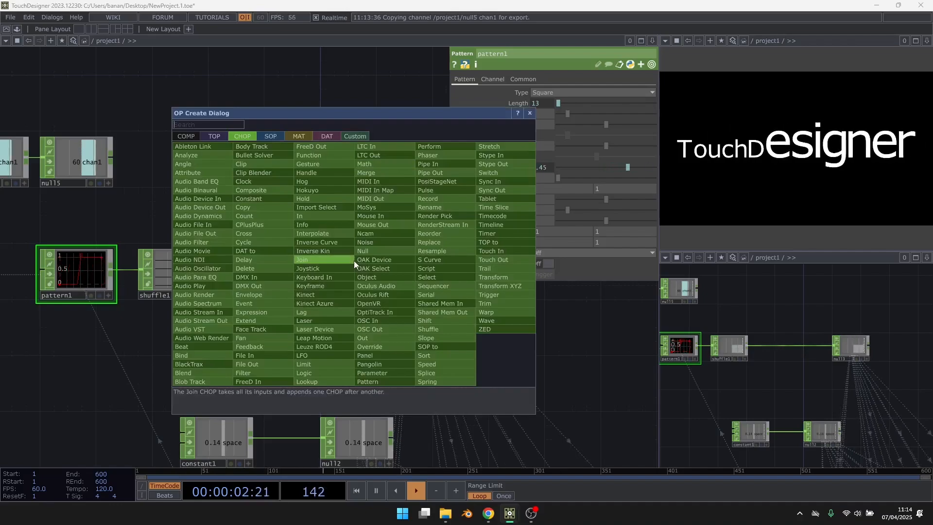
pyautogui.click(318, 311)
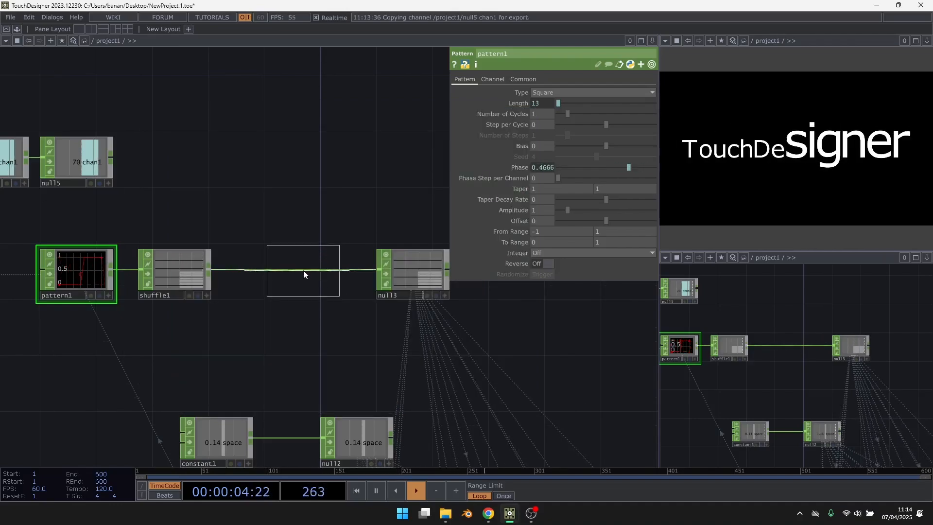
pyautogui.click(304, 274)
# Step: Test the square pattern with pattern1's From Range starting at 0, and return the start value to -1
pyautogui.moveTo(321, 190); pyautogui.dragTo(428, 190)
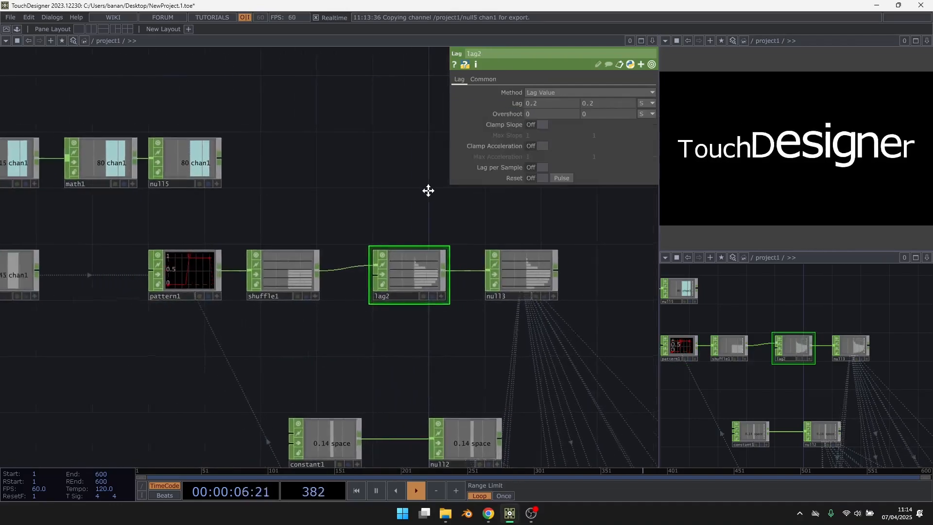
pyautogui.scroll(3, 150, 262)
pyautogui.click(277, 277)
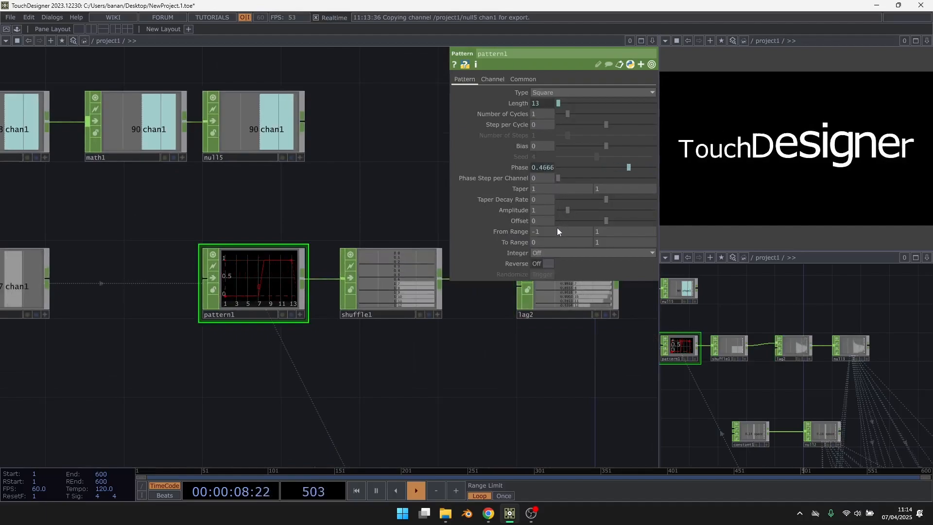
pyautogui.moveTo(550, 232); pyautogui.dragTo(521, 234)
pyautogui.write('0')
pyautogui.click(322, 166)
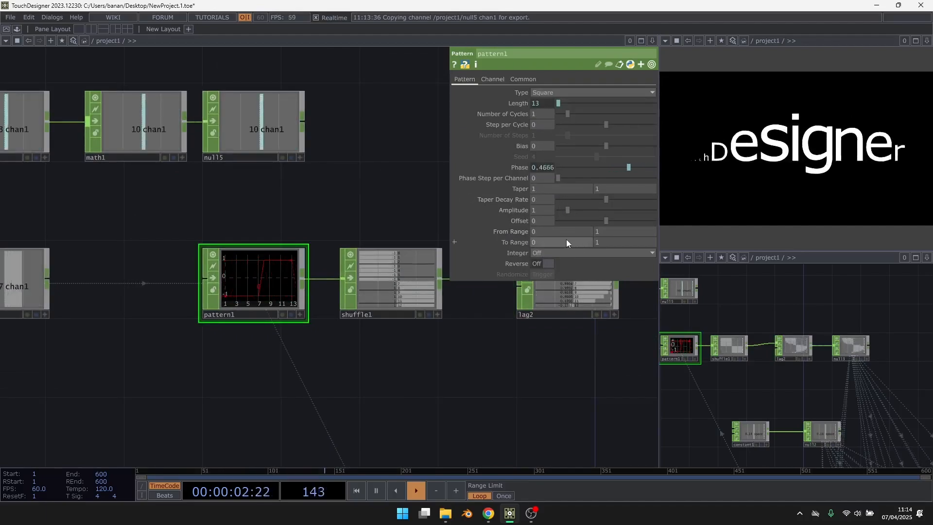
pyautogui.moveTo(548, 232); pyautogui.dragTo(507, 234)
pyautogui.write('-1')
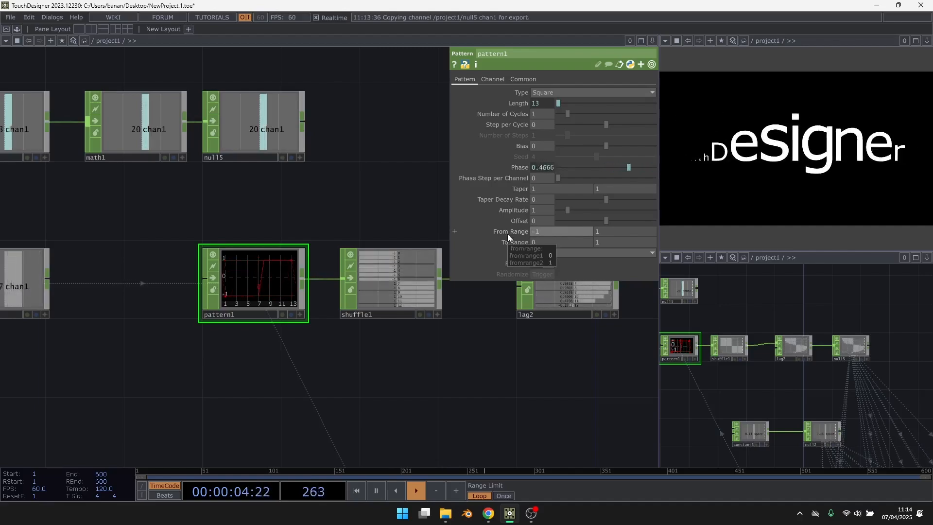
pyautogui.press('Return')
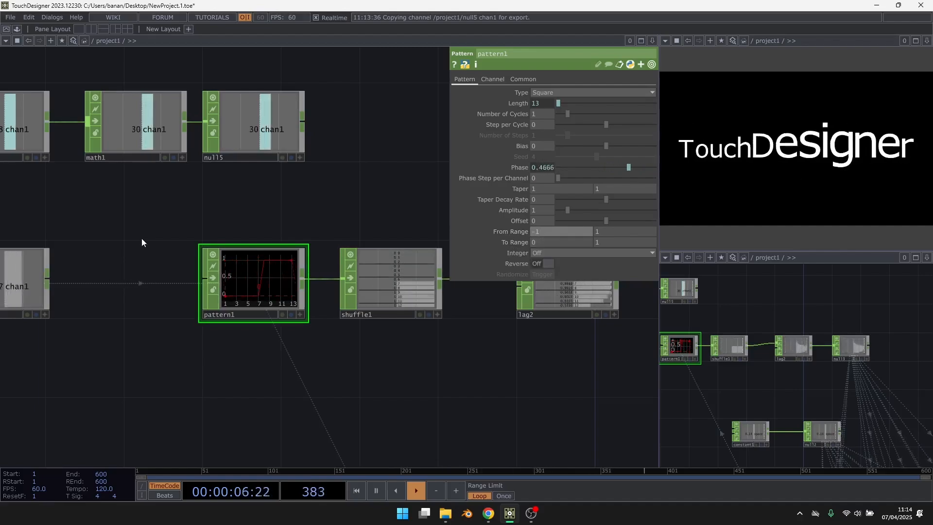
# Step: Set lfo1's frequency to 0.53, and give lag2 a Lag of 0.3 and an Overshoot of 0.1
pyautogui.scroll(-3, 141, 238)
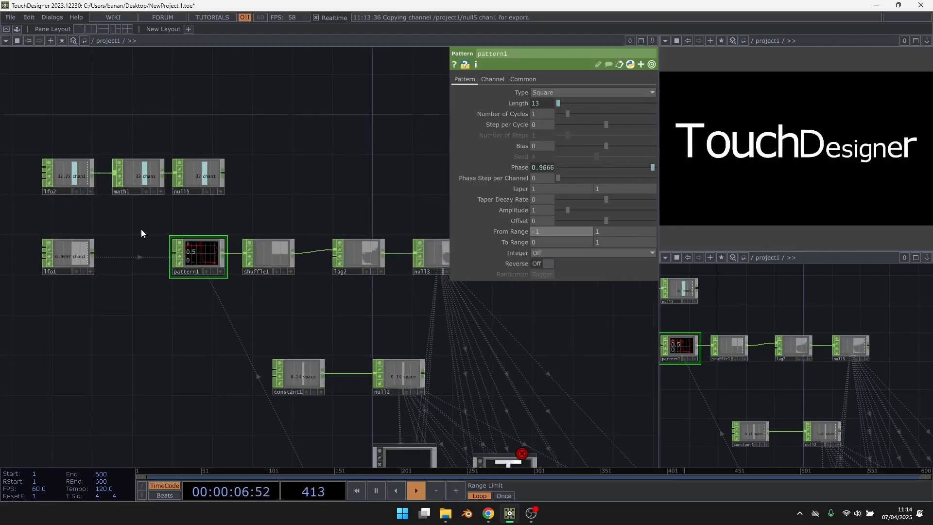
pyautogui.click(85, 253)
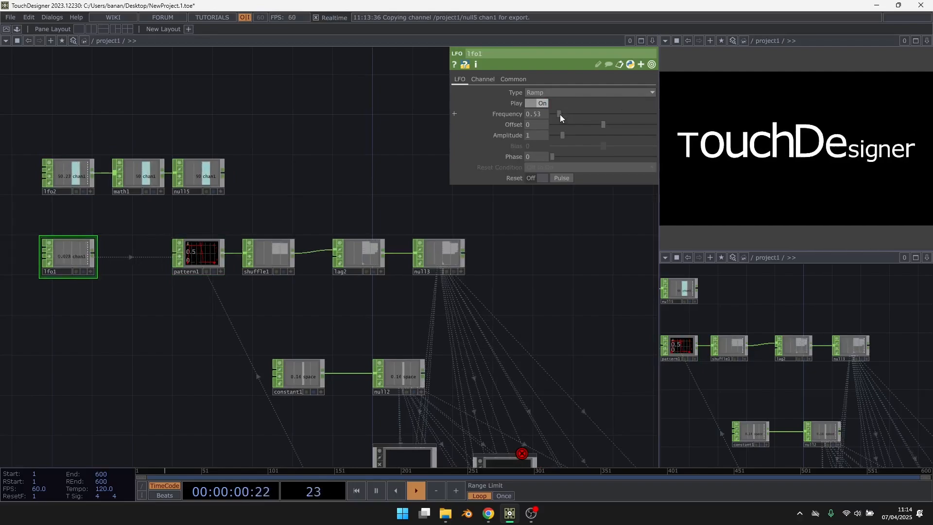
pyautogui.click(369, 250)
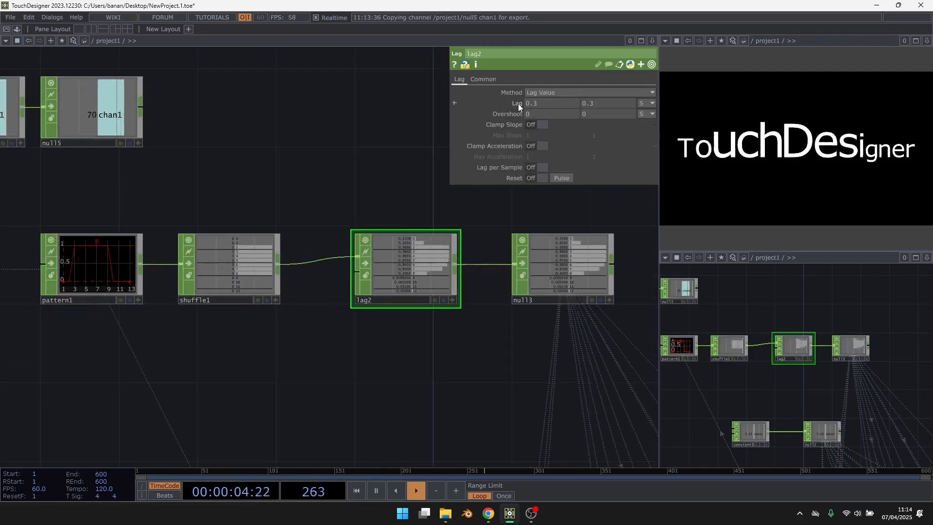
pyautogui.moveTo(517, 115); pyautogui.dragTo(514, 115, button='middle')
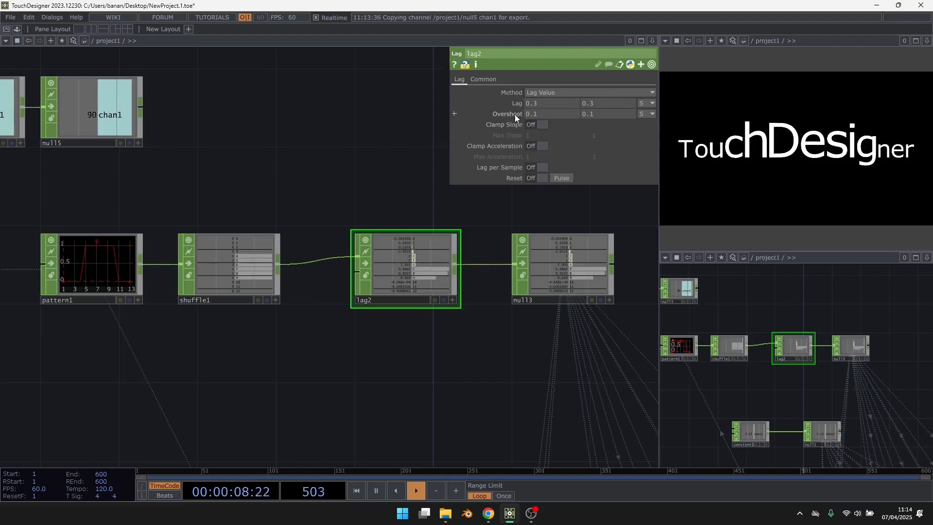
# Step: Compare the Sine type on pattern1 with the lag applied, and set the type back to Square
pyautogui.scroll(-5, 298, 179)
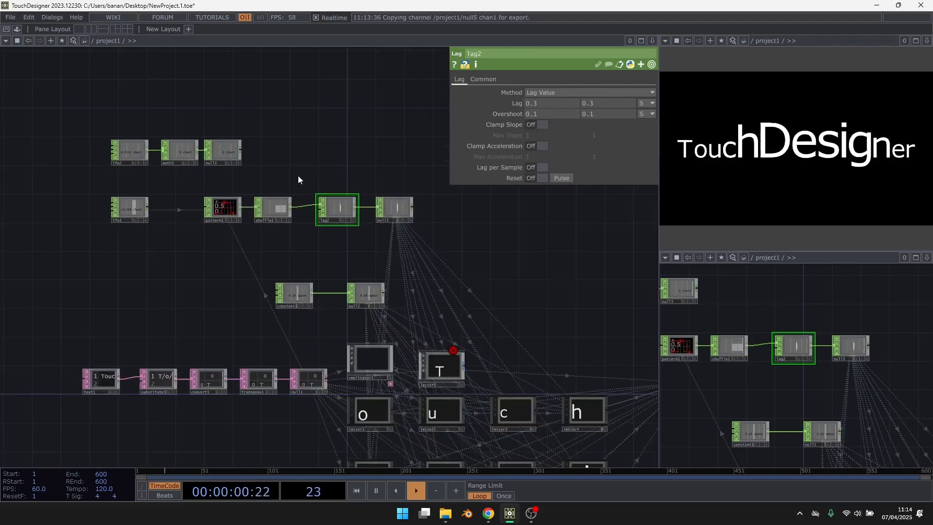
pyautogui.scroll(3, 173, 215)
pyautogui.scroll(2, 224, 206)
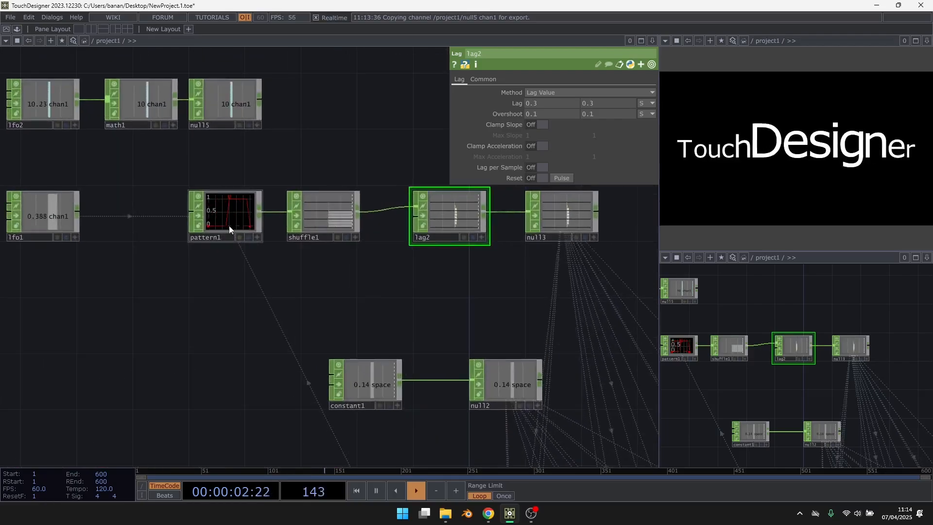
pyautogui.click(227, 214)
pyautogui.click(594, 91)
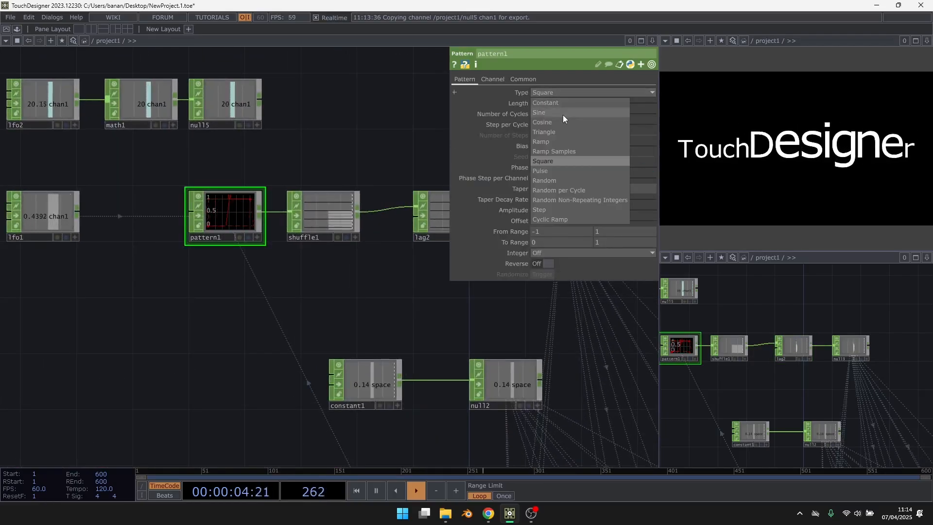
pyautogui.click(562, 115)
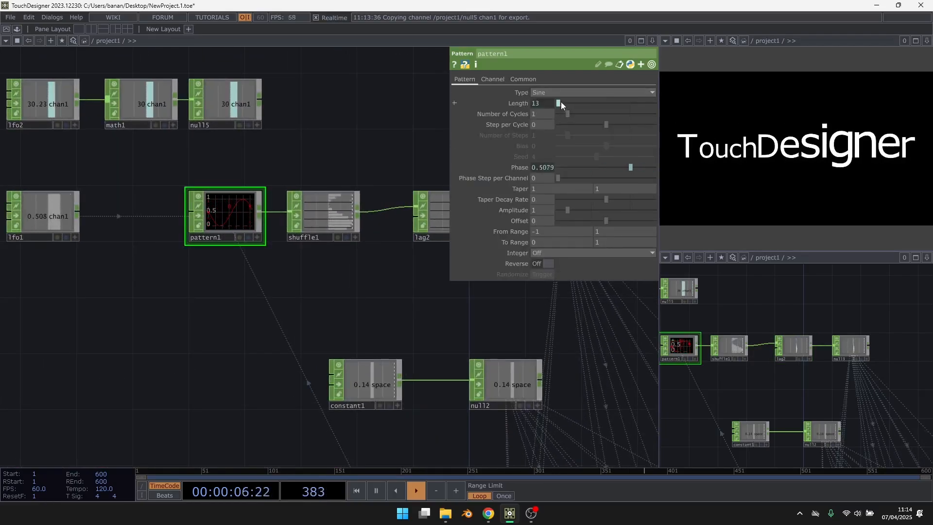
pyautogui.click(562, 94)
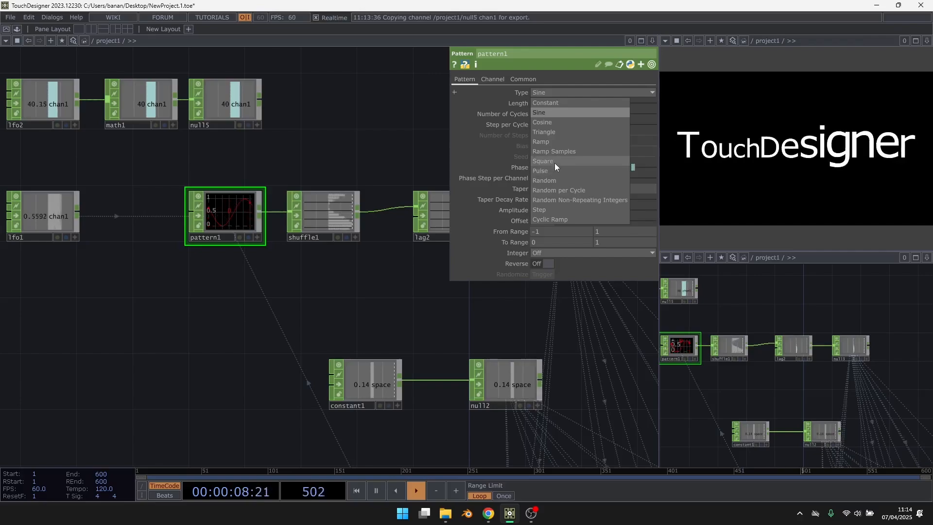
pyautogui.click(555, 163)
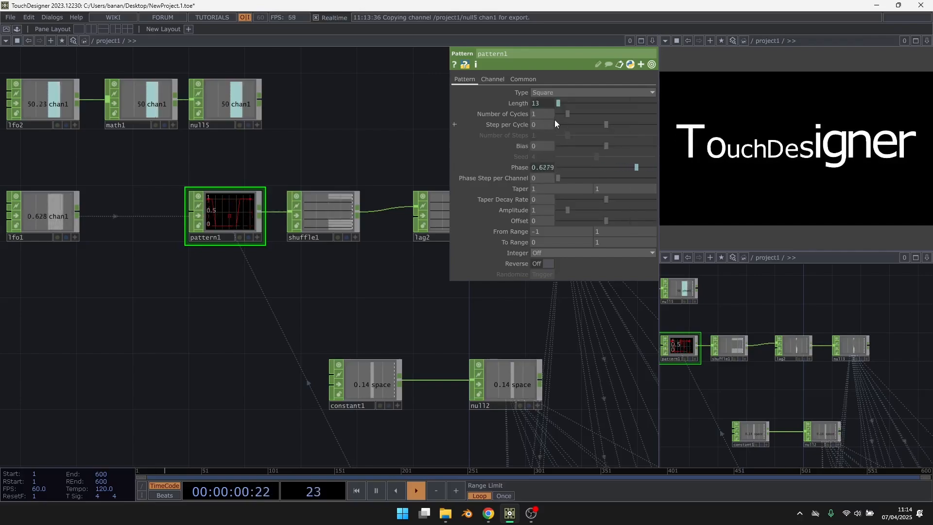
# Step: Set pattern1's Bias to about -0.308
pyautogui.scroll(1, 185, 182)
pyautogui.scroll(1, 184, 182)
pyautogui.moveTo(606, 145); pyautogui.dragTo(577, 145)
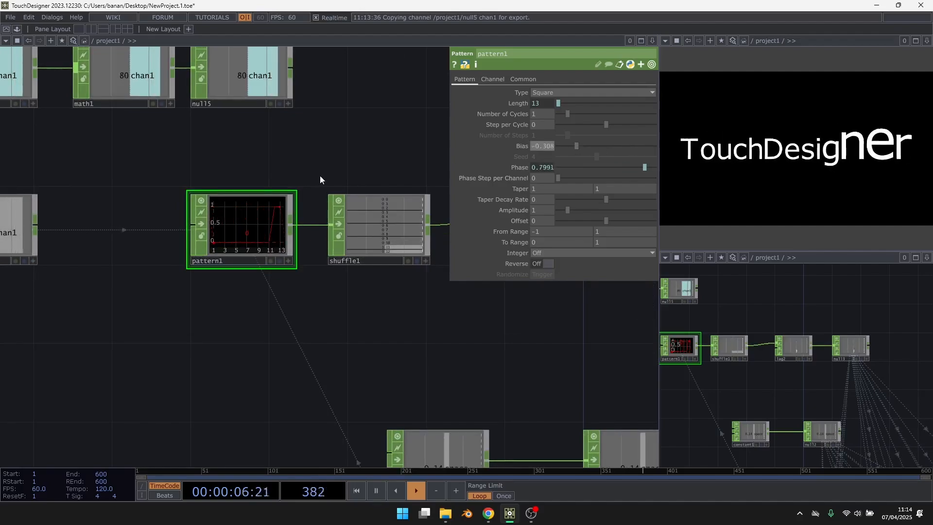
pyautogui.scroll(-3, 217, 175)
pyautogui.scroll(-2, 217, 175)
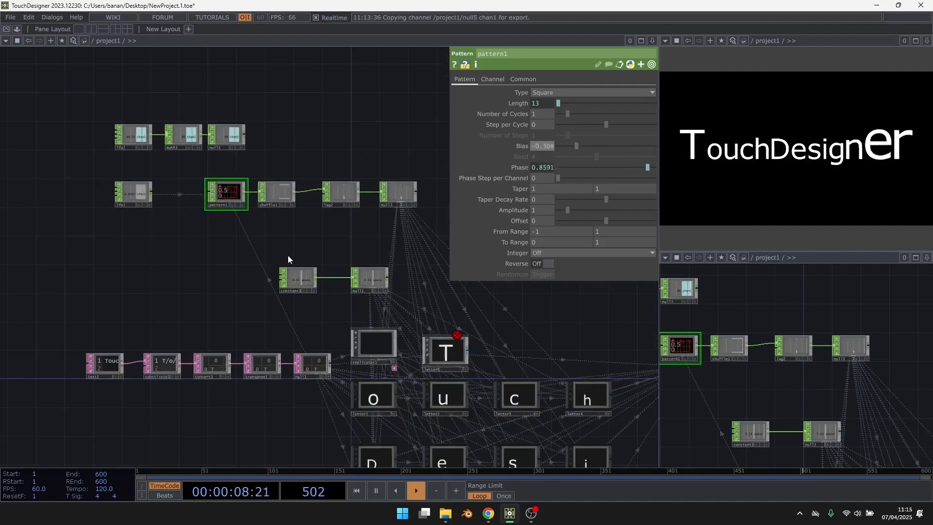
# Step: Add a Noise CHOP in the empty area above the lfo2, math1 and null5 chain
pyautogui.moveTo(311, 243); pyautogui.dragTo(165, 170)
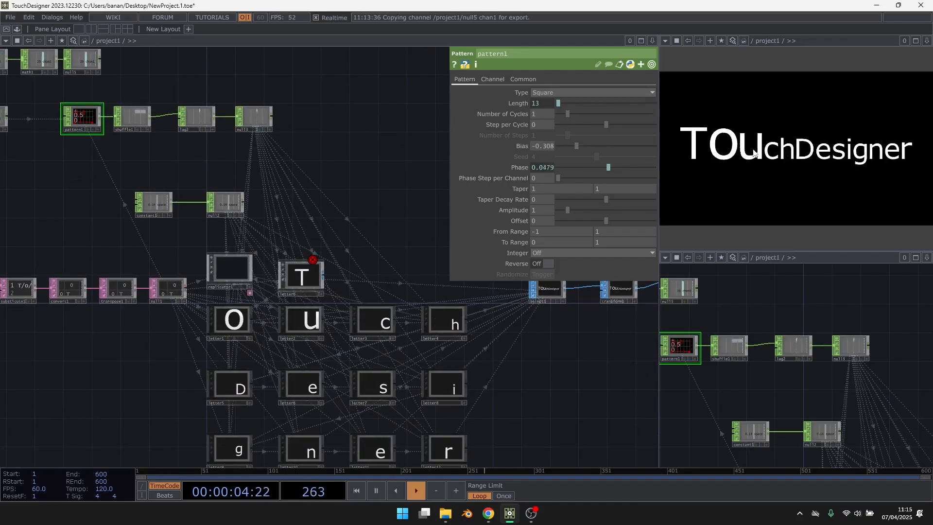
pyautogui.moveTo(231, 232); pyautogui.dragTo(406, 416)
pyautogui.press('Tab')
pyautogui.write('noi')
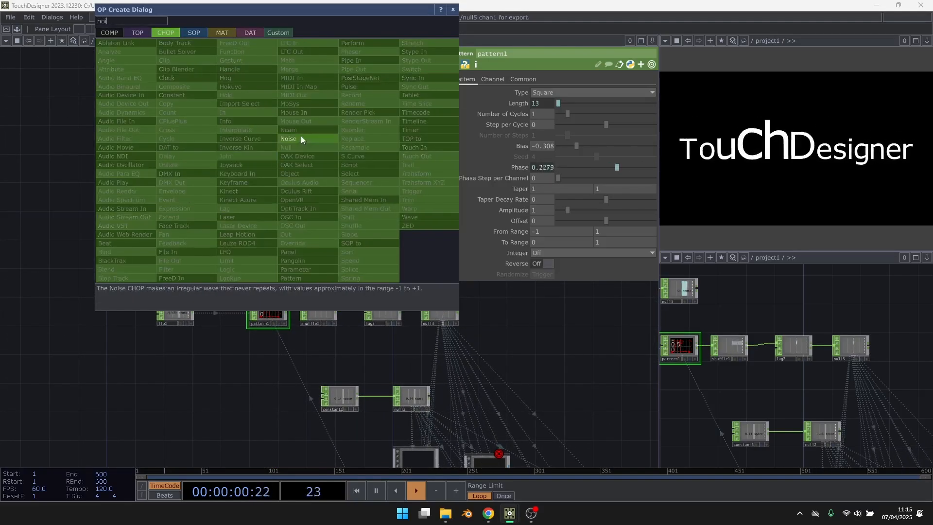
pyautogui.click(301, 137)
pyautogui.click(269, 140)
pyautogui.scroll(4, 291, 122)
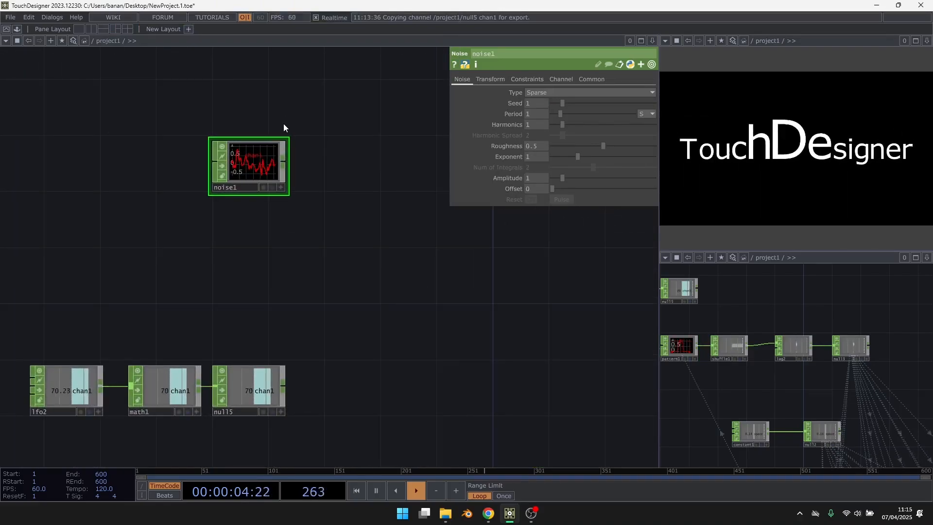
pyautogui.moveTo(262, 148); pyautogui.dragTo(251, 97)
pyautogui.moveTo(274, 191); pyautogui.dragTo(274, 224)
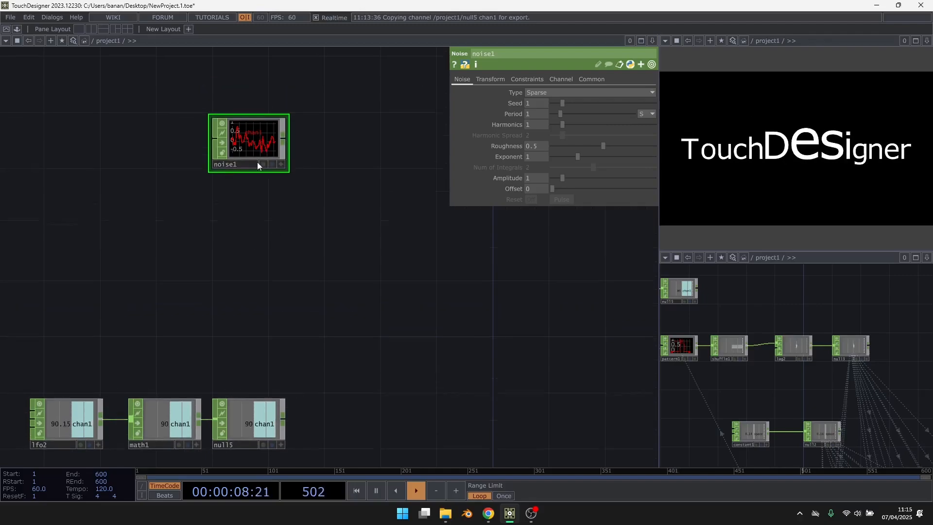
# Step: Copy the op('null1').numRows expression from pattern1's Length parameter
pyautogui.scroll(3, 238, 124)
pyautogui.scroll(1, 223, 130)
pyautogui.scroll(1, 223, 131)
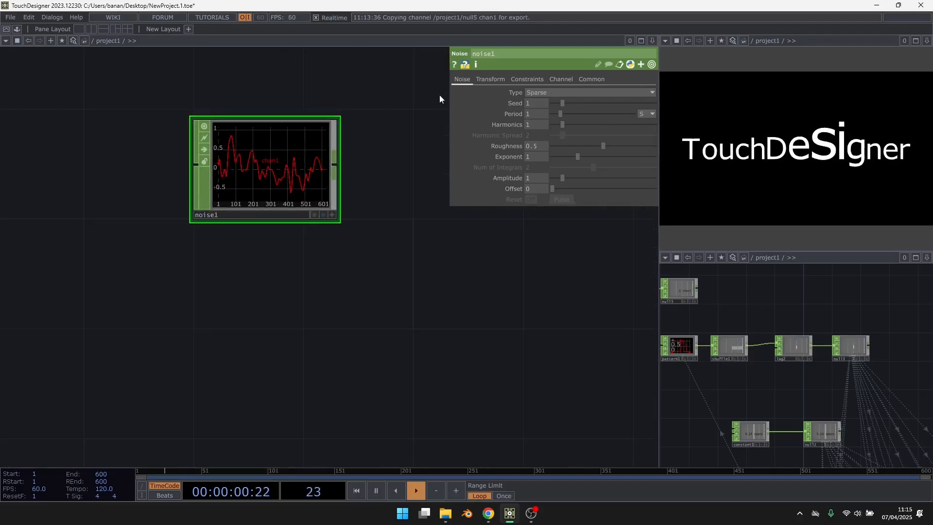
pyautogui.scroll(-8, 206, 124)
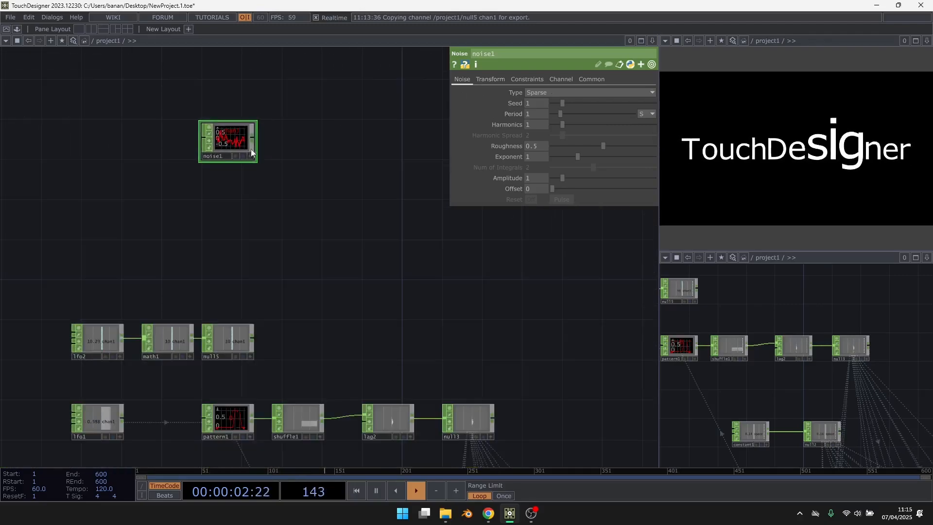
pyautogui.scroll(3, 284, 194)
pyautogui.click(263, 261)
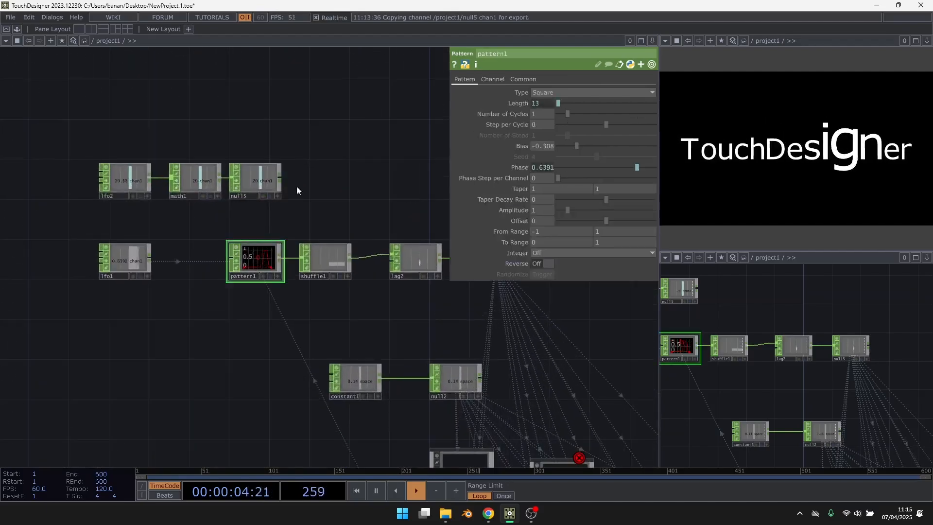
pyautogui.moveTo(297, 185); pyautogui.dragTo(311, 325)
pyautogui.click(503, 102)
pyautogui.moveTo(591, 114); pyautogui.dragTo(469, 118)
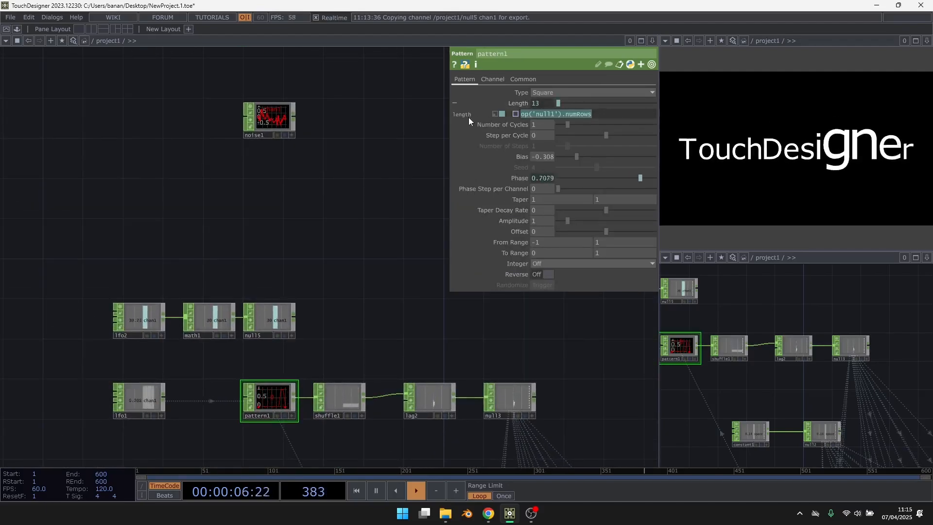
# Step: Switch noise1's channel Start and End units to Samples and set End to the expression op('null1').numRows
pyautogui.click(271, 119)
pyautogui.scroll(2, 266, 99)
pyautogui.scroll(1, 267, 97)
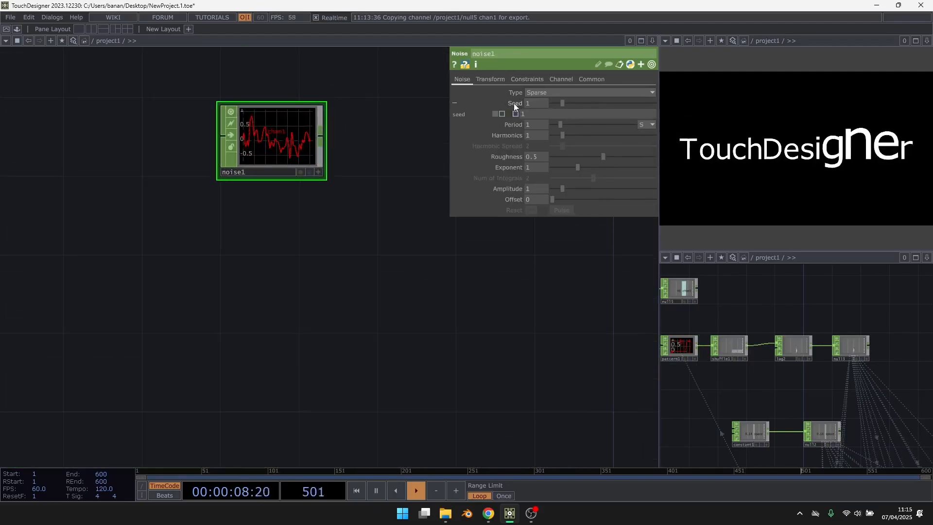
pyautogui.click(561, 79)
pyautogui.click(646, 103)
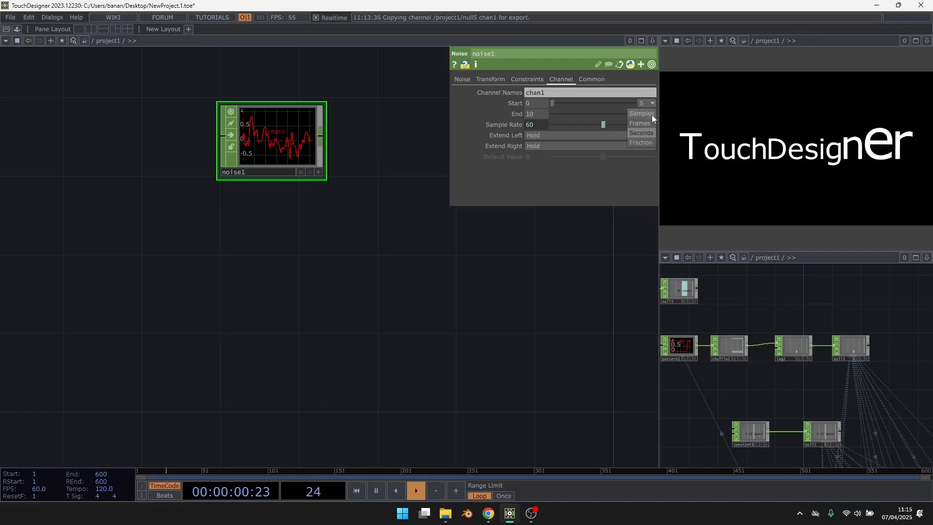
pyautogui.click(647, 114)
pyautogui.click(651, 114)
pyautogui.click(642, 124)
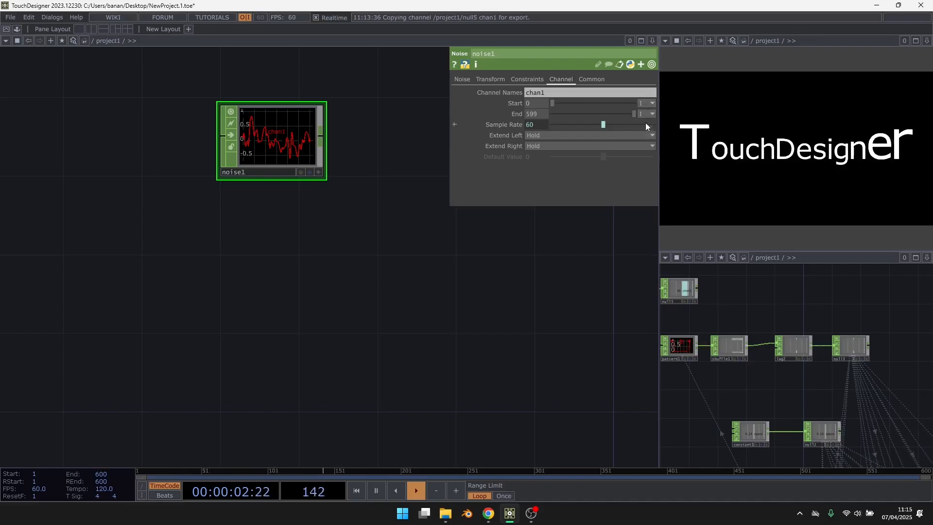
pyautogui.moveTo(532, 115); pyautogui.dragTo(351, 185)
# Step: Compare the sample ranges of pattern1 and noise1, and change noise1's End expression to op('null1').numRows -1
pyautogui.scroll(-6, 293, 128)
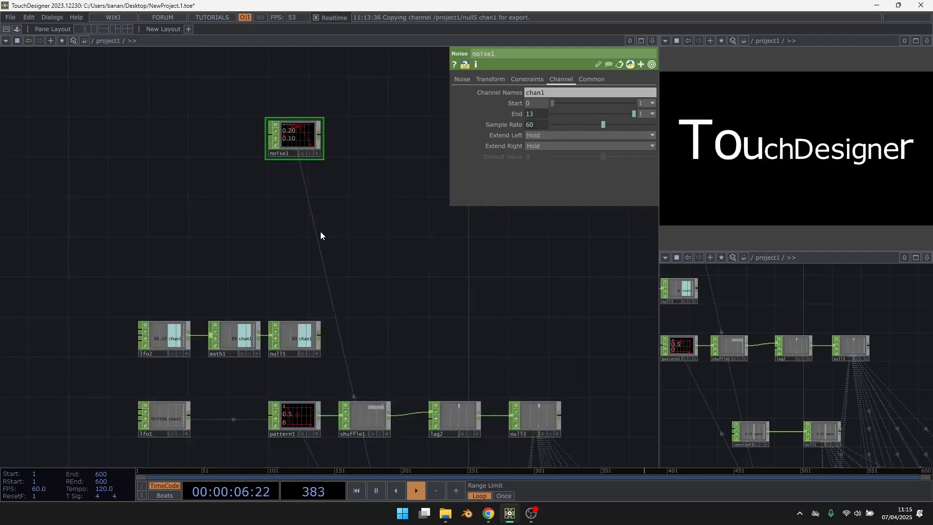
pyautogui.moveTo(298, 369); pyautogui.dragTo(276, 211)
pyautogui.scroll(5, 268, 241)
pyautogui.scroll(2, 319, 317)
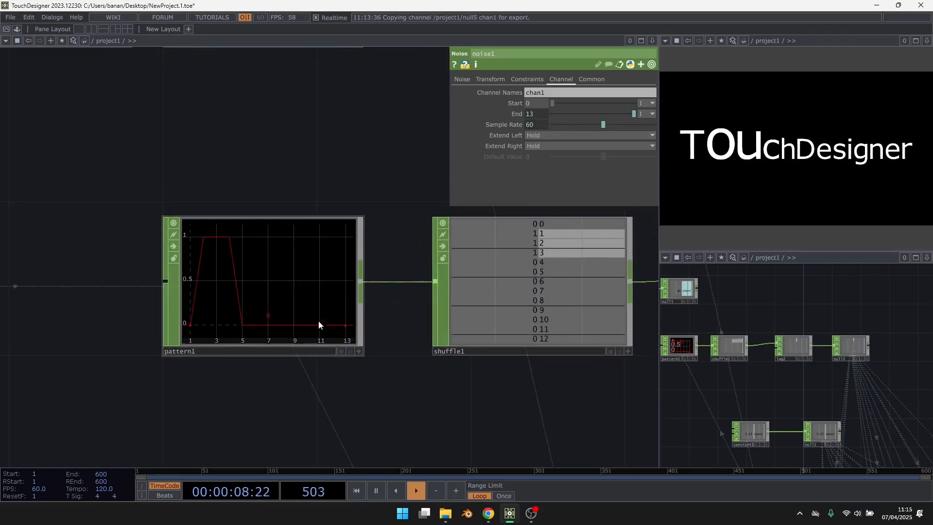
pyautogui.scroll(-5, 352, 409)
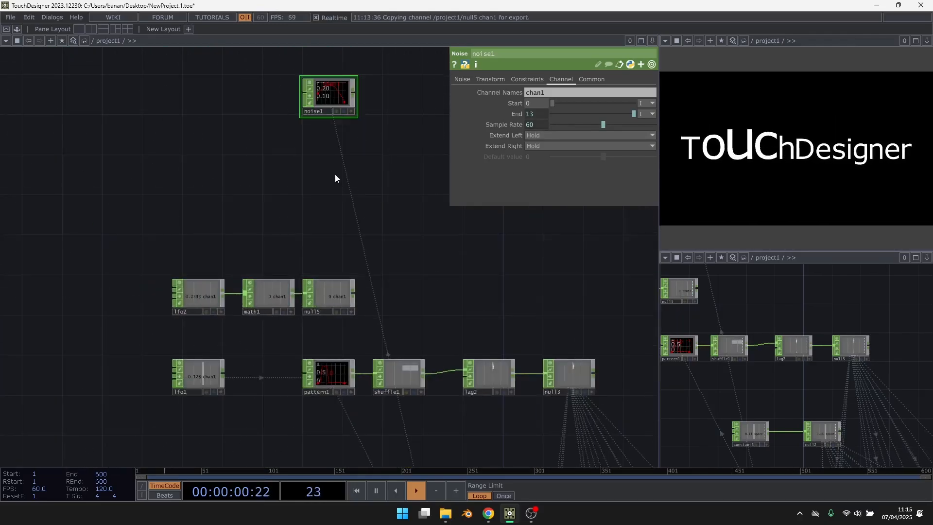
pyautogui.scroll(5, 347, 82)
pyautogui.scroll(2, 292, 112)
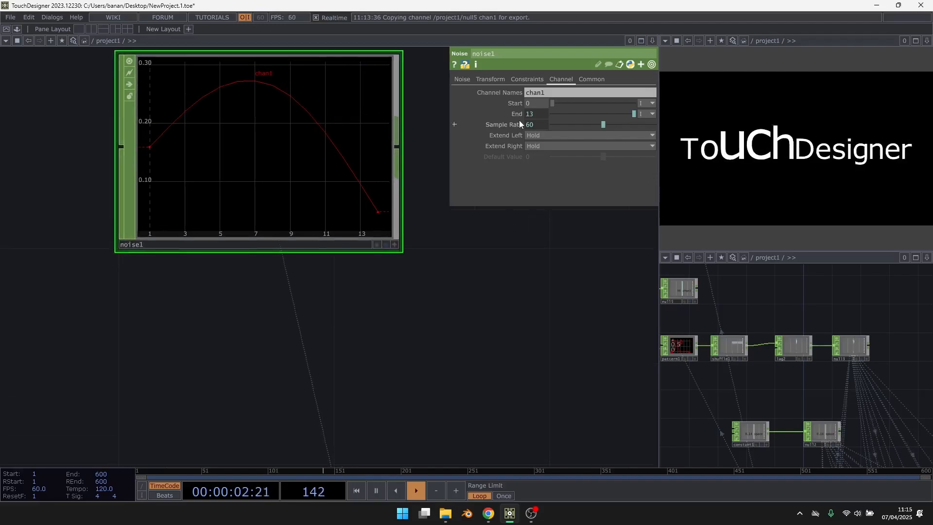
pyautogui.click(520, 116)
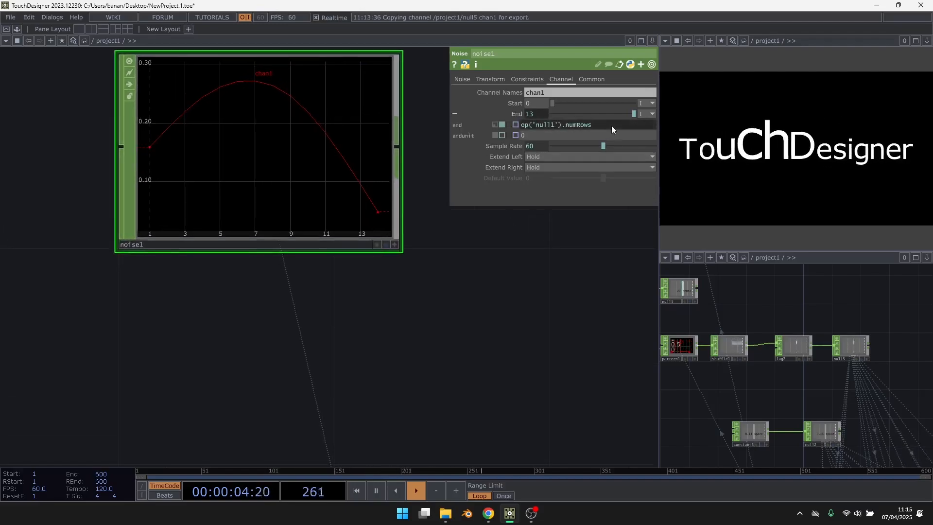
pyautogui.write('-1')
pyautogui.press('Return')
pyautogui.scroll(-4, 299, 172)
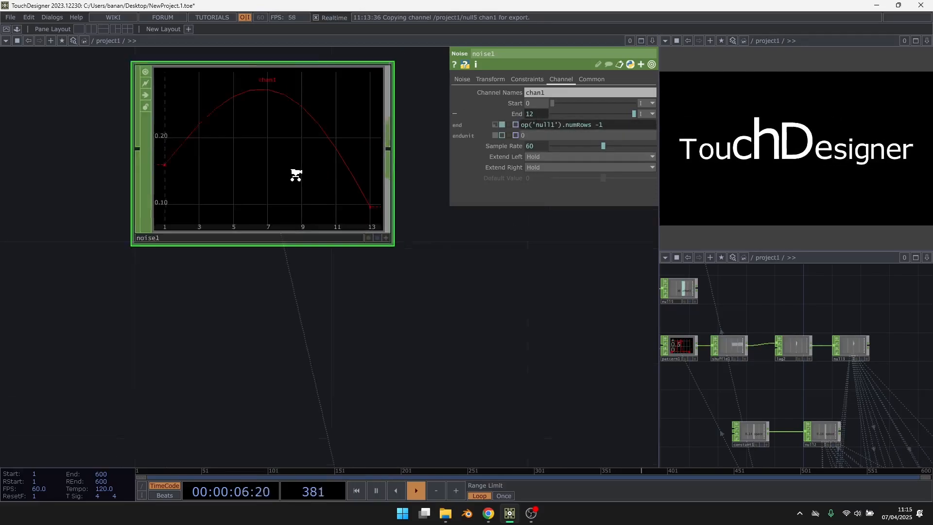
pyautogui.scroll(2, 308, 159)
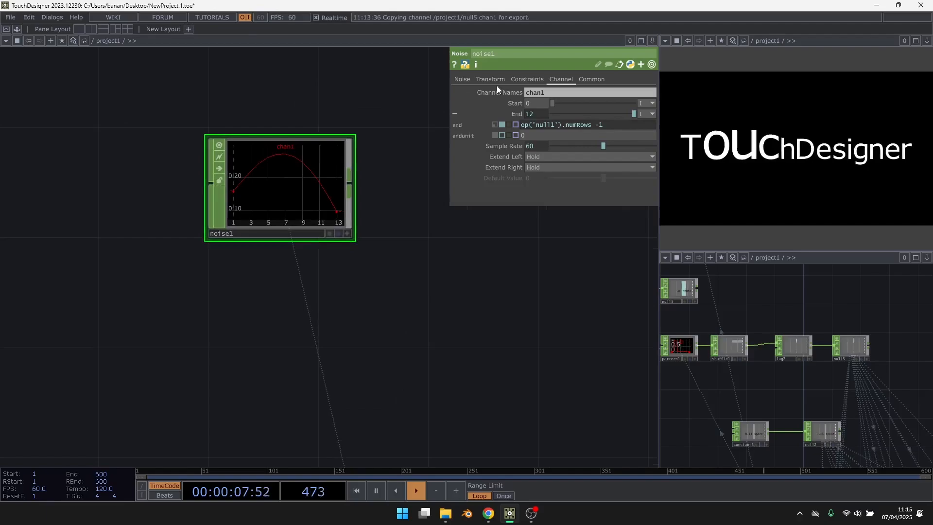
# Step: Try the Random noise type on noise1
pyautogui.click(465, 80)
pyautogui.moveTo(387, 167); pyautogui.dragTo(374, 164)
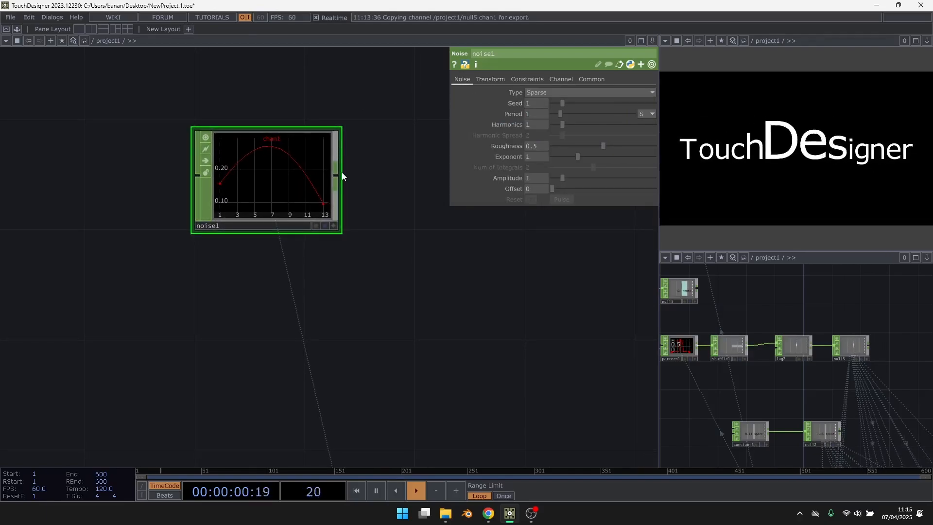
pyautogui.click(541, 91)
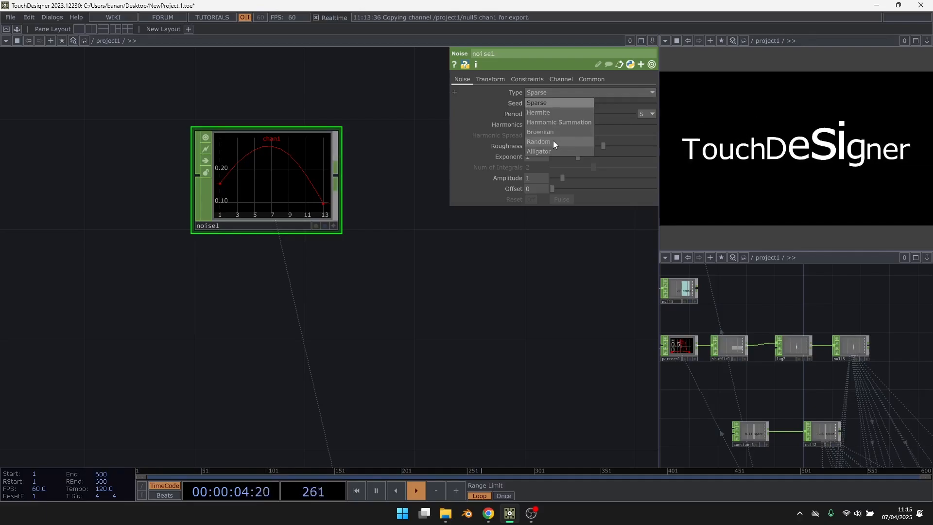
pyautogui.click(544, 142)
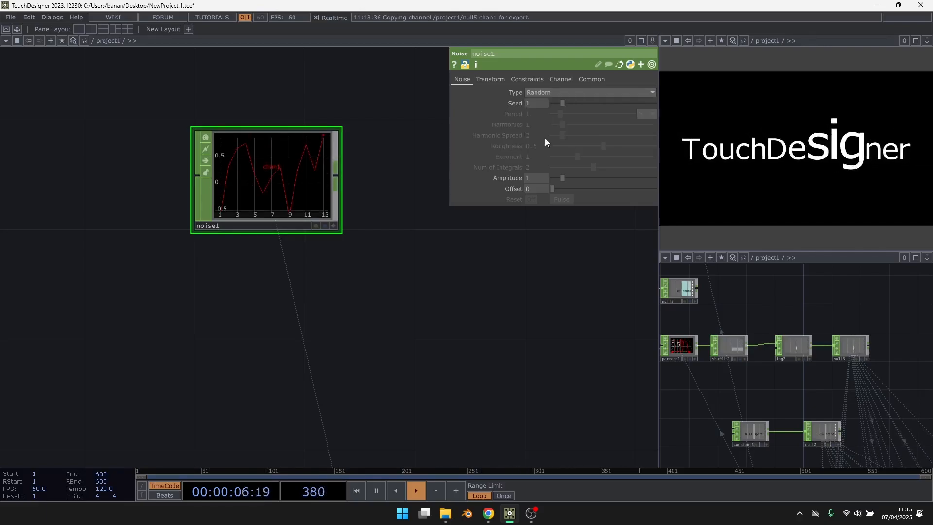
# Step: Set noise1's Type to Brownian and its Num of Integrals to 0
pyautogui.click(555, 93)
pyautogui.click(547, 132)
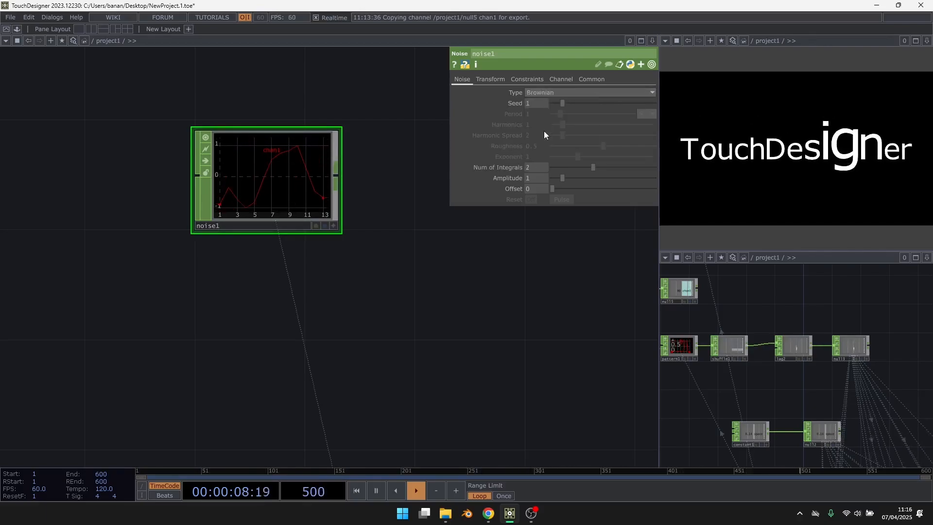
pyautogui.click(555, 167)
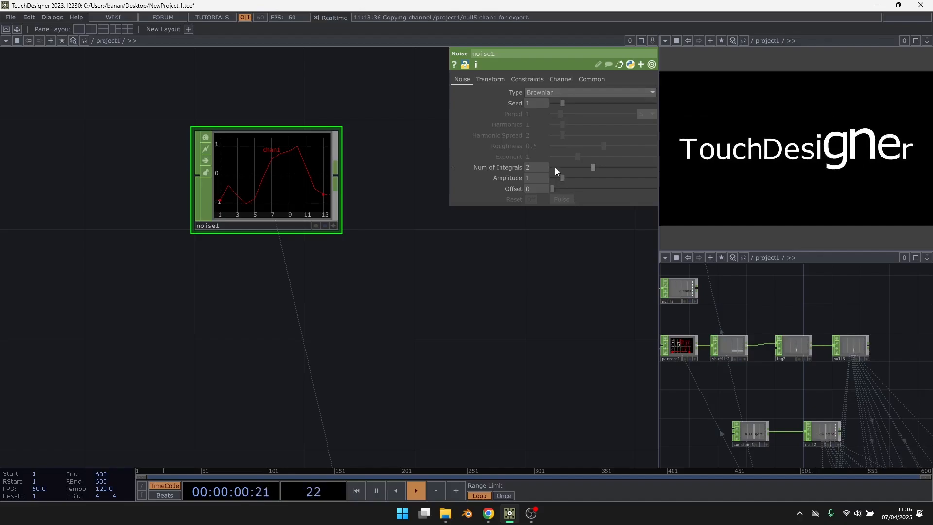
pyautogui.scroll(2, 250, 146)
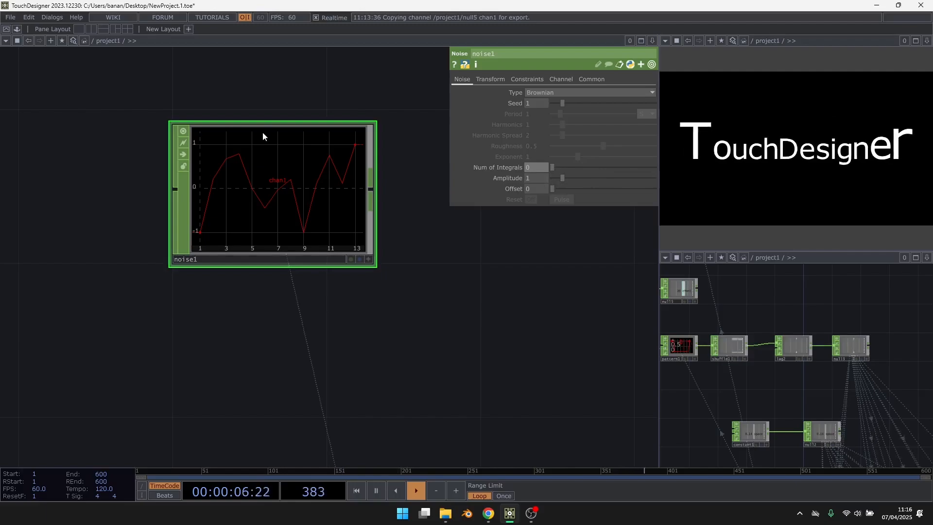
pyautogui.scroll(-2, 262, 132)
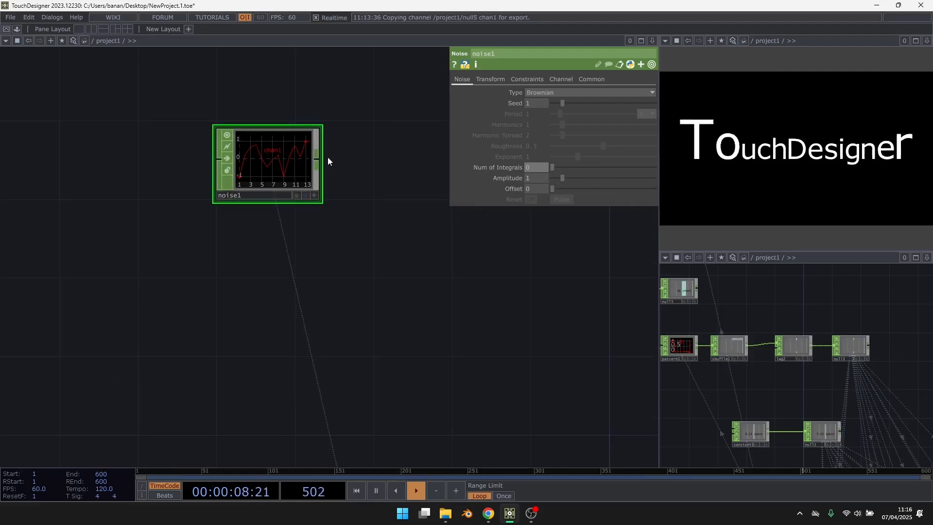
# Step: Add a Shuffle CHOP fed by noise1
pyautogui.press('Tab')
pyautogui.write('shu')
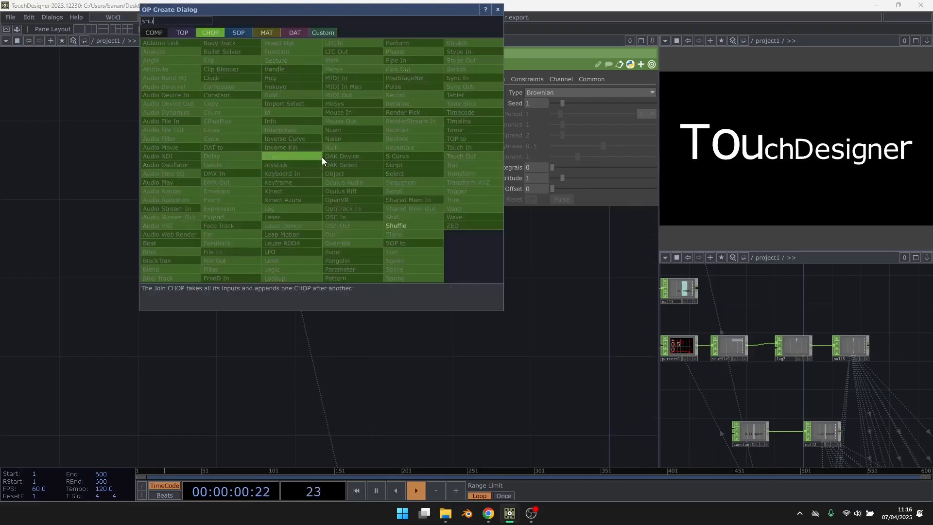
pyautogui.click(407, 227)
pyautogui.click(420, 166)
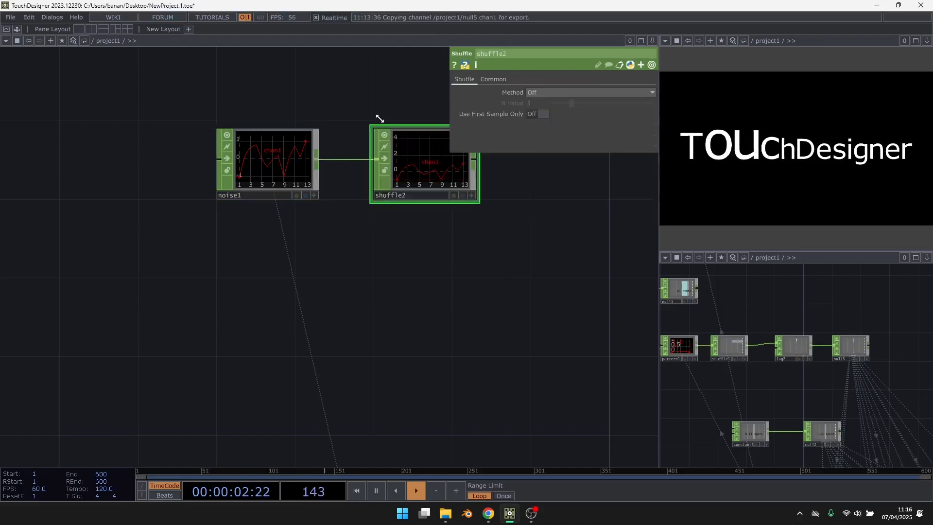
# Step: Rename noise1's channel to rx
pyautogui.click(293, 171)
pyautogui.scroll(3, 292, 171)
pyautogui.click(501, 79)
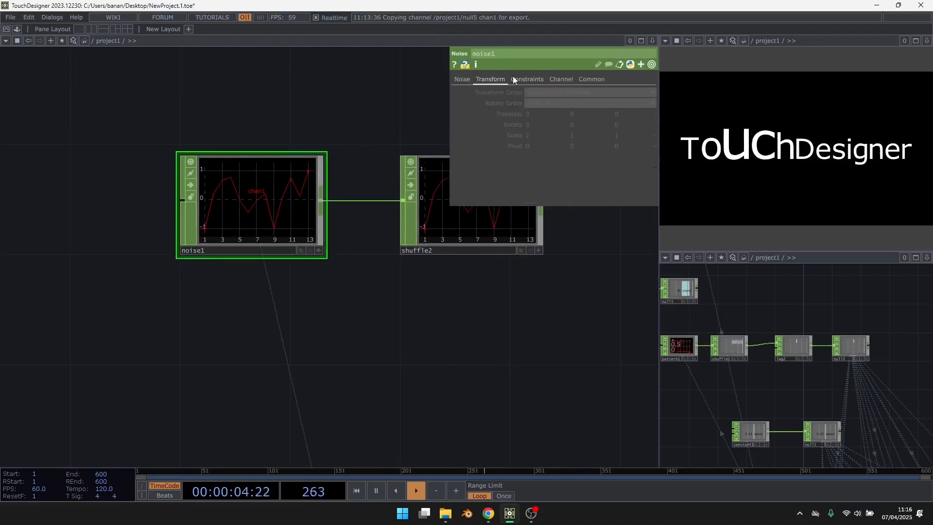
pyautogui.click(527, 78)
pyautogui.click(558, 77)
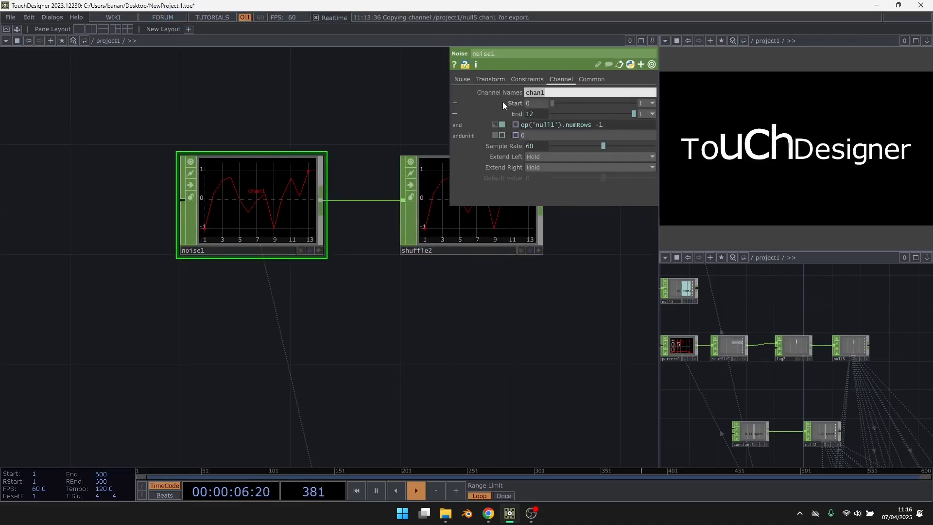
pyautogui.write('rx')
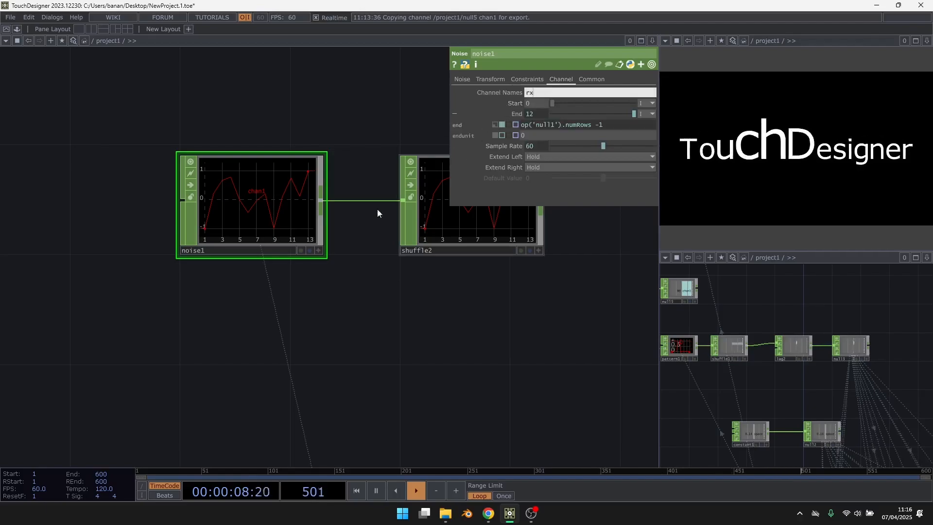
# Step: Duplicate noise1 directly below it and name the copy's channel ry
pyautogui.click(363, 265)
pyautogui.hotkey('ctrl', 'c')
pyautogui.hotkey('ctrl', 'v')
pyautogui.moveTo(535, 95); pyautogui.dragTo(529, 98)
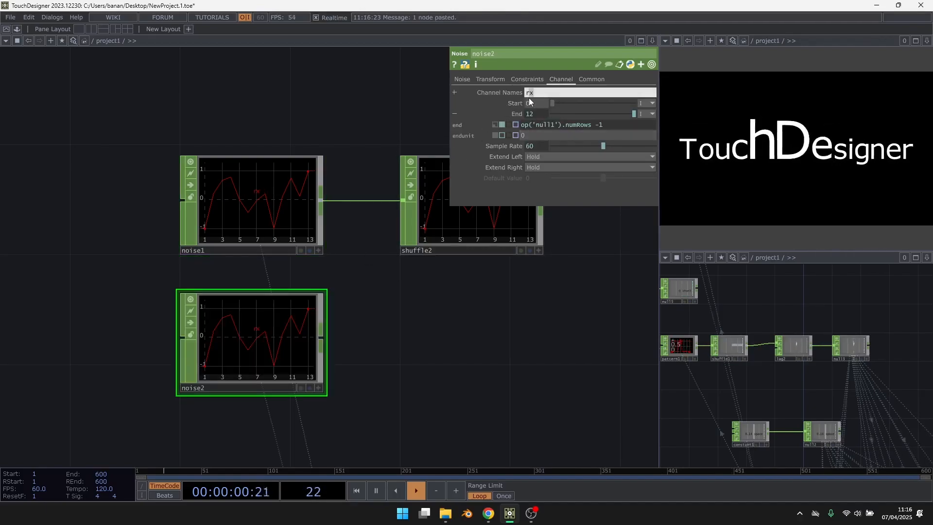
pyautogui.write('y')
# Step: Duplicate noise2 directly below it and open the copy's channel name for editing
pyautogui.moveTo(439, 327); pyautogui.dragTo(406, 200)
pyautogui.hotkey('ctrl', 'c')
pyautogui.hotkey('ctrl', 'v')
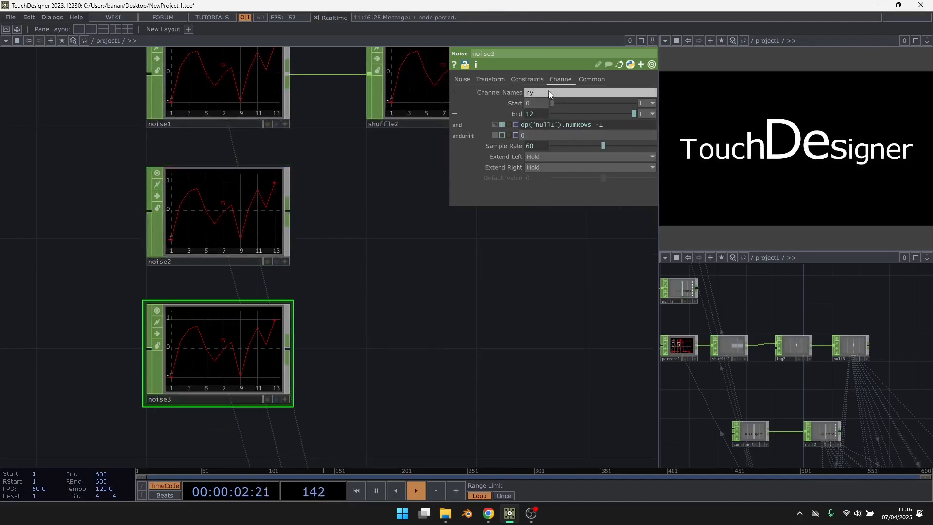
pyautogui.click(549, 94)
pyautogui.moveTo(354, 311); pyautogui.dragTo(276, 297)
# Step: Name noise3's channel rz and set shuffle2's method to Swap Channels and Samples
pyautogui.click(355, 75)
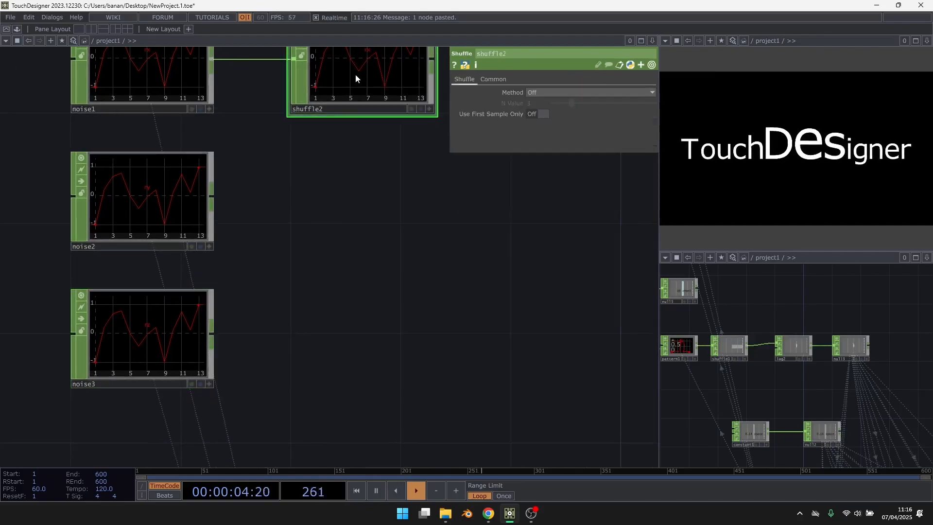
pyautogui.scroll(-2, 441, 215)
pyautogui.click(571, 93)
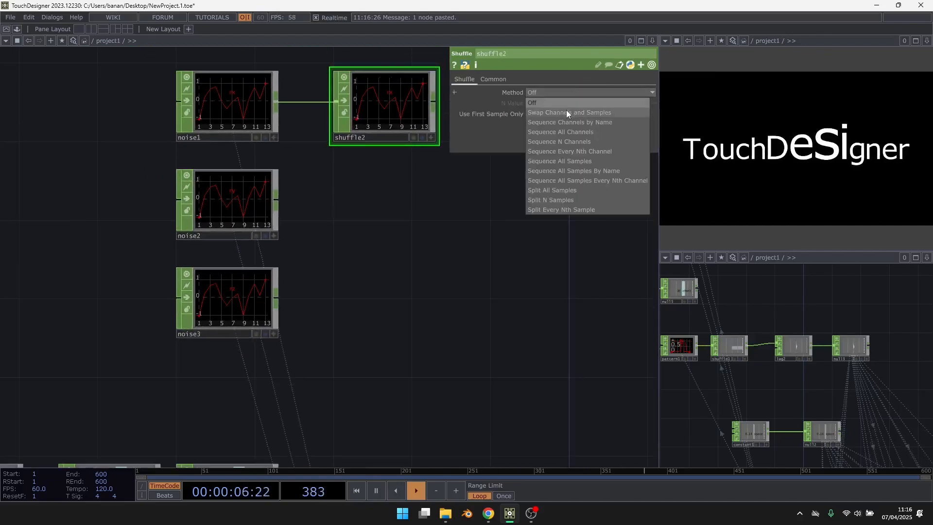
pyautogui.click(566, 104)
# Step: Duplicate shuffle2 twice, feeding one copy from noise2 and the other from noise3
pyautogui.scroll(2, 439, 73)
pyautogui.hotkey('ctrl', 'v')
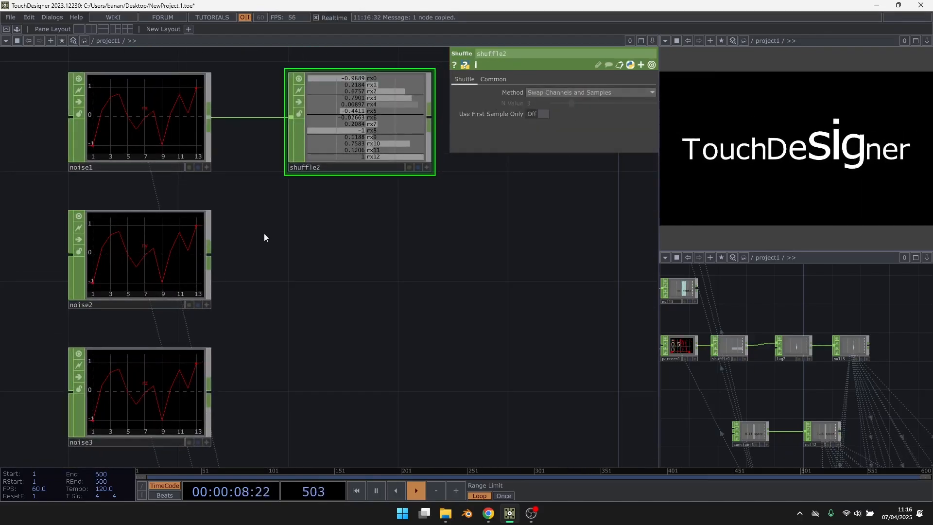
pyautogui.moveTo(210, 254); pyautogui.dragTo(290, 254)
pyautogui.moveTo(254, 260); pyautogui.dragTo(255, 209)
pyautogui.hotkey('ctrl', 'c')
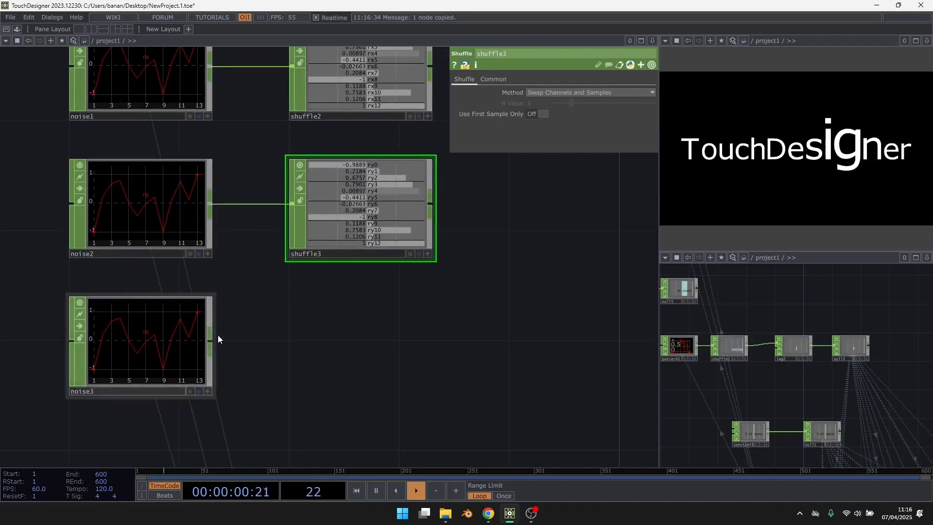
pyautogui.hotkey('ctrl', 'v')
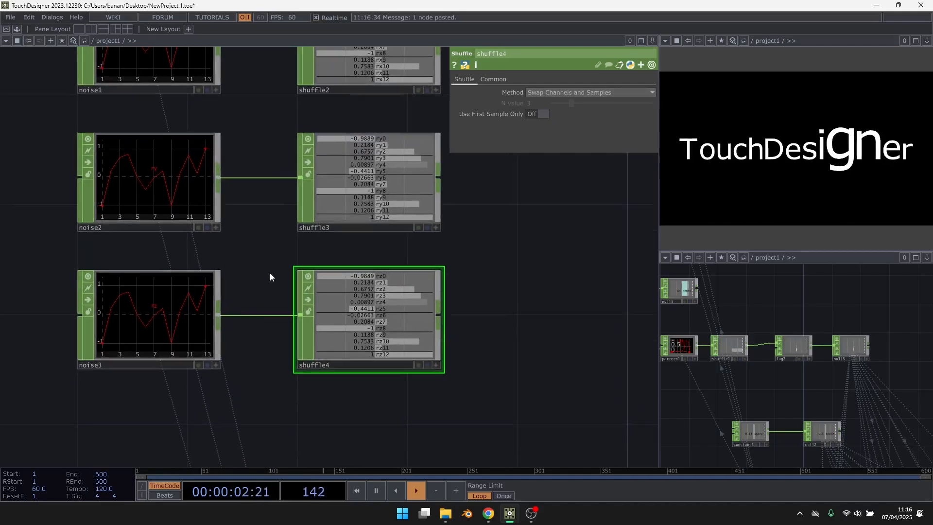
# Step: Add a Null CHOP fed by shuffle2
pyautogui.scroll(-2, 269, 273)
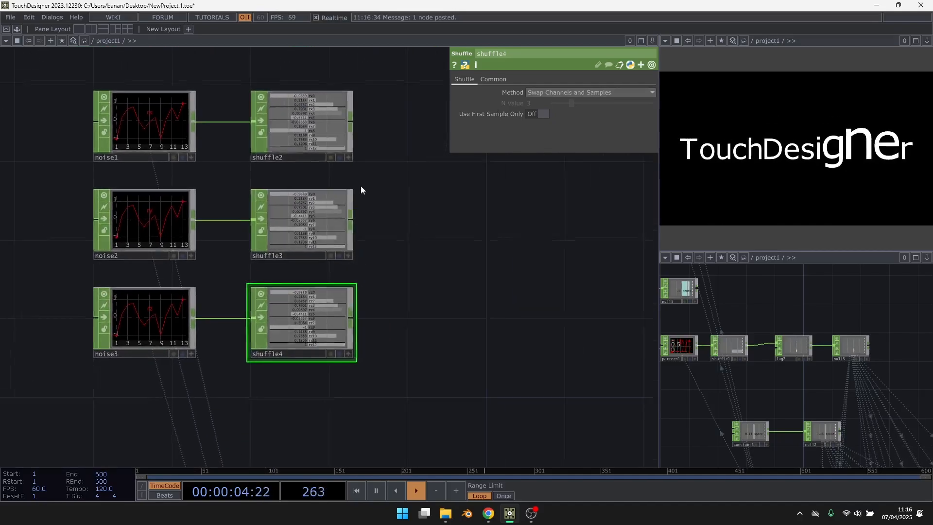
pyautogui.press('Tab')
pyautogui.write('nu')
pyautogui.press('Return')
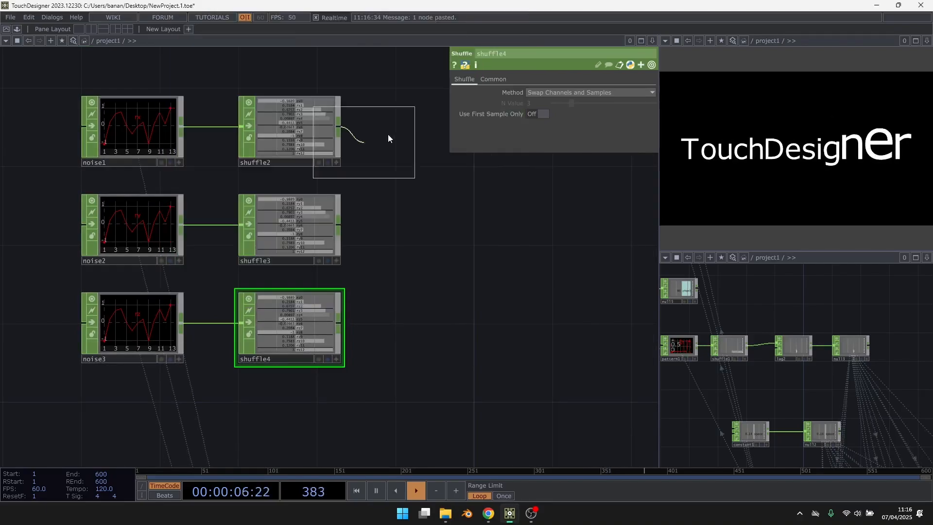
pyautogui.click(425, 126)
# Step: Duplicate the Null CHOP twice, connecting one copy to shuffle3 and the other to shuffle4
pyautogui.hotkey('ctrl', 'c')
pyautogui.hotkey('ctrl', 'v')
pyautogui.moveTo(341, 225); pyautogui.dragTo(376, 225)
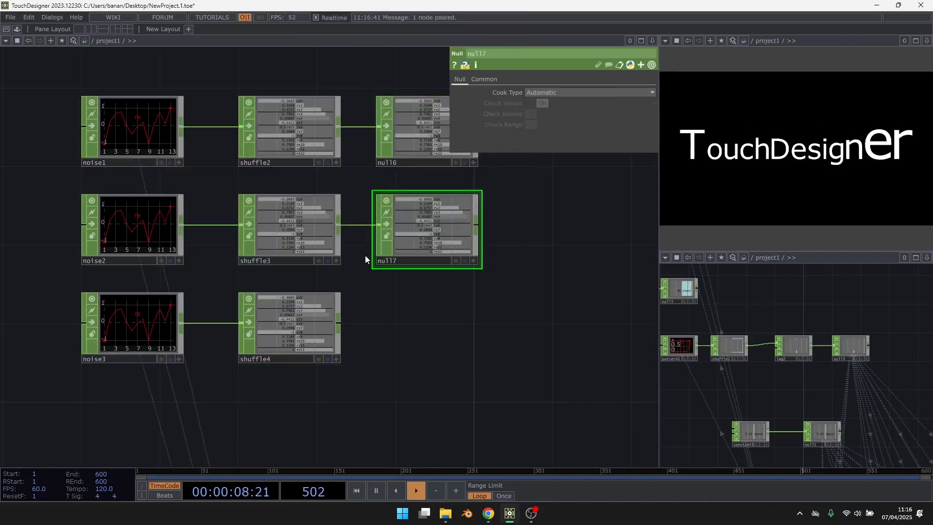
pyautogui.hotkey('ctrl', 'c')
pyautogui.hotkey('ctrl', 'v')
pyautogui.moveTo(340, 322); pyautogui.dragTo(361, 319)
pyautogui.moveTo(372, 273); pyautogui.dragTo(374, 273)
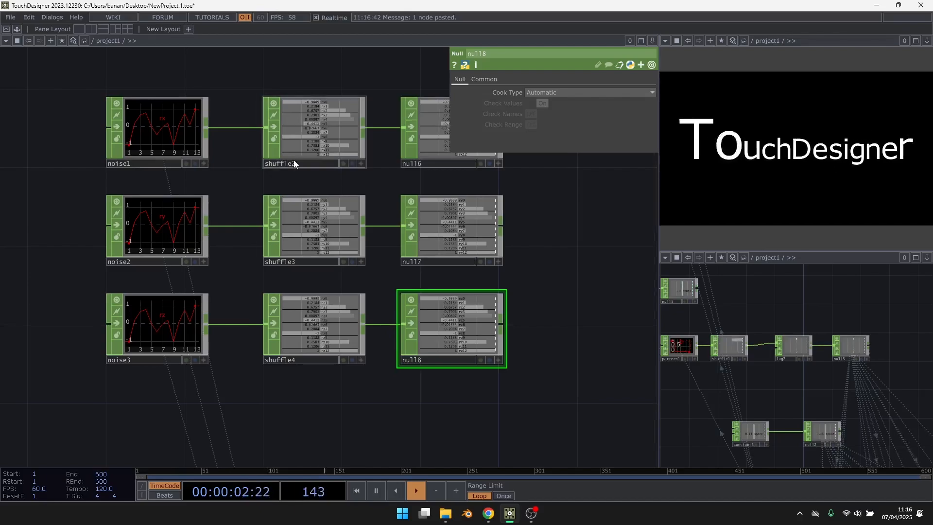
# Step: Give noise2 a different seed and set noise3's seed to 8.05
pyautogui.click(166, 221)
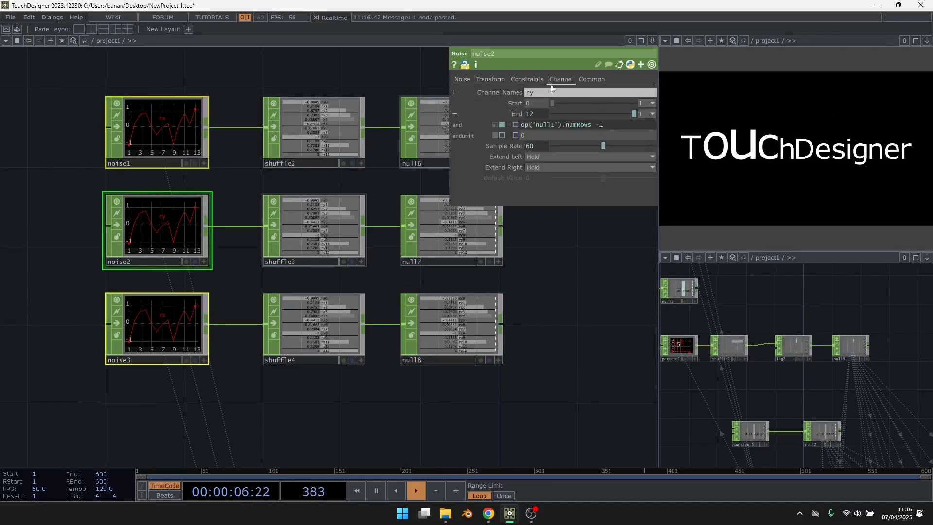
pyautogui.click(463, 78)
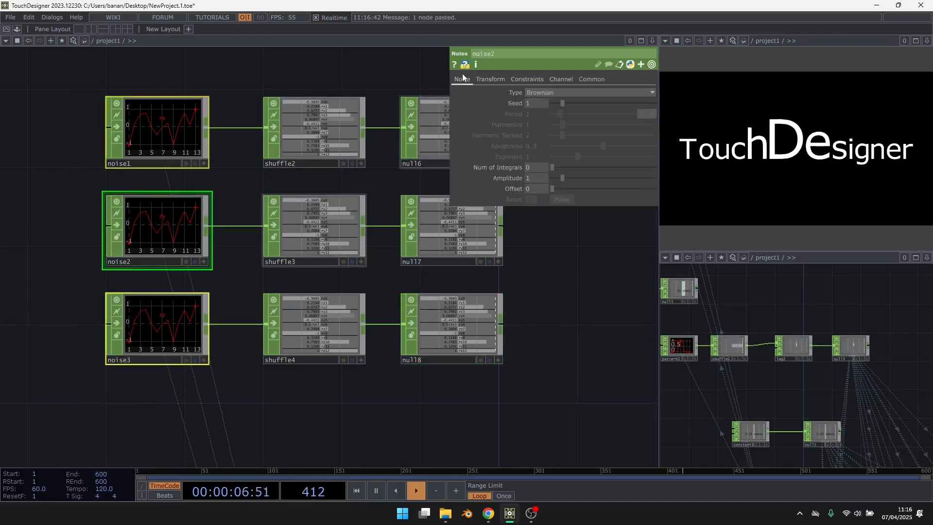
pyautogui.click(585, 103)
pyautogui.click(188, 308)
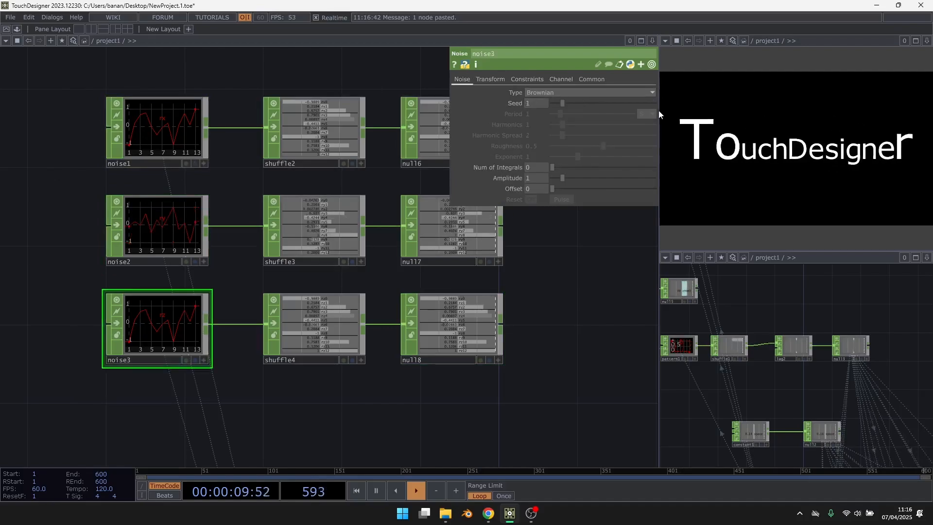
pyautogui.click(634, 103)
# Step: Rename the three Null CHOPs after the shuffles rx, ry and rz, in order of rows
pyautogui.moveTo(570, 290); pyautogui.dragTo(474, 265)
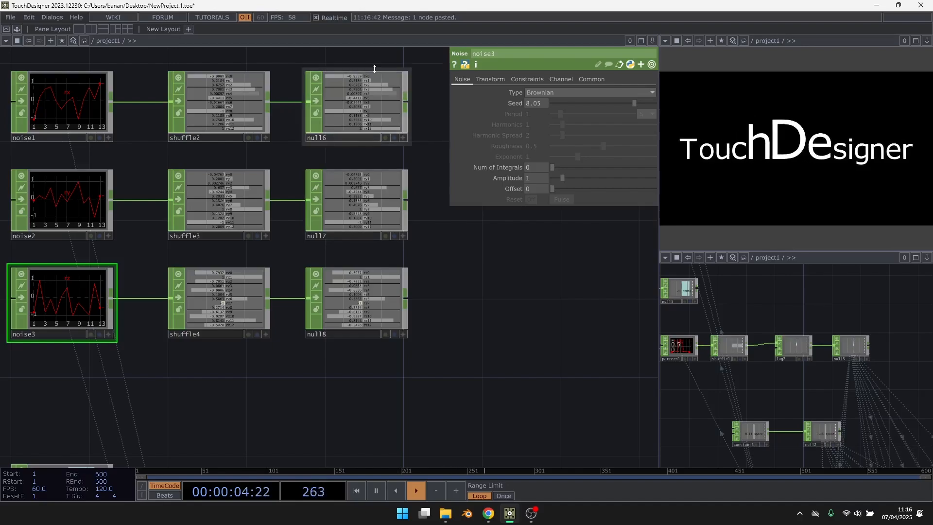
pyautogui.scroll(2, 374, 69)
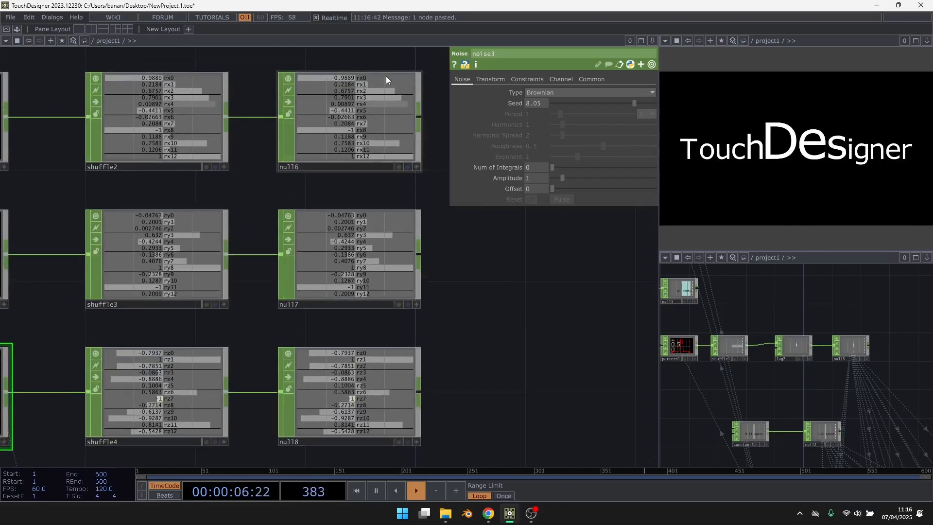
pyautogui.scroll(-4, 386, 75)
pyautogui.scroll(4, 369, 80)
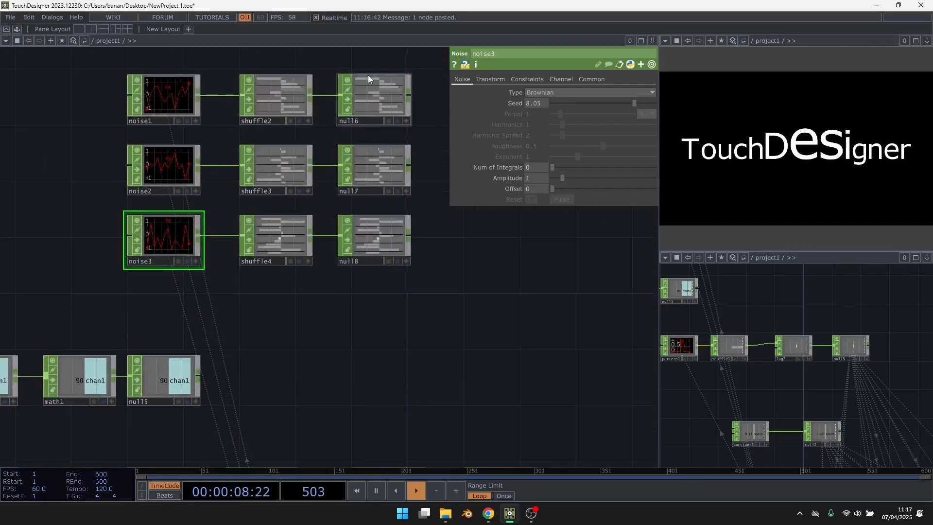
pyautogui.click(358, 143)
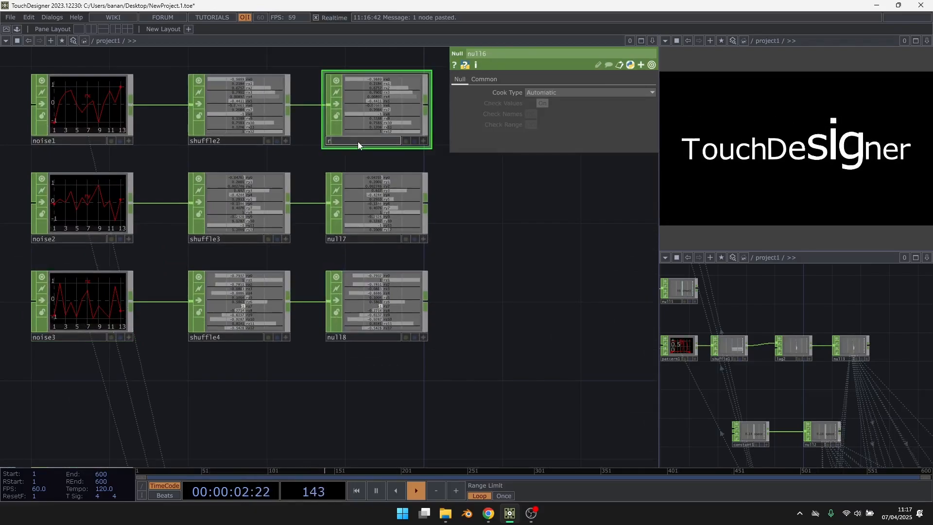
pyautogui.write('rx')
pyautogui.click(350, 239)
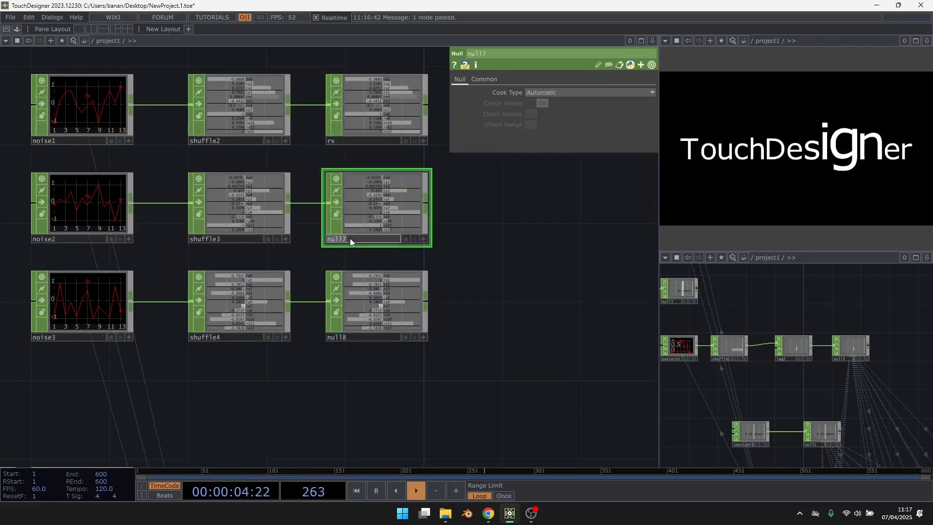
pyautogui.write('ry')
pyautogui.click(347, 337)
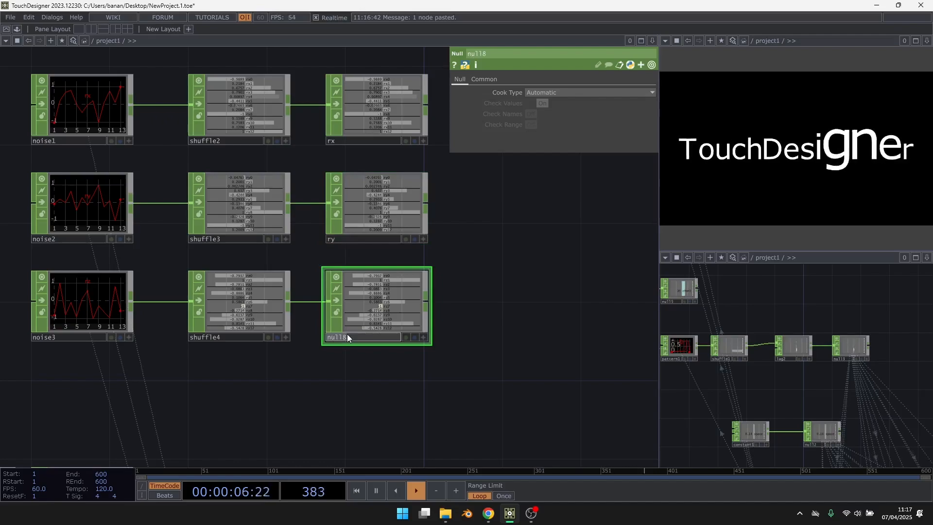
pyautogui.write('rz')
pyautogui.press('Return')
# Step: Go inside the letter0 component and add a Select CHOP directly below select1
pyautogui.scroll(-4, 229, 134)
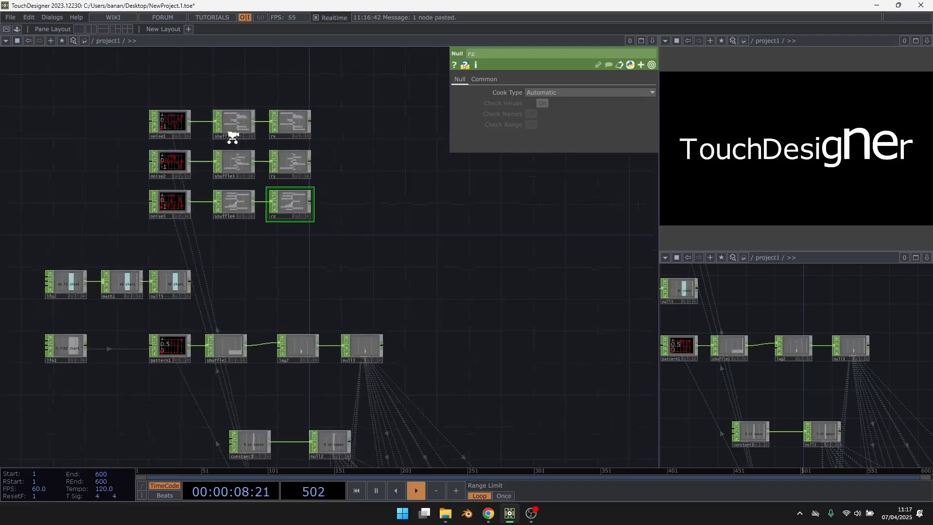
pyautogui.scroll(-1, 232, 137)
pyautogui.moveTo(342, 206); pyautogui.dragTo(292, 101)
pyautogui.click(344, 375)
pyautogui.press('i')
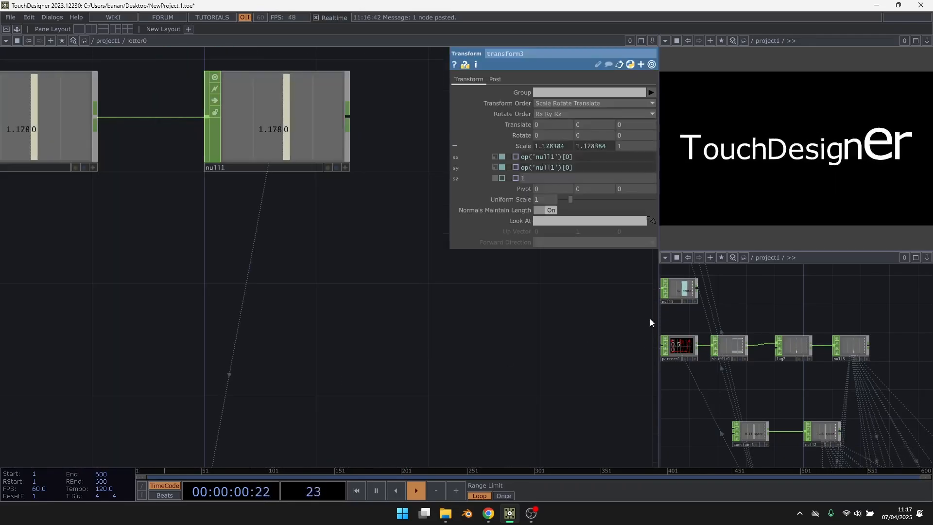
pyautogui.scroll(-3, 724, 340)
pyautogui.scroll(-5, 374, 285)
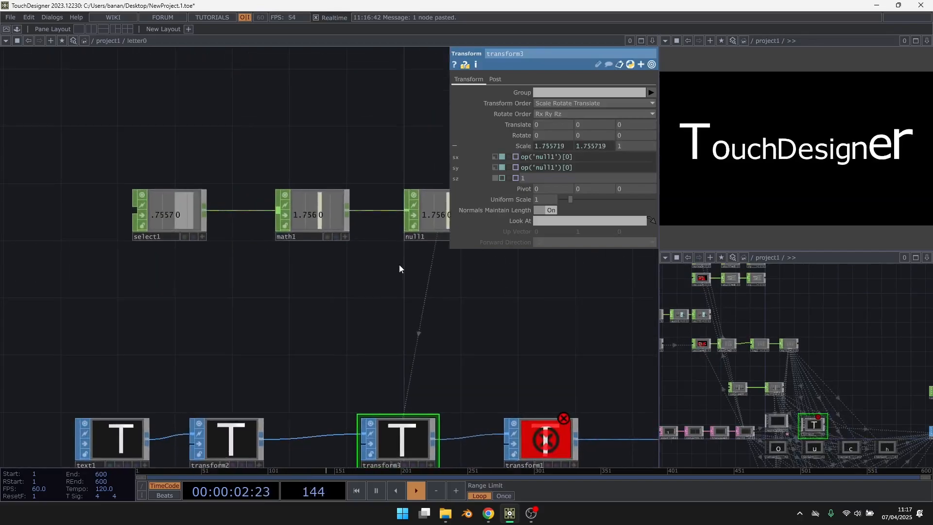
pyautogui.press('Tab')
pyautogui.write('se')
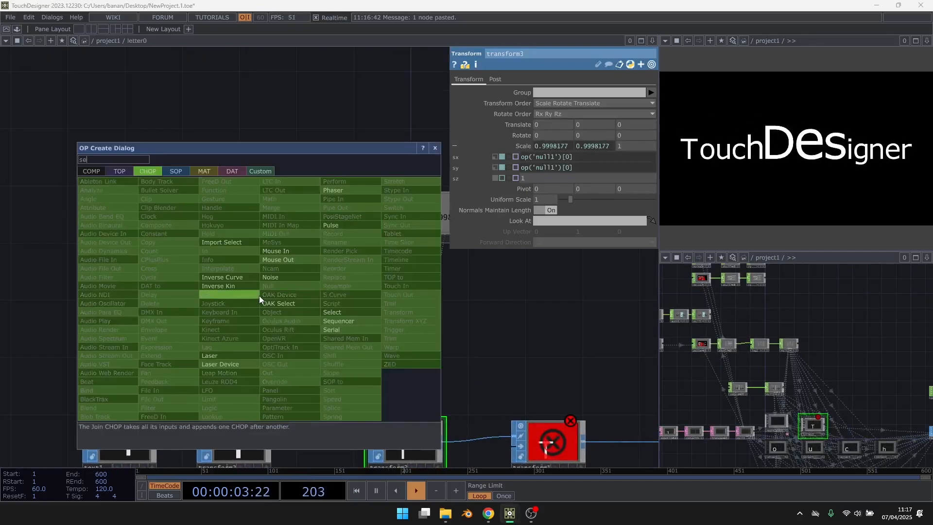
pyautogui.click(348, 313)
pyautogui.click(178, 314)
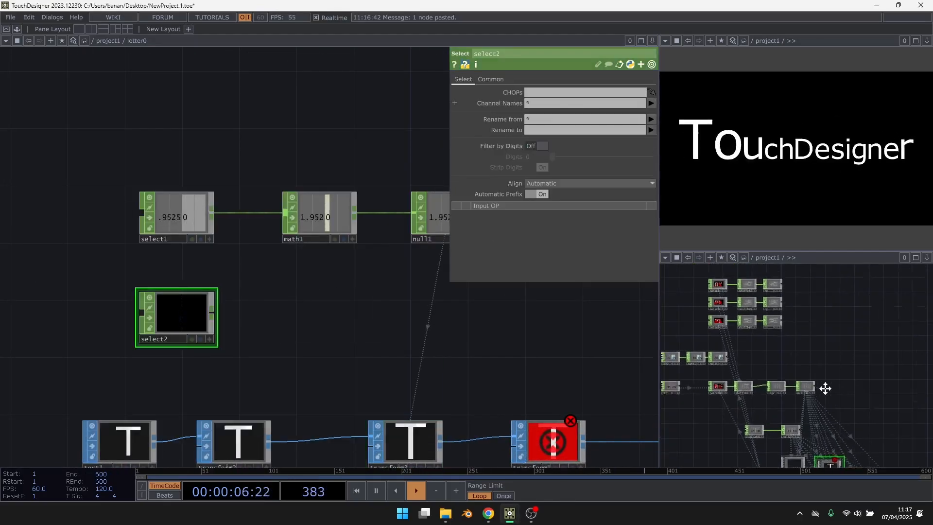
# Step: Set select2's source CHOP to the project's rx Null
pyautogui.moveTo(826, 388); pyautogui.dragTo(832, 423)
pyautogui.scroll(6, 787, 327)
pyautogui.moveTo(756, 310); pyautogui.dragTo(540, 93)
pyautogui.scroll(-3, 182, 242)
# Step: Move select2 above the select1–math1–null1 chain and shift that chain down close to the text1 row
pyautogui.moveTo(172, 165); pyautogui.dragTo(394, 220)
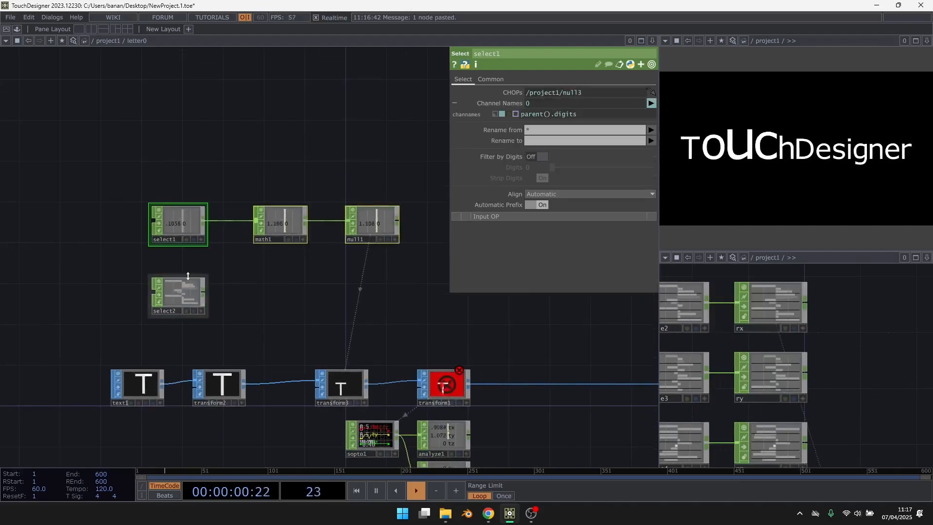
pyautogui.moveTo(189, 289); pyautogui.dragTo(189, 76)
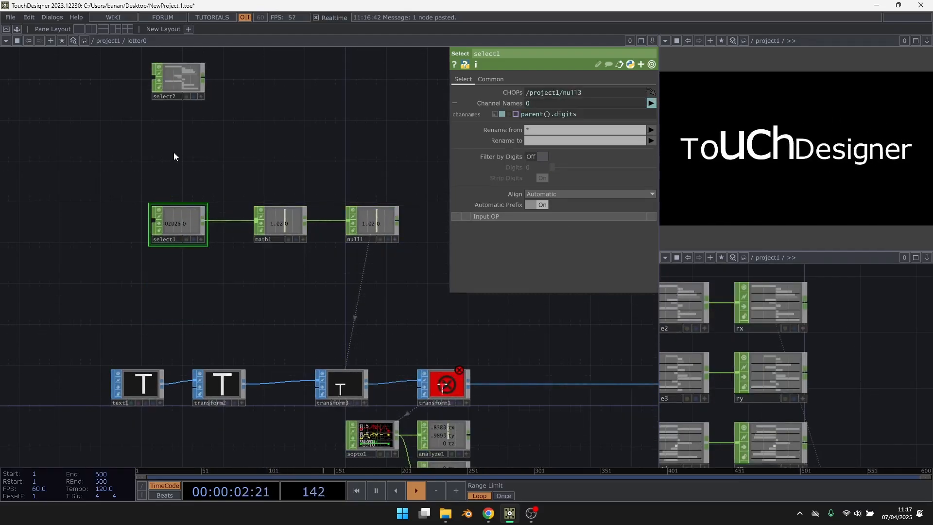
pyautogui.moveTo(174, 152); pyautogui.dragTo(334, 323)
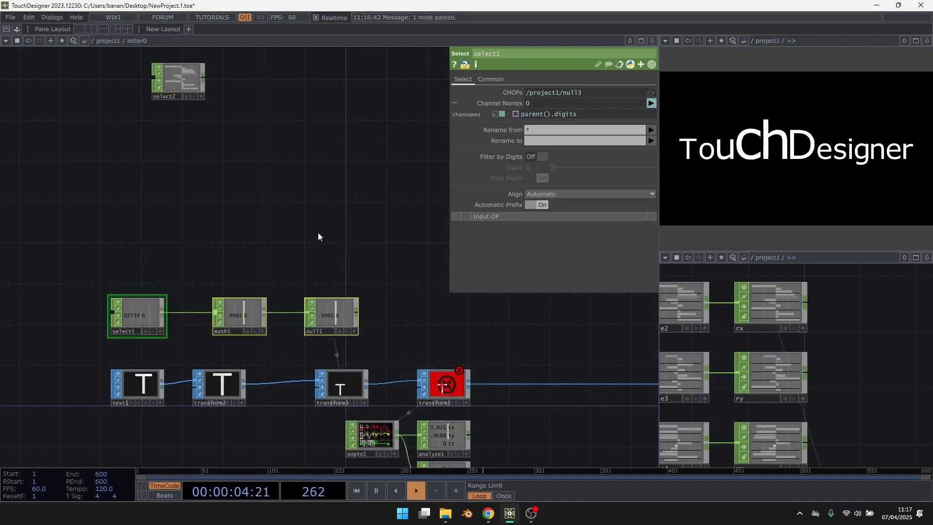
pyautogui.moveTo(286, 197); pyautogui.dragTo(323, 341)
# Step: Set select2's Channel Names to the Python expression parent().digits
pyautogui.scroll(3, 229, 221)
pyautogui.moveTo(211, 223); pyautogui.dragTo(148, 145)
pyautogui.moveTo(297, 198); pyautogui.dragTo(363, 227)
pyautogui.scroll(2, 175, 154)
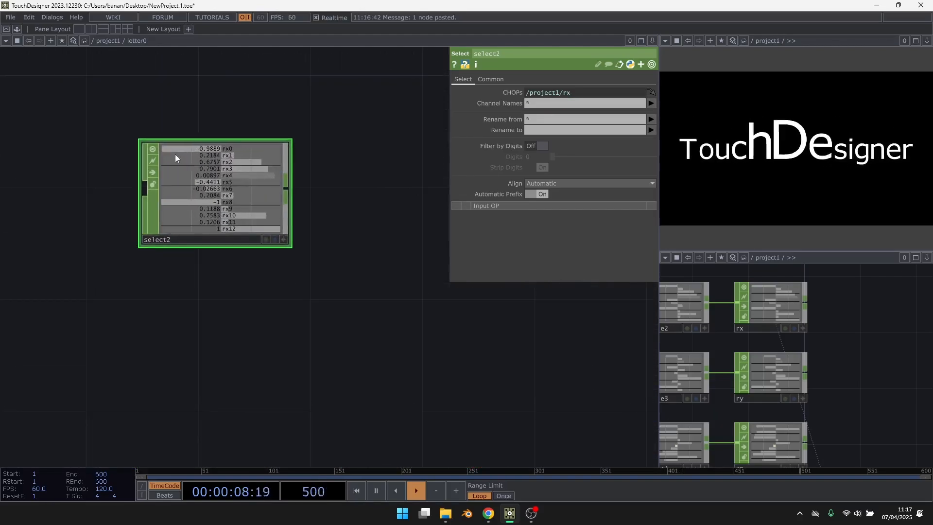
pyautogui.scroll(2, 158, 147)
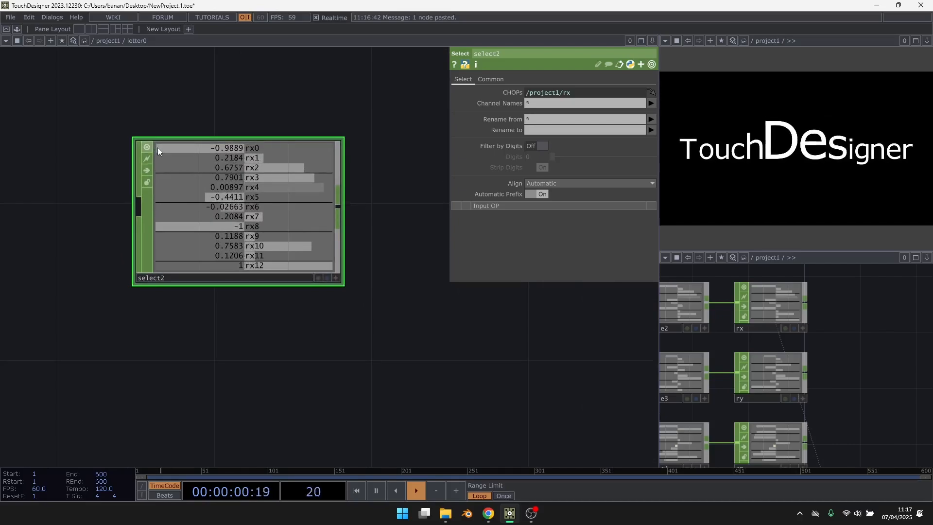
pyautogui.click(537, 103)
pyautogui.write('parent')
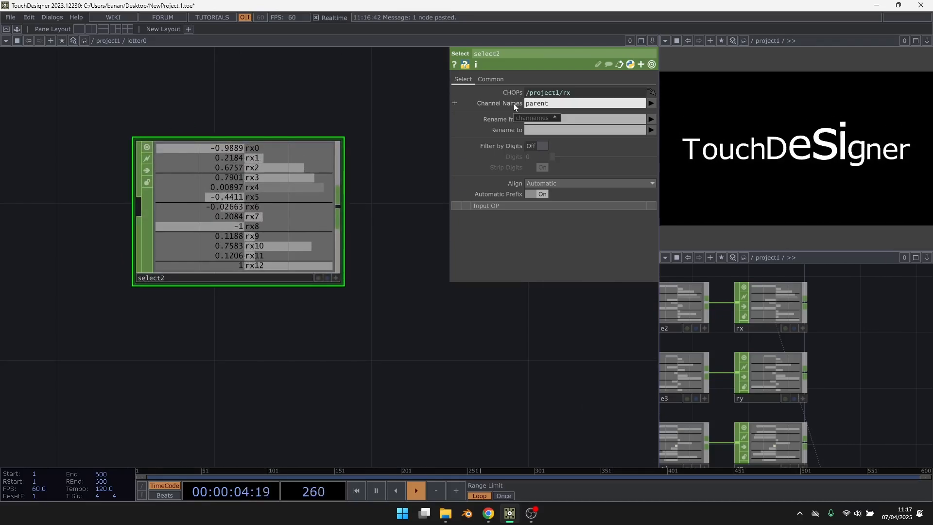
pyautogui.write('().di')
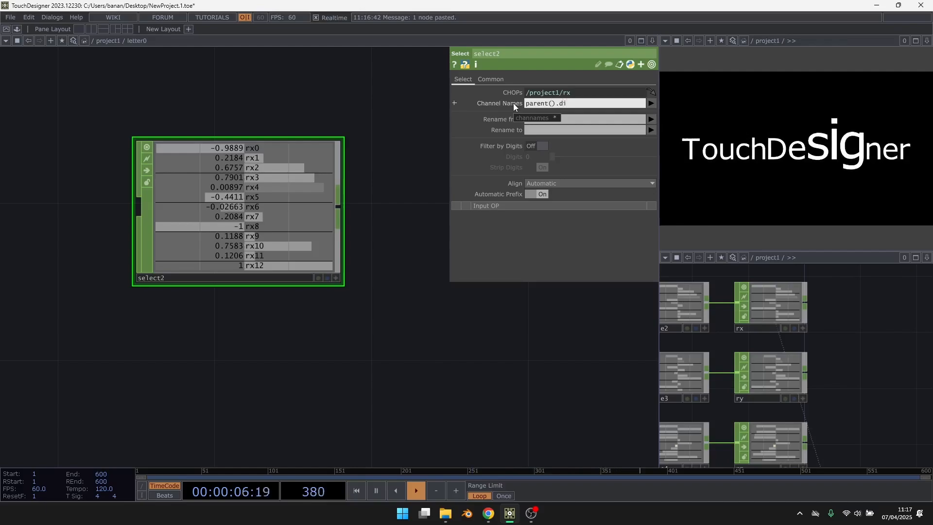
pyautogui.write('gits')
pyautogui.press('Return')
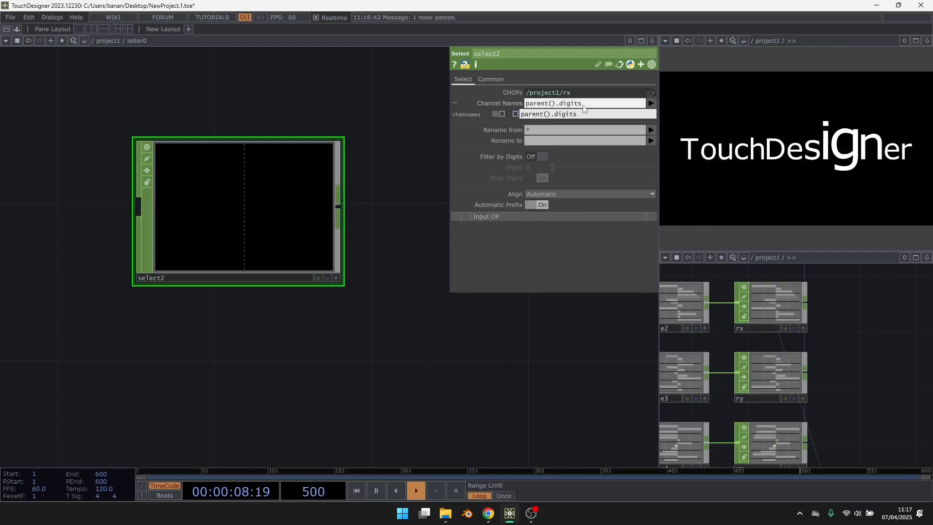
pyautogui.click(502, 115)
pyautogui.click(544, 112)
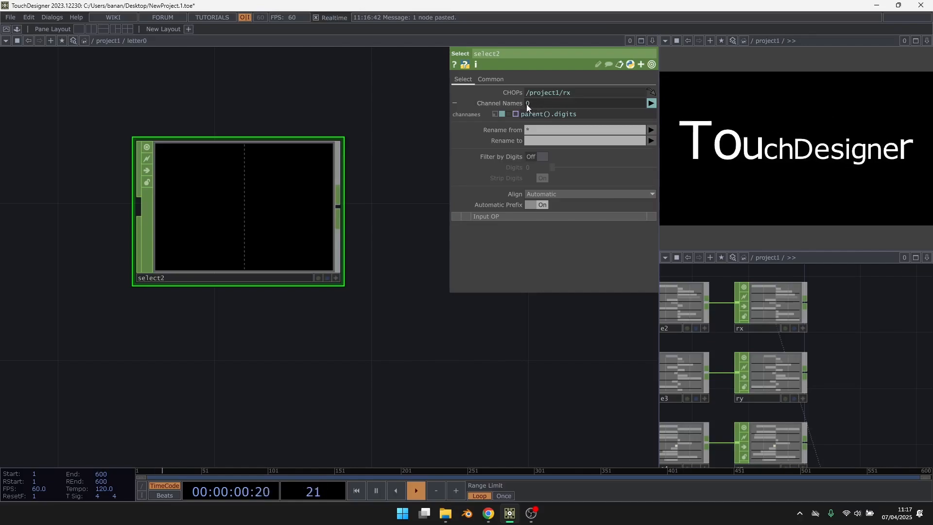
# Step: Return to project1 and set the channel name of noise1, noise2 and noise3 together to 0
pyautogui.press('u')
pyautogui.moveTo(243, 178); pyautogui.dragTo(456, 91)
pyautogui.moveTo(172, 139); pyautogui.dragTo(178, 326, button='right')
pyautogui.scroll(2, 144, 252)
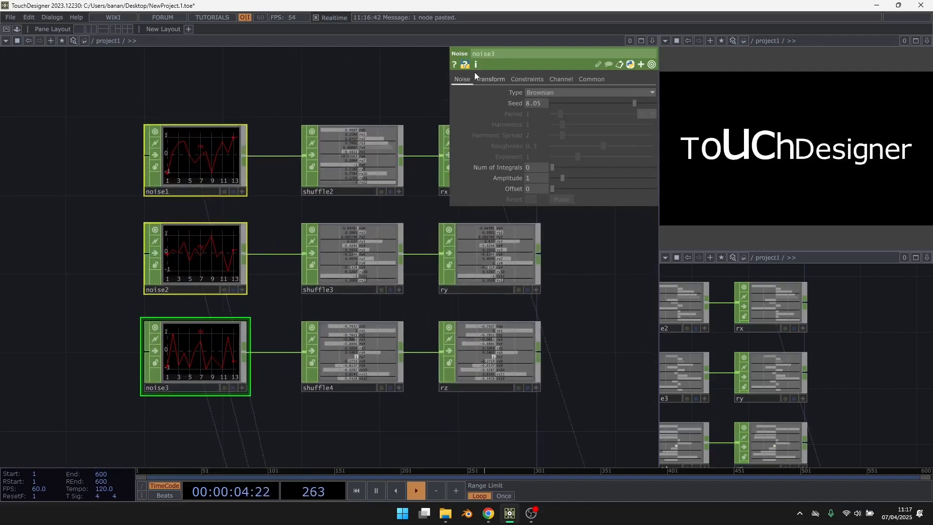
pyautogui.click(527, 78)
pyautogui.click(559, 79)
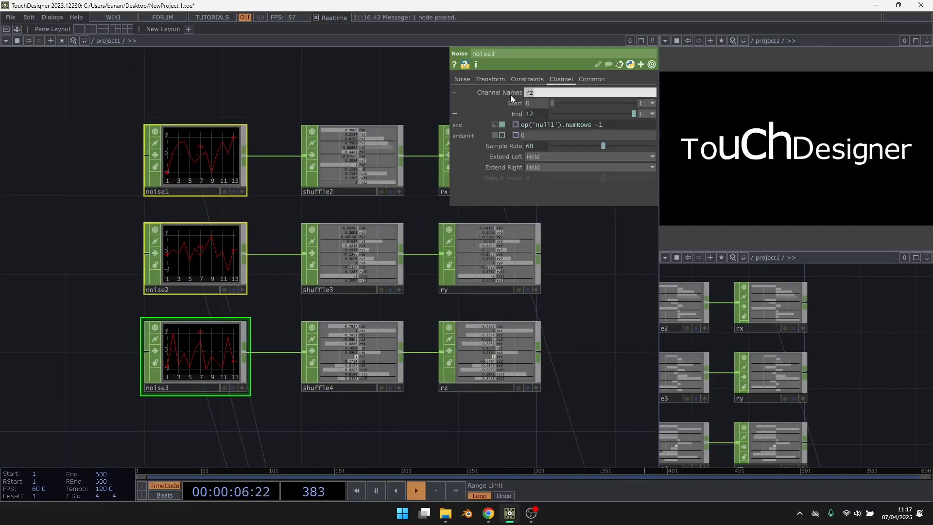
pyautogui.click(335, 98)
pyautogui.moveTo(358, 102); pyautogui.dragTo(310, 101)
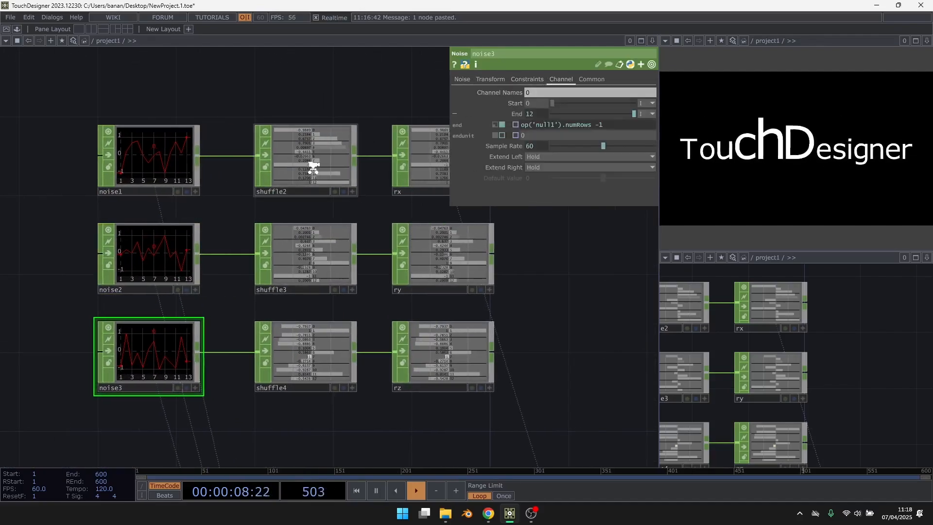
# Step: Inside letter0, duplicate select2 and place the copy directly below it
pyautogui.scroll(2, 312, 168)
pyautogui.moveTo(412, 219); pyautogui.dragTo(381, 165)
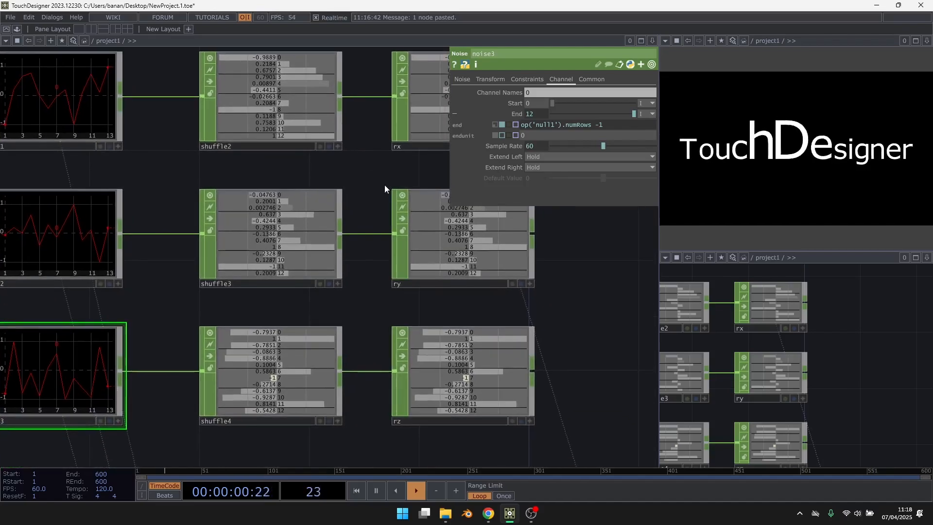
pyautogui.scroll(-5, 203, 154)
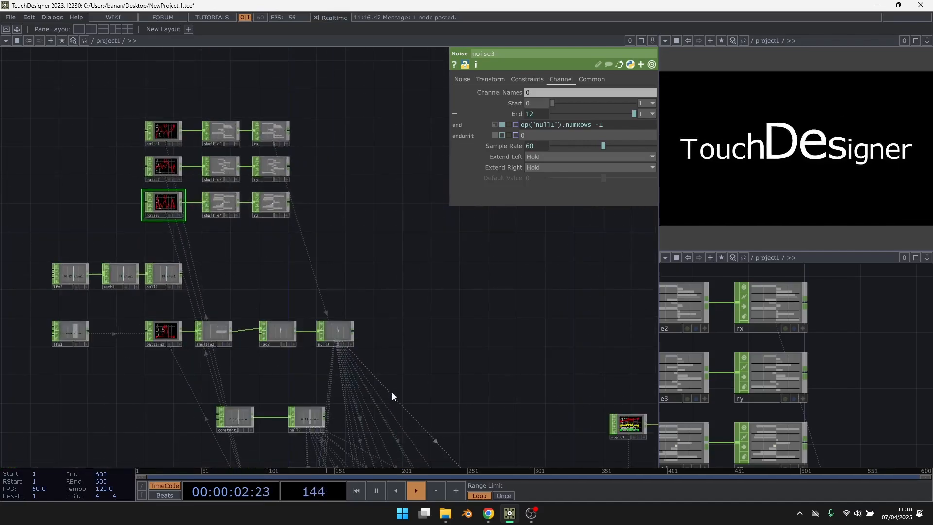
pyautogui.moveTo(392, 393); pyautogui.dragTo(322, 195)
pyautogui.scroll(3, 338, 302)
pyautogui.press('i')
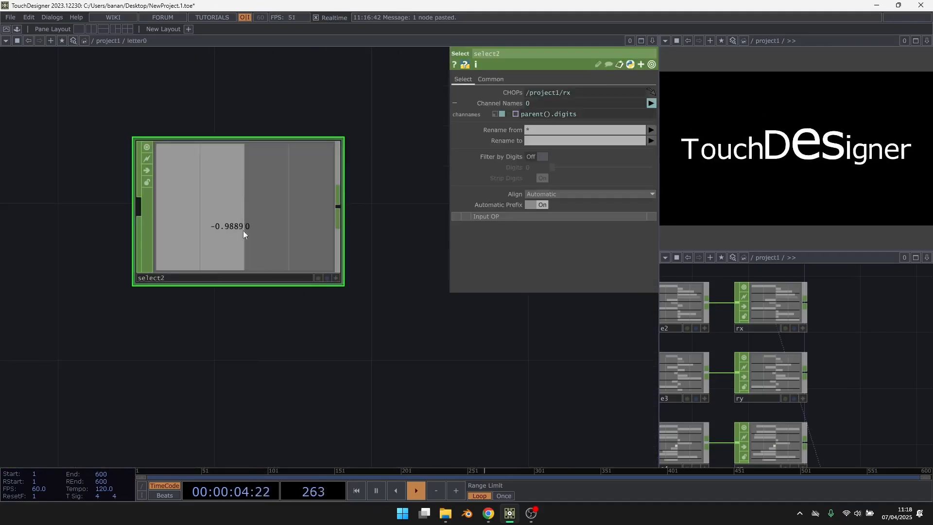
pyautogui.scroll(-5, 235, 240)
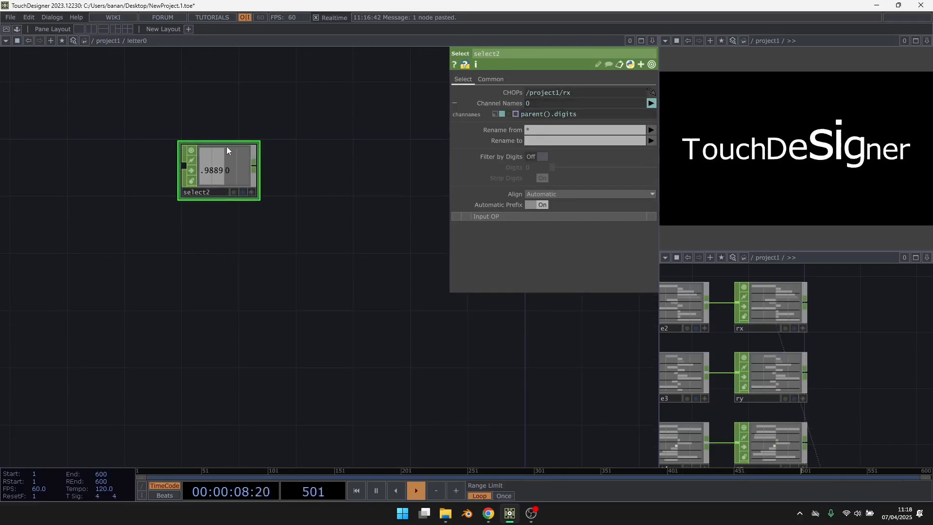
pyautogui.scroll(1, 215, 148)
pyautogui.hotkey('ctrl', 'v')
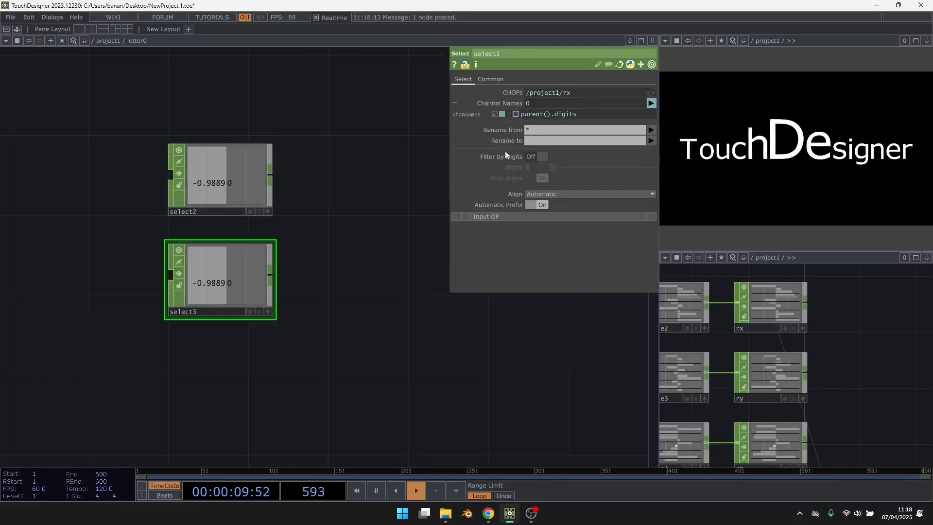
# Step: Set select3's source CHOP expression to parent(2).op('ry')
pyautogui.click(512, 92)
pyautogui.doubleClick(577, 106)
pyautogui.write('ry')
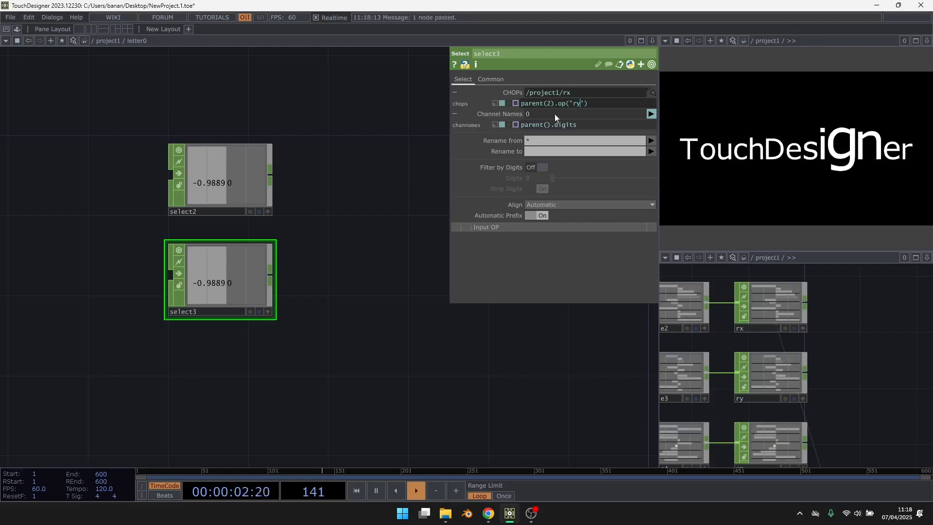
pyautogui.press('Return')
# Step: Duplicate select3 below itself and set the copy's source CHOP expression to parent(2).op('rz')
pyautogui.hotkey('ctrl', 'c')
pyautogui.hotkey('ctrl', 'v')
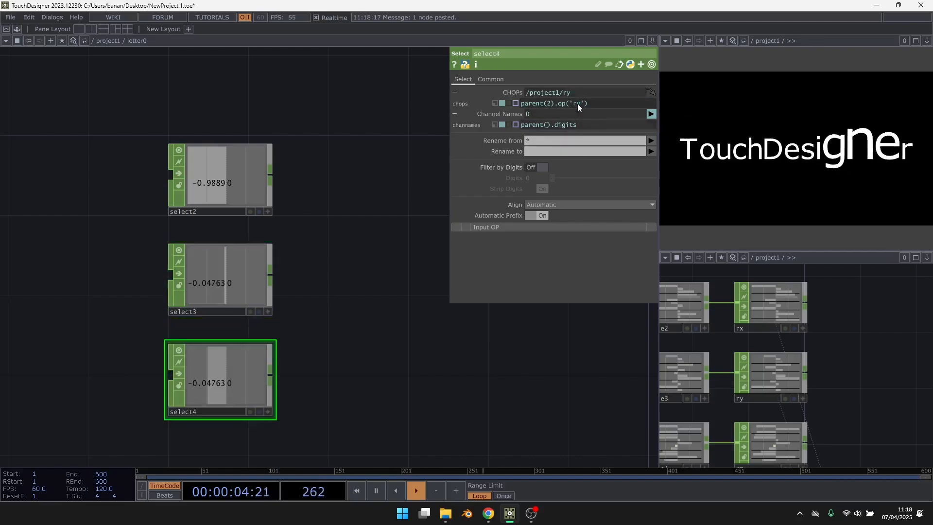
pyautogui.press('BackSpace')
pyautogui.write('z')
pyautogui.press('Return')
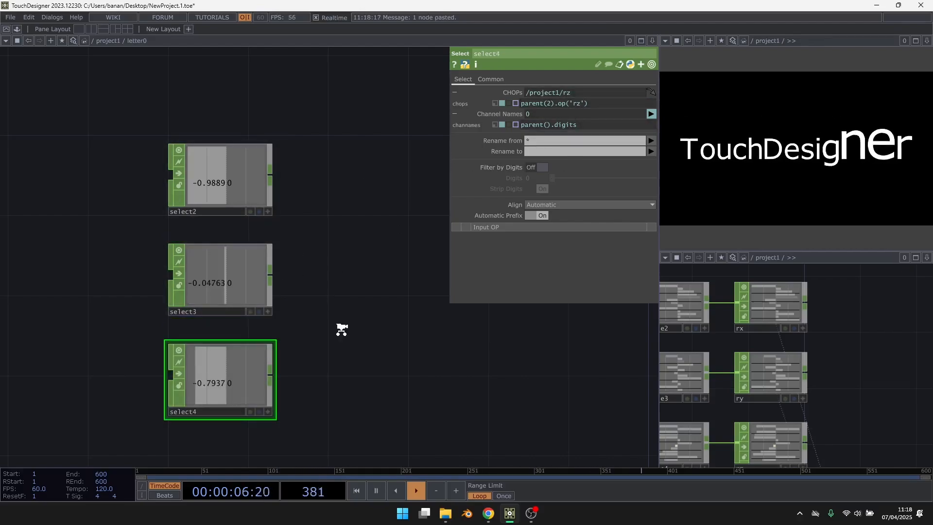
# Step: Add a Null CHOP in line with select2 and connect select2 to it
pyautogui.scroll(-3, 342, 329)
pyautogui.moveTo(349, 340); pyautogui.dragTo(240, 232)
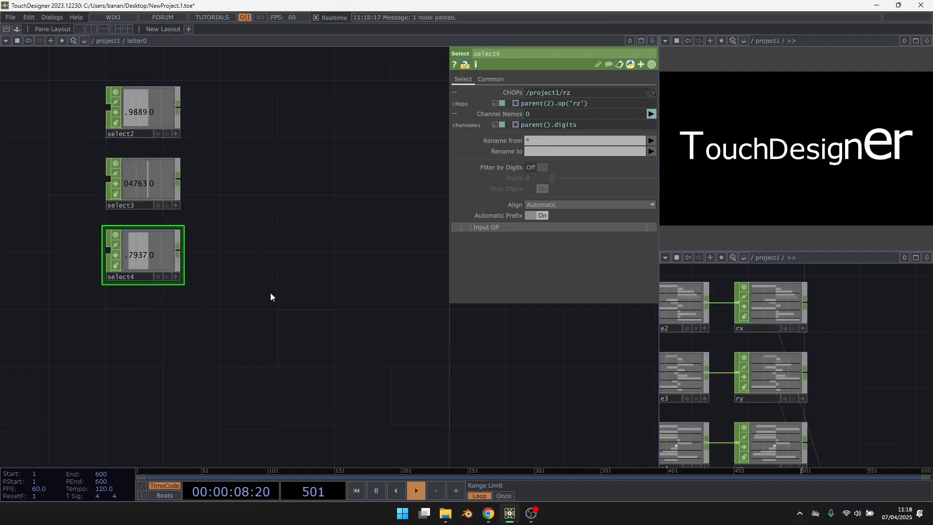
pyautogui.press('Tab')
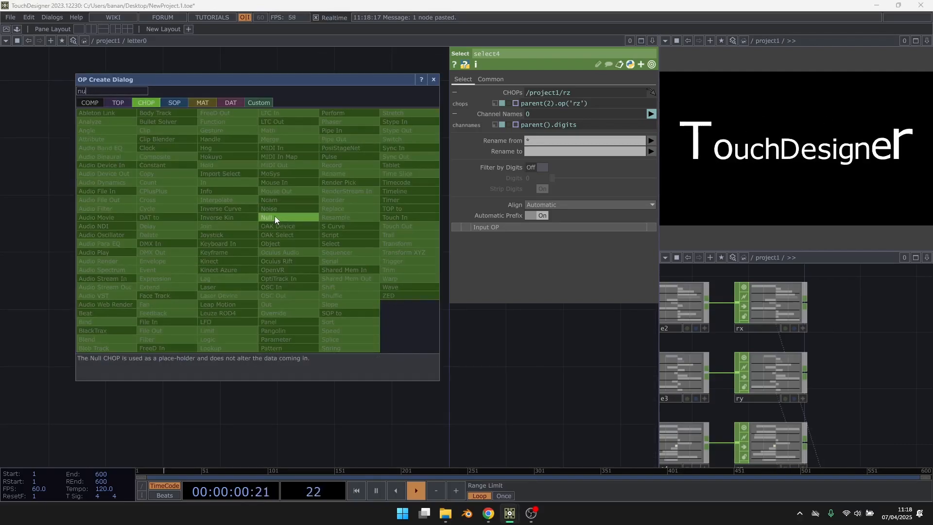
pyautogui.click(274, 219)
pyautogui.click(336, 148)
pyautogui.moveTo(336, 148); pyautogui.dragTo(337, 108)
# Step: Duplicate the Null twice below itself and feed select3 and select4 into the copies
pyautogui.hotkey('ctrl', 'c')
pyautogui.hotkey('ctrl', 'v')
pyautogui.moveTo(180, 180); pyautogui.dragTo(315, 183)
pyautogui.hotkey('ctrl', 'c')
pyautogui.hotkey('ctrl', 'v')
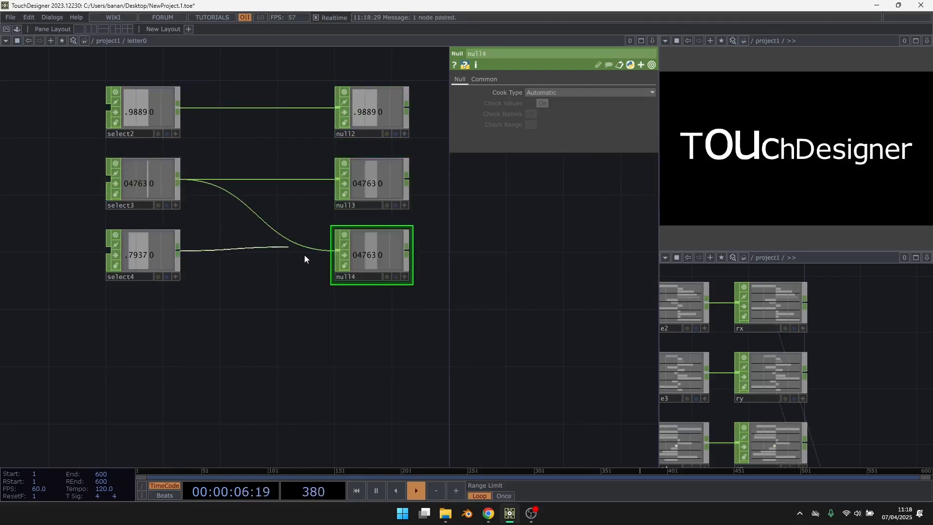
pyautogui.moveTo(305, 255); pyautogui.dragTo(316, 256)
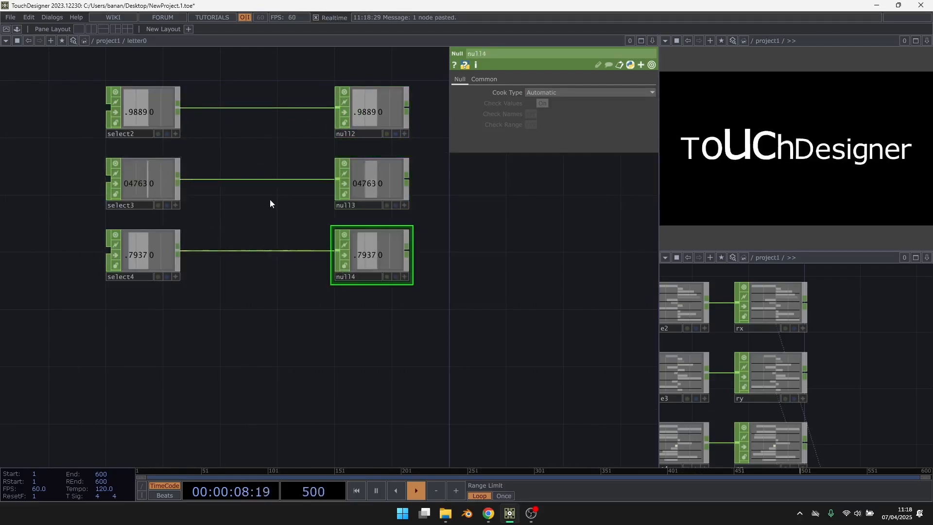
# Step: Add a Merge CHOP between the Selects and Nulls and connect select2, select3 and select4 to it
pyautogui.moveTo(269, 197); pyautogui.dragTo(313, 223)
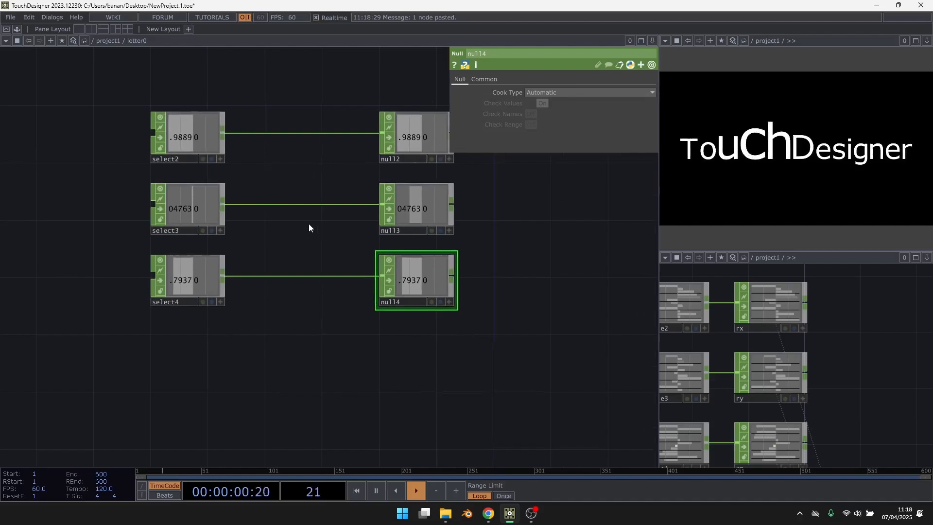
pyautogui.press('Tab')
pyautogui.write('me')
pyautogui.click(325, 137)
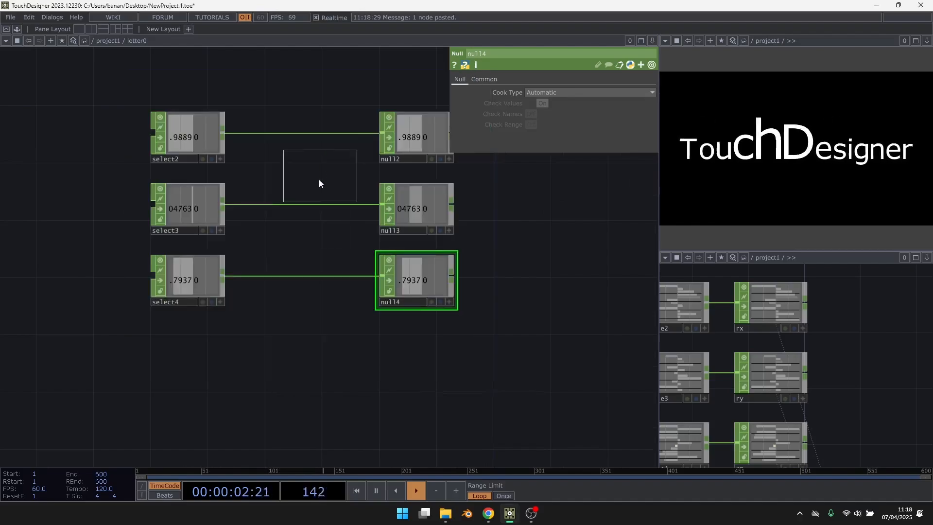
pyautogui.click(319, 180)
pyautogui.moveTo(228, 345); pyautogui.dragTo(281, 176)
# Step: Delete null3 and null4, connect merge1 to null2 instead of select2, and place null2 beside merge1
pyautogui.moveTo(429, 357); pyautogui.dragTo(407, 202)
pyautogui.press('Delete')
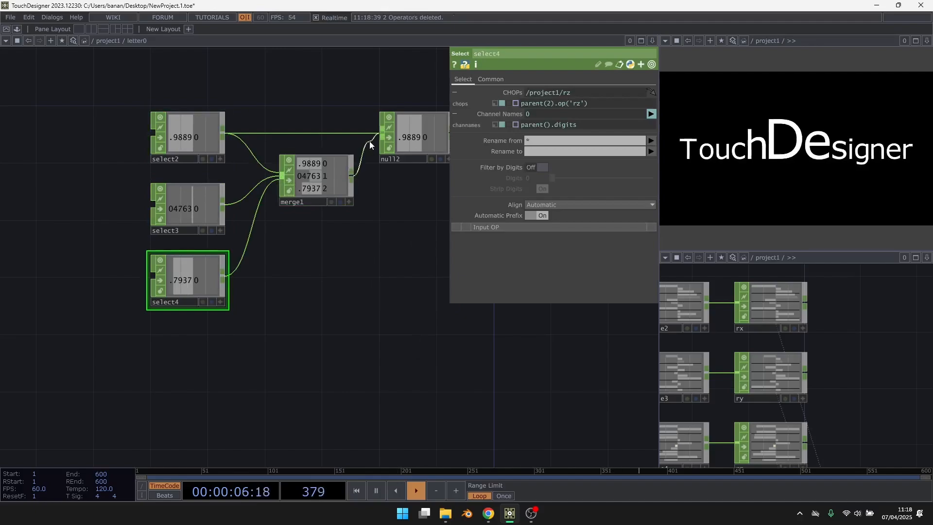
pyautogui.moveTo(369, 141); pyautogui.dragTo(380, 135)
pyautogui.moveTo(387, 140); pyautogui.dragTo(373, 184)
pyautogui.moveTo(419, 287); pyautogui.dragTo(311, 199)
pyautogui.scroll(-3, 281, 152)
pyautogui.moveTo(365, 260); pyautogui.dragTo(226, 133)
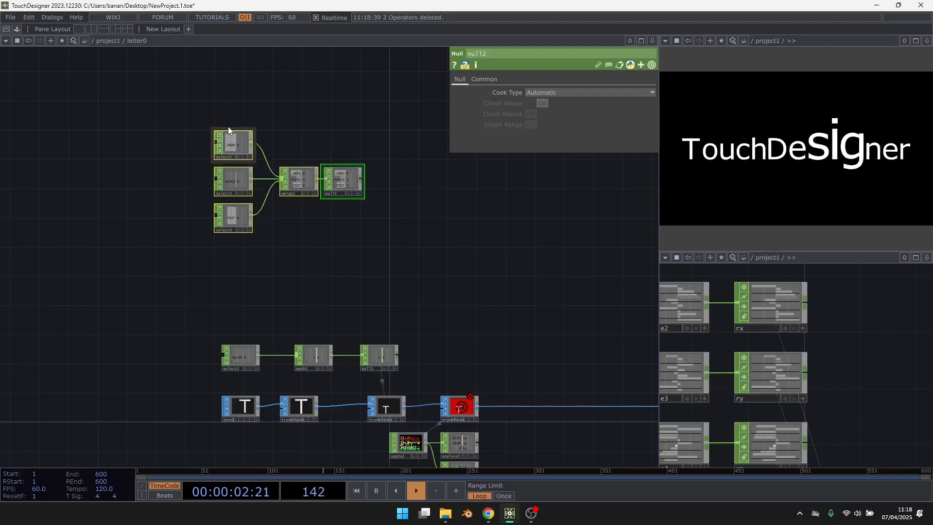
# Step: Show transform3's parameters and open null2's viewer in a floating window
pyautogui.moveTo(402, 372); pyautogui.dragTo(360, 330)
pyautogui.scroll(5, 293, 364)
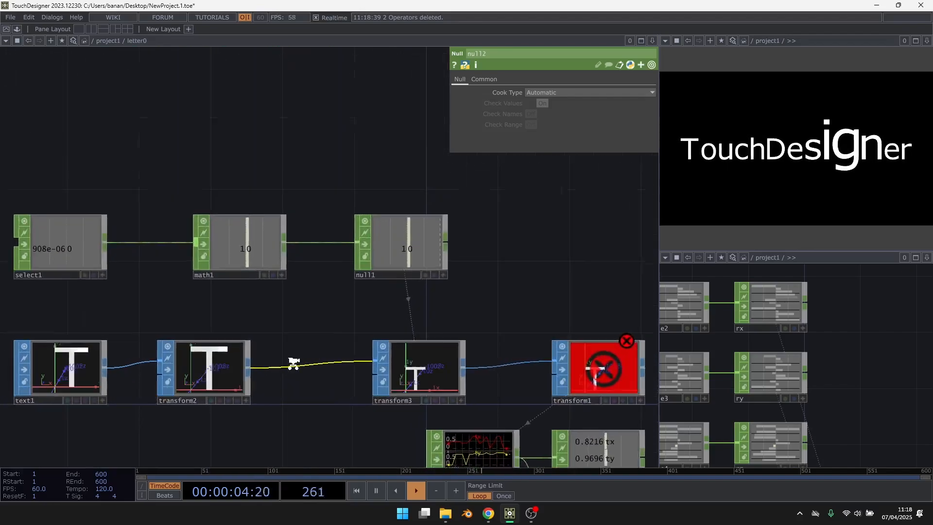
pyautogui.click(421, 378)
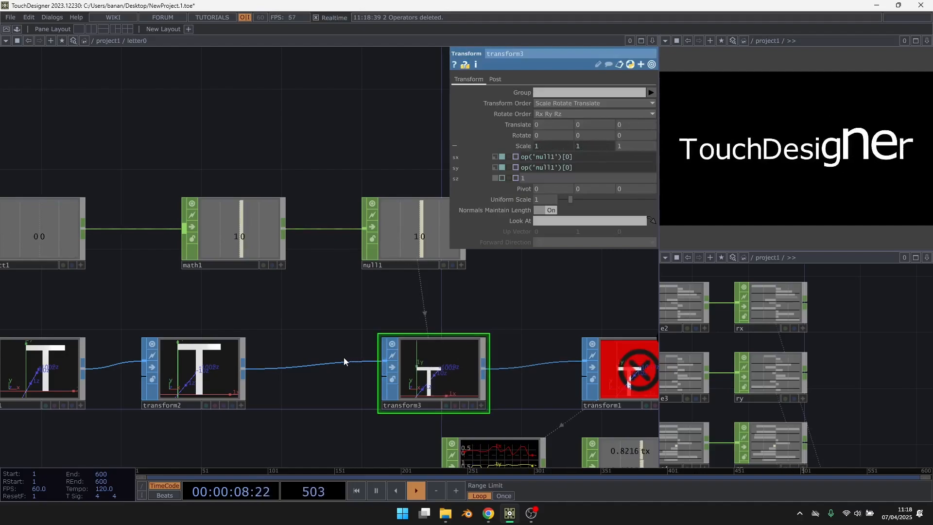
pyautogui.scroll(-3, 343, 358)
pyautogui.click(525, 146)
pyautogui.moveTo(374, 171); pyautogui.dragTo(372, 347)
pyautogui.rightClick(314, 97)
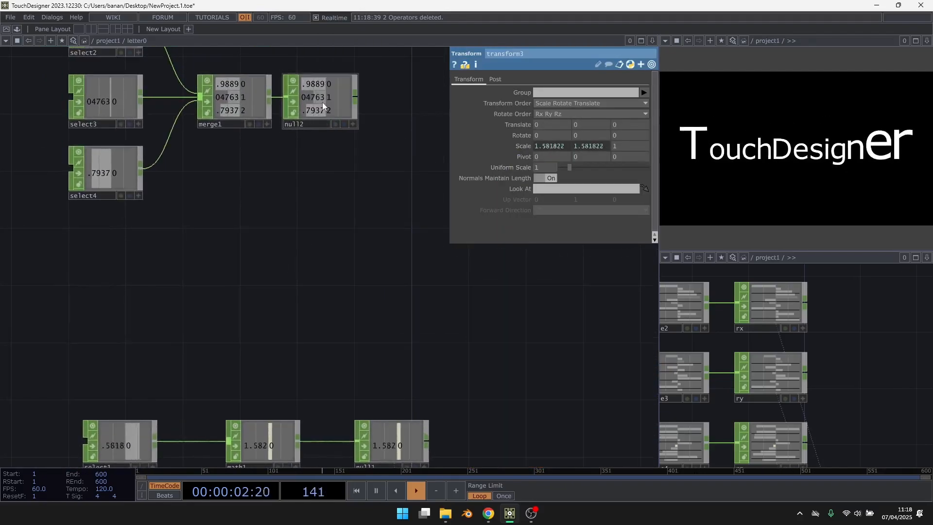
pyautogui.click(322, 102)
pyautogui.rightClick(322, 102)
pyautogui.click(344, 92)
pyautogui.moveTo(486, 360); pyautogui.dragTo(461, 163)
pyautogui.click(401, 340)
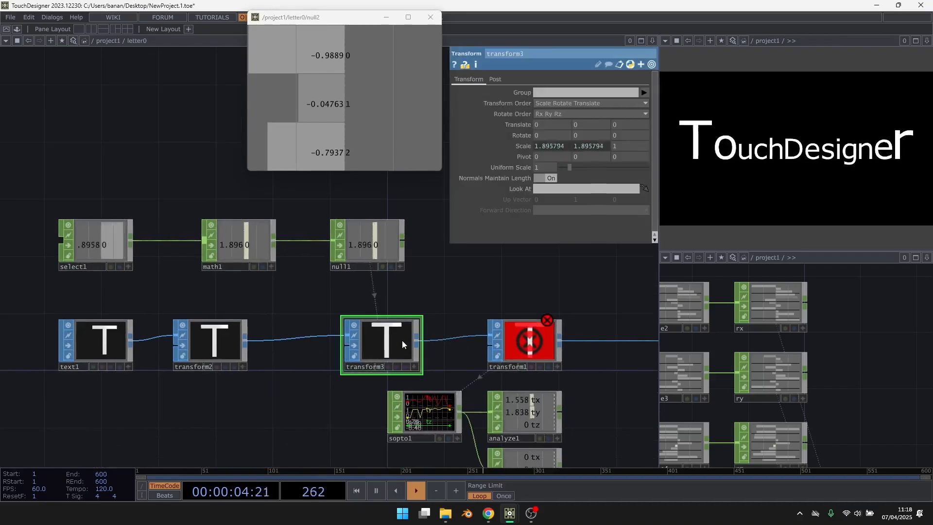
# Step: Reference null2's channels 0, 1 and 2 in transform3's Rotate X, Y and Z, and close the floating viewer
pyautogui.moveTo(324, 254); pyautogui.dragTo(375, 408)
pyautogui.moveTo(340, 17); pyautogui.dragTo(217, 10)
pyautogui.moveTo(236, 52); pyautogui.dragTo(537, 136)
pyautogui.click(552, 136)
pyautogui.moveTo(163, 184); pyautogui.dragTo(221, 266)
pyautogui.moveTo(240, 106); pyautogui.dragTo(592, 137)
pyautogui.click(601, 137)
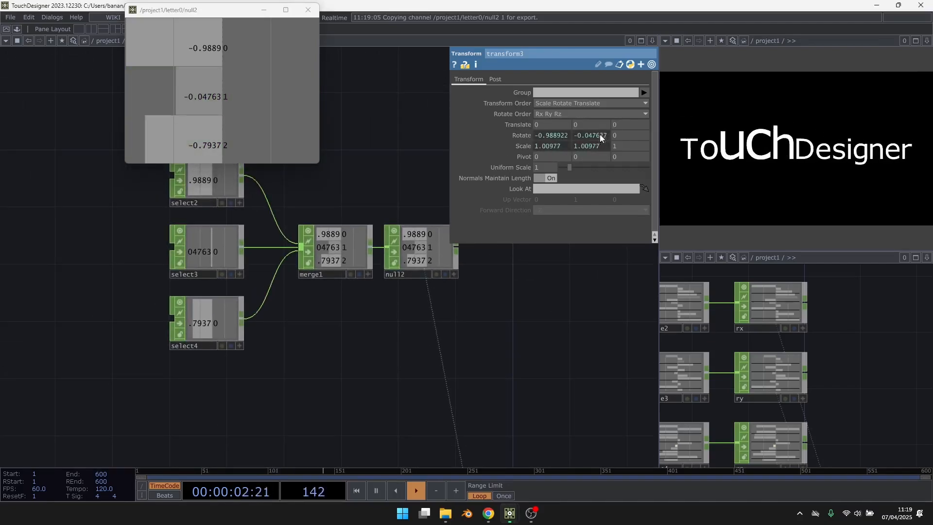
pyautogui.moveTo(229, 151); pyautogui.dragTo(582, 169)
pyautogui.moveTo(619, 137); pyautogui.dragTo(620, 137)
pyautogui.click(632, 137)
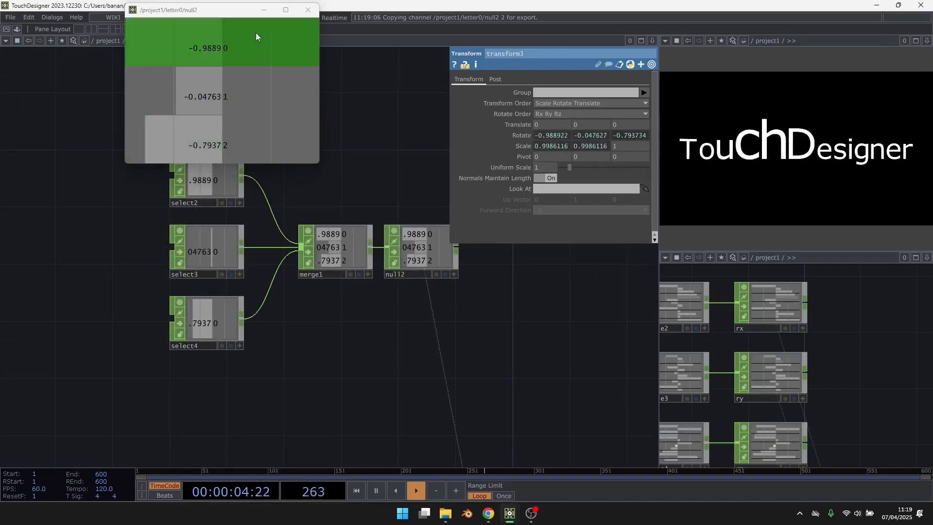
pyautogui.moveTo(343, 156); pyautogui.dragTo(323, 133)
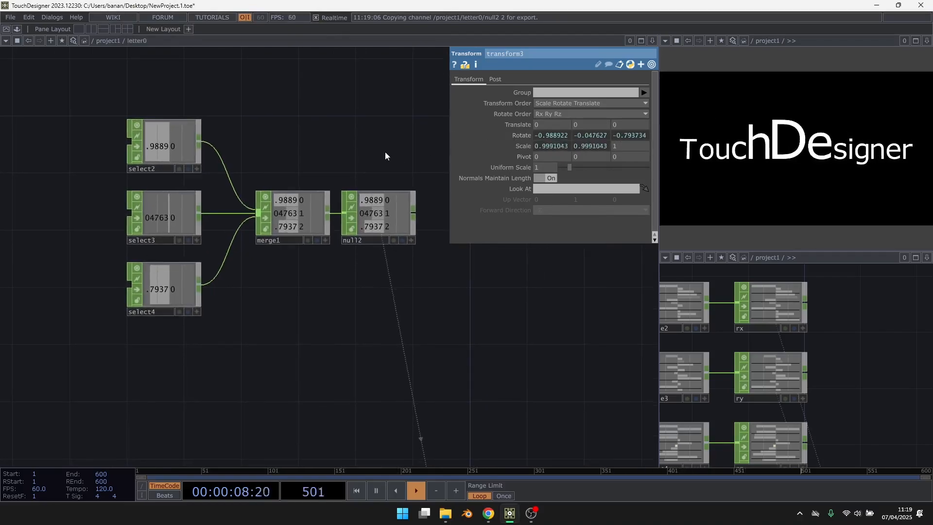
pyautogui.press('u')
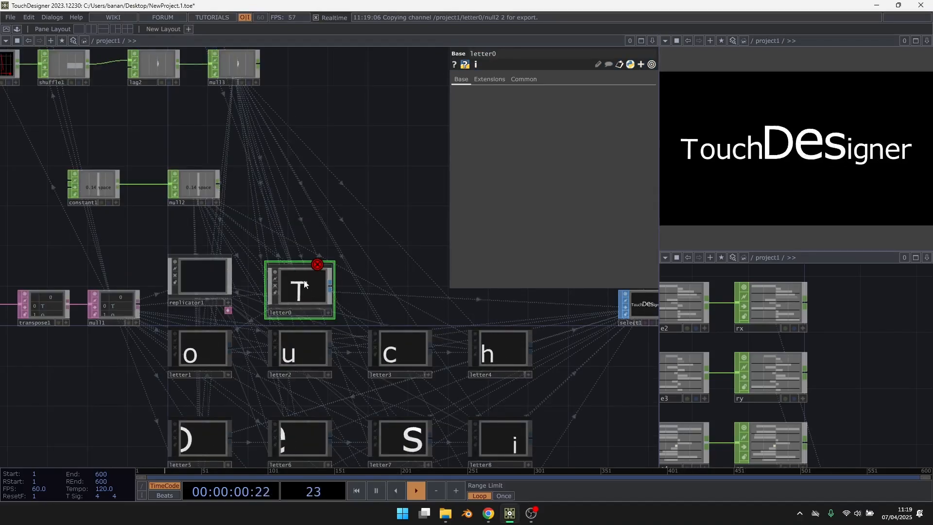
pyautogui.press('i')
pyautogui.moveTo(364, 317); pyautogui.dragTo(295, 68)
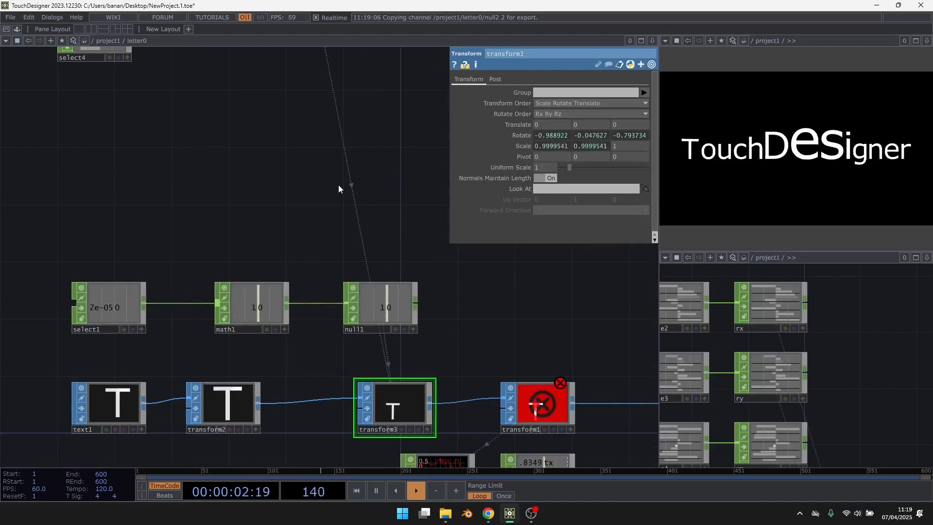
pyautogui.scroll(2, 415, 424)
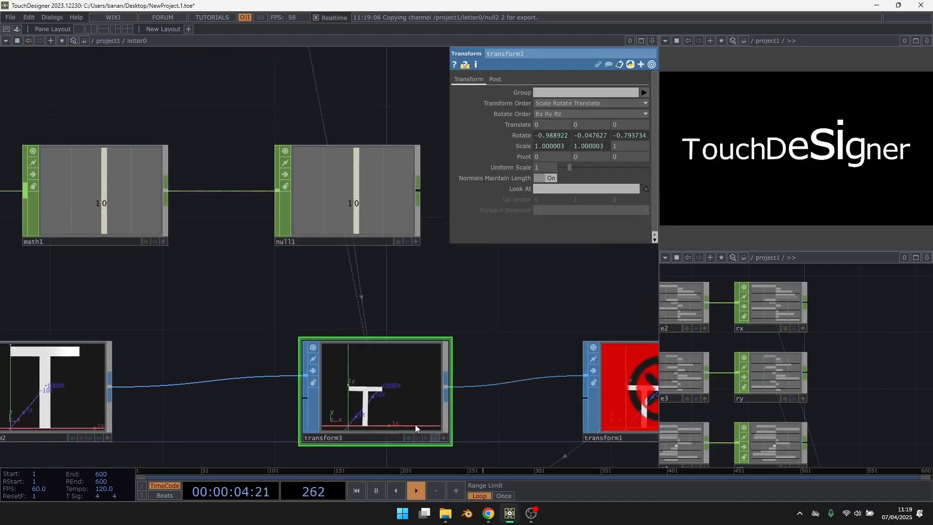
# Step: Return to project1 and set the amplitude of noise1, noise2 and noise3 together to 180
pyautogui.press('u')
pyautogui.moveTo(386, 291); pyautogui.dragTo(406, 230)
pyautogui.scroll(4, 317, 228)
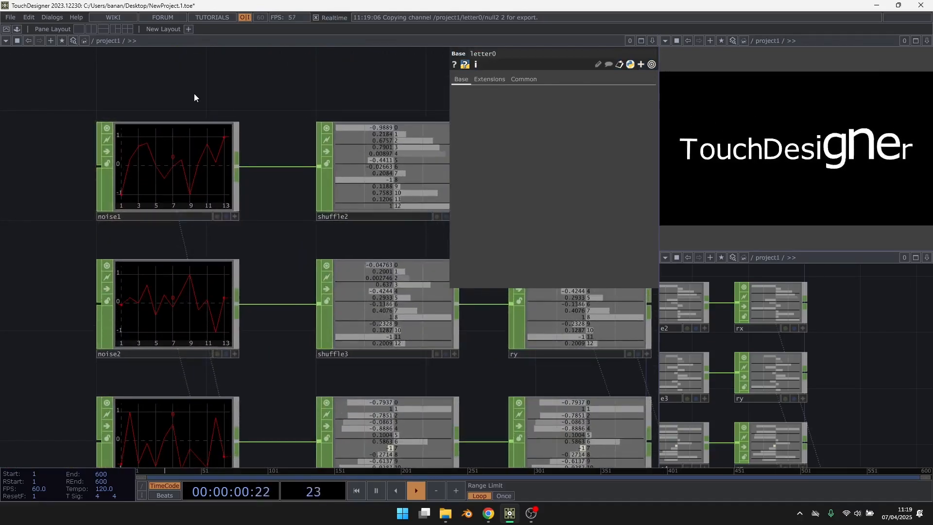
pyautogui.click(212, 127)
pyautogui.scroll(-3, 214, 127)
pyautogui.moveTo(196, 114); pyautogui.dragTo(233, 296, button='right')
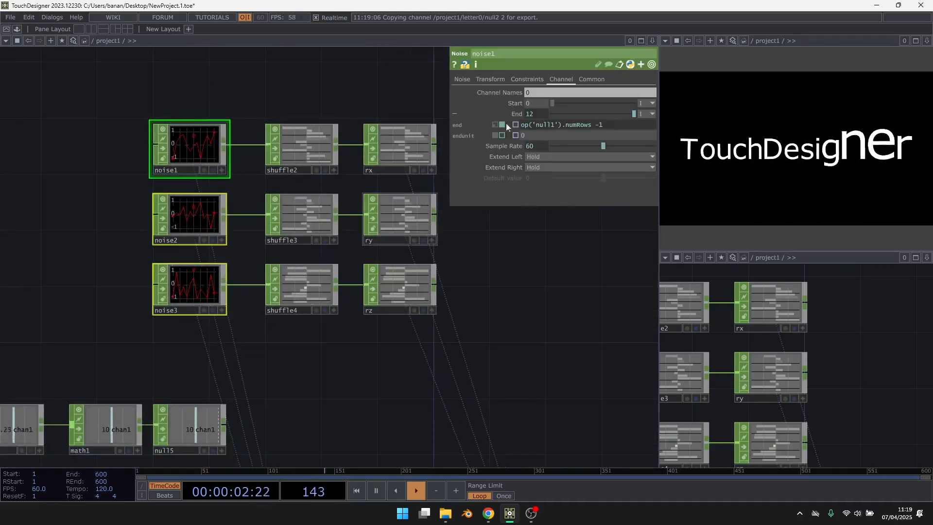
pyautogui.click(469, 80)
pyautogui.scroll(2, 234, 157)
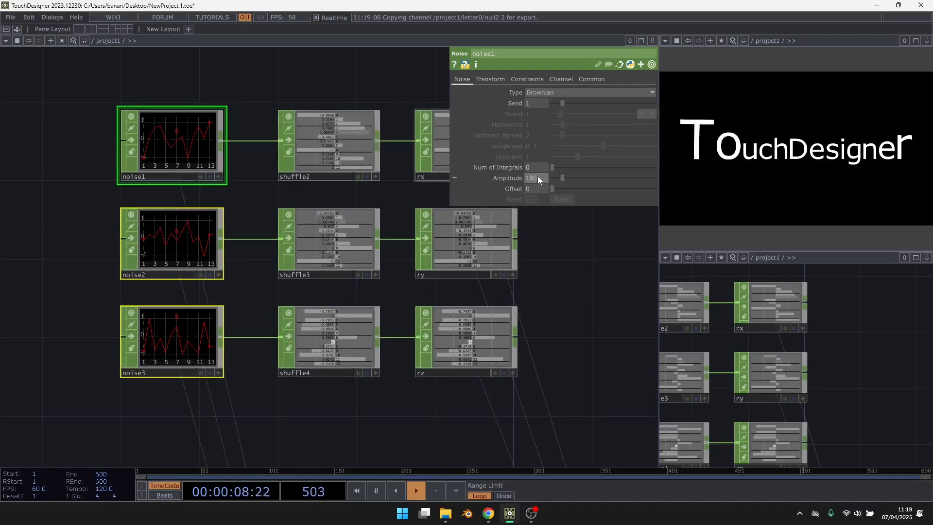
pyautogui.press('Return')
# Step: Recreate all letter replicants with replicator1
pyautogui.scroll(-3, 183, 150)
pyautogui.moveTo(335, 197); pyautogui.dragTo(292, 9)
pyautogui.moveTo(403, 409); pyautogui.dragTo(359, 313)
pyautogui.click(306, 319)
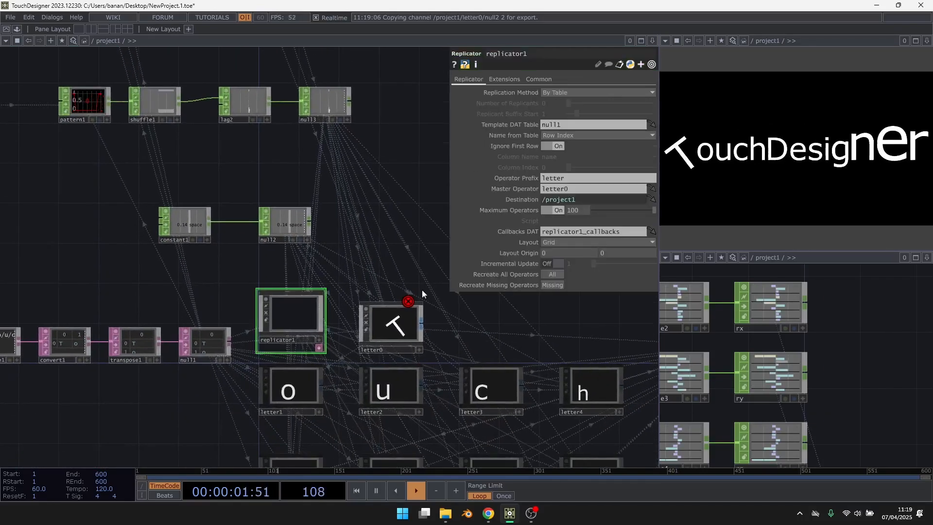
pyautogui.click(545, 274)
pyautogui.scroll(-5, 354, 183)
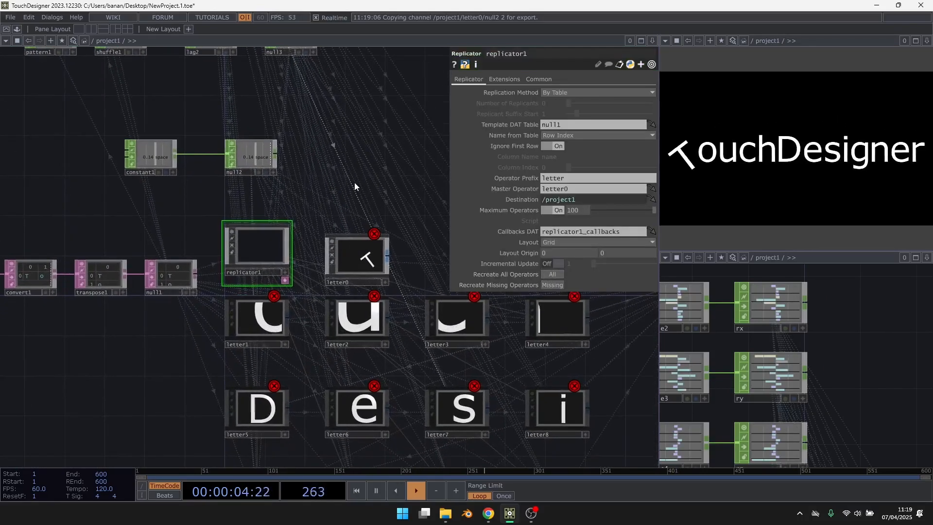
# Step: Inside letter0, change transform3's Rotate X expression to op('null2')[0]
pyautogui.click(355, 255)
pyautogui.press('i')
pyautogui.scroll(-4, 334, 304)
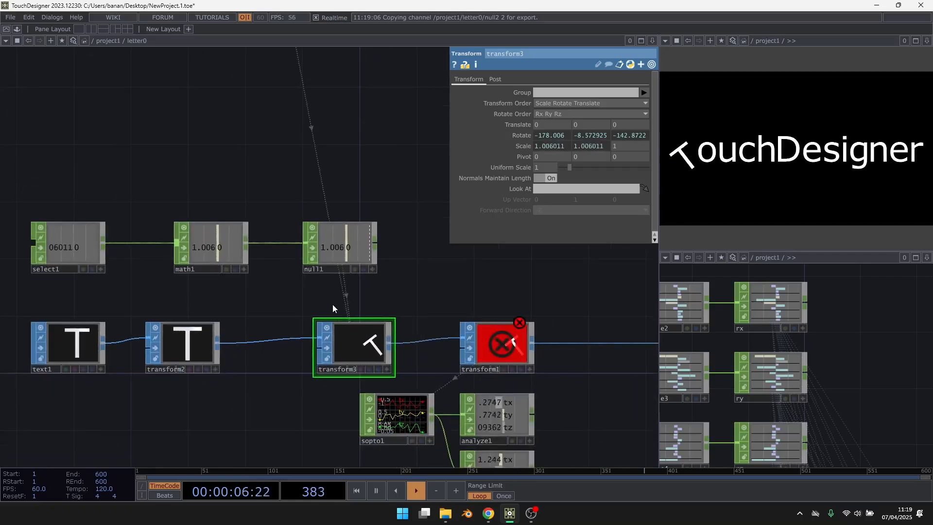
pyautogui.scroll(-3, 333, 305)
pyautogui.scroll(5, 334, 307)
pyautogui.click(521, 136)
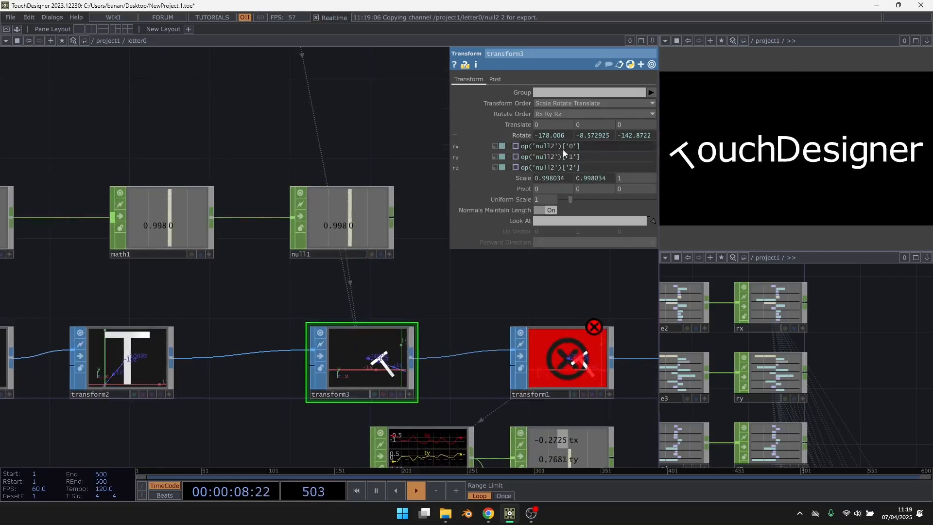
pyautogui.click(576, 147)
pyautogui.press('BackSpace')
pyautogui.click(568, 149)
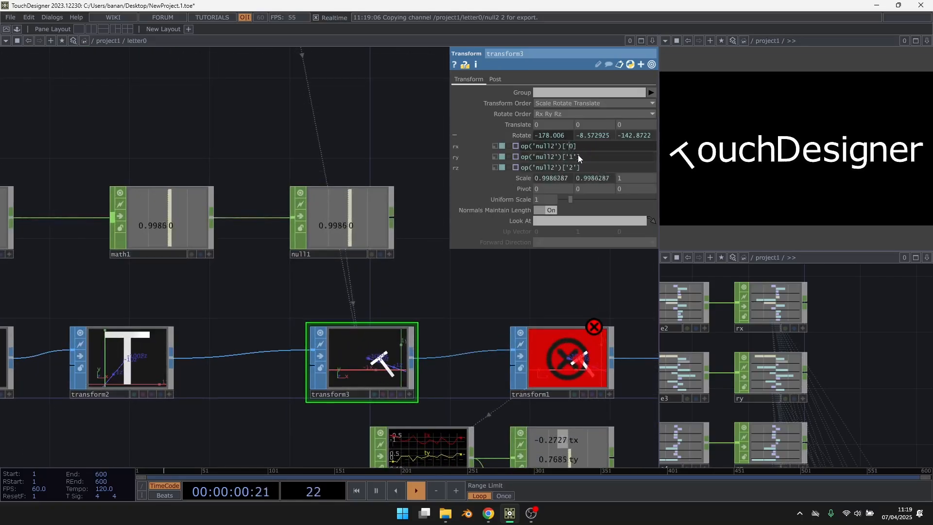
pyautogui.press('BackSpace')
# Step: Change transform3's Rotate Y expression to op('null2')[1] and its Rotate Z expression to op('null2')[2]
pyautogui.click(576, 156)
pyautogui.press('BackSpace')
pyautogui.click(570, 158)
pyautogui.press('BackSpace')
pyautogui.click(575, 167)
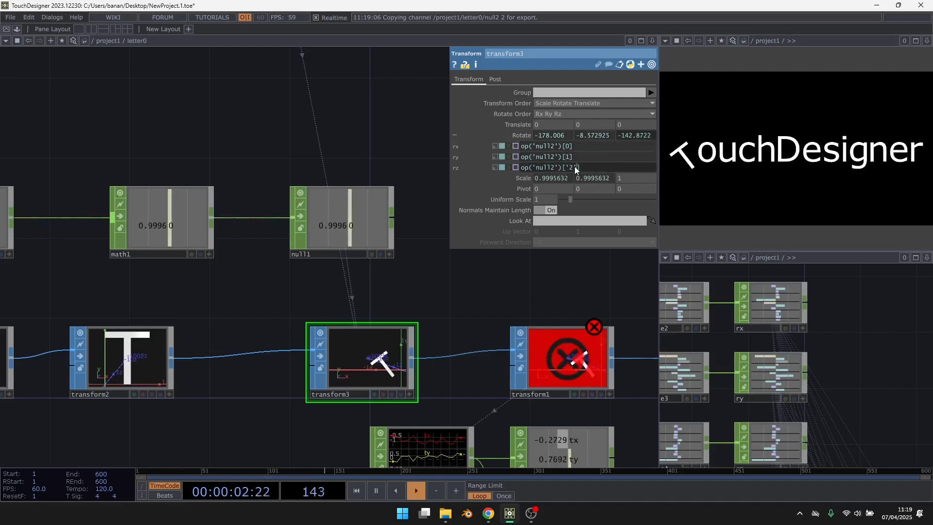
pyautogui.press('BackSpace')
pyautogui.click(570, 168)
pyautogui.press('BackSpace')
pyautogui.click(499, 307)
# Step: Return to project1 and recreate all letter replicants with replicator1
pyautogui.press('u')
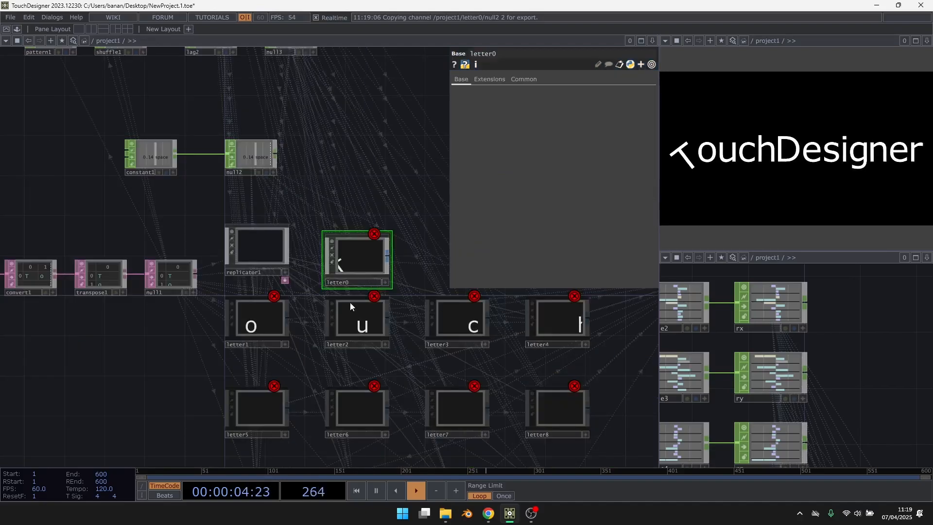
pyautogui.click(274, 258)
pyautogui.click(558, 273)
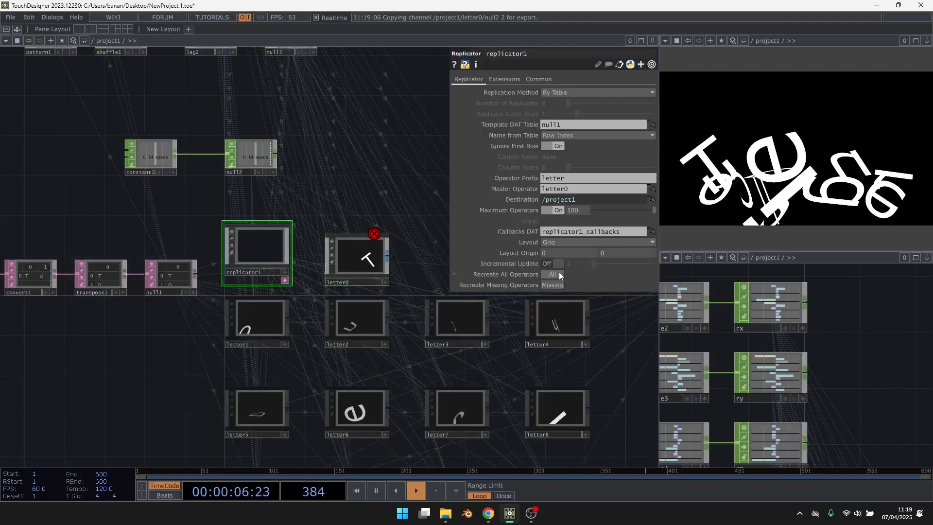
# Step: Inside letter0, move null2 farther away from merge1 to make room for another operator
pyautogui.click(375, 263)
pyautogui.press('i')
pyautogui.scroll(-4, 351, 323)
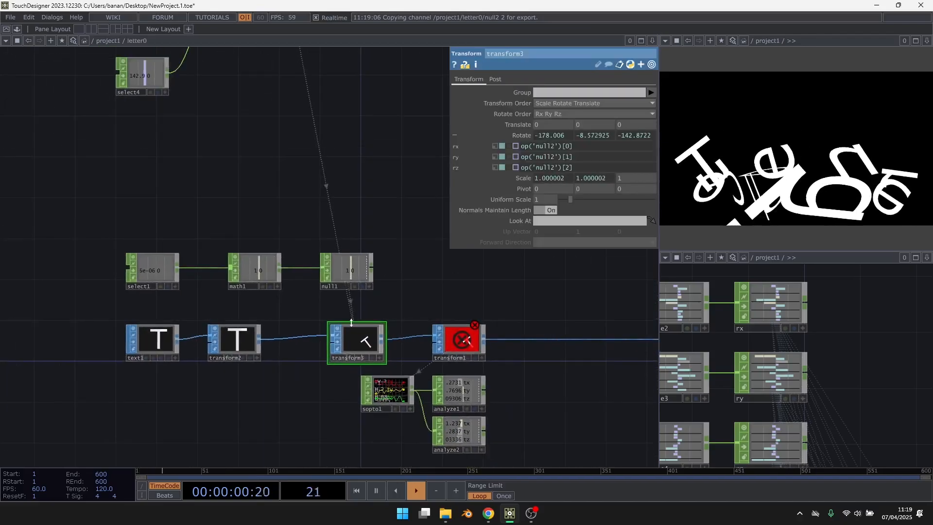
pyautogui.moveTo(319, 215); pyautogui.dragTo(311, 277)
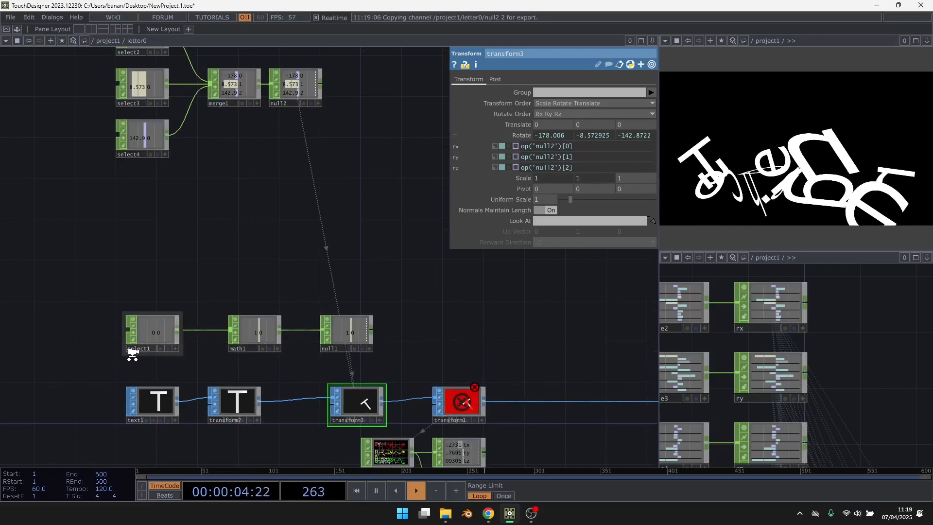
pyautogui.scroll(5, 130, 353)
pyautogui.scroll(-6, 213, 342)
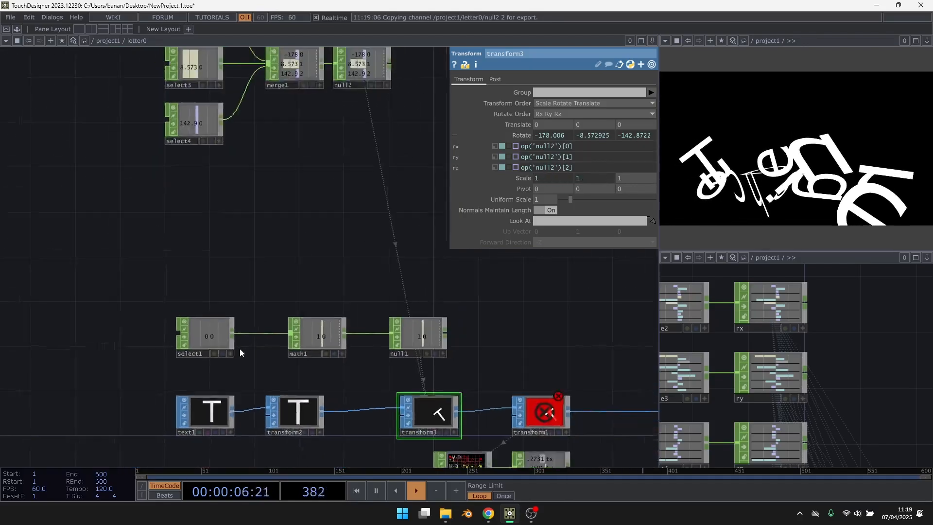
pyautogui.scroll(2, 310, 294)
pyautogui.moveTo(316, 268); pyautogui.dragTo(294, 378)
pyautogui.moveTo(352, 129); pyautogui.dragTo(424, 129)
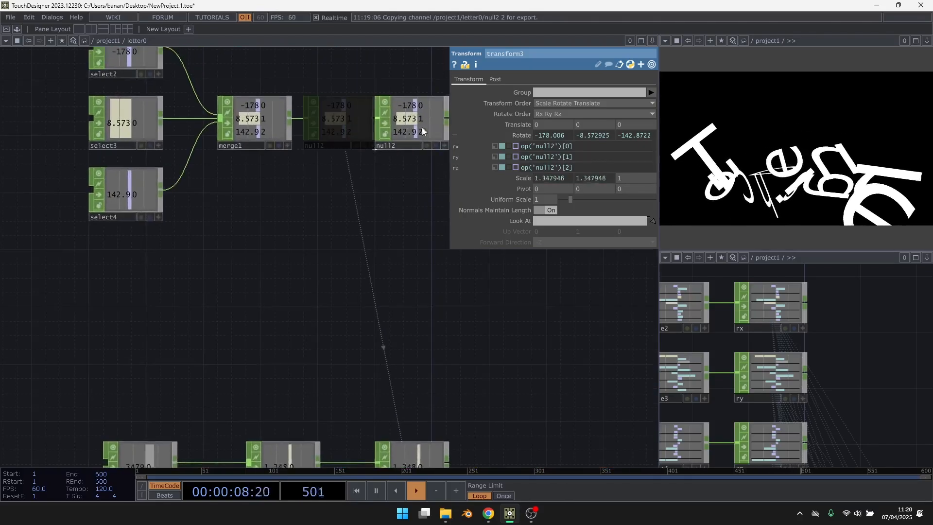
pyautogui.moveTo(348, 310); pyautogui.dragTo(331, 250)
# Step: Add a Math CHOP fed by select1 and place it in the free area between the rotation and scale chains
pyautogui.click(273, 382)
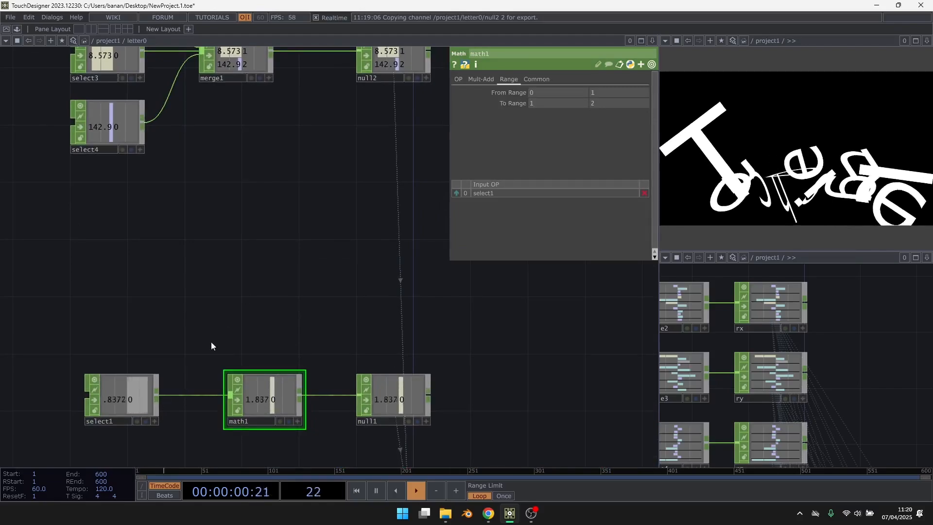
pyautogui.press('Tab')
pyautogui.write('mat')
pyautogui.press('Return')
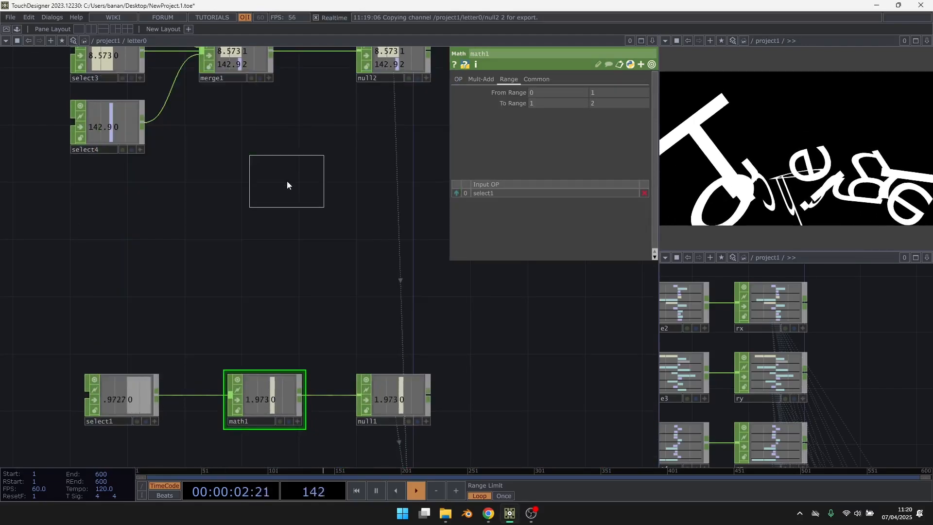
pyautogui.click(287, 179)
pyautogui.moveTo(248, 189); pyautogui.dragTo(255, 181)
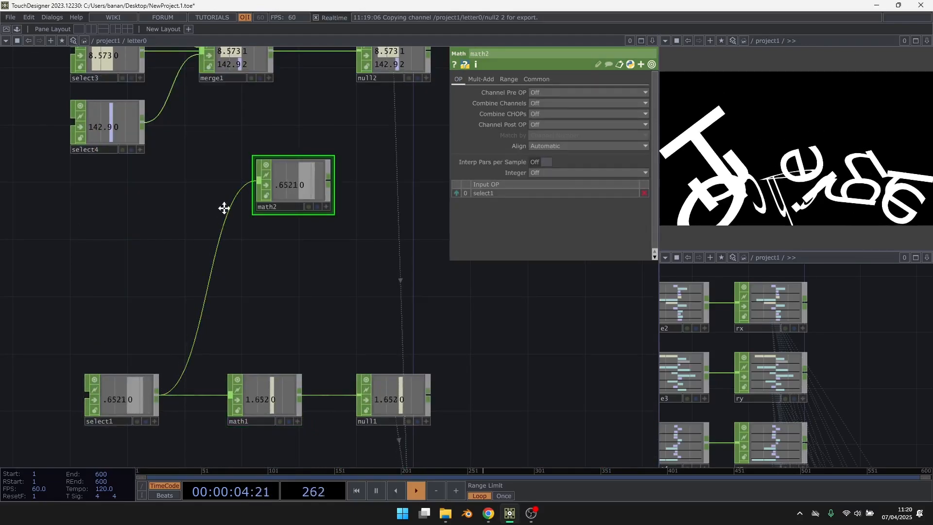
# Step: Connect merge1 to math2 as well and reorder the inputs so merge1 comes before select1
pyautogui.moveTo(239, 136); pyautogui.dragTo(226, 264)
pyautogui.scroll(3, 225, 261)
pyautogui.moveTo(313, 299); pyautogui.dragTo(373, 298)
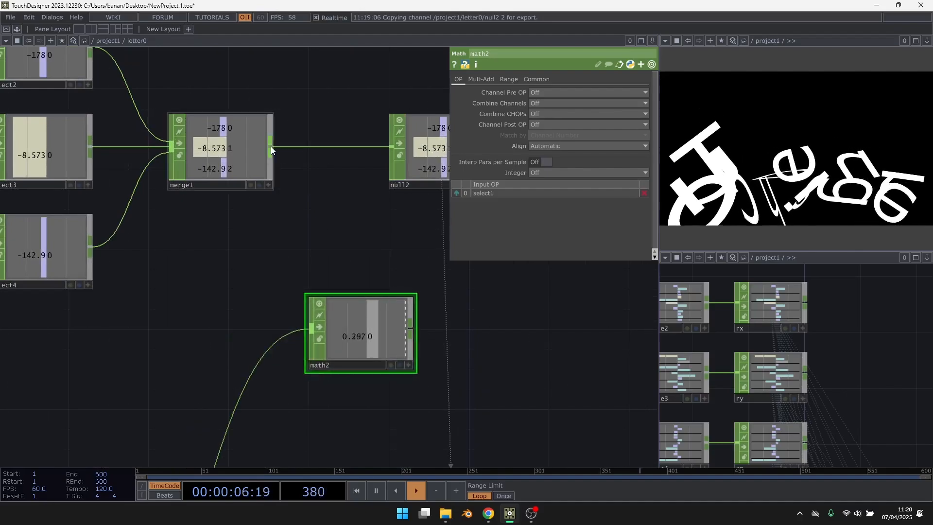
pyautogui.moveTo(297, 366); pyautogui.dragTo(309, 365)
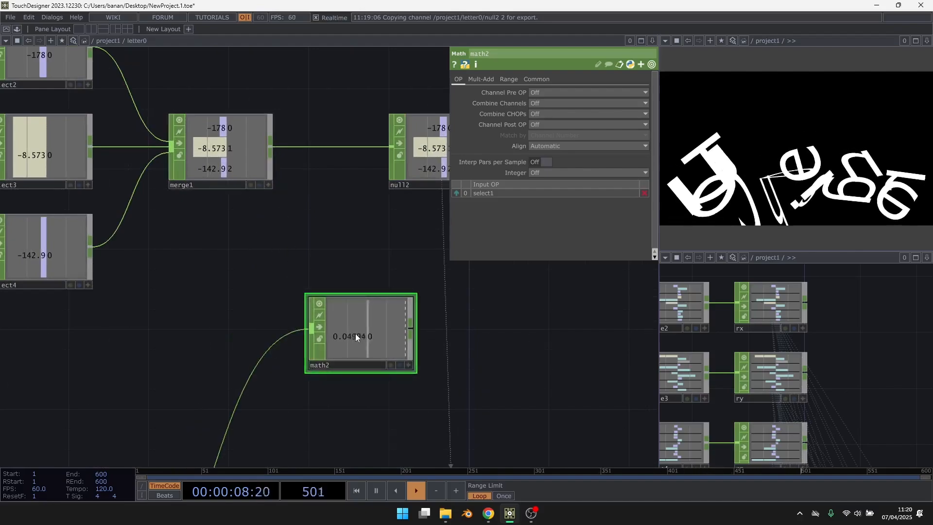
pyautogui.moveTo(271, 147); pyautogui.dragTo(312, 330)
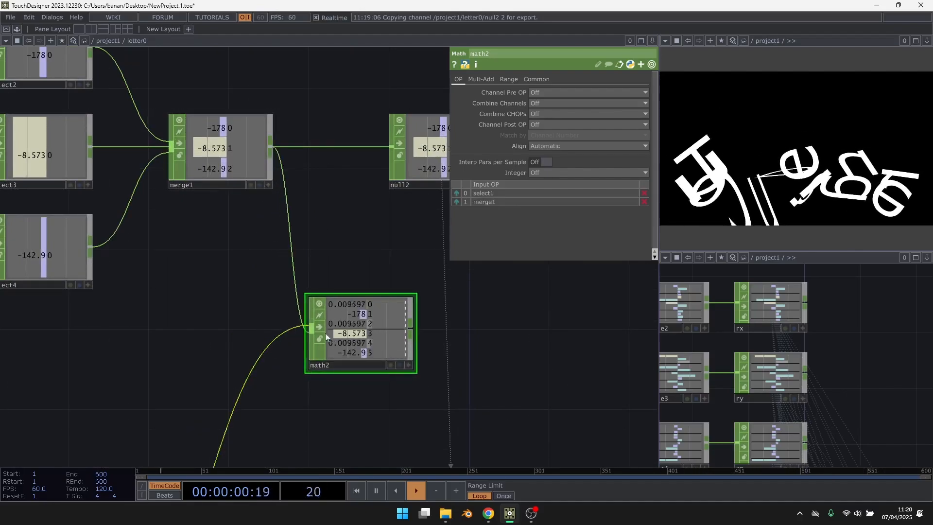
pyautogui.moveTo(469, 192); pyautogui.dragTo(457, 201)
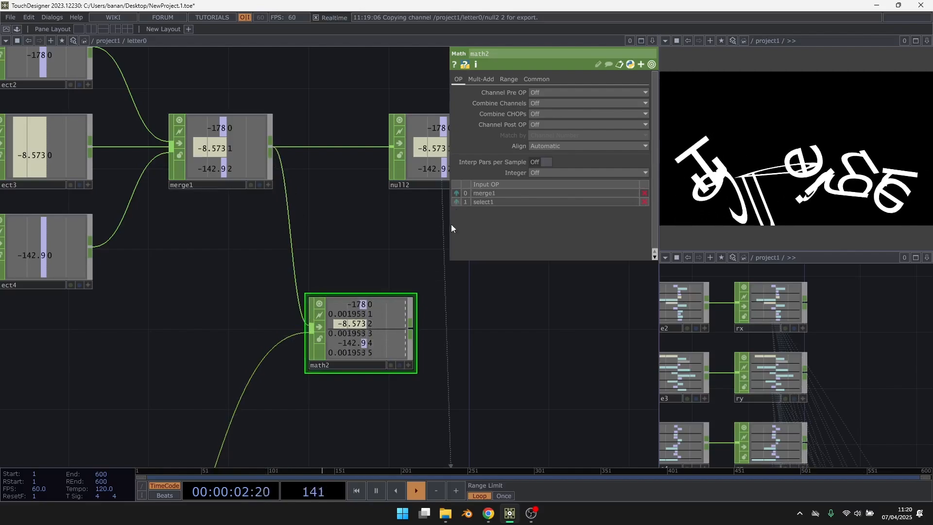
# Step: Place math2 just below merge1 and null2, wire its output into null2, and set its Combine CHOPs to Multiply
pyautogui.moveTo(360, 335); pyautogui.dragTo(320, 255)
pyautogui.moveTo(406, 271); pyautogui.dragTo(350, 321, button='middle')
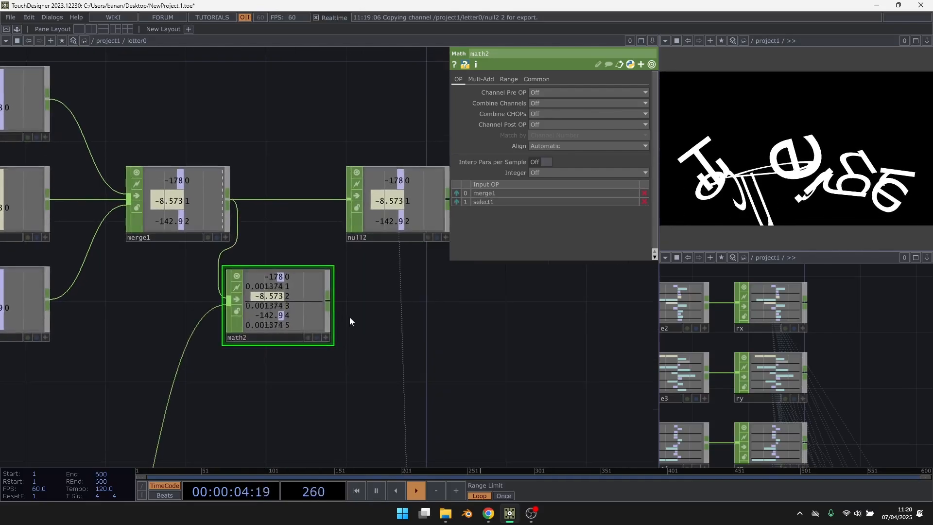
pyautogui.moveTo(333, 299); pyautogui.dragTo(349, 197)
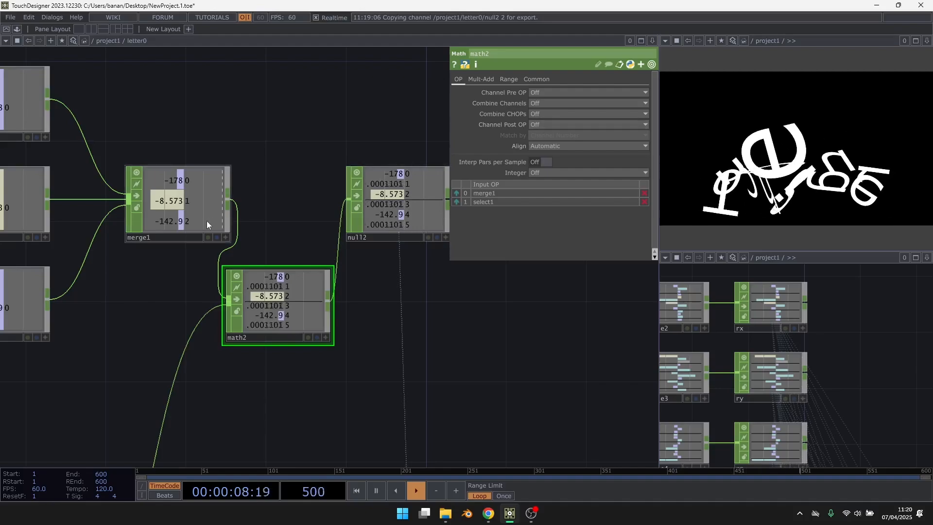
pyautogui.click(558, 114)
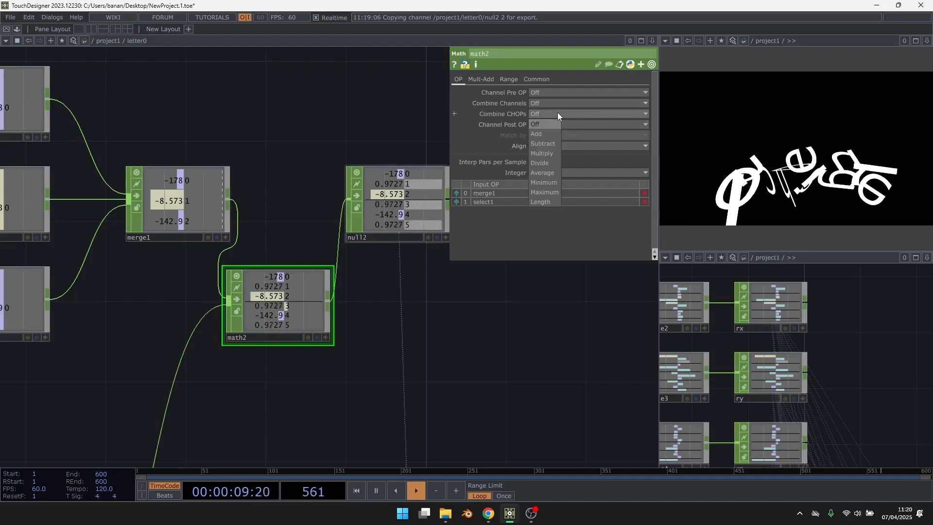
pyautogui.click(553, 152)
# Step: Line up math2 and null2 in one row after merge1
pyautogui.scroll(-3, 366, 289)
pyautogui.moveTo(424, 340); pyautogui.dragTo(397, 298)
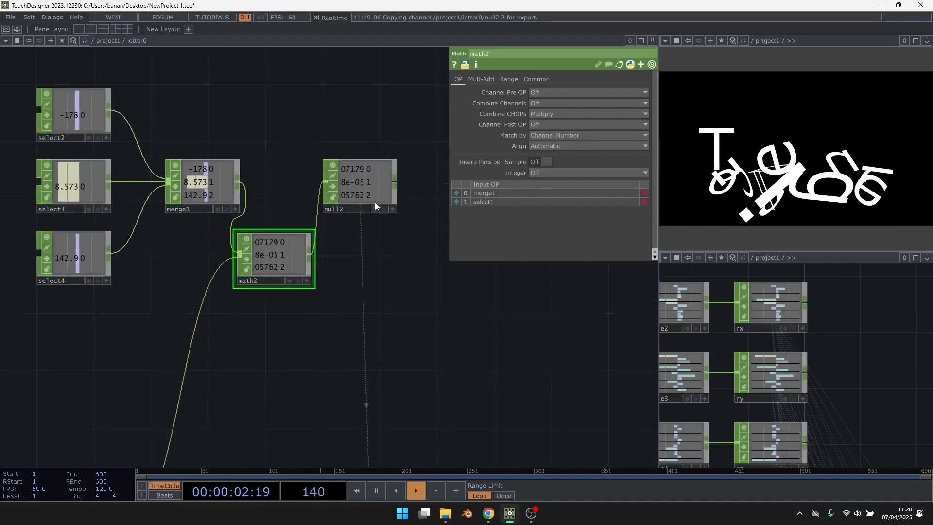
pyautogui.moveTo(371, 190); pyautogui.dragTo(427, 204)
pyautogui.moveTo(307, 230); pyautogui.dragTo(336, 159)
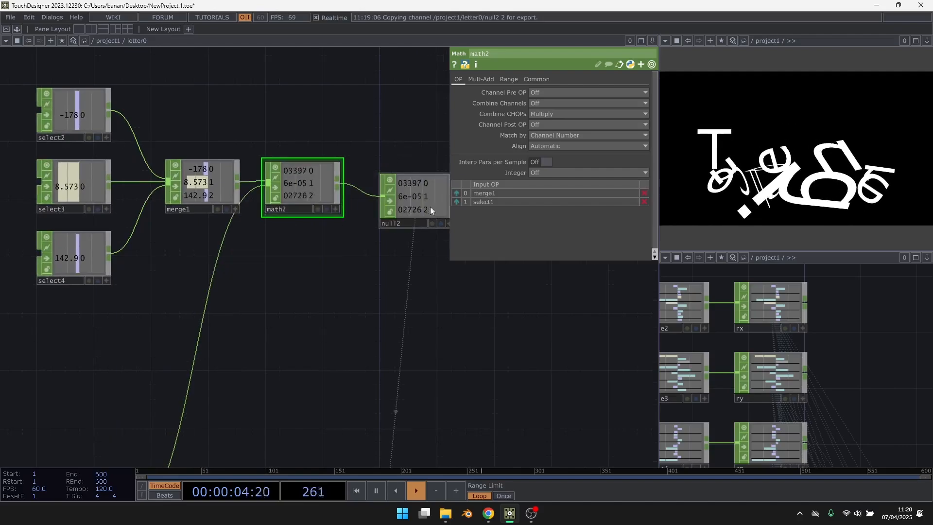
pyautogui.moveTo(430, 206); pyautogui.dragTo(416, 192)
# Step: Go back up to project1 and rebuild all the letters from the updated letter0 with replicator1
pyautogui.press('u')
pyautogui.click(273, 255)
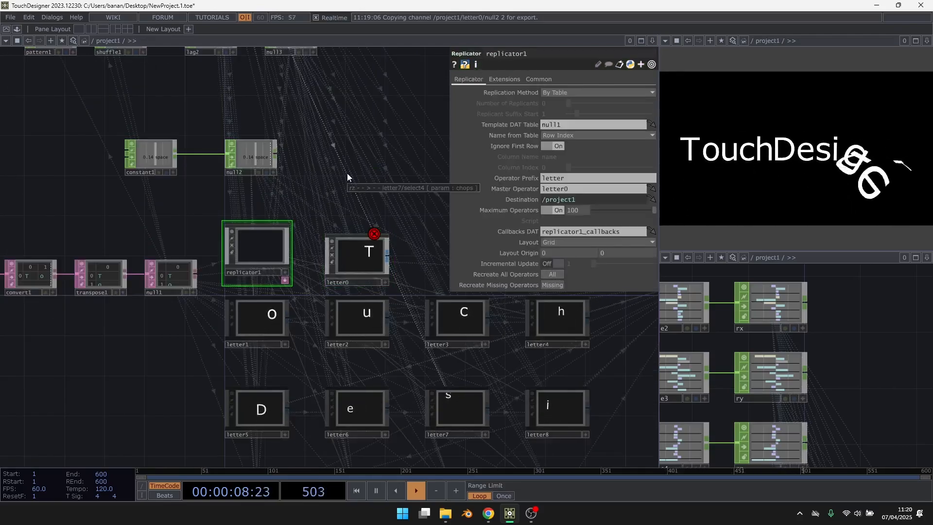
# Step: Inside letter0, set math2's Multiply value to 0.1
pyautogui.click(364, 249)
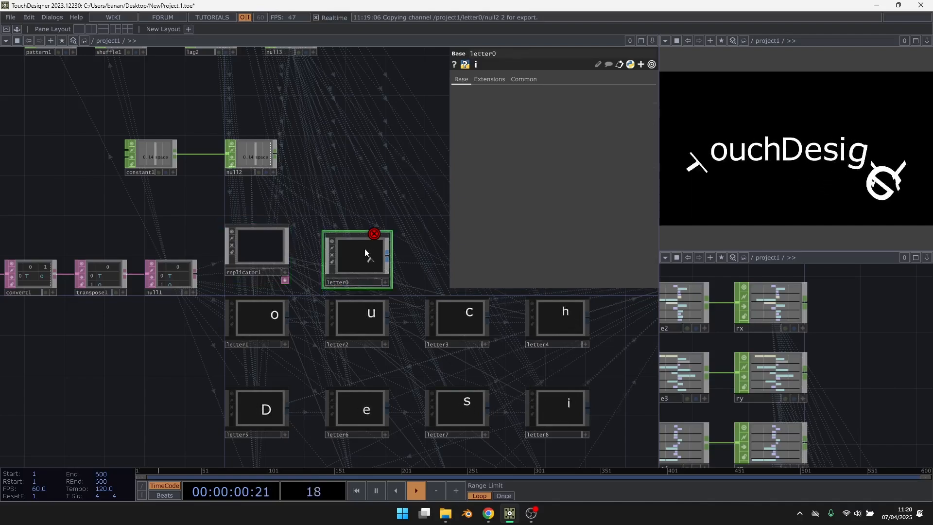
pyautogui.press('i')
pyautogui.scroll(3, 345, 118)
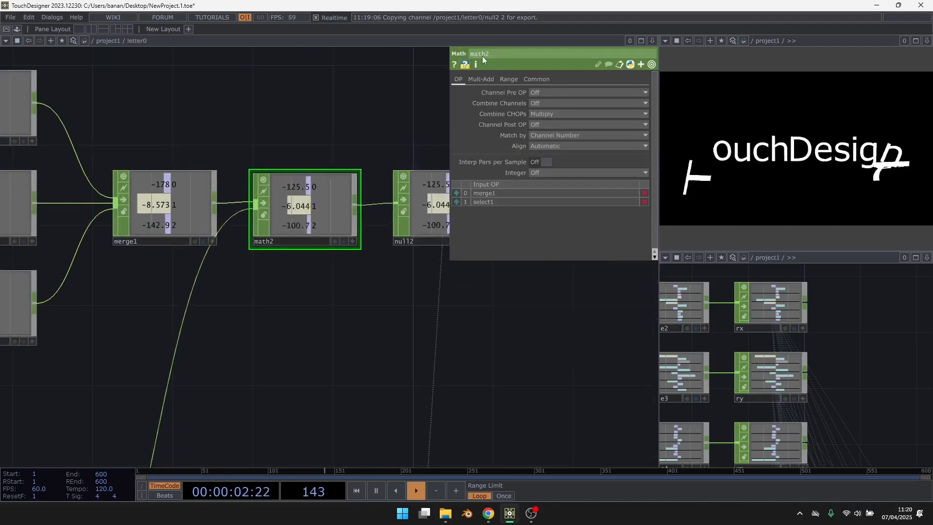
pyautogui.click(483, 79)
pyautogui.moveTo(565, 107); pyautogui.dragTo(556, 104)
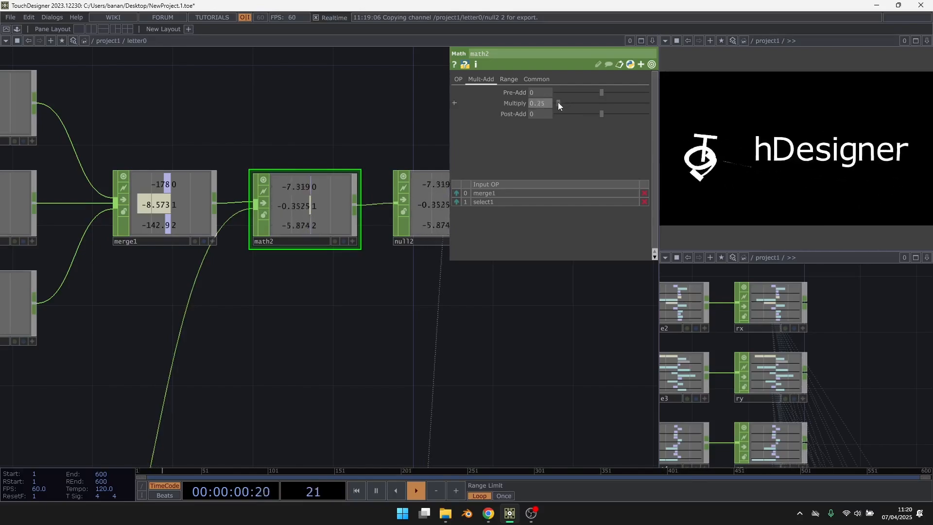
pyautogui.moveTo(558, 103); pyautogui.dragTo(538, 104)
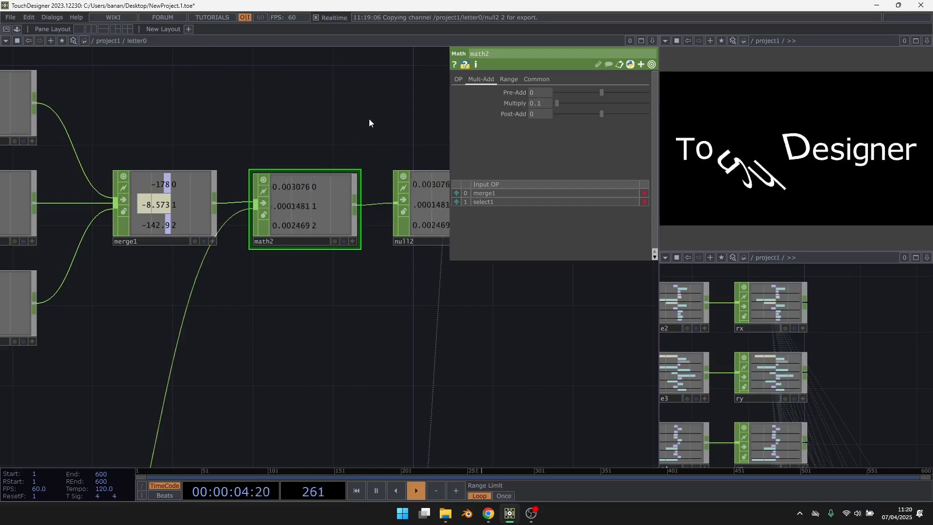
# Step: Return to project1 and recreate all letter replicants with replicator1
pyautogui.press('u')
pyautogui.click(274, 242)
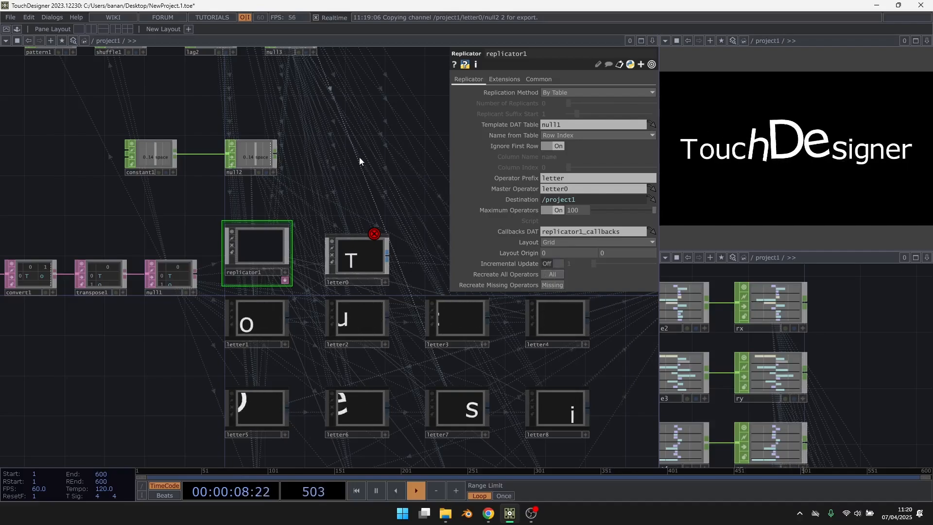
# Step: Add a second channel to constant1 above the replicator and name it Rotation_Gain
pyautogui.moveTo(351, 207); pyautogui.dragTo(397, 294)
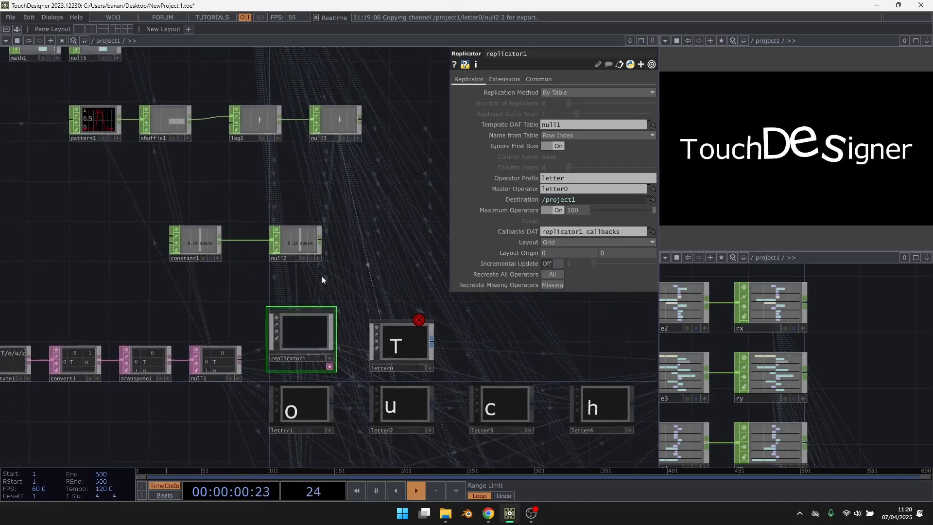
pyautogui.moveTo(190, 280)
pyautogui.mouseDown(button='right')
pyautogui.moveTo(333, 248)
pyautogui.moveTo(231, 209)
pyautogui.moveTo(187, 281)
pyautogui.moveTo(238, 284)
pyautogui.moveTo(363, 237)
pyautogui.mouseUp(button='right')
pyautogui.scroll(2, 188, 257)
pyautogui.moveTo(363, 237); pyautogui.dragTo(363, 195)
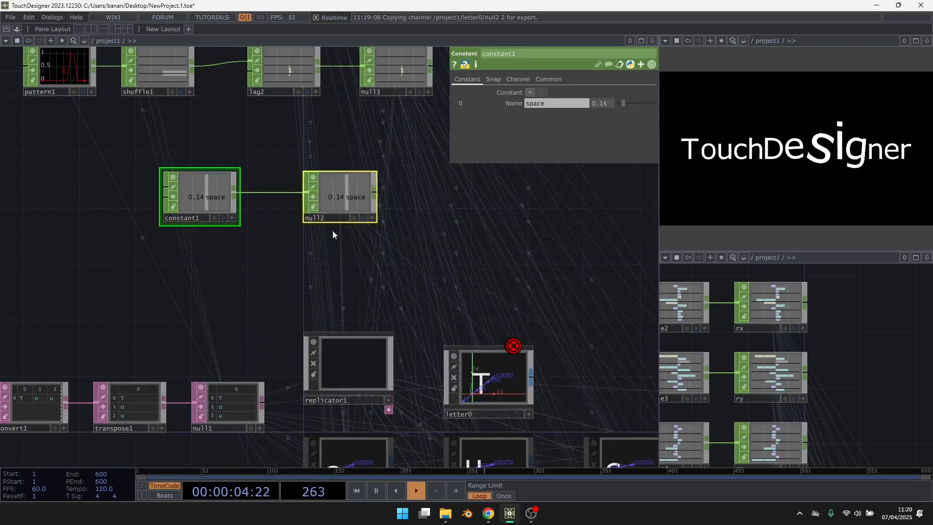
pyautogui.click(198, 192)
pyautogui.scroll(2, 141, 176)
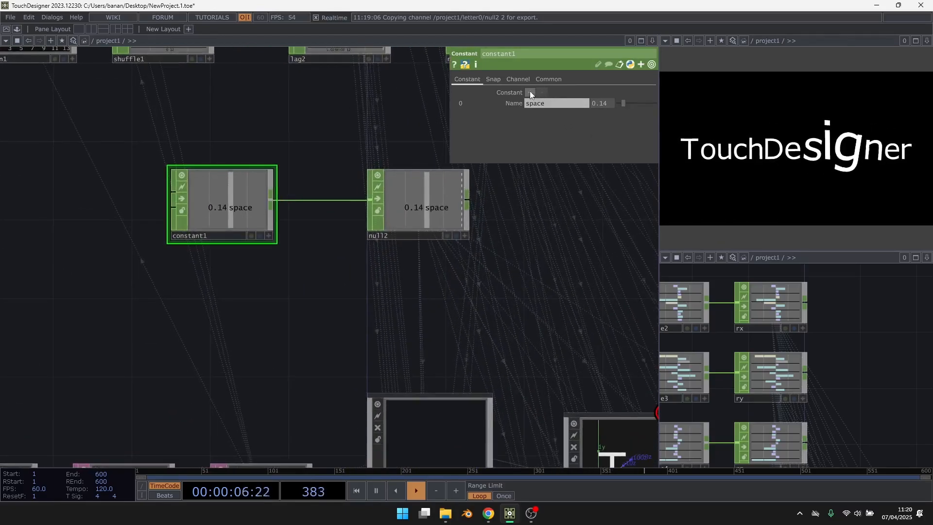
pyautogui.click(529, 92)
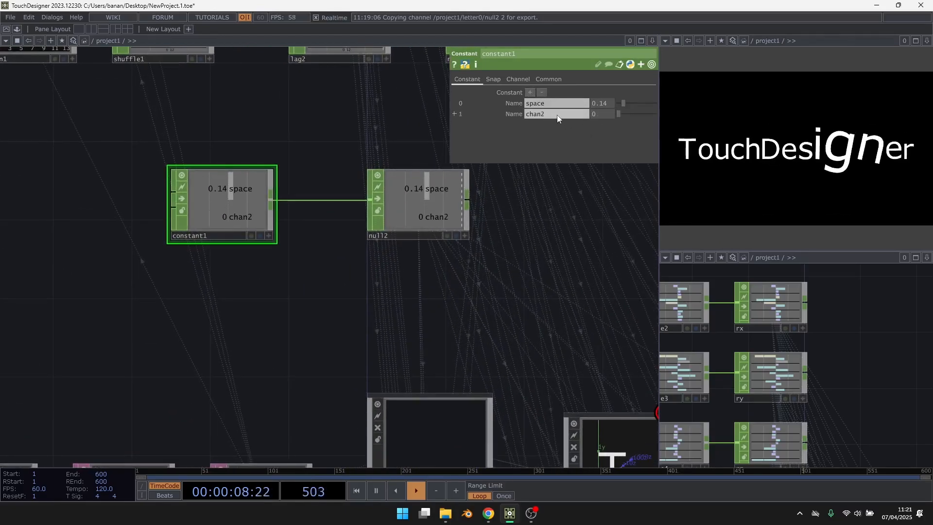
pyautogui.click(530, 117)
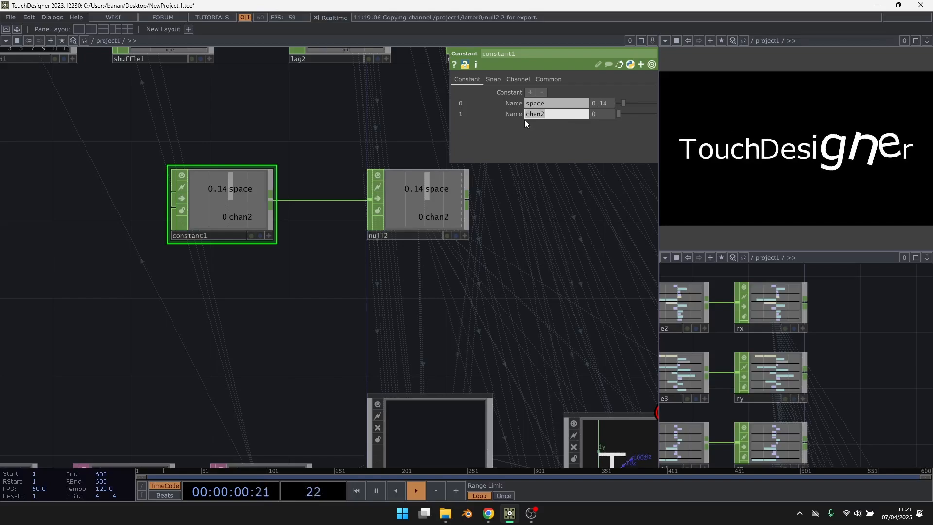
pyautogui.write('Rotation Gain')
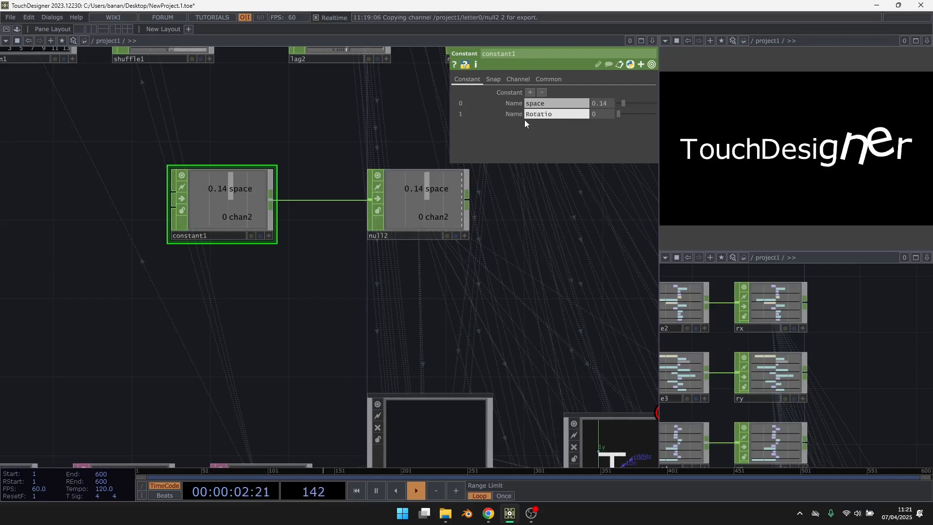
pyautogui.press('Return')
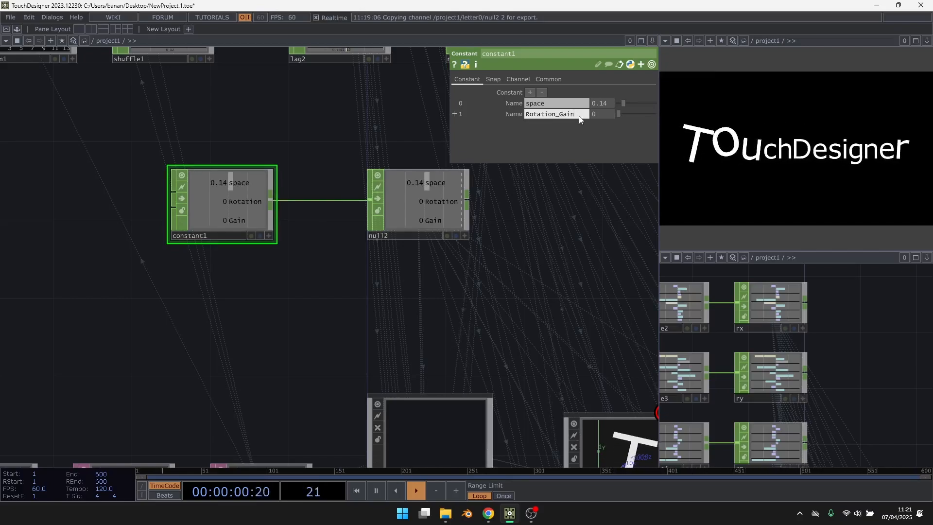
# Step: Open letter0's network at math2 and bring project1's null2 beside constant1 into view in the second network pane
pyautogui.scroll(-3, 220, 173)
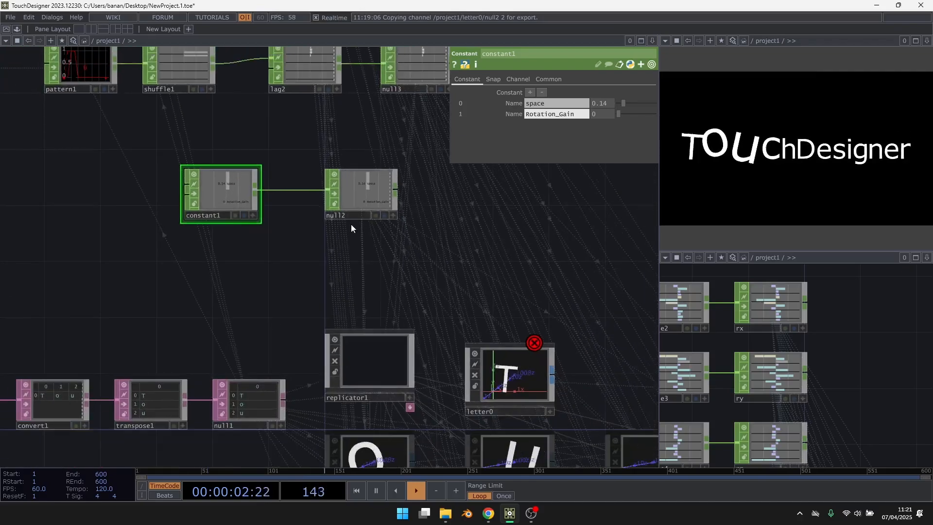
pyautogui.moveTo(351, 223); pyautogui.dragTo(264, 172)
pyautogui.press('i')
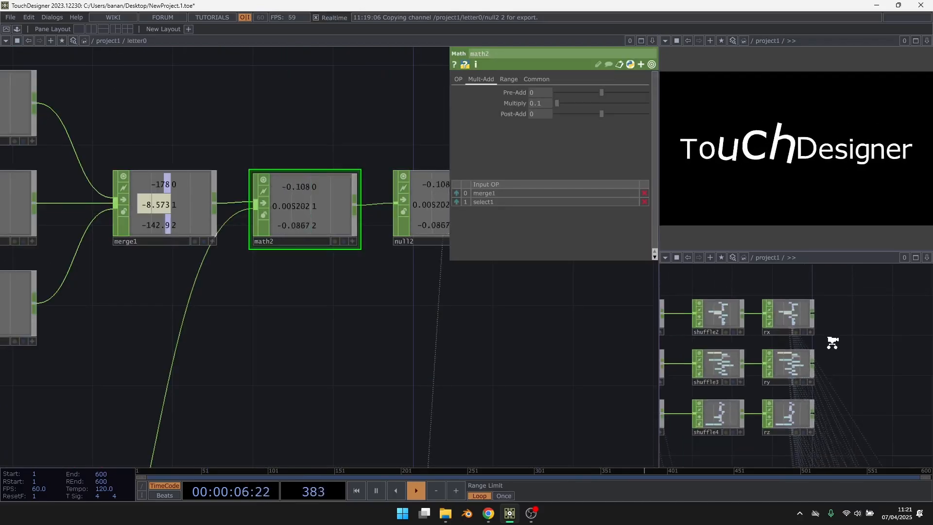
pyautogui.scroll(-5, 832, 343)
pyautogui.moveTo(830, 435); pyautogui.dragTo(771, 363)
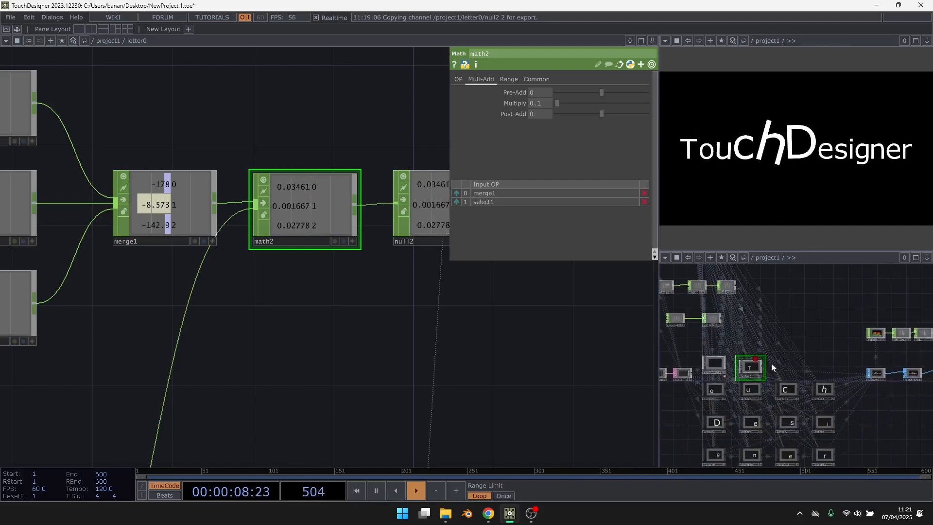
pyautogui.press('i')
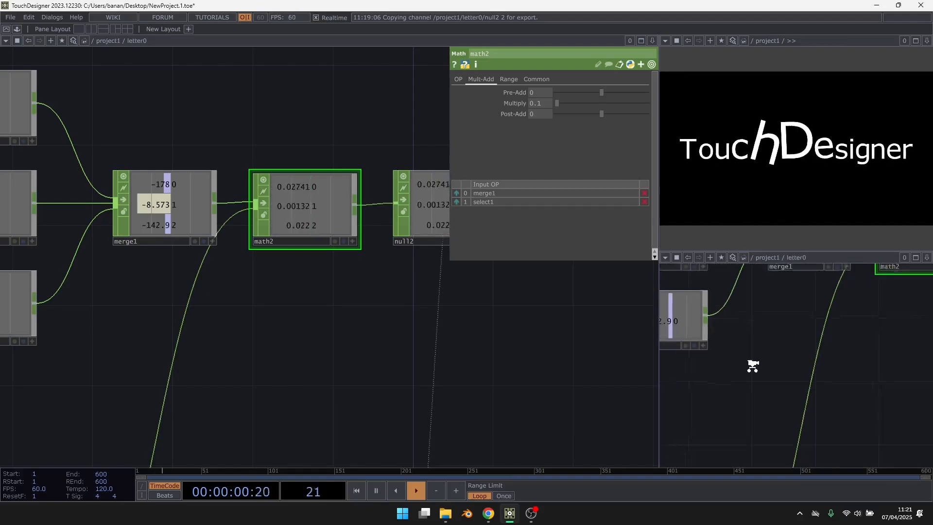
pyautogui.press('u')
pyautogui.moveTo(809, 352); pyautogui.dragTo(891, 381)
pyautogui.scroll(5, 766, 355)
pyautogui.click(887, 329)
pyautogui.moveTo(801, 388); pyautogui.dragTo(747, 402)
# Step: Link null2's Rotation_Gain channel to math2's Multiply parameter, using and then closing a separate null2 viewer
pyautogui.rightClick(829, 339)
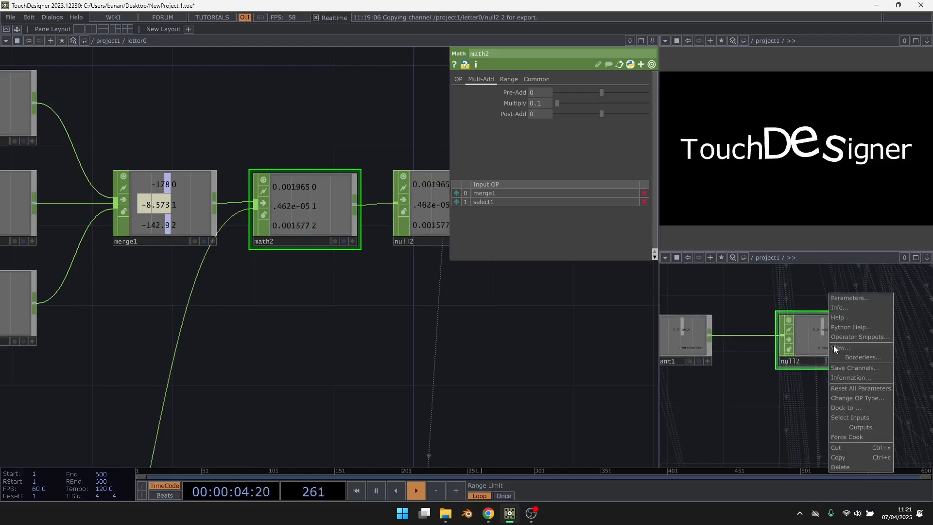
pyautogui.click(834, 345)
pyautogui.moveTo(830, 388); pyautogui.dragTo(558, 135)
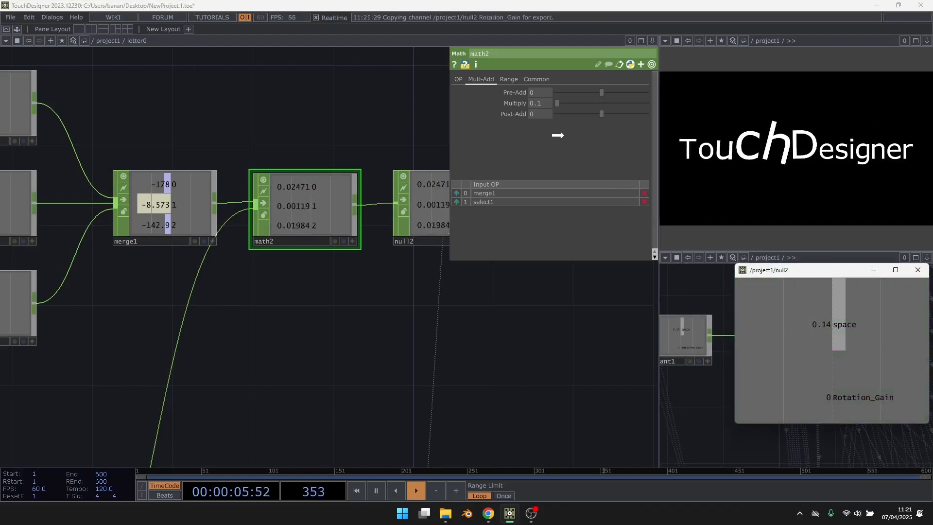
pyautogui.click(517, 104)
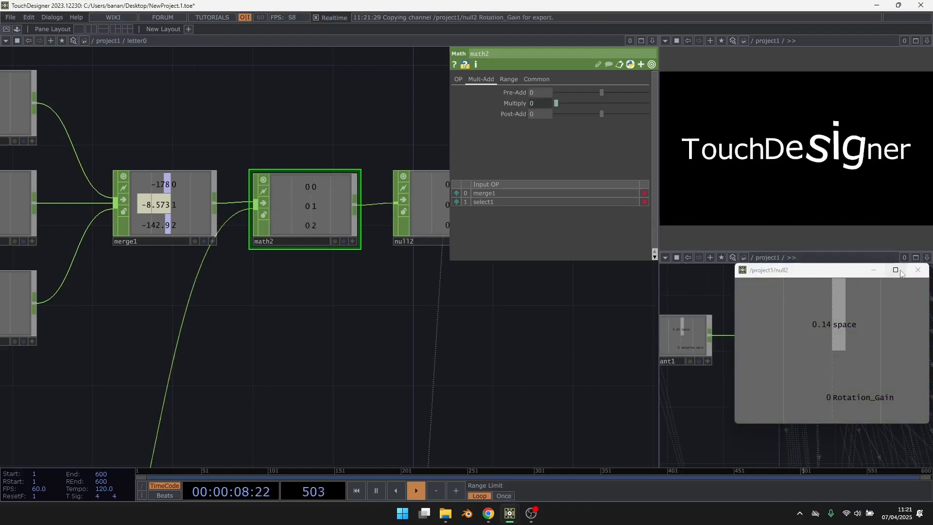
pyautogui.click(916, 270)
# Step: Return to project1 and recreate all letter replicants from the linked letter0
pyautogui.press('u')
pyautogui.moveTo(330, 229); pyautogui.dragTo(341, 1)
pyautogui.click(180, 276)
pyautogui.click(553, 275)
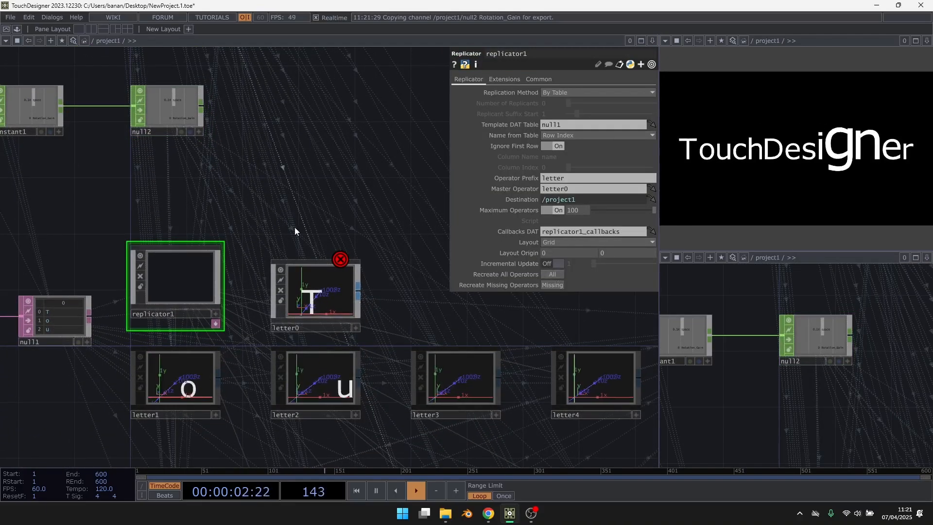
# Step: Set the Rotation_Gain channel in constant1 to 0.28
pyautogui.moveTo(235, 223); pyautogui.dragTo(357, 294)
pyautogui.click(167, 180)
pyautogui.moveTo(437, 199); pyautogui.dragTo(519, 265)
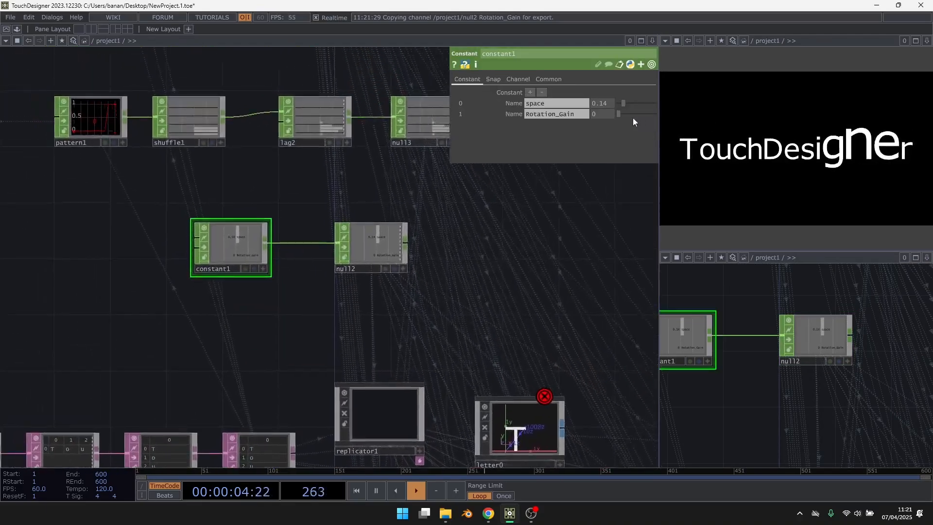
pyautogui.moveTo(621, 115)
pyautogui.mouseDown()
pyautogui.moveTo(661, 113)
pyautogui.moveTo(637, 112)
pyautogui.mouseUp()
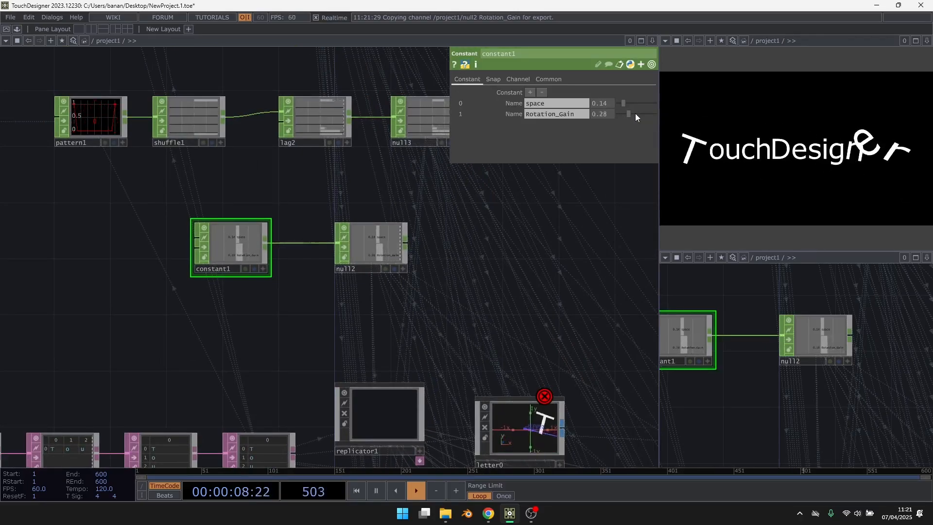
# Step: Inside letter0, examine transform3's origin in its viewer and its Rotate expressions and Pivot parameters
pyautogui.moveTo(289, 305); pyautogui.dragTo(337, 329)
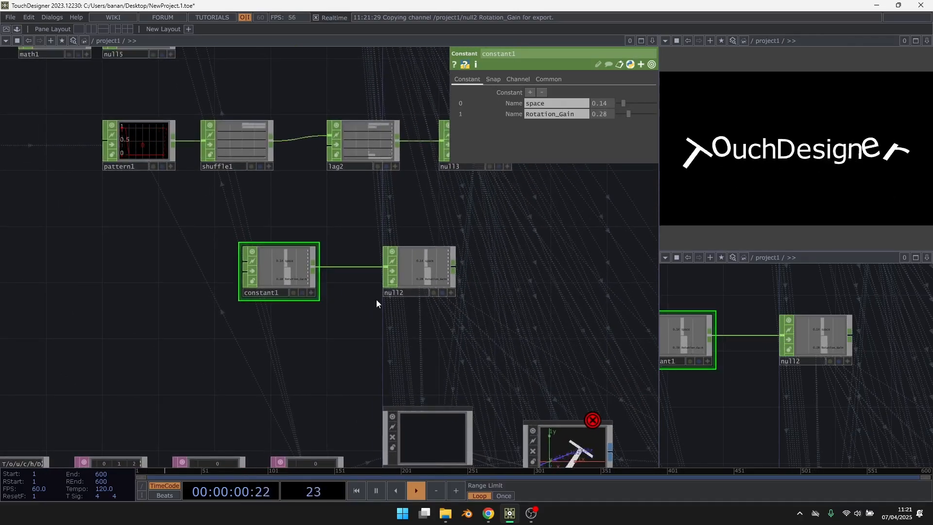
pyautogui.moveTo(413, 329); pyautogui.dragTo(253, 203)
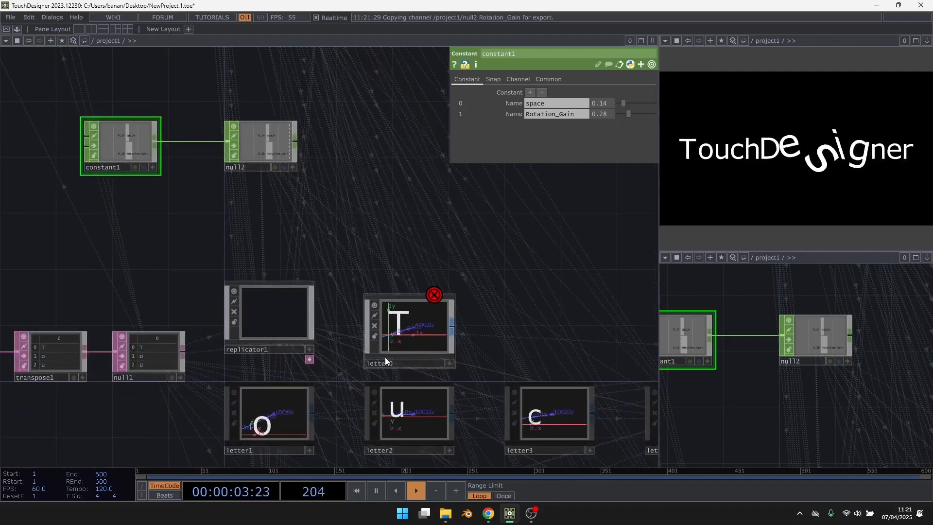
pyautogui.doubleClick(427, 336)
pyautogui.moveTo(378, 315); pyautogui.dragTo(383, 194)
pyautogui.scroll(-4, 385, 210)
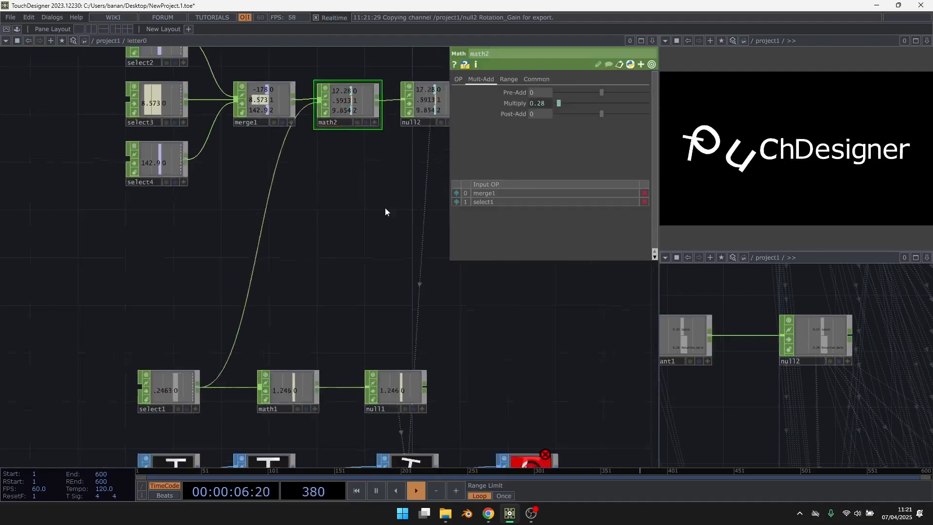
pyautogui.scroll(3, 427, 388)
pyautogui.scroll(5, 272, 352)
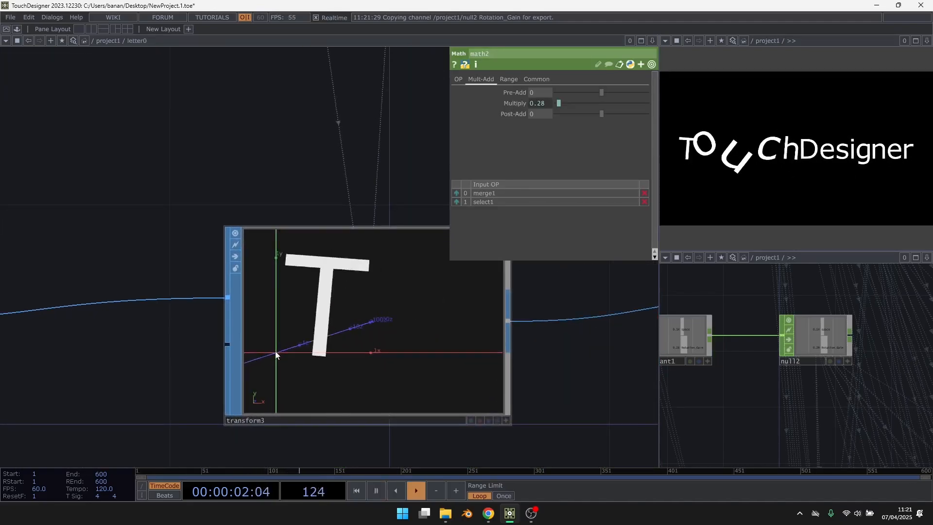
pyautogui.scroll(-5, 463, 329)
pyautogui.click(464, 328)
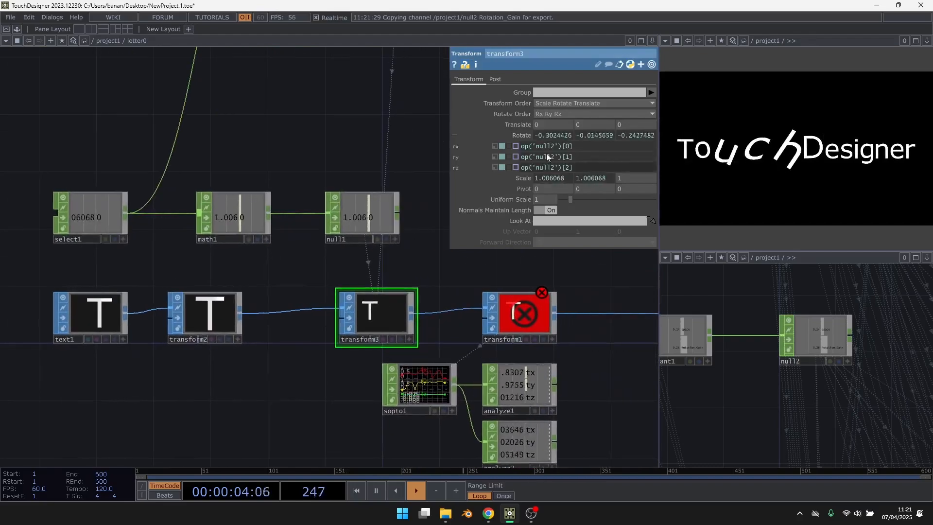
pyautogui.click(523, 135)
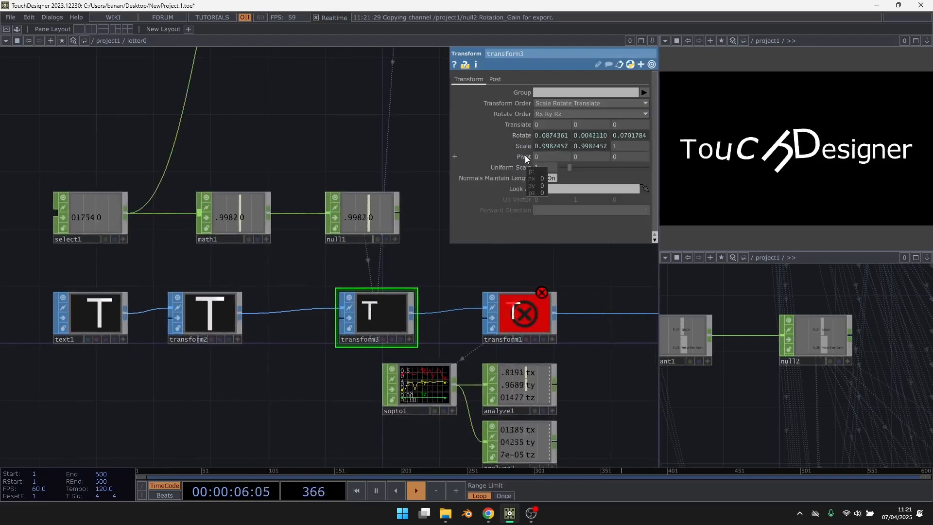
# Step: Add a SOP to CHOP from transform2's output and place it above transform2
pyautogui.moveTo(66, 144); pyautogui.dragTo(411, 229, button='right')
pyautogui.moveTo(384, 212); pyautogui.dragTo(375, 127)
pyautogui.click(302, 239)
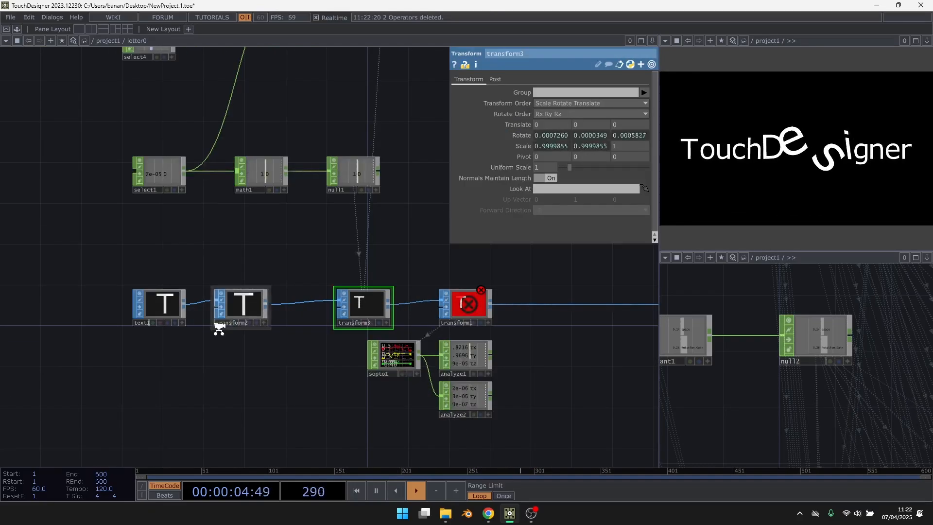
pyautogui.scroll(3, 276, 296)
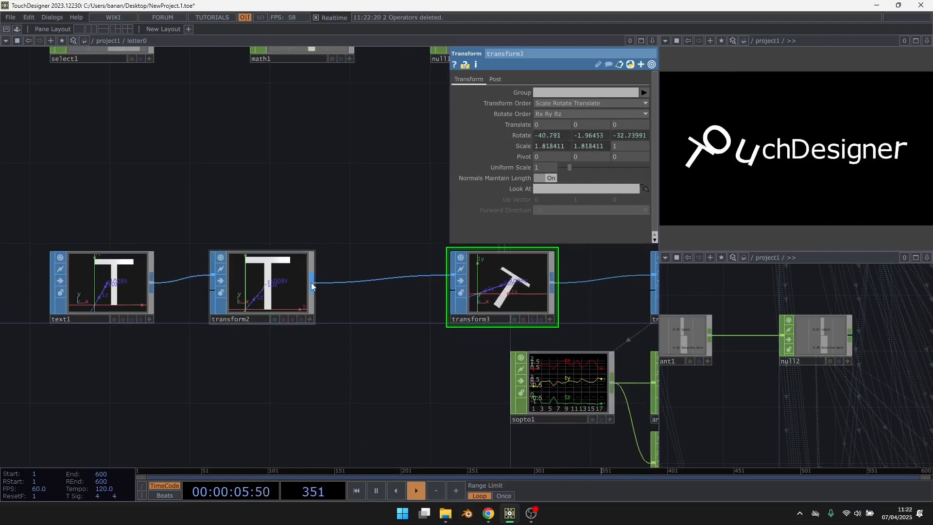
pyautogui.press('Tab')
pyautogui.click(210, 156)
pyautogui.click(176, 178)
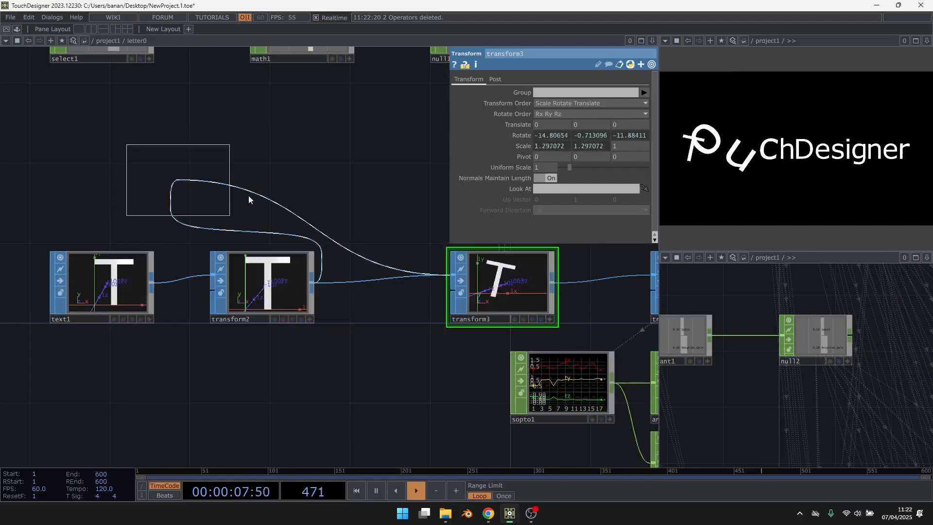
pyautogui.click(264, 168)
pyautogui.moveTo(383, 108); pyautogui.dragTo(366, 185)
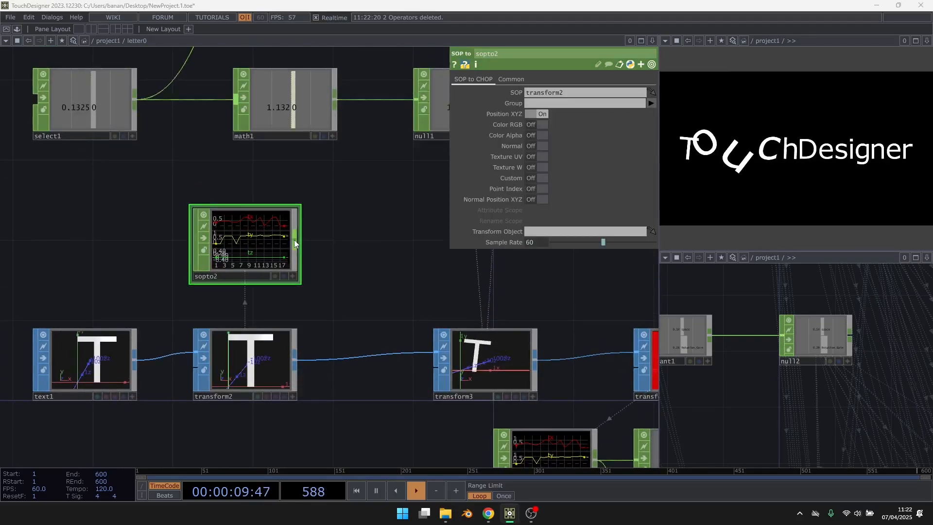
# Step: Add an Analyze CHOP to the output of sopto2 and place it beside it
pyautogui.rightClick(293, 240)
pyautogui.write('ana')
pyautogui.click(134, 134)
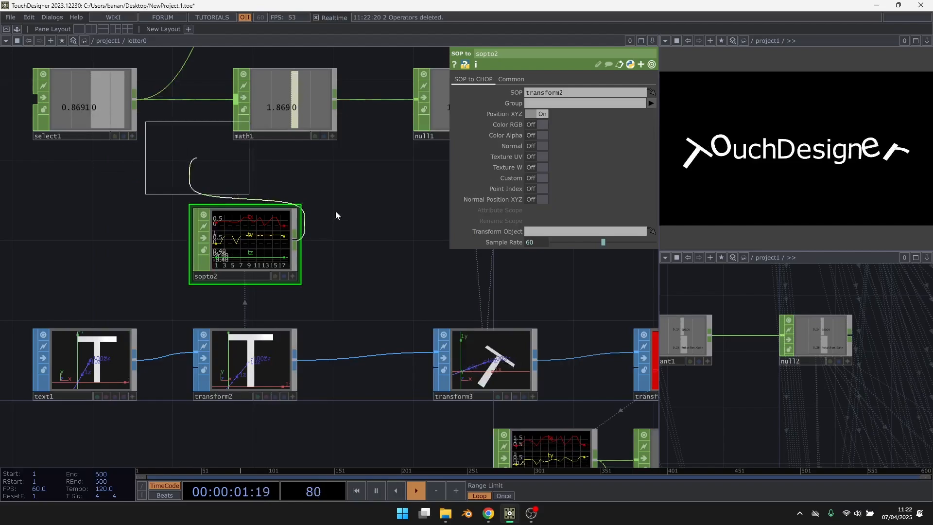
pyautogui.click(406, 242)
pyautogui.moveTo(353, 306); pyautogui.dragTo(290, 294)
pyautogui.moveTo(422, 230); pyautogui.dragTo(354, 201)
# Step: Reference analyze3's tx and ty channels in transform3's Pivot X and Y, then close the analyze3 viewer
pyautogui.rightClick(279, 191)
pyautogui.click(297, 189)
pyautogui.moveTo(468, 246); pyautogui.dragTo(565, 289)
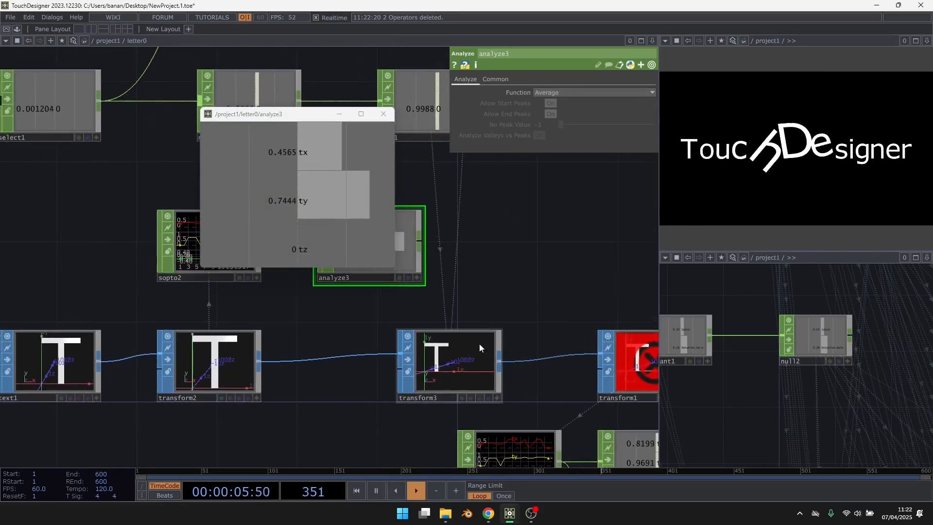
pyautogui.click(479, 344)
pyautogui.moveTo(292, 152); pyautogui.dragTo(549, 146)
pyautogui.click(549, 154)
pyautogui.moveTo(349, 200); pyautogui.dragTo(523, 189)
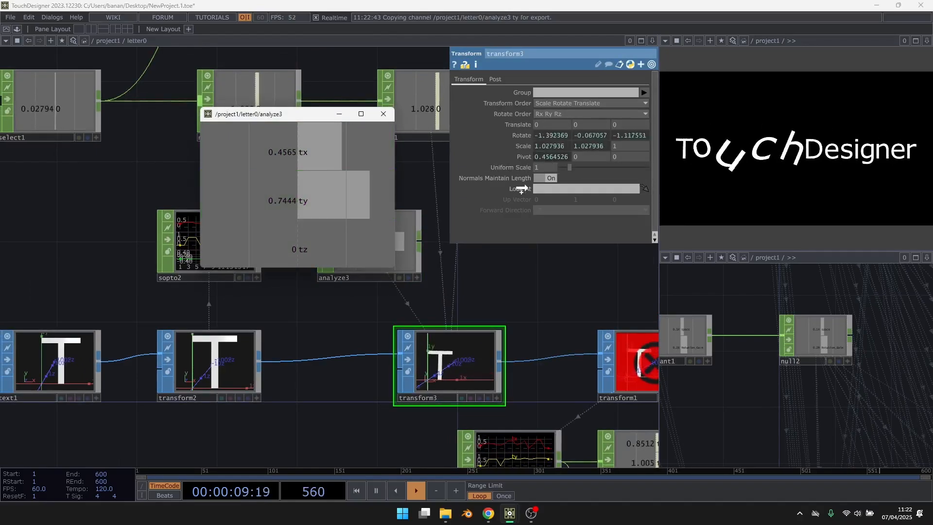
pyautogui.moveTo(578, 159); pyautogui.dragTo(585, 156)
pyautogui.click(591, 159)
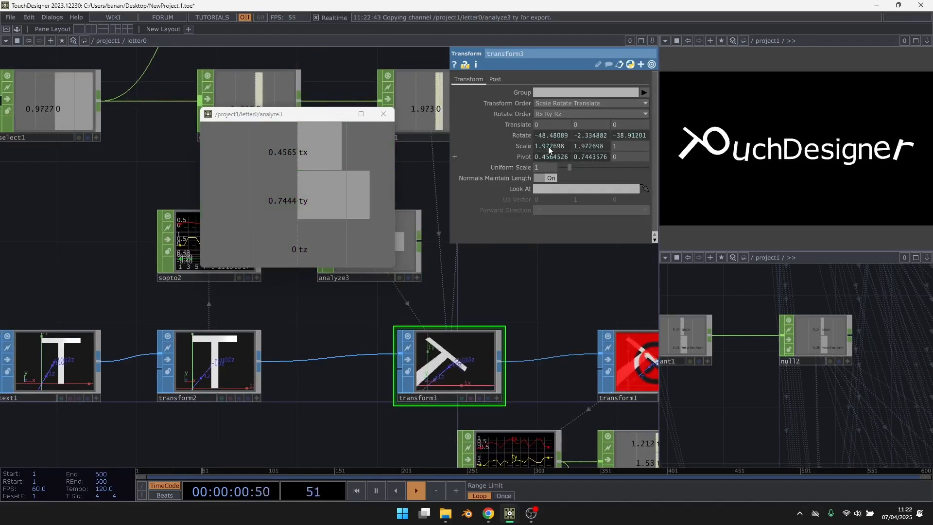
pyautogui.click(384, 114)
# Step: Check transform3's letter, then return to project1 and rebuild all letters with replicator1
pyautogui.scroll(5, 444, 348)
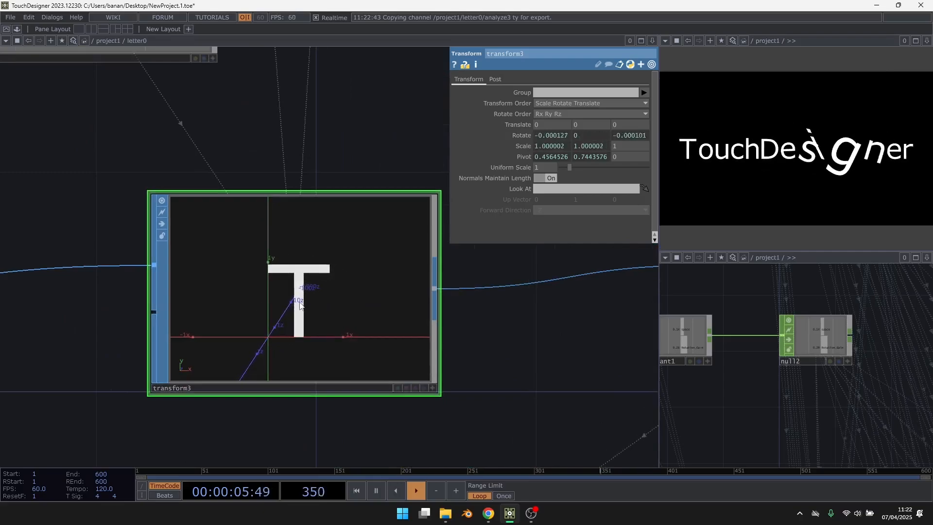
pyautogui.scroll(-10, 302, 303)
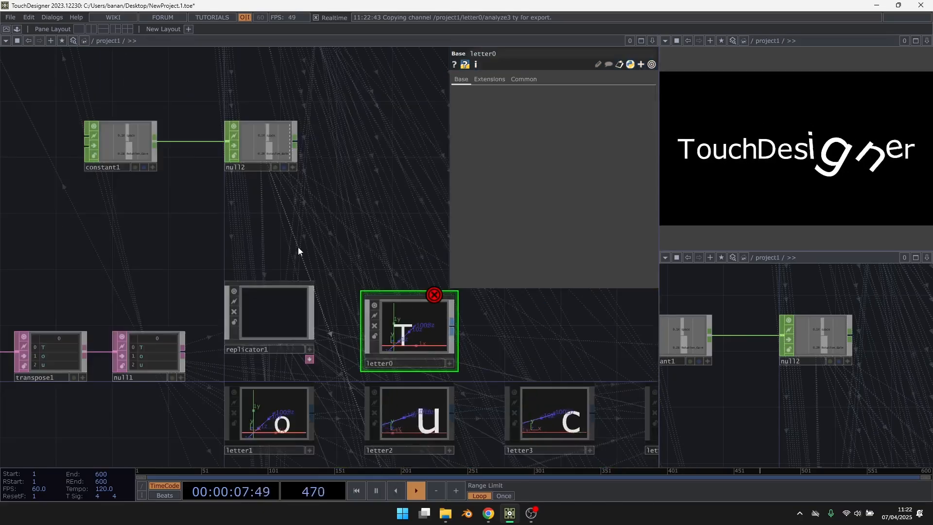
pyautogui.click(278, 299)
pyautogui.moveTo(331, 236); pyautogui.dragTo(296, 215)
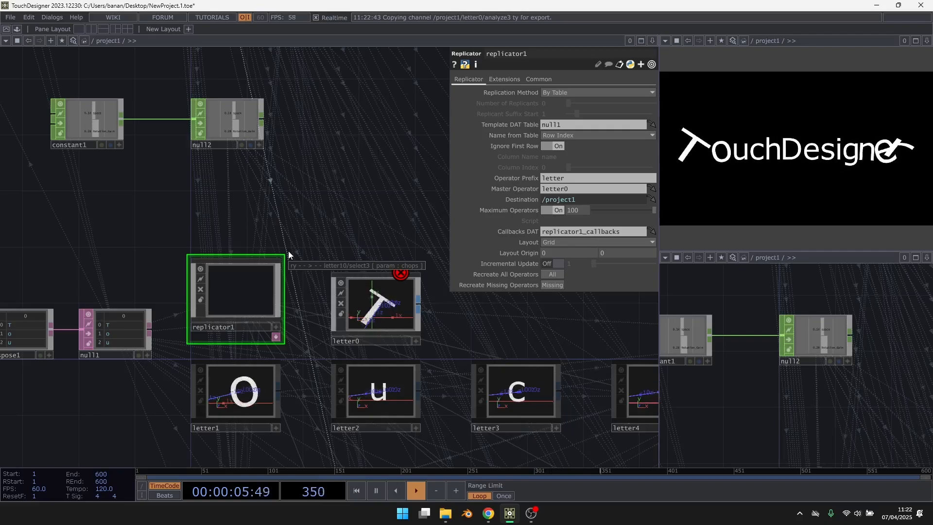
pyautogui.scroll(-3, 287, 258)
pyautogui.moveTo(401, 287); pyautogui.dragTo(383, 190)
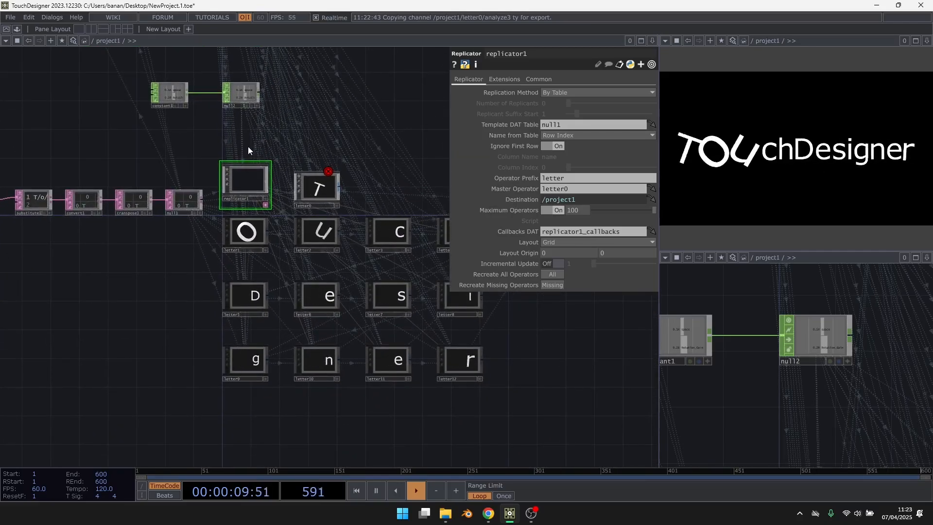
# Step: Inside letter0, branch a Rectangle SOP off transform2's output and place it below text1 and transform2
pyautogui.scroll(3, 248, 146)
pyautogui.scroll(2, 248, 148)
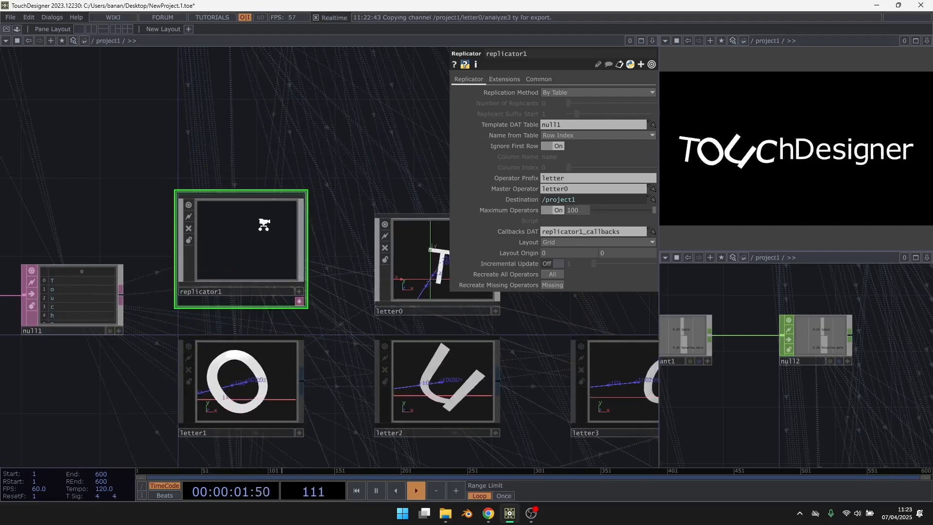
pyautogui.scroll(-3, 262, 224)
pyautogui.doubleClick(345, 238)
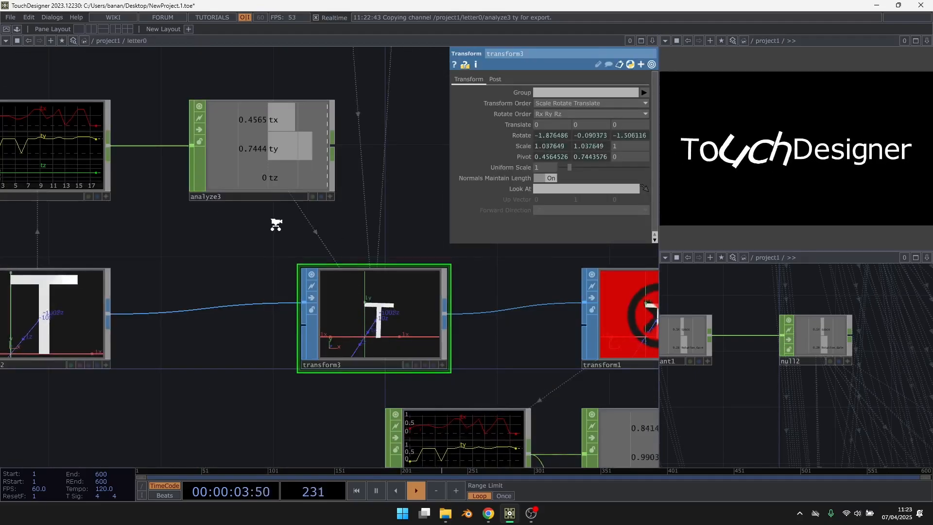
pyautogui.scroll(-3, 287, 228)
pyautogui.moveTo(422, 397); pyautogui.dragTo(485, 378)
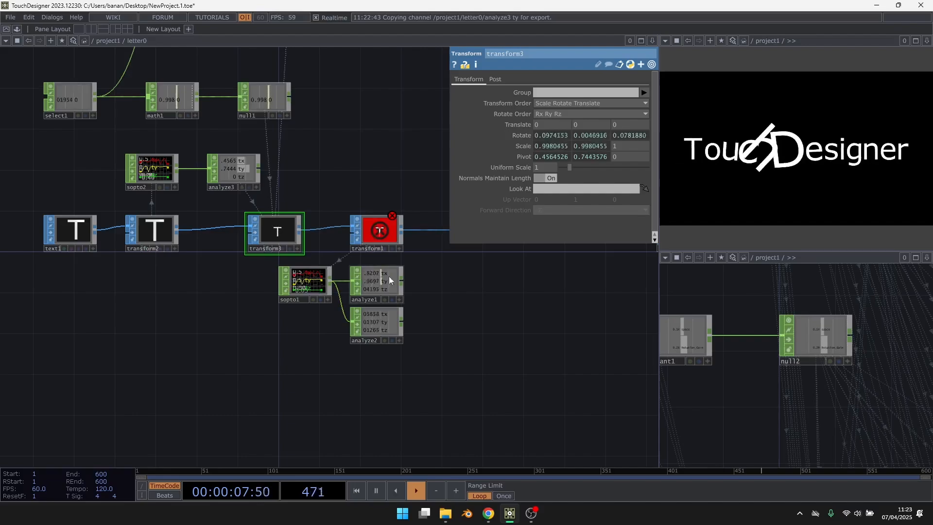
pyautogui.scroll(3, 141, 284)
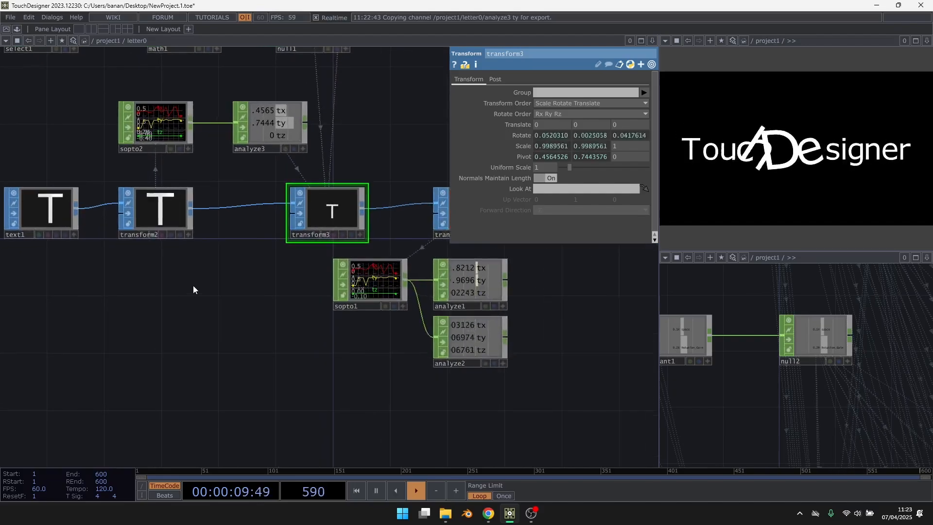
pyautogui.moveTo(236, 273); pyautogui.dragTo(316, 251)
pyautogui.click(274, 183)
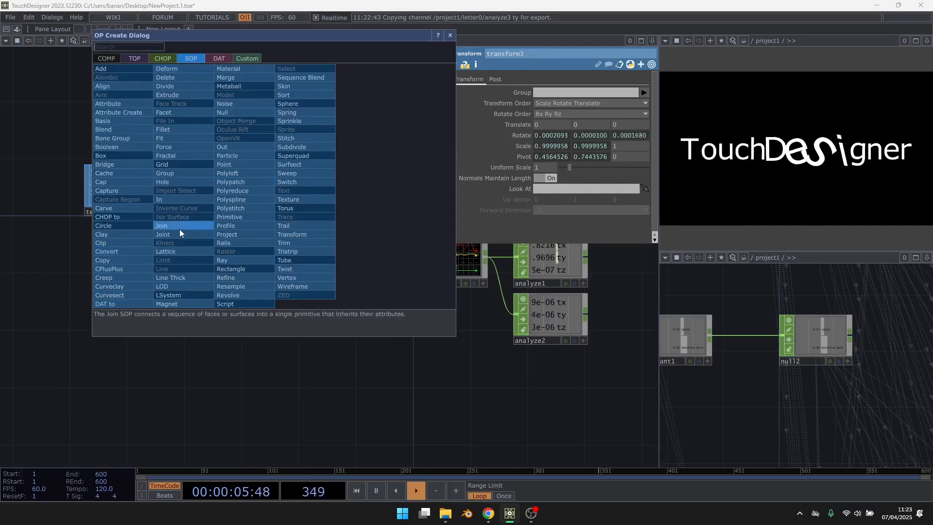
pyautogui.write('rec')
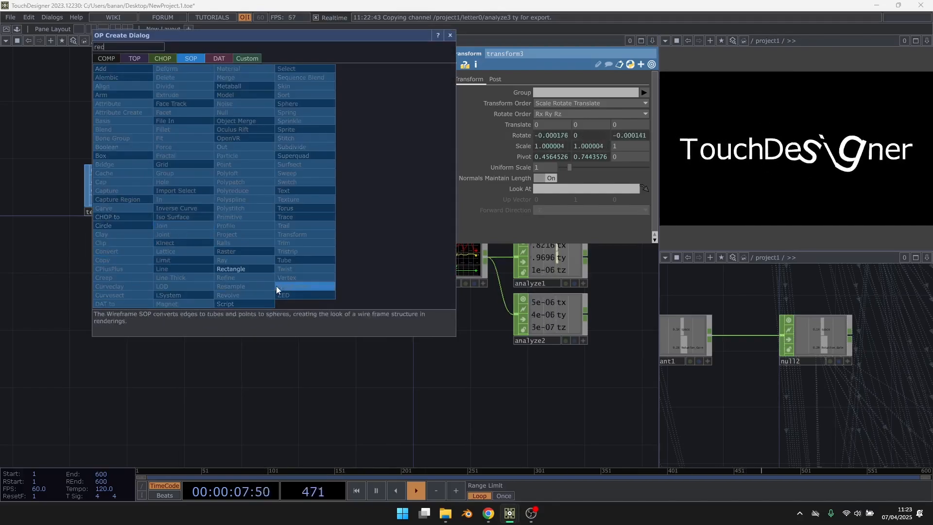
pyautogui.click(253, 269)
pyautogui.click(172, 321)
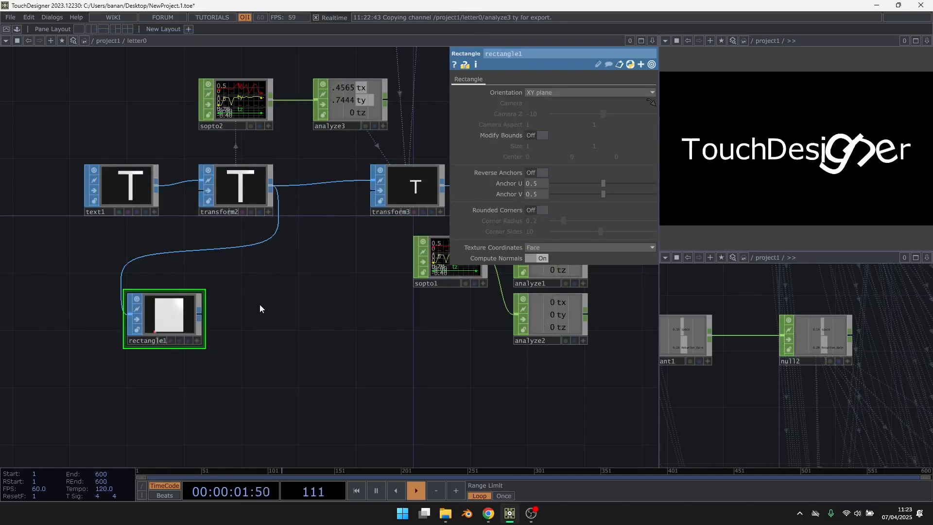
# Step: Move rectangle1 so that it sits in the column directly below text1
pyautogui.moveTo(260, 304); pyautogui.dragTo(267, 255)
pyautogui.moveTo(182, 272); pyautogui.dragTo(139, 349)
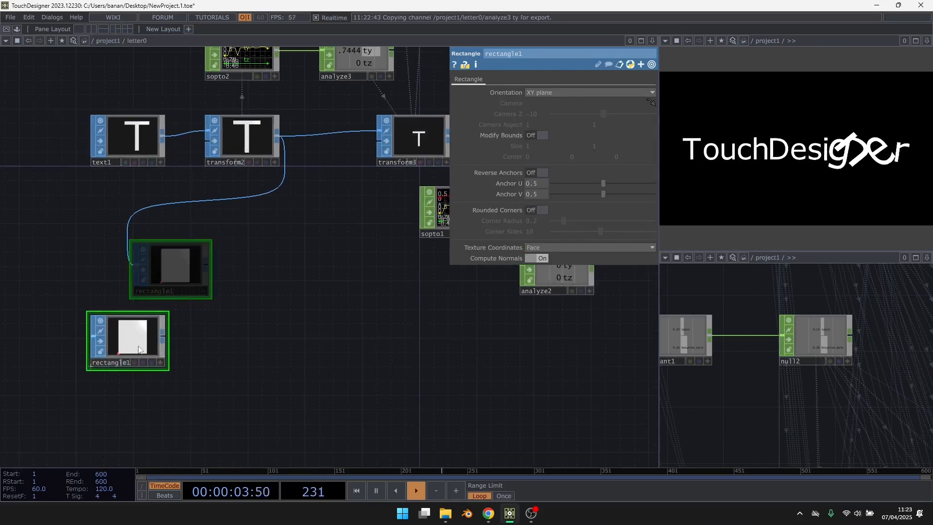
pyautogui.rightClick(165, 337)
pyautogui.write('tra')
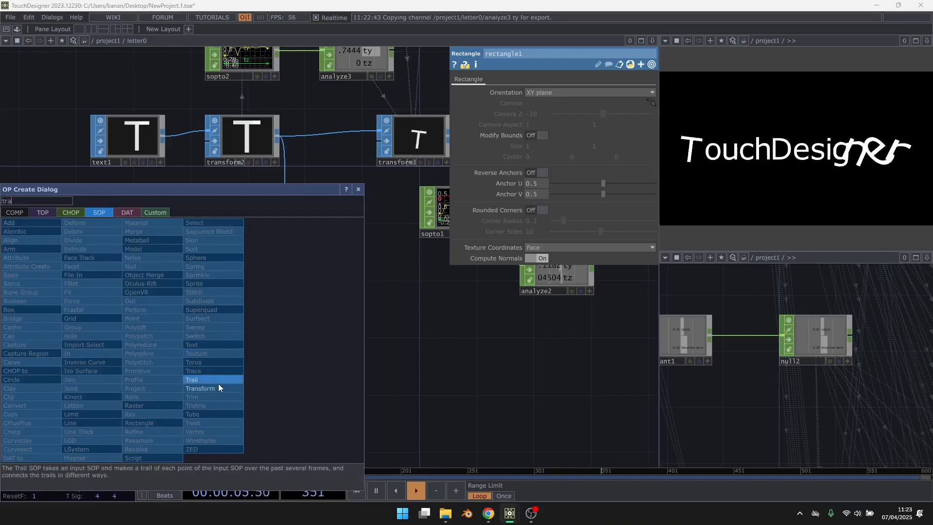
pyautogui.click(214, 388)
pyautogui.click(411, 337)
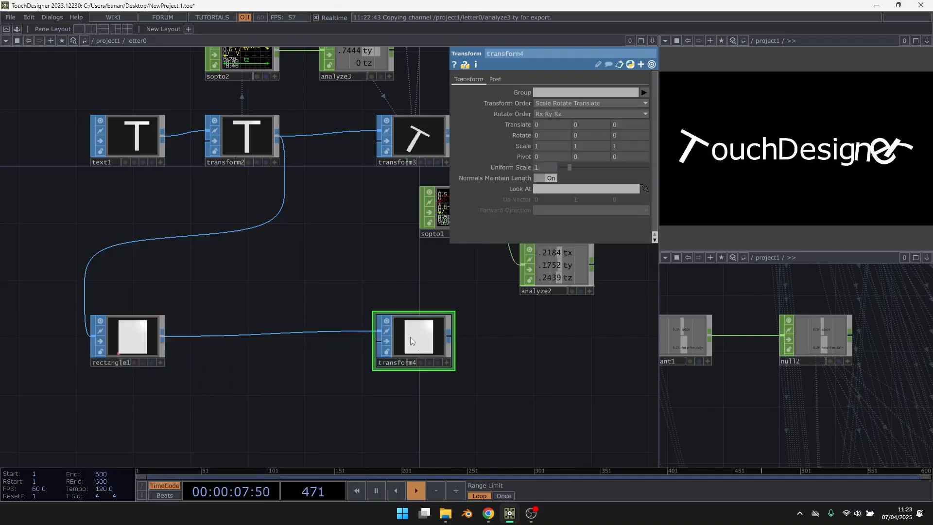
pyautogui.moveTo(263, 288); pyautogui.dragTo(196, 297)
pyautogui.scroll(2, 403, 144)
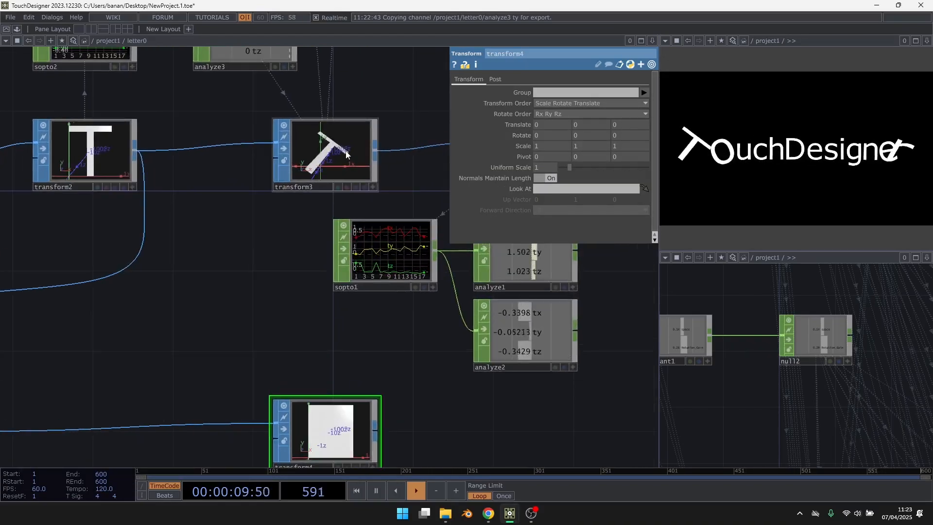
pyautogui.scroll(-2, 302, 265)
pyautogui.press('Delete')
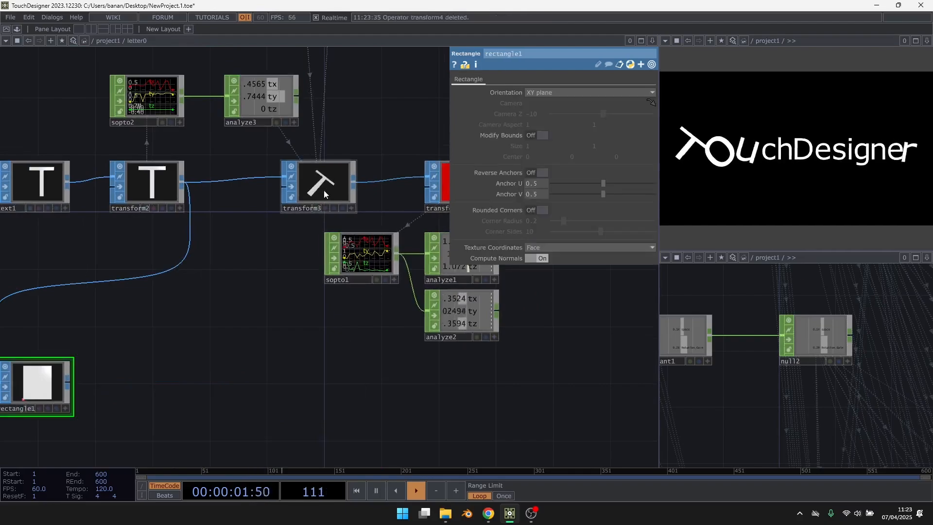
# Step: Duplicate transform3 to the right of rectangle1 and feed the copy from rectangle1's output instead of transform2's
pyautogui.click(323, 191)
pyautogui.hotkey('ctrl', 'c')
pyautogui.hotkey('ctrl', 'v')
pyautogui.click(319, 383)
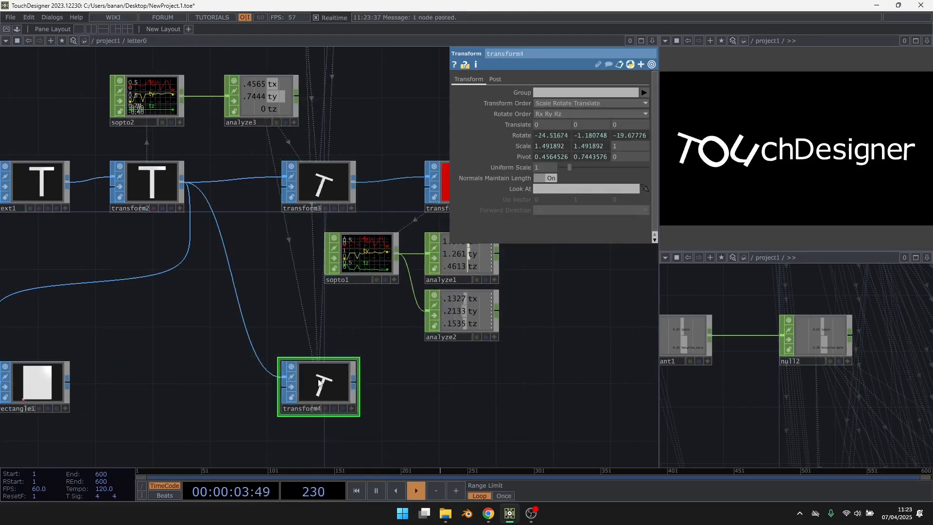
pyautogui.click(70, 383)
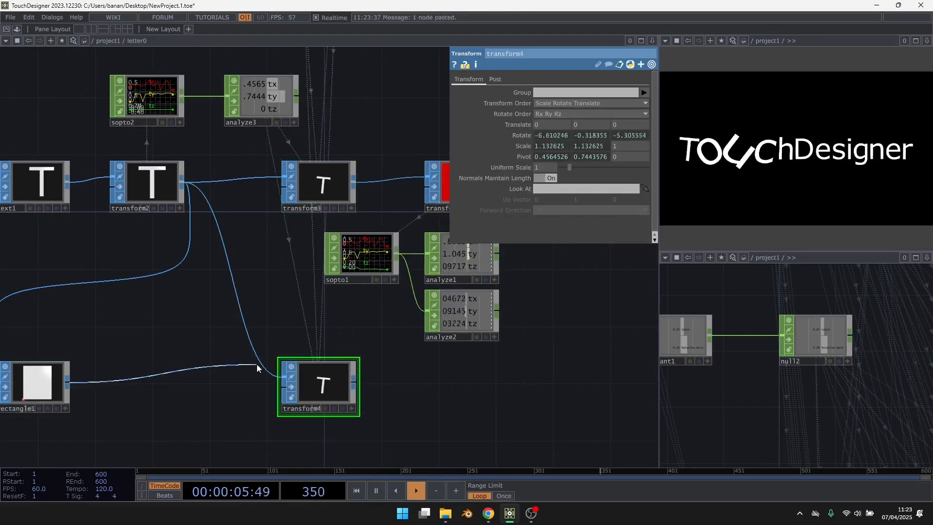
pyautogui.click(283, 377)
pyautogui.scroll(5, 359, 414)
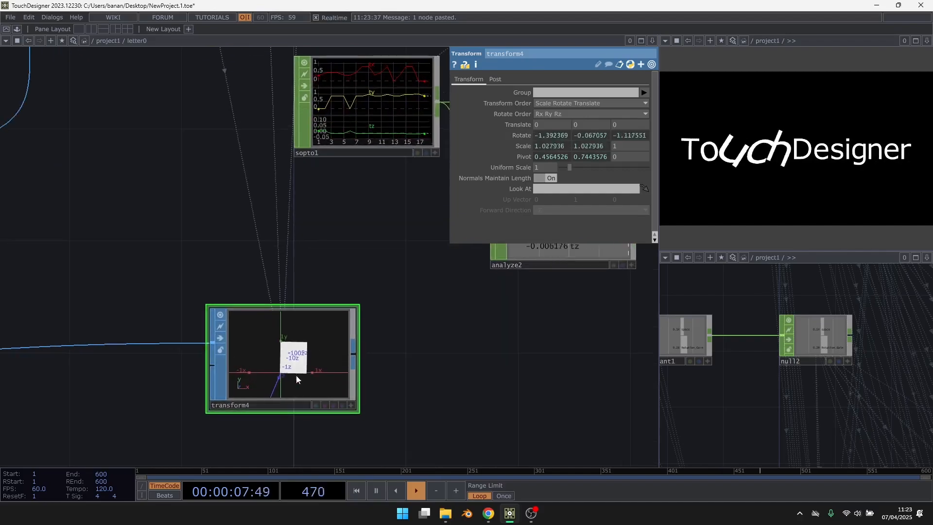
pyautogui.scroll(-5, 293, 372)
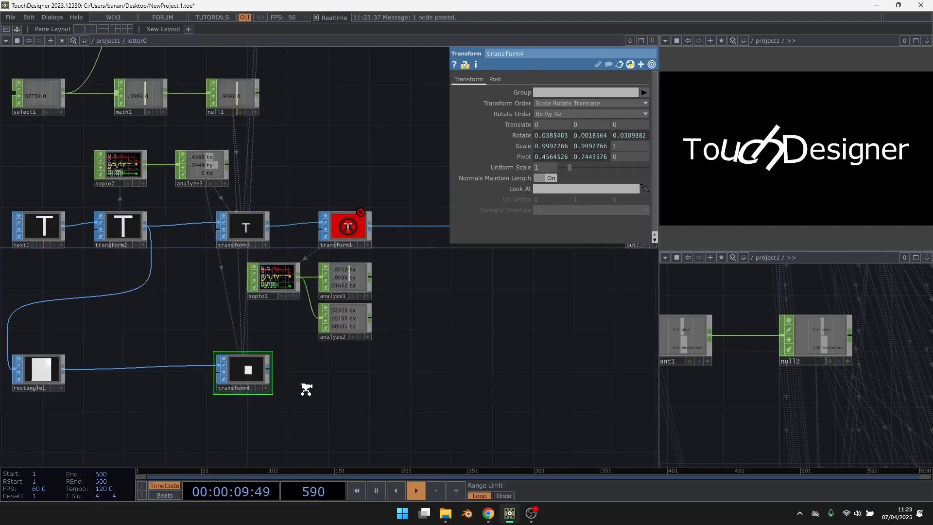
# Step: Duplicate transform1, place the copy to the right of transform4 and feed it from transform4's output
pyautogui.scroll(3, 305, 381)
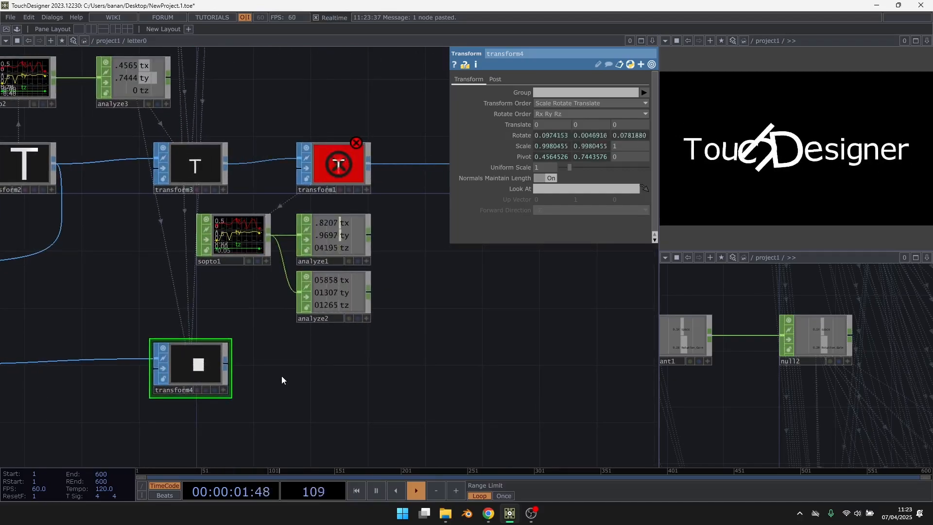
pyautogui.click(350, 168)
pyautogui.hotkey('ctrl', 'c')
pyautogui.hotkey('ctrl', 'v')
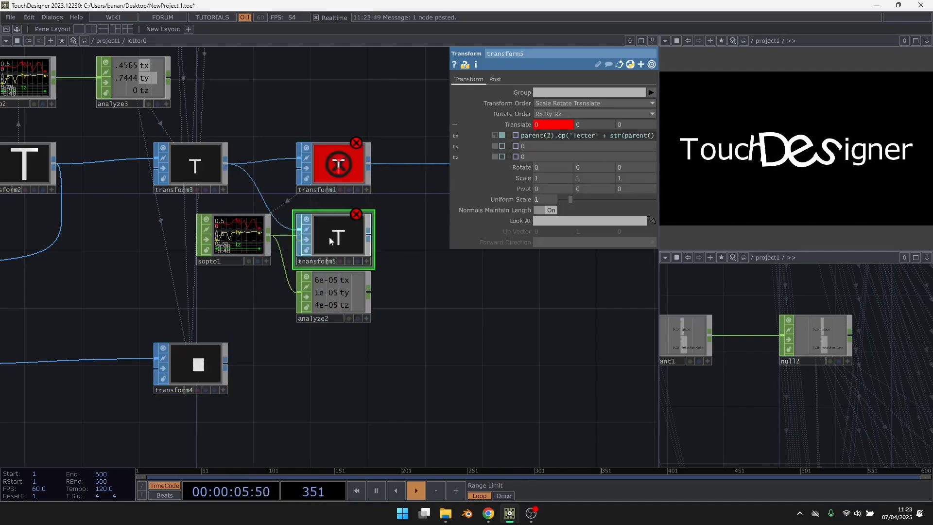
pyautogui.moveTo(329, 241); pyautogui.dragTo(328, 358)
pyautogui.moveTo(227, 365); pyautogui.dragTo(278, 359)
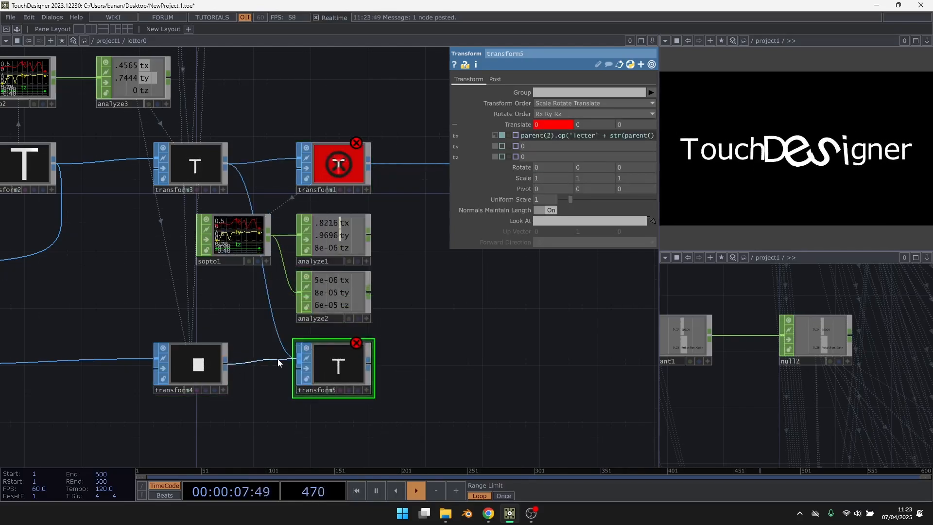
# Step: Append a Null SOP to transform5's output below out1 and name it box
pyautogui.moveTo(463, 364); pyautogui.dragTo(287, 370)
pyautogui.scroll(-5, 292, 371)
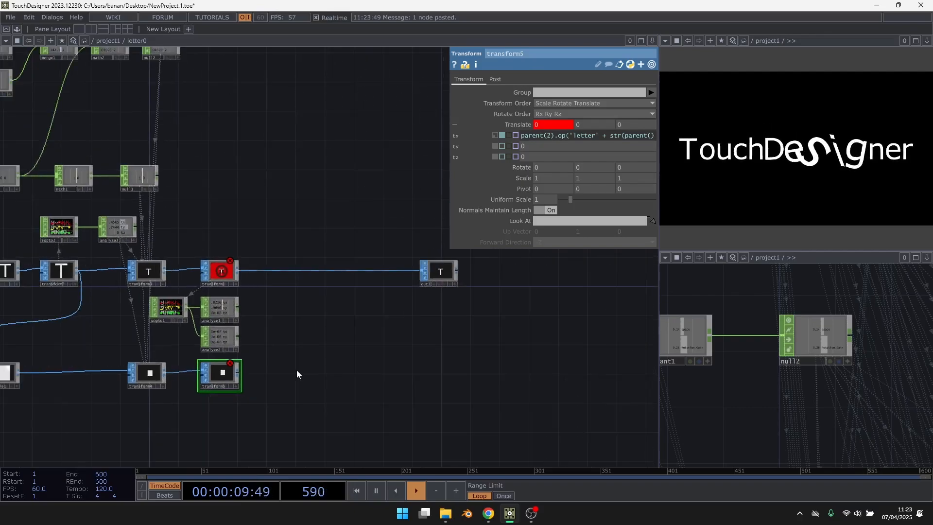
pyautogui.scroll(5, 237, 384)
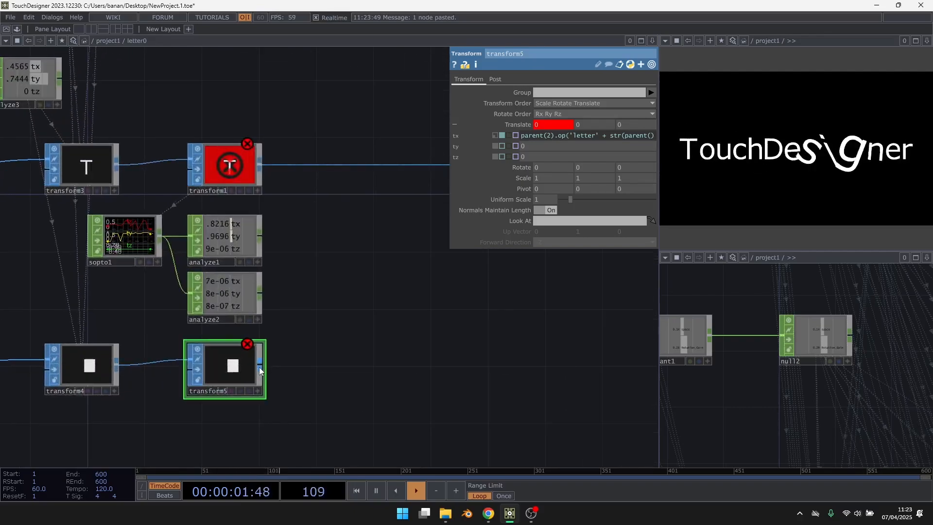
pyautogui.press('Tab')
pyautogui.click(218, 269)
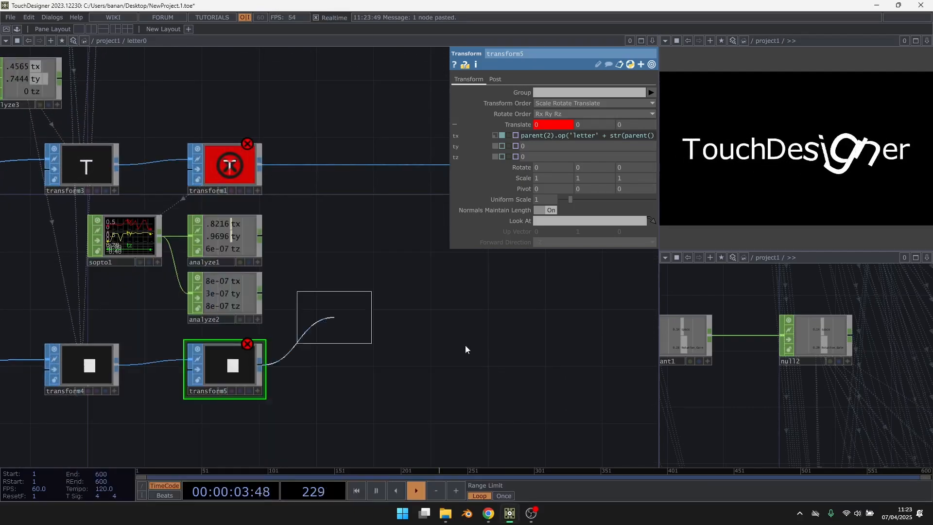
pyautogui.click(558, 370)
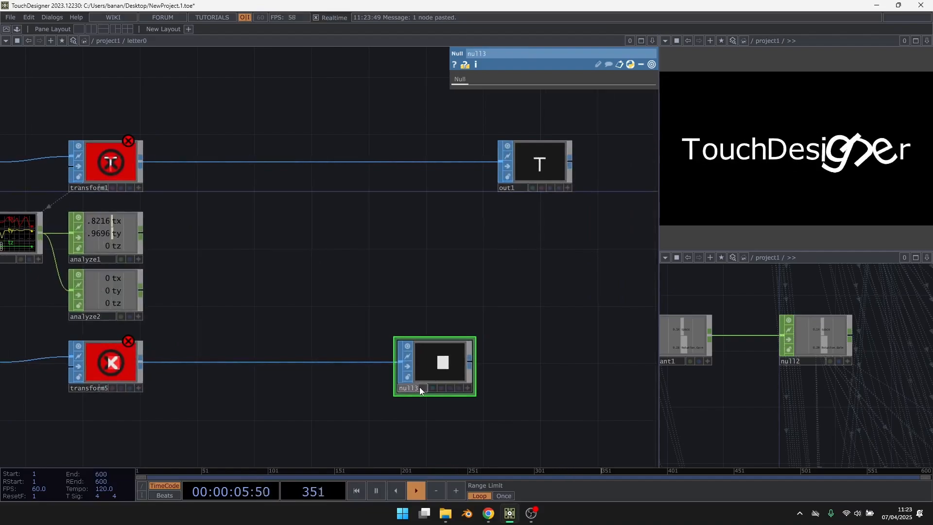
pyautogui.click(420, 388)
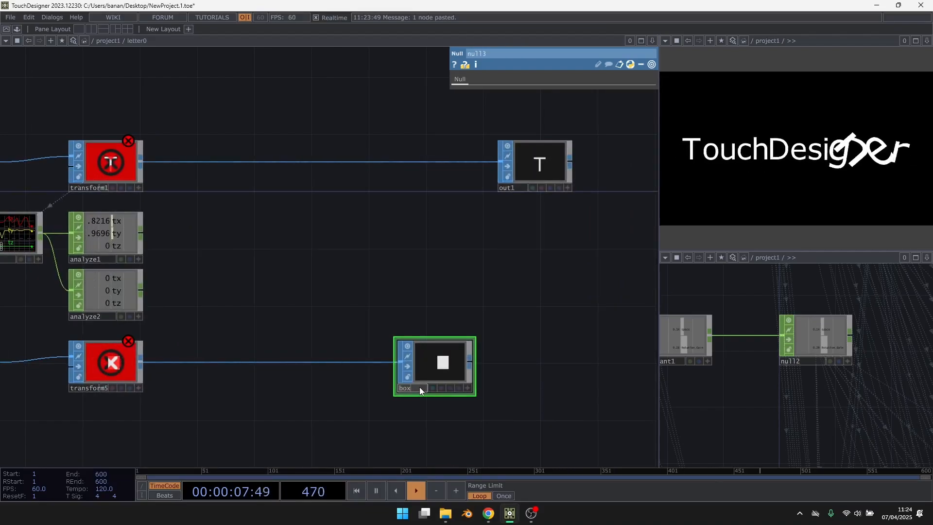
pyautogui.write('box')
pyautogui.press('Return')
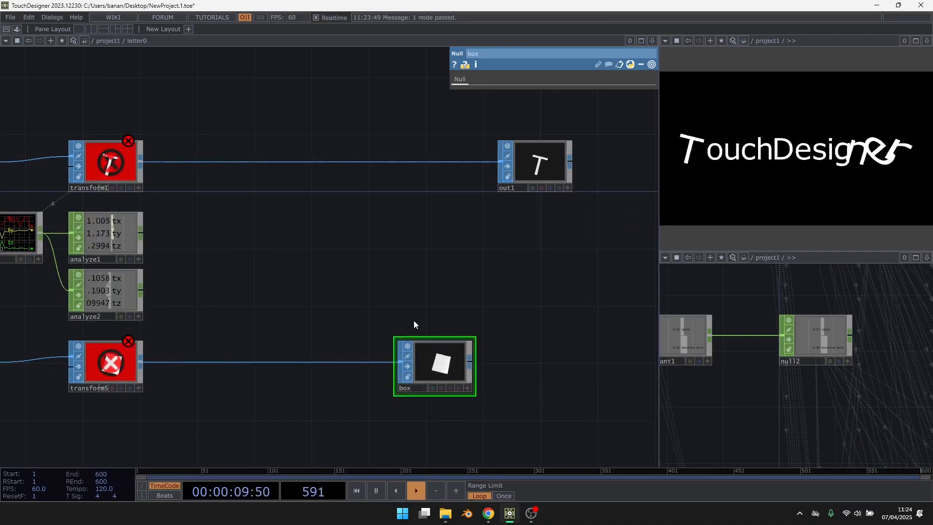
# Step: Return to project1 and recreate all letter operators with replicator1
pyautogui.press('u')
pyautogui.click(272, 239)
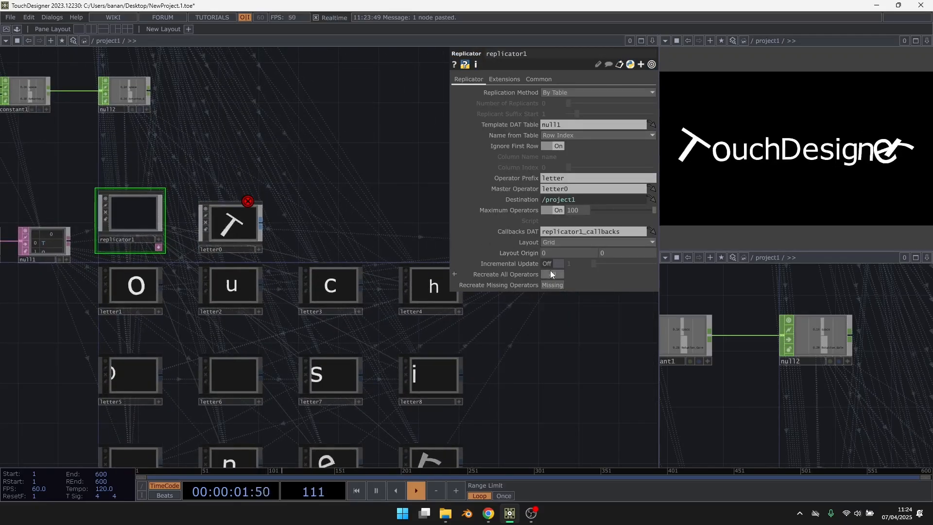
pyautogui.click(551, 273)
# Step: Duplicate the select1 SOP and place the copy directly below the original
pyautogui.moveTo(488, 358); pyautogui.dragTo(286, 373)
pyautogui.click(277, 265)
pyautogui.hotkey('ctrl', 'c')
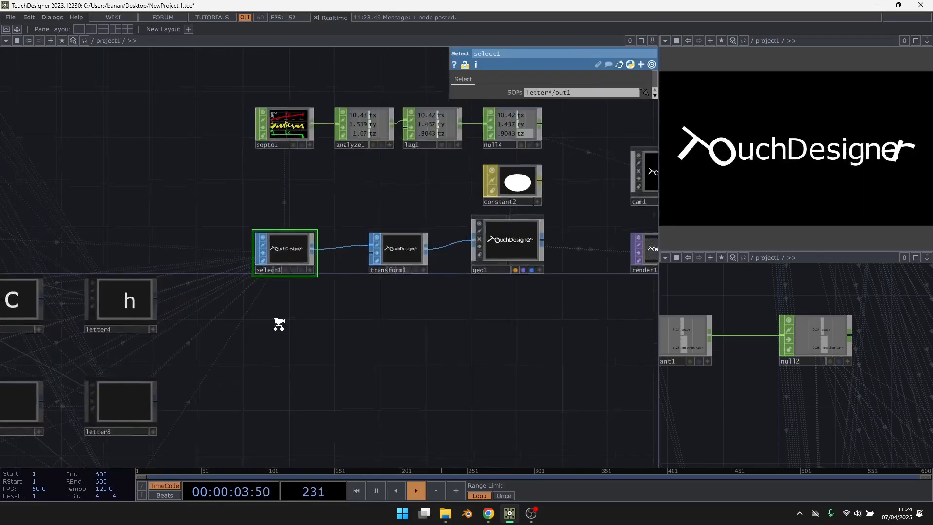
pyautogui.scroll(3, 277, 323)
pyautogui.hotkey('ctrl', 'v')
pyautogui.click(297, 331)
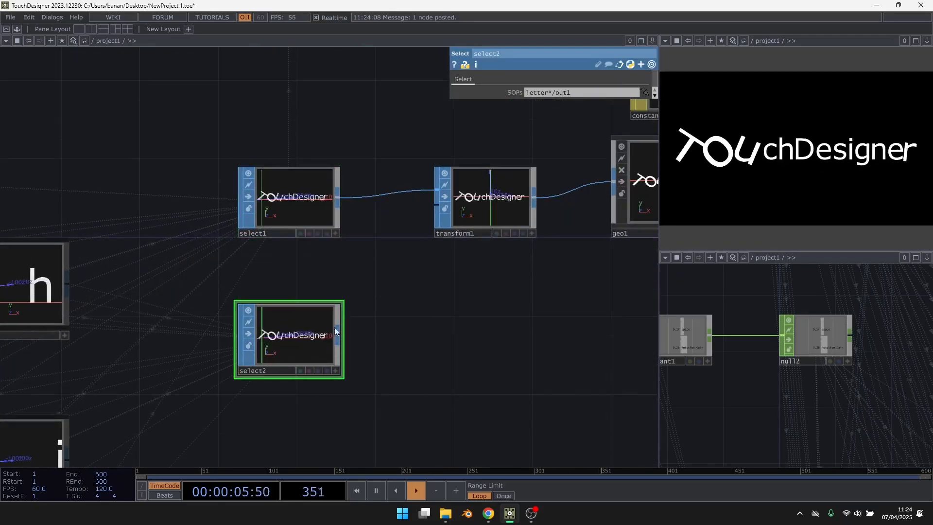
# Step: Set select2's SOPs parameter to letter*/box and check the collected rectangles in its viewer
pyautogui.scroll(3, 351, 304)
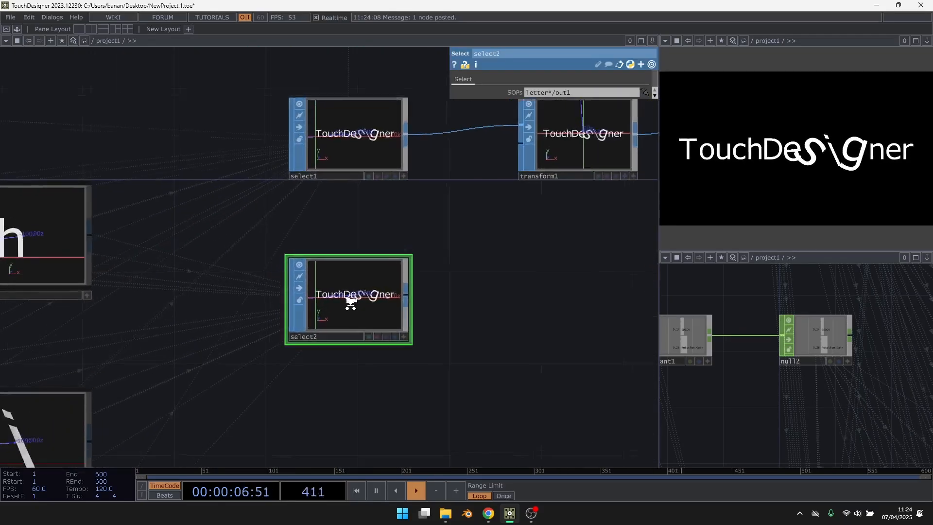
pyautogui.click(553, 93)
pyautogui.moveTo(573, 93); pyautogui.dragTo(560, 96)
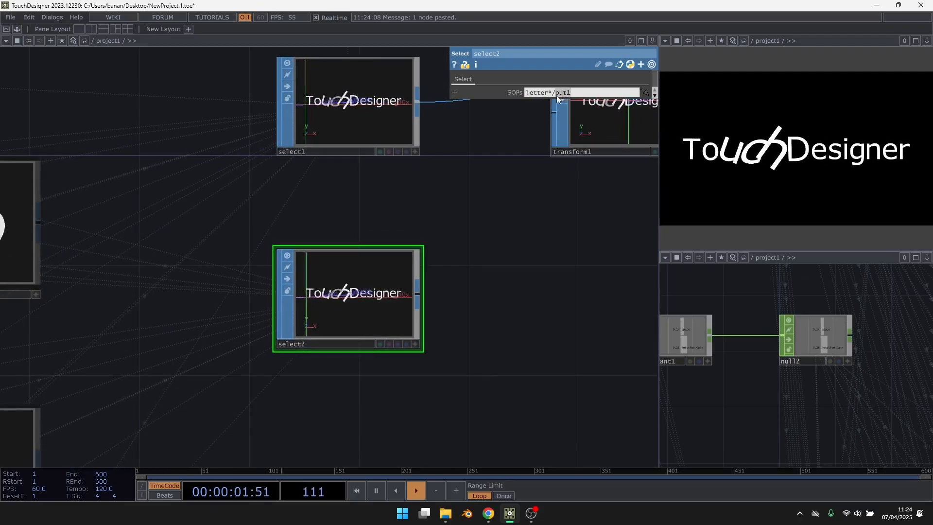
pyautogui.write('box')
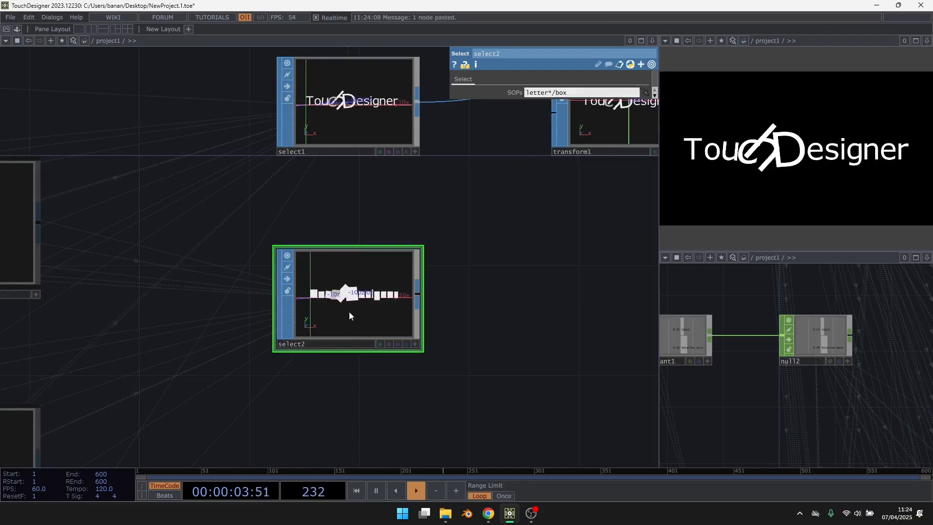
pyautogui.scroll(5, 352, 311)
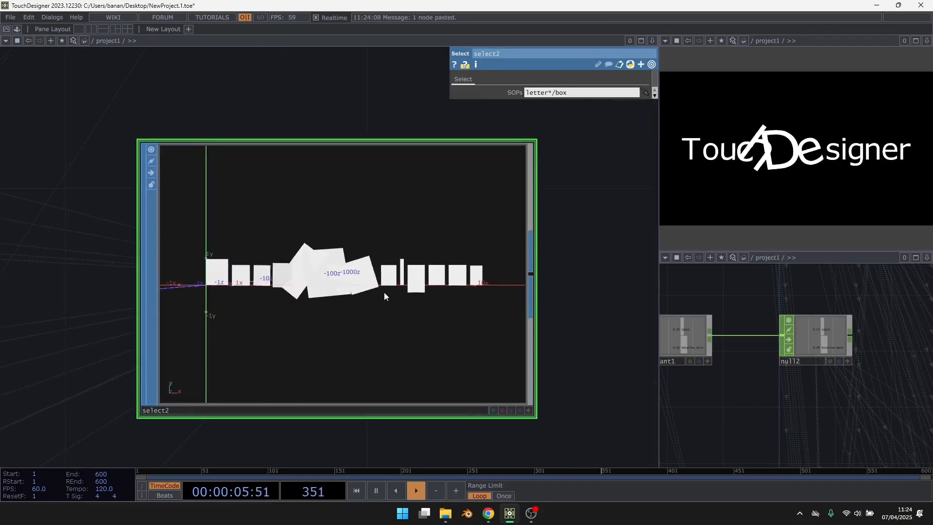
pyautogui.scroll(-7, 438, 344)
pyautogui.scroll(-4, 438, 344)
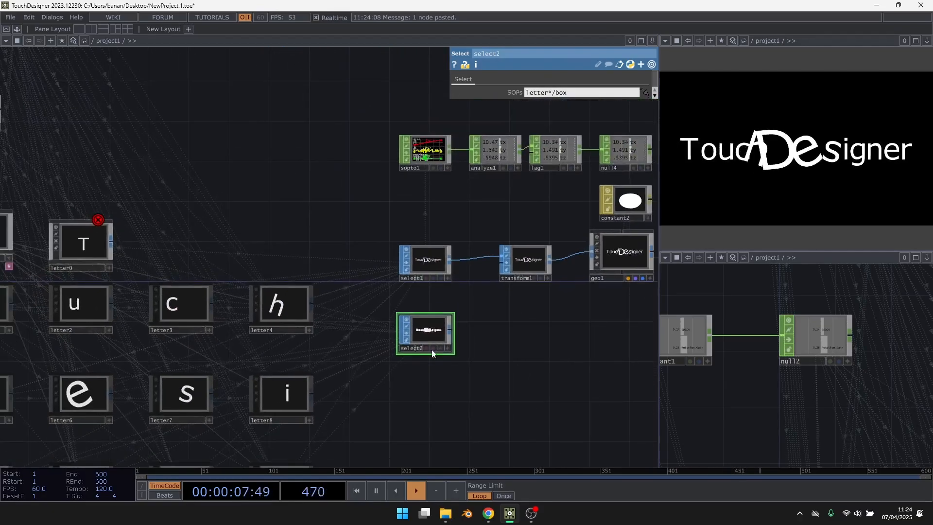
# Step: Compare select2's rectangles with select1's letters and review the letter0 and replicator network in project1
pyautogui.moveTo(553, 301); pyautogui.dragTo(466, 296)
pyautogui.scroll(2, 465, 296)
pyautogui.scroll(-5, 491, 330)
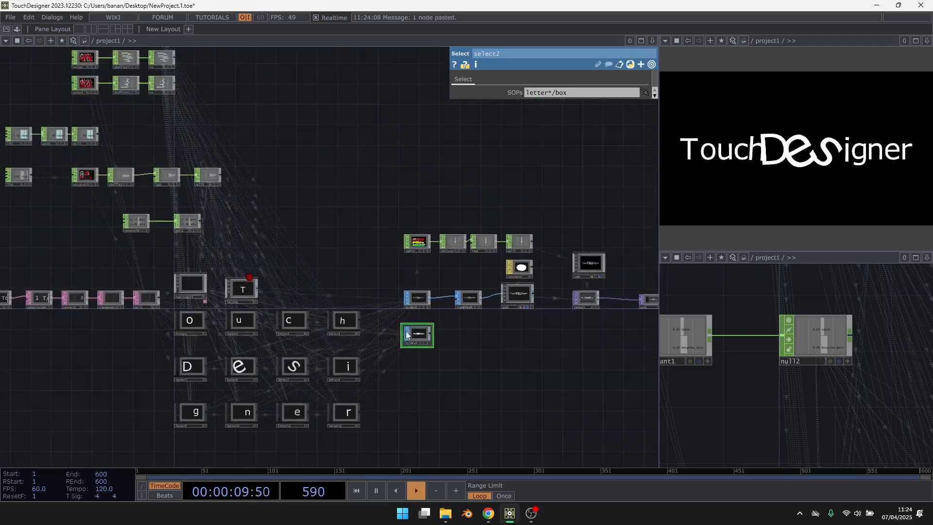
pyautogui.scroll(7, 415, 340)
pyautogui.scroll(-5, 539, 321)
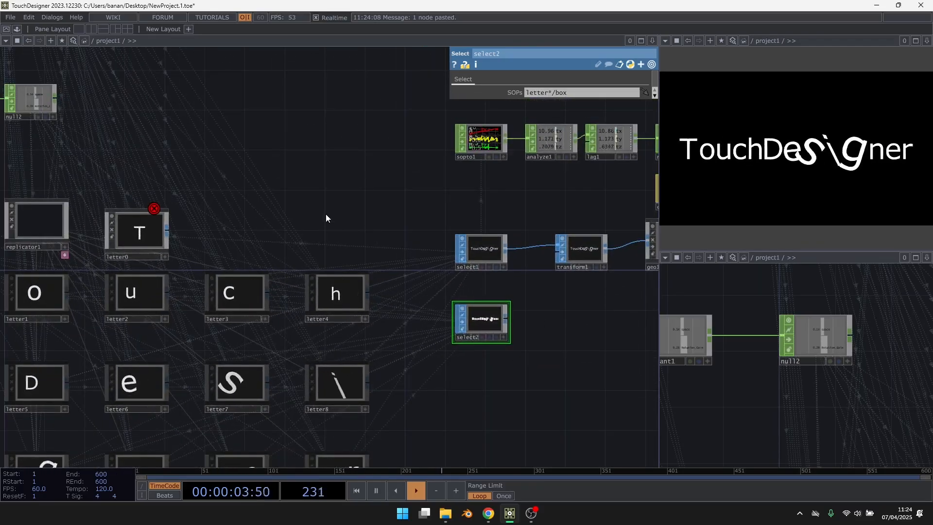
pyautogui.moveTo(326, 214); pyautogui.dragTo(498, 191)
pyautogui.scroll(2, 275, 176)
pyautogui.click(324, 217)
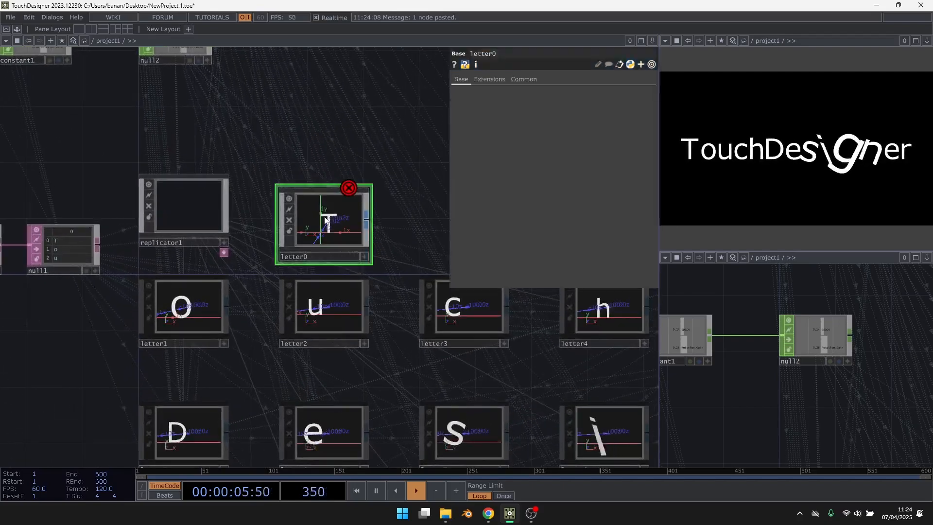
pyautogui.press('i')
pyautogui.press('u')
pyautogui.scroll(-6, 195, 272)
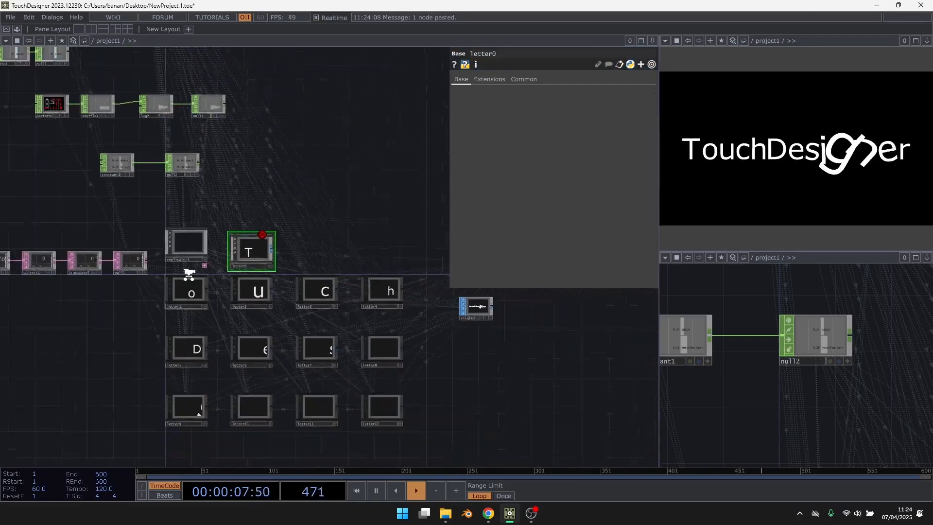
pyautogui.moveTo(487, 350); pyautogui.dragTo(392, 359)
pyautogui.scroll(10, 388, 293)
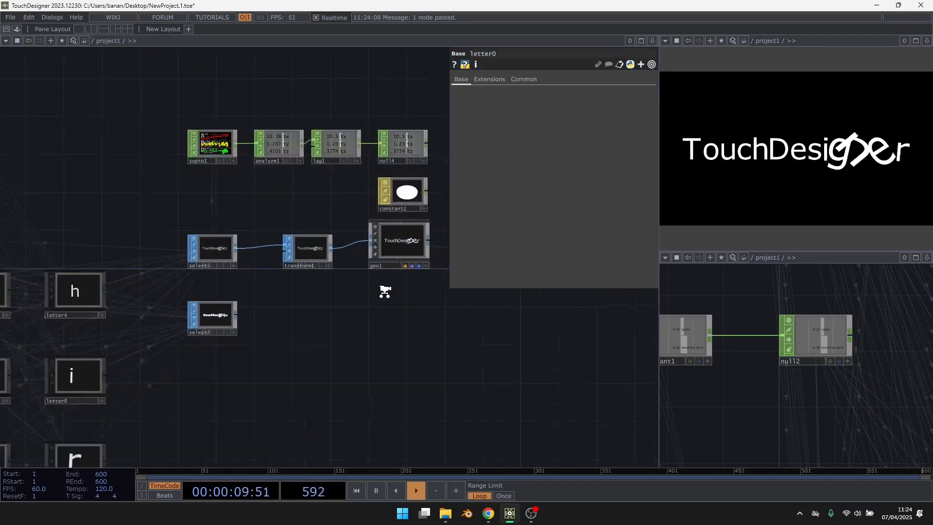
pyautogui.scroll(-8, 521, 336)
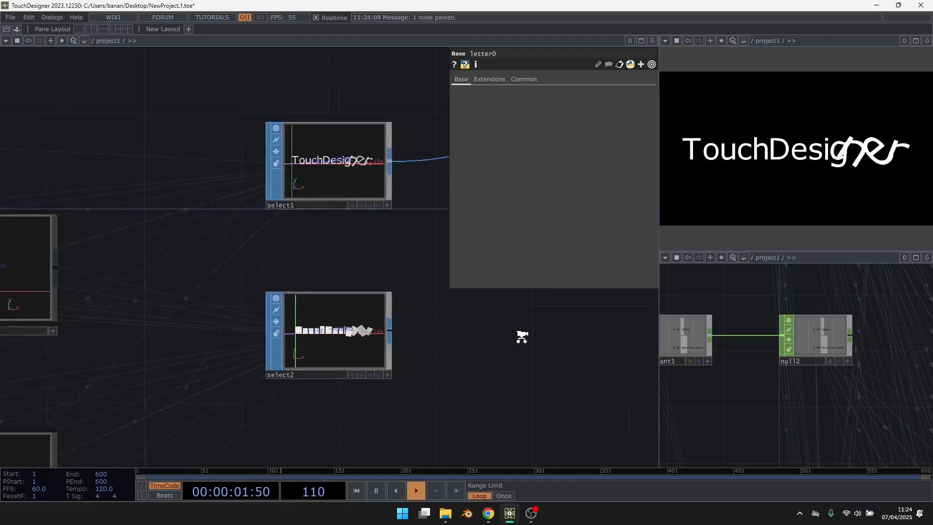
# Step: Inside letter0, insert an Extrude SOP on the wire between rectangle1 and the transform that follows it
pyautogui.scroll(8, 223, 272)
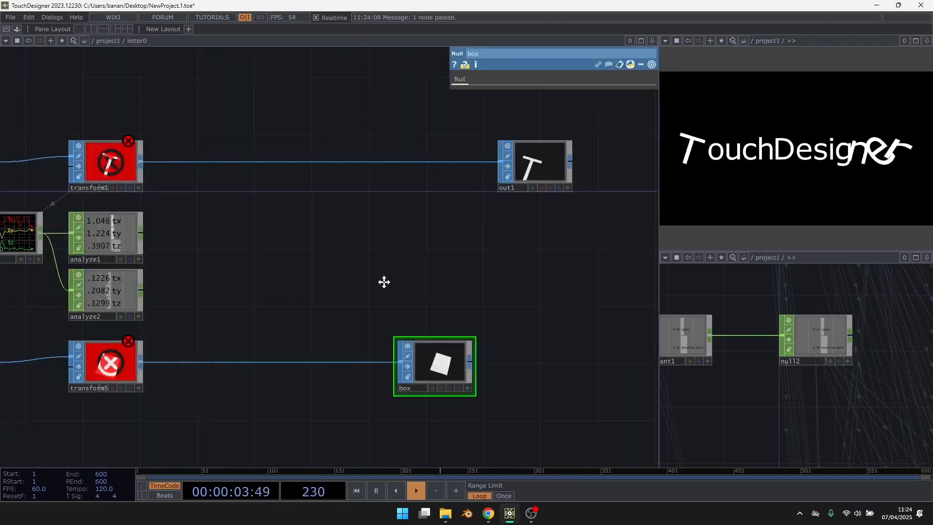
pyautogui.moveTo(383, 282); pyautogui.dragTo(627, 205)
pyautogui.moveTo(284, 337); pyautogui.dragTo(421, 358)
pyautogui.moveTo(466, 329); pyautogui.dragTo(305, 331)
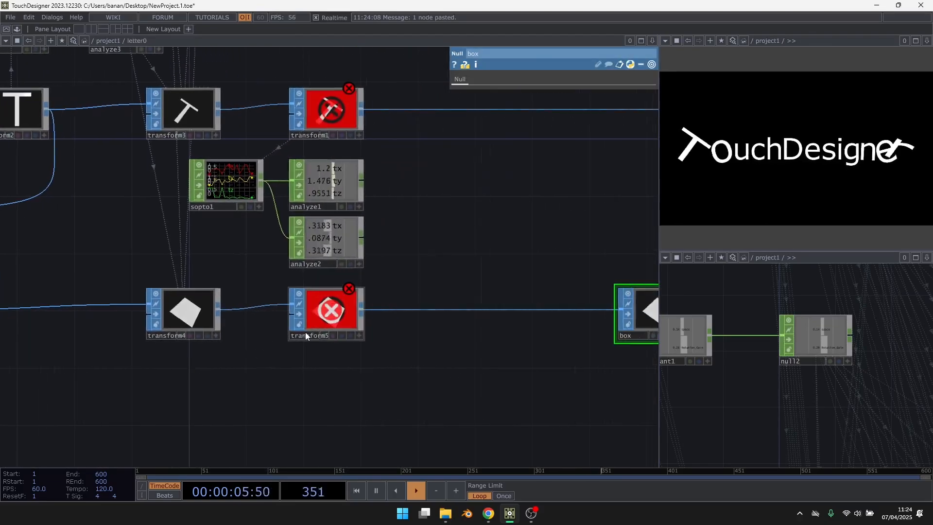
pyautogui.moveTo(404, 372); pyautogui.dragTo(616, 373)
pyautogui.scroll(5, 70, 321)
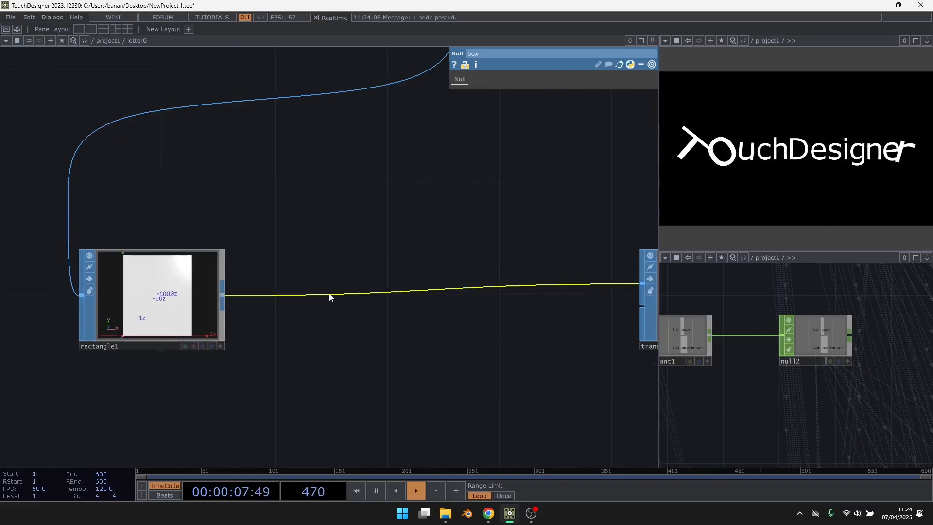
pyautogui.rightClick(330, 295)
pyautogui.click(345, 284)
pyautogui.write('ex')
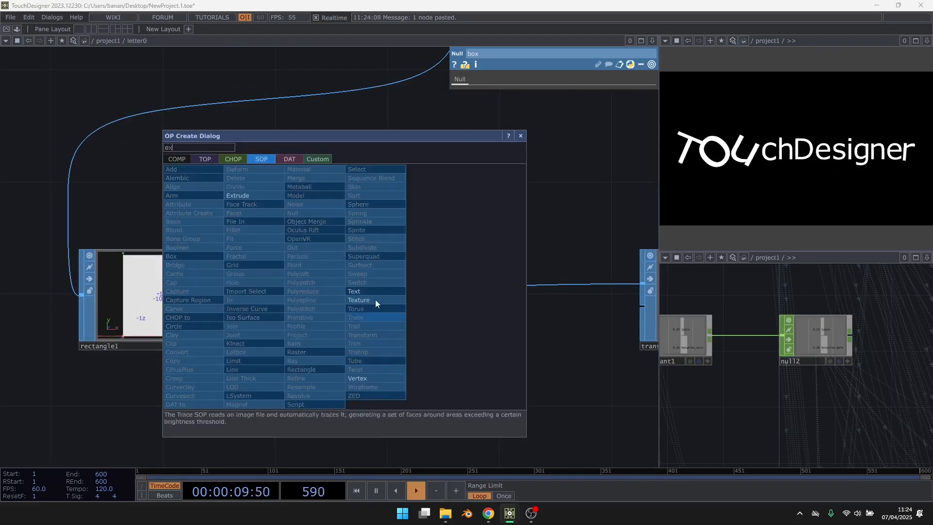
pyautogui.click(242, 194)
pyautogui.click(330, 298)
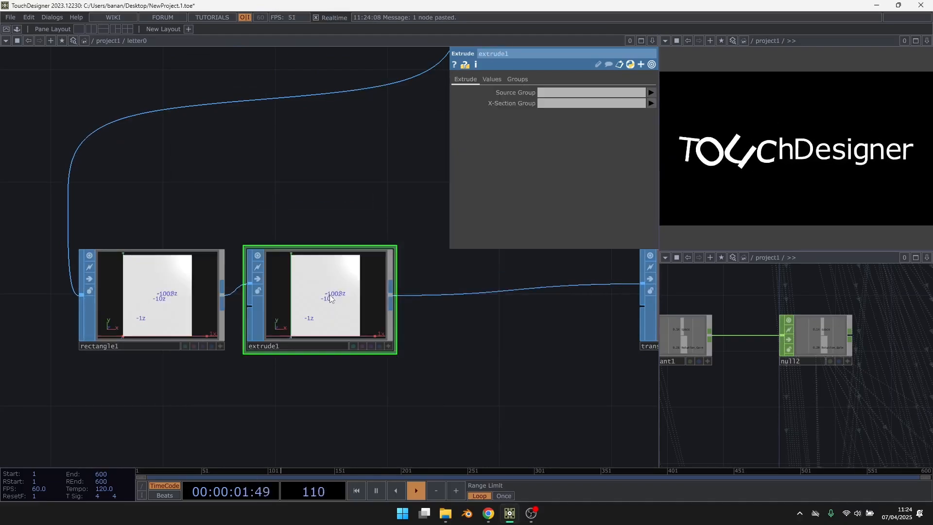
# Step: Inspect extrude1's box from an angle in its viewer and turn on Remove Shared Sides in its values
pyautogui.scroll(3, 319, 311)
pyautogui.click(418, 361)
pyautogui.moveTo(385, 296); pyautogui.dragTo(356, 301)
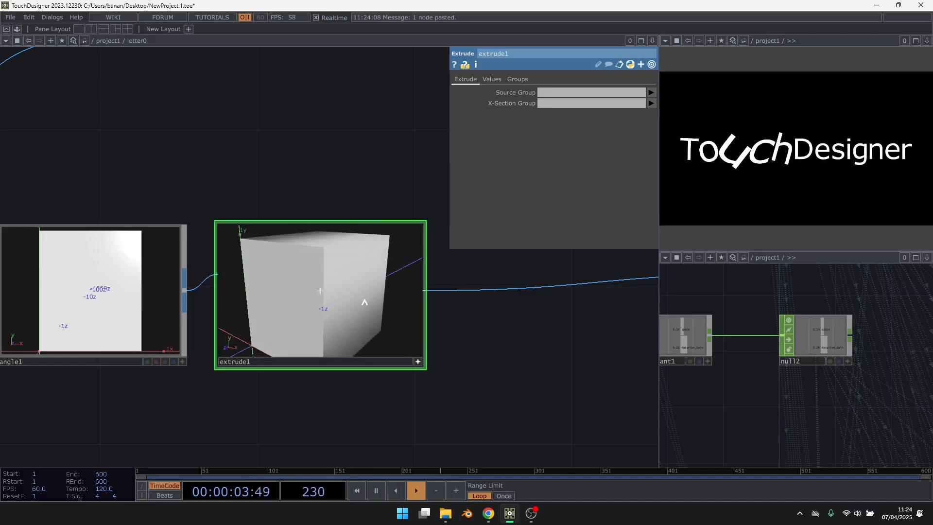
pyautogui.click(418, 361)
pyautogui.scroll(-3, 161, 315)
pyautogui.moveTo(302, 340); pyautogui.dragTo(301, 264, button='middle')
pyautogui.click(492, 79)
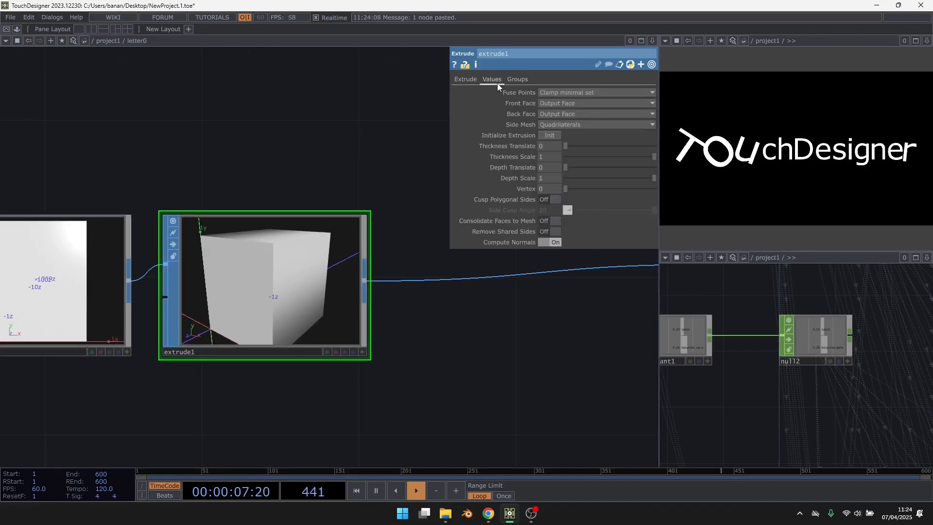
pyautogui.click(543, 231)
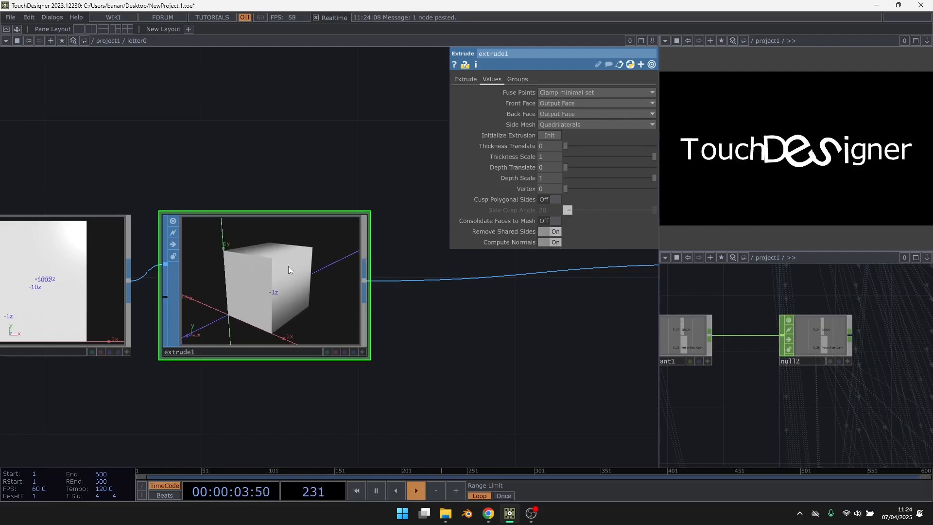
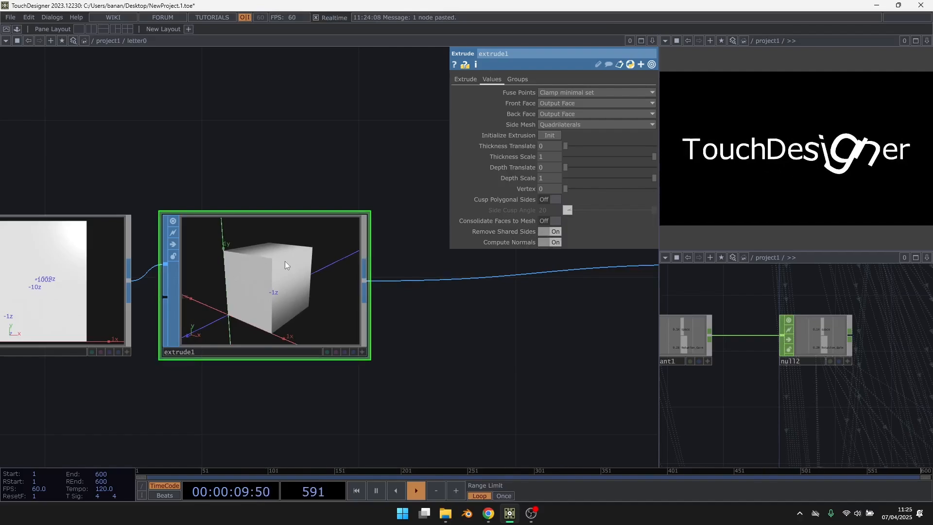
# Step: Return to project1, recreate all letter operators with replicator1, and check the extruded boxes in select2's viewer
pyautogui.press('u')
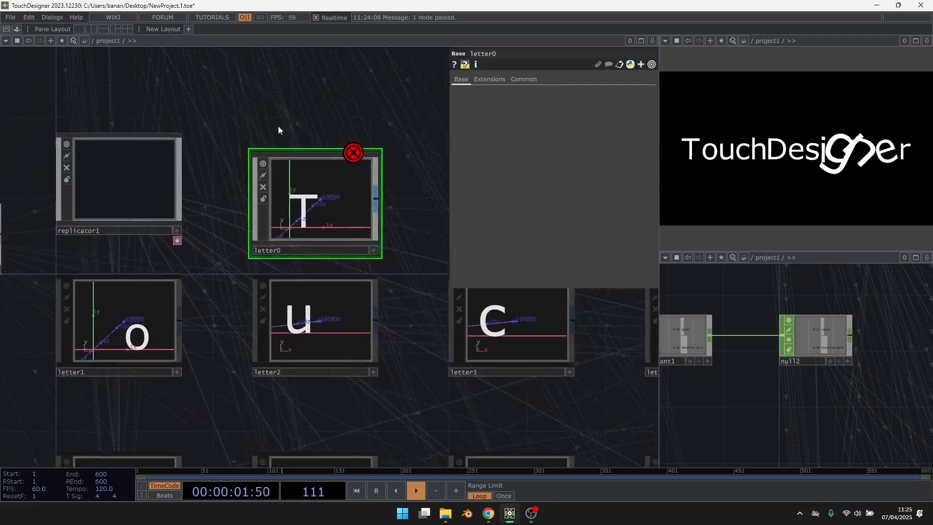
pyautogui.click(152, 164)
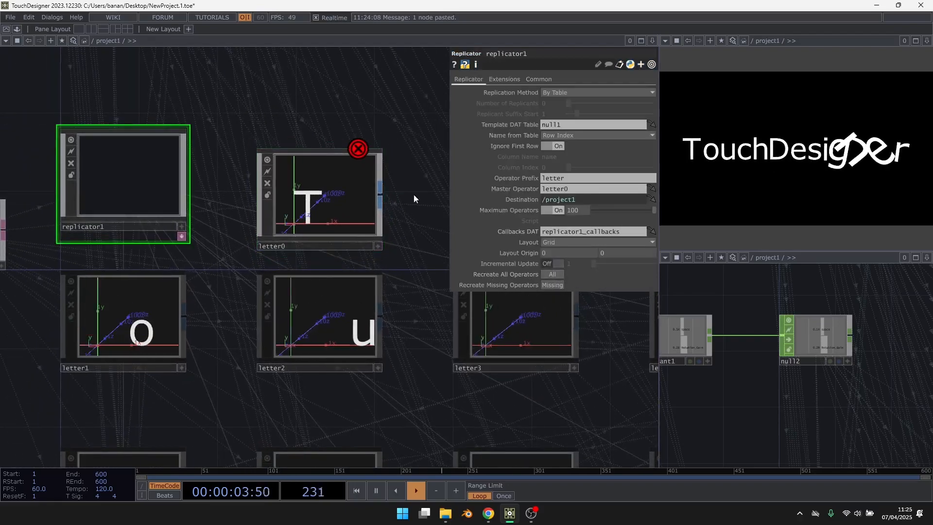
pyautogui.scroll(-5, 216, 232)
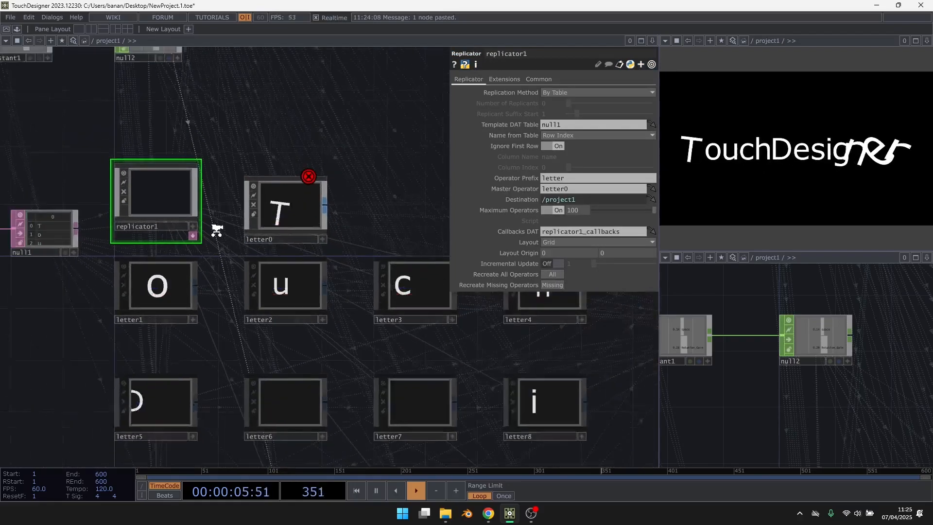
pyautogui.scroll(10, 371, 250)
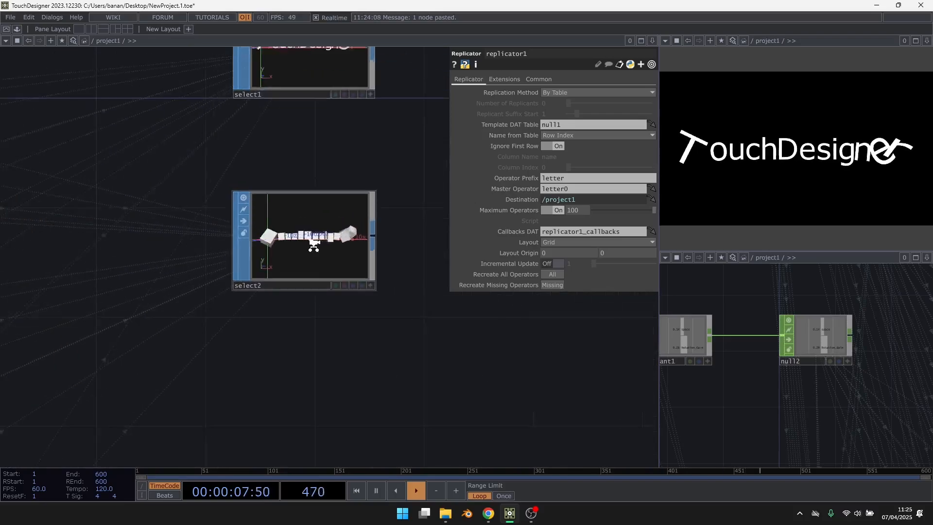
pyautogui.scroll(4, 260, 240)
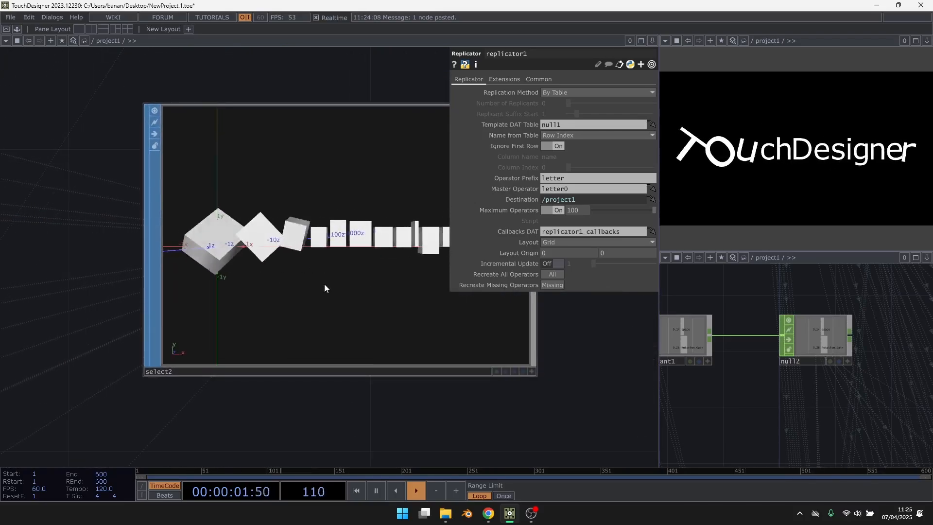
# Step: Add a Geometry COMP connected to the output of select2
pyautogui.click(270, 321)
pyautogui.scroll(-5, 269, 320)
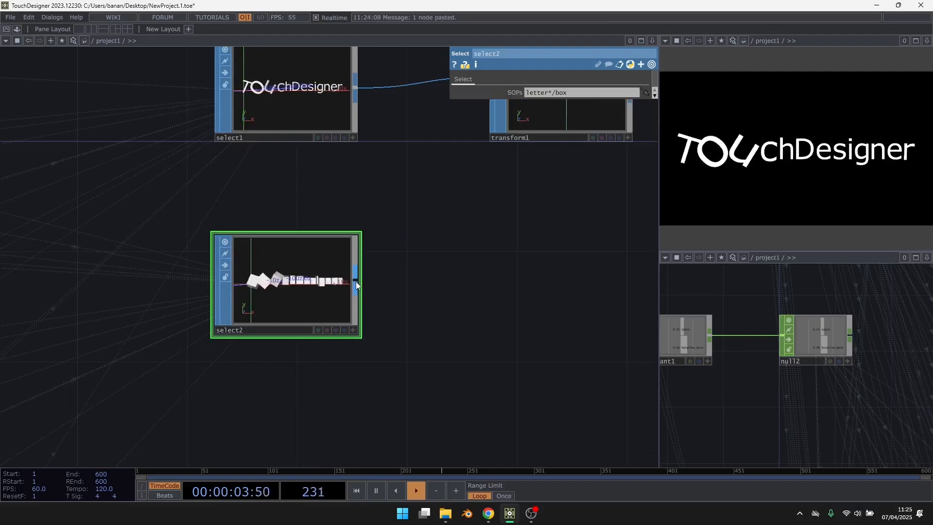
pyautogui.press('Tab')
pyautogui.write('ge')
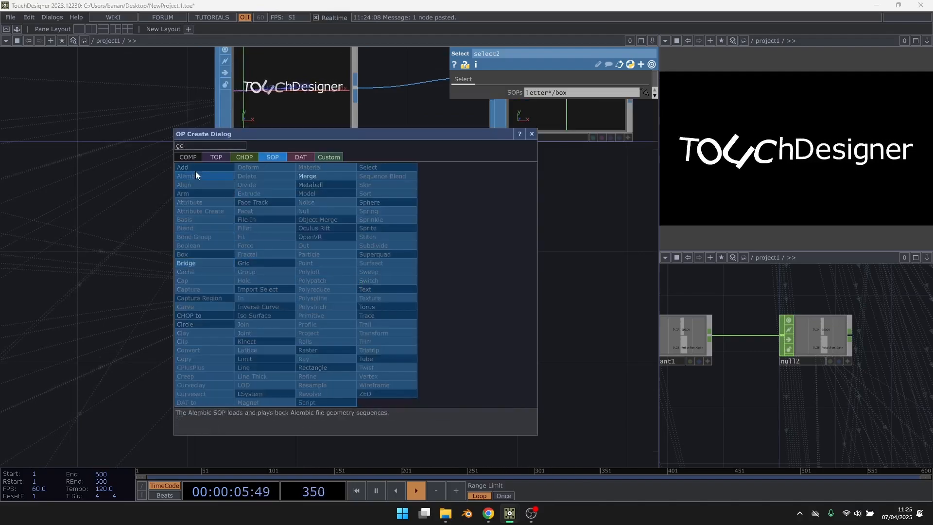
pyautogui.click(187, 158)
pyautogui.click(207, 237)
pyautogui.click(553, 263)
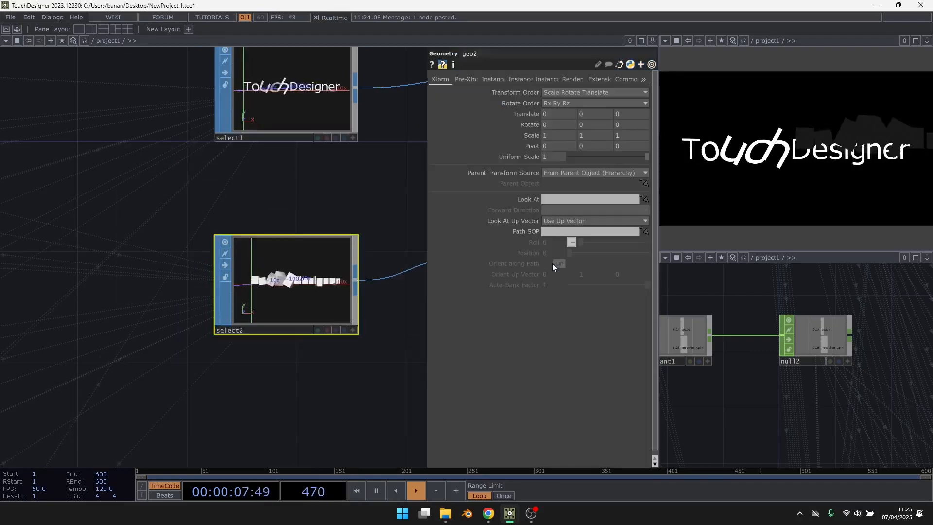
# Step: Check the constant2 material and geo2's boxes, and delete the geo2 component
pyautogui.moveTo(188, 378); pyautogui.dragTo(2, 361)
pyautogui.scroll(-3, 264, 286)
pyautogui.moveTo(333, 268); pyautogui.dragTo(250, 296)
pyautogui.click(353, 131)
pyautogui.scroll(5, 172, 309)
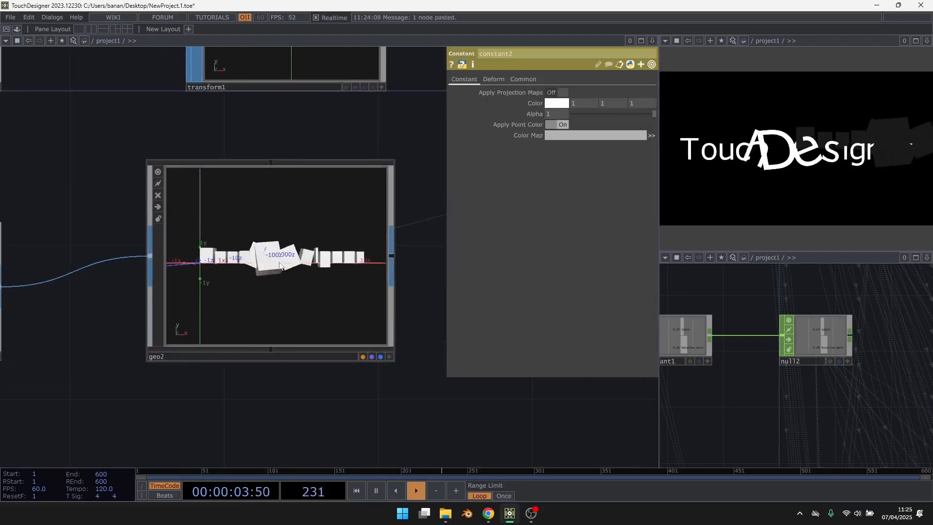
pyautogui.click(309, 268)
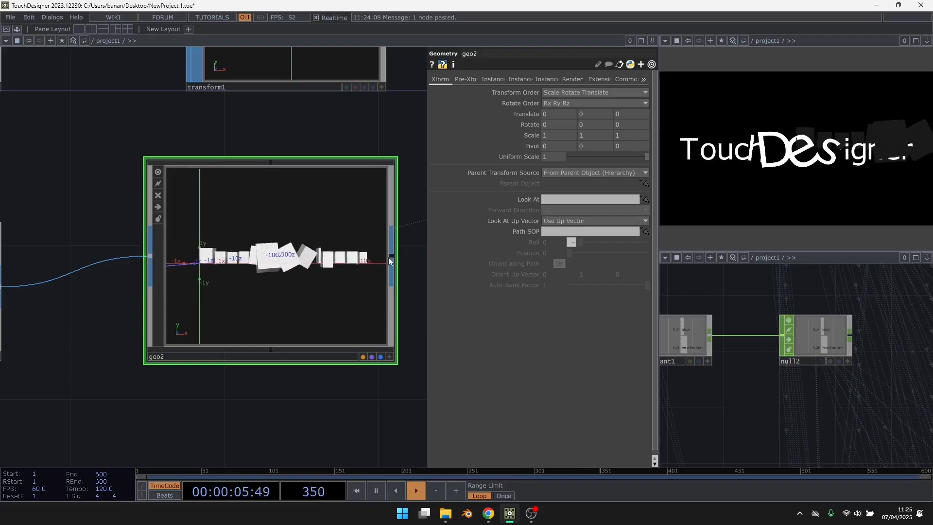
pyautogui.press('Delete')
pyautogui.scroll(-5, 351, 254)
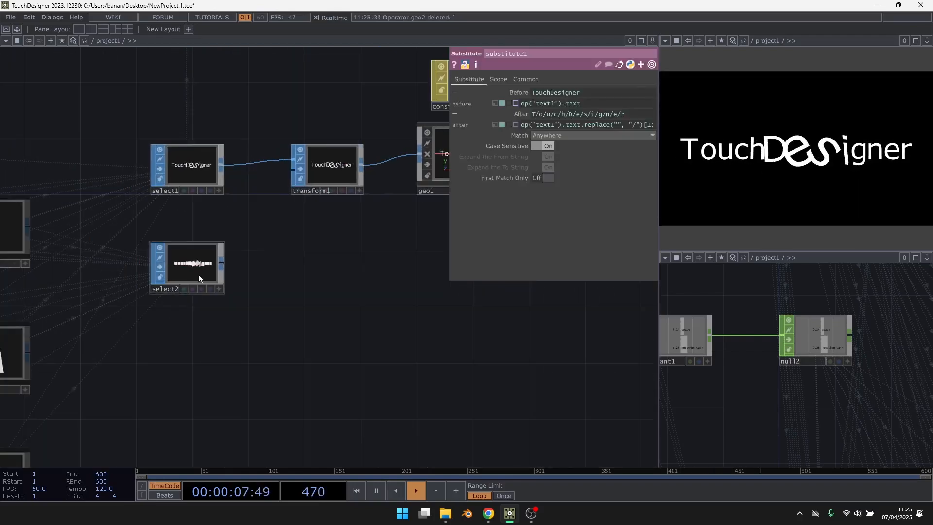
# Step: Delete the select2 SOP that collects the letter boxes
pyautogui.click(198, 274)
pyautogui.moveTo(344, 298); pyautogui.dragTo(387, 285)
pyautogui.scroll(-3, 446, 267)
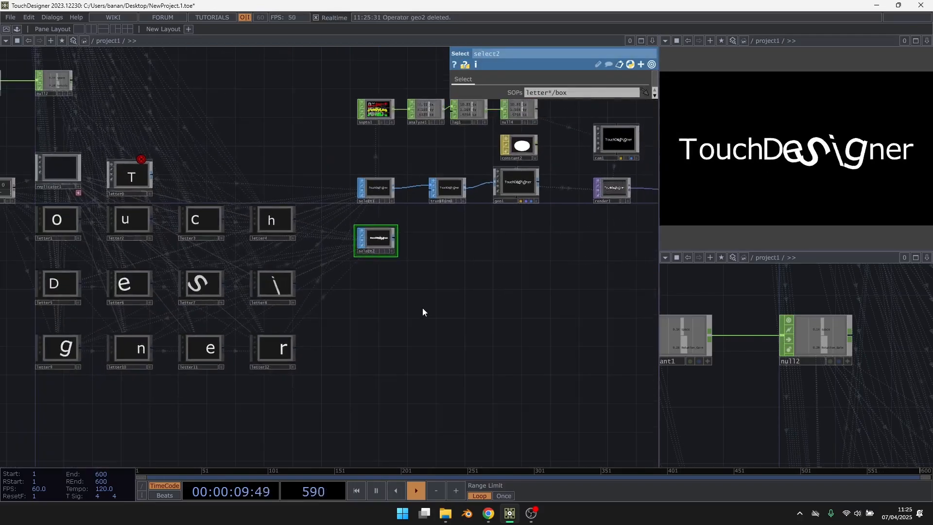
pyautogui.moveTo(422, 313); pyautogui.dragTo(540, 205)
pyautogui.press('Delete')
pyautogui.moveTo(468, 292); pyautogui.dragTo(515, 351)
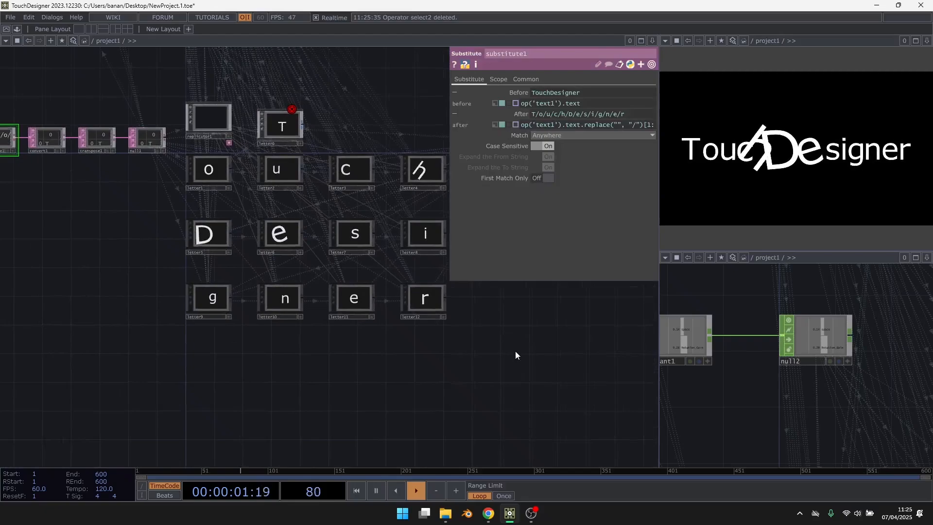
# Step: Duplicate replicator1 and place the copy below the grid of letter components
pyautogui.click(223, 138)
pyautogui.hotkey('ctrl', 'c')
pyautogui.hotkey('ctrl', 'v')
pyautogui.moveTo(209, 214); pyautogui.dragTo(208, 419)
pyautogui.moveTo(318, 363); pyautogui.dragTo(322, 292)
pyautogui.scroll(3, 301, 349)
# Step: Add a Base COMP beside replicator2 and name it box0
pyautogui.press('Tab')
pyautogui.write('bas')
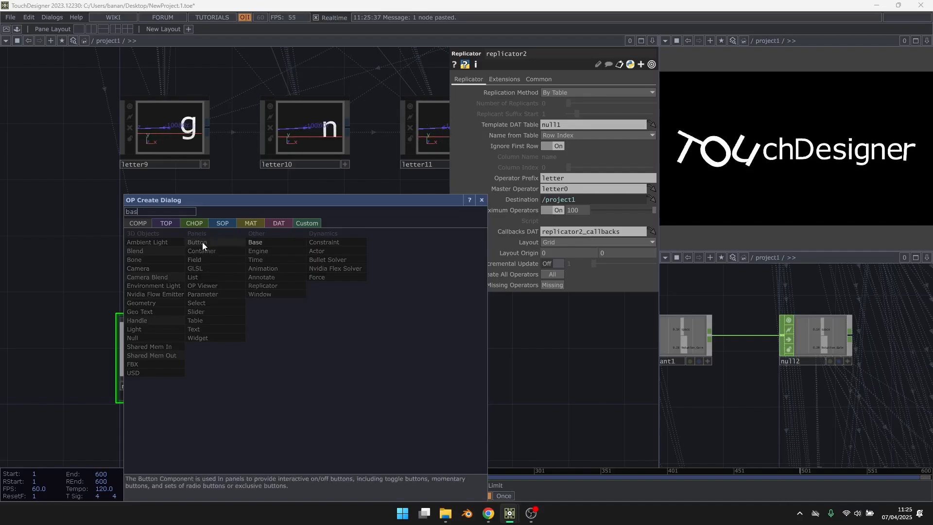
pyautogui.click(254, 242)
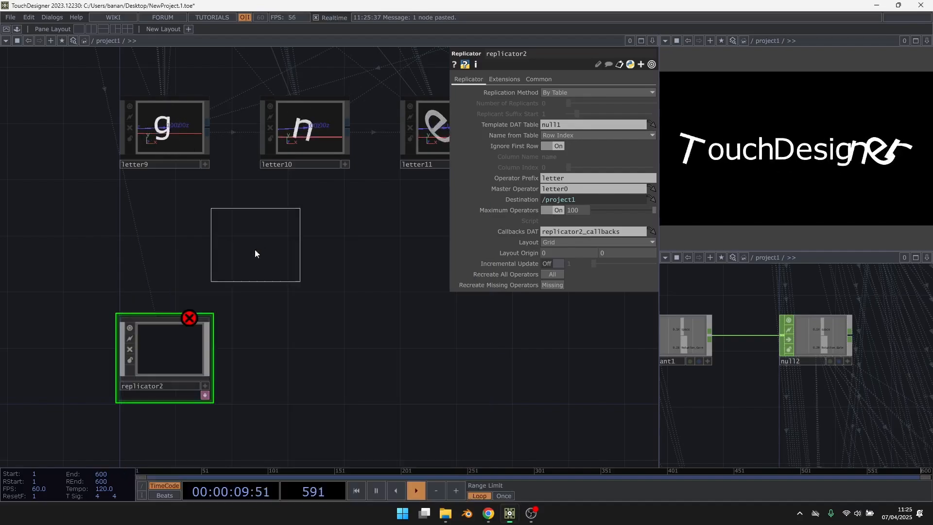
pyautogui.click(300, 365)
pyautogui.scroll(3, 329, 313)
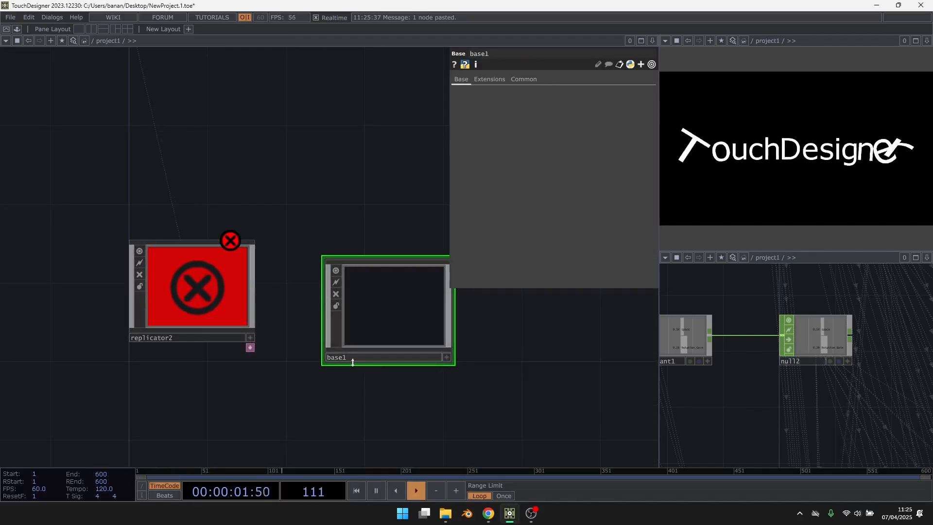
pyautogui.click(342, 356)
pyautogui.write('box')
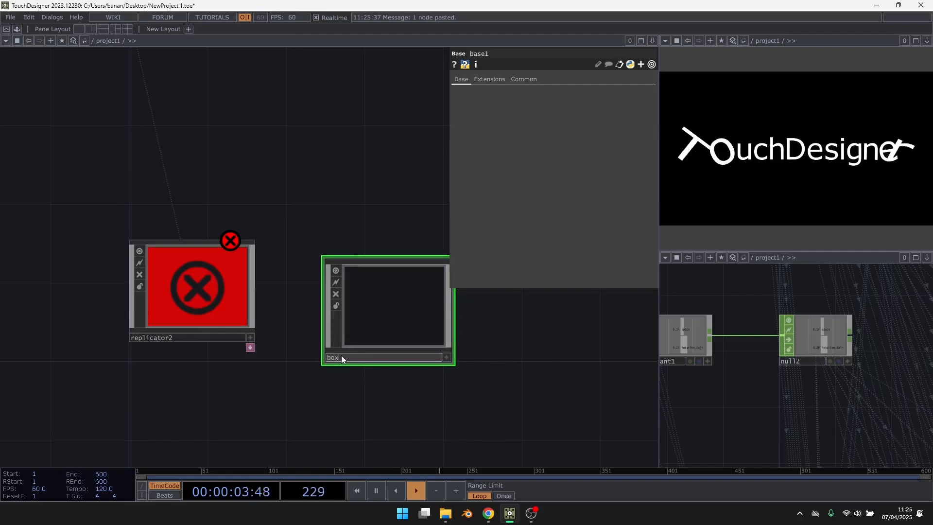
pyautogui.write('0')
pyautogui.press('Return')
# Step: Set replicator2's Master Operator to box0 and its Operator Prefix to box
pyautogui.click(226, 291)
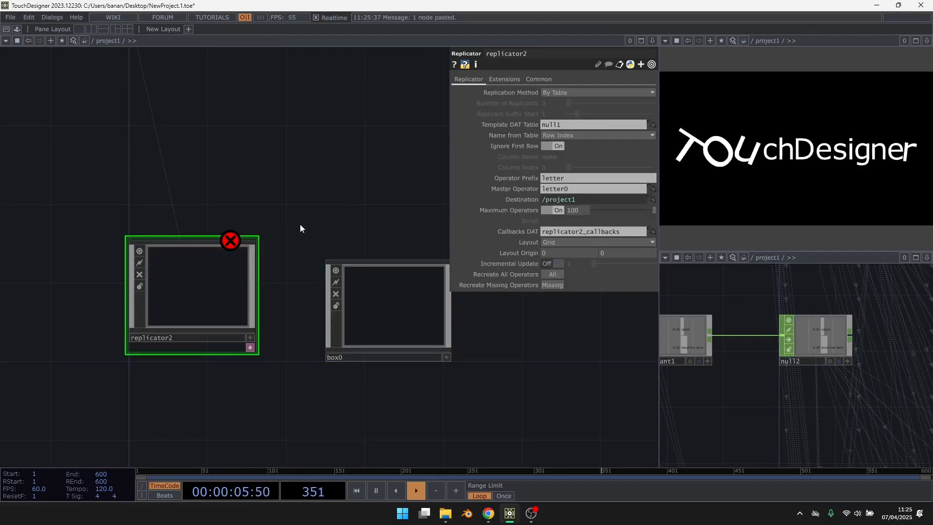
pyautogui.moveTo(384, 297); pyautogui.dragTo(578, 188)
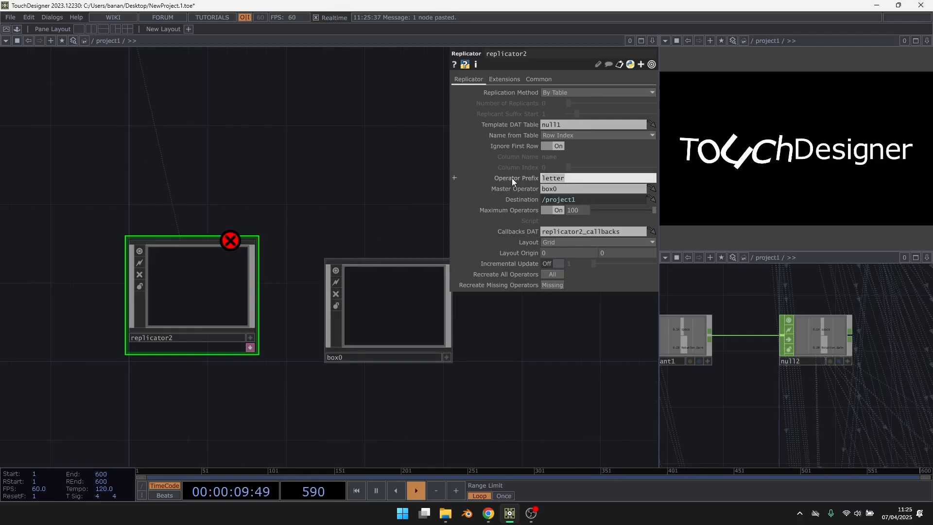
pyautogui.write('box')
pyautogui.press('Return')
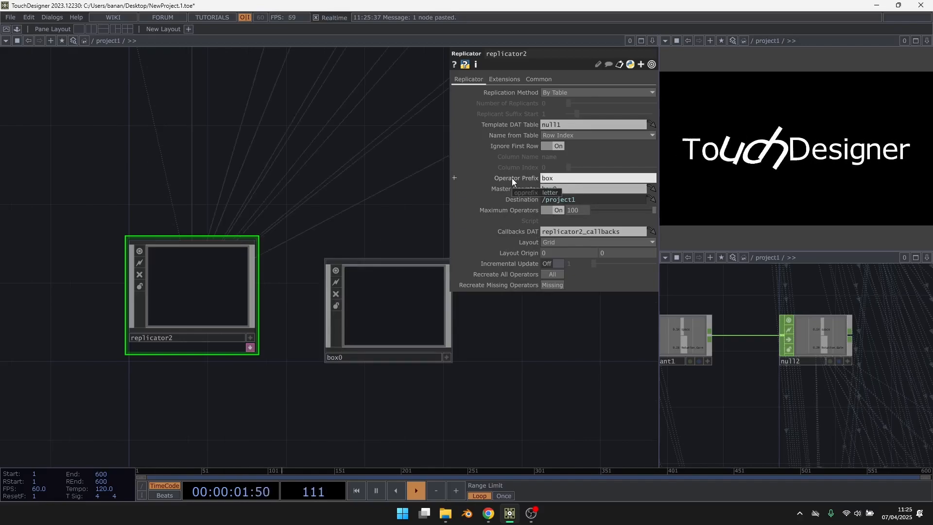
# Step: Set replicator2's vertical Layout Origin to -1100 so the box replicants sit below it
pyautogui.scroll(-6, 377, 192)
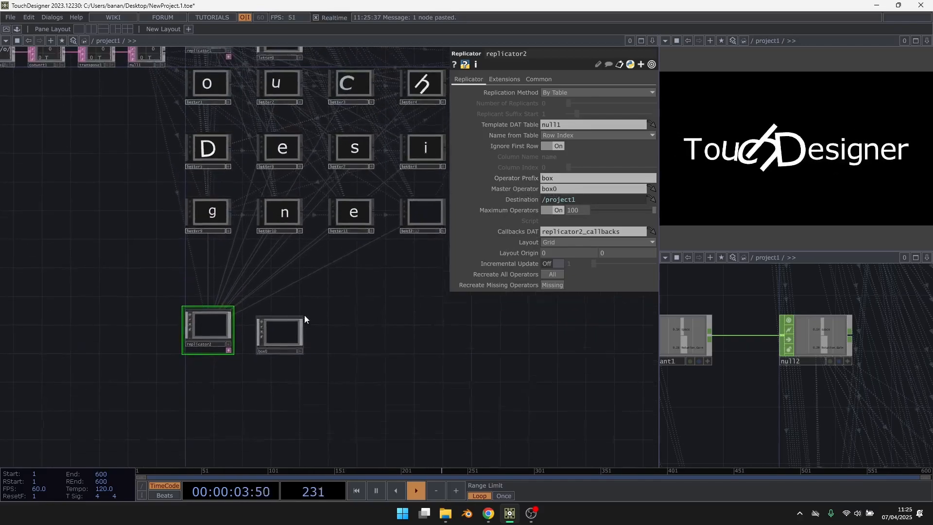
pyautogui.moveTo(338, 349); pyautogui.dragTo(315, 327)
pyautogui.moveTo(615, 252)
pyautogui.mouseDown(button='middle')
pyautogui.moveTo(612, 238)
pyautogui.moveTo(603, 247)
pyautogui.mouseUp(button='middle')
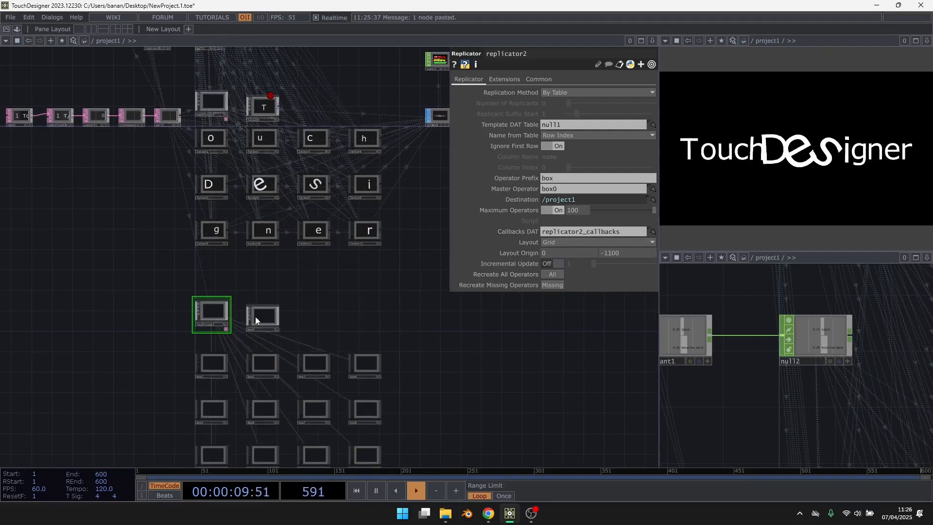
pyautogui.scroll(2, 219, 329)
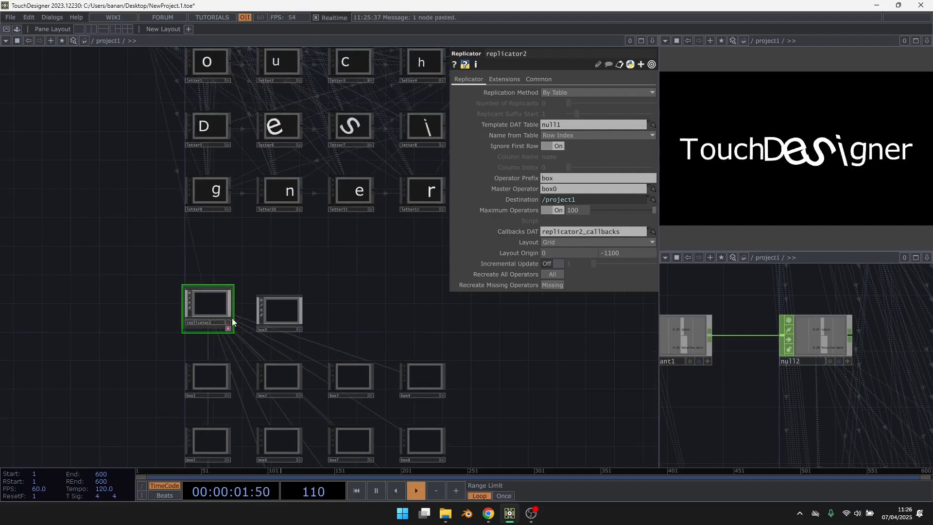
pyautogui.scroll(2, 232, 318)
# Step: Look inside the box0 component and return to project1 to view the replicated box grid
pyautogui.click(306, 313)
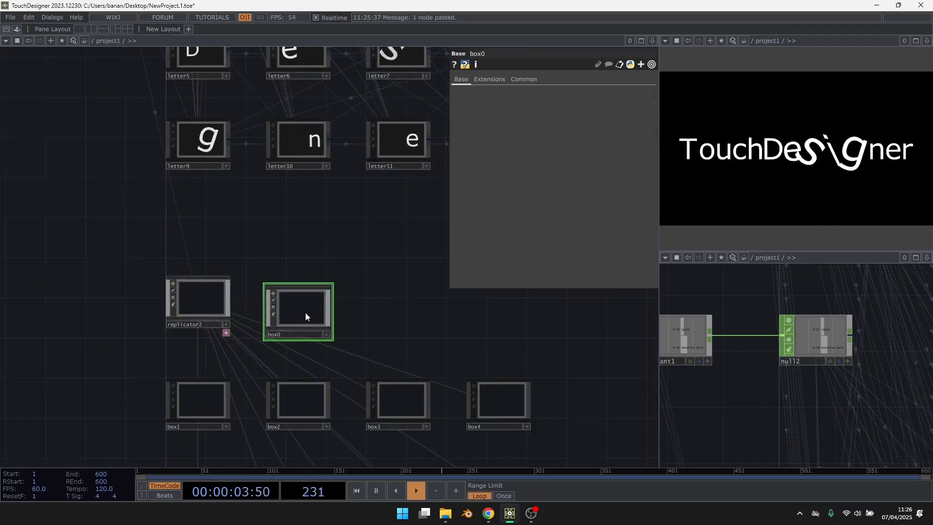
pyautogui.doubleClick(306, 313)
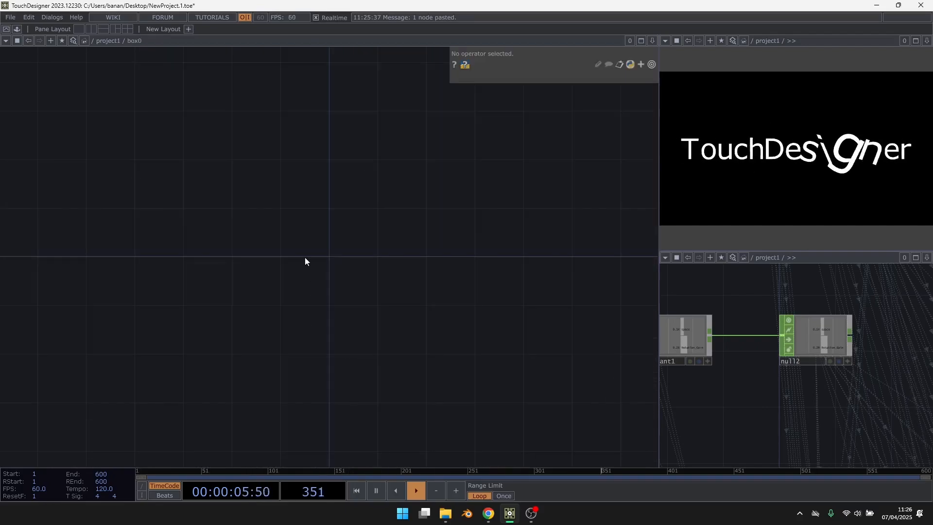
pyautogui.press('u')
pyautogui.moveTo(276, 199); pyautogui.dragTo(260, 170)
pyautogui.scroll(-3, 261, 171)
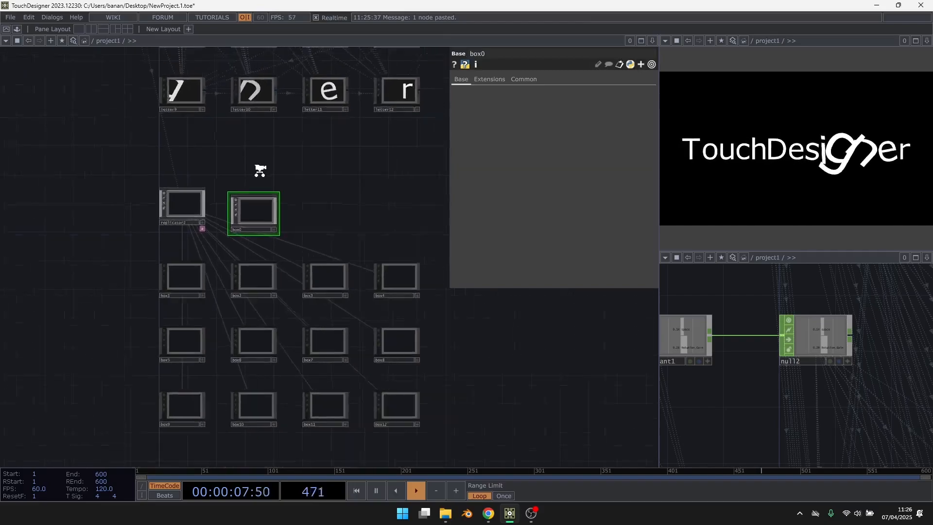
# Step: Delete the box replicants below replicator2 along with the box0 Base COMP
pyautogui.moveTo(427, 381); pyautogui.dragTo(181, 249, button='right')
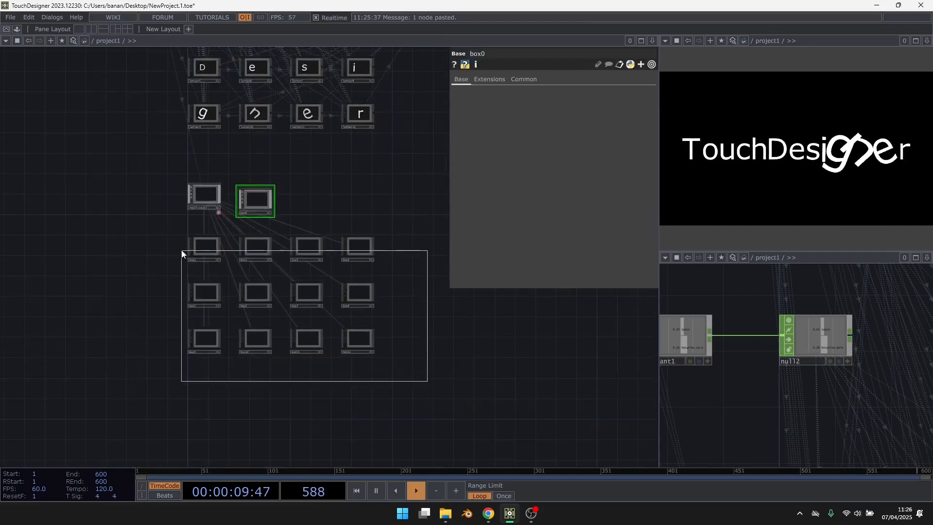
pyautogui.press('Delete')
pyautogui.click(254, 194)
pyautogui.press('Delete')
pyautogui.scroll(2, 252, 181)
pyautogui.scroll(2, 285, 239)
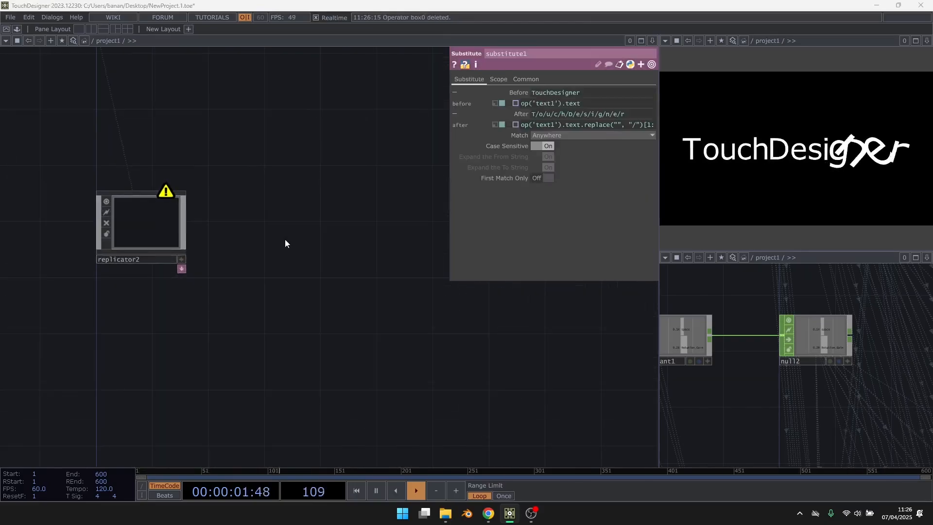
pyautogui.press('Tab')
pyautogui.write('ge')
pyautogui.click(127, 194)
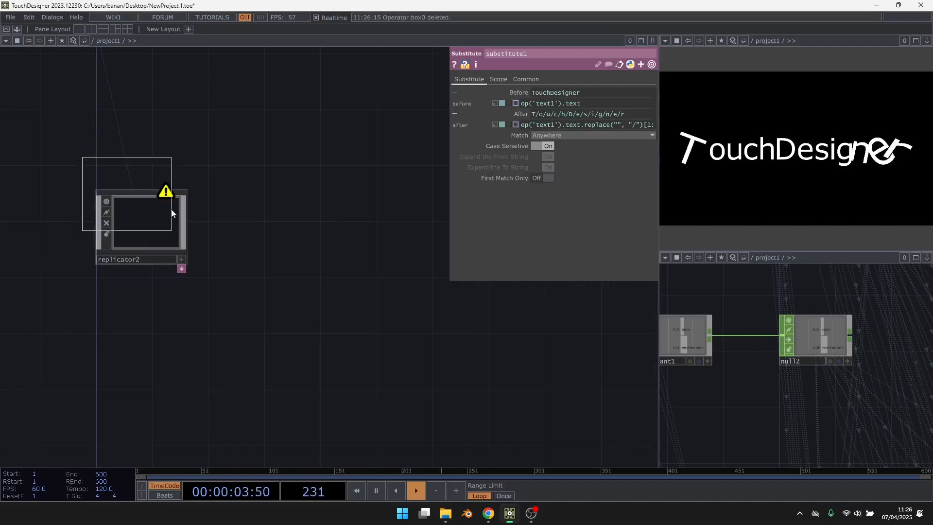
pyautogui.click(282, 235)
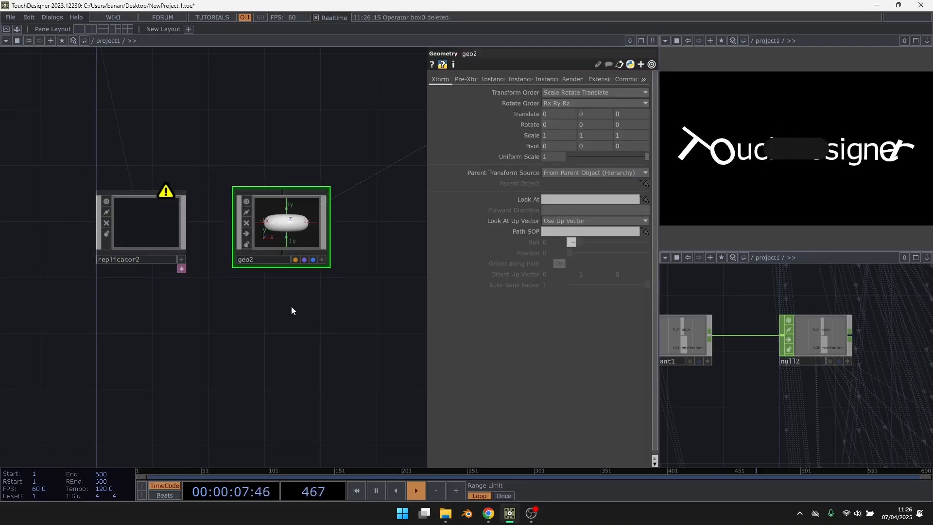
pyautogui.press('Delete')
pyautogui.moveTo(276, 270); pyautogui.dragTo(290, 297)
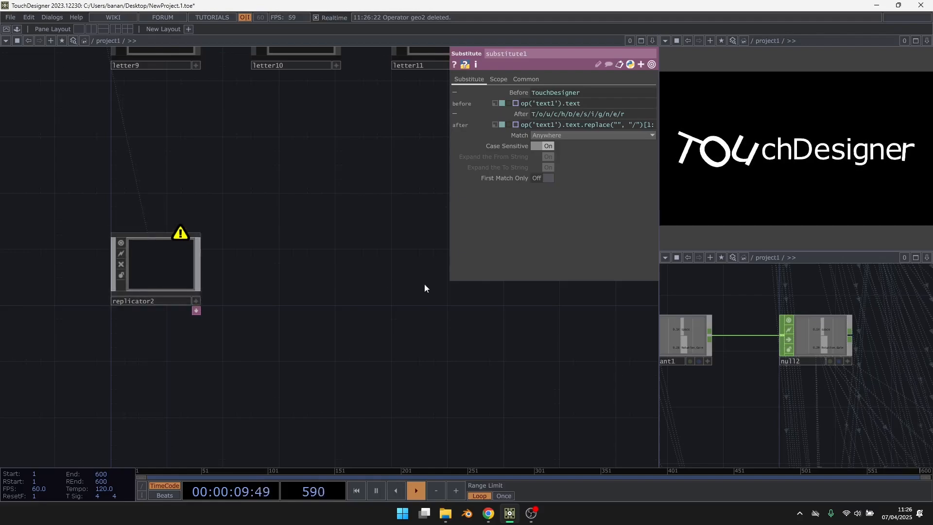
# Step: Place an Add SOP beside replicator2 in project1
pyautogui.press('Tab')
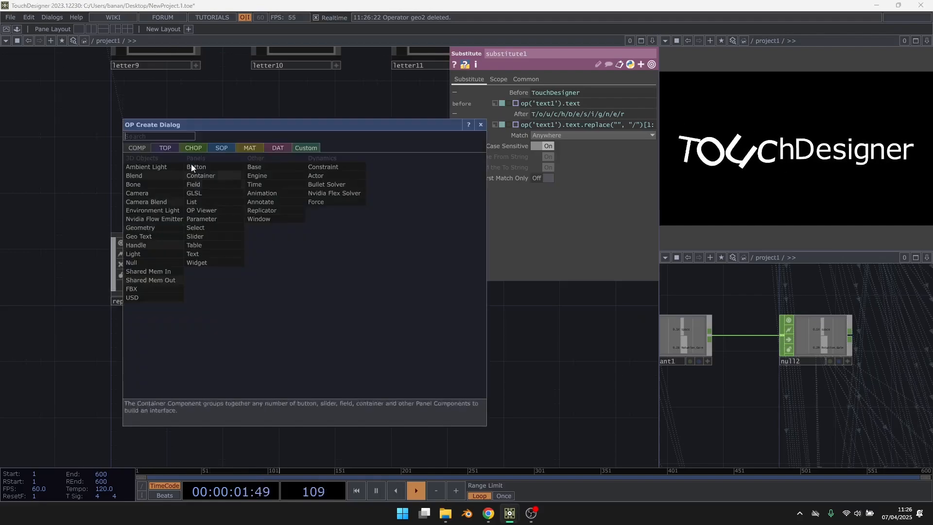
pyautogui.click(220, 147)
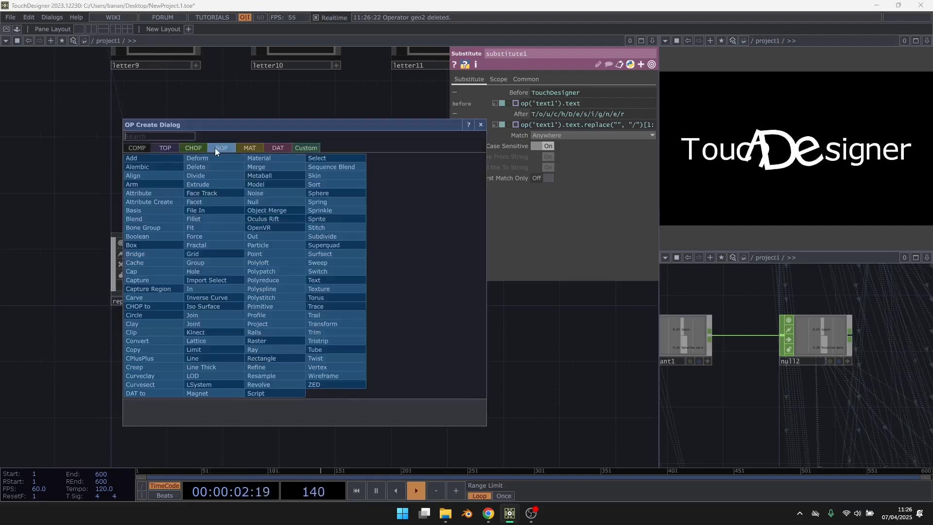
pyautogui.click(147, 158)
pyautogui.click(293, 278)
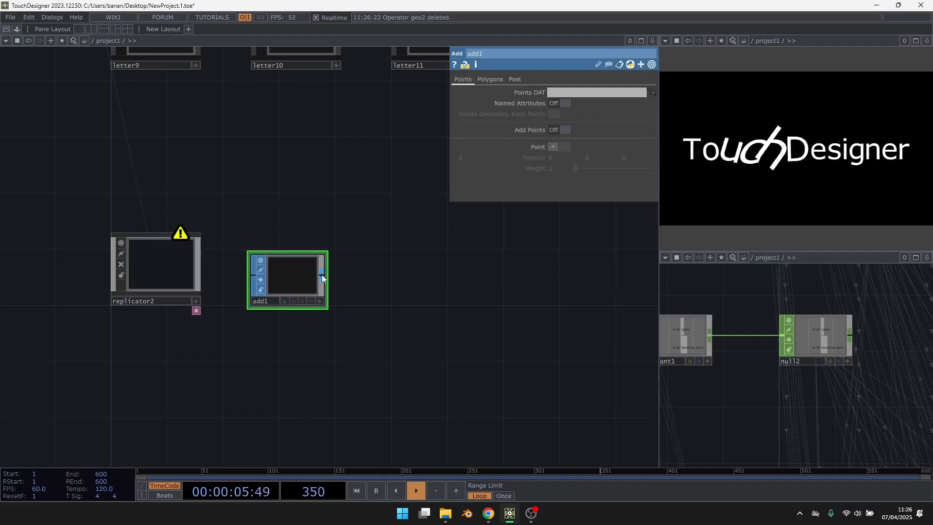
# Step: Create a Geometry COMP fed by the add1 SOP
pyautogui.press('Tab')
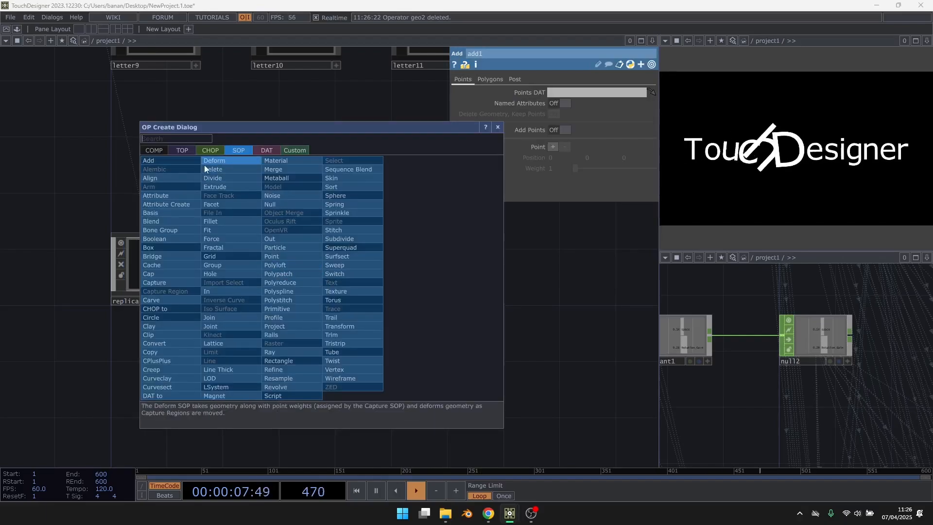
pyautogui.click(152, 152)
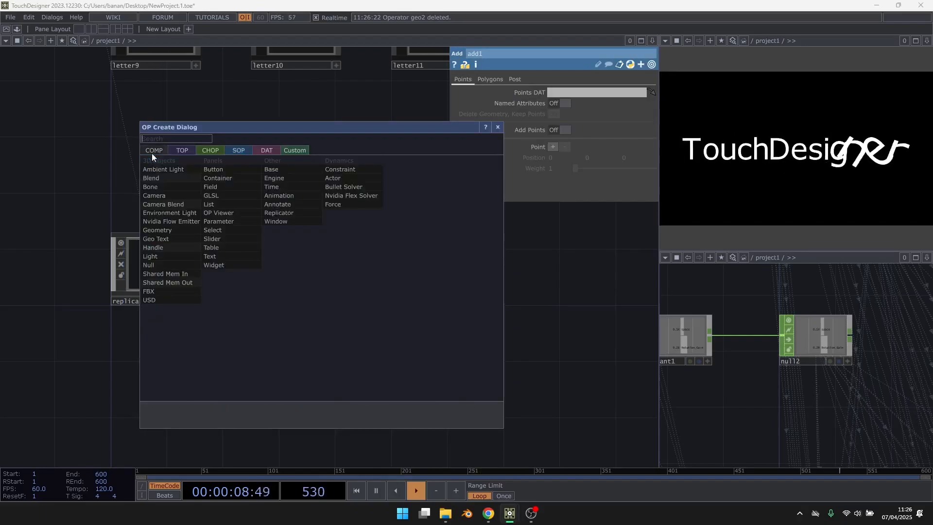
pyautogui.click(164, 231)
pyautogui.click(432, 266)
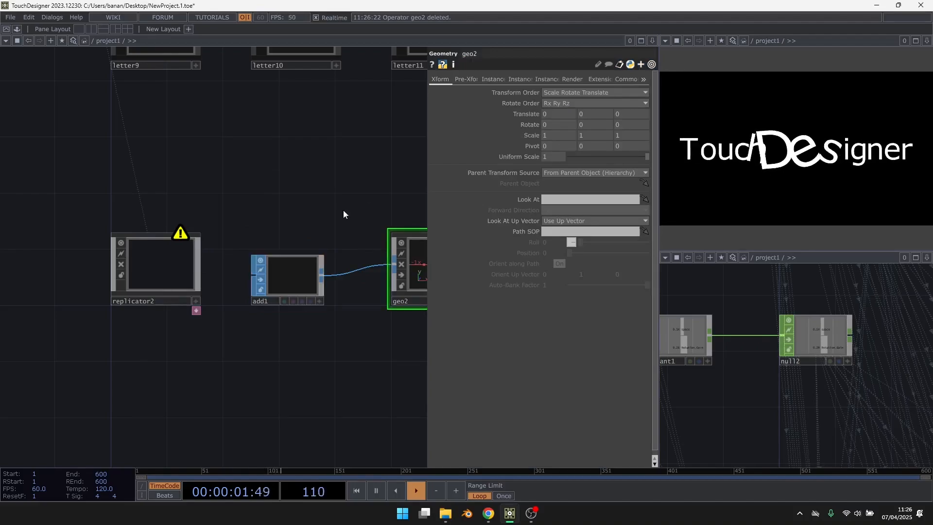
# Step: Delete the add1 SOP and move geo2 next to replicator2
pyautogui.moveTo(344, 209); pyautogui.dragTo(263, 212)
pyautogui.moveTo(252, 353); pyautogui.dragTo(252, 353)
pyautogui.press('Delete')
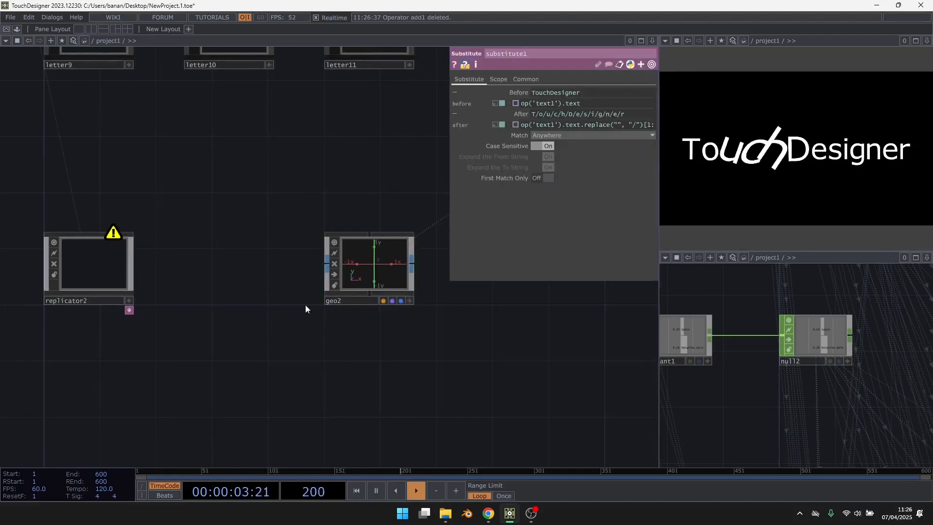
pyautogui.click(380, 270)
pyautogui.moveTo(374, 272); pyautogui.dragTo(215, 277)
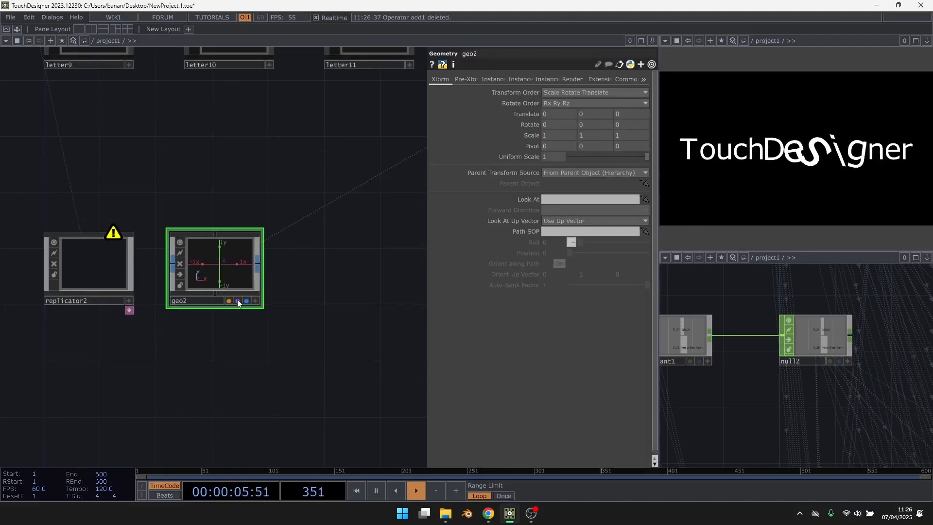
# Step: Rename geo2 to box0 and inspect replicator2's settings and its box replicants
pyautogui.moveTo(209, 326); pyautogui.dragTo(284, 369)
pyautogui.scroll(-5, 284, 368)
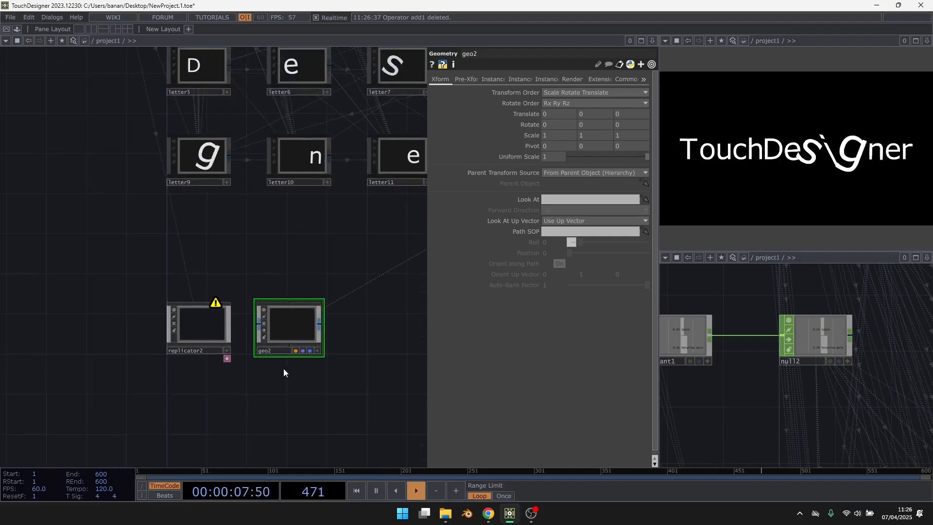
pyautogui.scroll(5, 278, 338)
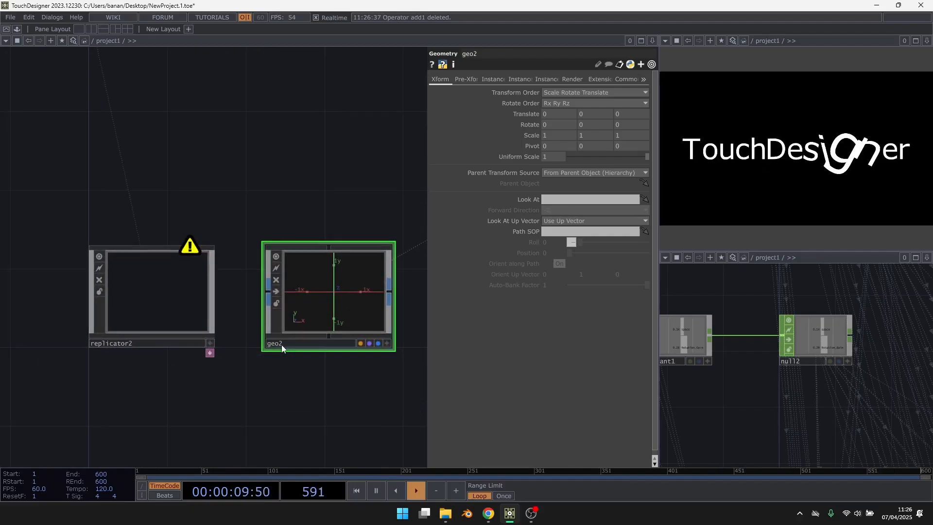
pyautogui.write('x0')
pyautogui.press('Return')
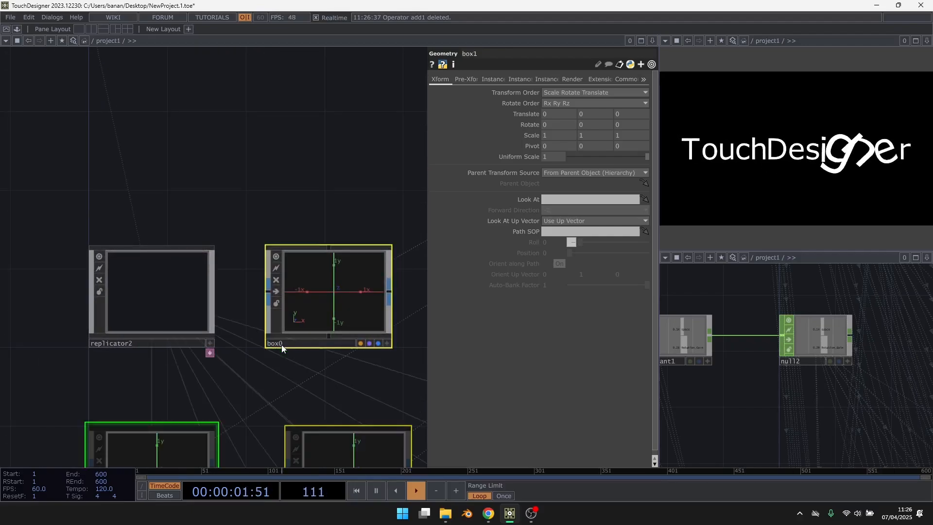
pyautogui.click(132, 288)
pyautogui.scroll(-4, 174, 197)
pyautogui.scroll(2, 209, 259)
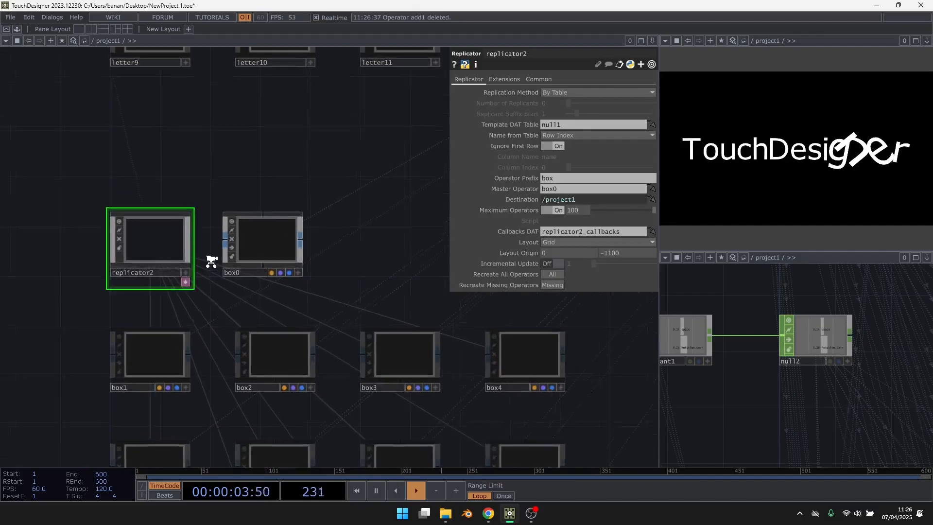
# Step: Enter box0, delete its in1 SOP and move out1 away to make room for new operators
pyautogui.doubleClick(328, 333)
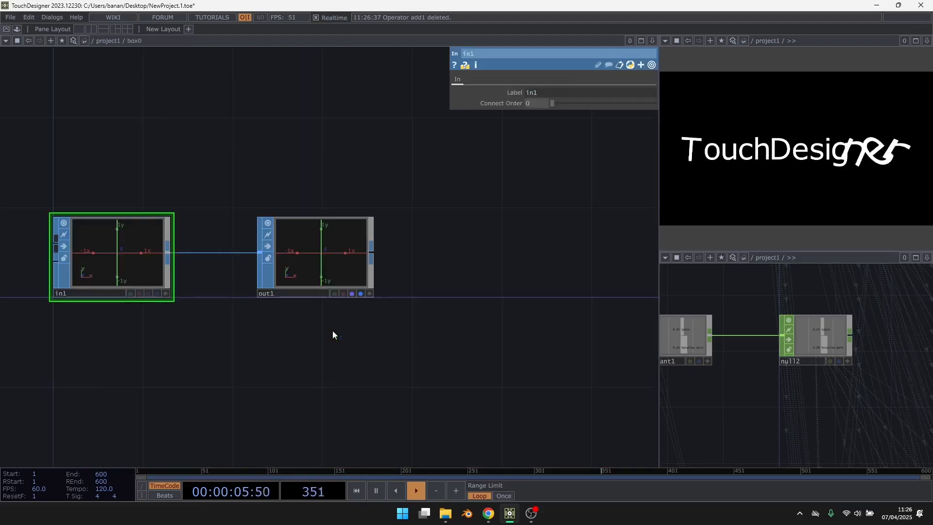
pyautogui.moveTo(160, 311); pyautogui.dragTo(302, 323)
pyautogui.moveTo(271, 343); pyautogui.dragTo(264, 361, button='middle')
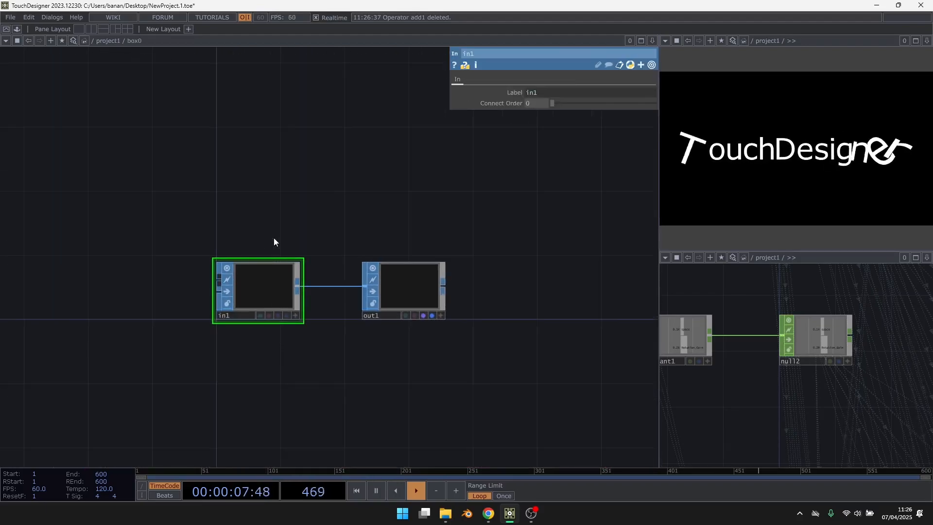
pyautogui.press('Delete')
pyautogui.scroll(-2, 274, 239)
pyautogui.moveTo(366, 267); pyautogui.dragTo(546, 264)
# Step: Add a Select SOP inside box0, well before out1
pyautogui.press('Tab')
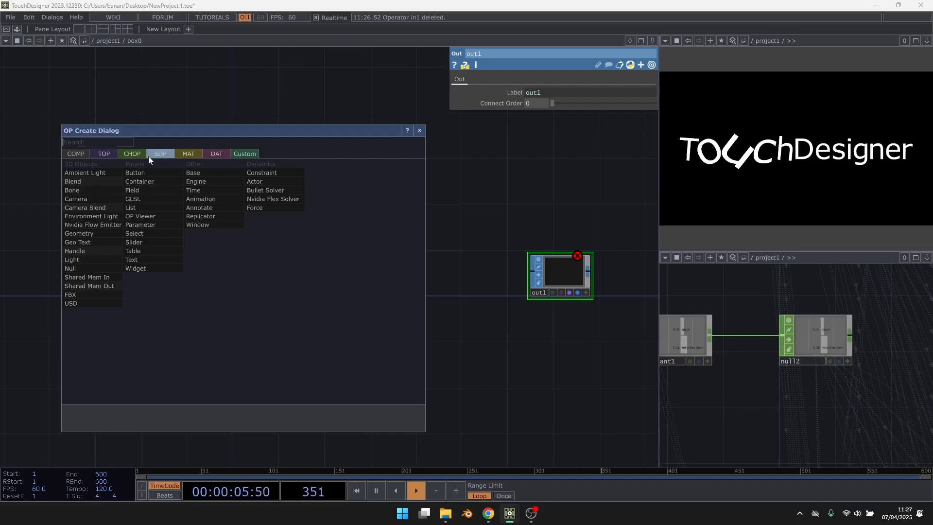
pyautogui.write('re')
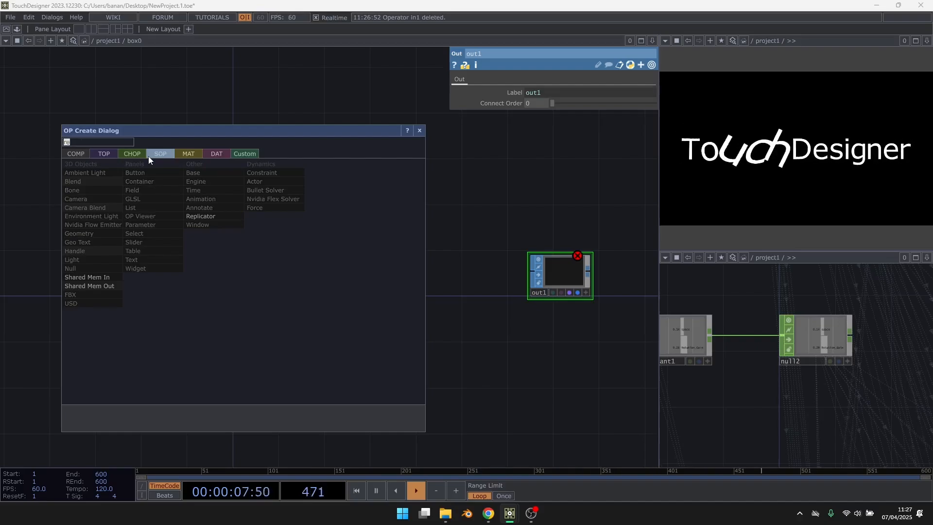
pyautogui.press('BackSpace')
pyautogui.press('BackSpace')
pyautogui.write('sele')
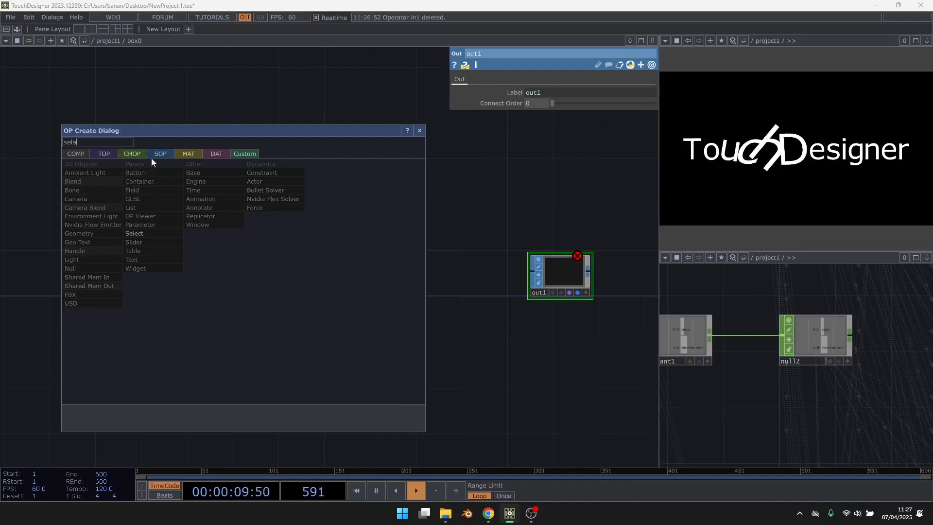
pyautogui.click(152, 154)
pyautogui.click(264, 166)
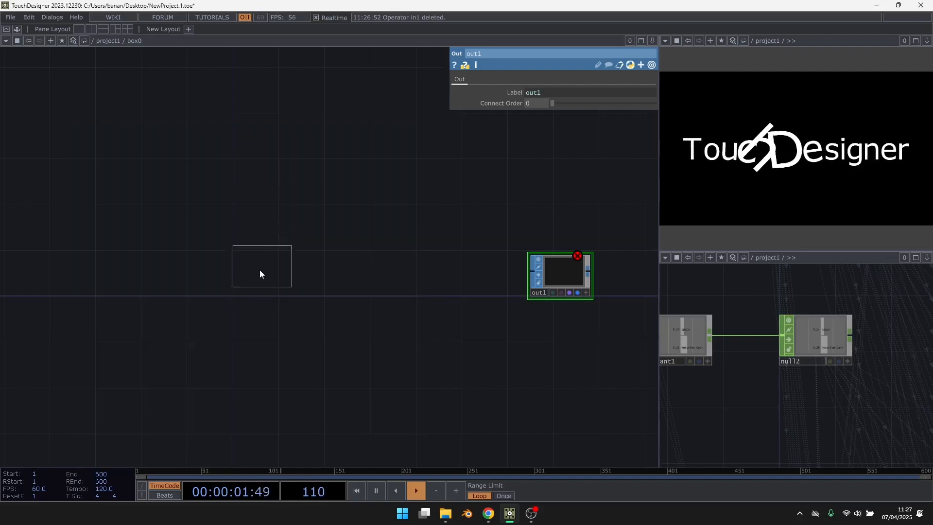
pyautogui.click(263, 276)
pyautogui.scroll(3, 264, 276)
# Step: Open letter0 in the second network view and reference its box SOP in select1's SOPs parameter
pyautogui.scroll(-8, 772, 409)
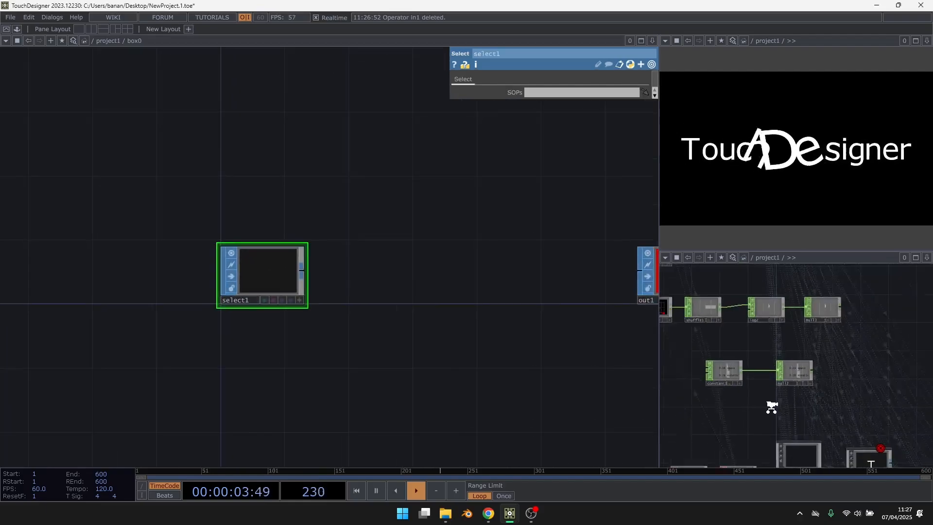
pyautogui.moveTo(839, 393); pyautogui.dragTo(773, 293)
pyautogui.scroll(3, 778, 342)
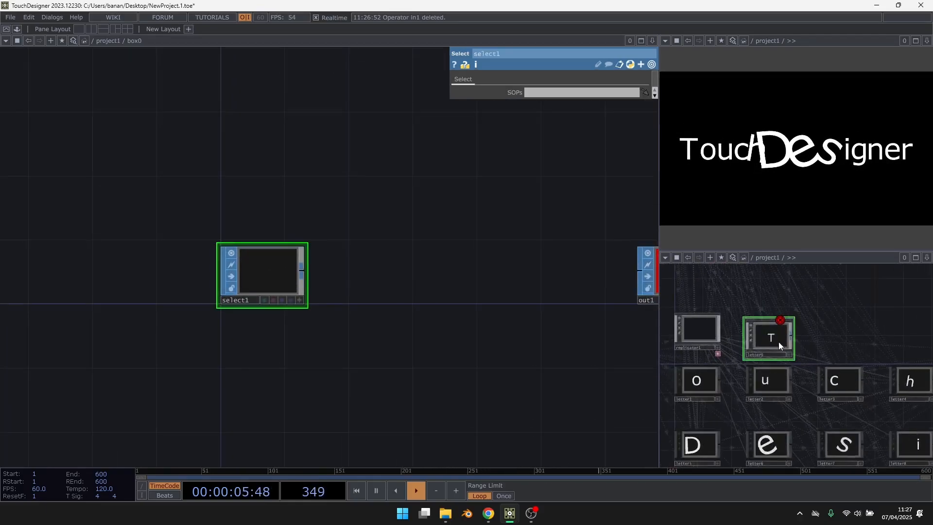
pyautogui.doubleClick(779, 342)
pyautogui.moveTo(787, 384); pyautogui.dragTo(691, 387)
pyautogui.moveTo(871, 385); pyautogui.dragTo(743, 405)
pyautogui.scroll(3, 710, 412)
pyautogui.moveTo(923, 399); pyautogui.dragTo(701, 401)
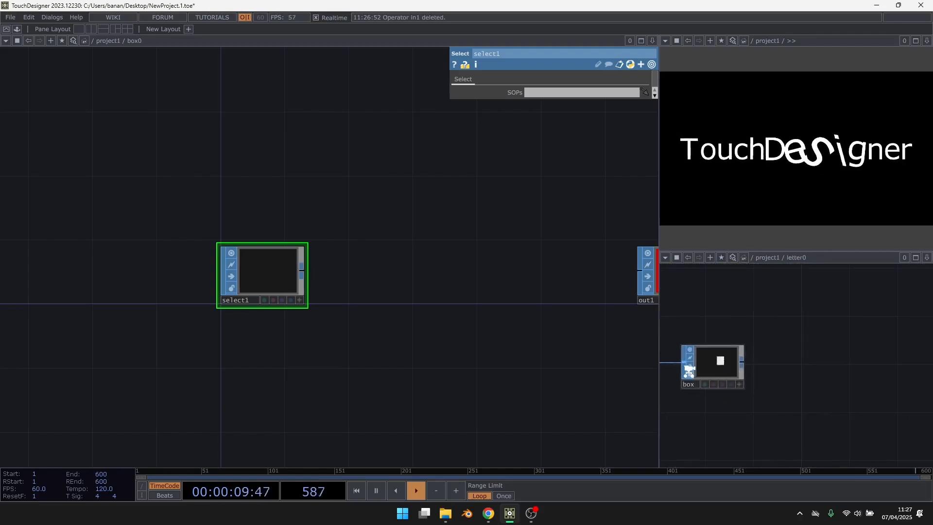
pyautogui.scroll(3, 688, 371)
pyautogui.moveTo(747, 374); pyautogui.dragTo(544, 90)
pyautogui.click(513, 90)
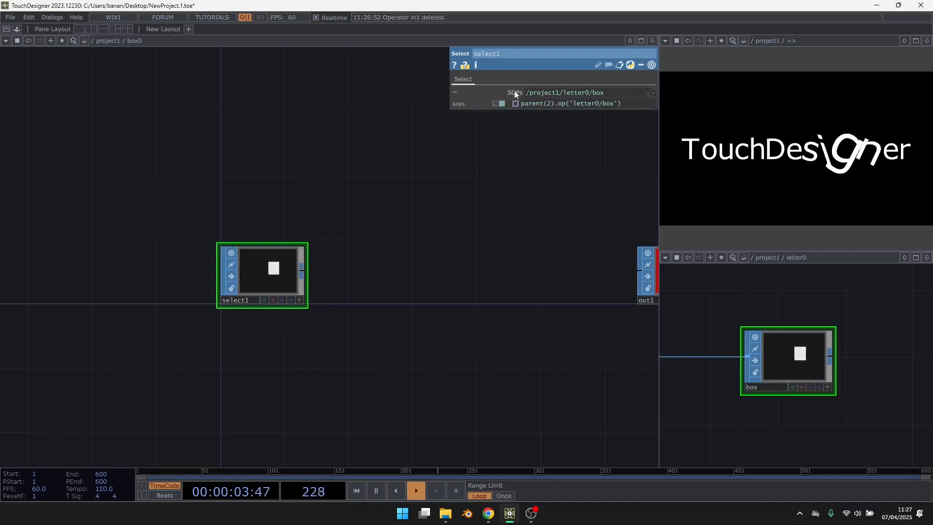
# Step: Split the path string in select1's SOPs expression into 'letter' and '/box' around the 0
pyautogui.moveTo(427, 98); pyautogui.dragTo(295, 99)
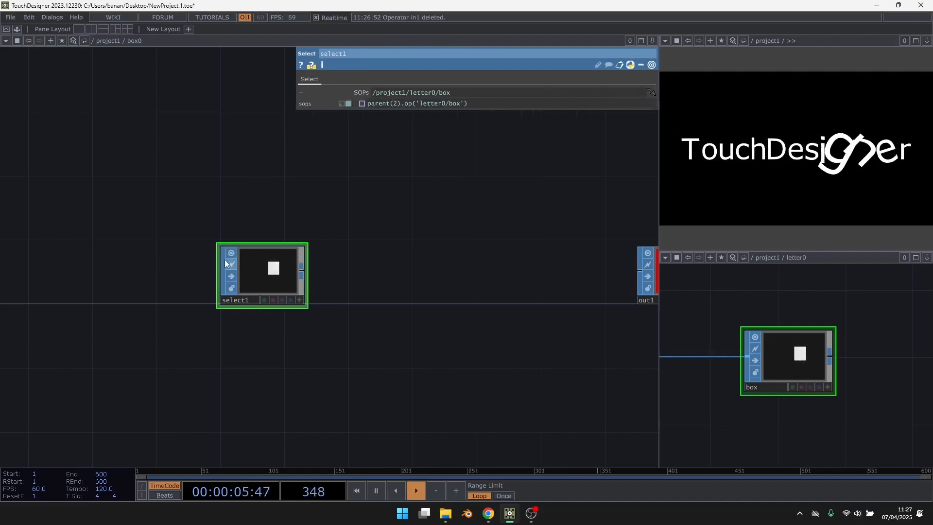
pyautogui.scroll(3, 224, 259)
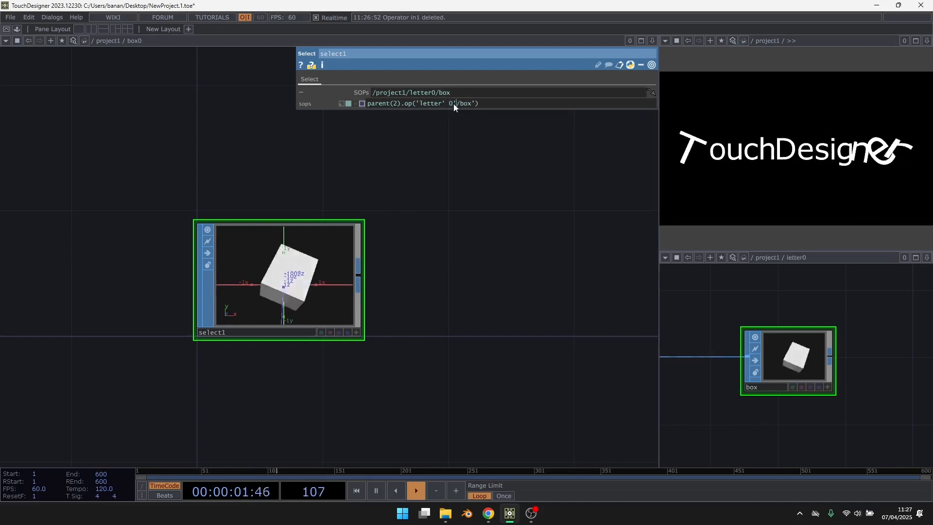
pyautogui.write("'")
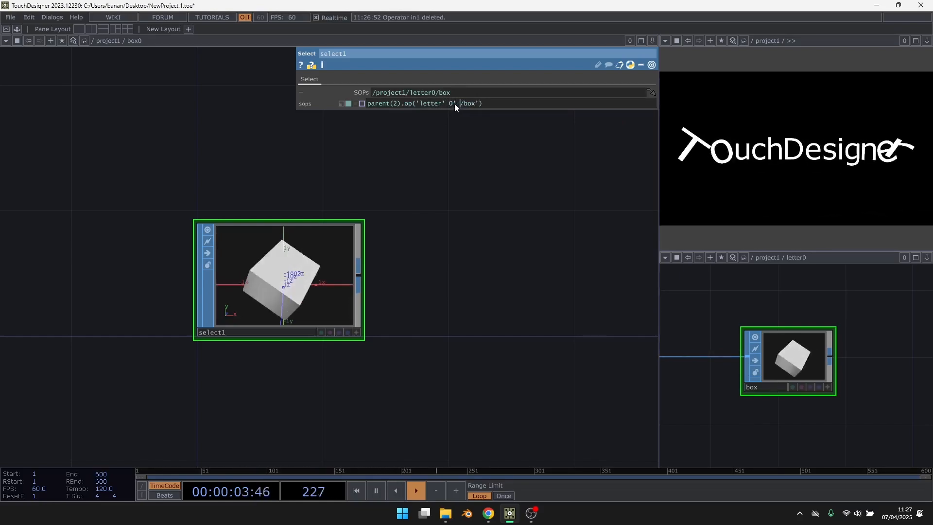
# Step: Replace the 0 in select1's SOPs expression so it reads parent(2).op('letter' + str(parent().digits) + '/box')
pyautogui.moveTo(458, 106); pyautogui.dragTo(450, 106)
pyautogui.write('+ st')
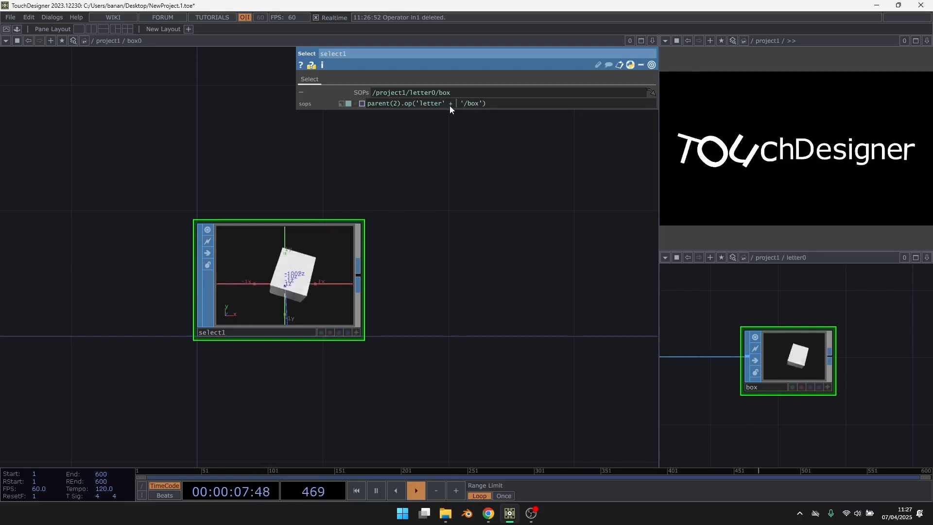
pyautogui.write('r ')
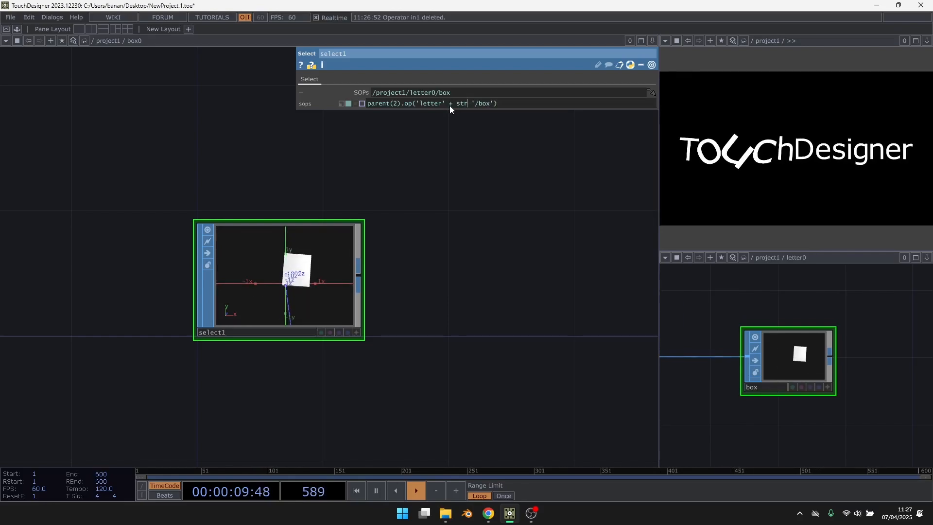
pyautogui.write('(pare')
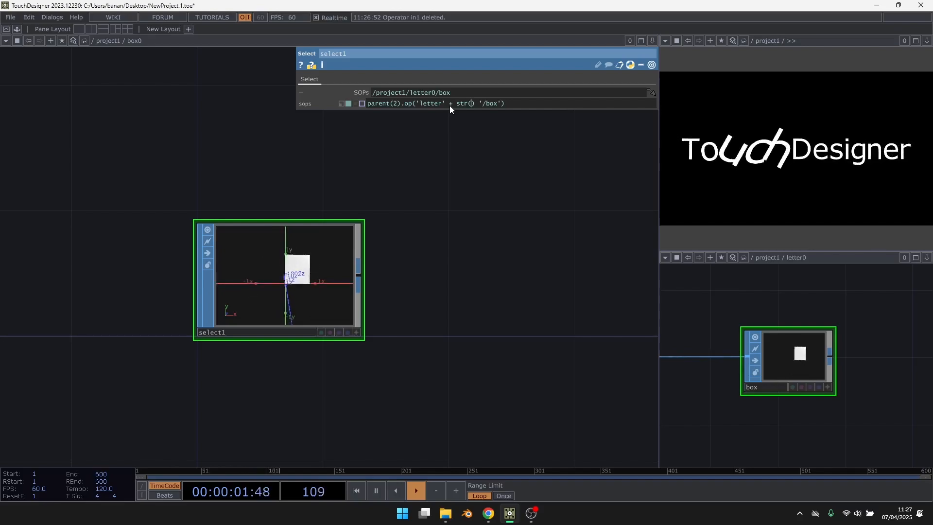
pyautogui.write('nt.digi')
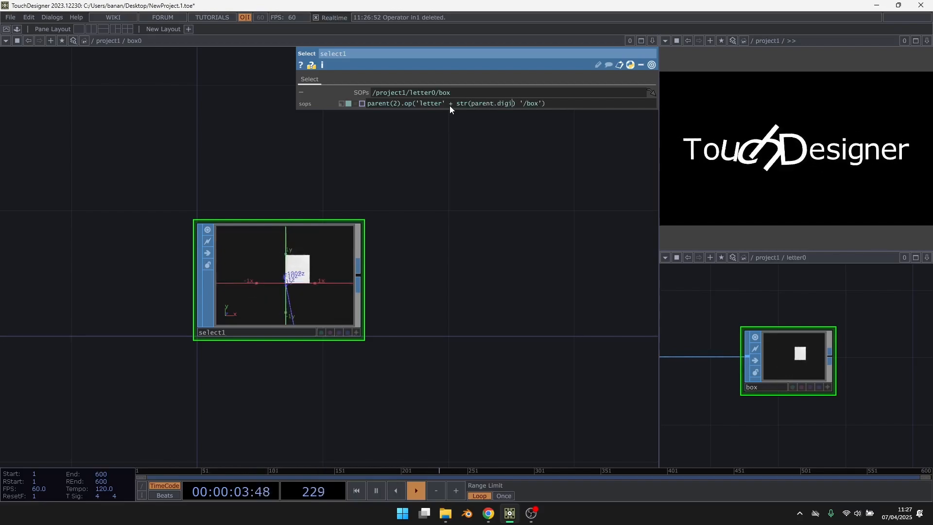
pyautogui.press('Left')
pyautogui.press('Left')
pyautogui.press('Left')
pyautogui.write('()')
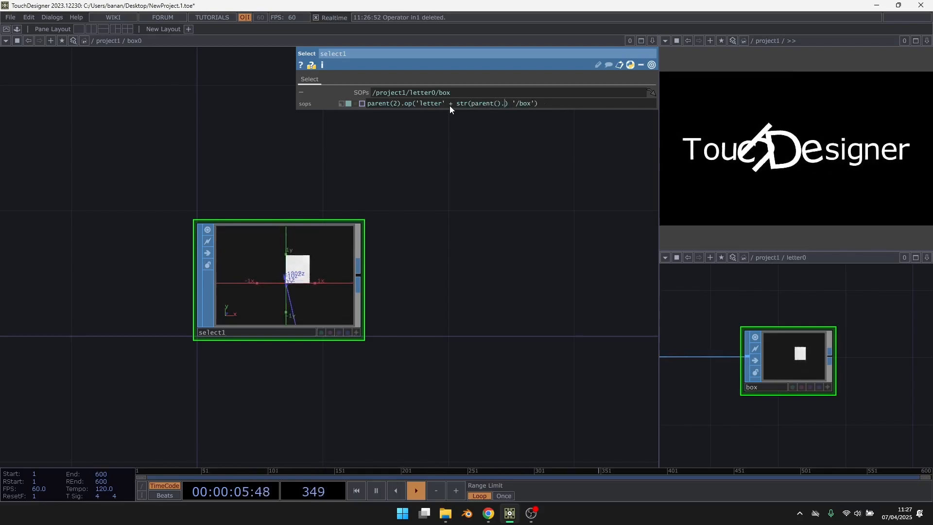
pyautogui.press('Right')
pyautogui.press('Right')
pyautogui.write('gits) ')
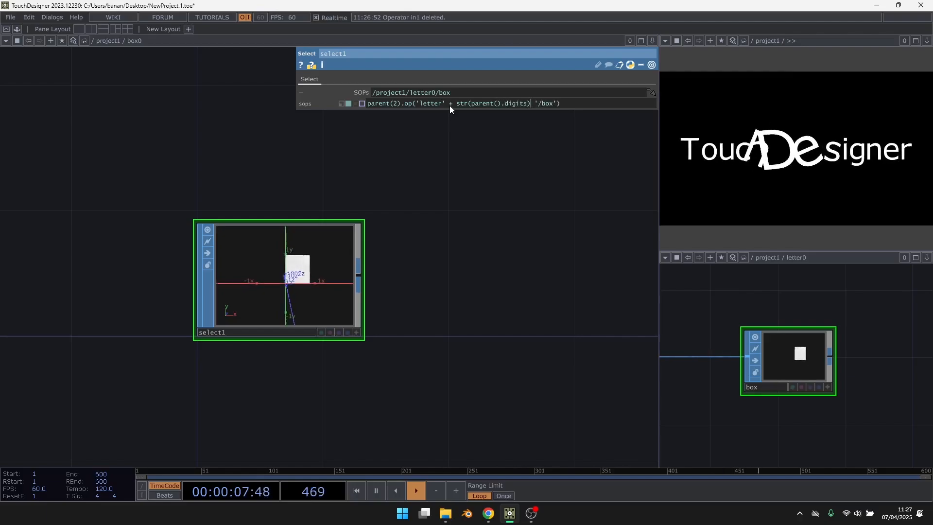
pyautogui.write('+')
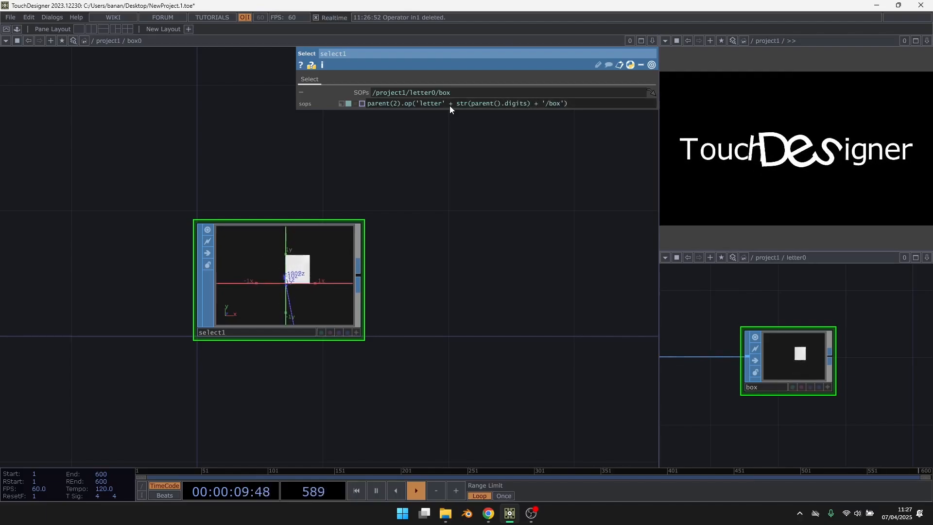
pyautogui.click(412, 253)
# Step: Return to the project1 network and recreate all operators of replicator2
pyautogui.press('u')
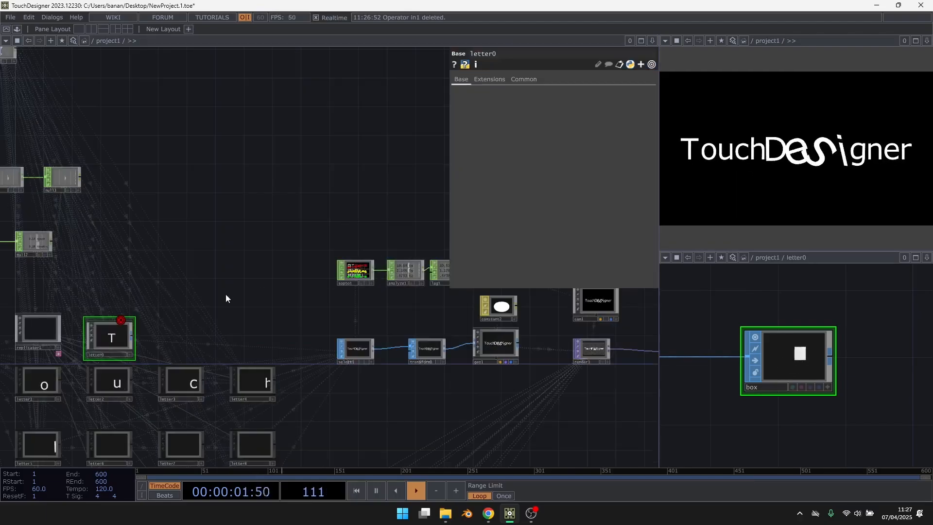
pyautogui.moveTo(225, 293); pyautogui.dragTo(339, 141)
pyautogui.moveTo(377, 405); pyautogui.dragTo(362, 257)
pyautogui.moveTo(115, 345); pyautogui.dragTo(124, 261)
pyautogui.scroll(3, 124, 260)
pyautogui.click(197, 230)
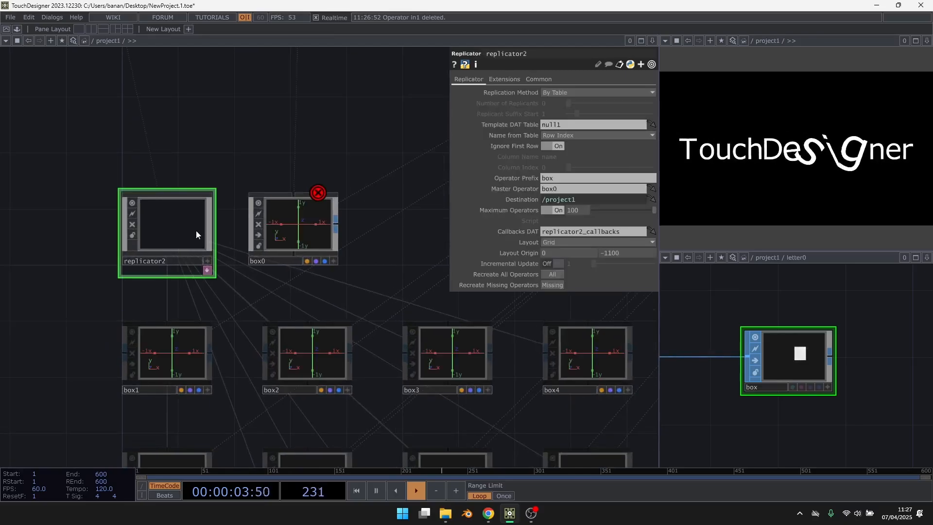
pyautogui.click(549, 275)
# Step: Connect select1 to out1 inside box0, and recreate all of replicator2's operators in project1
pyautogui.doubleClick(299, 215)
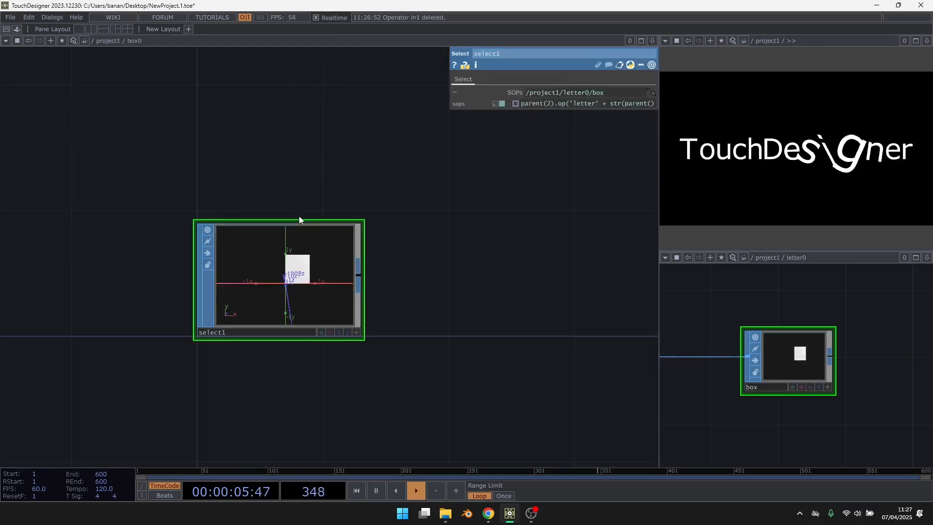
pyautogui.scroll(-4, 294, 328)
pyautogui.moveTo(524, 331); pyautogui.dragTo(545, 306)
pyautogui.press('u')
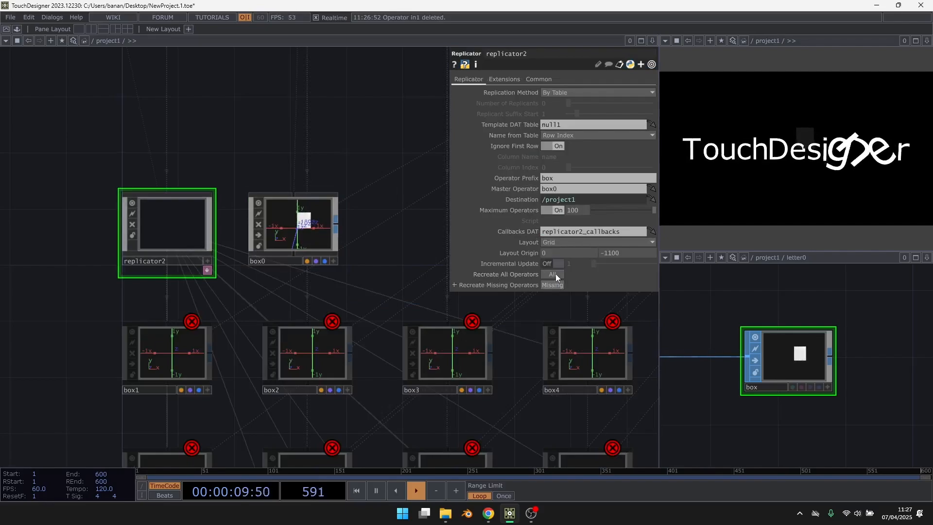
pyautogui.click(554, 273)
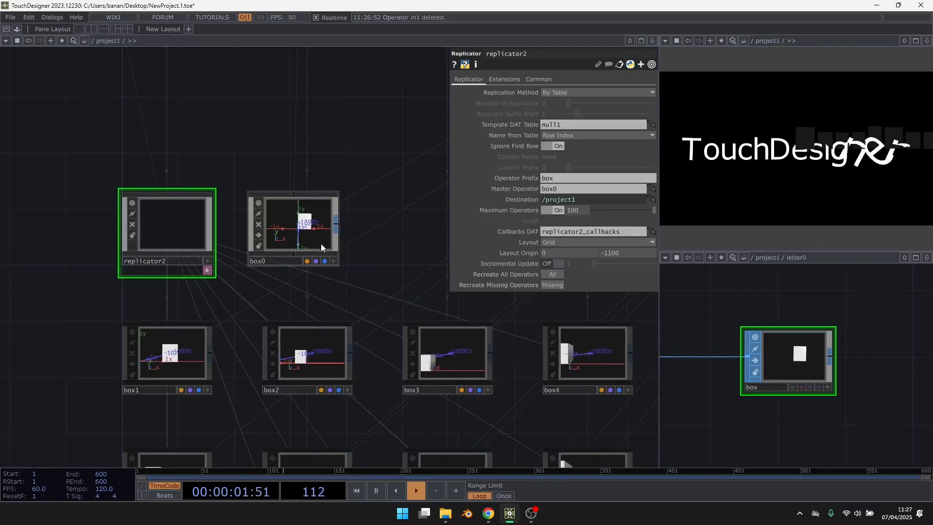
# Step: Inside box0, insert a Material SOP on the wire between select1 and out1
pyautogui.doubleClick(313, 230)
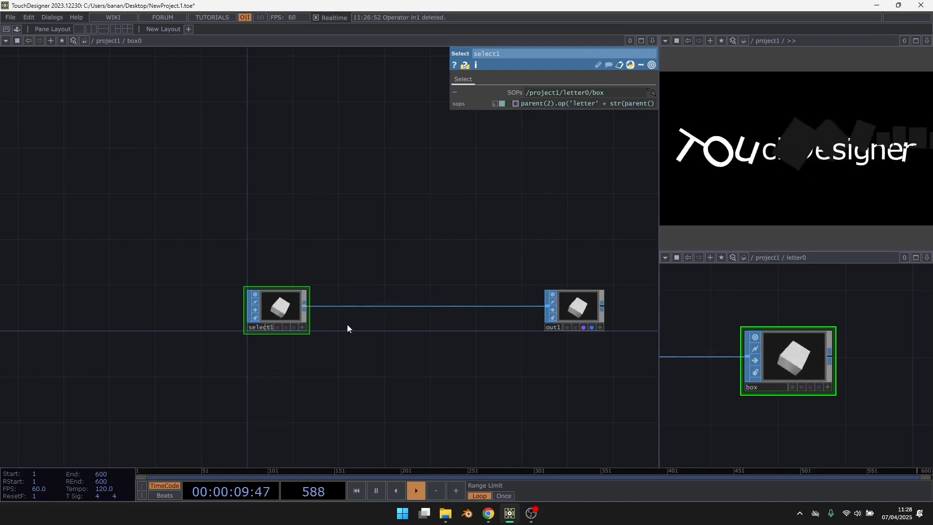
pyautogui.scroll(5, 291, 316)
pyautogui.scroll(-3, 129, 313)
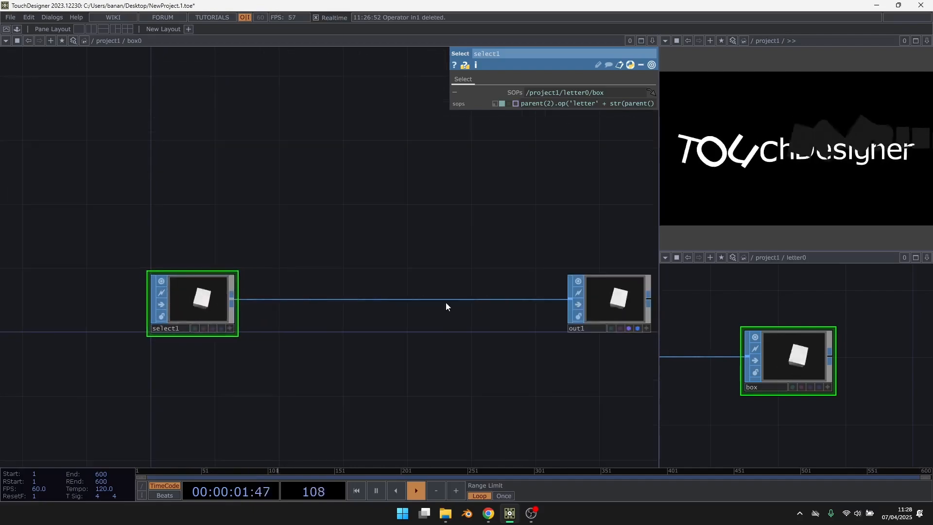
pyautogui.rightClick(445, 301)
pyautogui.click(456, 290)
pyautogui.write('mat')
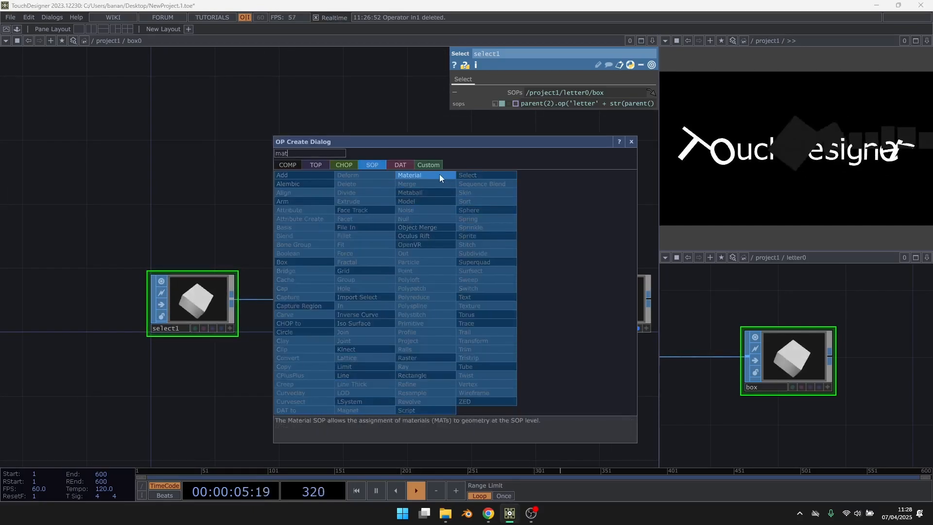
pyautogui.click(439, 175)
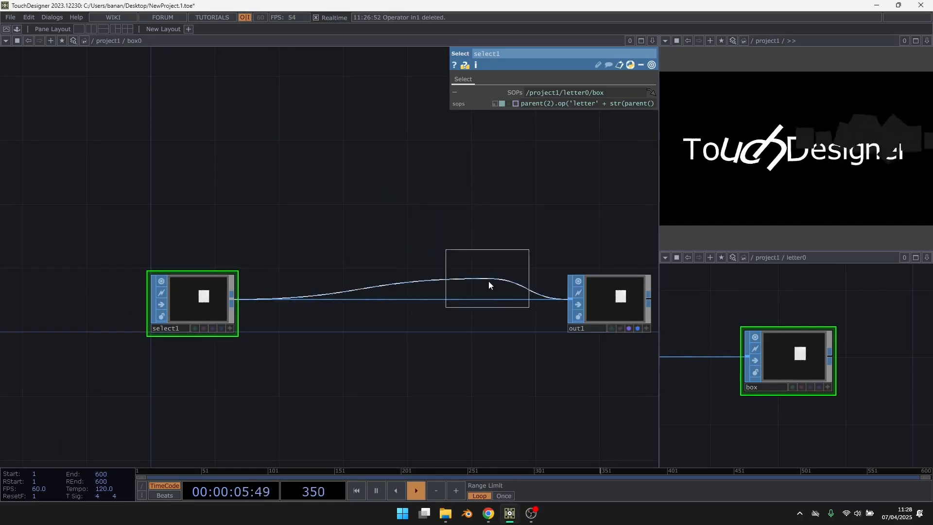
pyautogui.click(492, 291)
# Step: Add a Constant MAT just above material1 in box0
pyautogui.press('Tab')
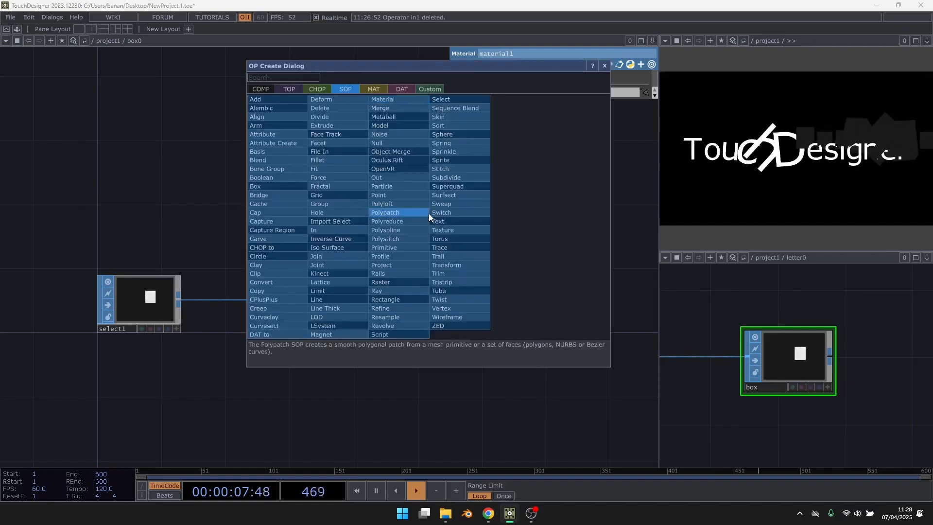
pyautogui.write('cons')
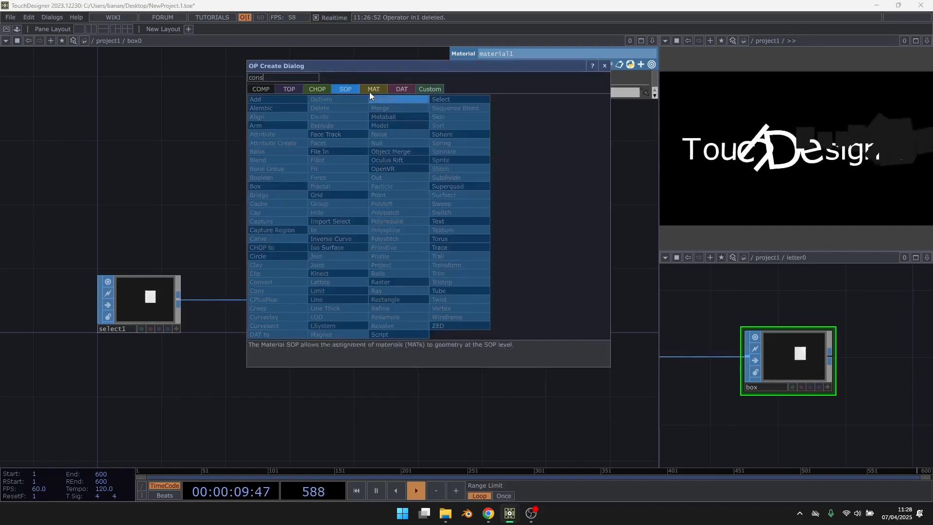
pyautogui.click(369, 92)
pyautogui.click(263, 100)
pyautogui.click(436, 223)
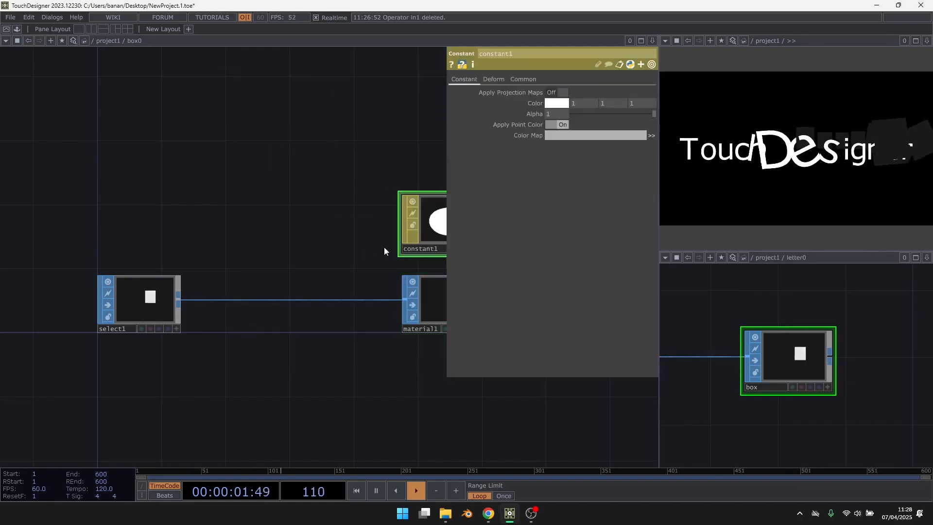
# Step: Assign the constant1 material to the material1 SOP
pyautogui.moveTo(385, 247); pyautogui.dragTo(233, 254)
pyautogui.scroll(3, 292, 271)
pyautogui.moveTo(308, 227); pyautogui.dragTo(316, 316)
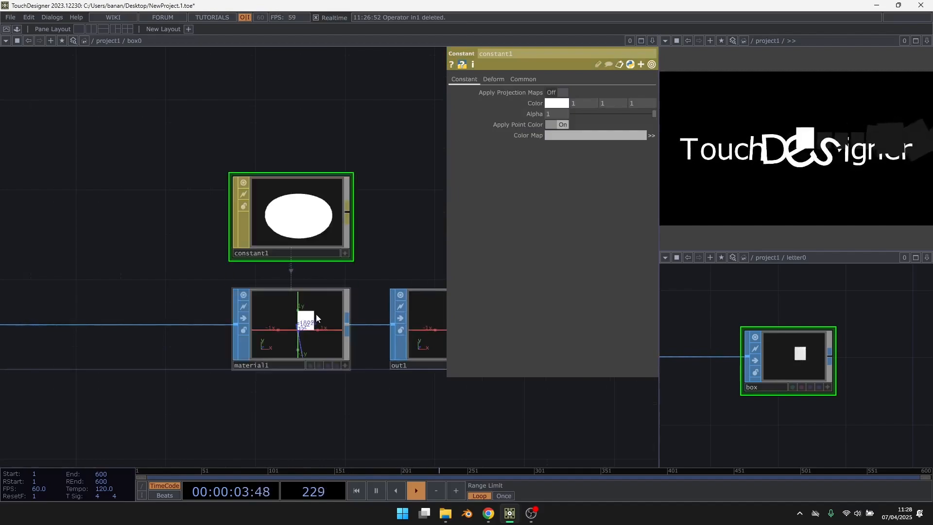
# Step: Start adding another operator in the empty space beside constant1 in box0
pyautogui.moveTo(180, 262); pyautogui.dragTo(251, 271)
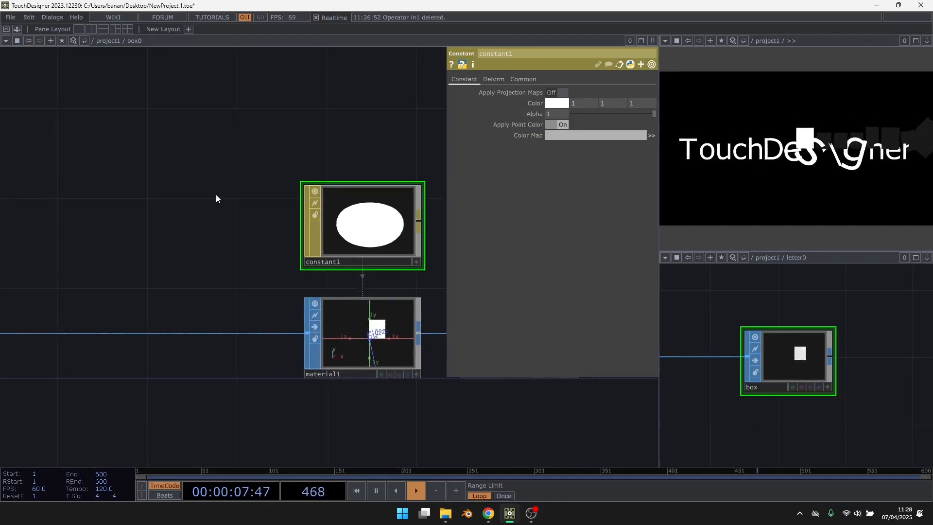
pyautogui.press('Tab')
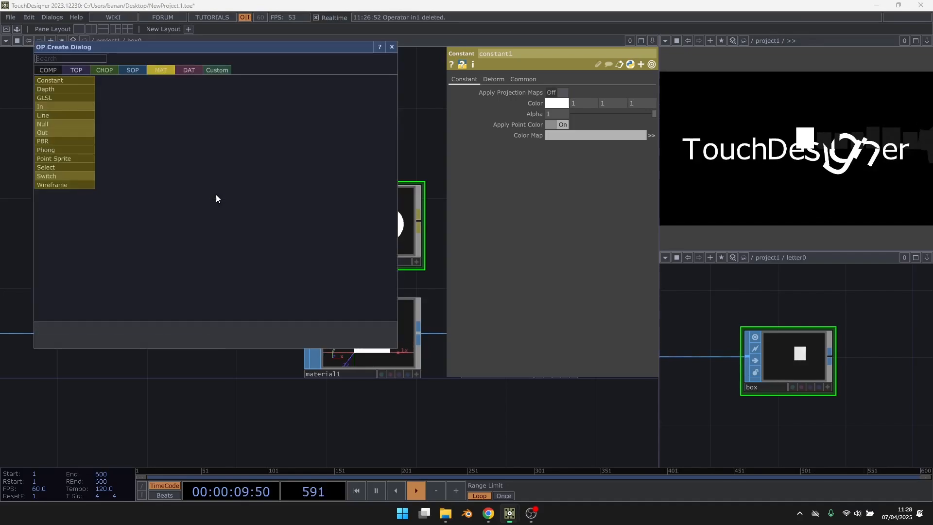
# Step: Add a Ramp TOP beside the constant1 material in box0 and set its type to Vertical
pyautogui.write('ra')
pyautogui.click(80, 70)
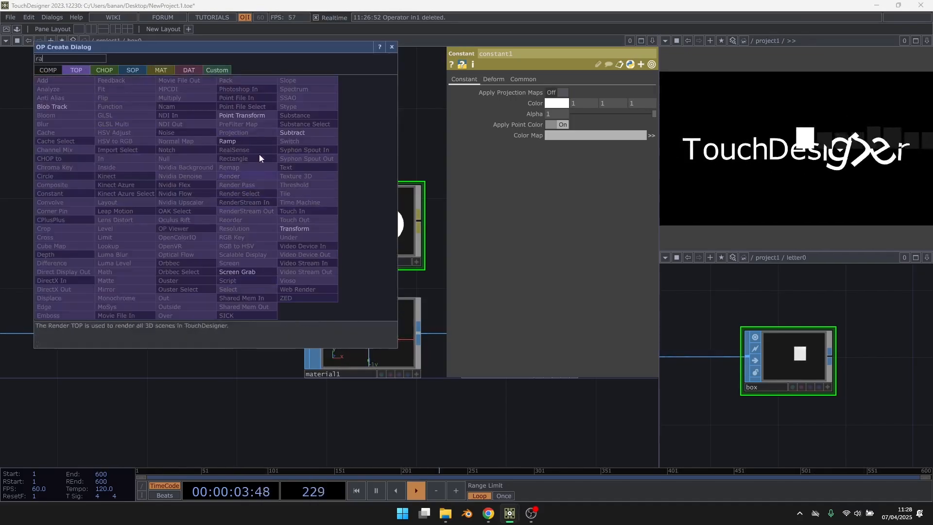
pyautogui.click(253, 143)
pyautogui.click(190, 233)
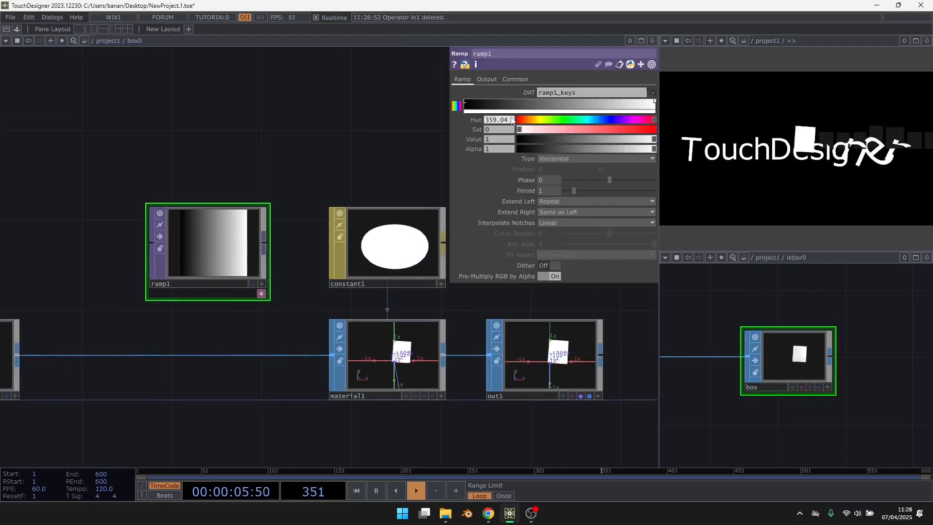
pyautogui.click(554, 169)
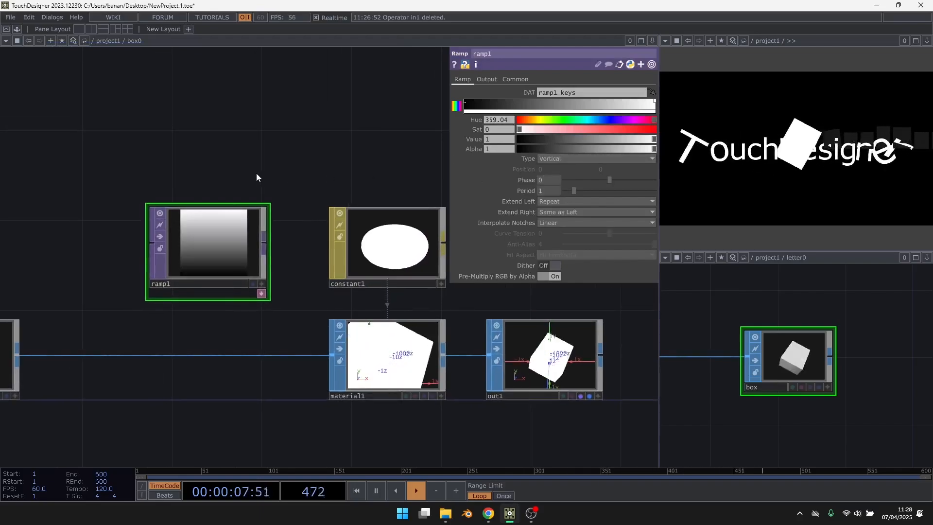
# Step: Assign ramp1 as the Color Map of the constant1 material and place the ramp node higher in the network
pyautogui.scroll(3, 284, 231)
pyautogui.scroll(-3, 320, 264)
pyautogui.click(357, 263)
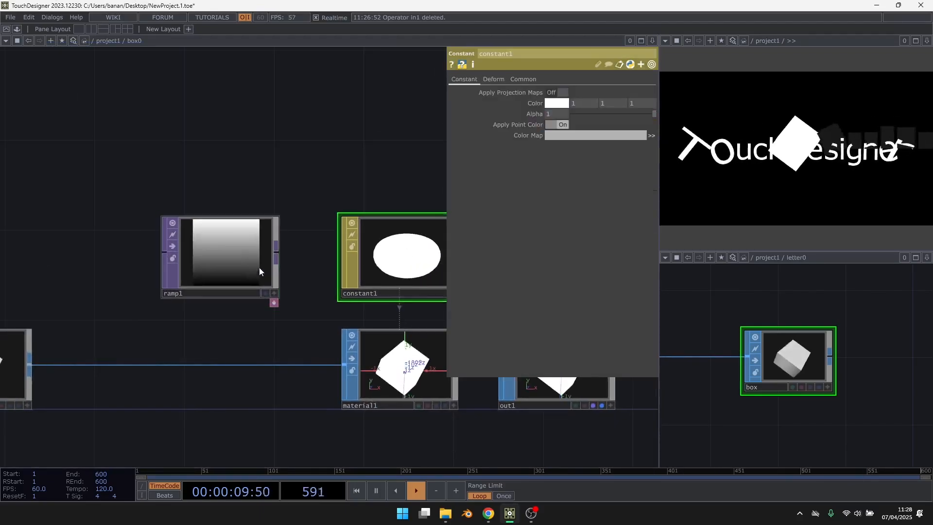
pyautogui.moveTo(258, 268); pyautogui.dragTo(604, 139)
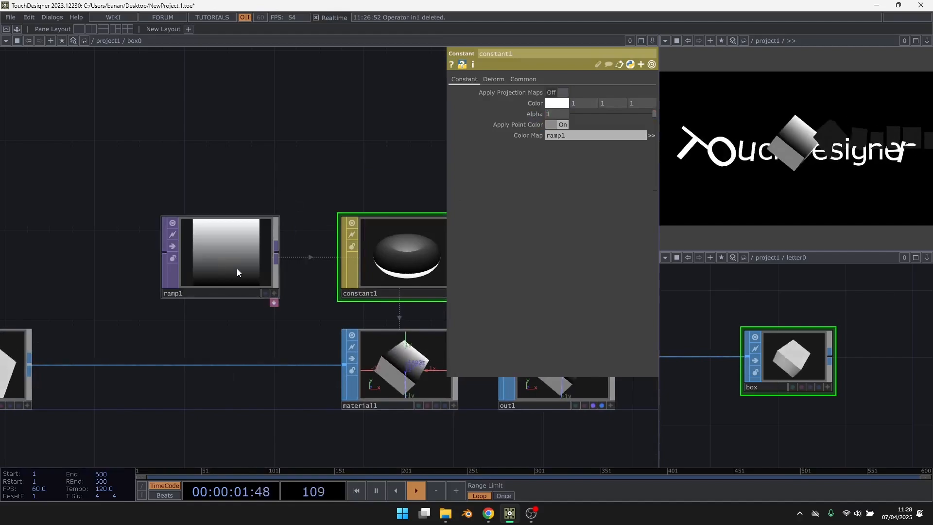
pyautogui.moveTo(237, 272); pyautogui.dragTo(237, 183)
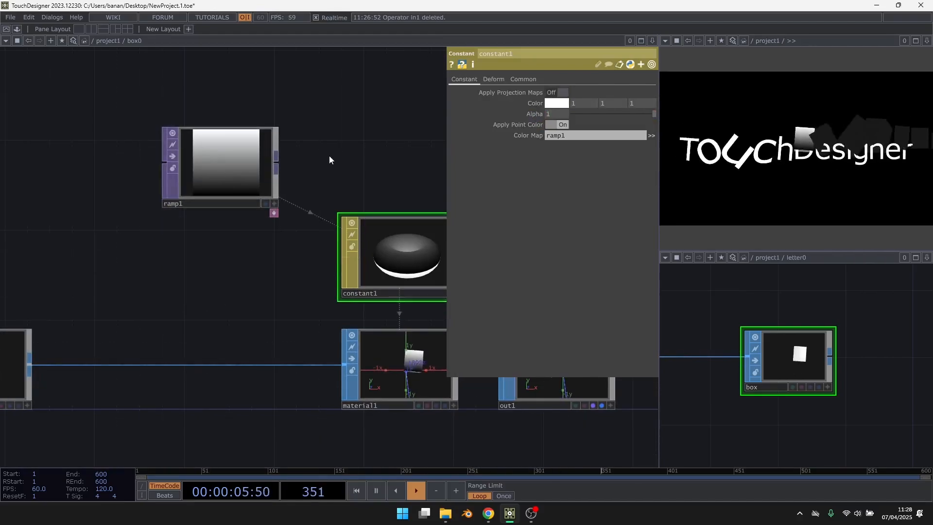
# Step: Return to the project1 network and recreate all operators of replicator2 so the box copies use the ramp material
pyautogui.press('u')
pyautogui.click(209, 234)
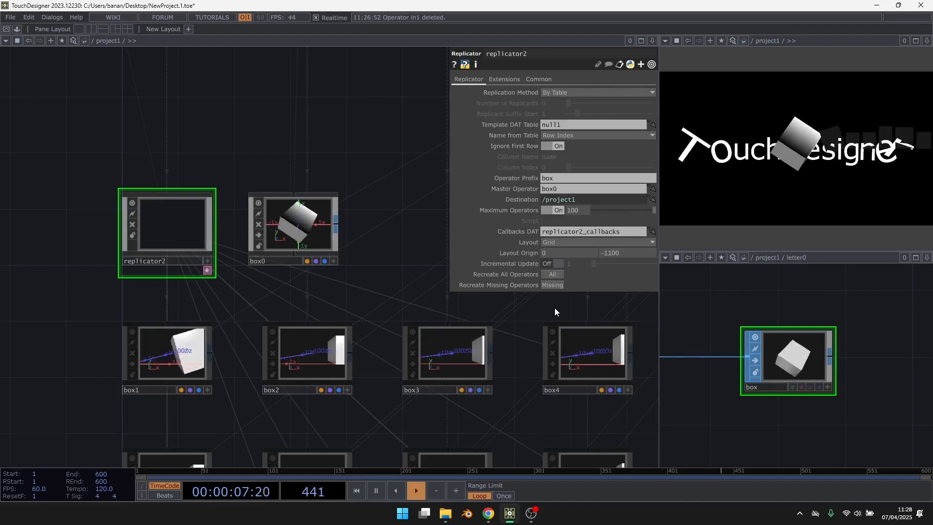
pyautogui.click(552, 274)
pyautogui.scroll(-3, 105, 293)
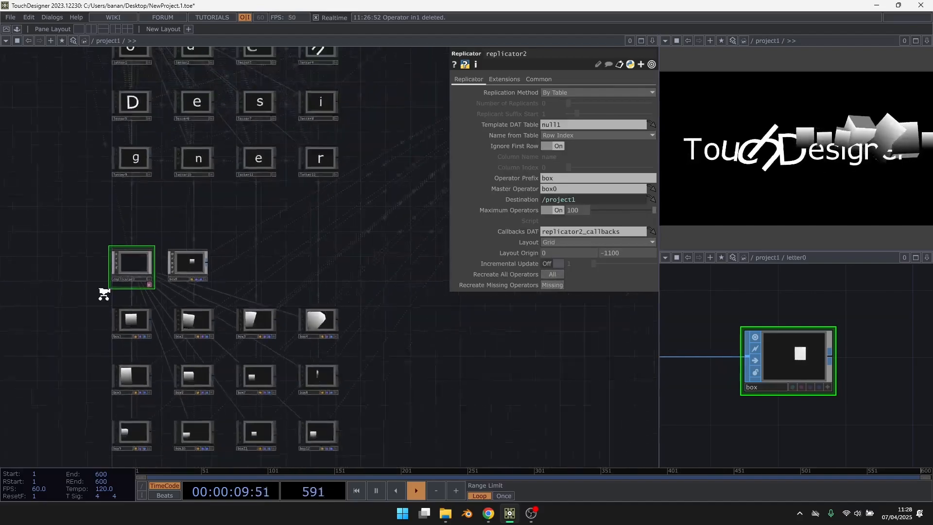
# Step: Examine box0's transform parameters and compare the replicated boxes' placement with the letters in the render
pyautogui.scroll(-1, 103, 294)
pyautogui.moveTo(259, 340); pyautogui.dragTo(128, 450)
pyautogui.scroll(2, 292, 149)
pyautogui.moveTo(288, 175); pyautogui.dragTo(432, 61)
pyautogui.moveTo(296, 301); pyautogui.dragTo(423, 218)
pyautogui.scroll(1, 156, 284)
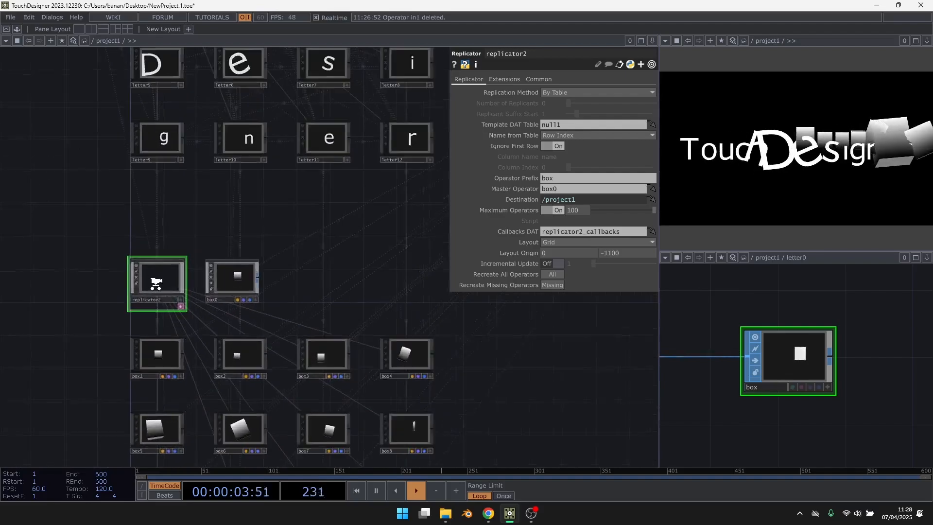
pyautogui.scroll(3, 155, 284)
pyautogui.click(335, 285)
pyautogui.scroll(-2, 45, 379)
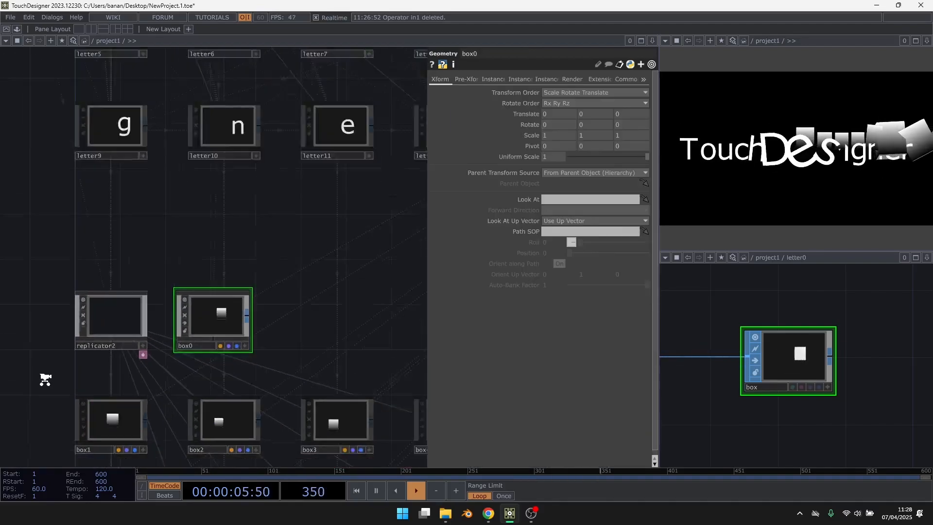
pyautogui.scroll(-3, 46, 379)
pyautogui.moveTo(286, 340); pyautogui.dragTo(429, 242)
pyautogui.scroll(2, 168, 334)
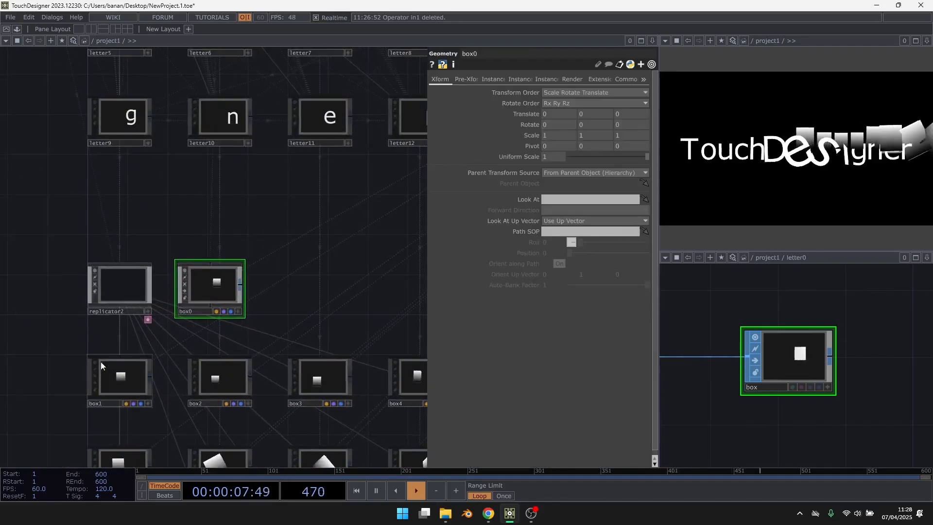
pyautogui.scroll(-2, 102, 366)
pyautogui.scroll(4, 204, 330)
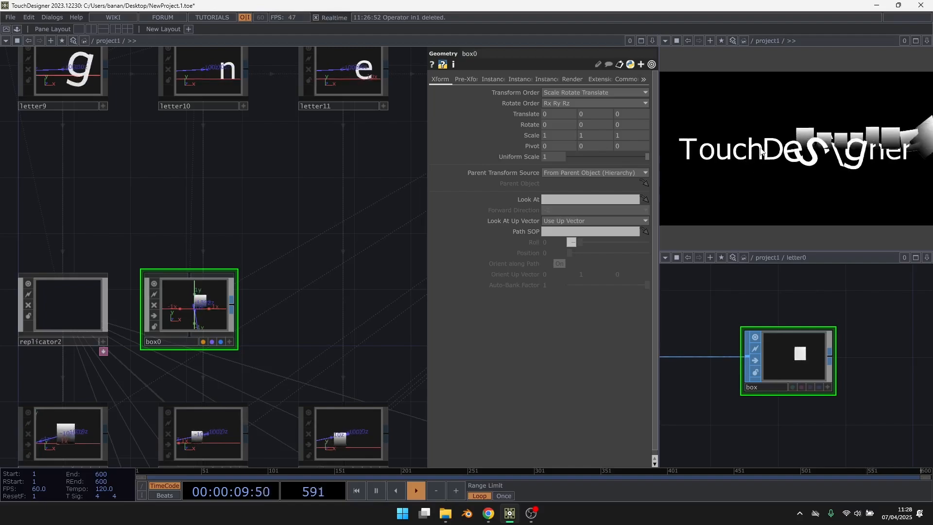
pyautogui.scroll(-4, 73, 395)
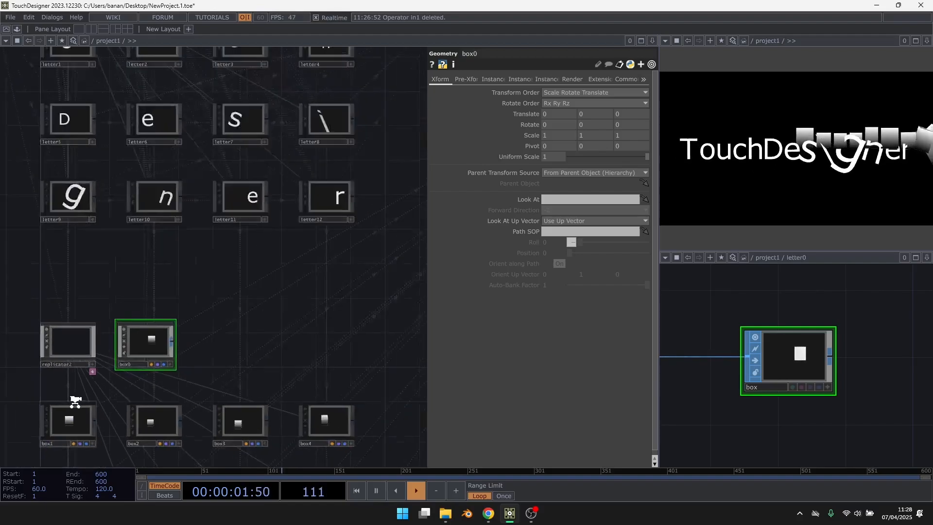
# Step: Examine the text's centring chain, from sopto1 through analyze1 and lag1, and the transform1 translate settings
pyautogui.scroll(5, 266, 150)
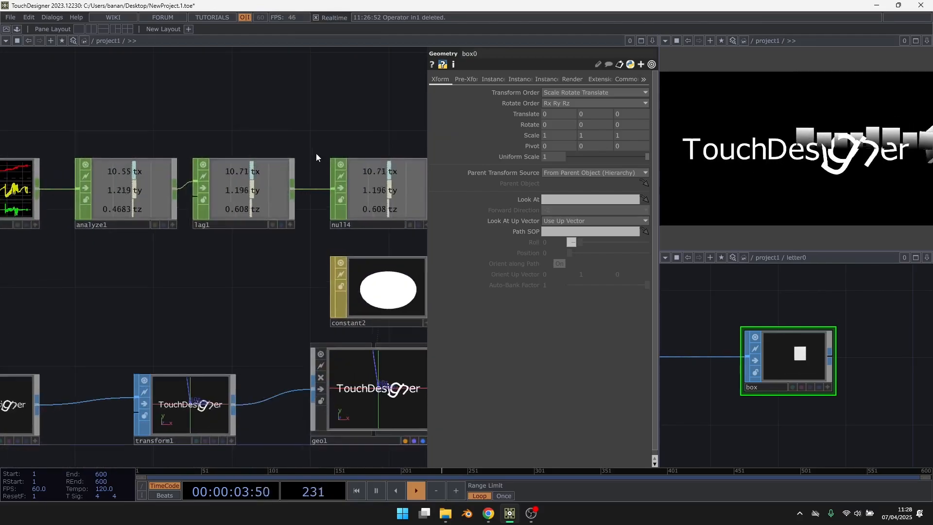
pyautogui.scroll(-2, 300, 163)
pyautogui.scroll(3, 156, 271)
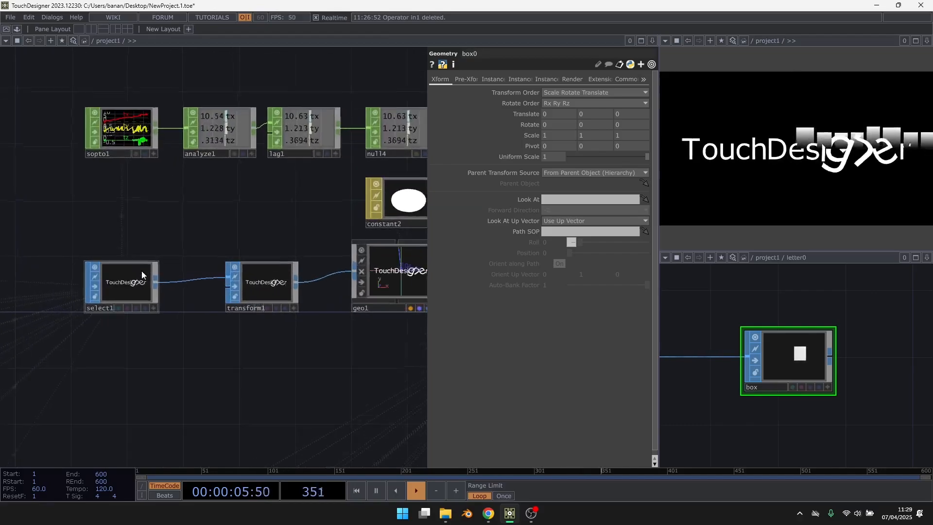
pyautogui.click(321, 291)
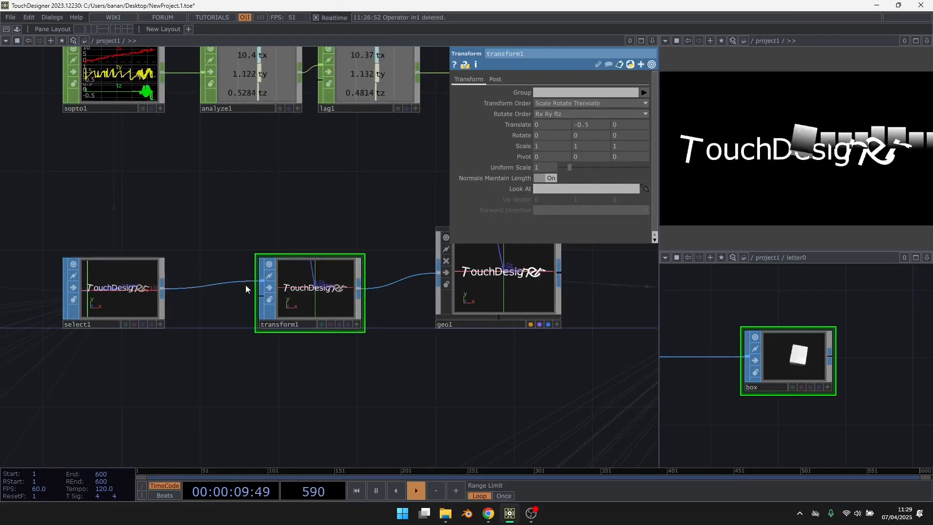
pyautogui.scroll(-2, 358, 227)
pyautogui.moveTo(334, 225); pyautogui.dragTo(380, 264)
pyautogui.scroll(2, 245, 171)
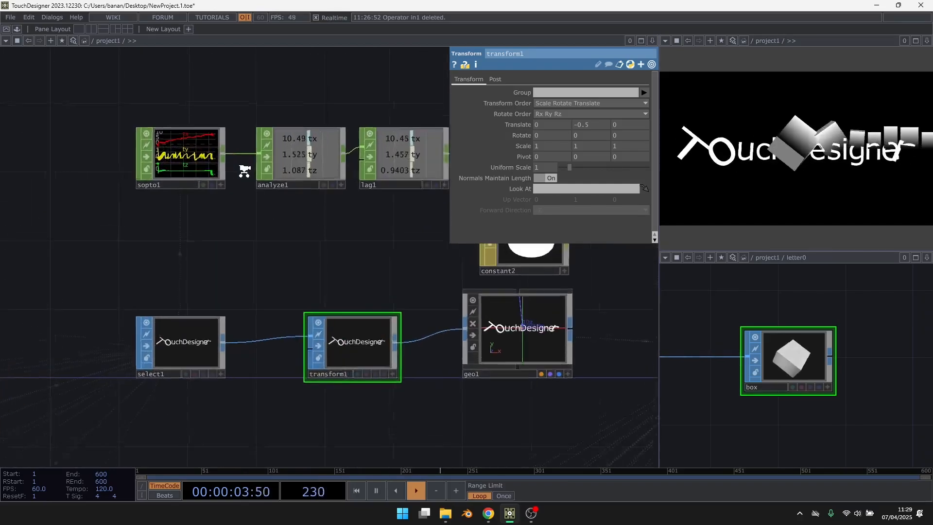
pyautogui.scroll(1, 245, 171)
# Step: Open analyze1 in a floating viewer and reference its tx channel in box0's X translation
pyautogui.click(293, 159)
pyautogui.rightClick(303, 154)
pyautogui.click(316, 152)
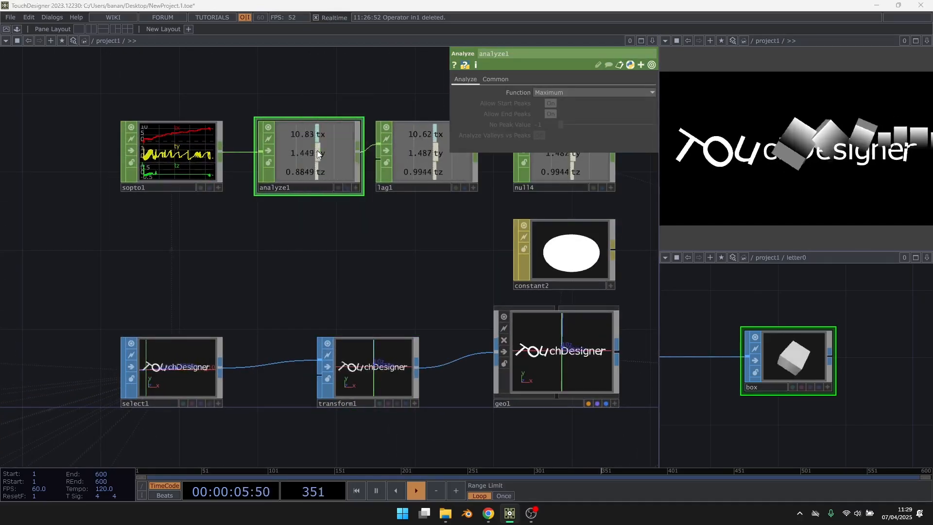
pyautogui.scroll(-5, 511, 249)
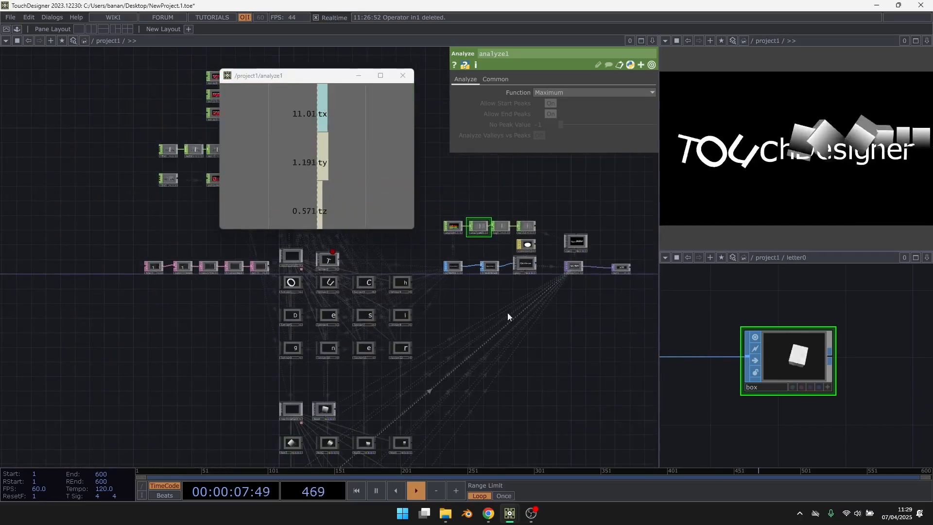
pyautogui.moveTo(335, 426); pyautogui.dragTo(383, 344)
pyautogui.scroll(5, 388, 353)
pyautogui.click(351, 294)
pyautogui.moveTo(425, 299); pyautogui.dragTo(370, 333)
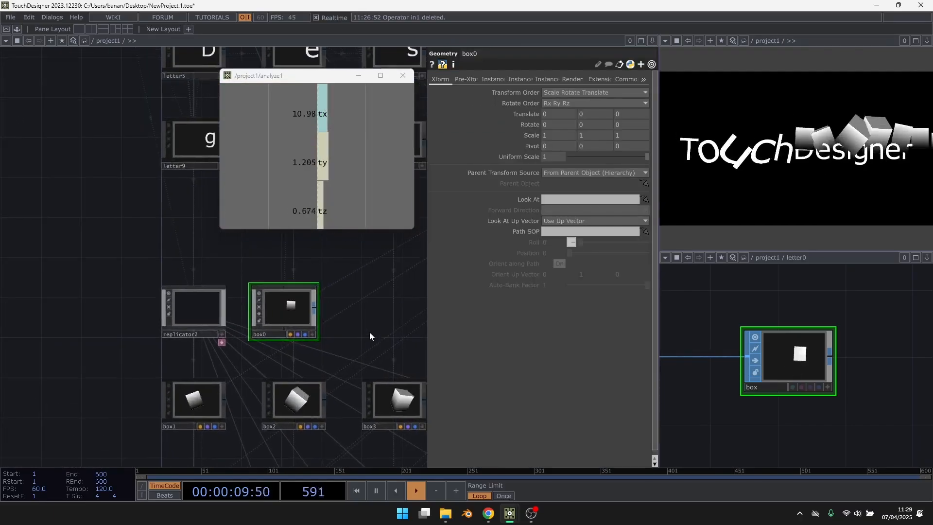
pyautogui.scroll(2, 375, 333)
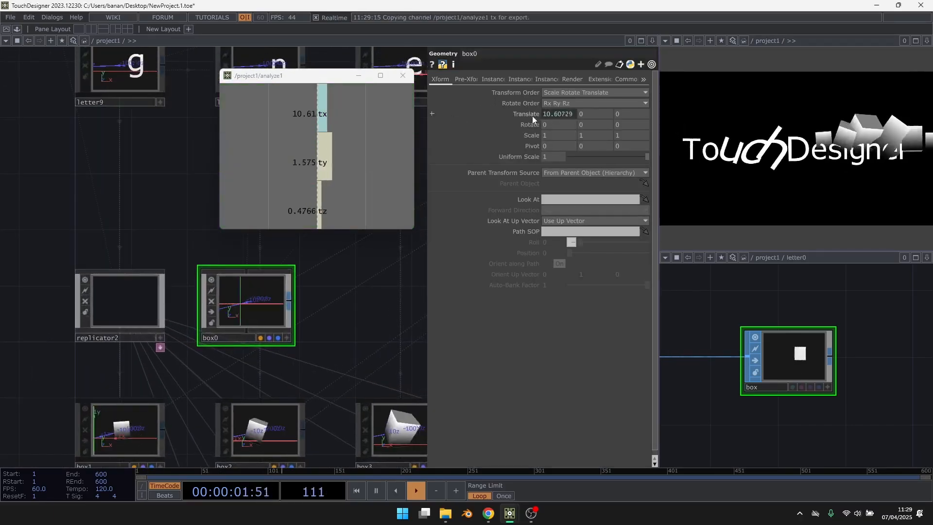
# Step: Change box0's tx expression to - op('analyze1')['tx'] / 2 and close the floating analyze1 viewer
pyautogui.click(564, 109)
pyautogui.click(498, 124)
pyautogui.write('- ')
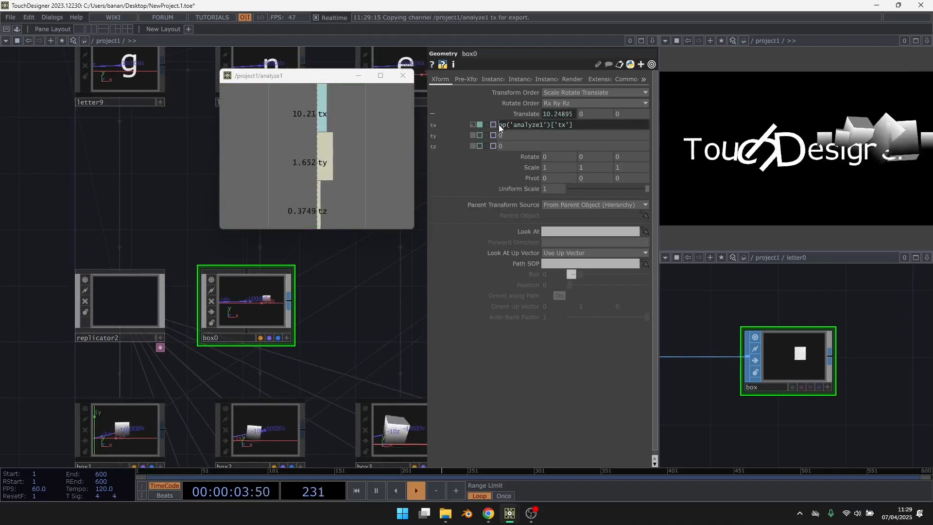
pyautogui.write(' / 2')
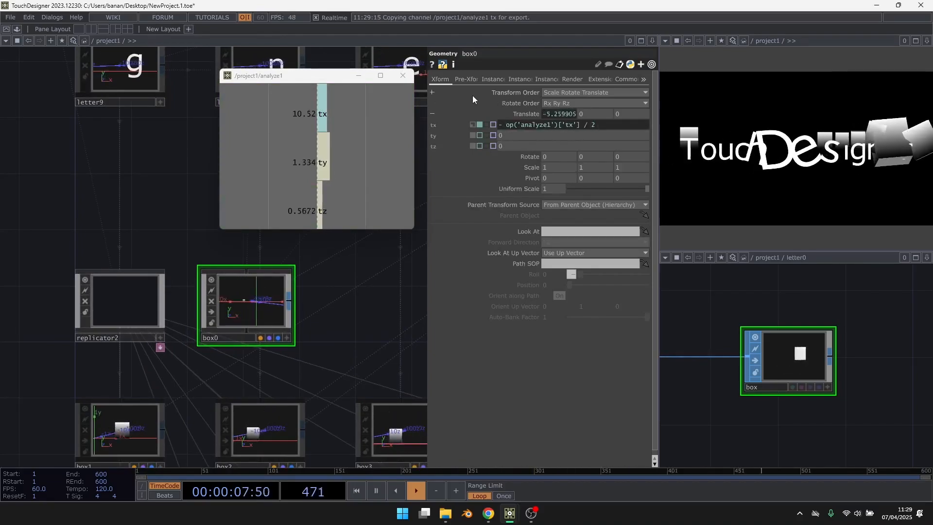
pyautogui.click(402, 75)
# Step: Copy transform1's Y translation of -0.5 to box0's Y translation
pyautogui.scroll(4, 232, 298)
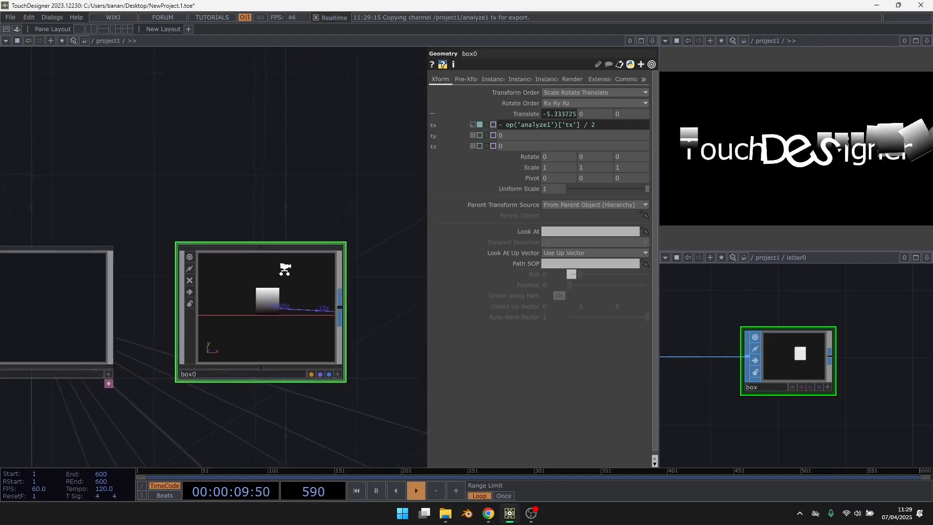
pyautogui.scroll(-5, 152, 371)
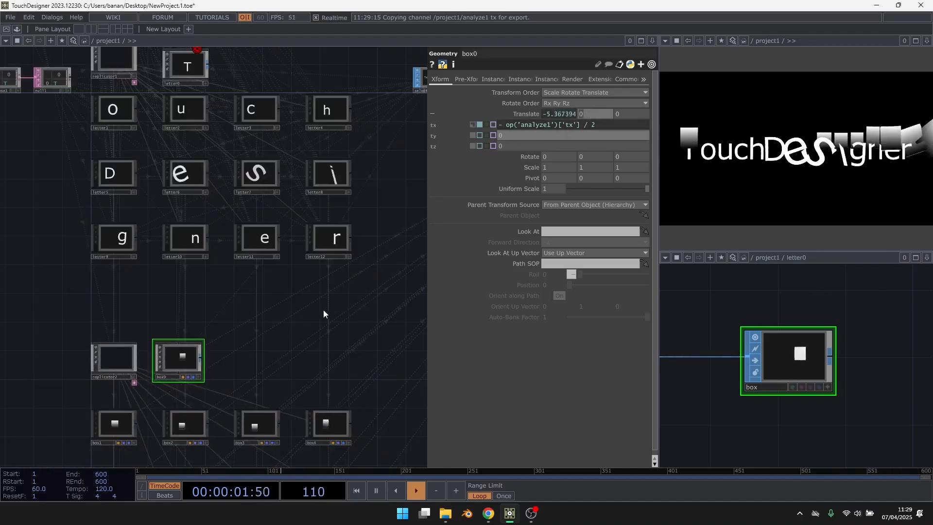
pyautogui.moveTo(322, 314); pyautogui.dragTo(173, 378)
pyautogui.scroll(3, 379, 87)
pyautogui.click(328, 187)
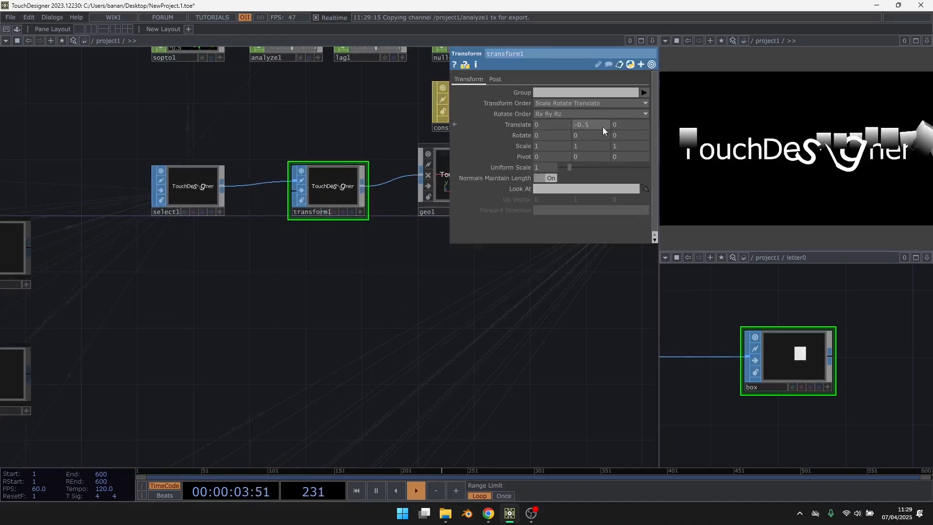
pyautogui.scroll(-6, 369, 146)
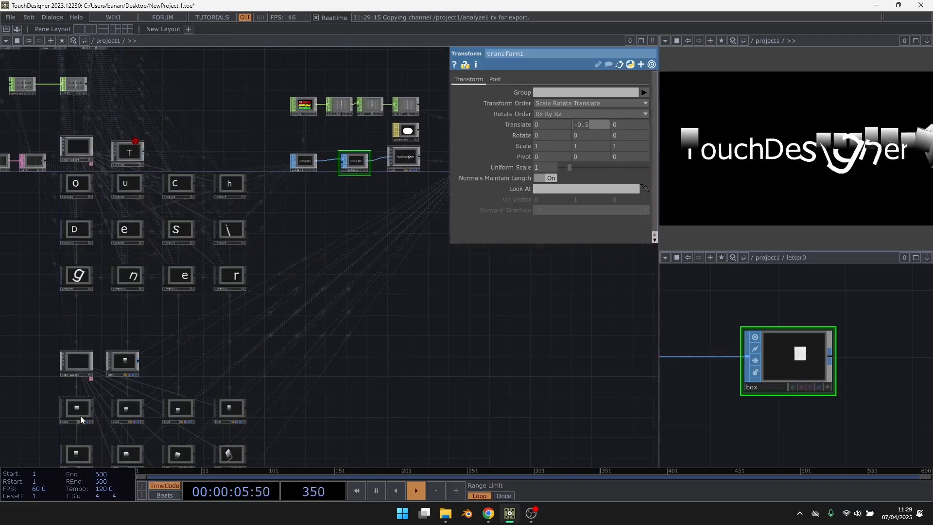
pyautogui.scroll(5, 165, 308)
pyautogui.click(166, 307)
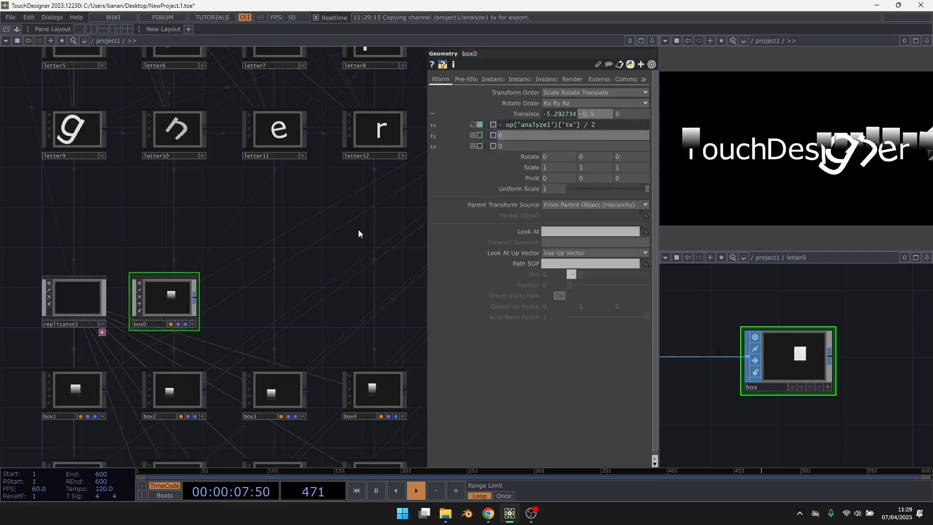
# Step: Recreate all operators of replicator2 to apply box0's new X and Y translation to the box copies
pyautogui.moveTo(261, 260); pyautogui.dragTo(366, 203)
pyautogui.scroll(3, 247, 214)
pyautogui.click(181, 246)
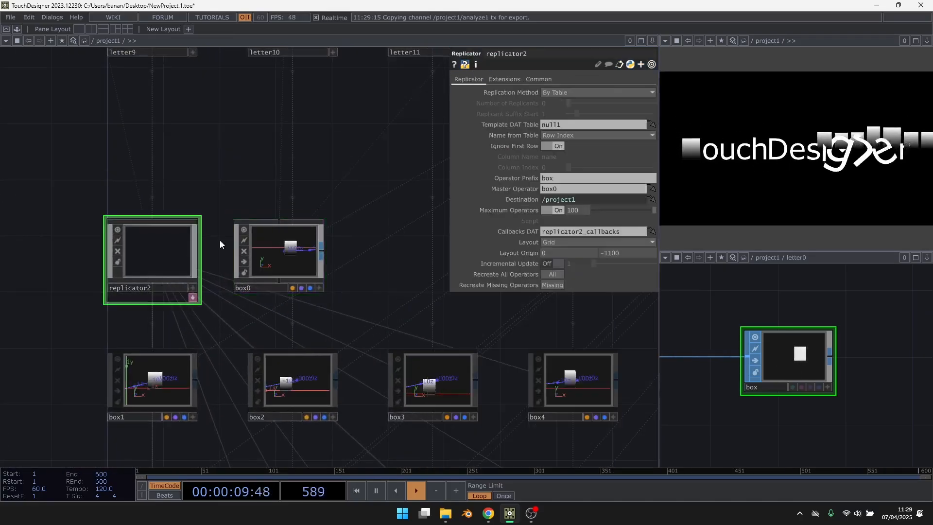
pyautogui.click(550, 274)
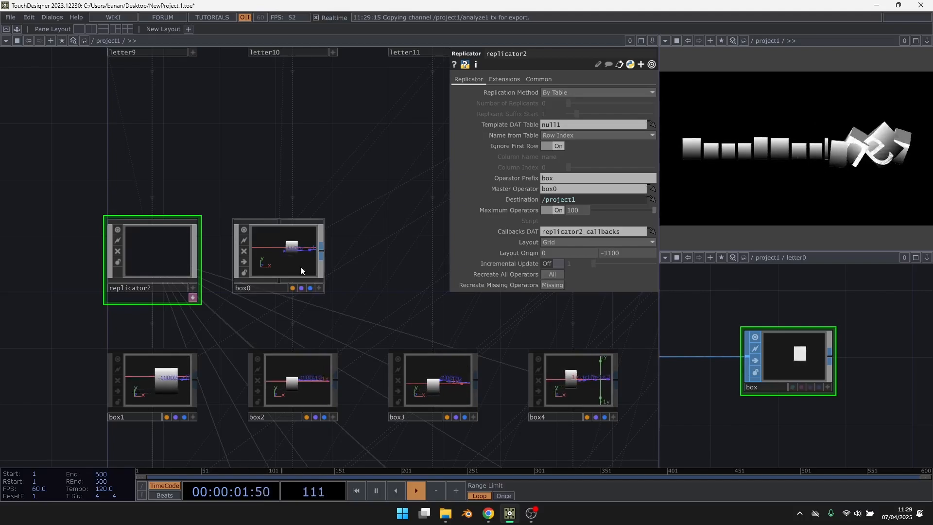
pyautogui.scroll(-5, 269, 311)
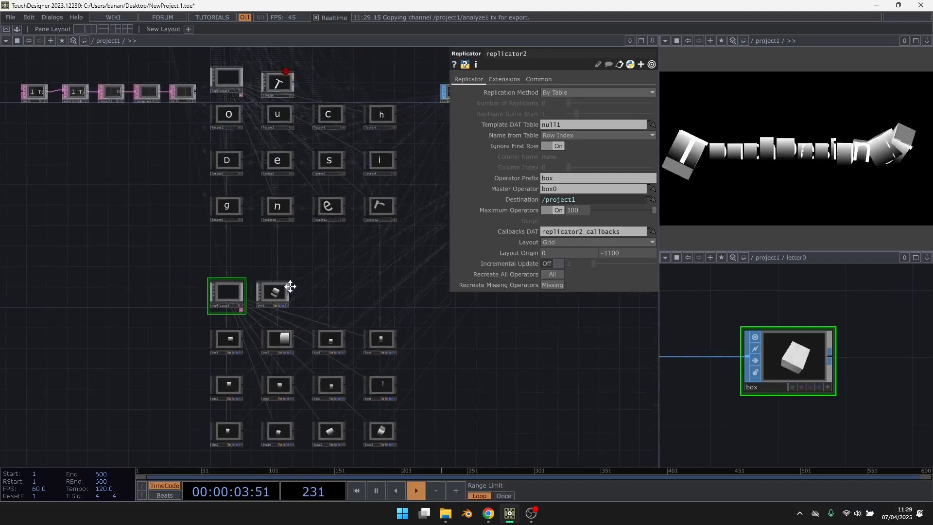
pyautogui.scroll(2, 288, 164)
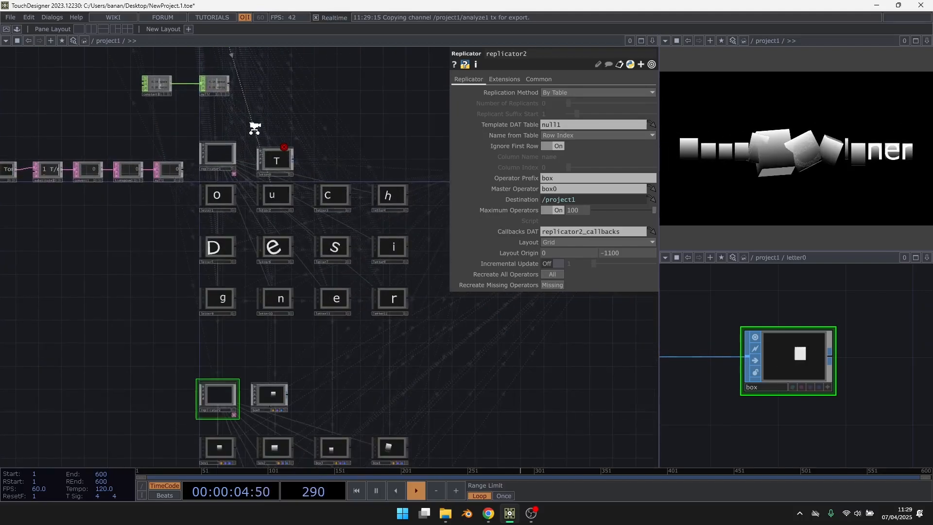
# Step: Inside letter0, insert a Transform SOP between rectangle1 and extrude1
pyautogui.doubleClick(288, 165)
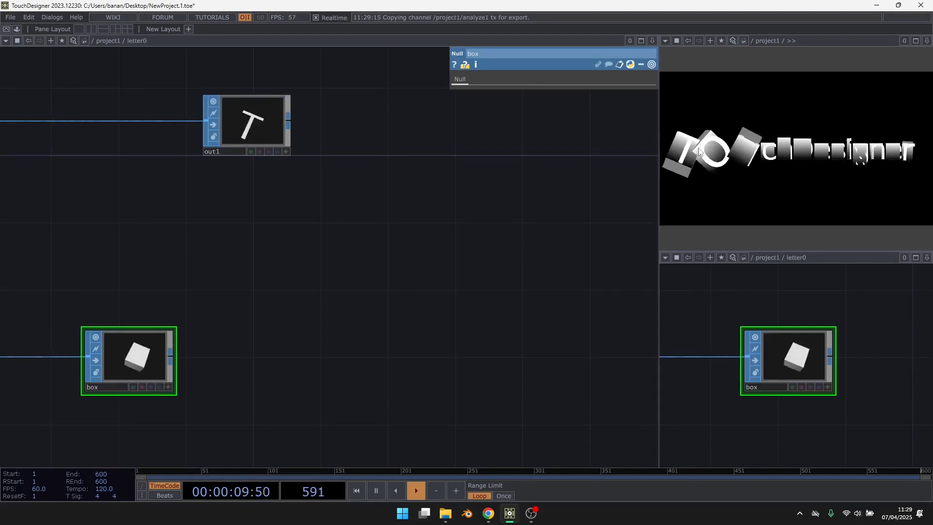
pyautogui.scroll(-5, 393, 208)
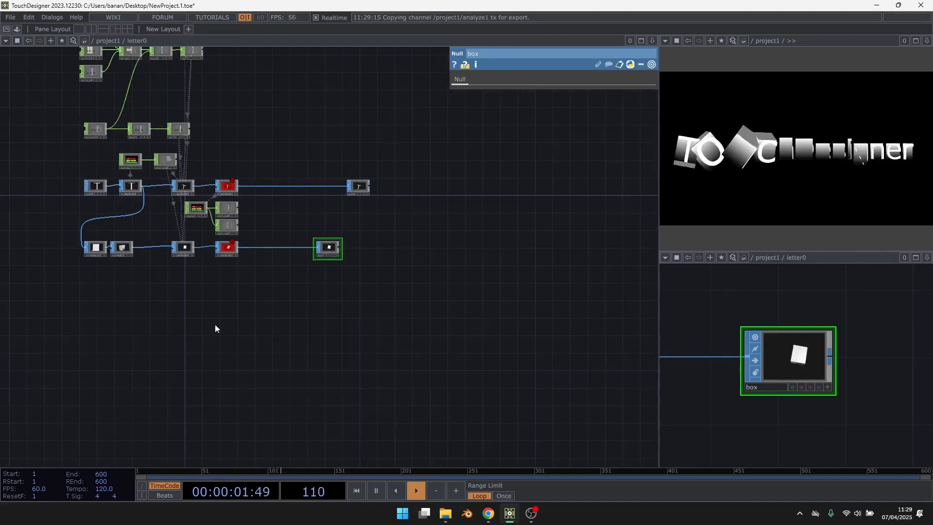
pyautogui.scroll(5, 276, 250)
pyautogui.scroll(3, 237, 252)
pyautogui.moveTo(258, 288); pyautogui.dragTo(335, 287)
pyautogui.scroll(3, 155, 314)
pyautogui.scroll(2, 153, 314)
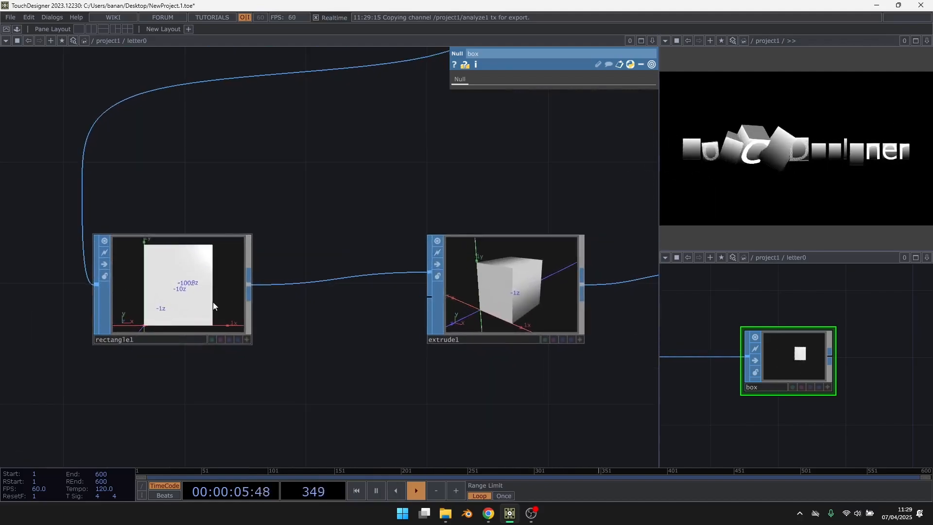
pyautogui.click(182, 296)
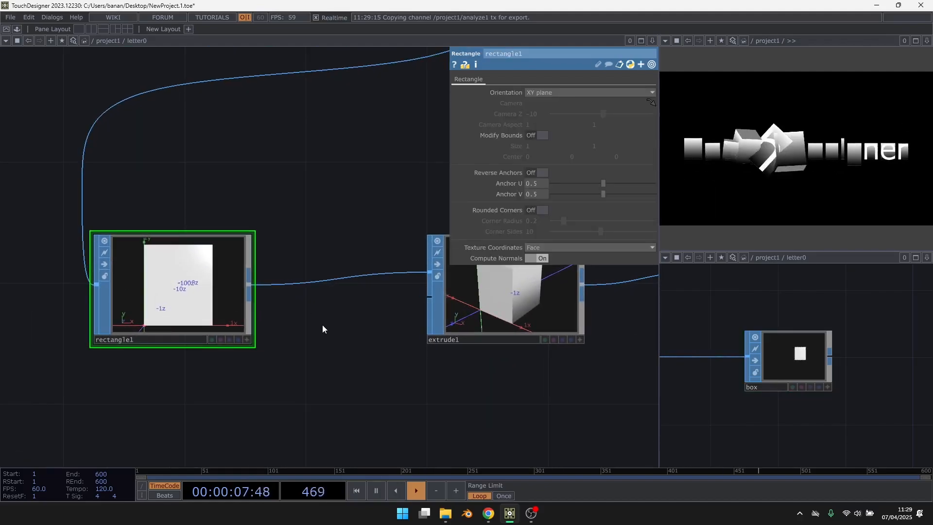
pyautogui.moveTo(277, 316); pyautogui.dragTo(327, 344)
pyautogui.scroll(-2, 259, 322)
pyautogui.rightClick(301, 320)
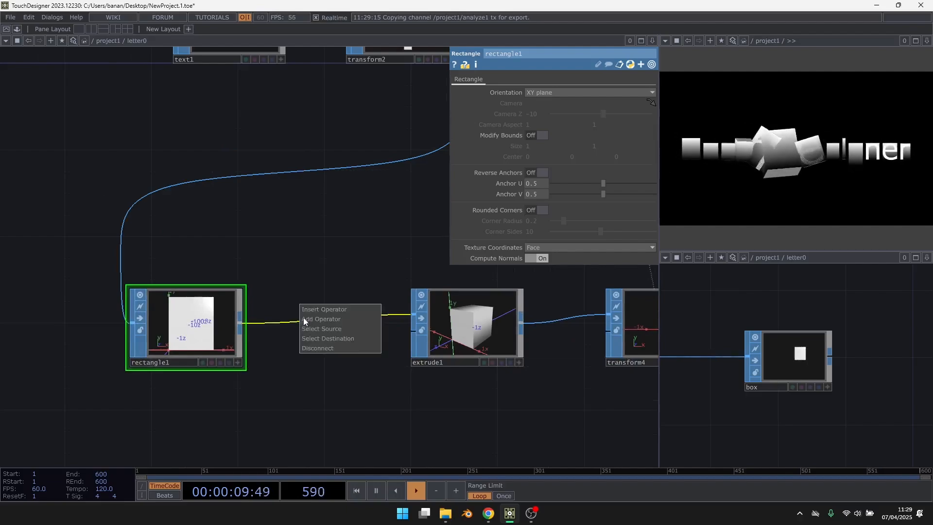
pyautogui.click(316, 307)
pyautogui.write('tra')
pyautogui.click(334, 359)
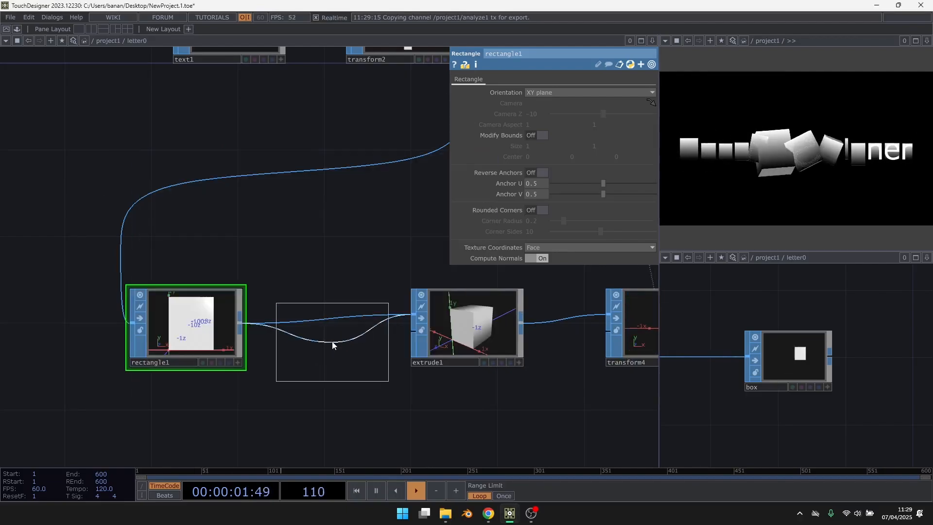
pyautogui.click(332, 326)
# Step: Set the Z translation of the new Transform between rectangle1 and extrude1 to -0.1
pyautogui.scroll(2, 331, 326)
pyautogui.moveTo(313, 229); pyautogui.dragTo(255, 232)
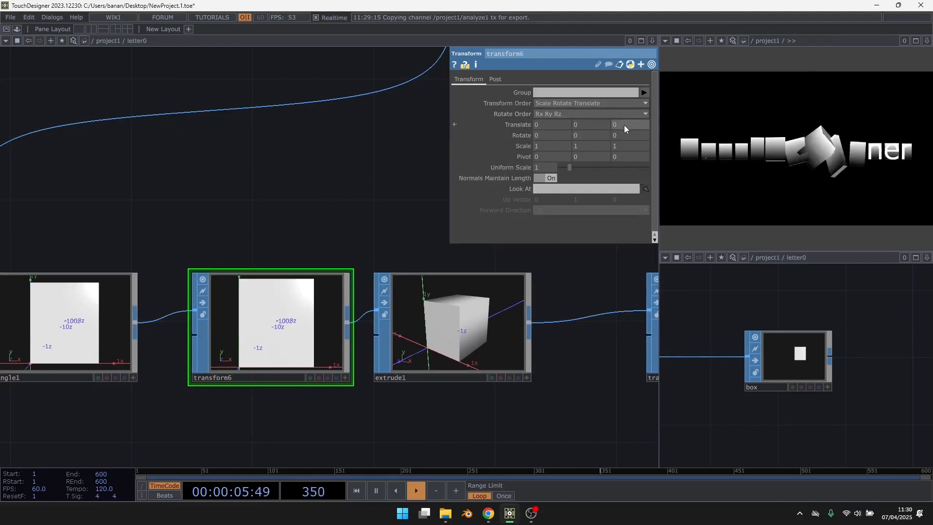
pyautogui.moveTo(623, 127); pyautogui.dragTo(620, 129, button='middle')
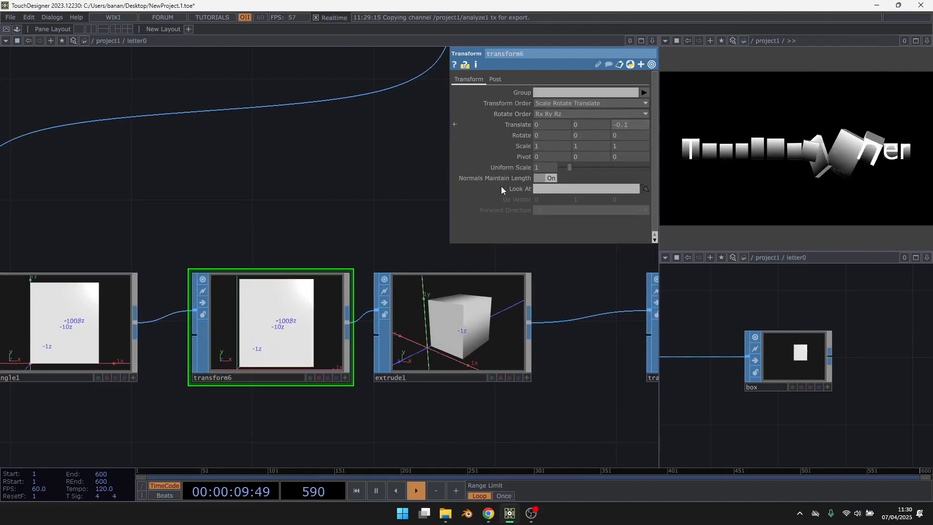
# Step: Return to the project1 network and recreate all operators of replicator1 to apply the box depth offset to every letter copy
pyautogui.press('u')
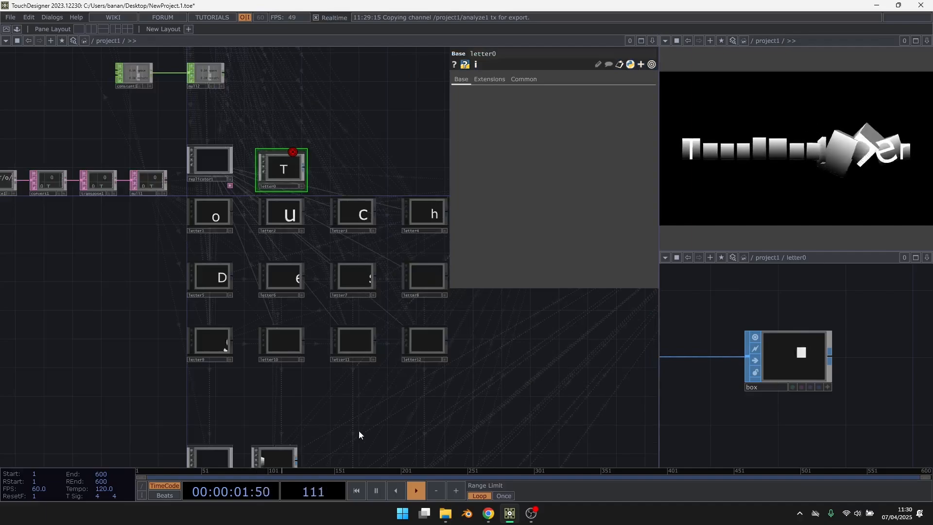
pyautogui.moveTo(357, 395); pyautogui.dragTo(350, 179)
pyautogui.click(220, 250)
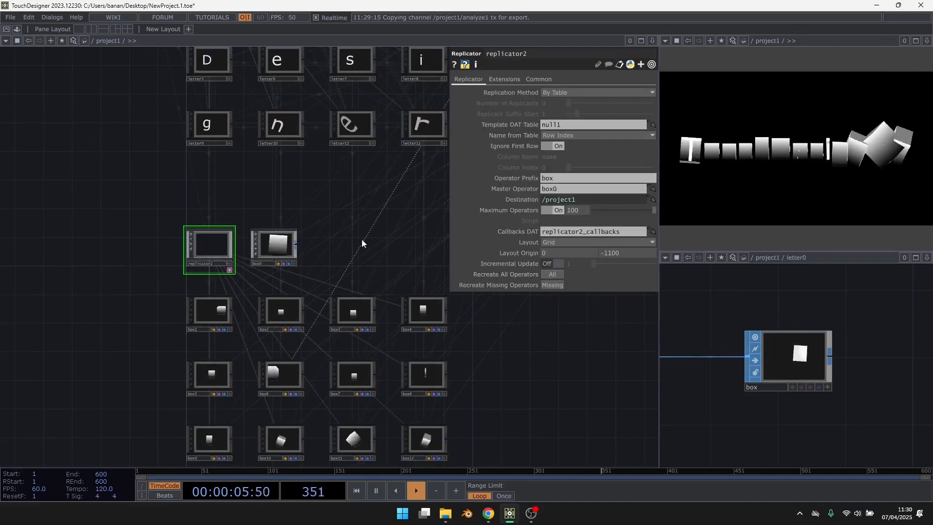
pyautogui.moveTo(329, 161); pyautogui.dragTo(314, 303)
pyautogui.doubleClick(264, 92)
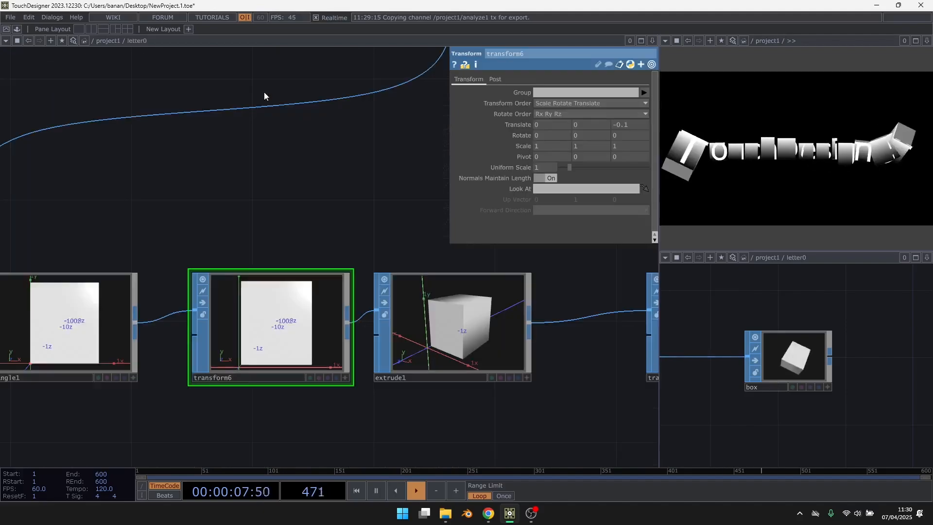
pyautogui.press('u')
pyautogui.click(197, 84)
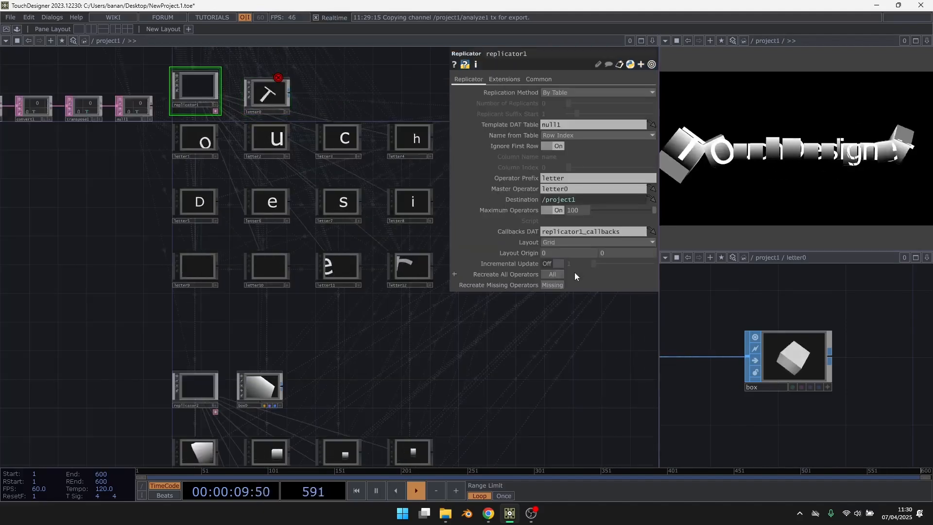
pyautogui.click(552, 274)
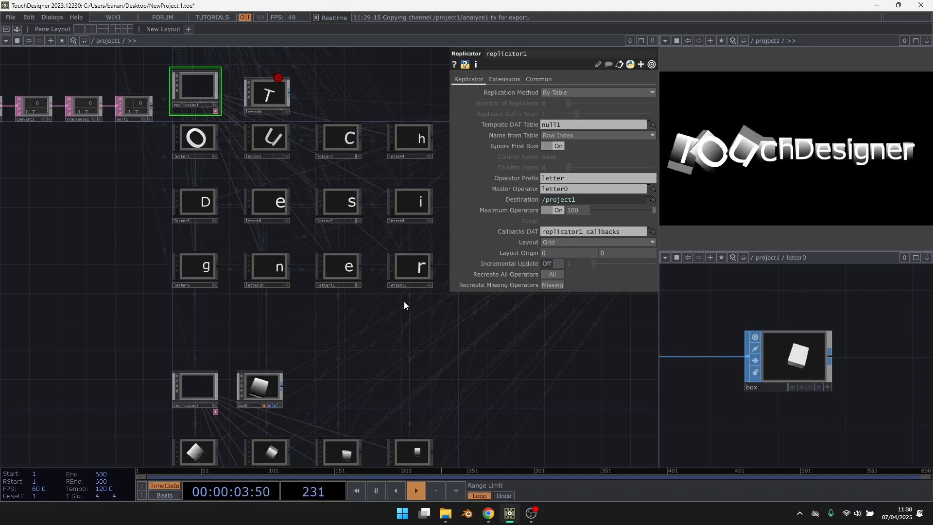
# Step: Add a third channel to constant1 and name it extrude
pyautogui.moveTo(326, 102); pyautogui.dragTo(406, 237)
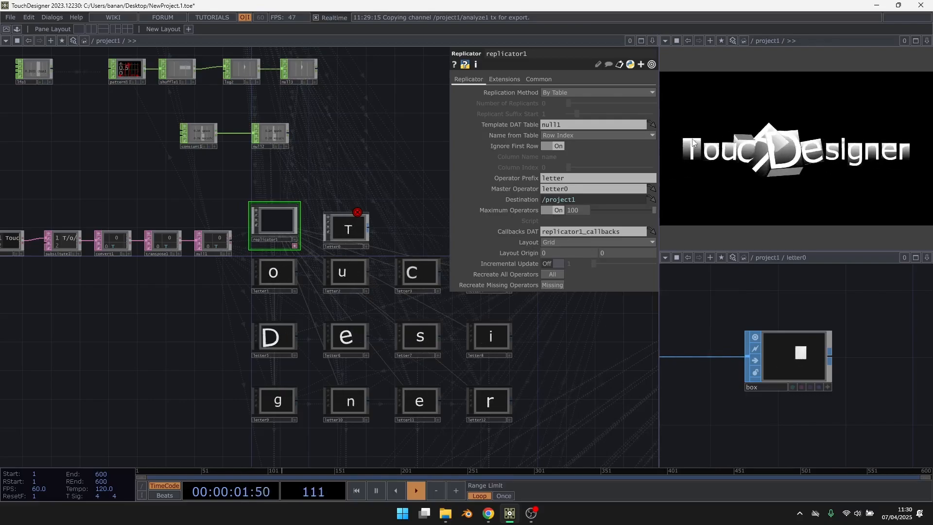
pyautogui.scroll(5, 240, 191)
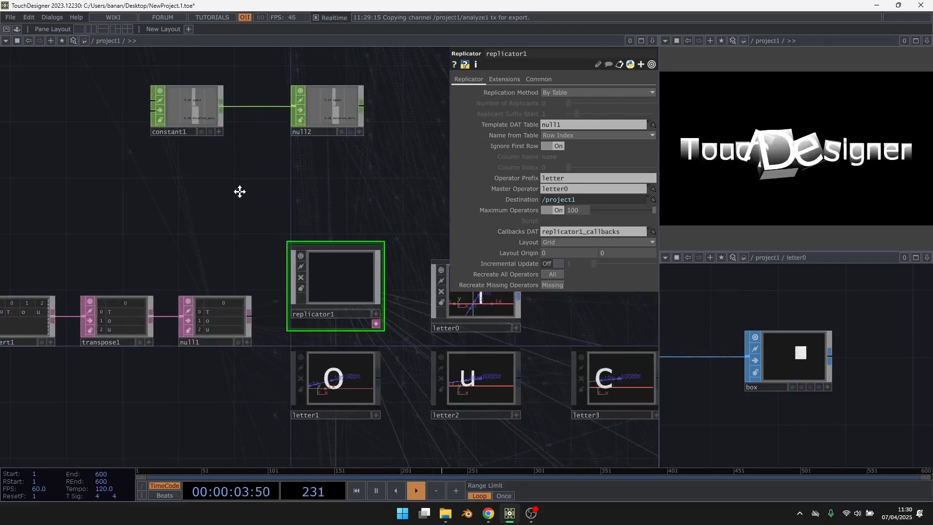
pyautogui.click(212, 218)
pyautogui.click(530, 92)
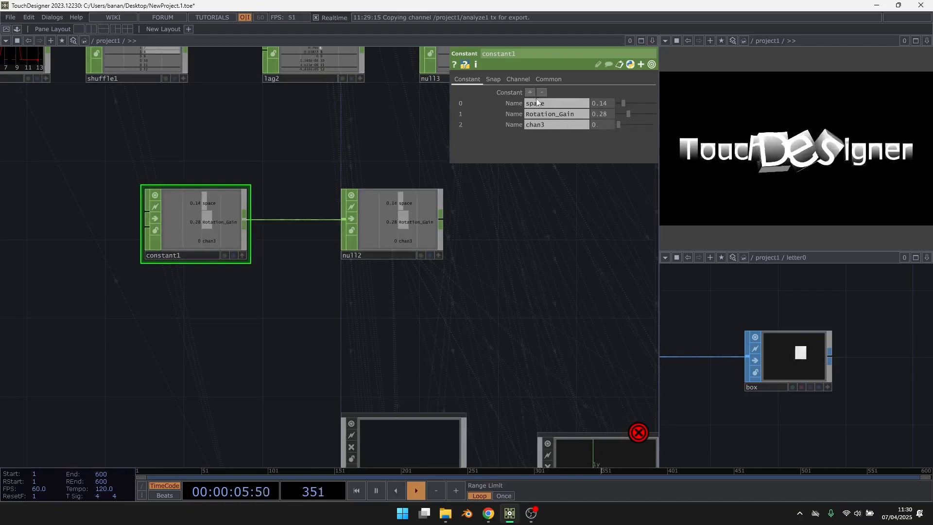
pyautogui.click(526, 126)
pyautogui.write('extr')
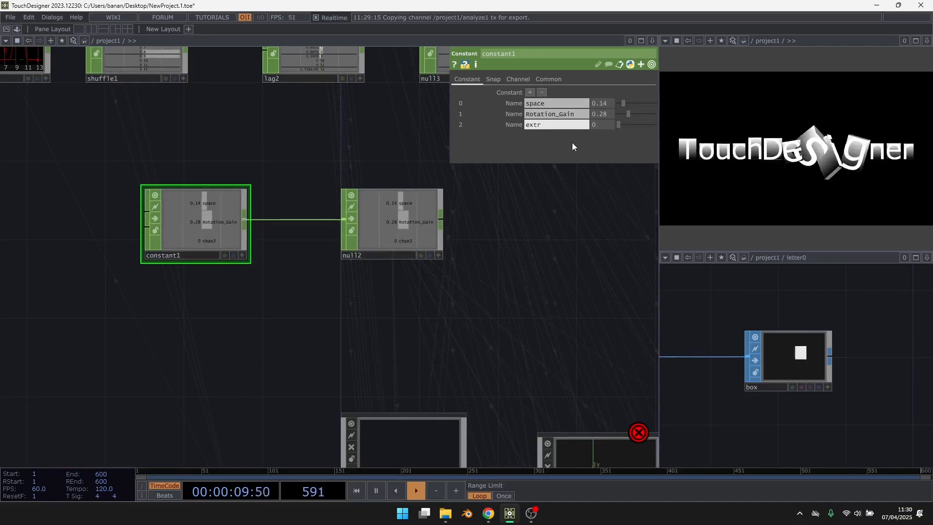
pyautogui.write('ude')
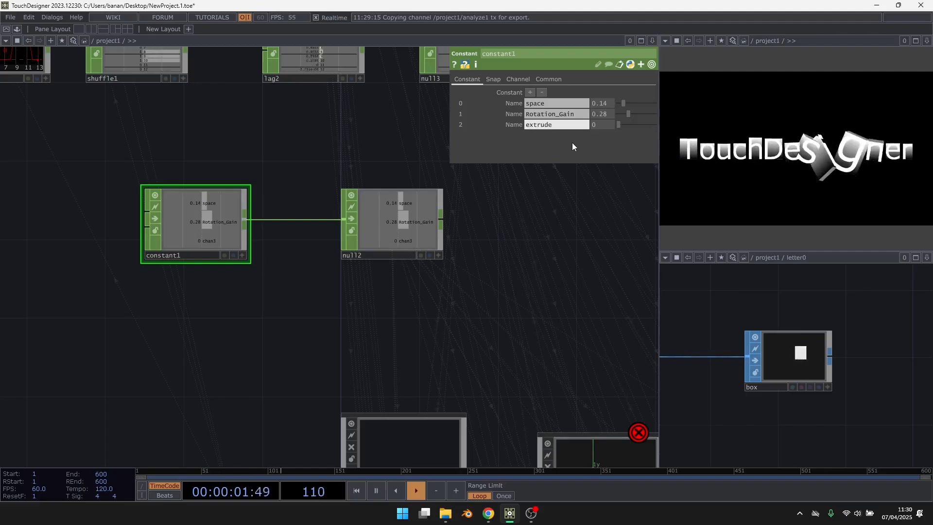
pyautogui.hotkey('ctrl', 'a')
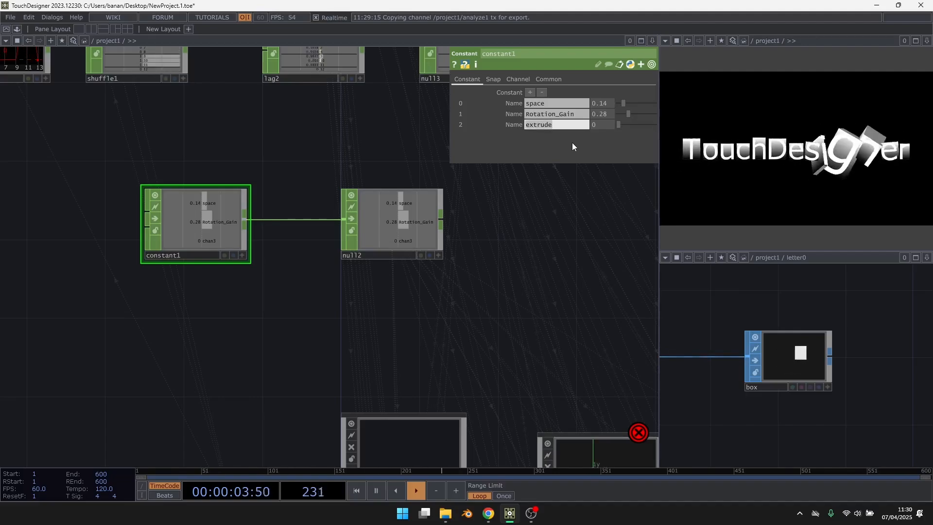
pyautogui.press('Return')
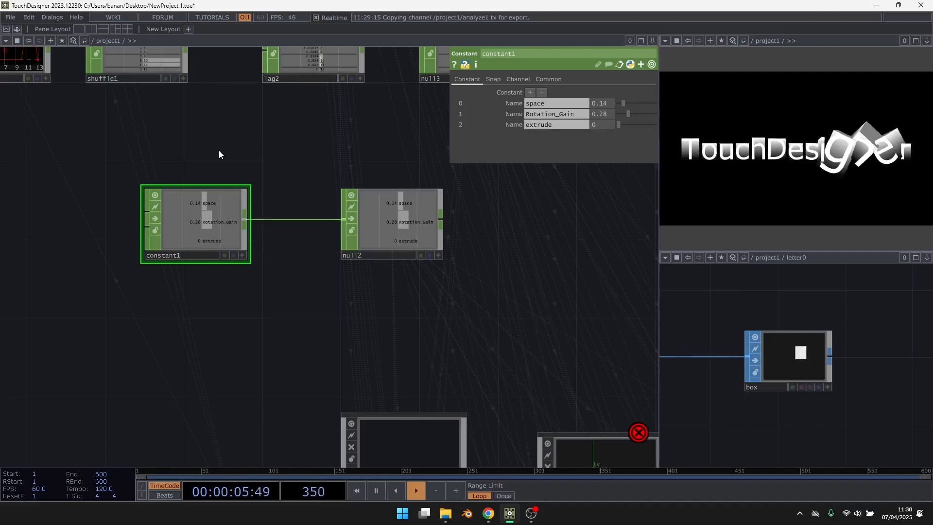
# Step: Go inside letter0, select extrude1 and pause the timeline playback
pyautogui.scroll(-2, 218, 150)
pyautogui.moveTo(413, 295); pyautogui.dragTo(345, 244)
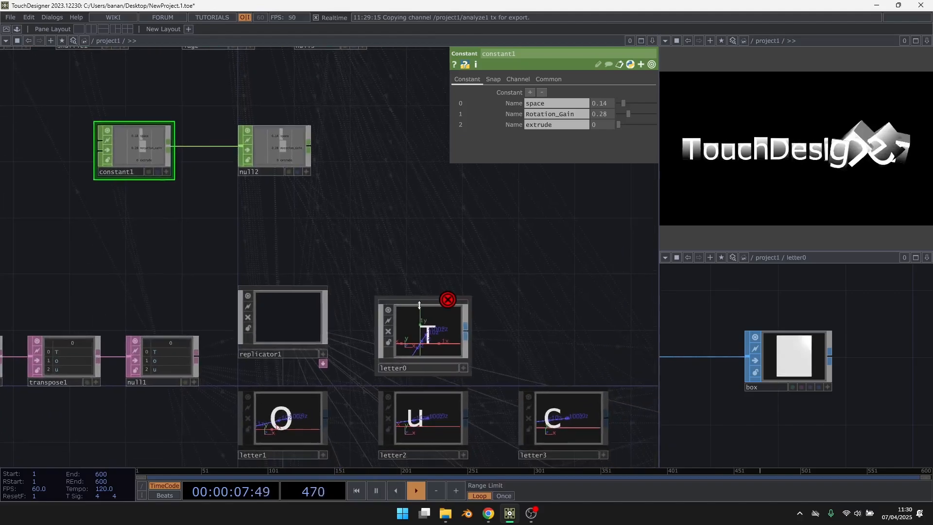
pyautogui.scroll(5, 424, 313)
pyautogui.click(424, 313)
pyautogui.moveTo(386, 219); pyautogui.dragTo(308, 198)
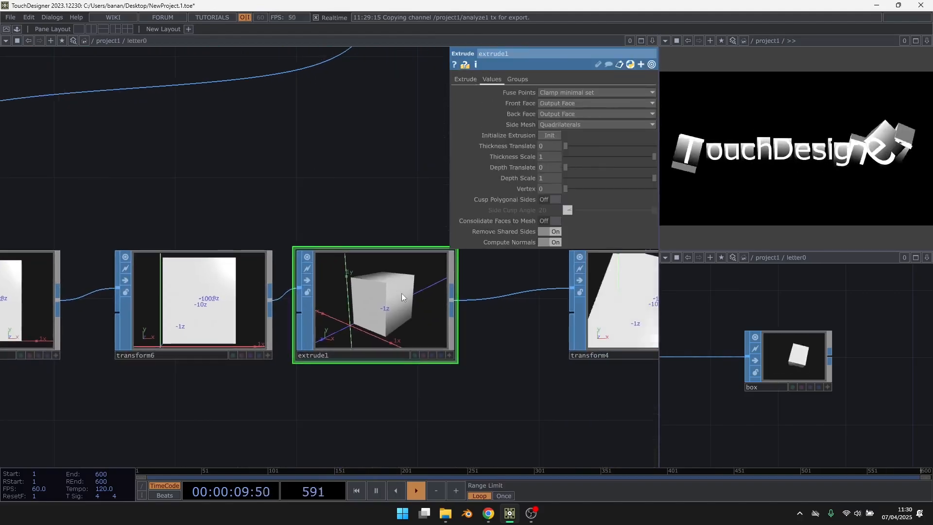
pyautogui.scroll(3, 401, 293)
pyautogui.press('space')
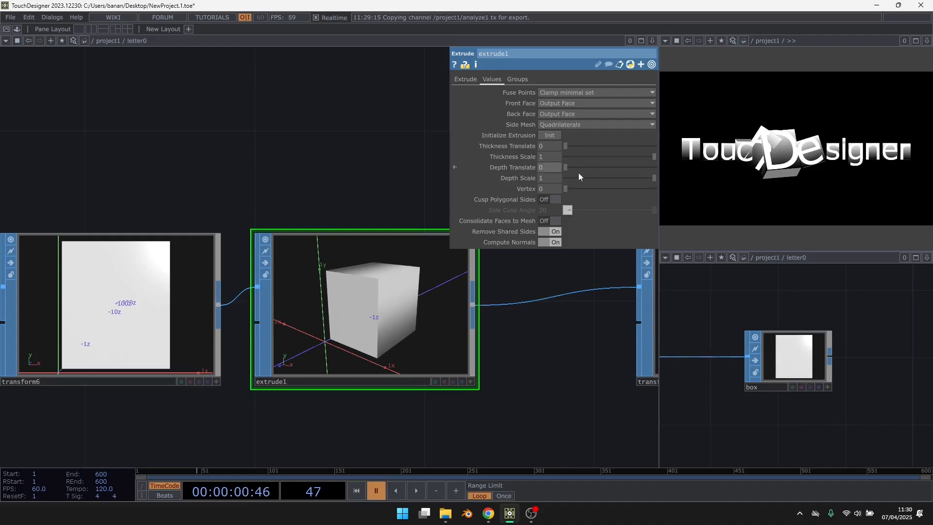
# Step: Reference null2's extrude channel in extrude1's Thickness Translate and close the floating null2 viewer
pyautogui.moveTo(569, 144)
pyautogui.mouseDown()
pyautogui.moveTo(593, 144)
pyautogui.moveTo(578, 150)
pyautogui.mouseUp()
pyautogui.scroll(-5, 797, 369)
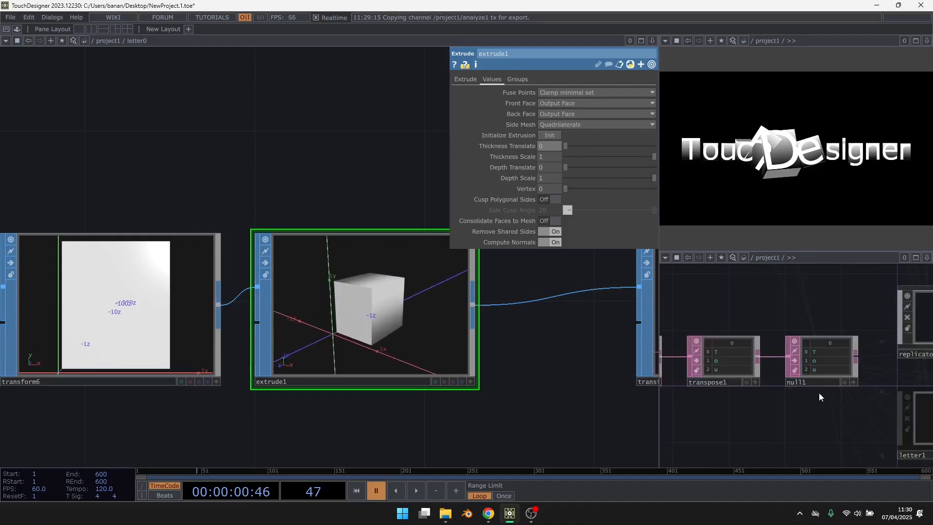
pyautogui.scroll(5, 879, 325)
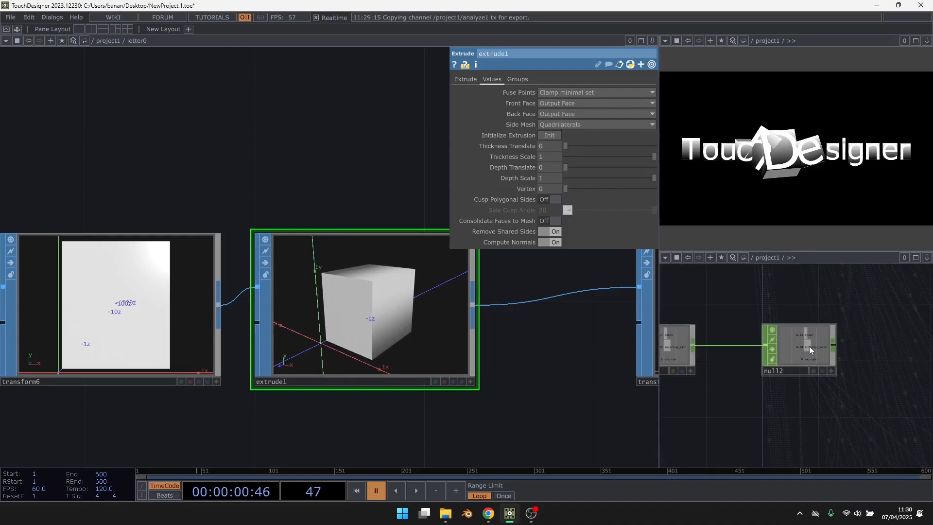
pyautogui.rightClick(809, 346)
pyautogui.click(821, 342)
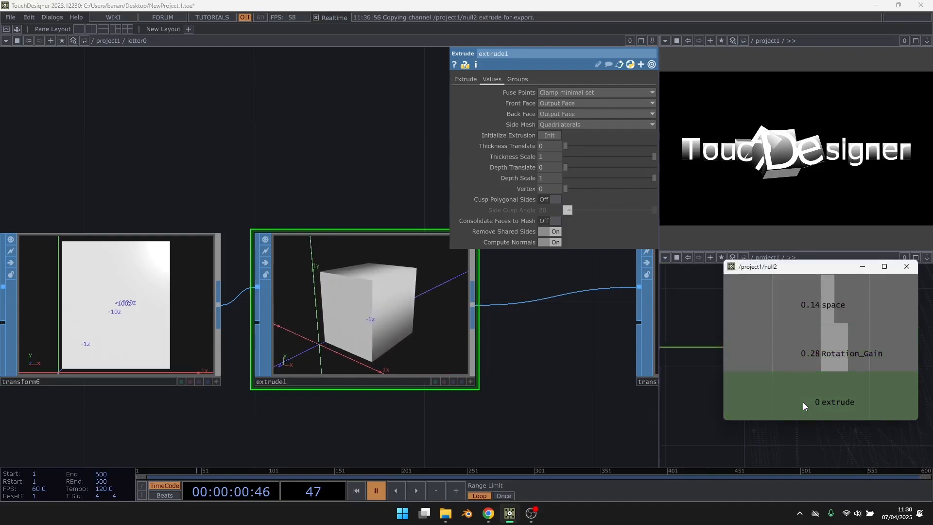
pyautogui.click(564, 145)
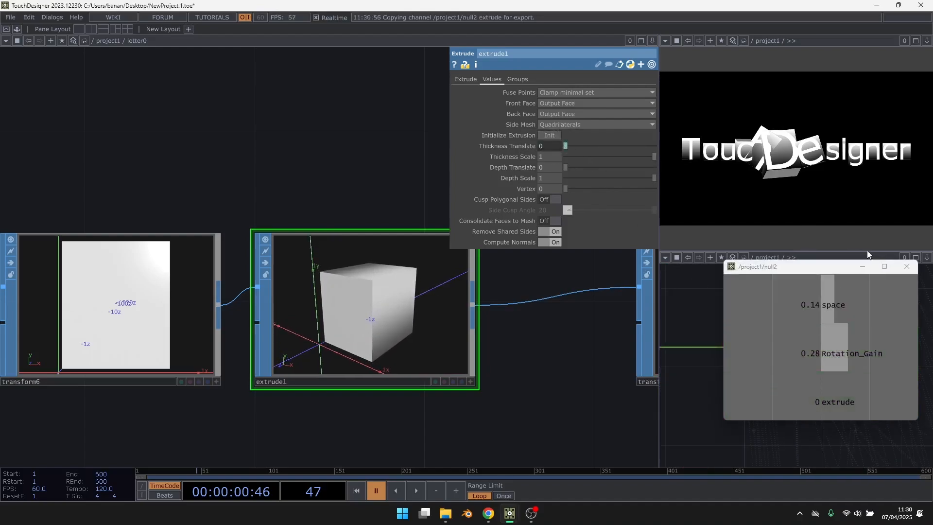
pyautogui.click(907, 266)
# Step: Recreate all operators of replicator1 to pass the extrude reference on to the letter copies, and resume playback
pyautogui.press('u')
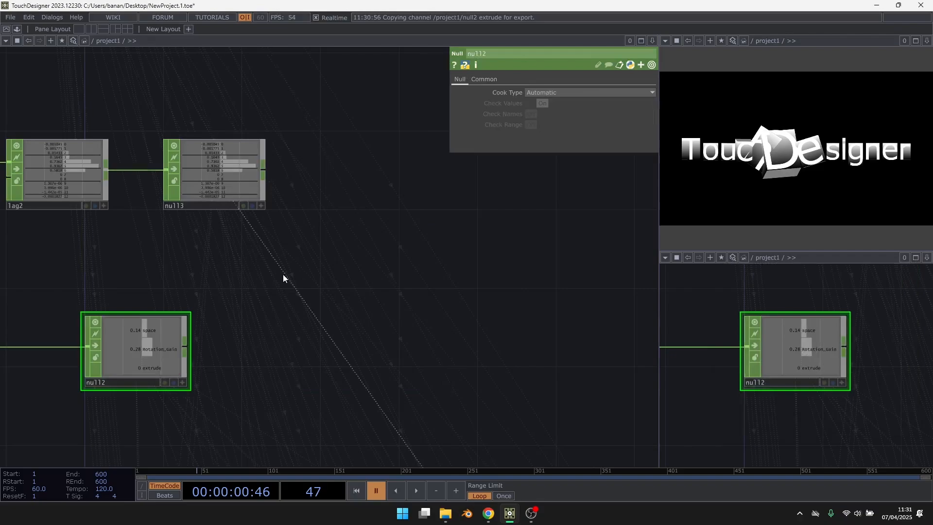
pyautogui.scroll(-4, 350, 161)
pyautogui.click(290, 287)
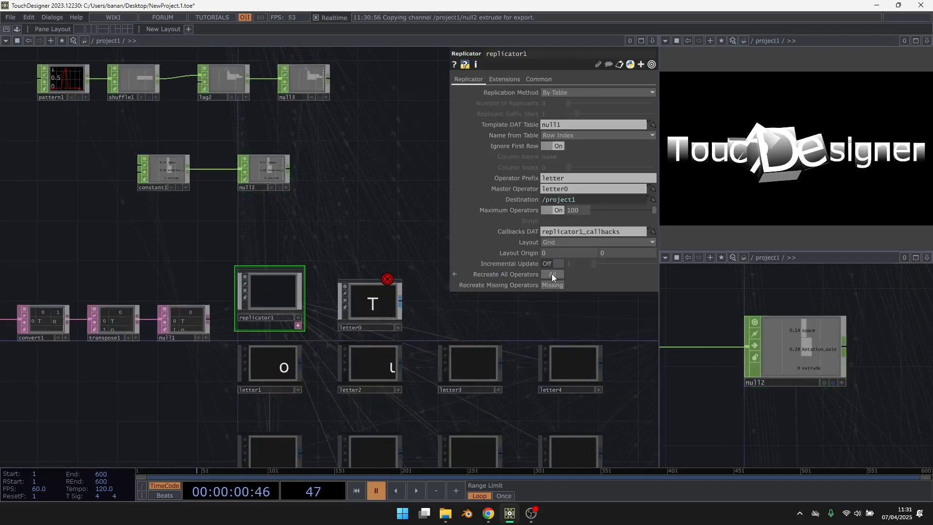
# Step: Set constant1's extrude channel to 0.14 and its space channel to 0.25
pyautogui.moveTo(358, 206); pyautogui.dragTo(415, 276)
pyautogui.scroll(4, 243, 232)
pyautogui.click(228, 236)
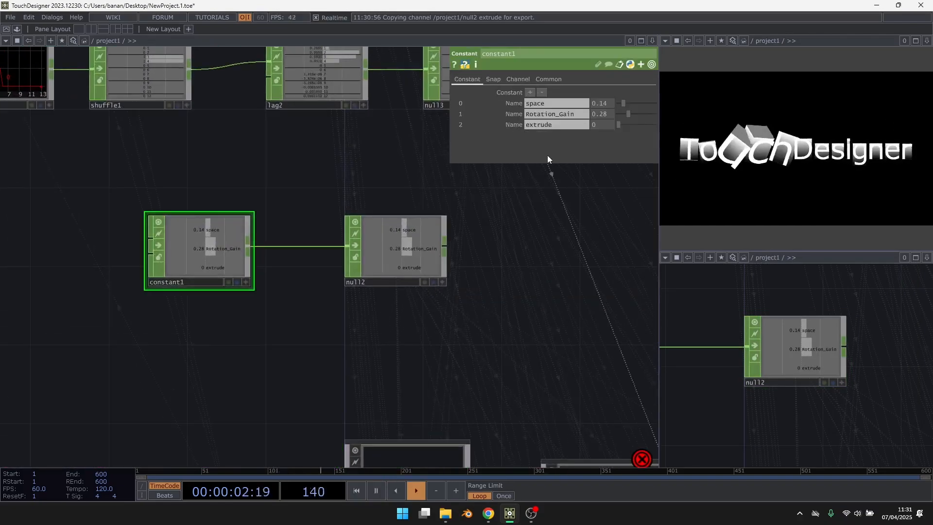
pyautogui.moveTo(613, 121); pyautogui.dragTo(630, 103)
pyautogui.scroll(-4, 231, 193)
pyautogui.scroll(5, 243, 193)
pyautogui.scroll(-6, 336, 117)
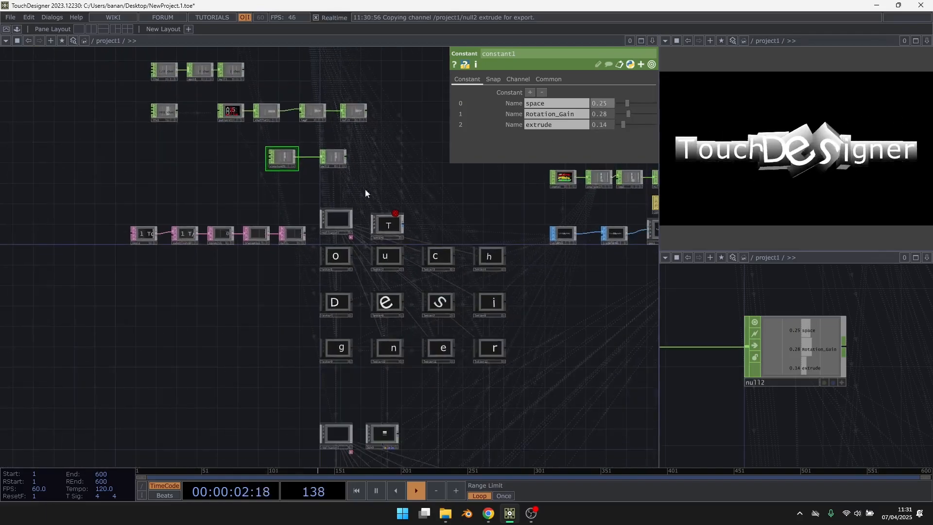
# Step: Add a Ramp TOP in the empty network area beside replicator2 and the box components
pyautogui.scroll(4, 374, 419)
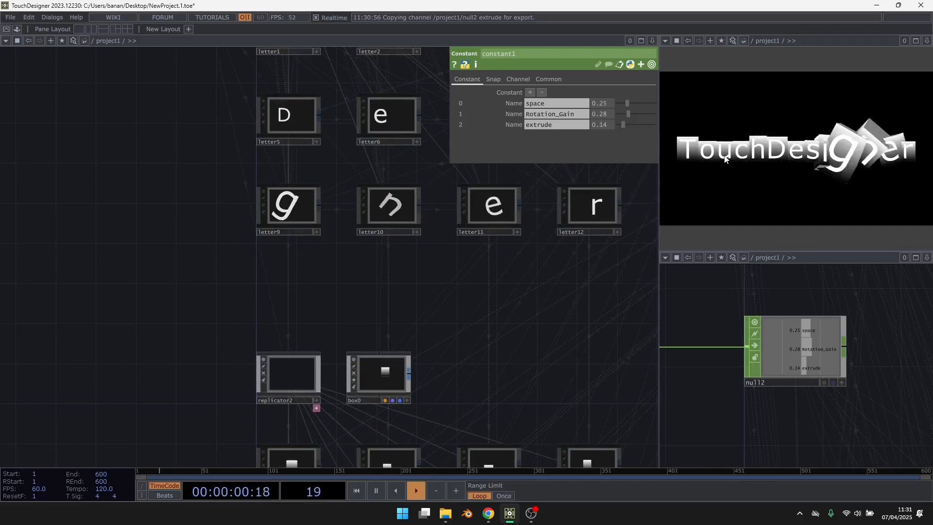
pyautogui.moveTo(453, 259); pyautogui.dragTo(577, 135)
pyautogui.moveTo(278, 320); pyautogui.dragTo(363, 266)
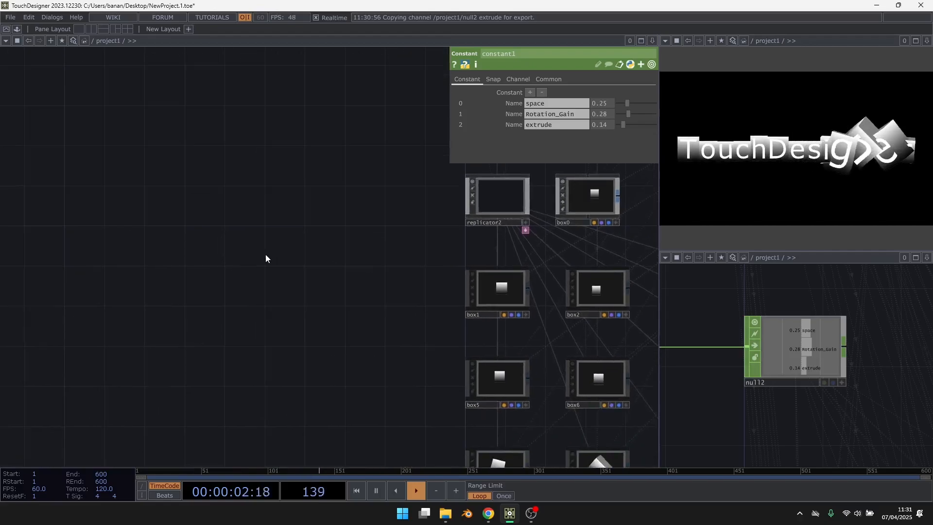
pyautogui.press('Tab')
pyautogui.click(133, 128)
pyautogui.write('ramp')
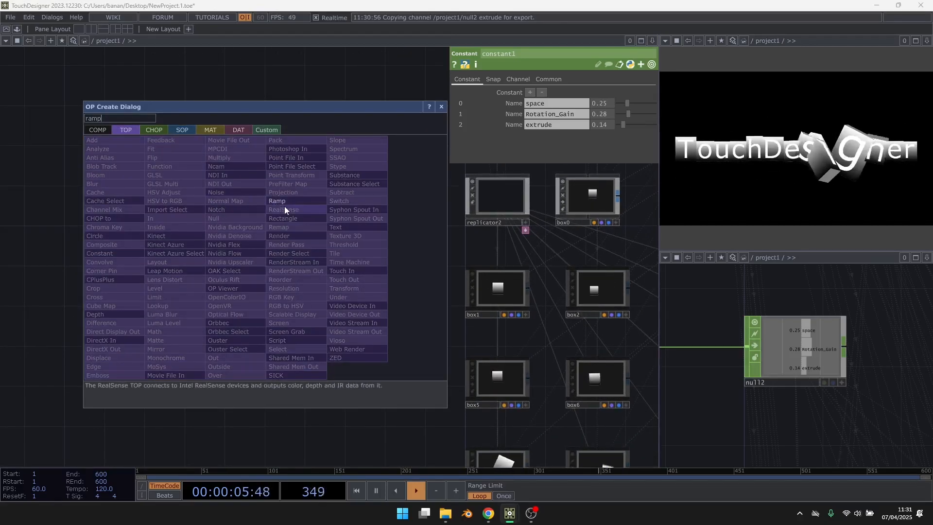
pyautogui.click(282, 201)
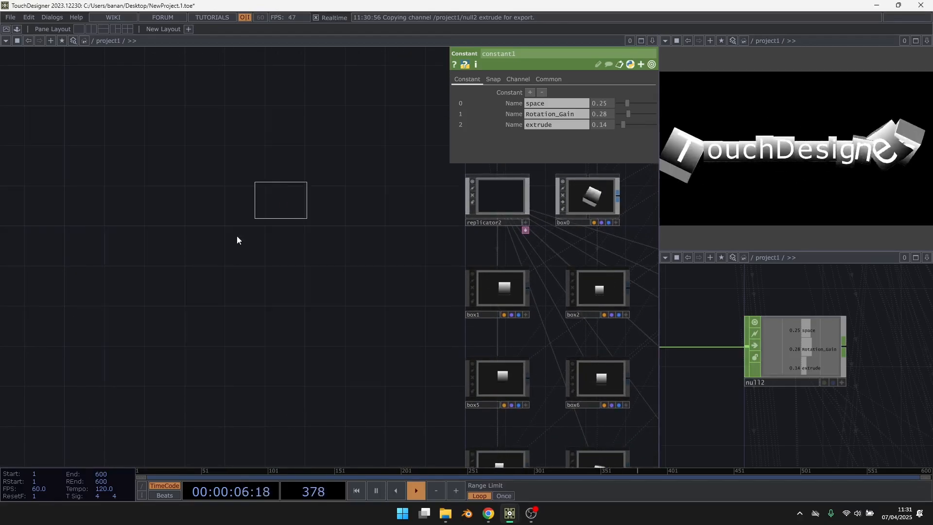
pyautogui.click(115, 261)
pyautogui.scroll(3, 50, 265)
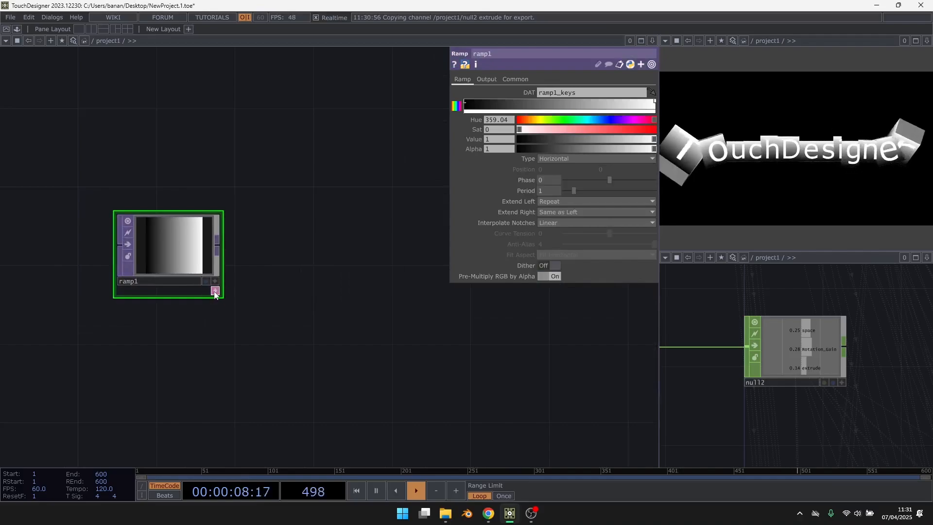
# Step: Undock the new ramp's keys table, rename it ramp0 and accept updating the ramp's DAT reference
pyautogui.click(215, 291)
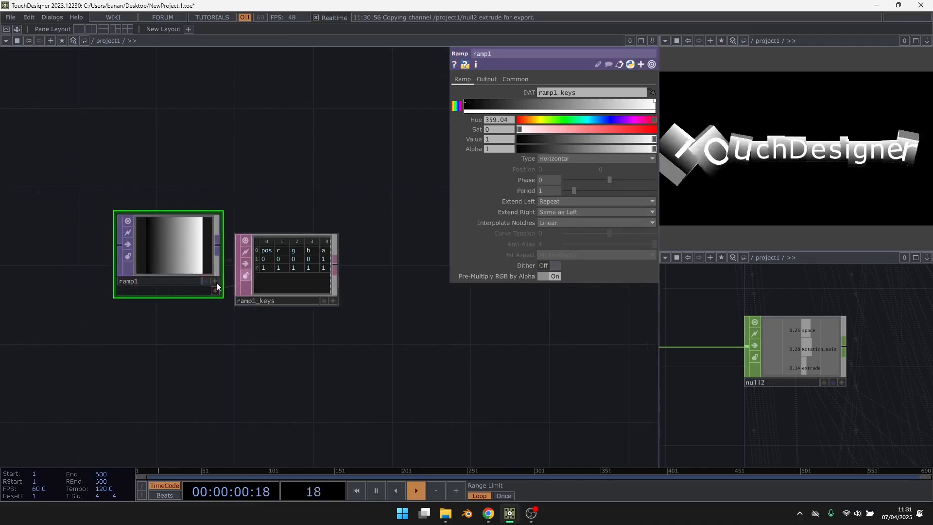
pyautogui.scroll(2, 217, 287)
pyautogui.click(314, 310)
pyautogui.click(314, 310)
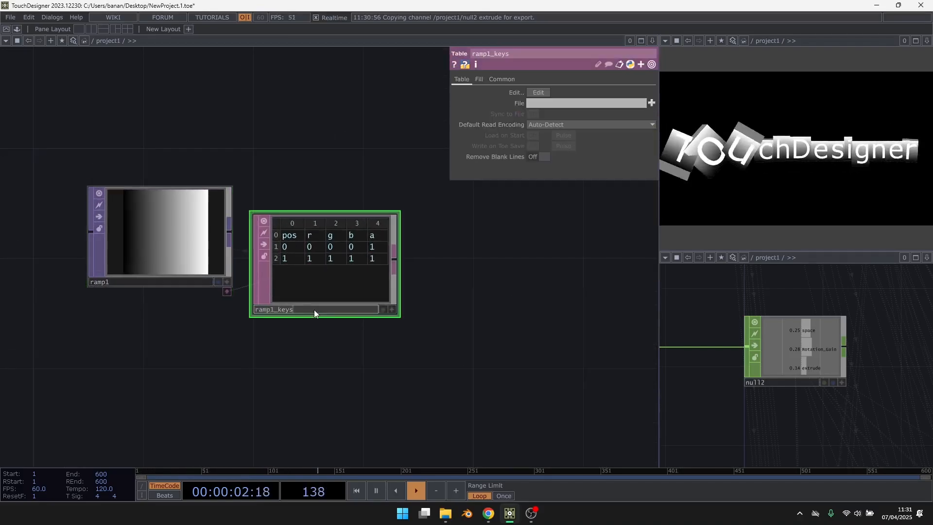
pyautogui.write('0')
pyautogui.press('Return')
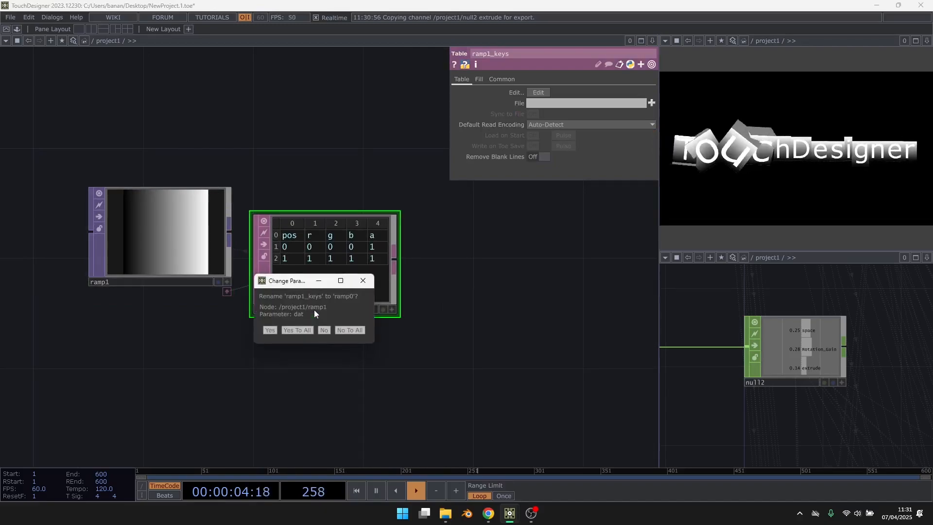
pyautogui.click(310, 330)
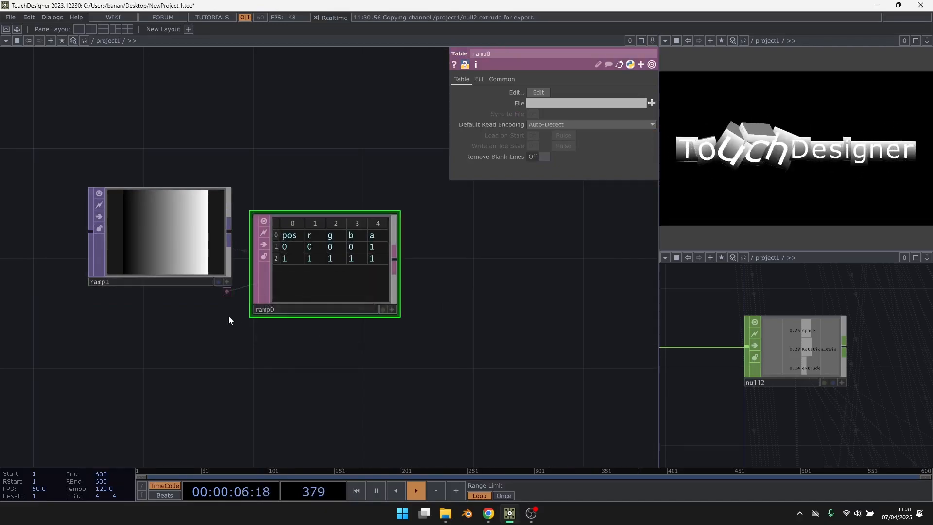
# Step: Check the ramp's settings inside box0, and set the new ramp1 in project1 to the Vertical type as well
pyautogui.scroll(-5, 274, 311)
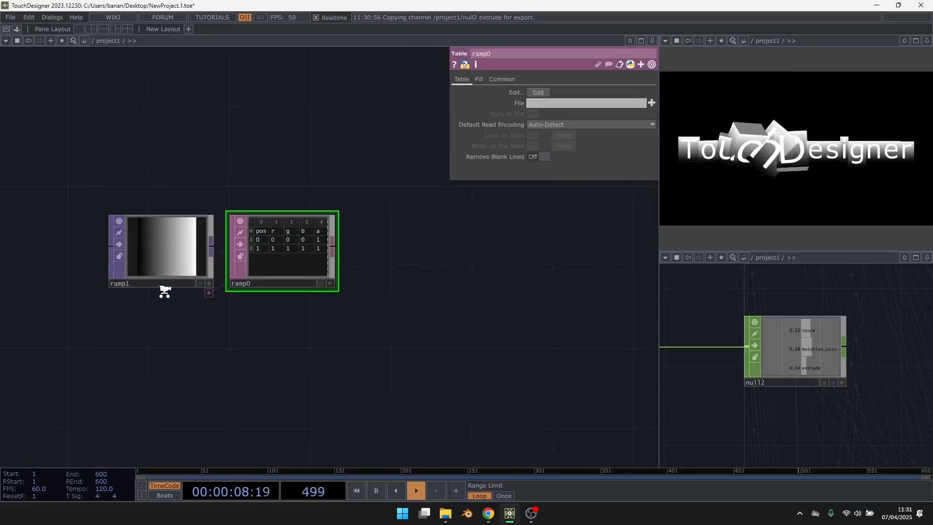
pyautogui.scroll(2, 510, 287)
pyautogui.press('i')
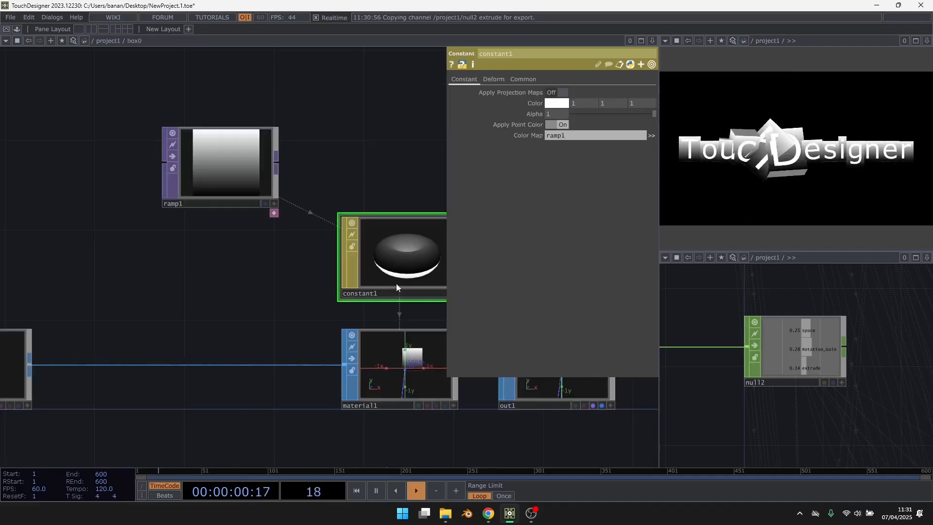
pyautogui.click(204, 155)
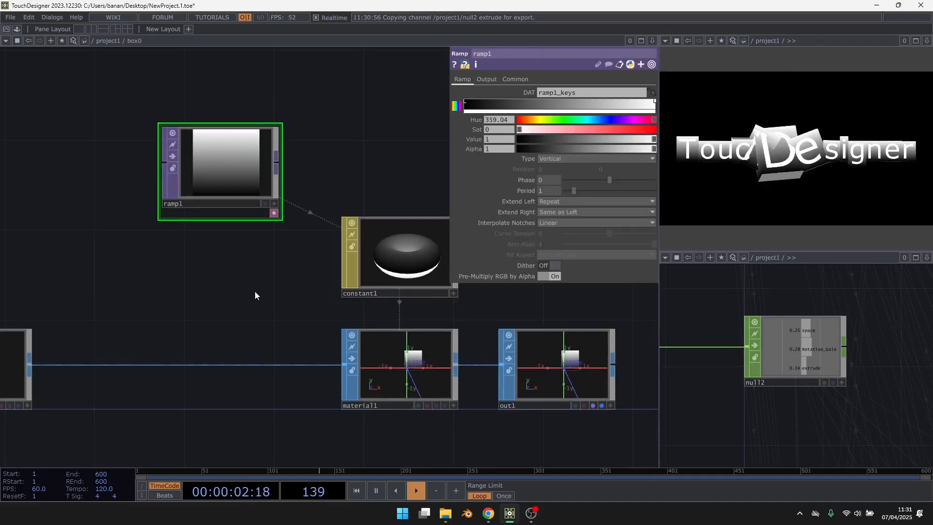
pyautogui.press('u')
pyautogui.scroll(3, 184, 234)
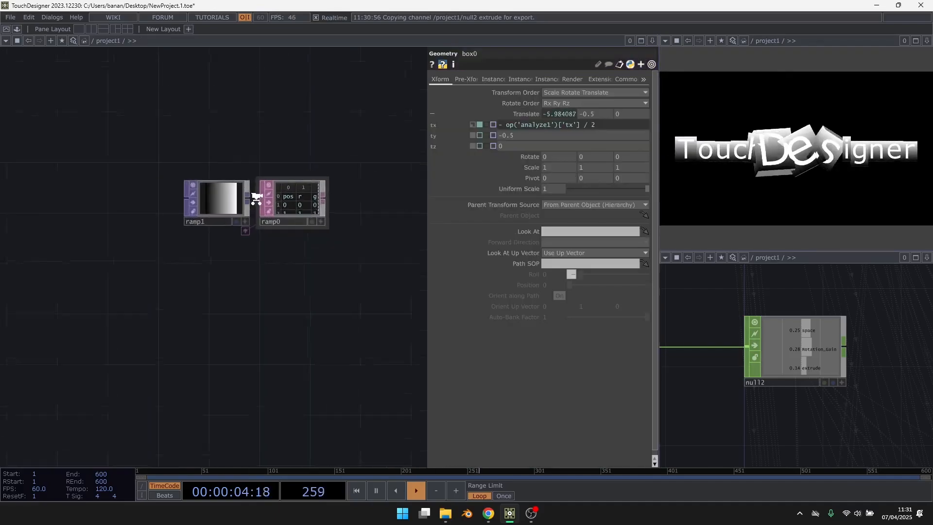
pyautogui.click(194, 204)
pyautogui.click(593, 159)
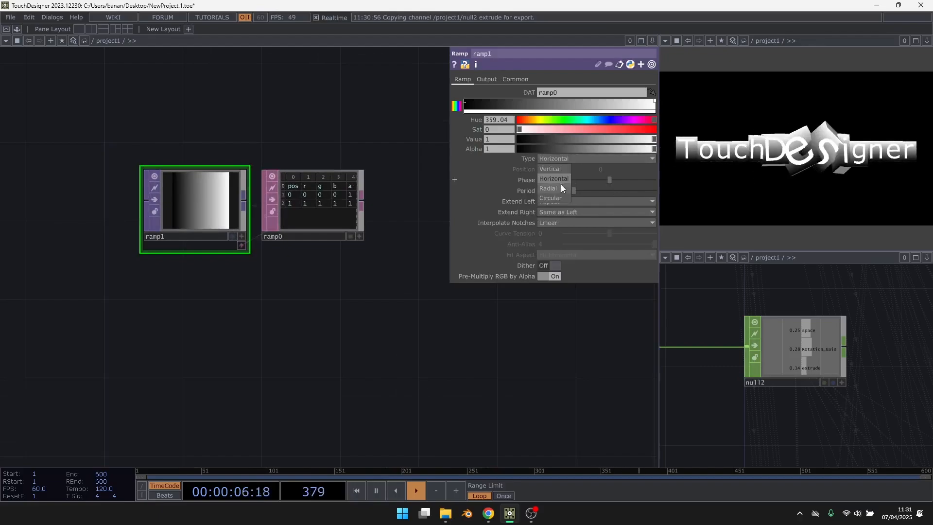
pyautogui.click(551, 170)
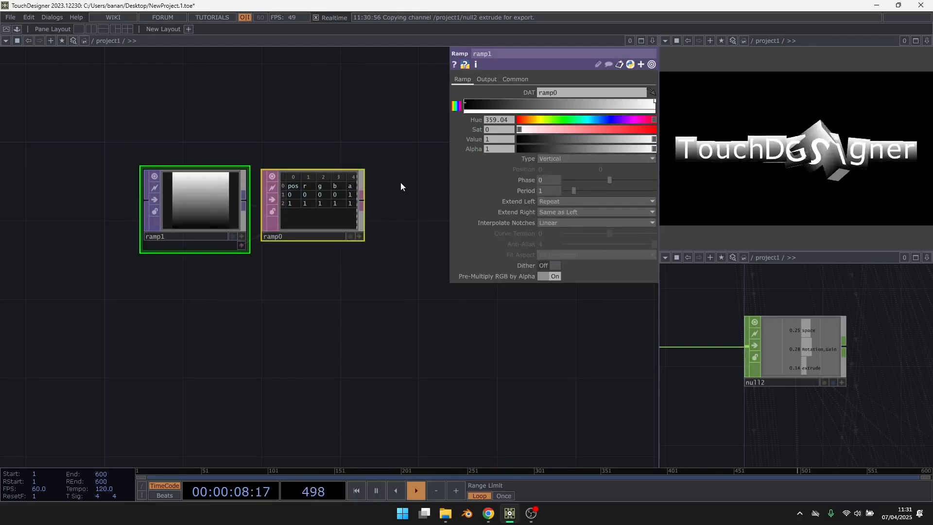
# Step: Duplicate ramp1 together with its keys table three times below the original pair
pyautogui.hotkey('ctrl', 'c')
pyautogui.hotkey('ctrl', 'v')
pyautogui.hotkey('ctrl', 'v')
pyautogui.hotkey('ctrl', 'v')
pyautogui.moveTo(429, 370); pyautogui.dragTo(393, 280)
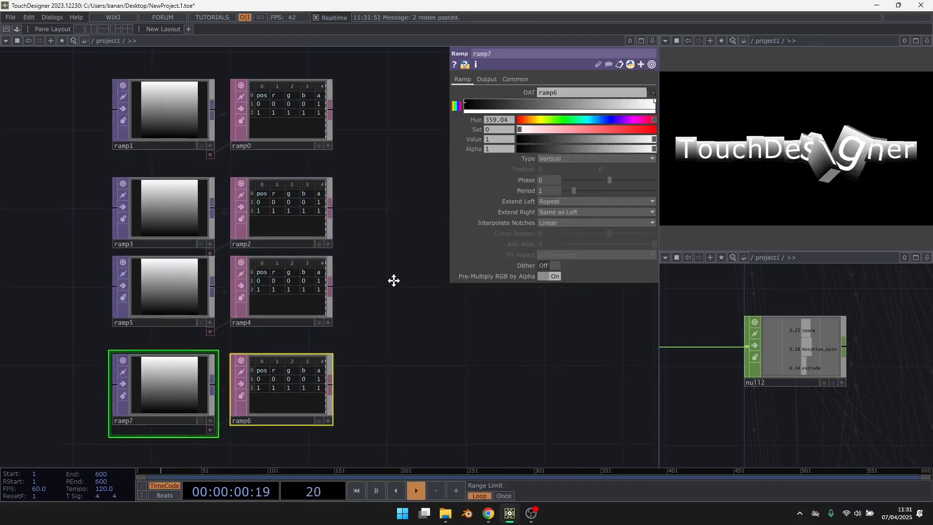
# Step: Arrange the four ramps and their keys tables in an evenly spaced, compact column
pyautogui.scroll(-4, 219, 149)
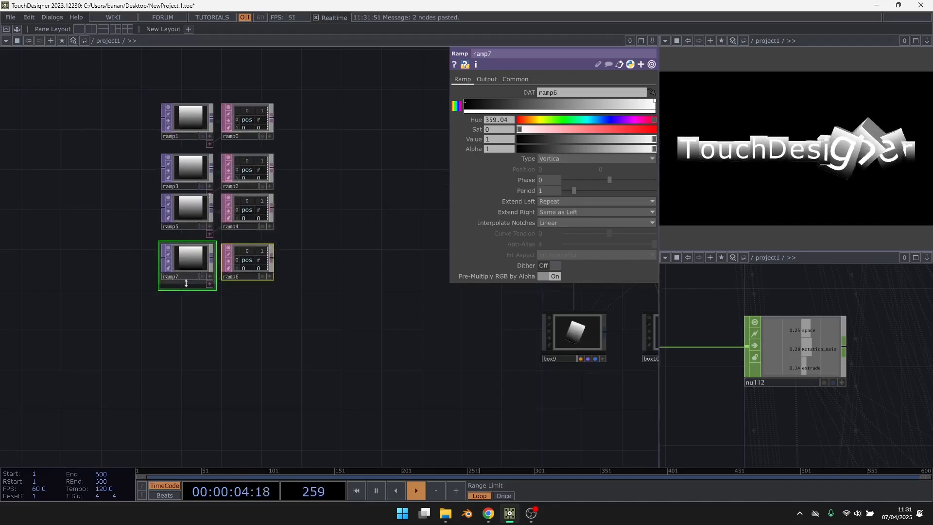
pyautogui.scroll(3, 187, 283)
pyautogui.moveTo(196, 319); pyautogui.dragTo(214, 366)
pyautogui.moveTo(300, 298); pyautogui.dragTo(293, 285)
pyautogui.moveTo(342, 348); pyautogui.dragTo(205, 160)
pyautogui.click(370, 319)
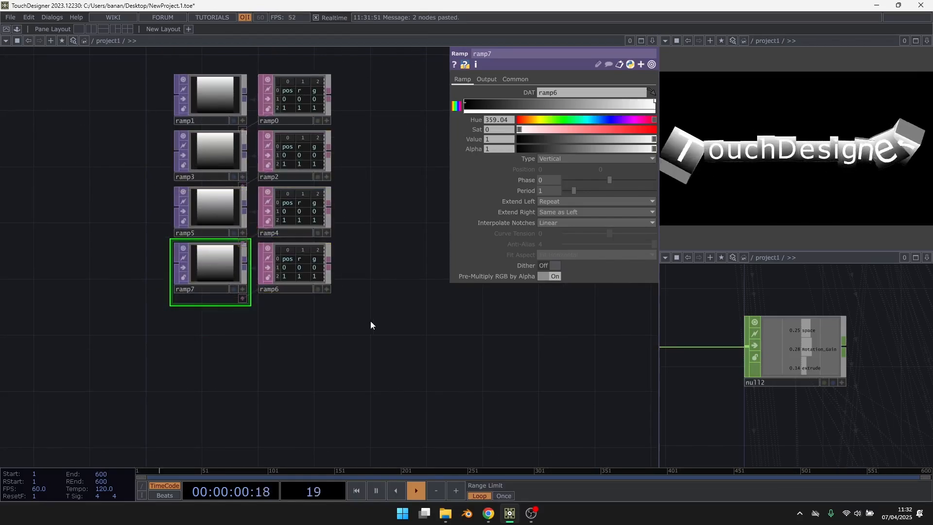
pyautogui.moveTo(386, 266); pyautogui.dragTo(381, 311)
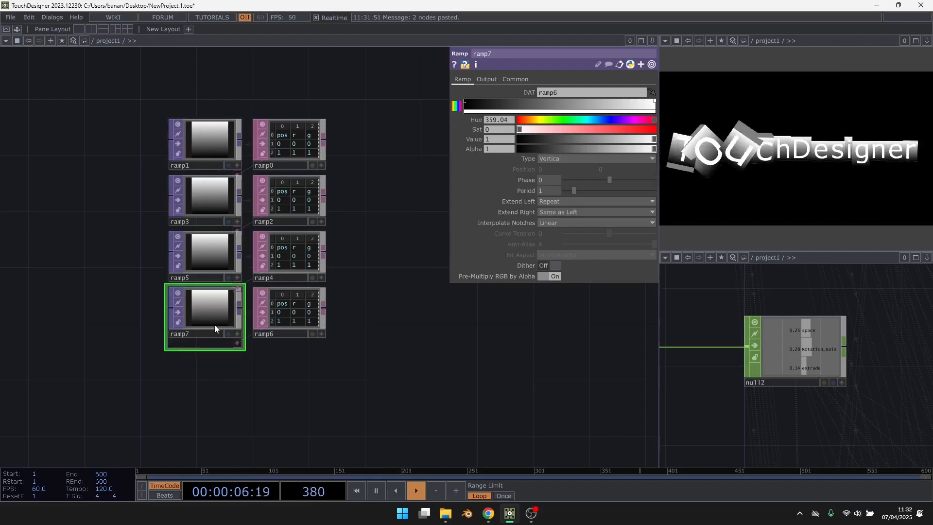
pyautogui.moveTo(132, 184); pyautogui.dragTo(141, 222)
pyautogui.scroll(3, 160, 214)
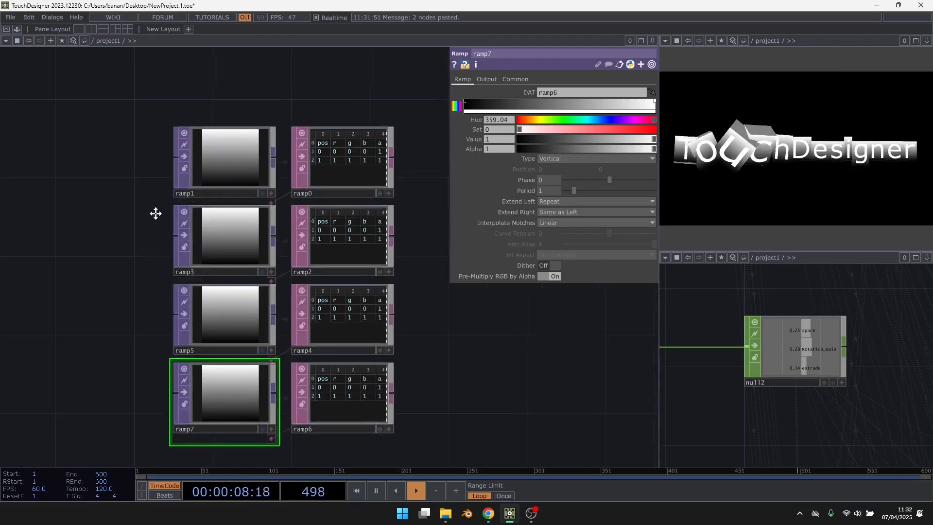
# Step: Try to rename the ramp1 and ramp3 TOPs to ramp0
pyautogui.click(225, 135)
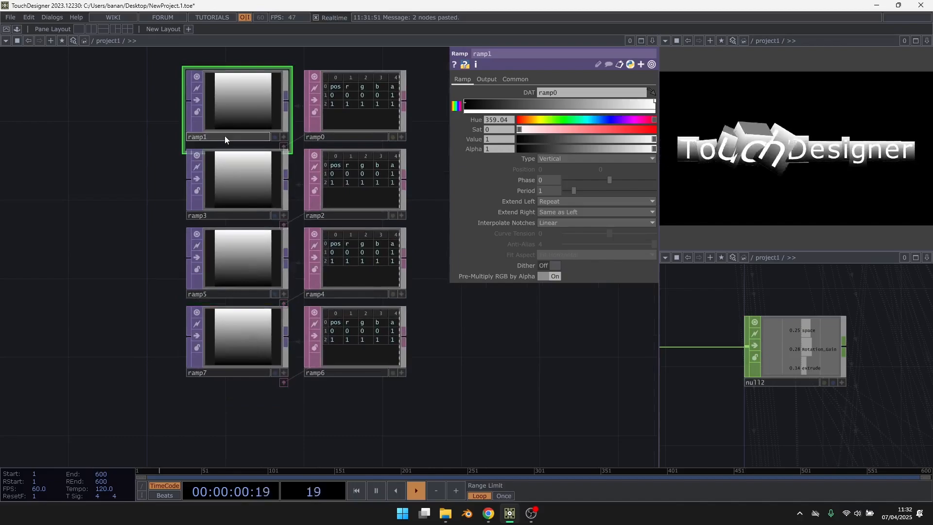
pyautogui.press('BackSpace')
pyautogui.write('0')
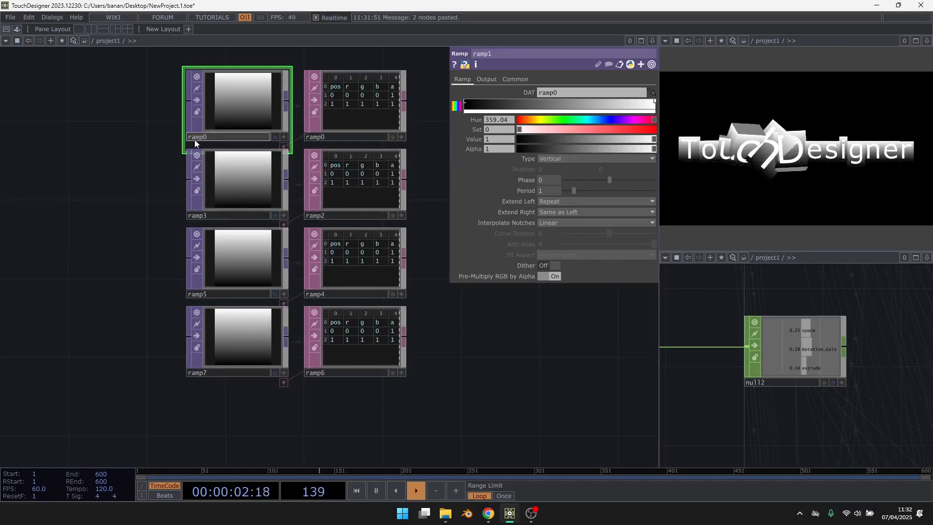
pyautogui.click(218, 217)
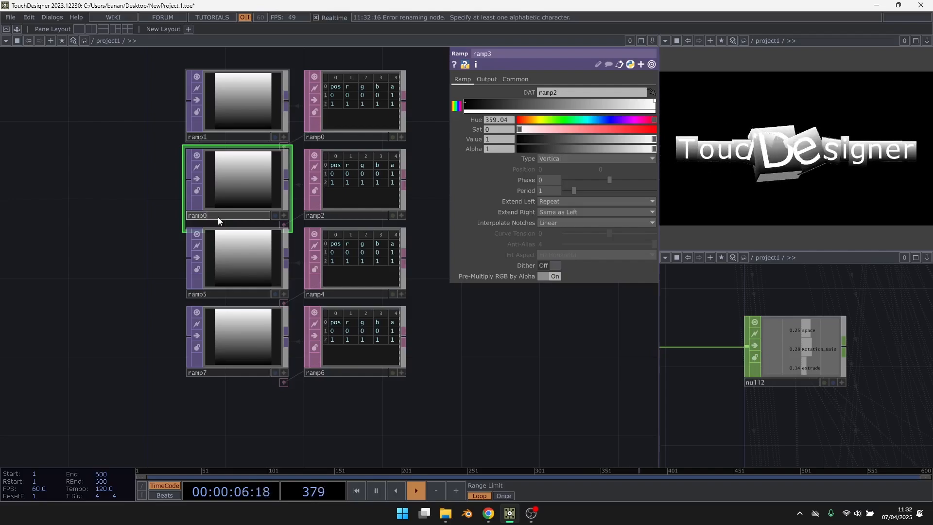
pyautogui.click(216, 298)
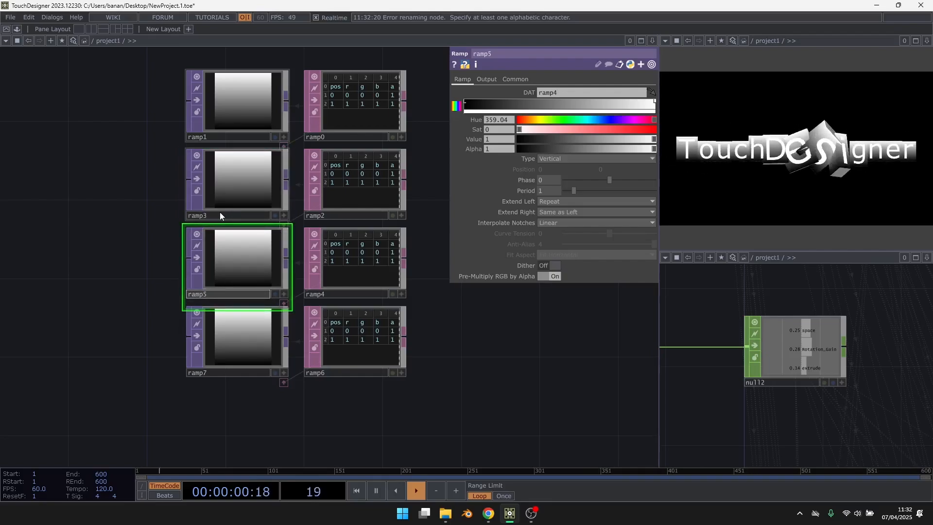
pyautogui.click(214, 138)
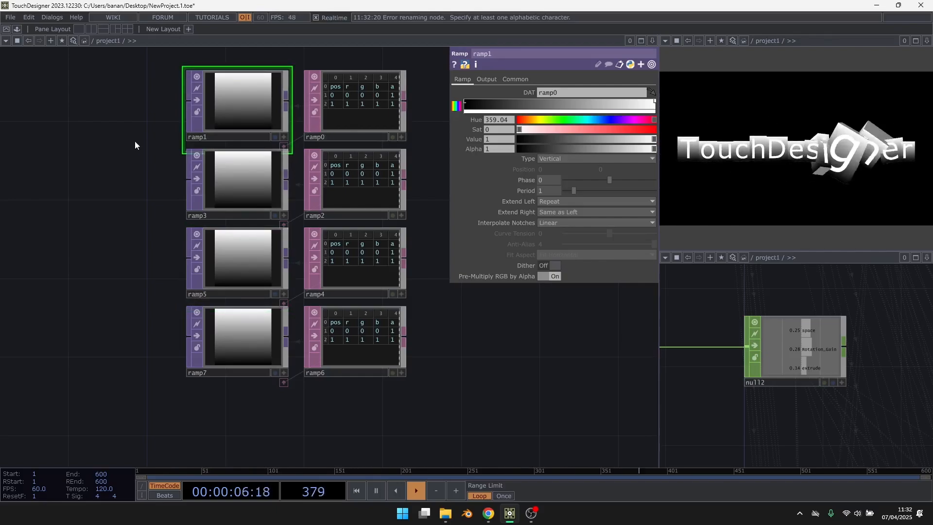
# Step: Add a Noise CHOP in the empty area above the column of ramps
pyautogui.moveTo(133, 253); pyautogui.dragTo(258, 306)
pyautogui.scroll(-2, 124, 264)
pyautogui.scroll(-2, 259, 307)
pyautogui.press('Tab')
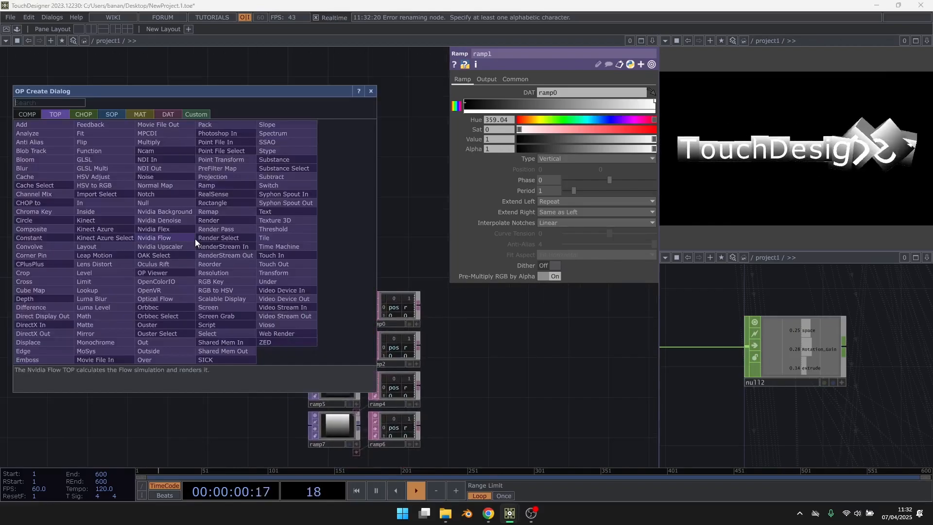
pyautogui.write('pa')
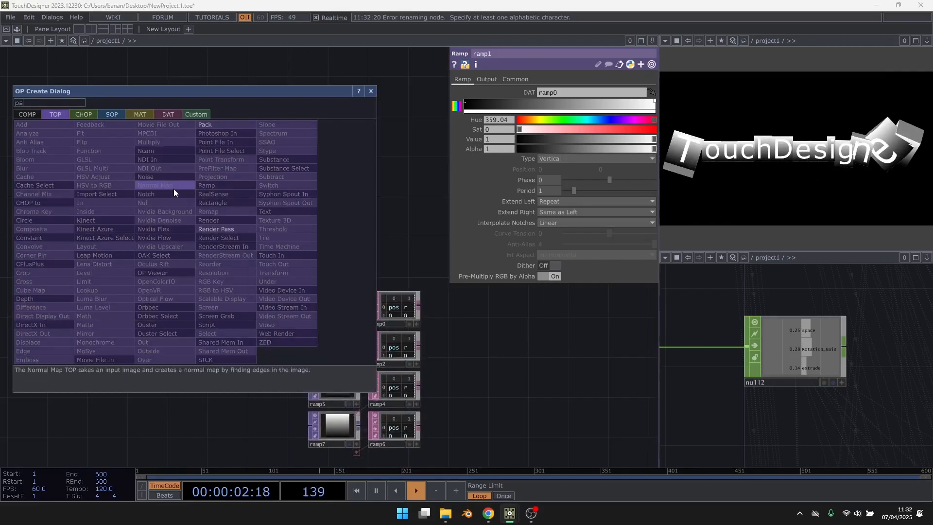
pyautogui.click(88, 113)
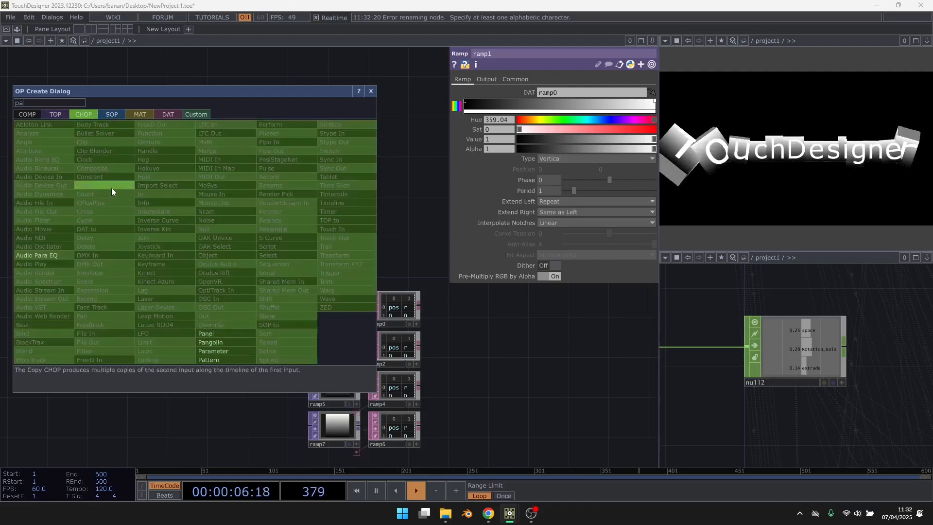
pyautogui.hotkey('ctrl', 'a')
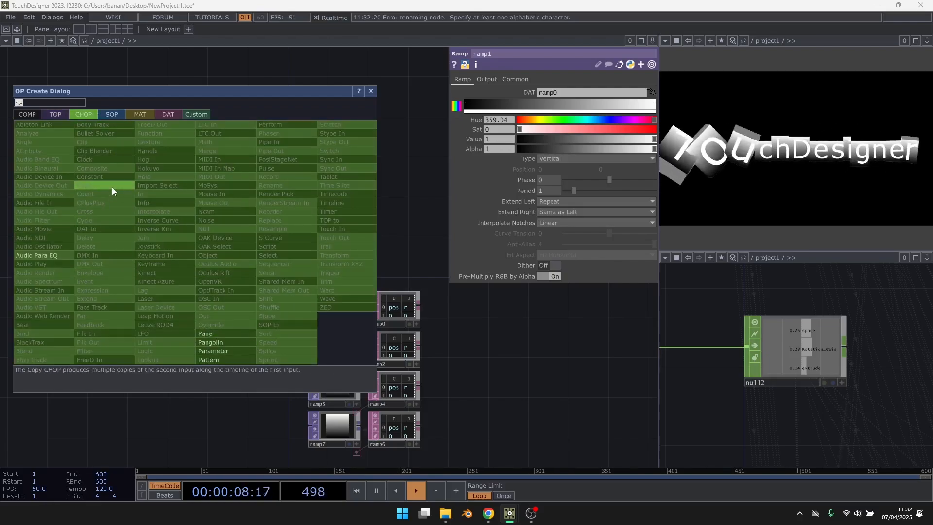
pyautogui.write('noi')
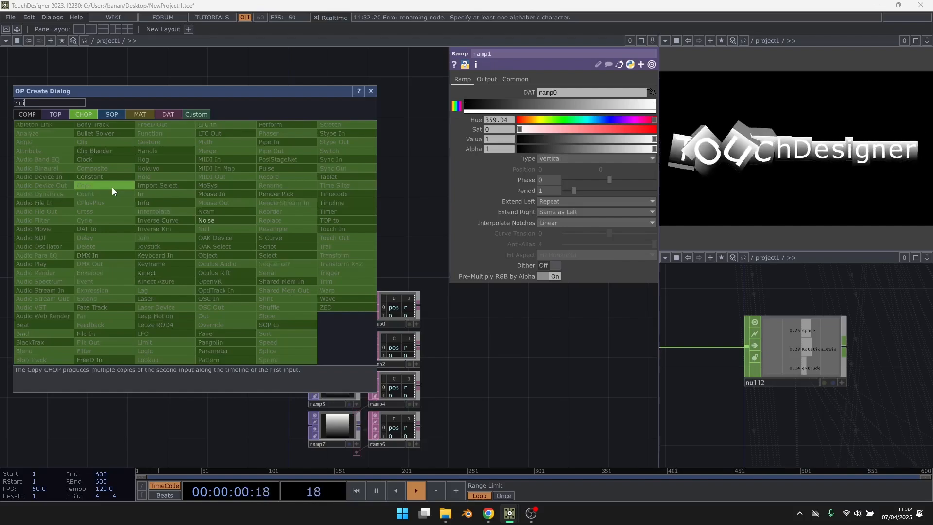
pyautogui.click(233, 220)
pyautogui.click(160, 229)
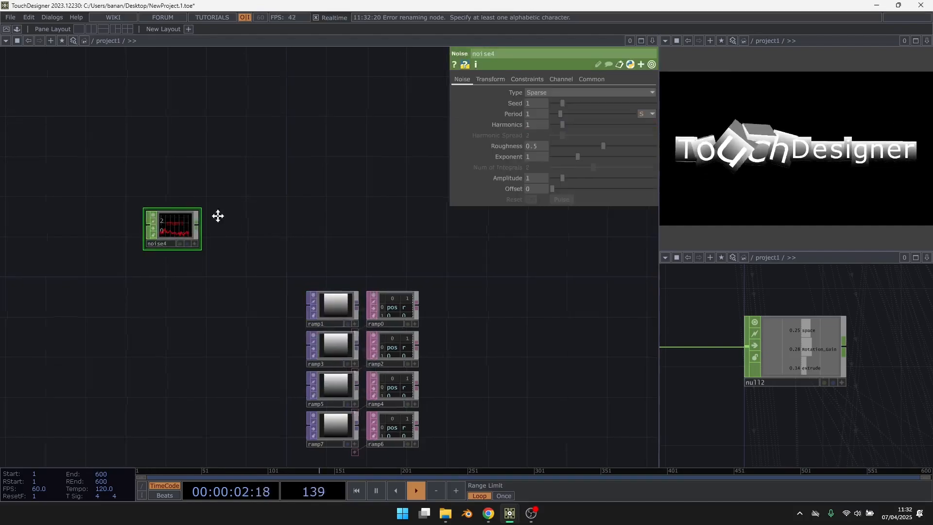
# Step: Reference the null1 DAT from the letter table chain in the End parameter of noise4
pyautogui.moveTo(218, 215); pyautogui.dragTo(100, 260)
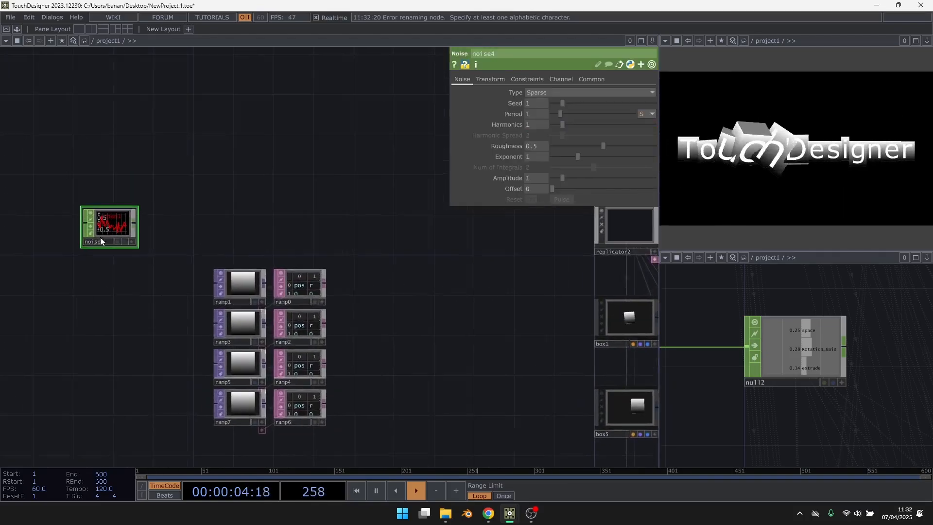
pyautogui.scroll(3, 100, 237)
pyautogui.moveTo(265, 253); pyautogui.dragTo(262, 330)
pyautogui.scroll(-4, 264, 374)
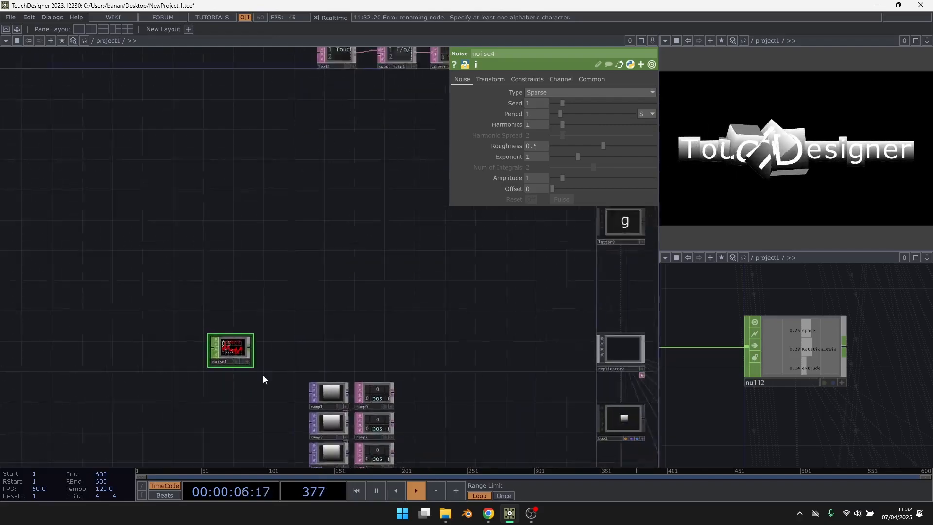
pyautogui.scroll(-1, 263, 374)
pyautogui.moveTo(246, 258); pyautogui.dragTo(139, 282)
pyautogui.moveTo(375, 195); pyautogui.dragTo(392, 123)
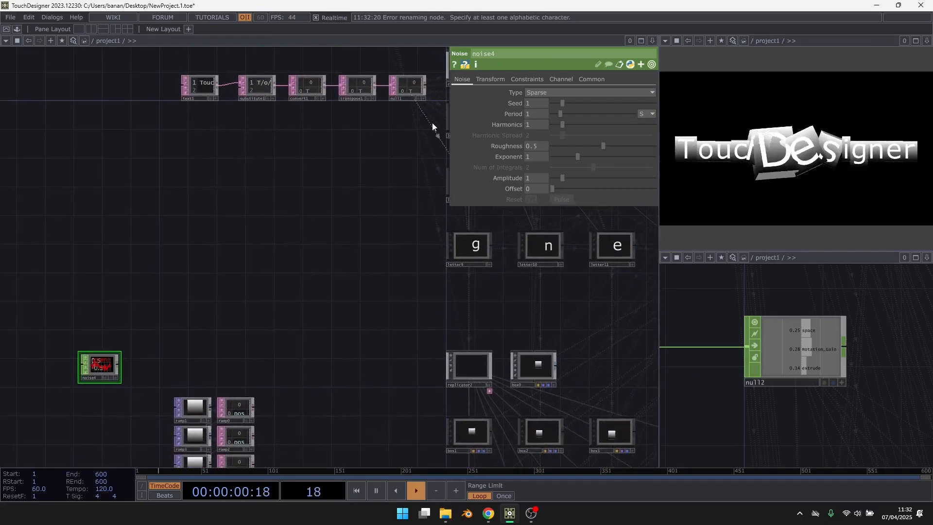
pyautogui.click(552, 78)
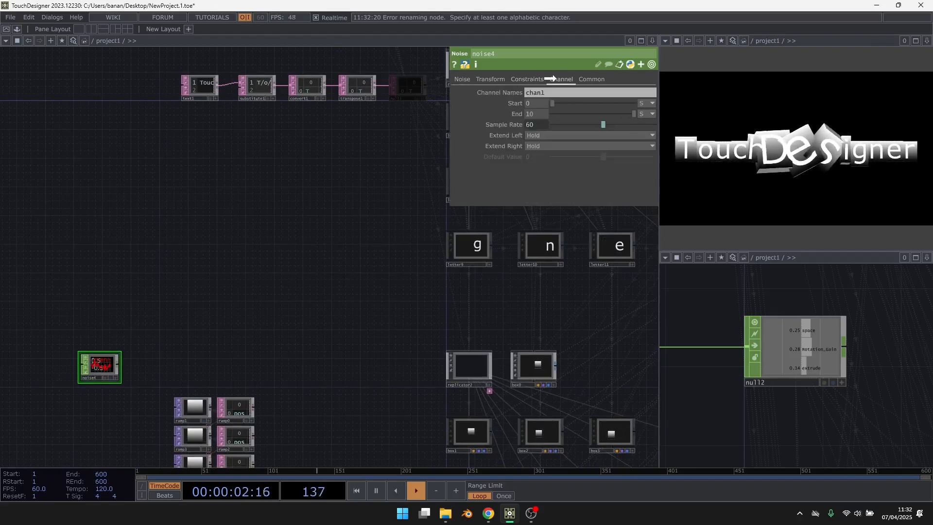
pyautogui.moveTo(552, 79); pyautogui.dragTo(541, 112)
# Step: Set the units of noise4's channel Start and End to Samples
pyautogui.click(645, 114)
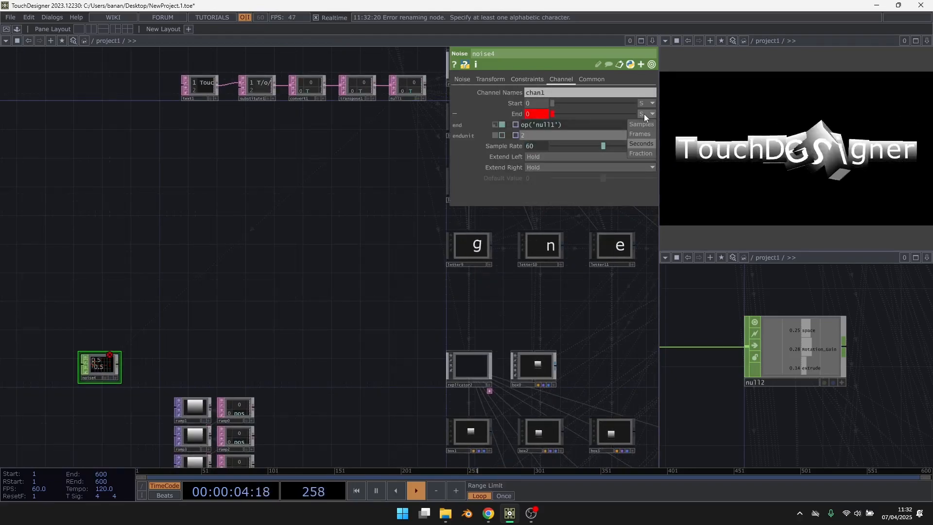
pyautogui.click(646, 125)
pyautogui.click(646, 113)
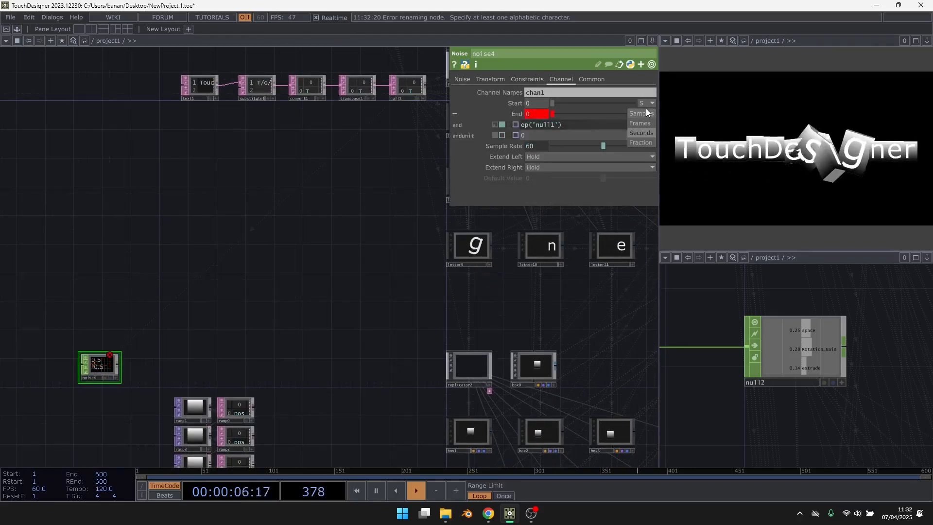
pyautogui.click(646, 109)
# Step: Complete noise4's End expression as op('null1').numRows -1
pyautogui.moveTo(260, 226); pyautogui.dragTo(355, 125)
pyautogui.scroll(3, 212, 255)
pyautogui.click(593, 126)
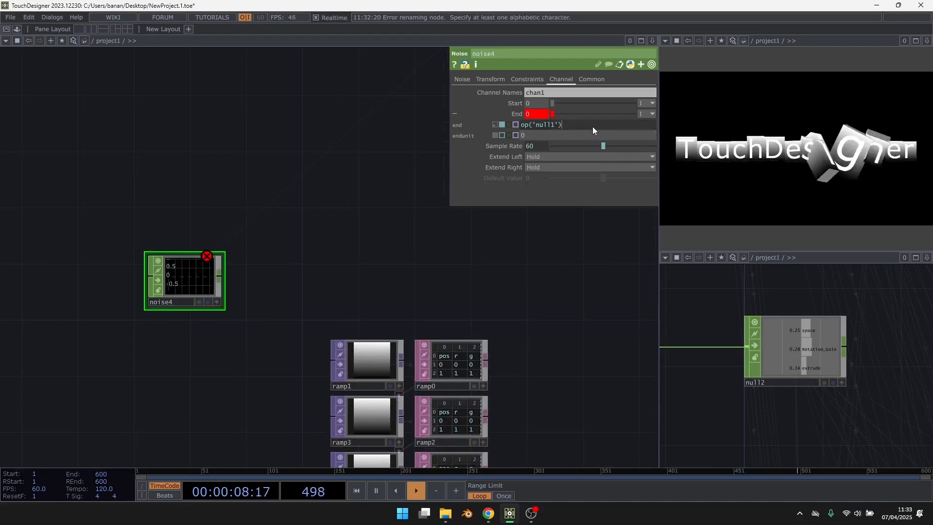
pyautogui.write('.numRo')
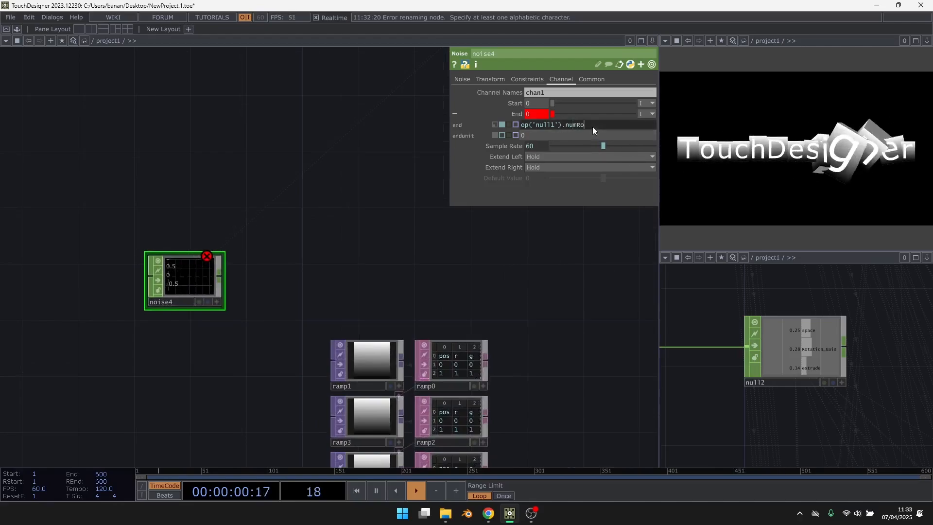
pyautogui.write('ws -1')
pyautogui.press('Return')
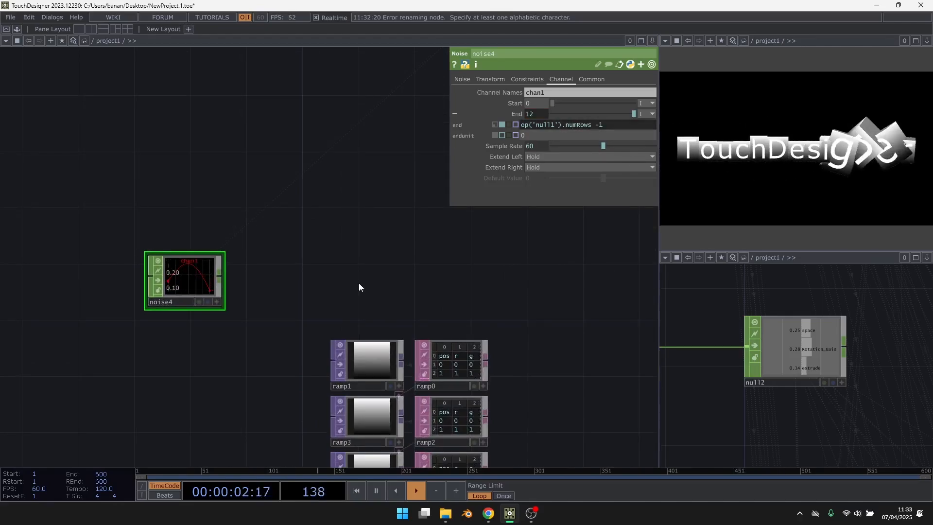
# Step: Add a Null CHOP after noise4
pyautogui.scroll(5, 164, 299)
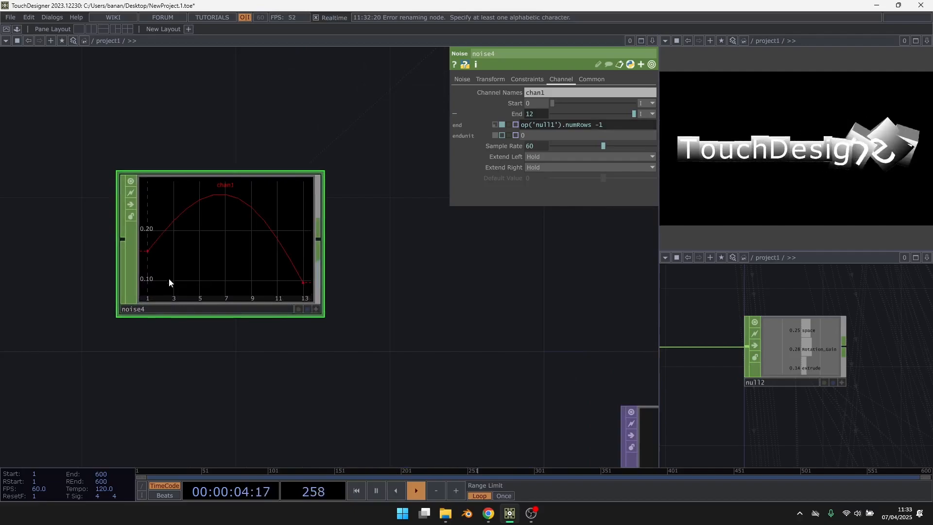
pyautogui.scroll(-3, 168, 279)
pyautogui.press('Tab')
pyautogui.write('nu')
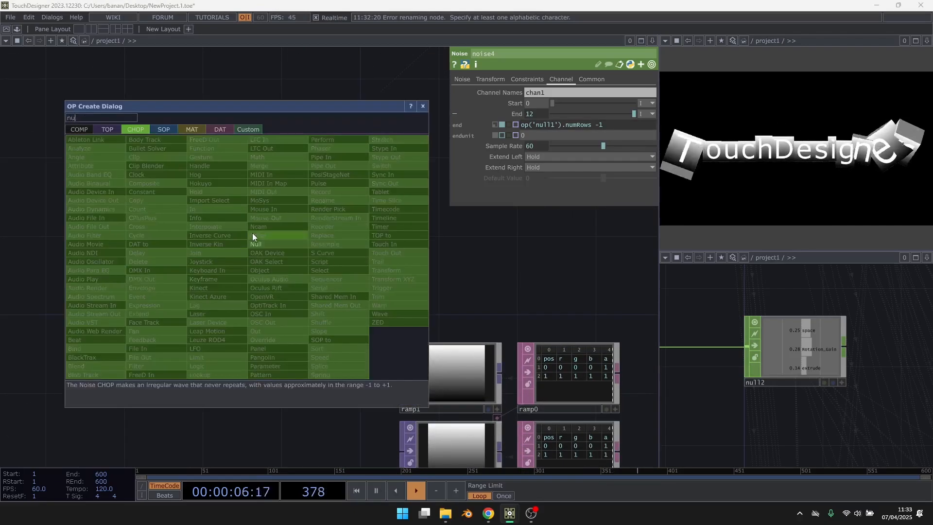
pyautogui.click(264, 240)
pyautogui.click(356, 254)
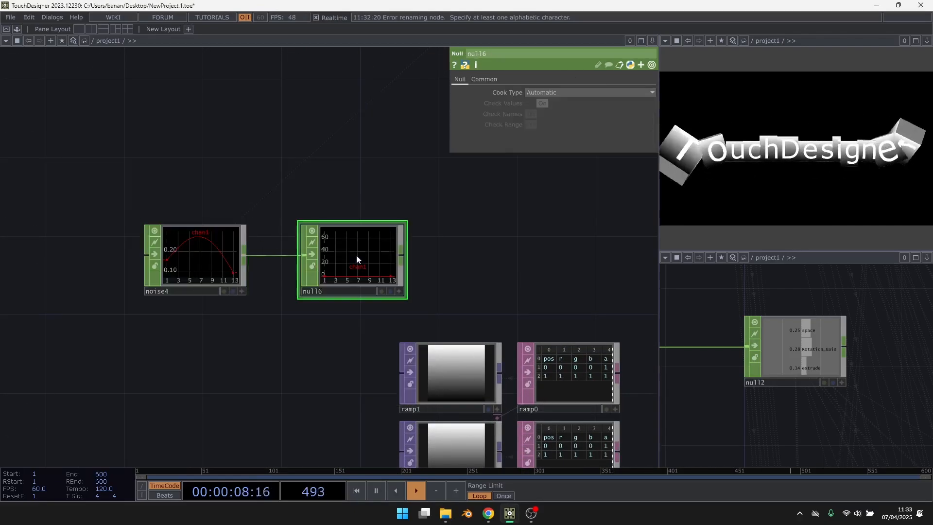
# Step: Set the noise type of noise4 to Random
pyautogui.click(165, 266)
pyautogui.scroll(2, 168, 268)
pyautogui.click(457, 78)
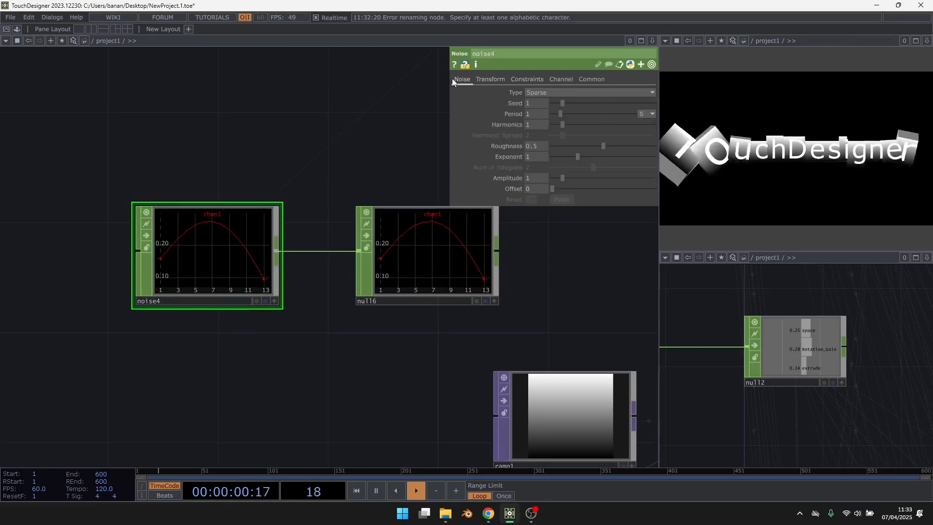
pyautogui.click(588, 92)
pyautogui.click(576, 142)
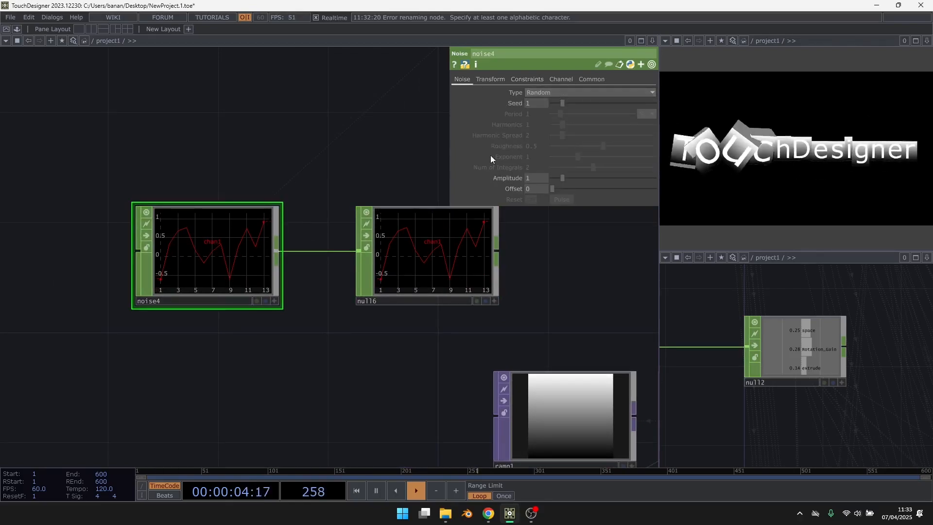
# Step: Convert the new null after noise4 into a table with a CHOP to DAT placed beside it, above the keys tables
pyautogui.scroll(-2, 149, 326)
pyautogui.moveTo(431, 291); pyautogui.dragTo(348, 267)
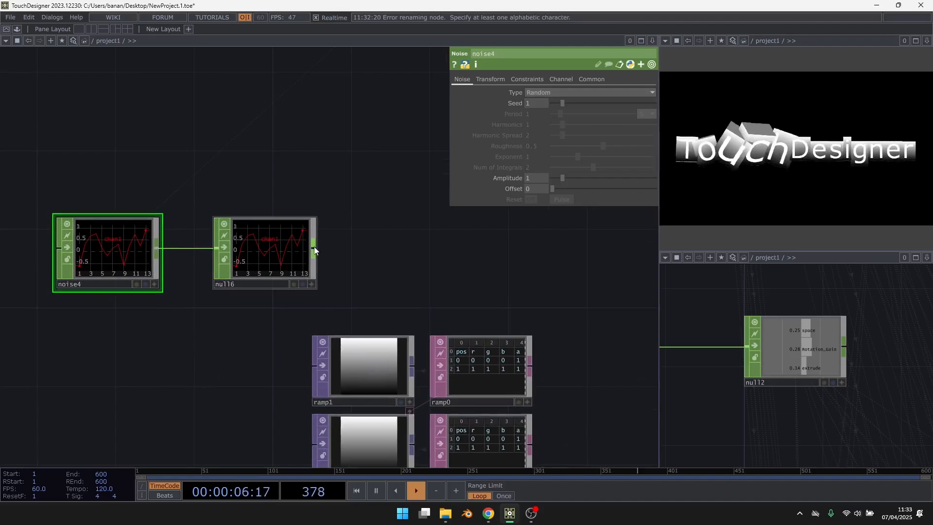
pyautogui.rightClick(314, 249)
pyautogui.click(286, 122)
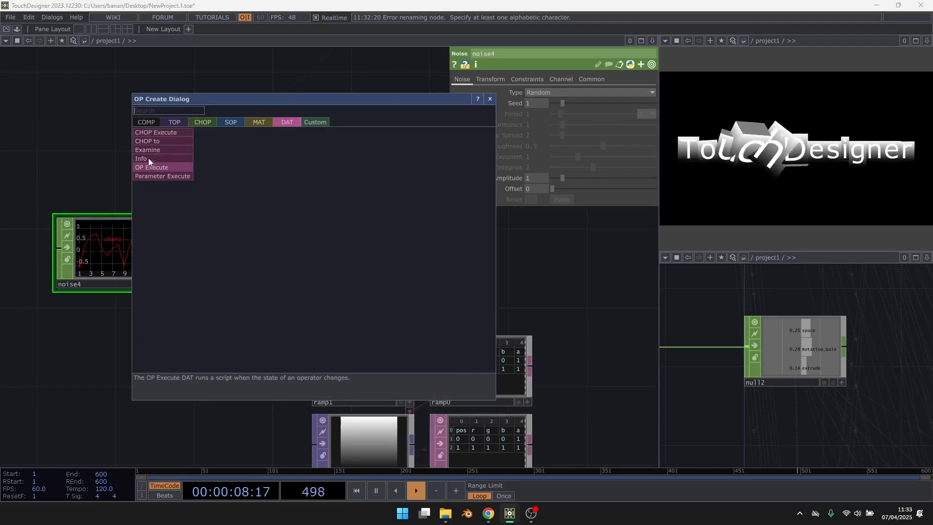
pyautogui.click(153, 140)
pyautogui.click(499, 249)
pyautogui.moveTo(495, 251); pyautogui.dragTo(468, 254)
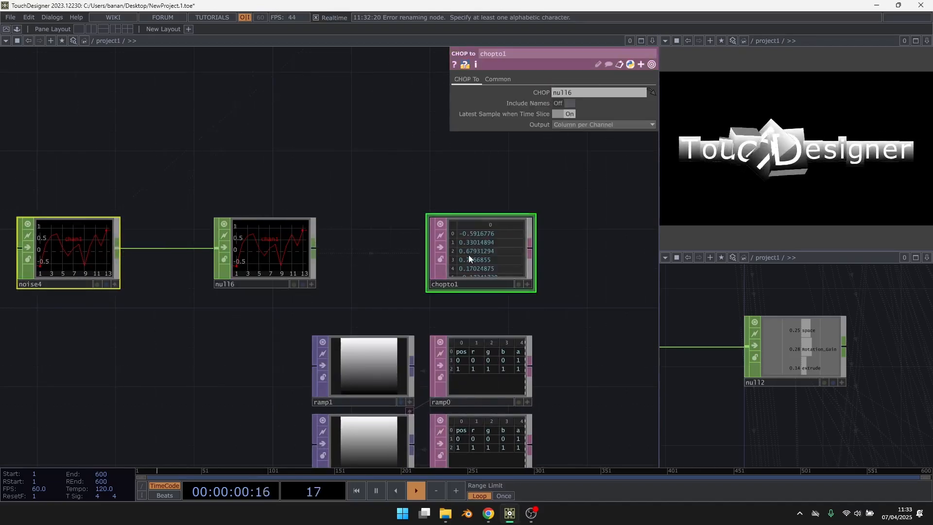
# Step: Insert a Math CHOP between noise4 and its null
pyautogui.moveTo(364, 243); pyautogui.dragTo(301, 237)
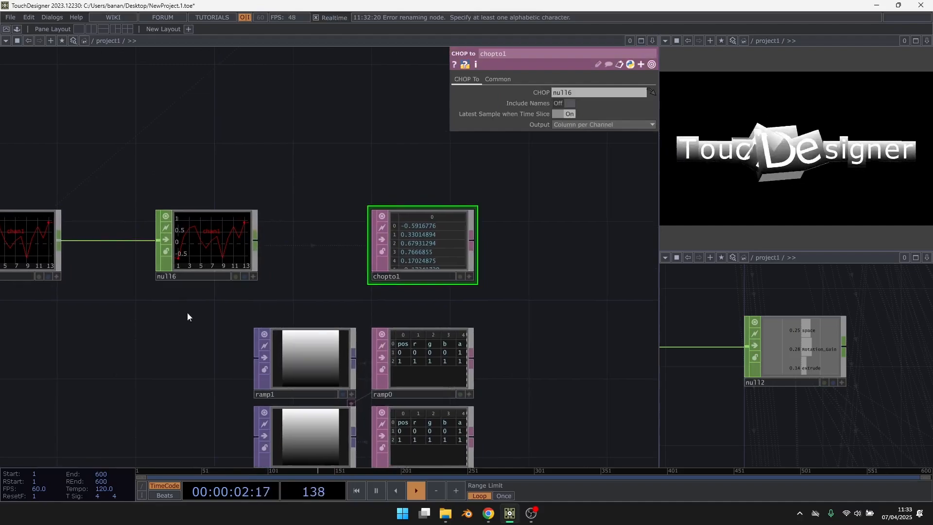
pyautogui.moveTo(65, 252); pyautogui.dragTo(124, 247)
pyautogui.rightClick(238, 244)
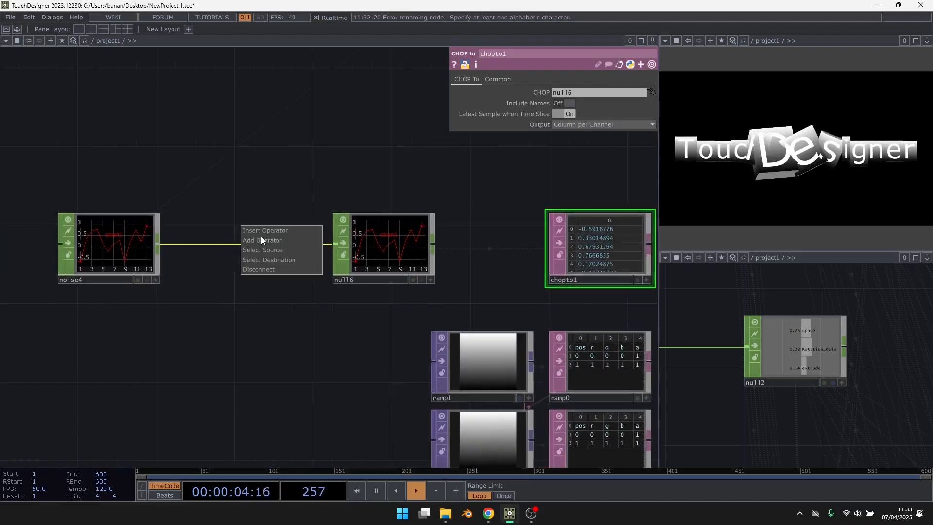
pyautogui.click(266, 234)
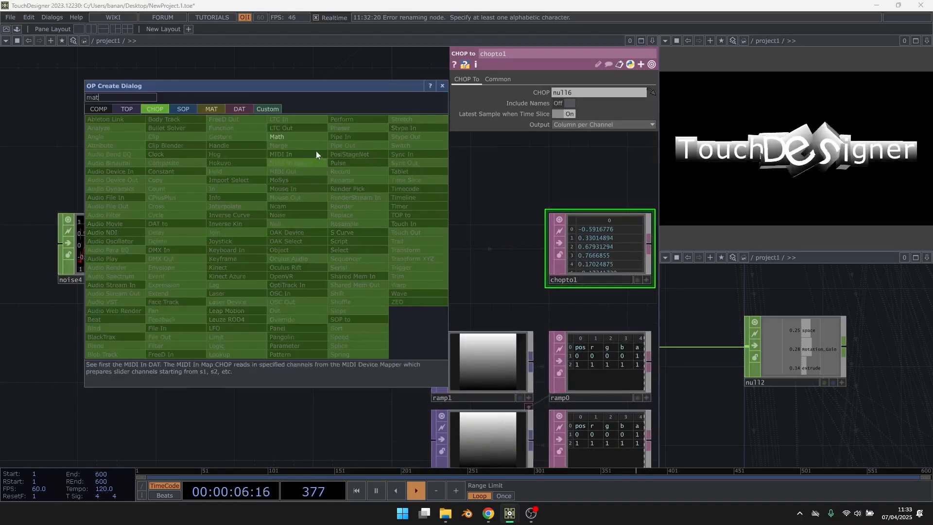
pyautogui.click(295, 137)
pyautogui.click(246, 241)
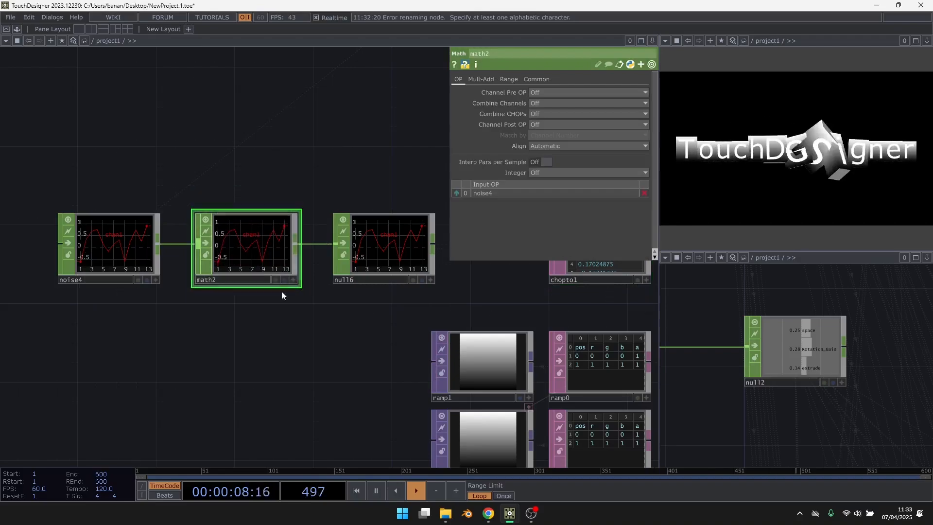
# Step: Rename the ramp1 TOP to profile0
pyautogui.click(116, 256)
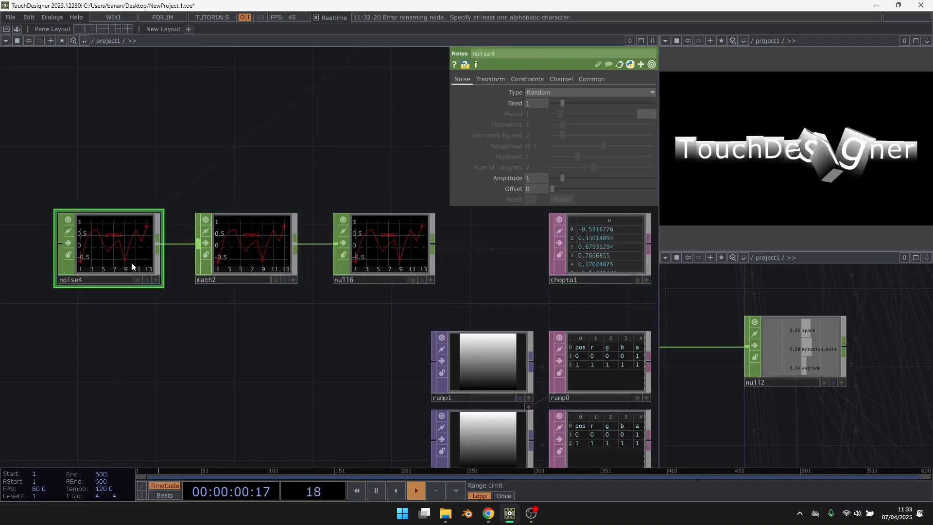
pyautogui.moveTo(306, 334); pyautogui.dragTo(90, 332)
pyautogui.moveTo(309, 287); pyautogui.dragTo(265, 139)
pyautogui.scroll(-2, 246, 163)
pyautogui.moveTo(401, 400); pyautogui.dragTo(390, 304, button='right')
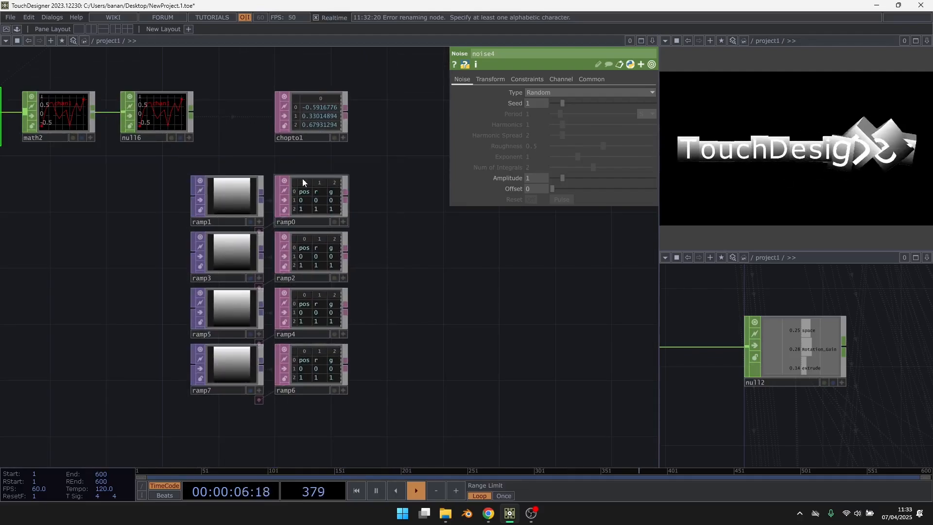
pyautogui.scroll(1, 310, 208)
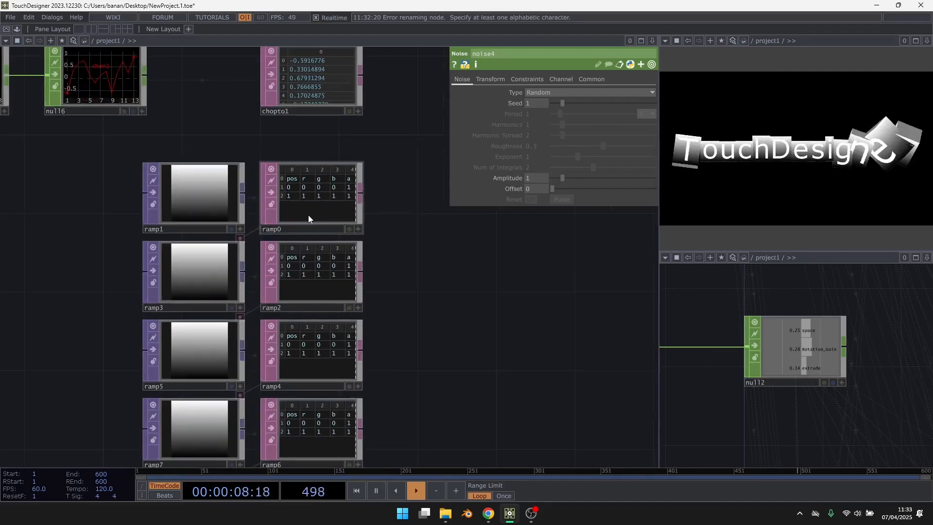
pyautogui.moveTo(419, 248); pyautogui.dragTo(407, 191)
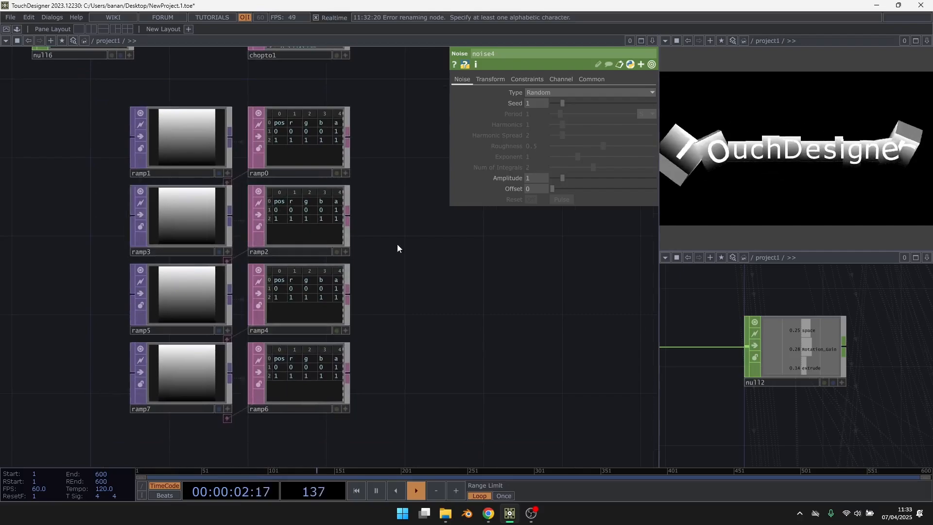
pyautogui.moveTo(398, 245); pyautogui.dragTo(413, 249)
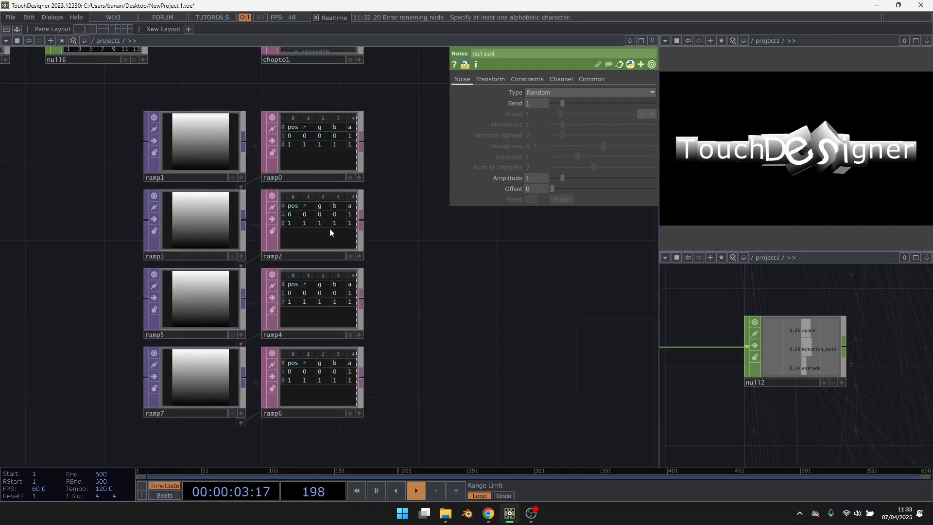
pyautogui.doubleClick(172, 178)
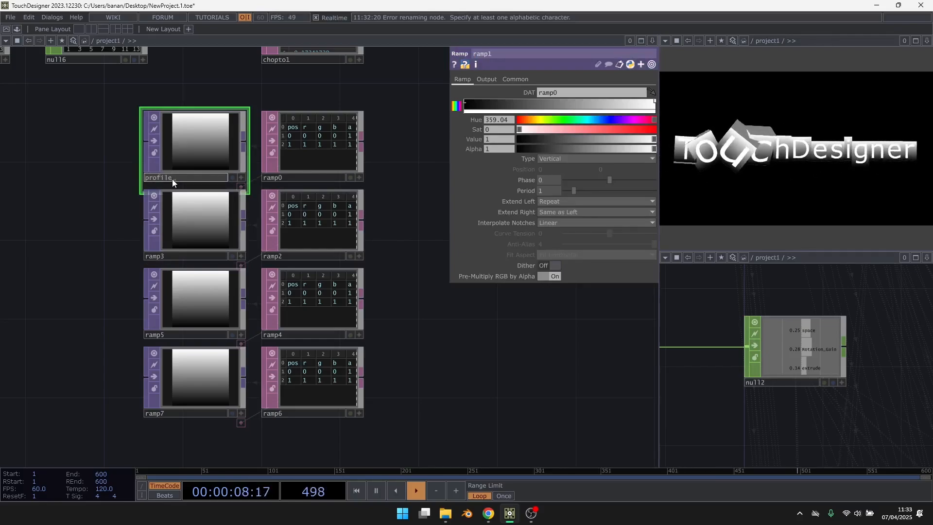
pyautogui.write('profile0')
pyautogui.press('Return')
# Step: Rename the remaining three ramp TOPs profile1, profile2 and profile3, from the second ramp down
pyautogui.click(173, 180)
pyautogui.hotkey('ctrl', 'c')
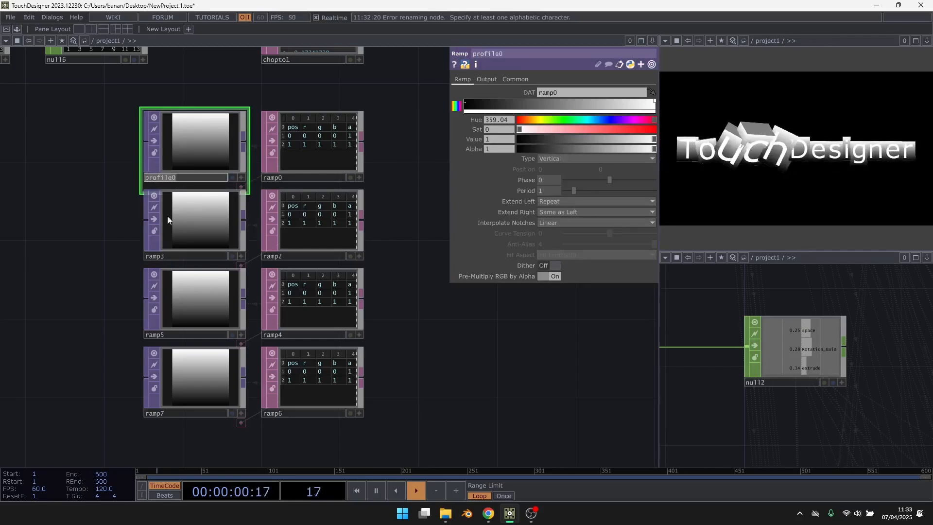
pyautogui.click(166, 256)
pyautogui.hotkey('ctrl', 'v')
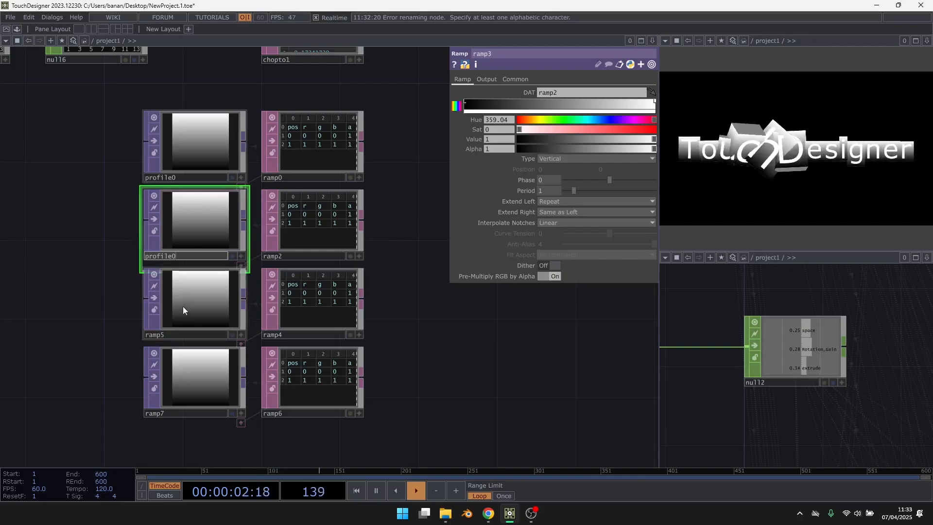
pyautogui.press('Return')
pyautogui.click(176, 332)
pyautogui.hotkey('ctrl', 'v')
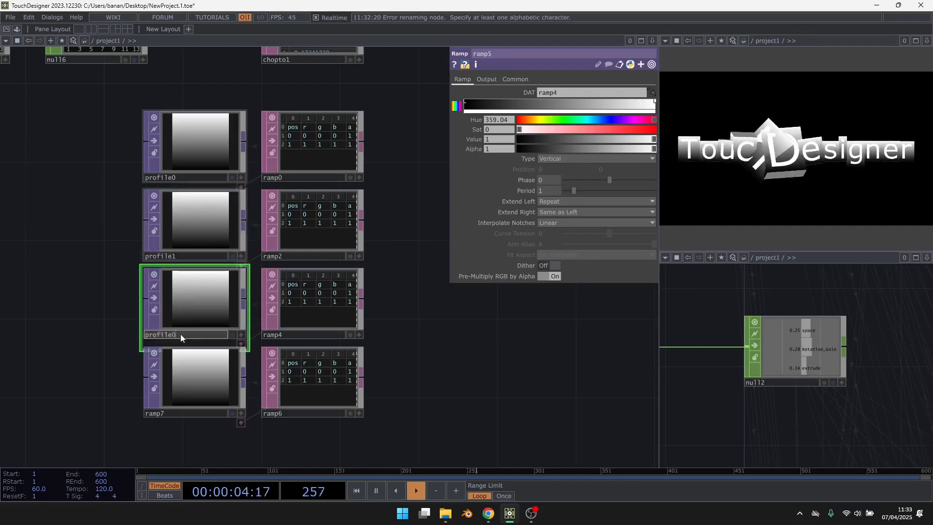
pyautogui.press('Return')
pyautogui.click(174, 414)
pyautogui.hotkey('ctrl', 'v')
pyautogui.press('Return')
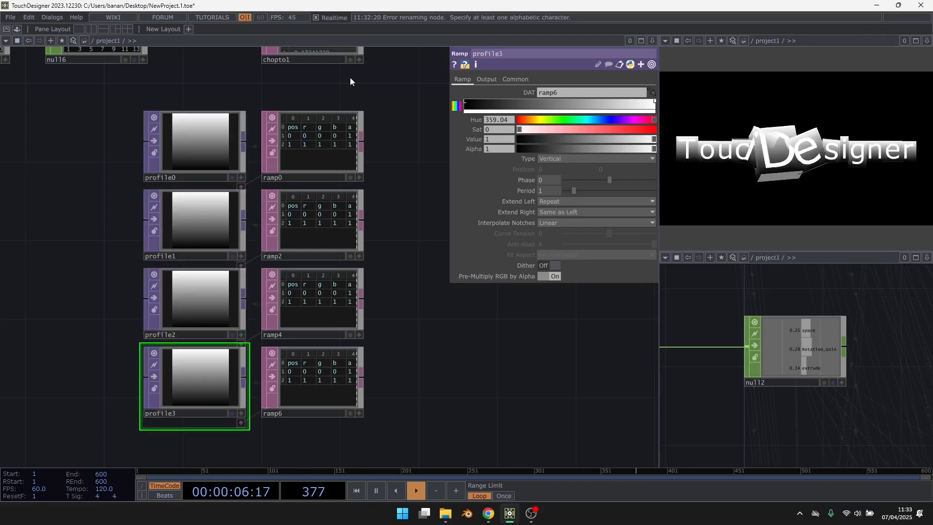
# Step: Rename the second and third ramp table DATs ramp1 and ramp2, updating all parameter references to them
pyautogui.click(293, 256)
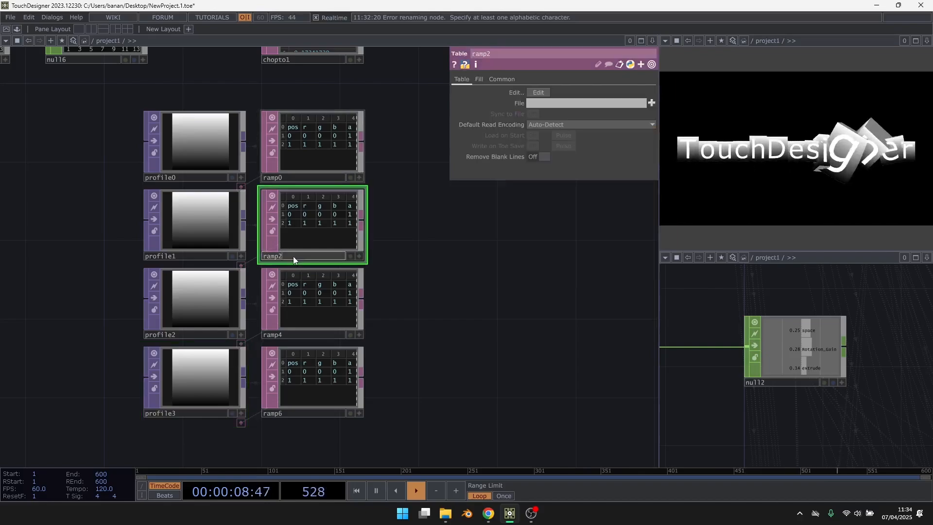
pyautogui.click(270, 334)
pyautogui.click(281, 358)
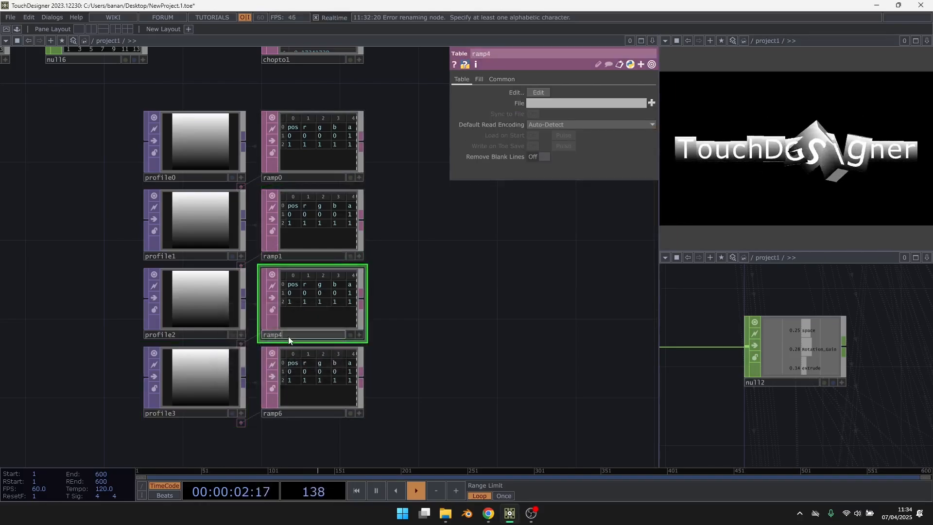
pyautogui.press('BackSpace')
pyautogui.write('2')
pyautogui.press('Return')
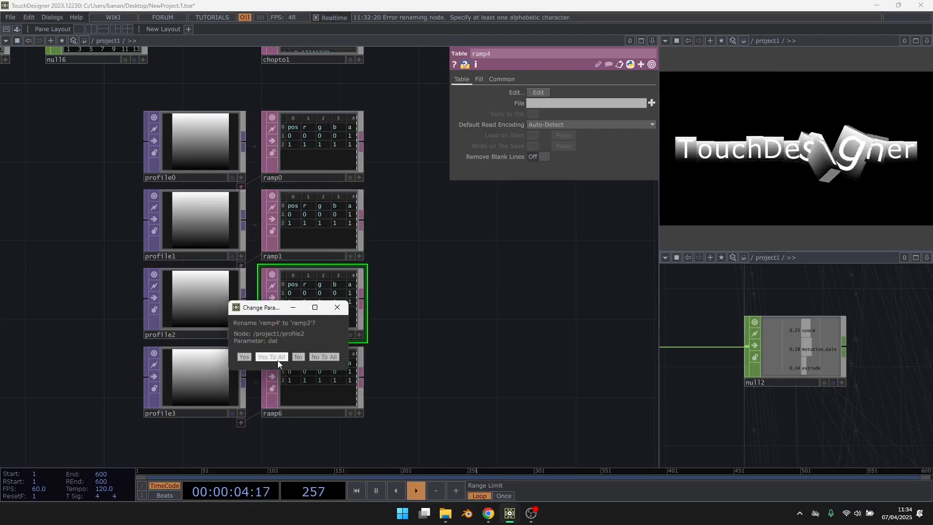
pyautogui.click(273, 357)
# Step: Rename the fourth ramp table DAT ramp3 and update all references to it
pyautogui.click(308, 413)
pyautogui.click(308, 413)
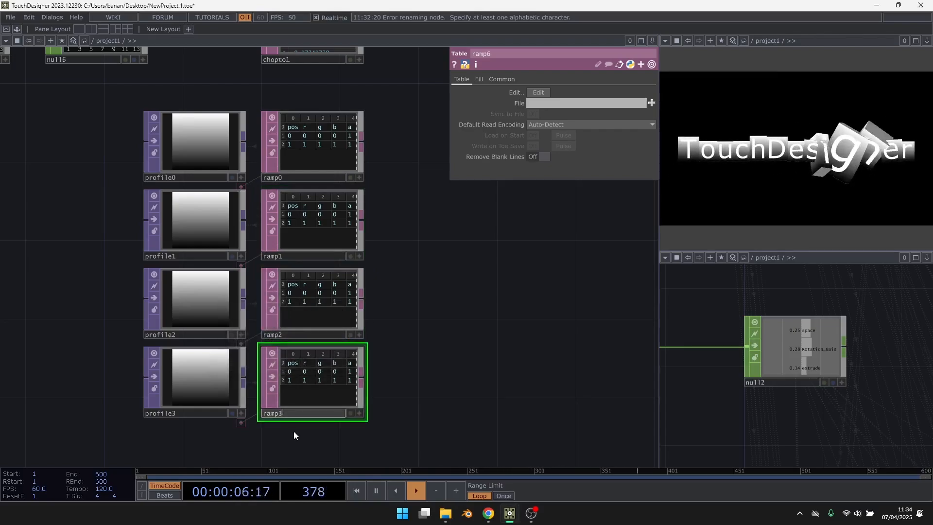
pyautogui.press('BackSpace')
pyautogui.write('3')
pyautogui.press('Return')
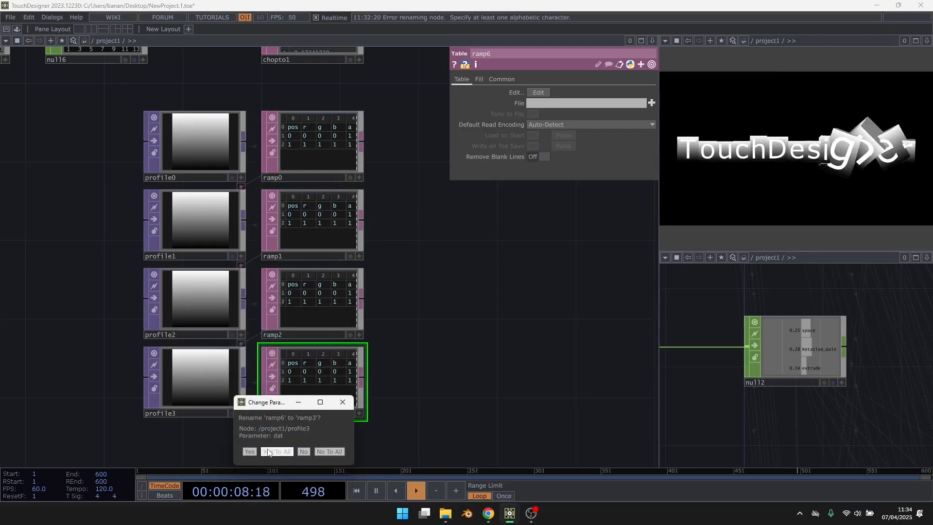
pyautogui.click(268, 448)
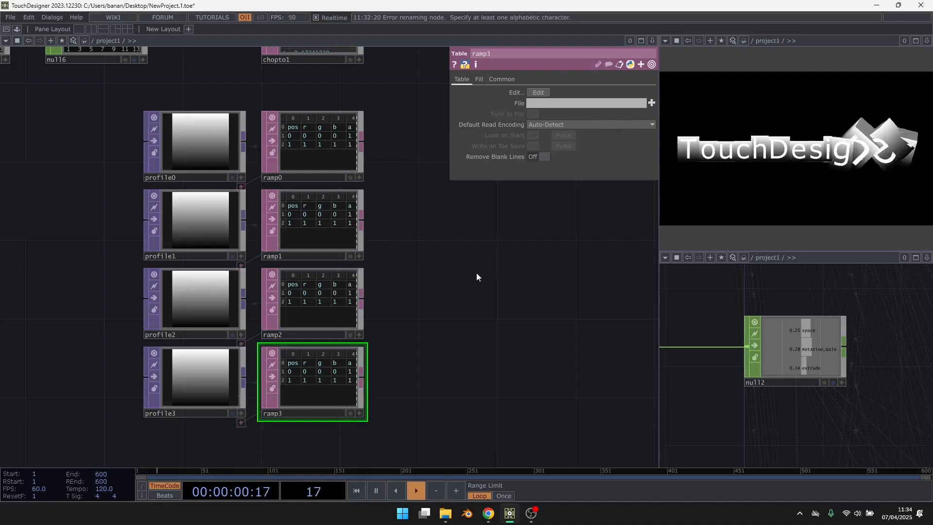
# Step: Make the math2 CHOP between noise4 and null6 round its values to integers with the Round option
pyautogui.scroll(-3, 444, 275)
pyautogui.scroll(4, 423, 198)
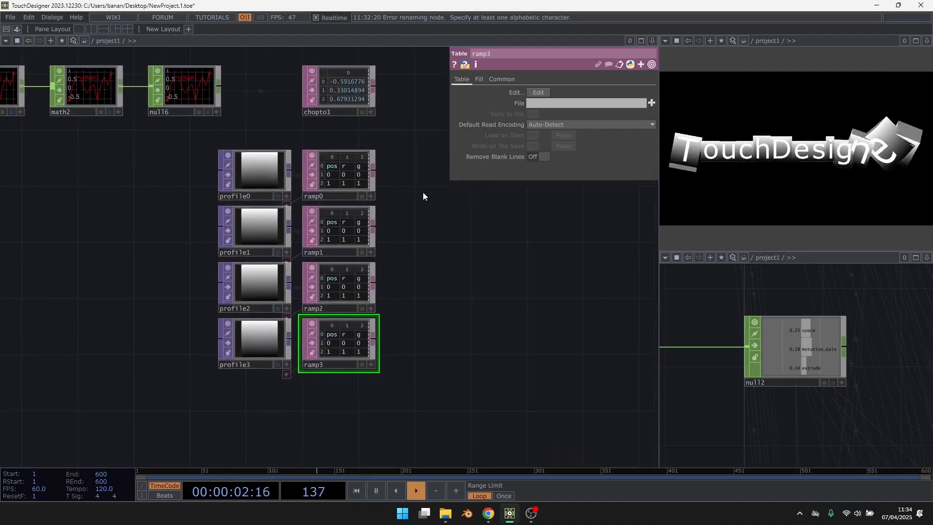
pyautogui.scroll(1, 351, 169)
pyautogui.moveTo(223, 80); pyautogui.dragTo(225, 105)
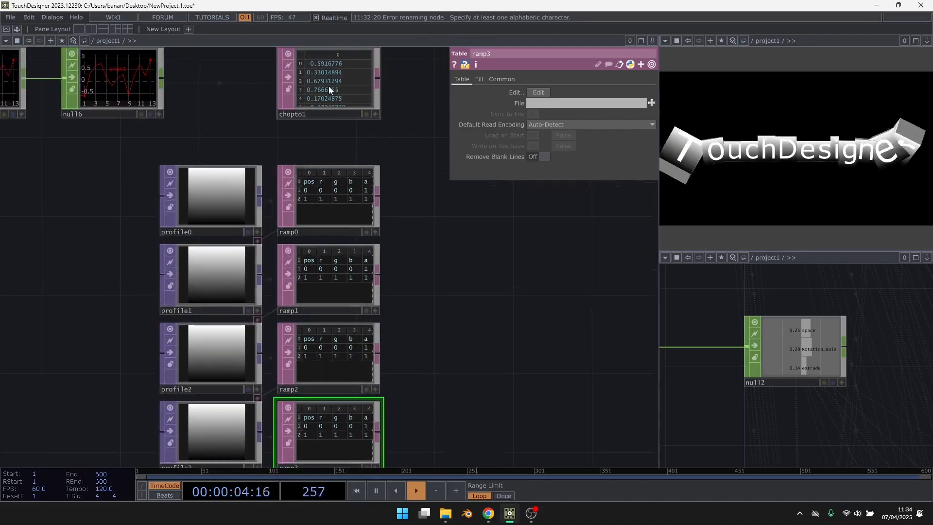
pyautogui.moveTo(404, 211); pyautogui.dragTo(377, 148)
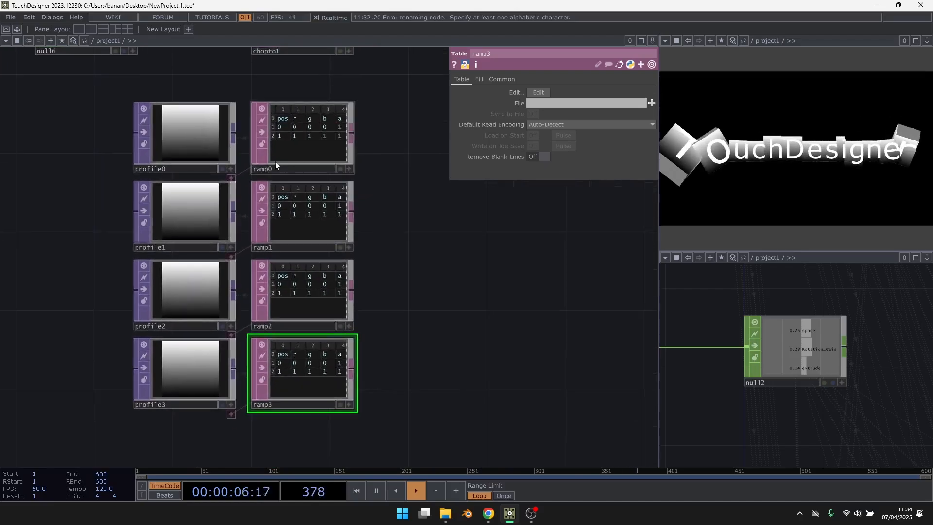
pyautogui.moveTo(419, 229); pyautogui.dragTo(514, 374)
pyautogui.moveTo(314, 229); pyautogui.dragTo(522, 320)
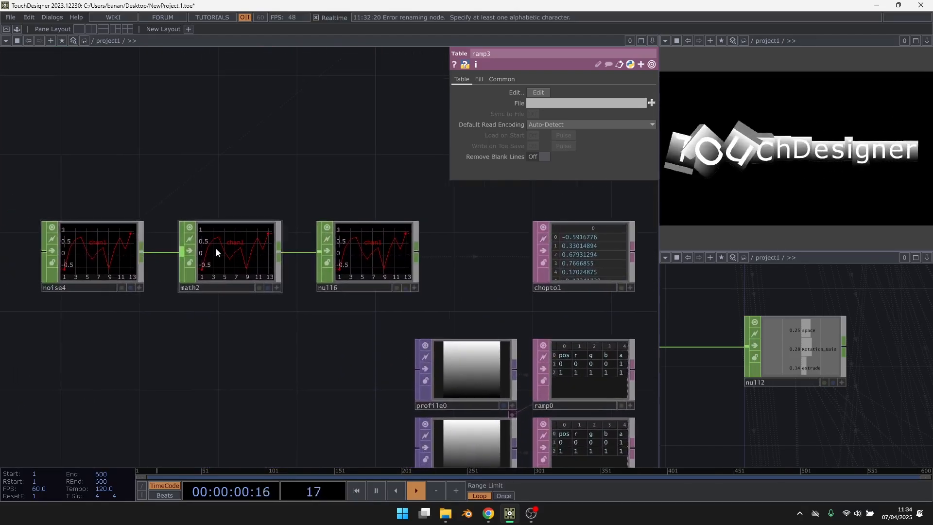
pyautogui.click(216, 250)
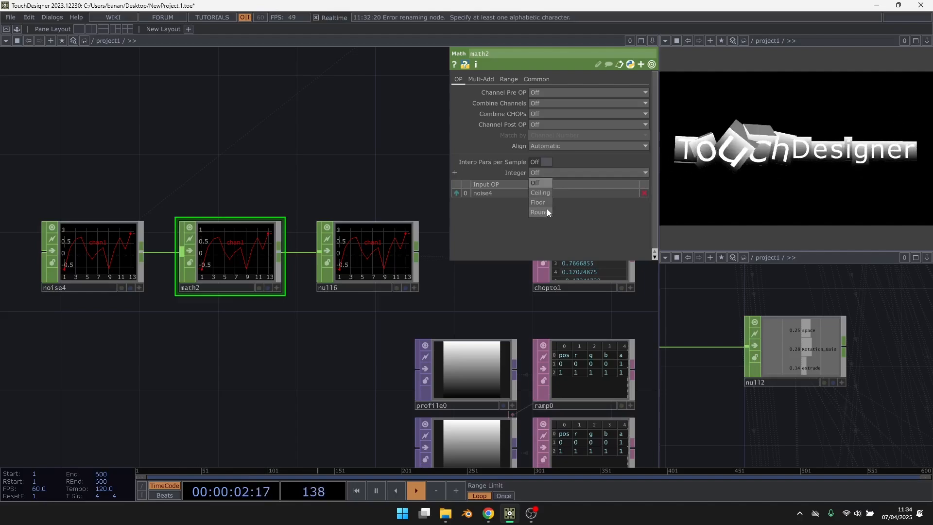
pyautogui.click(547, 211)
pyautogui.moveTo(369, 316); pyautogui.dragTo(330, 364)
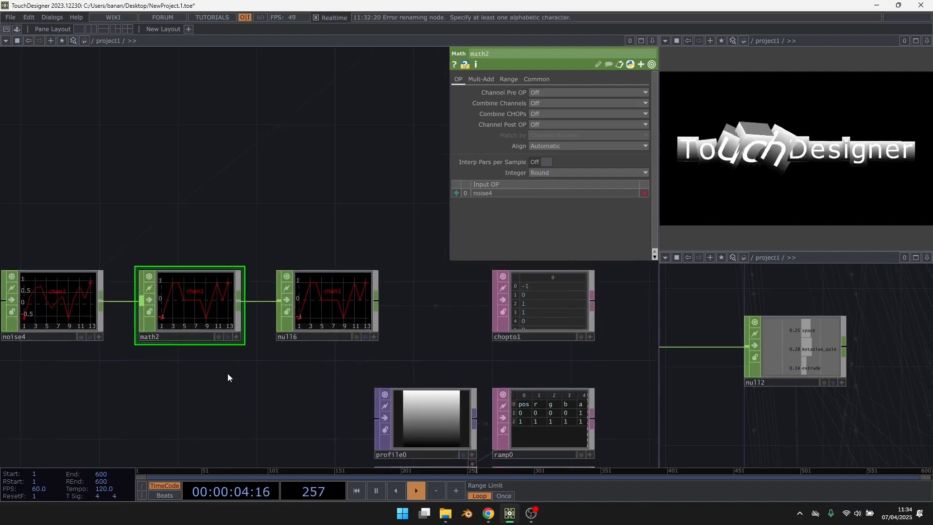
# Step: Set the amplitude of noise4 to the expression 4/2
pyautogui.moveTo(227, 374); pyautogui.dragTo(395, 328)
pyautogui.click(261, 252)
pyautogui.scroll(2, 260, 252)
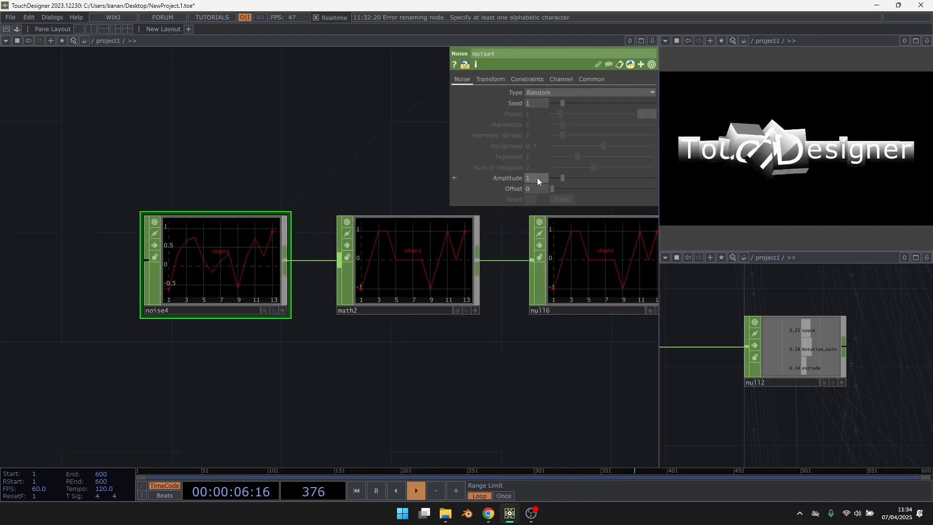
pyautogui.scroll(-3, 205, 149)
pyautogui.scroll(-2, 204, 149)
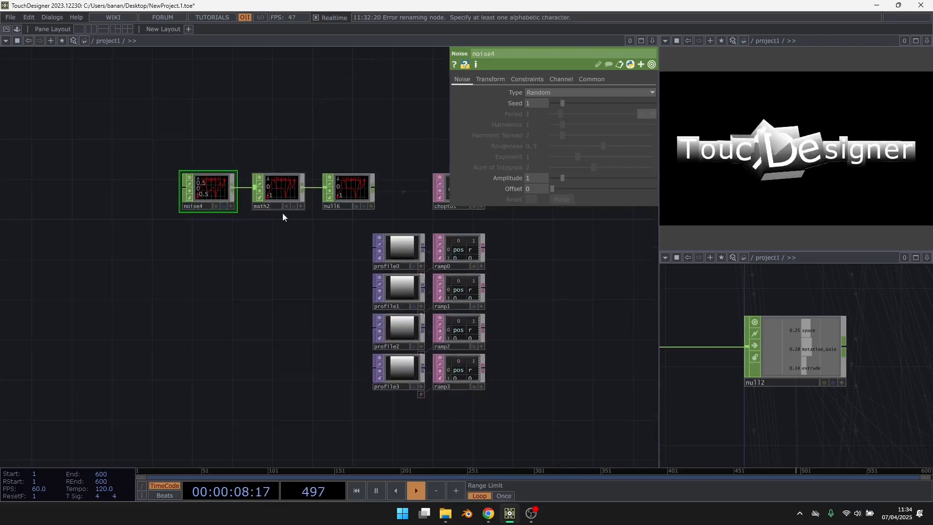
pyautogui.scroll(4, 176, 151)
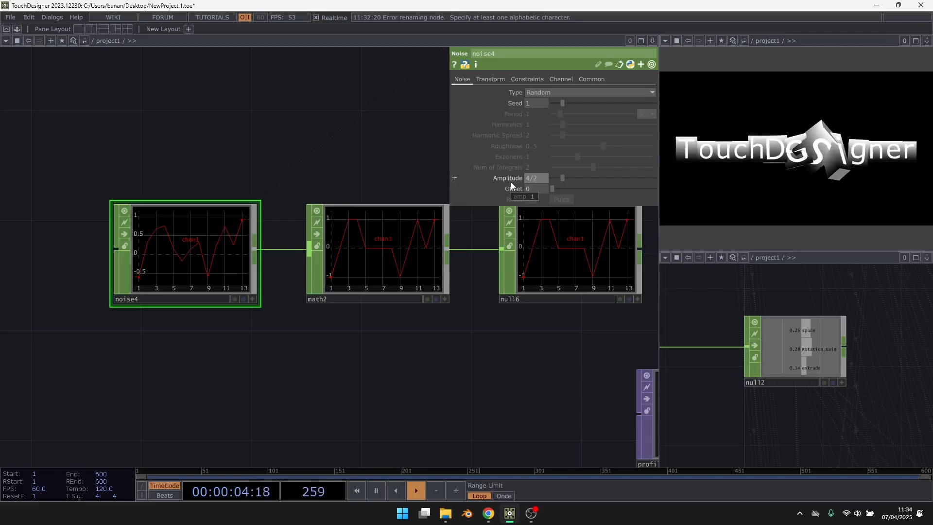
pyautogui.write('2')
pyautogui.press('Return')
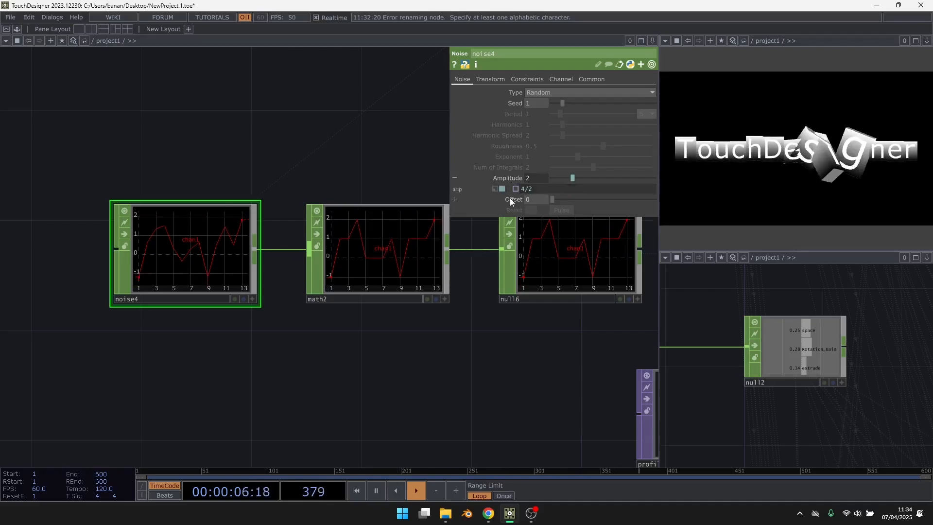
# Step: Set the offset of noise4 to the expression 4/2
pyautogui.click(509, 198)
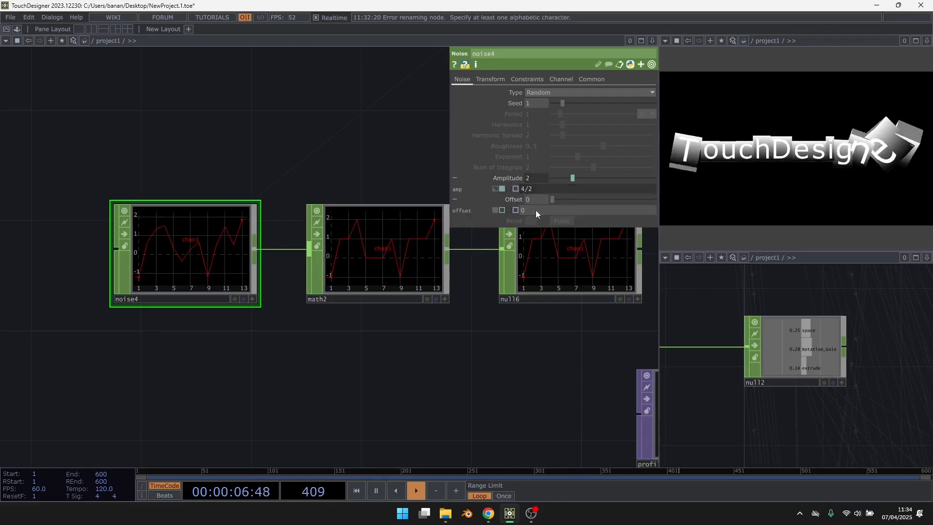
pyautogui.click(501, 210)
pyautogui.write('/2')
pyautogui.scroll(-5, 135, 142)
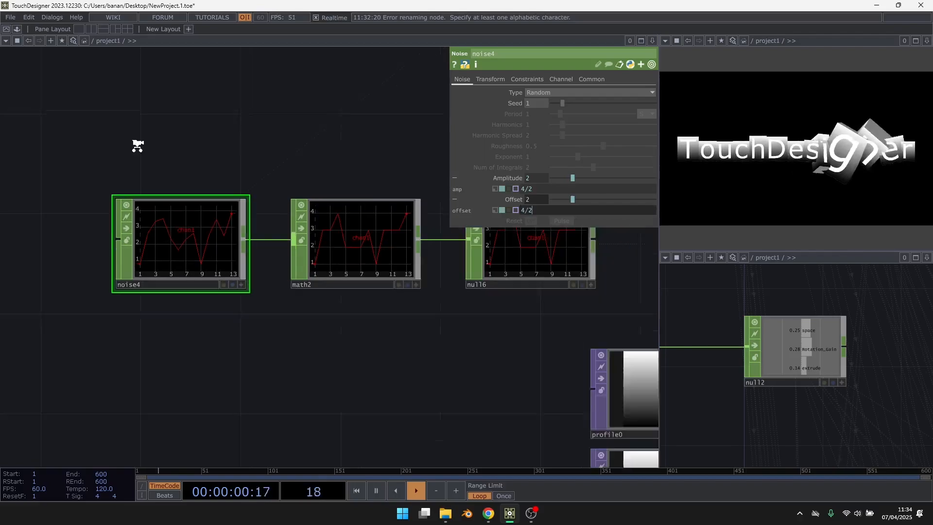
pyautogui.scroll(2, 350, 342)
pyautogui.moveTo(344, 419); pyautogui.dragTo(303, 322)
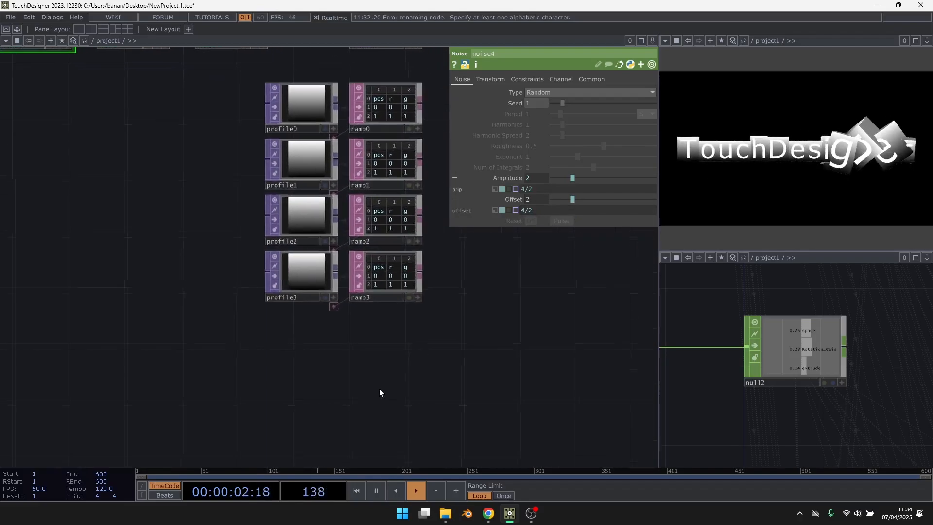
# Step: Try the expression 5/2 for both the amplitude and the offset of noise4
pyautogui.moveTo(259, 263); pyautogui.dragTo(403, 419)
pyautogui.moveTo(525, 189); pyautogui.dragTo(521, 211)
pyautogui.write('5')
pyautogui.click(336, 280)
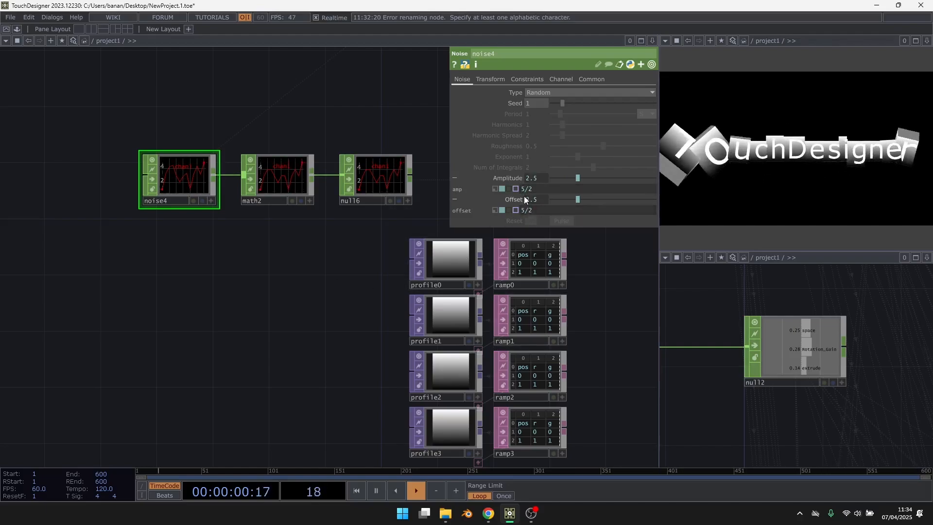
pyautogui.moveTo(328, 317); pyautogui.dragTo(287, 302)
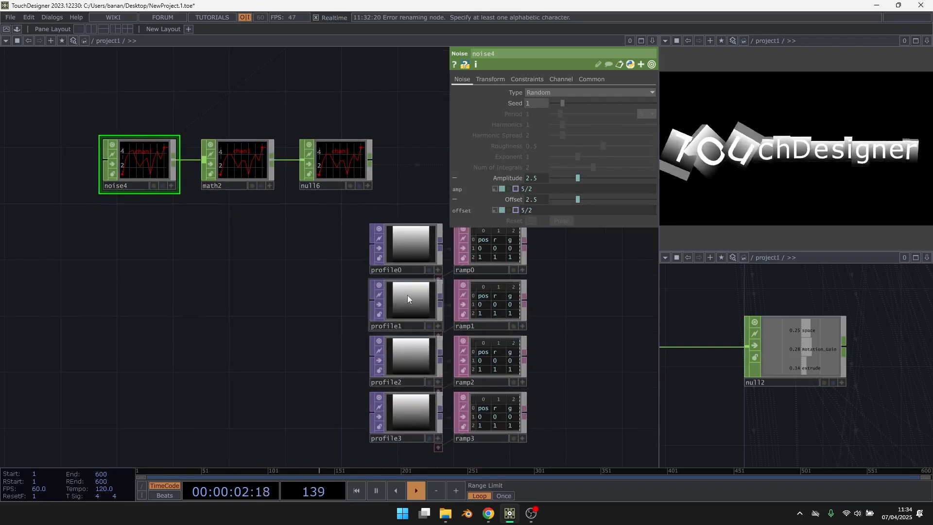
# Step: Try 2/2 for the amplitude and offset of noise4, and restore both expressions to 4/2
pyautogui.moveTo(524, 212); pyautogui.dragTo(521, 212)
pyautogui.write('2')
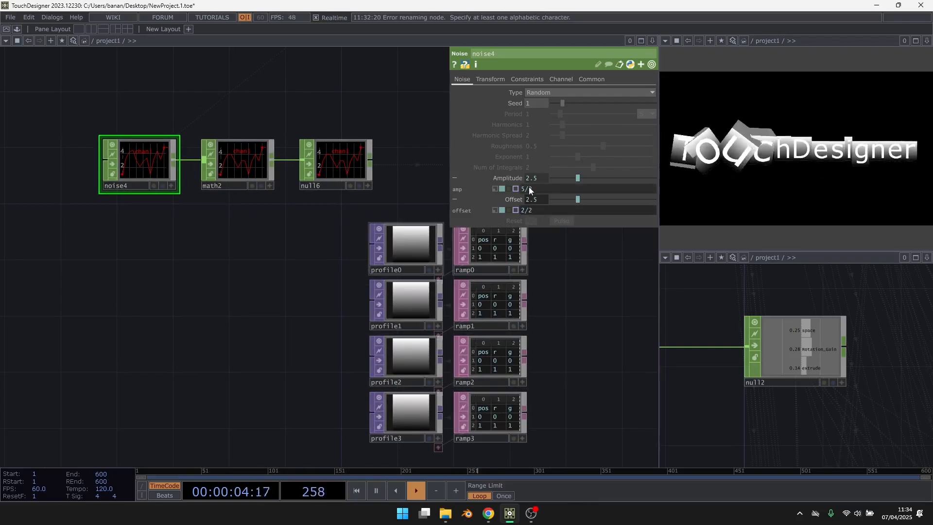
pyautogui.click(526, 188)
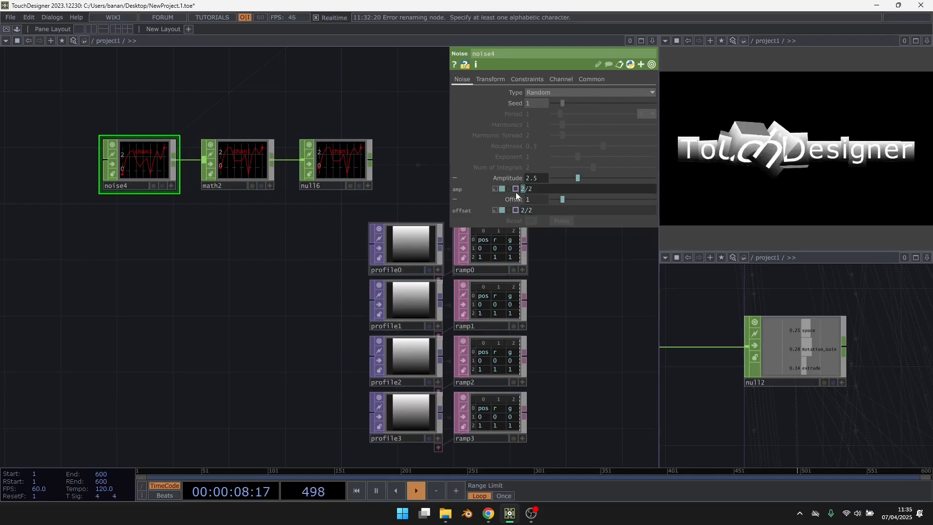
pyautogui.moveTo(526, 210); pyautogui.dragTo(520, 209)
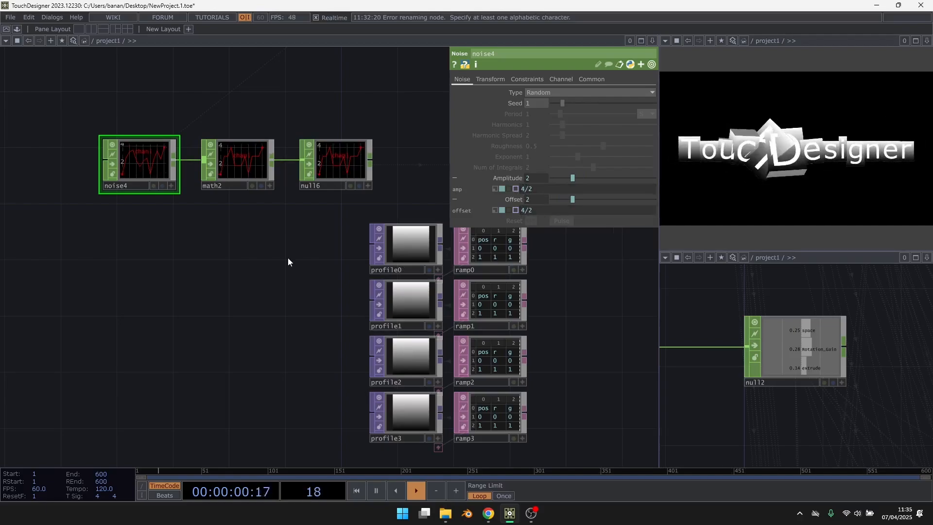
# Step: Examine the rounded values in the chopto1 table and compare them with the noise4 and math2 curves
pyautogui.moveTo(287, 257); pyautogui.dragTo(234, 327)
pyautogui.scroll(10, 417, 288)
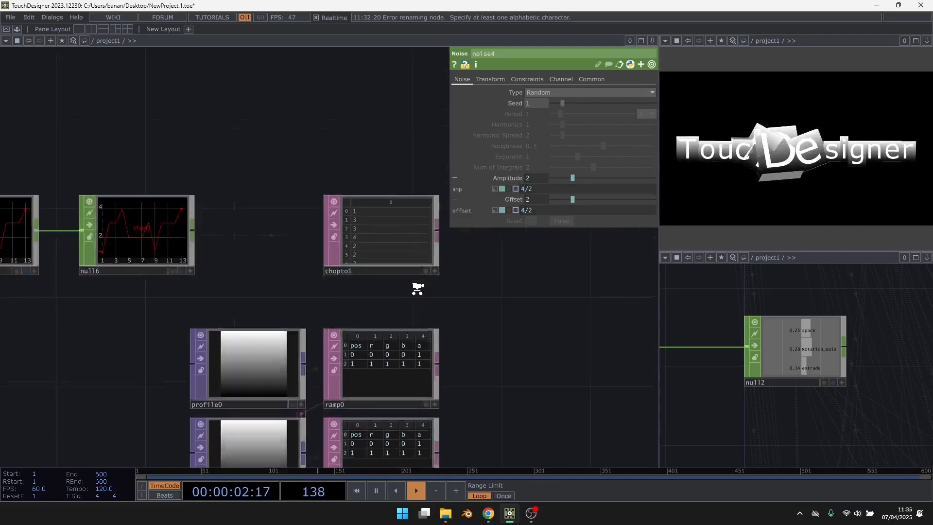
pyautogui.scroll(5, 313, 216)
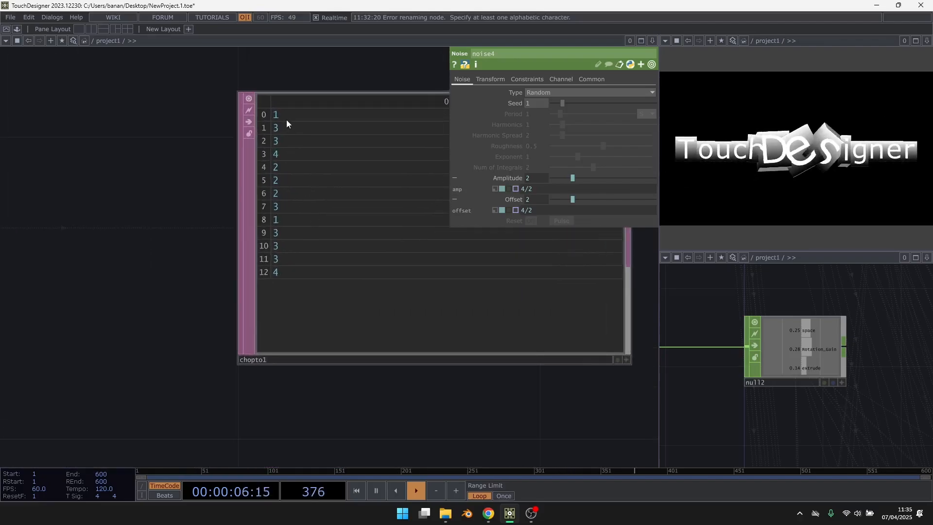
pyautogui.click(276, 125)
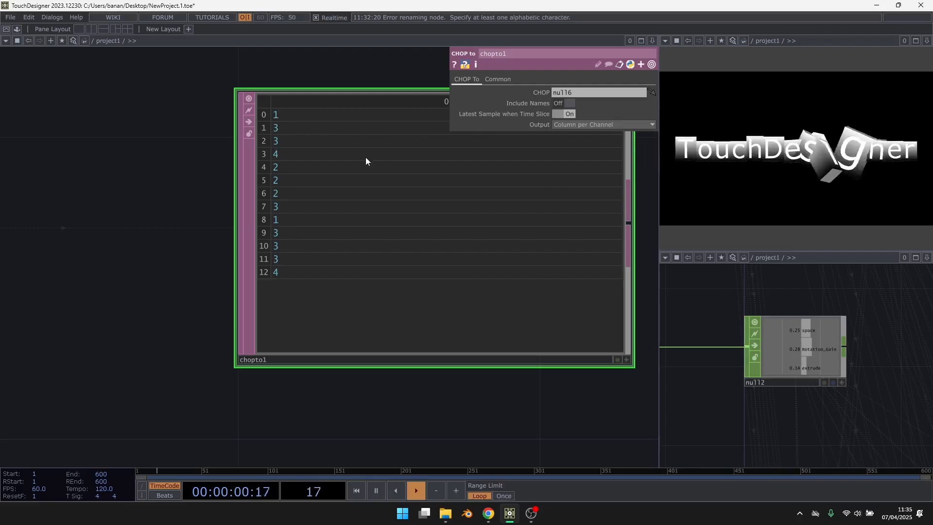
pyautogui.scroll(-12, 366, 161)
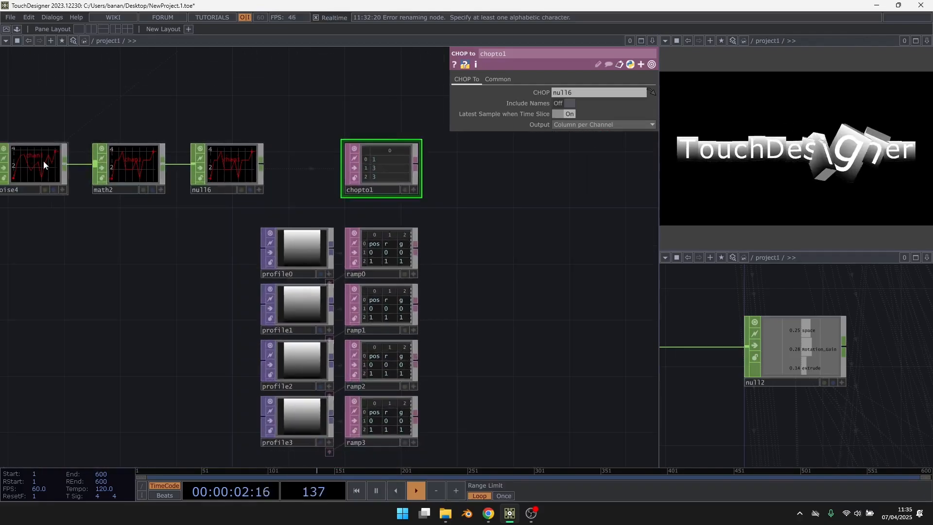
pyautogui.click(44, 165)
pyautogui.moveTo(150, 147); pyautogui.dragTo(198, 189)
pyautogui.scroll(7, 100, 194)
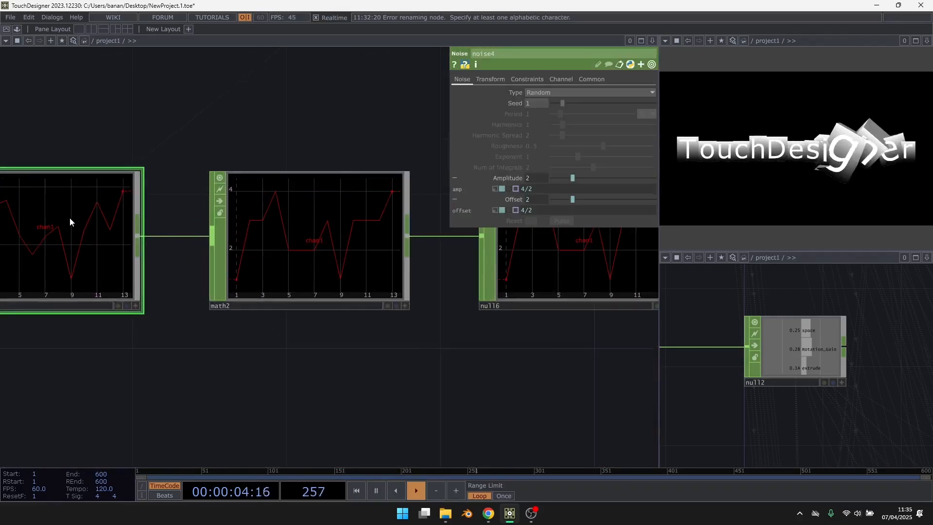
pyautogui.scroll(-4, 2, 210)
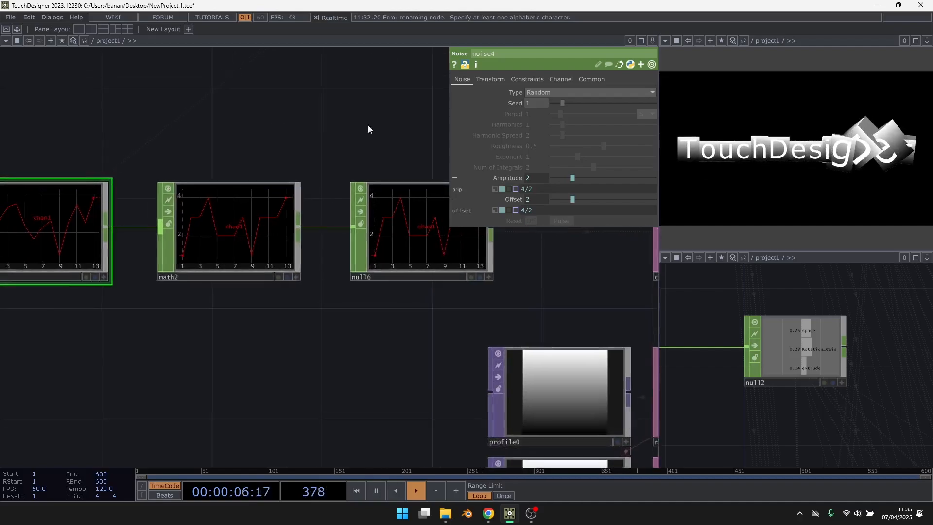
# Step: Try a seed of 3.57 on noise4 and check the values in the chopto1 table
pyautogui.moveTo(295, 137); pyautogui.dragTo(0, 161)
pyautogui.moveTo(582, 102); pyautogui.dragTo(589, 102)
pyautogui.scroll(2, 231, 267)
pyautogui.scroll(2, 253, 283)
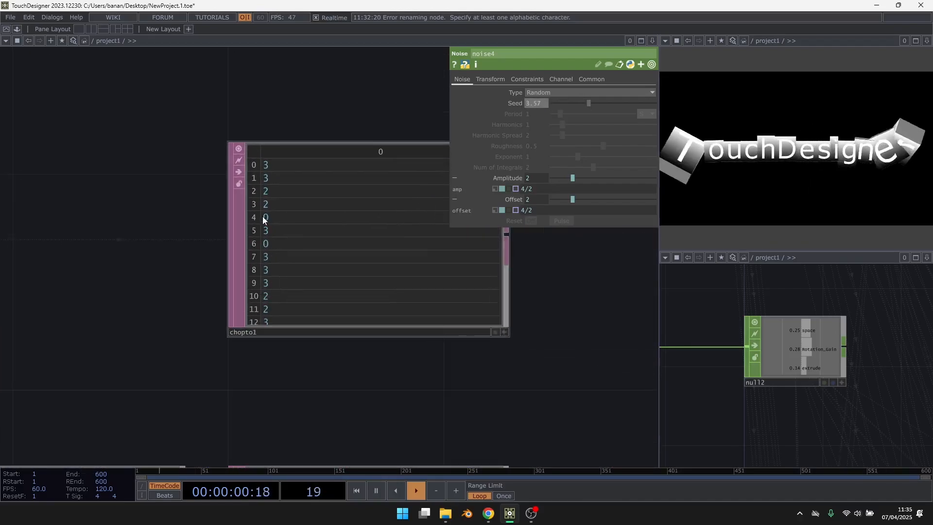
pyautogui.scroll(3, 280, 281)
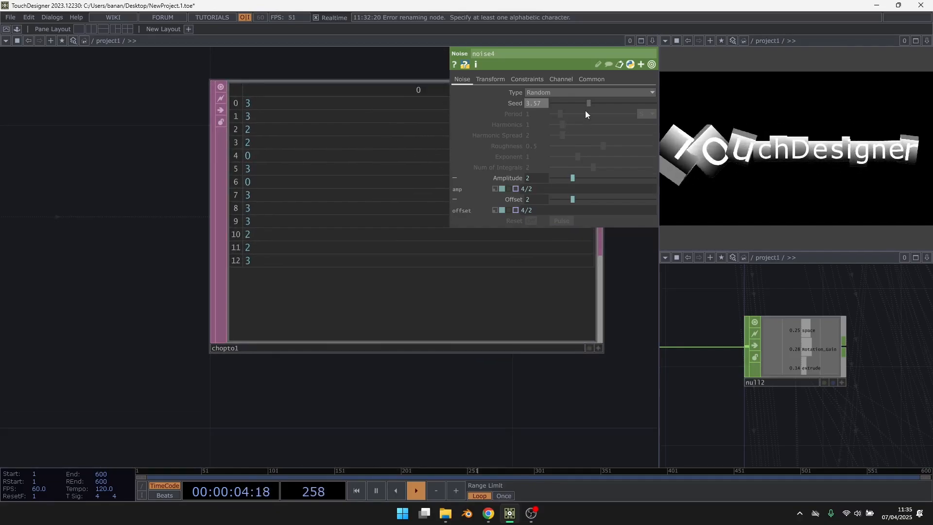
# Step: Switch noise4 to Brownian noise with the number of integrals at 0 and the seed at 5.57
pyautogui.click(572, 93)
pyautogui.click(549, 133)
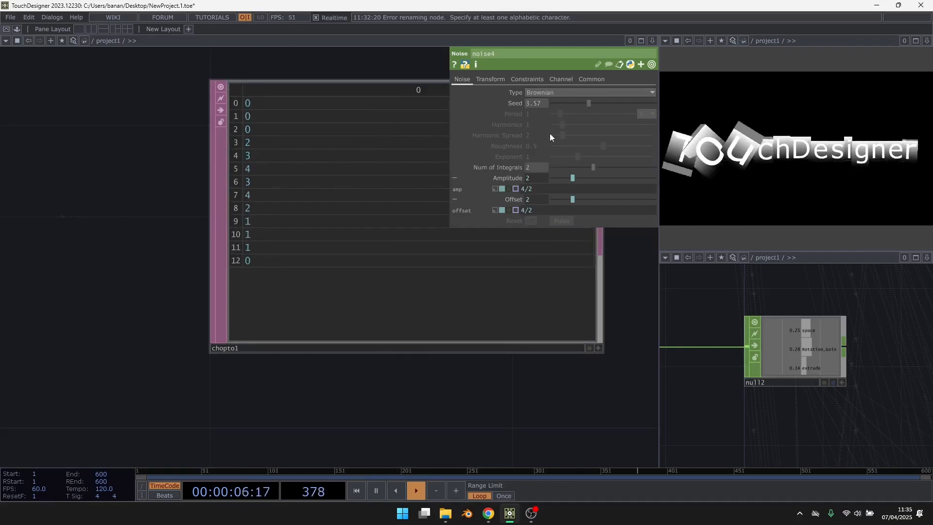
pyautogui.click(545, 167)
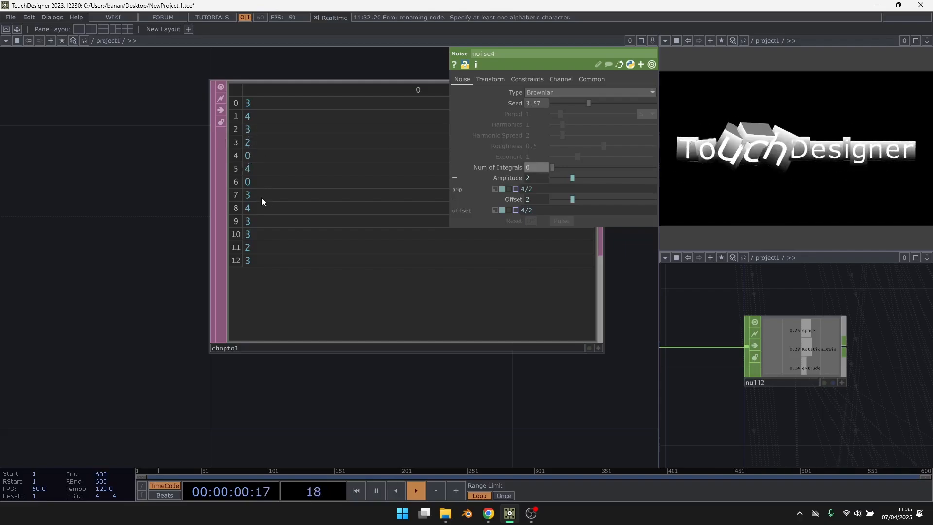
pyautogui.moveTo(588, 101); pyautogui.dragTo(610, 104)
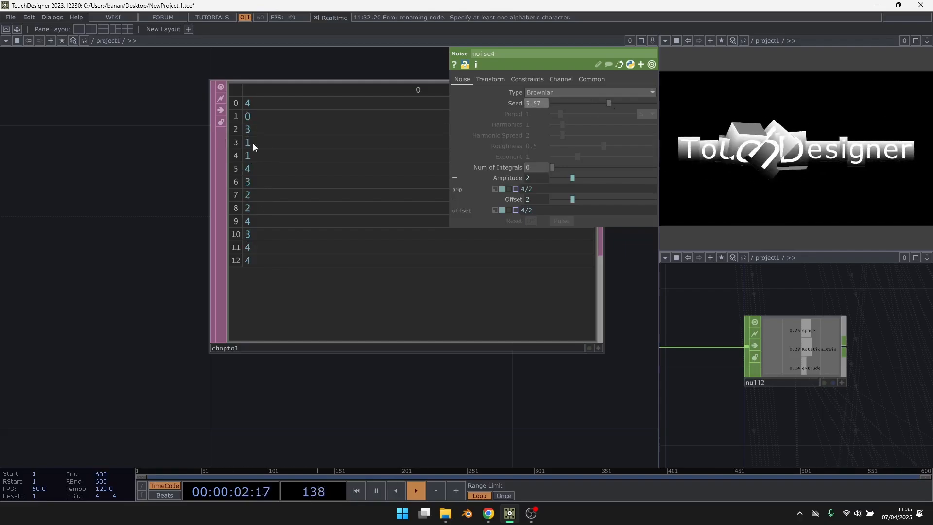
# Step: Color the profile0 gradient from green at hue 91 and saturation 0.813 to cyan at hue 175 and saturation 0.752
pyautogui.scroll(-5, 269, 131)
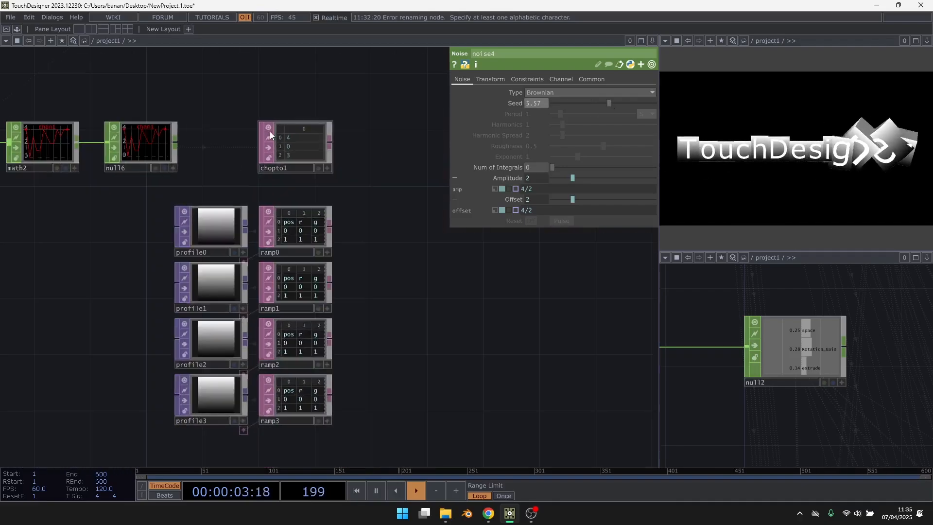
pyautogui.click(204, 237)
pyautogui.scroll(4, 193, 243)
pyautogui.moveTo(125, 175); pyautogui.dragTo(131, 148)
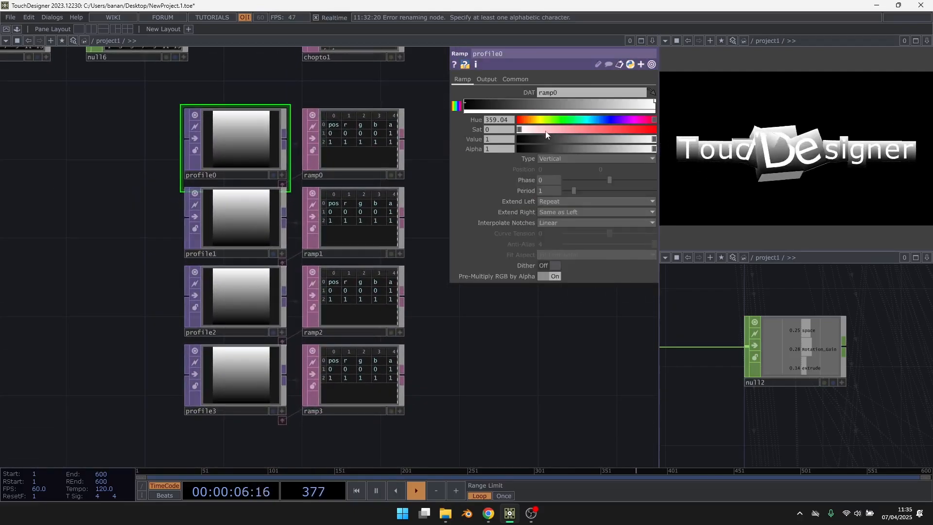
pyautogui.click(466, 103)
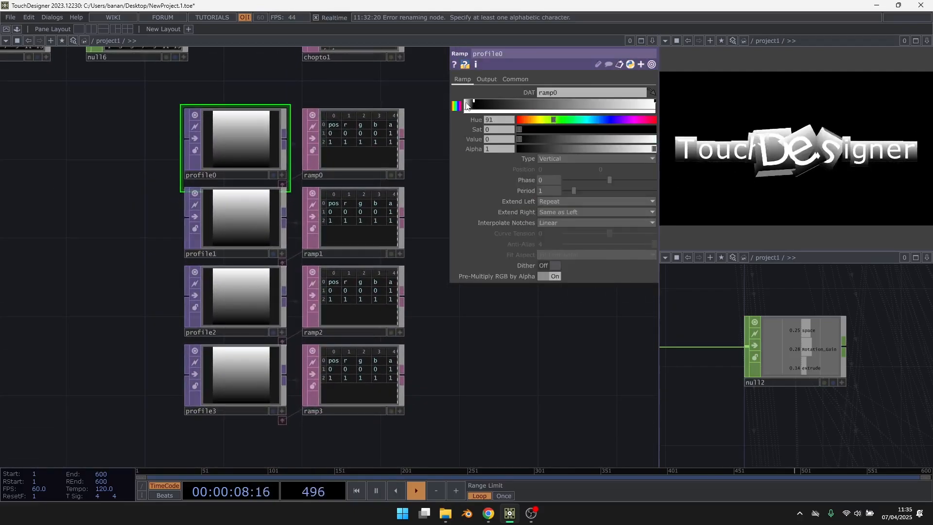
pyautogui.moveTo(586, 130); pyautogui.dragTo(632, 132)
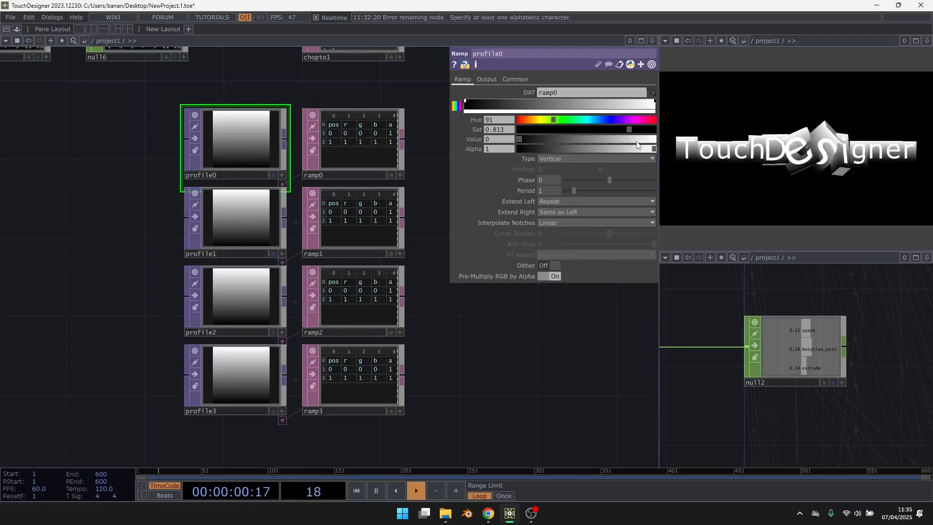
pyautogui.click(637, 140)
pyautogui.click(652, 102)
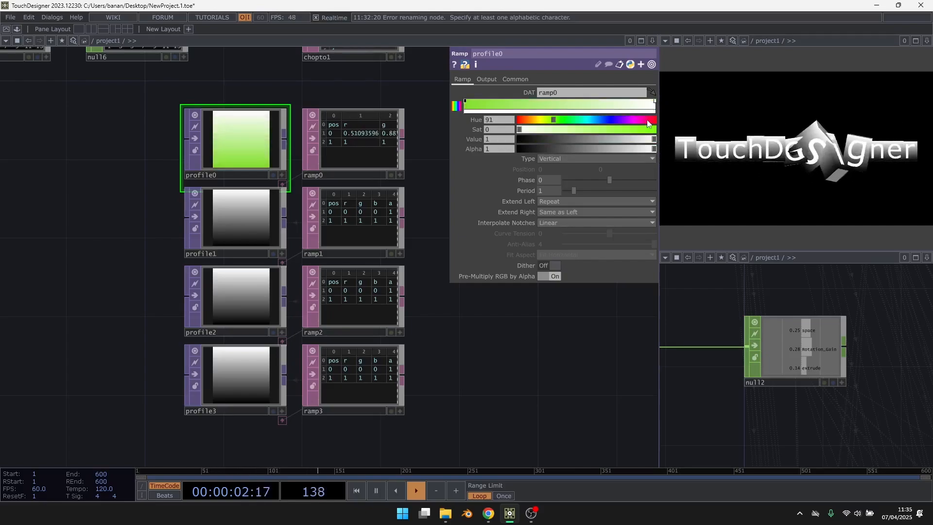
pyautogui.moveTo(640, 130); pyautogui.dragTo(585, 120)
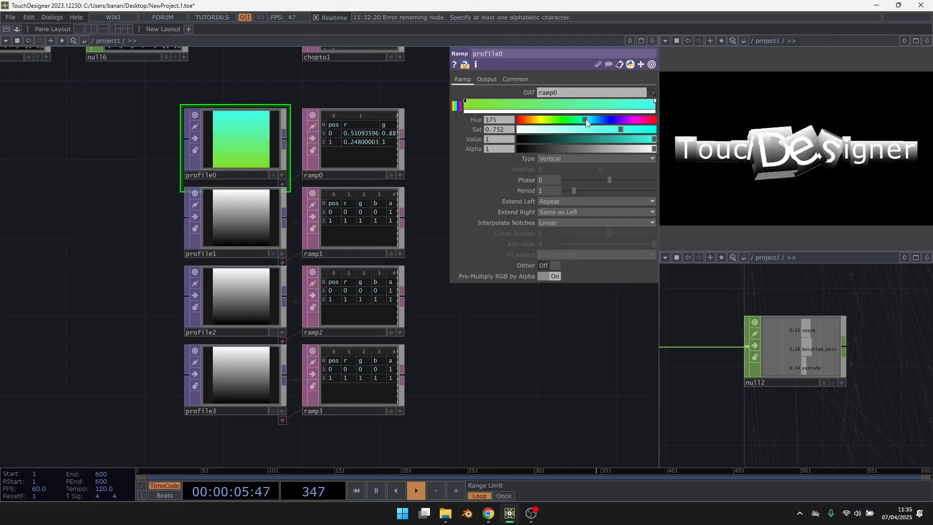
# Step: Color the profile1 gradient from magenta at hue 316, saturation 0.594 and value 0.773 to orange at hue 26 and saturation 0.849
pyautogui.click(217, 212)
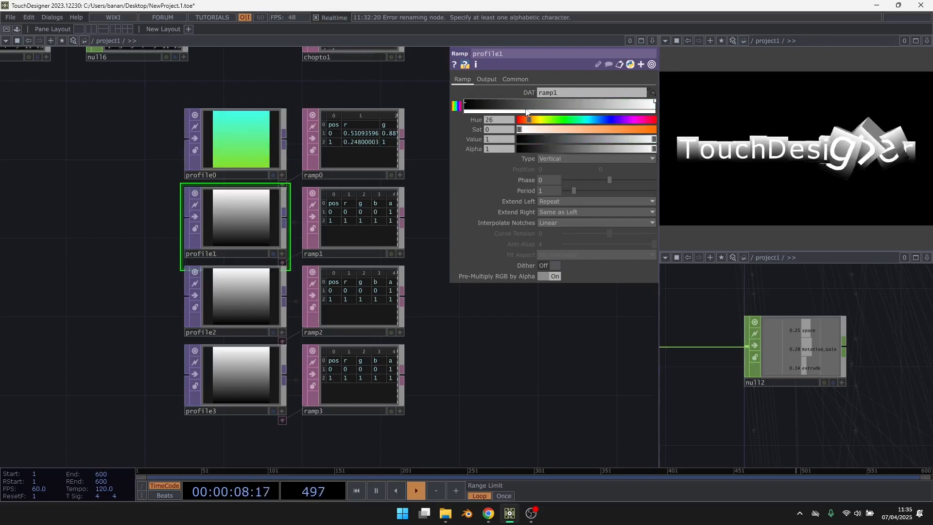
pyautogui.click(634, 130)
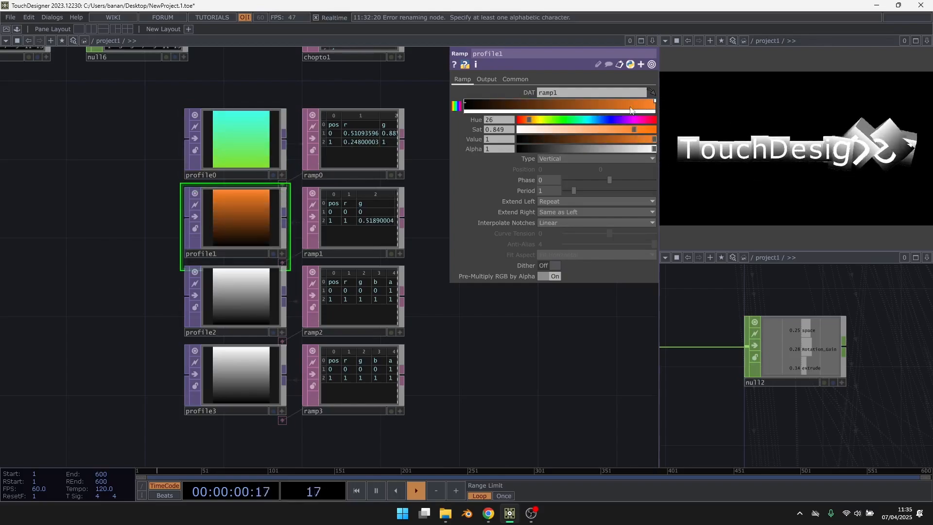
pyautogui.click(464, 104)
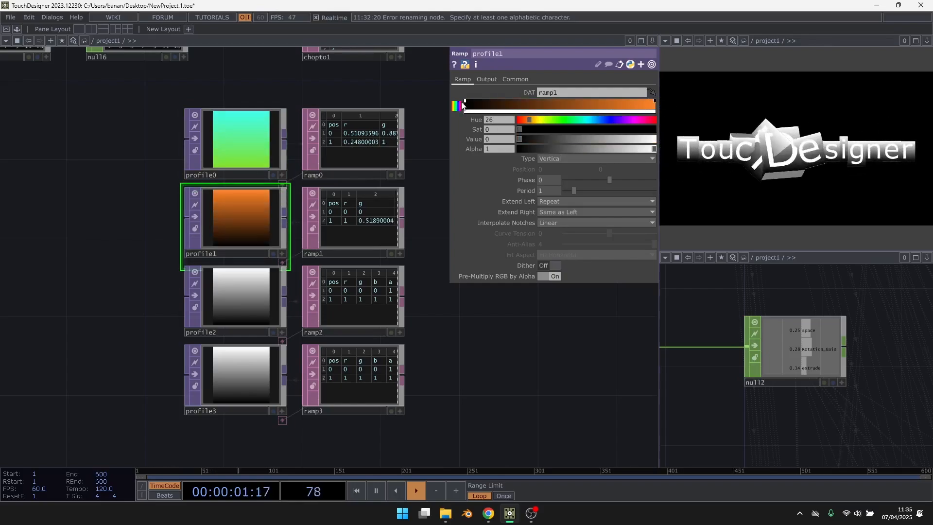
pyautogui.click(599, 130)
pyautogui.moveTo(608, 139); pyautogui.dragTo(624, 140)
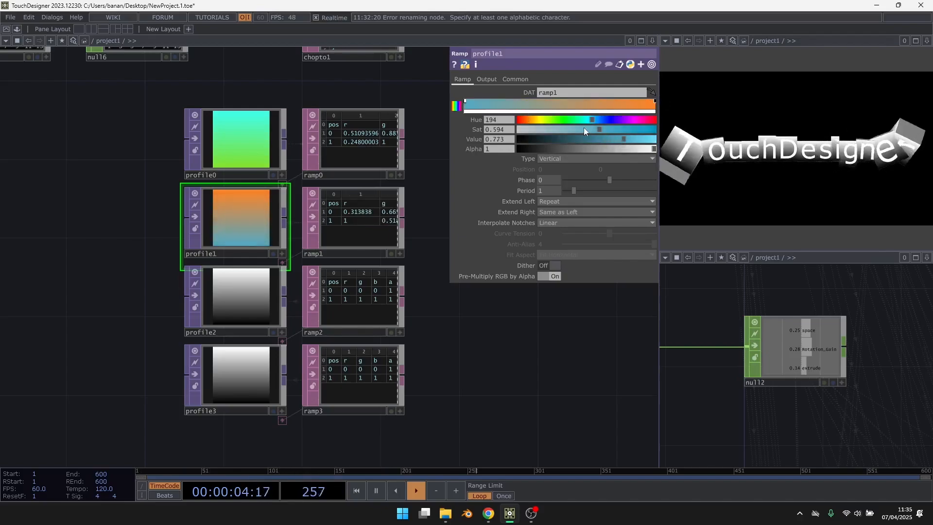
pyautogui.click(605, 120)
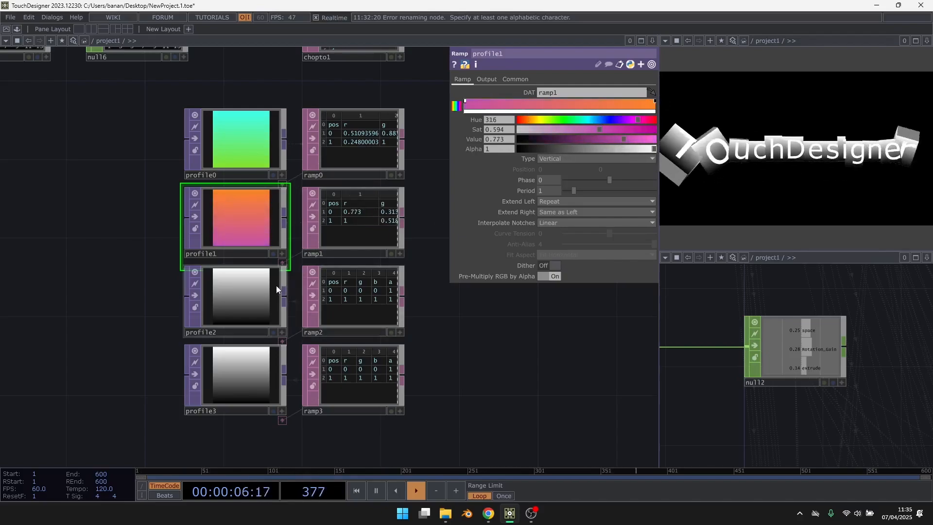
# Step: Color the profile2 gradient from purple at hue 282 and saturation 0.748 to blue at hue 223 and saturation 0.773
pyautogui.click(238, 297)
pyautogui.moveTo(614, 130); pyautogui.dragTo(624, 130)
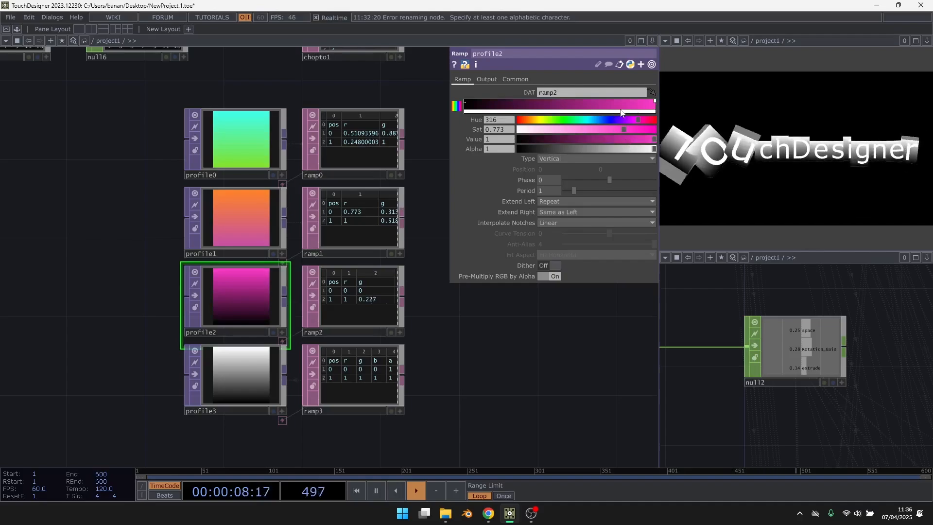
pyautogui.click(604, 119)
pyautogui.click(465, 102)
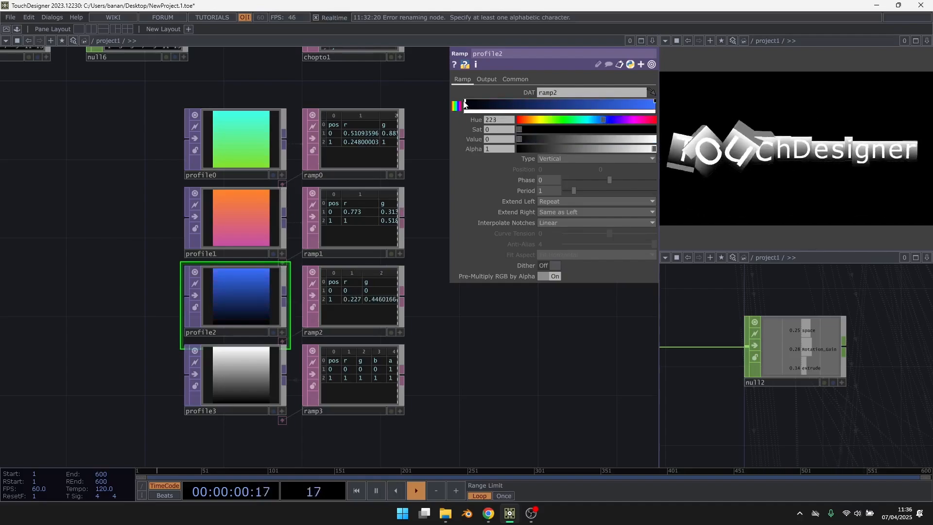
pyautogui.click(620, 130)
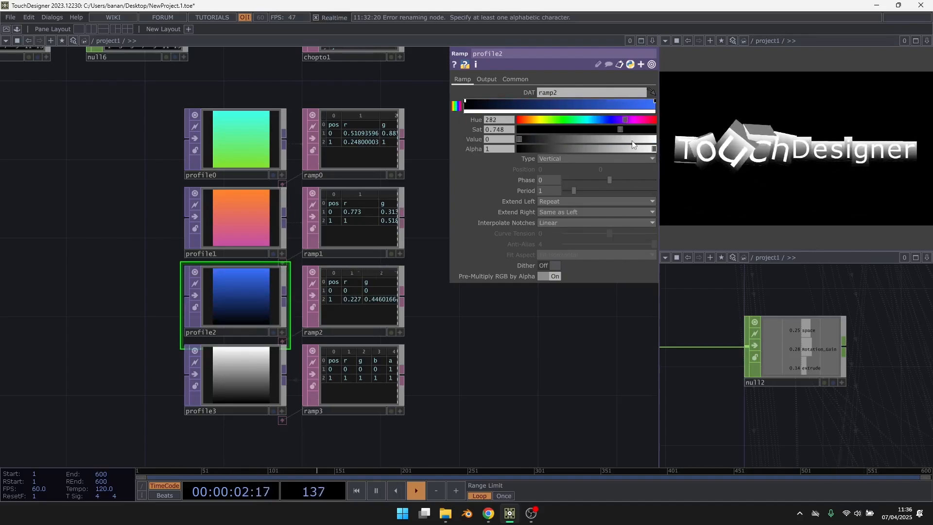
pyautogui.click(635, 139)
# Step: Color the profile3 gradient from orange at hue 36, saturation 0.752 and value 0.939 to yellow at hue 58
pyautogui.click(262, 370)
pyautogui.moveTo(456, 371); pyautogui.dragTo(437, 317)
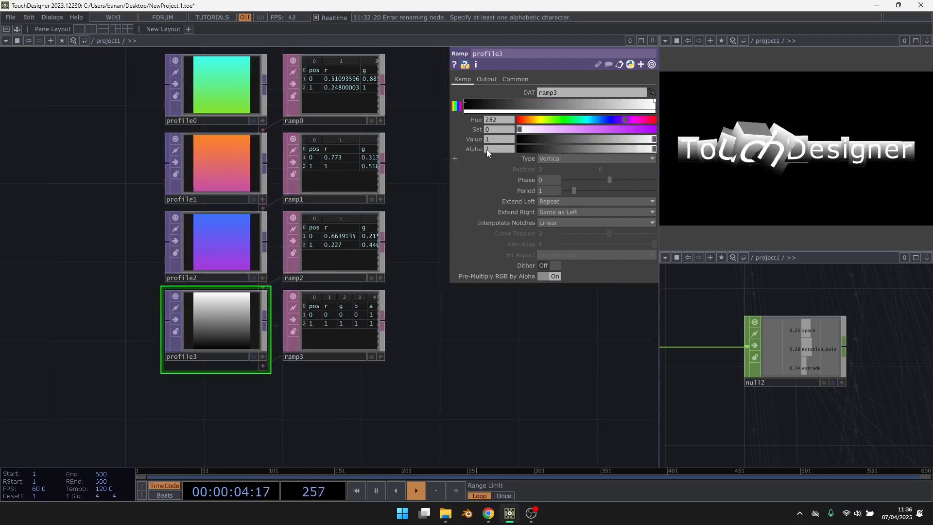
pyautogui.click(541, 121)
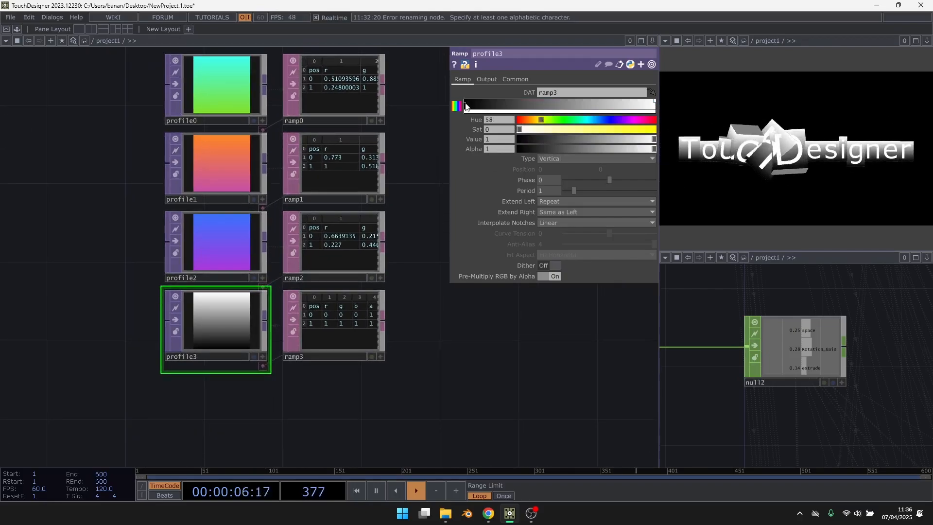
pyautogui.click(627, 130)
pyautogui.click(465, 103)
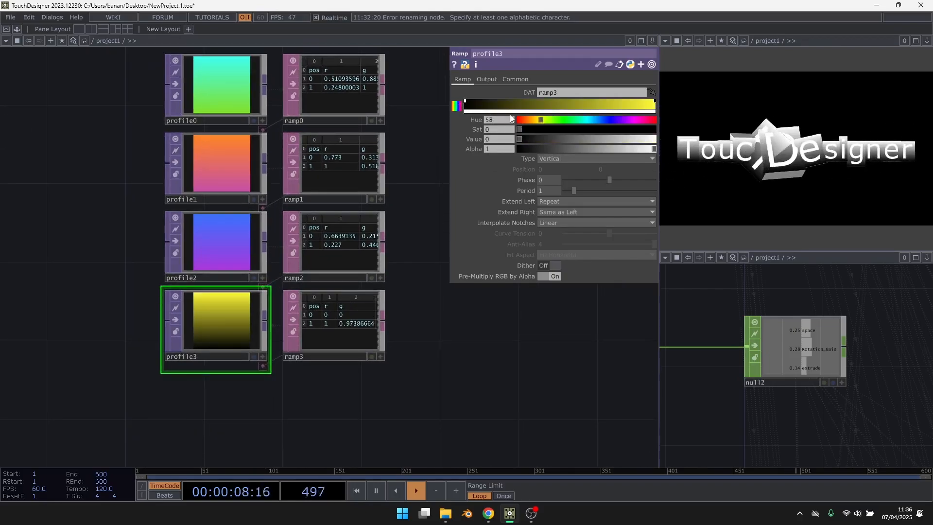
pyautogui.click(629, 139)
pyautogui.click(634, 130)
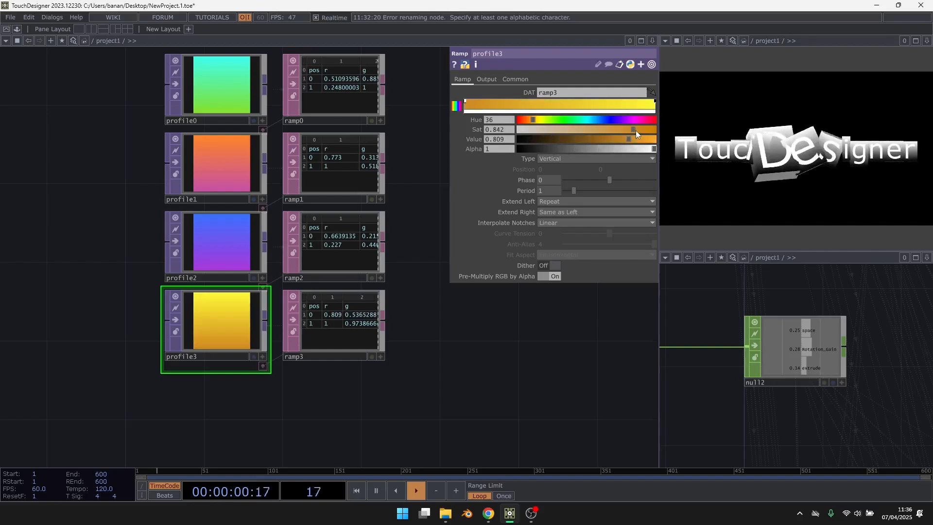
pyautogui.moveTo(627, 139)
pyautogui.mouseDown()
pyautogui.moveTo(646, 139)
pyautogui.moveTo(611, 129)
pyautogui.moveTo(620, 132)
pyautogui.mouseUp()
# Step: Enter the box0 component and line up its ramp1 operator beside constant1
pyautogui.scroll(-4, 243, 337)
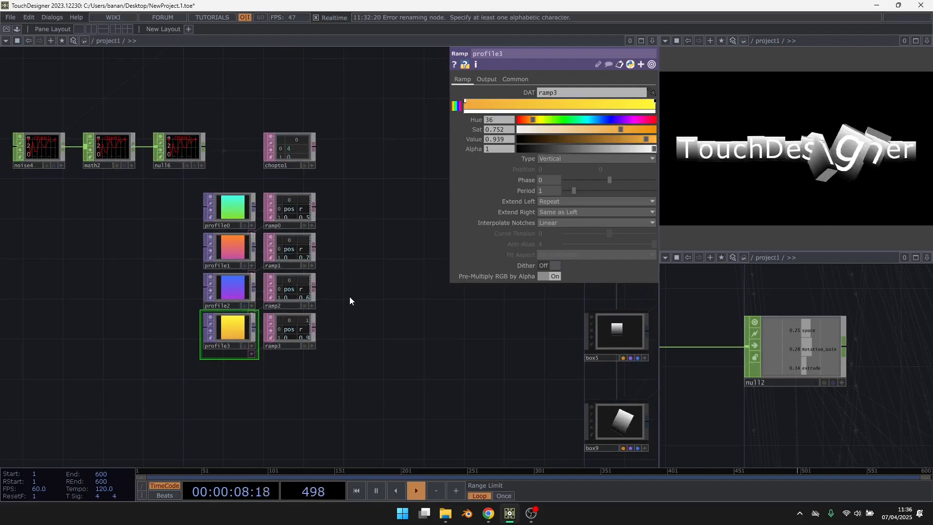
pyautogui.moveTo(349, 301); pyautogui.dragTo(203, 427)
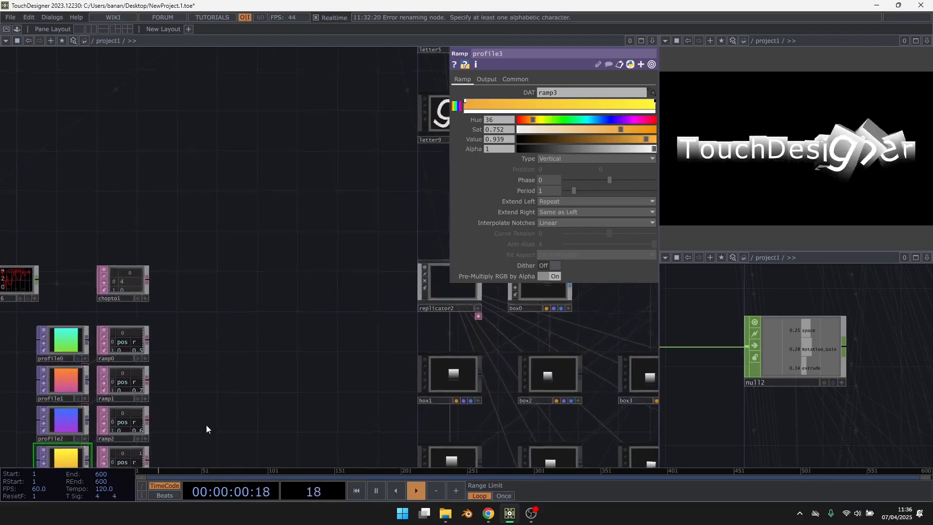
pyautogui.moveTo(225, 388); pyautogui.dragTo(147, 397)
pyautogui.doubleClick(452, 299)
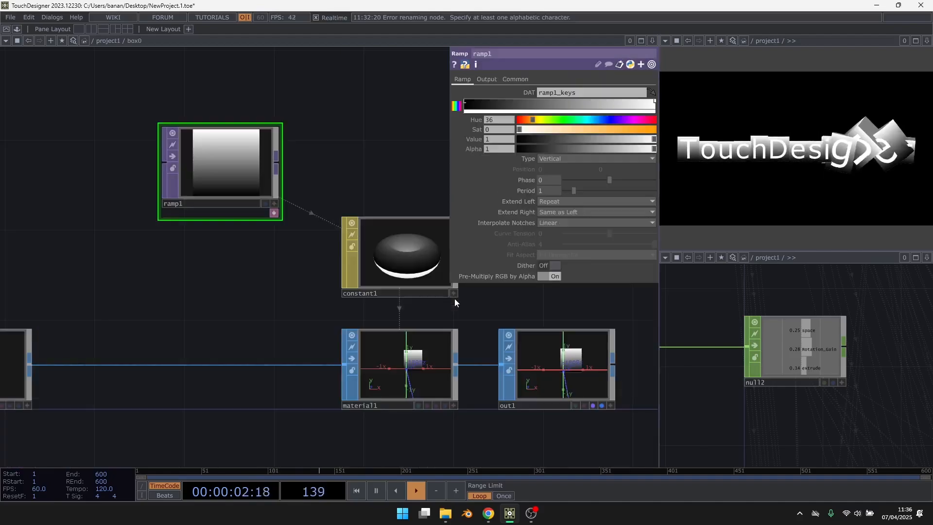
pyautogui.moveTo(210, 185); pyautogui.dragTo(209, 254)
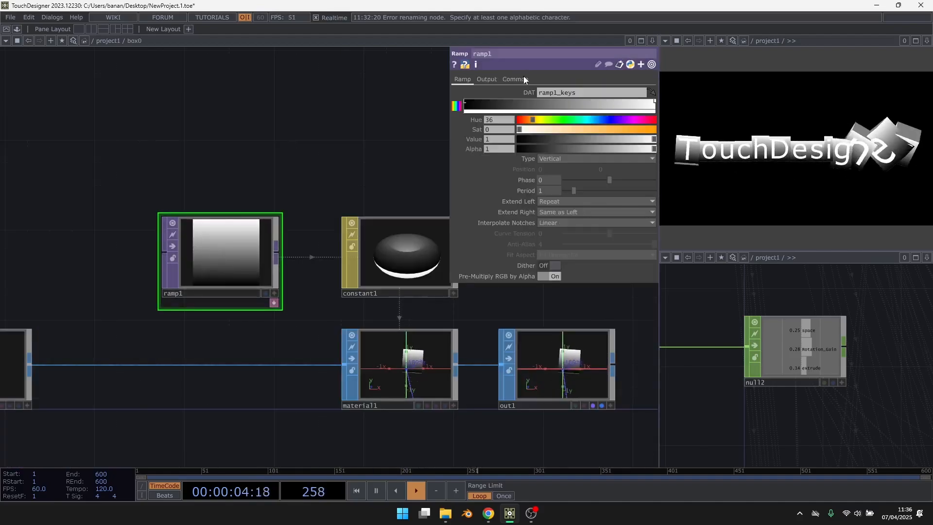
# Step: Reference the project's ramp0 table in the DAT parameter of box0's ramp1 with the expression parent(2).op('ramp0')
pyautogui.click(528, 93)
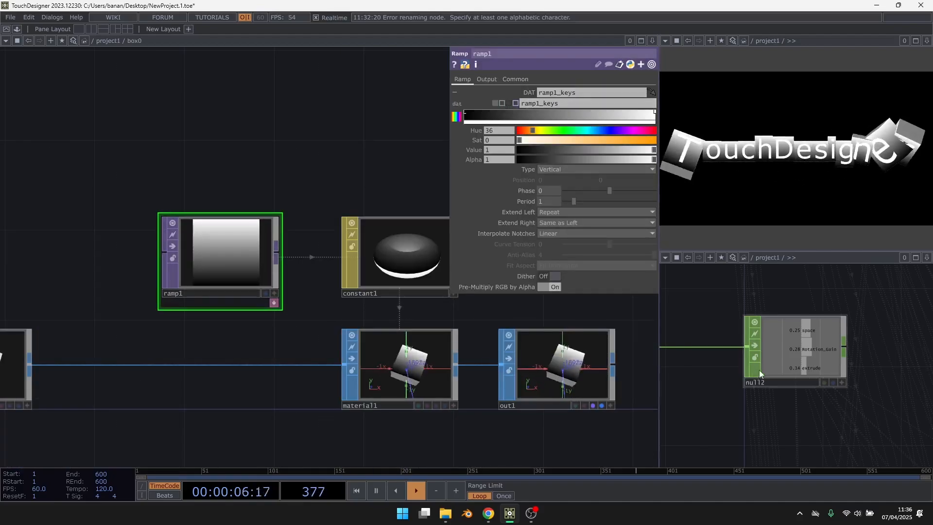
pyautogui.scroll(-4, 775, 351)
pyautogui.moveTo(832, 373); pyautogui.dragTo(902, 284)
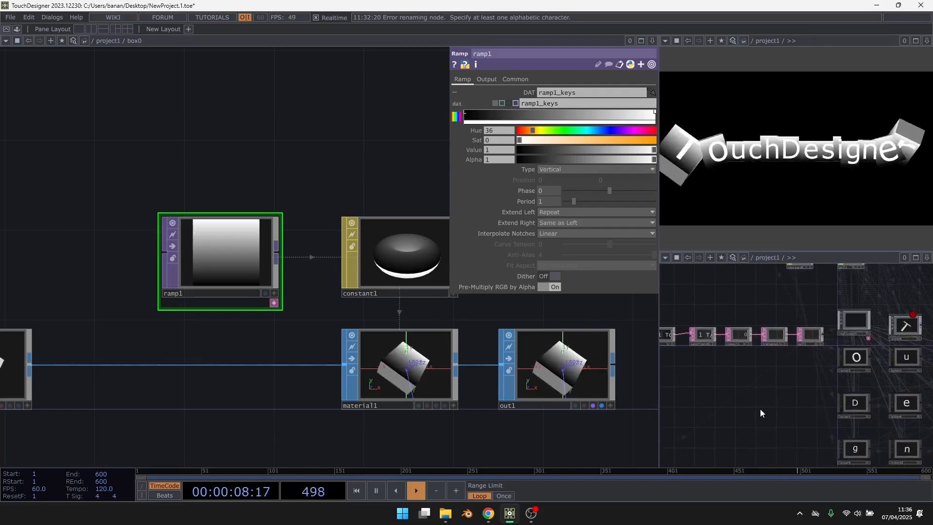
pyautogui.scroll(-3, 761, 410)
pyautogui.moveTo(775, 386); pyautogui.dragTo(792, 356)
pyautogui.moveTo(751, 448); pyautogui.dragTo(740, 331)
pyautogui.scroll(-2, 740, 332)
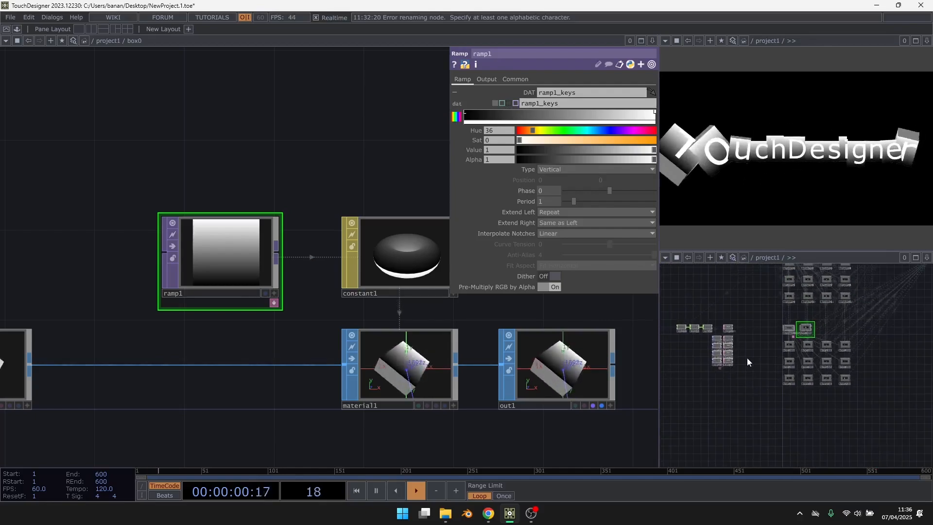
pyautogui.scroll(2, 725, 358)
pyautogui.moveTo(657, 288); pyautogui.dragTo(656, 288)
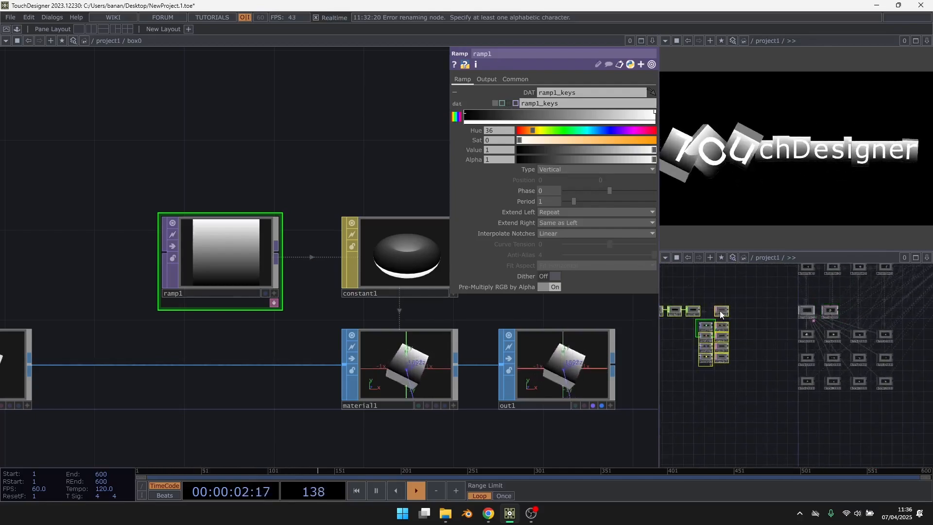
pyautogui.moveTo(721, 310); pyautogui.dragTo(778, 315)
pyautogui.scroll(5, 780, 293)
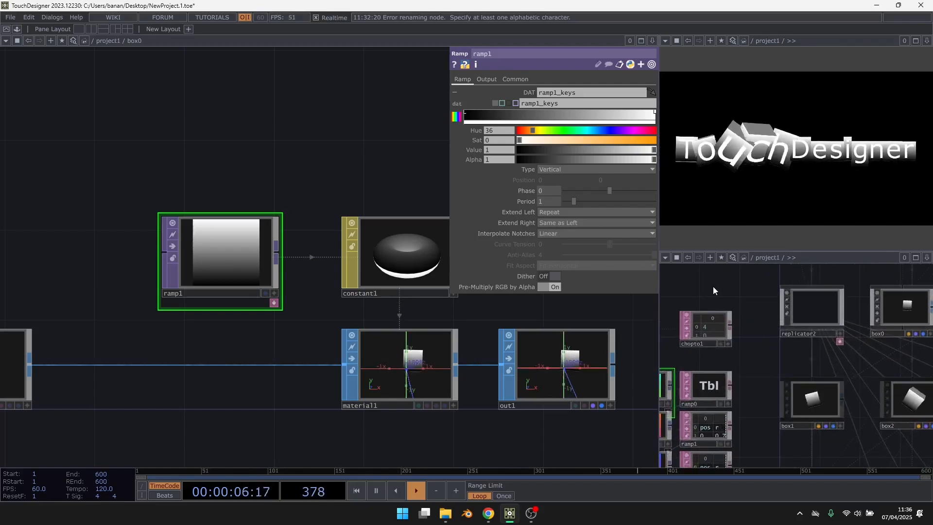
pyautogui.moveTo(759, 381)
pyautogui.mouseDown()
pyautogui.moveTo(772, 351)
pyautogui.moveTo(753, 364)
pyautogui.mouseUp()
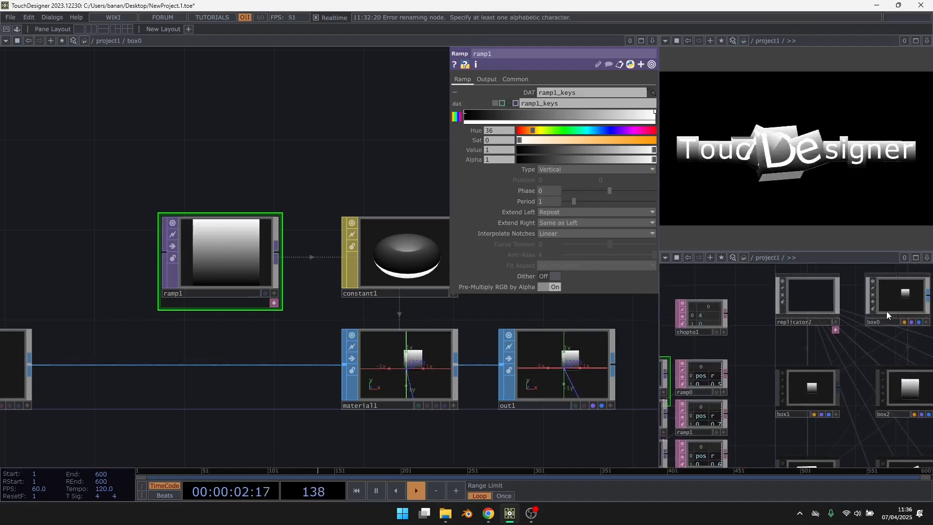
pyautogui.moveTo(760, 359); pyautogui.dragTo(559, 107)
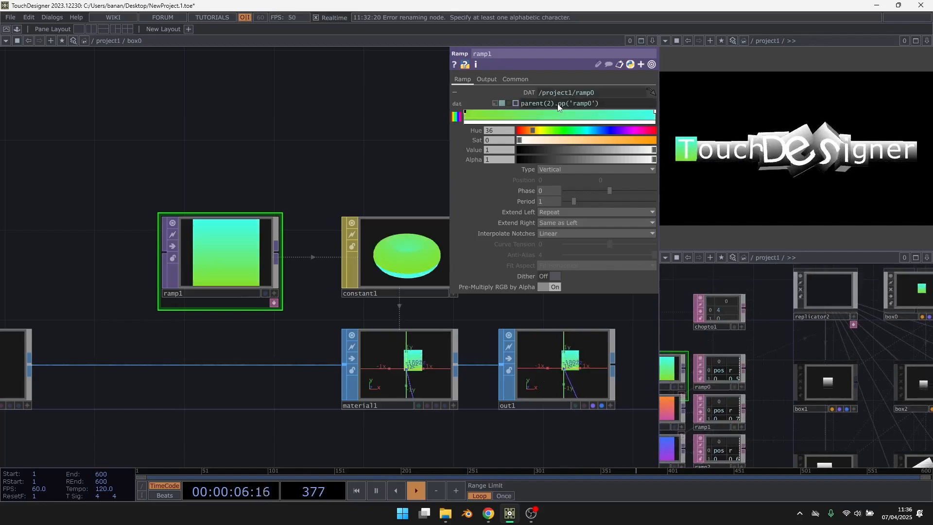
# Step: Widen the parameter window and remove the fixed 0 from the ramp name in ramp1's DAT expression
pyautogui.moveTo(451, 110); pyautogui.dragTo(323, 111)
pyautogui.moveTo(466, 104); pyautogui.dragTo(461, 105)
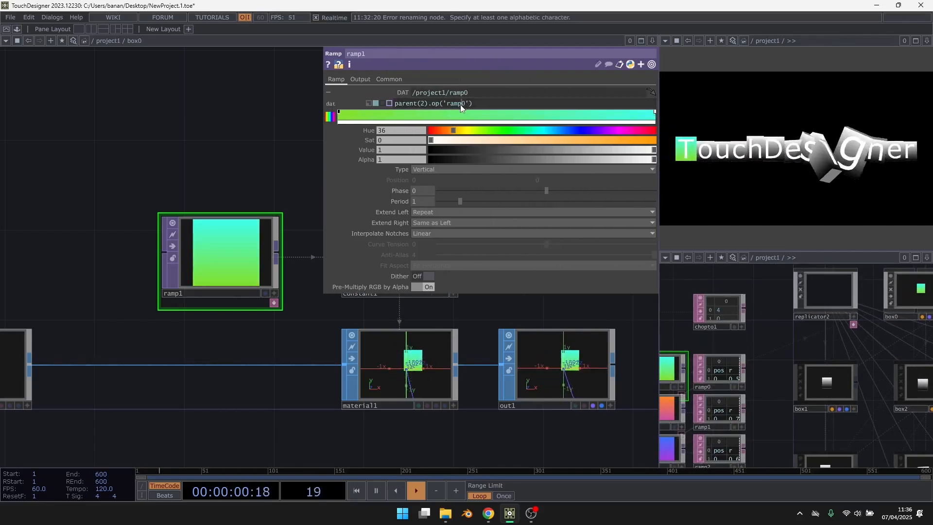
pyautogui.press('BackSpace')
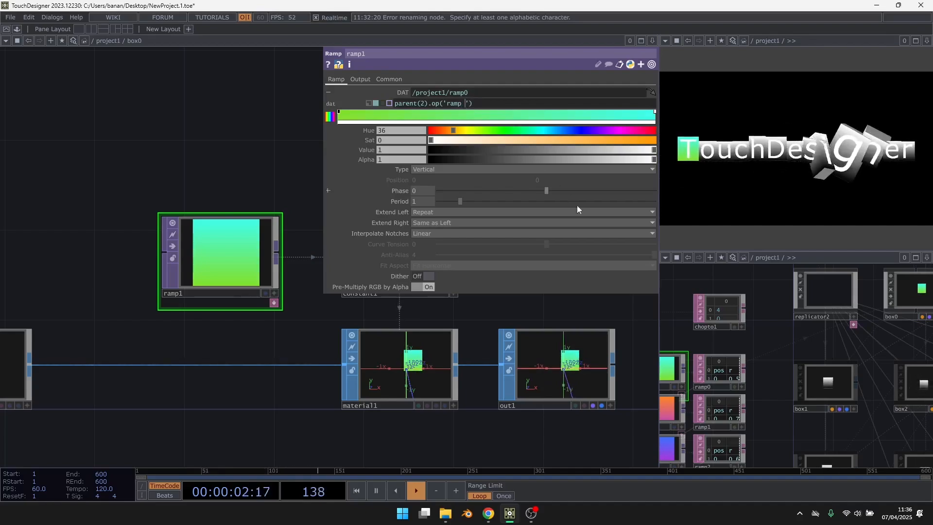
# Step: Compare the row numbers and values in the chopto1 table with the numbering of the replicated boxes
pyautogui.scroll(2, 696, 305)
pyautogui.scroll(3, 696, 306)
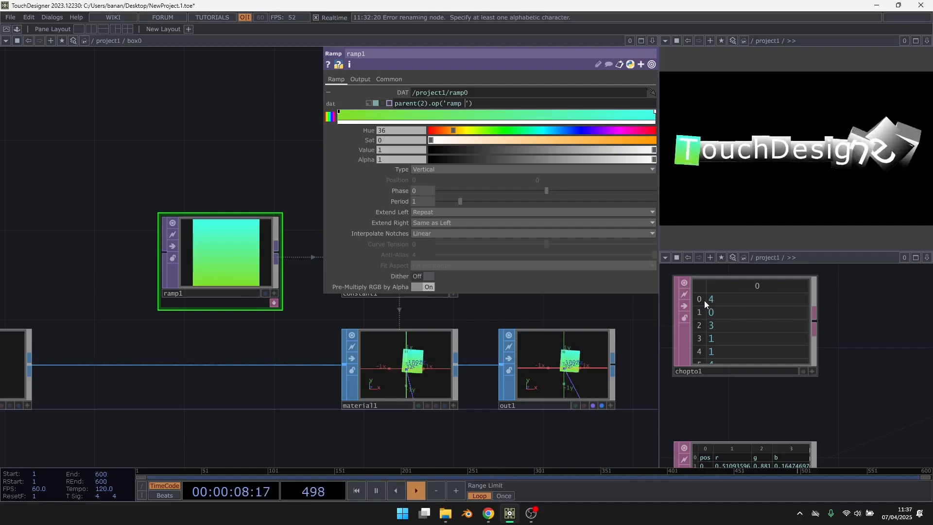
pyautogui.scroll(-3, 699, 308)
pyautogui.scroll(3, 699, 312)
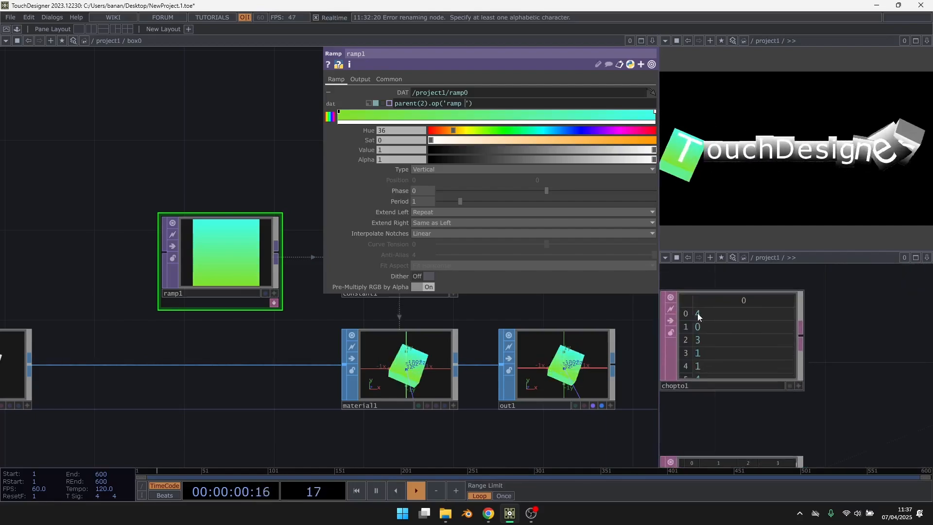
pyautogui.scroll(-1, 687, 312)
pyautogui.scroll(-3, 686, 312)
pyautogui.scroll(5, 816, 328)
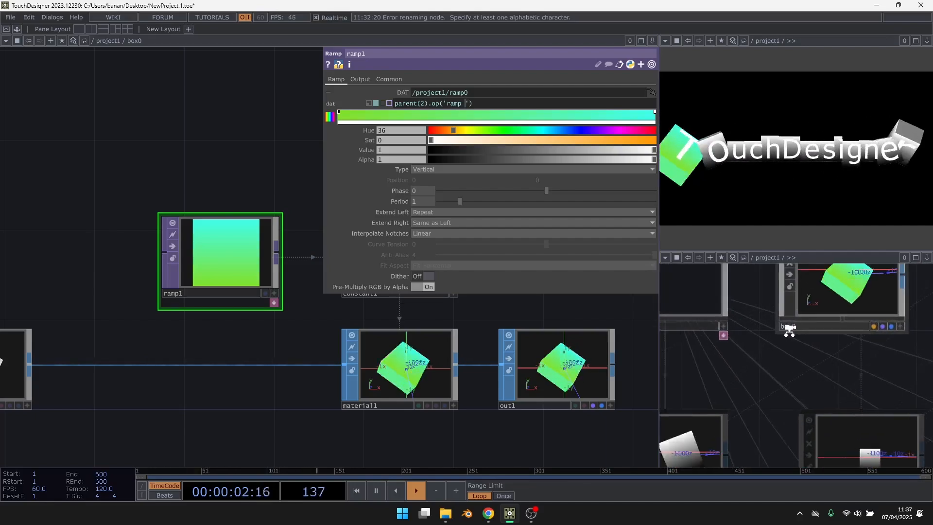
pyautogui.scroll(-4, 708, 321)
pyautogui.scroll(5, 718, 326)
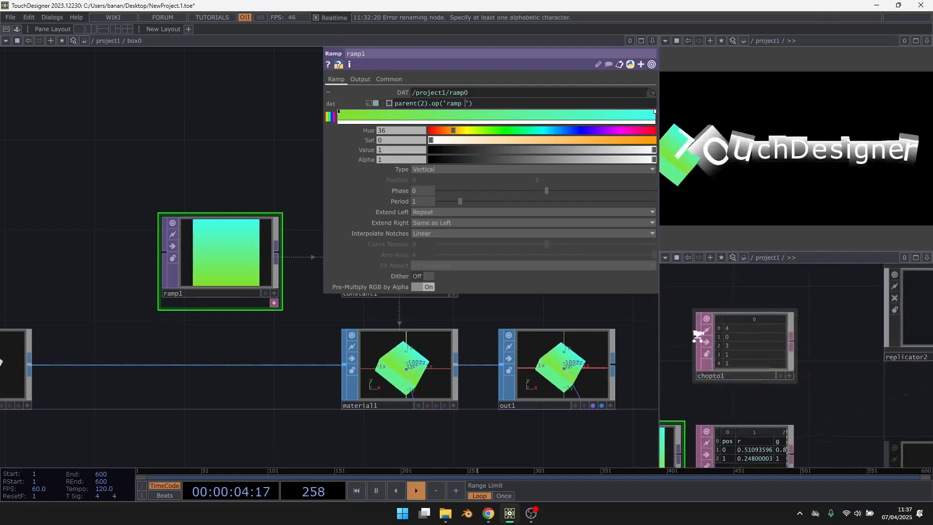
# Step: Examine how the rows of chopto1, the ramp tables and the replicated boxes correspond by number
pyautogui.scroll(2, 719, 329)
pyautogui.scroll(-4, 777, 391)
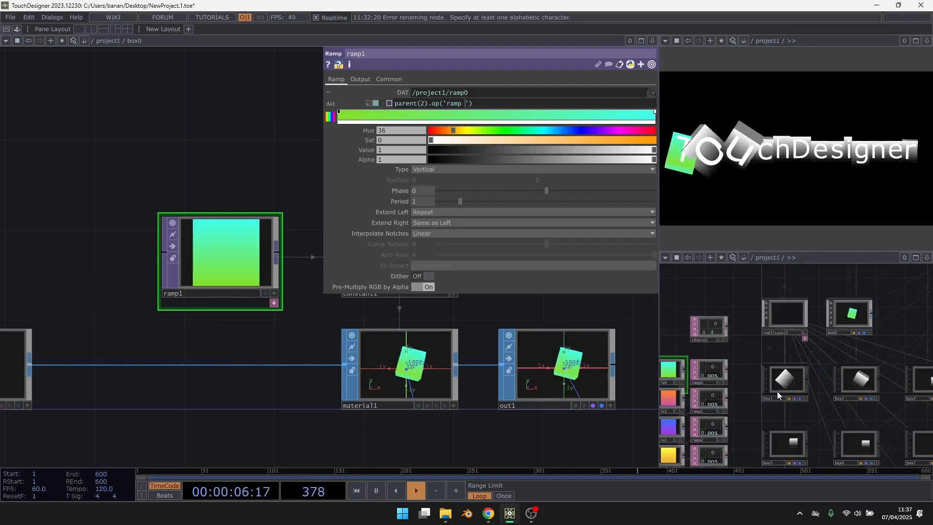
pyautogui.scroll(5, 771, 393)
pyautogui.scroll(-4, 778, 399)
pyautogui.scroll(5, 721, 346)
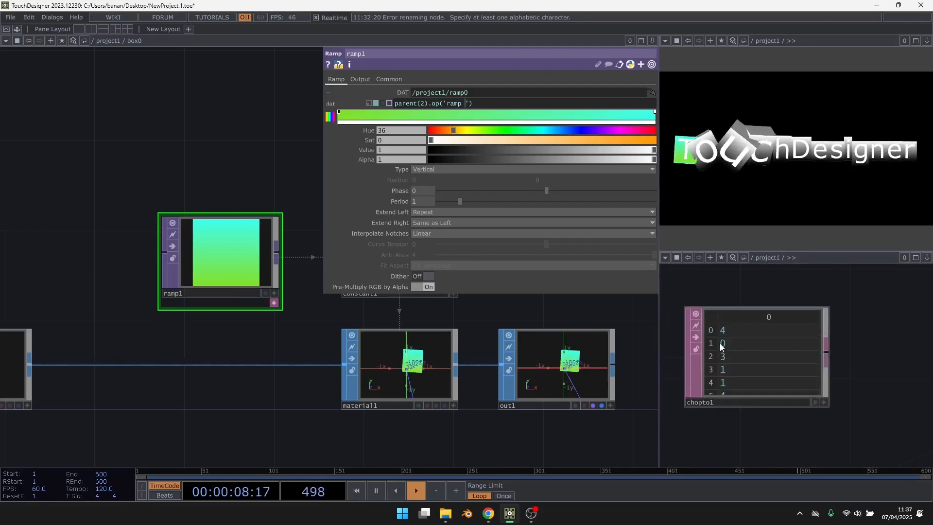
pyautogui.scroll(-4, 727, 346)
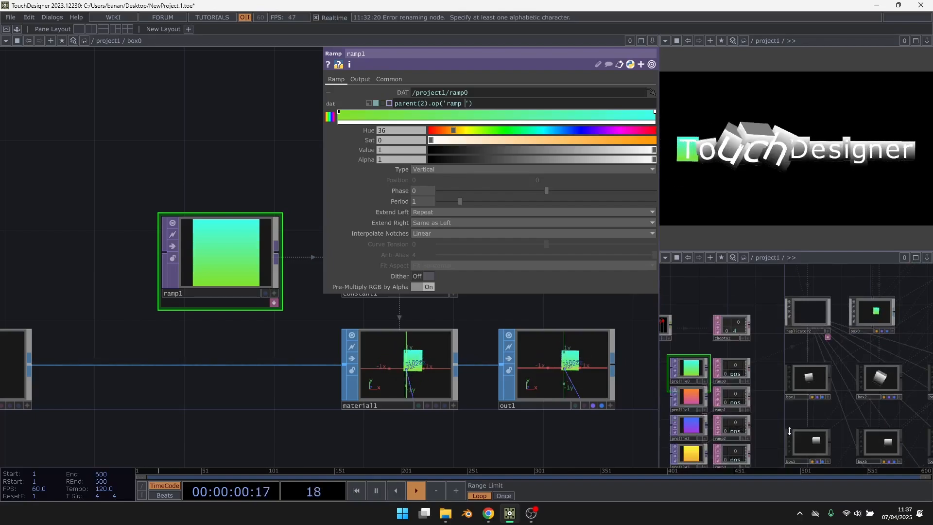
pyautogui.scroll(5, 777, 340)
pyautogui.scroll(-3, 779, 340)
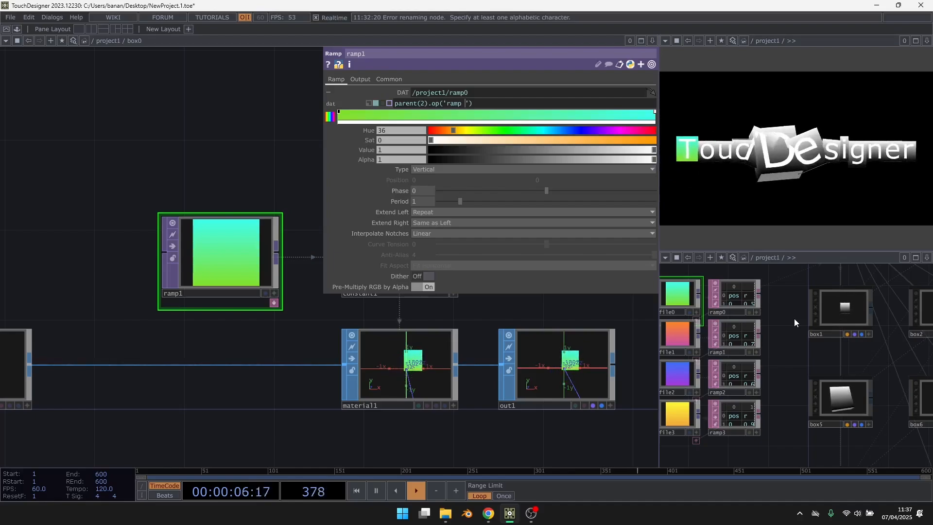
pyautogui.moveTo(793, 309); pyautogui.dragTo(799, 400)
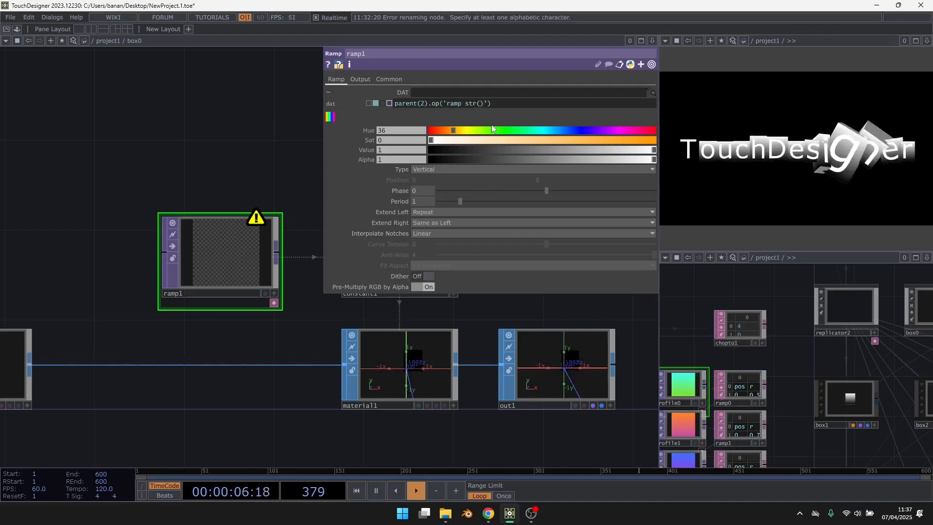
# Step: Append + str(op('chopto1')) + after ramp in the DAT expression of box0's ramp1
pyautogui.click(465, 103)
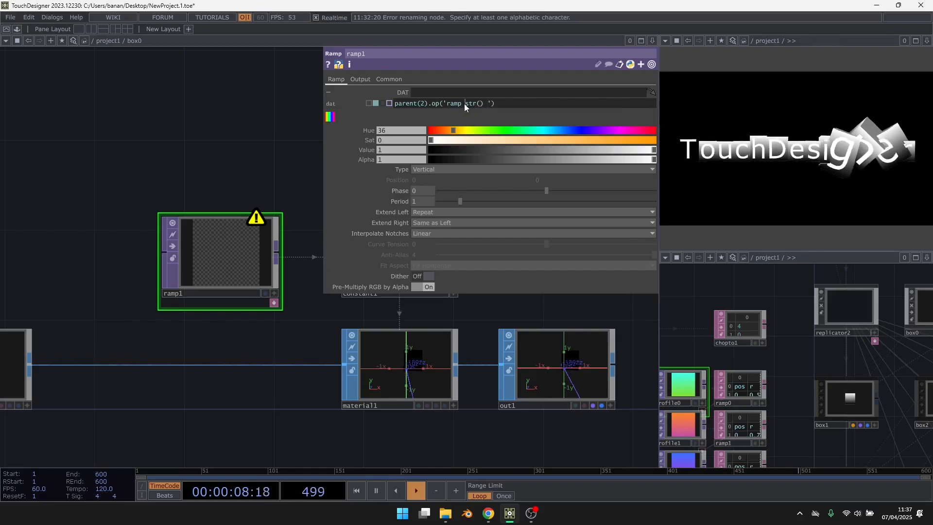
pyautogui.write('+')
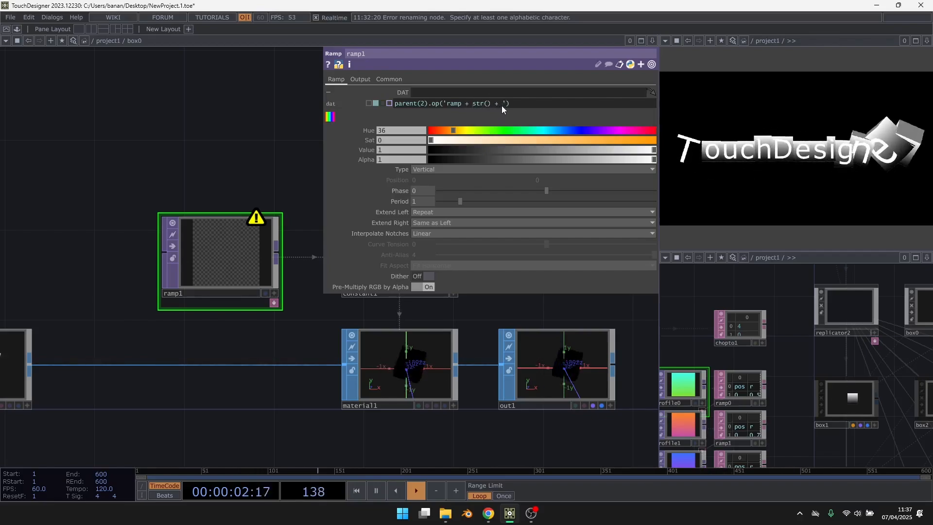
pyautogui.scroll(2, 717, 313)
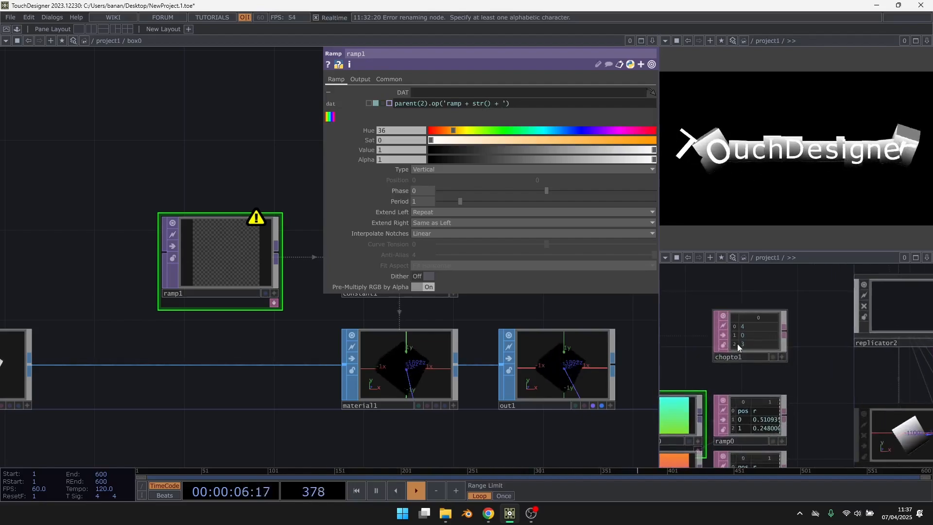
pyautogui.write('()')
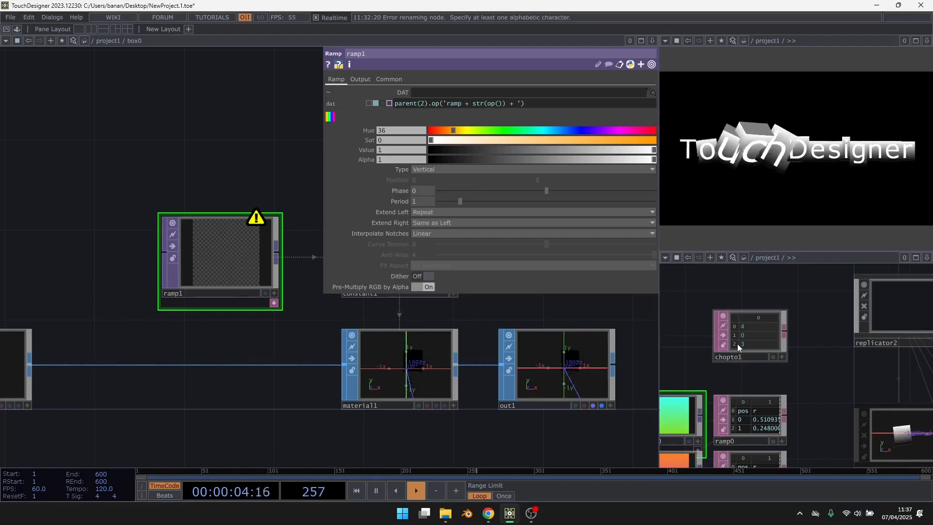
pyautogui.write("'chop'")
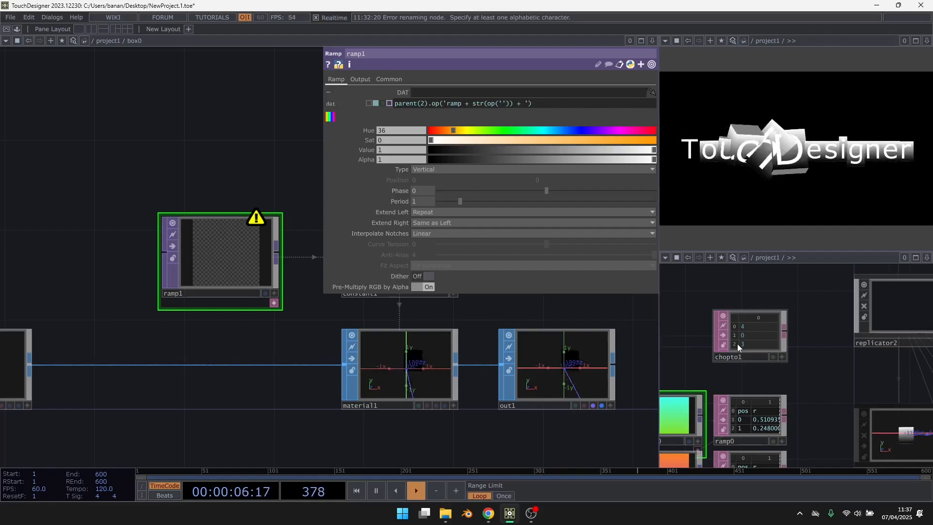
pyautogui.write('to1')
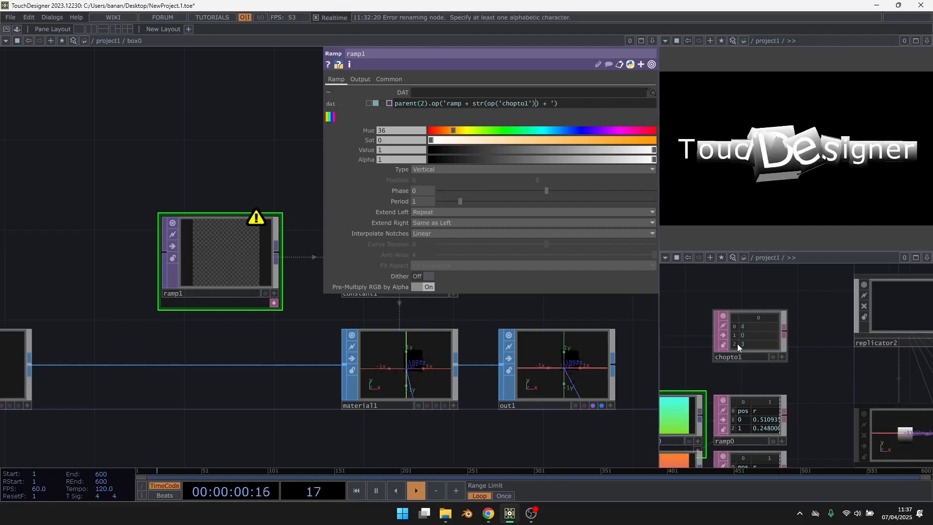
# Step: Index the chopto1 reference in ramp1's DAT expression with [parent().digits,0]
pyautogui.write('[]')
pyautogui.write('parent')
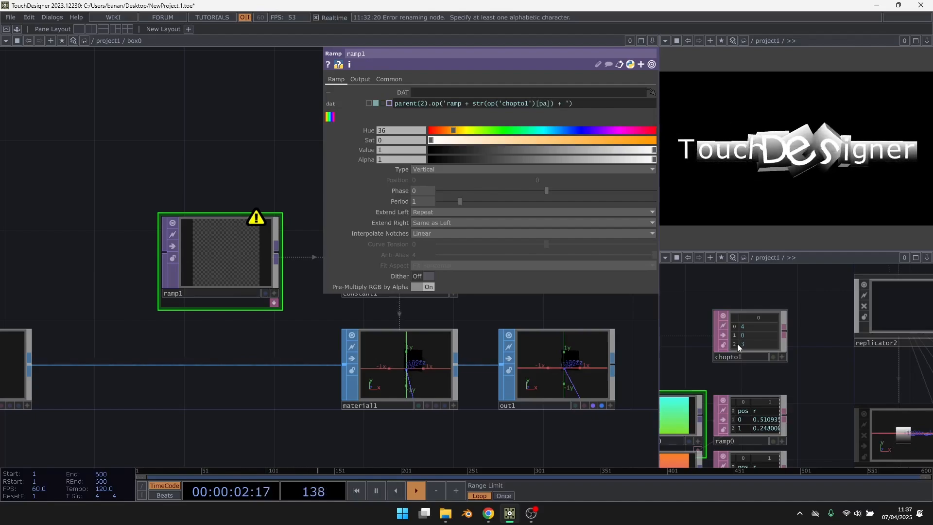
pyautogui.write('()')
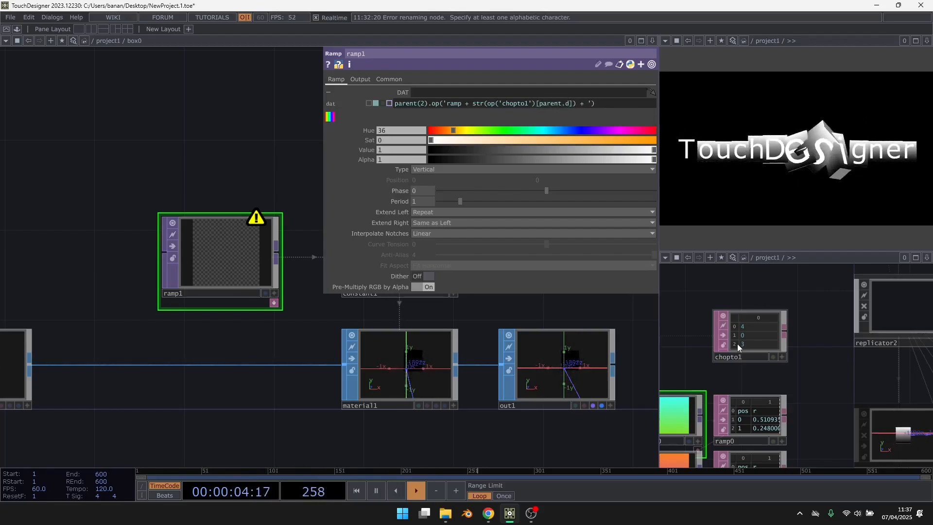
pyautogui.write('.digits')
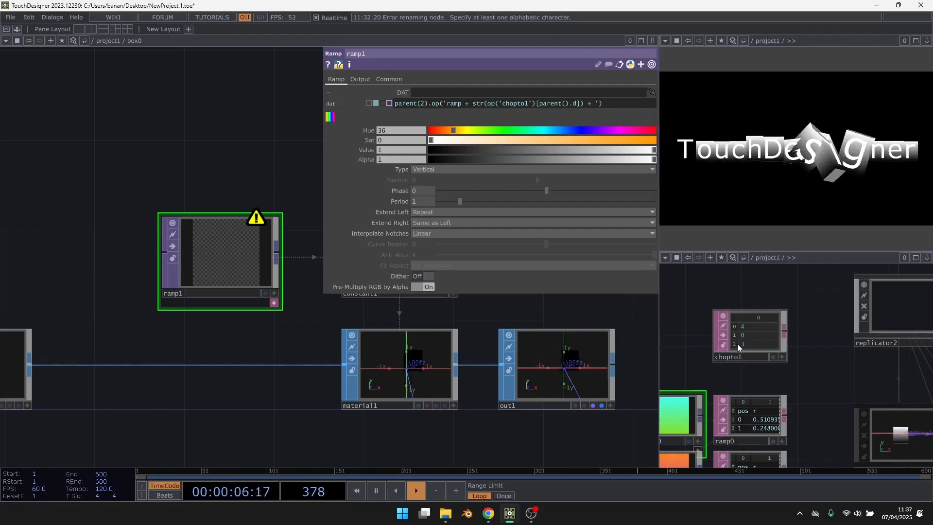
pyautogui.write(',')
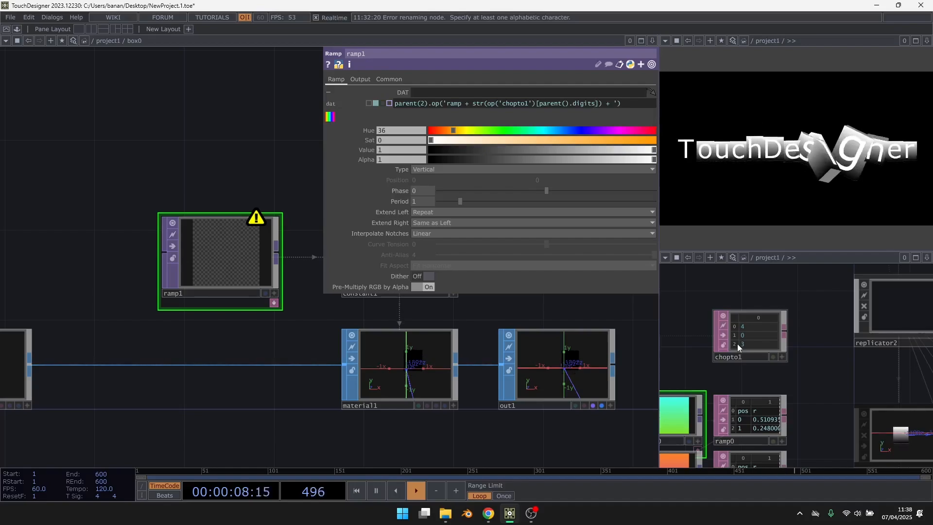
pyautogui.write('0')
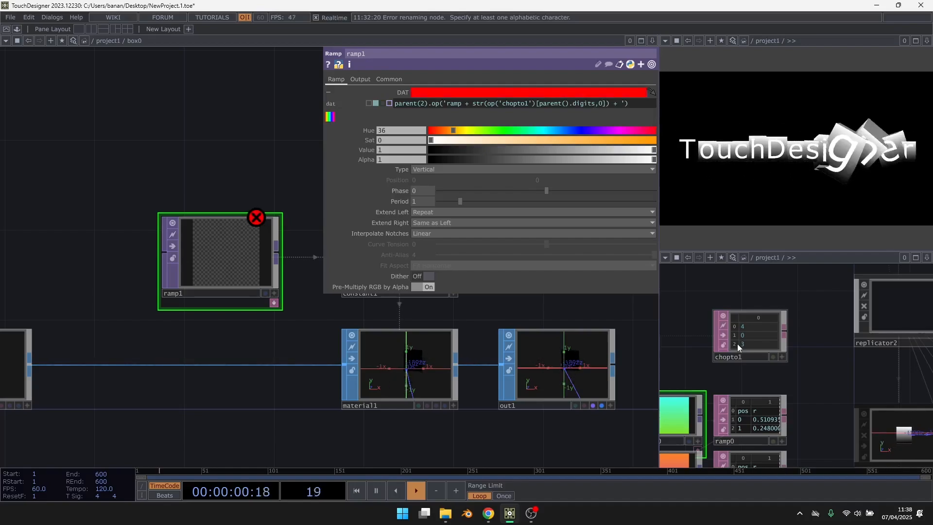
# Step: Prefix the chopto1 reference inside str() with parent(2). so it points to the project level
pyautogui.moveTo(253, 188); pyautogui.dragTo(185, 231)
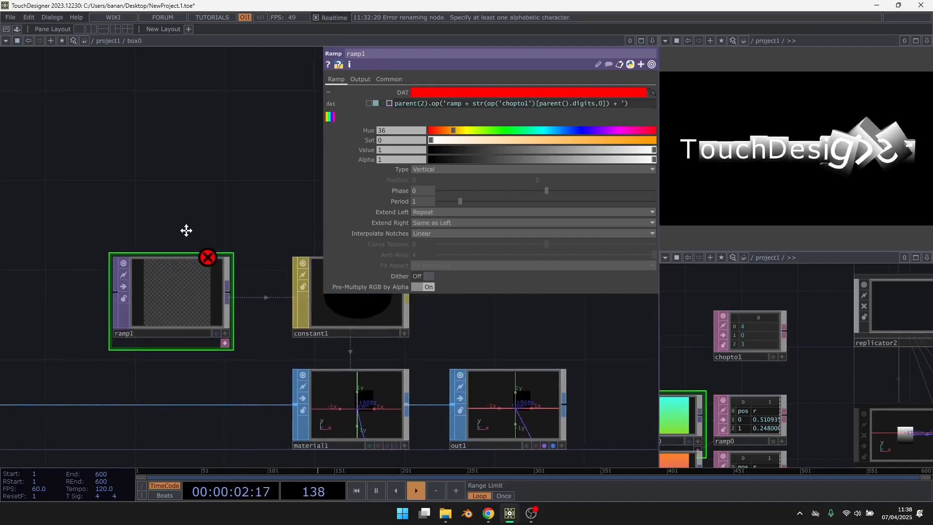
pyautogui.click(488, 103)
pyautogui.write('paren')
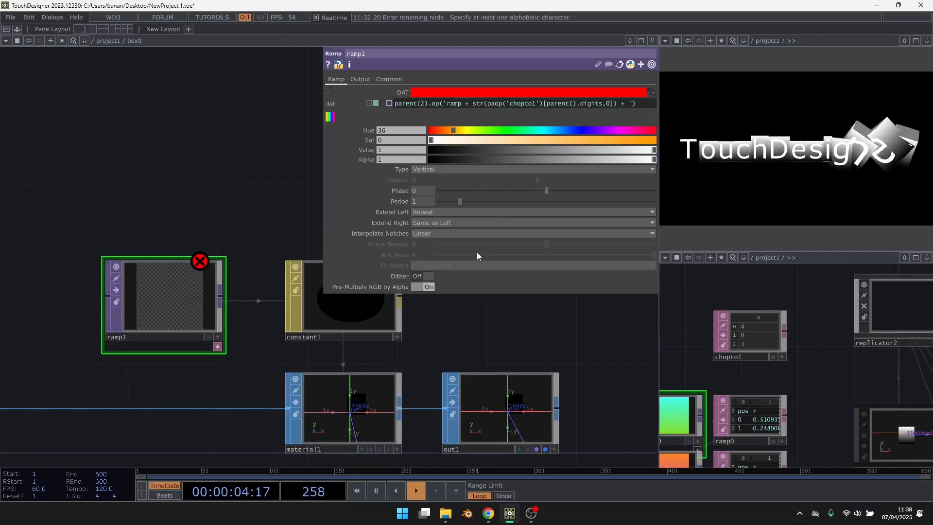
pyautogui.write('t()')
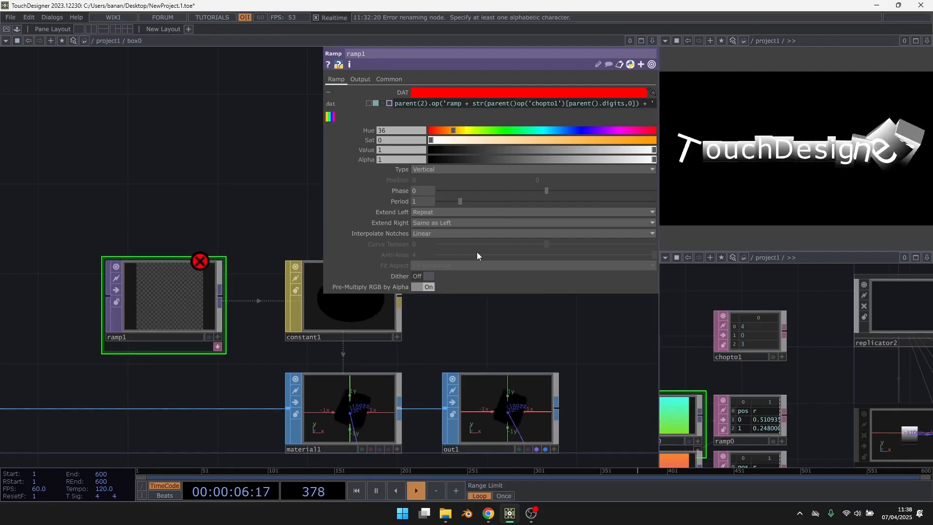
pyautogui.write('.')
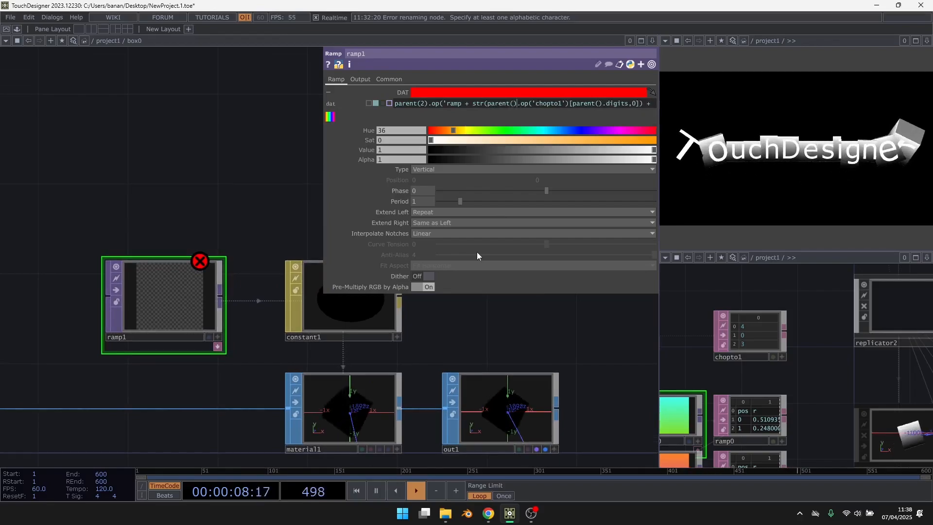
pyautogui.press('Left')
pyautogui.press('Left')
pyautogui.write('2')
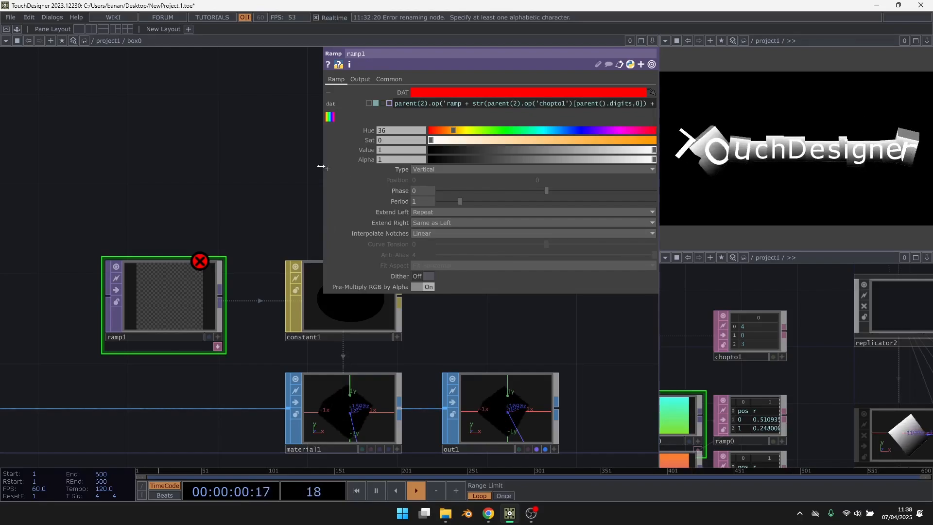
# Step: Widen the parameter window and read the error details for ramp1's DAT expression
pyautogui.moveTo(322, 166); pyautogui.dragTo(255, 170)
pyautogui.click(205, 261)
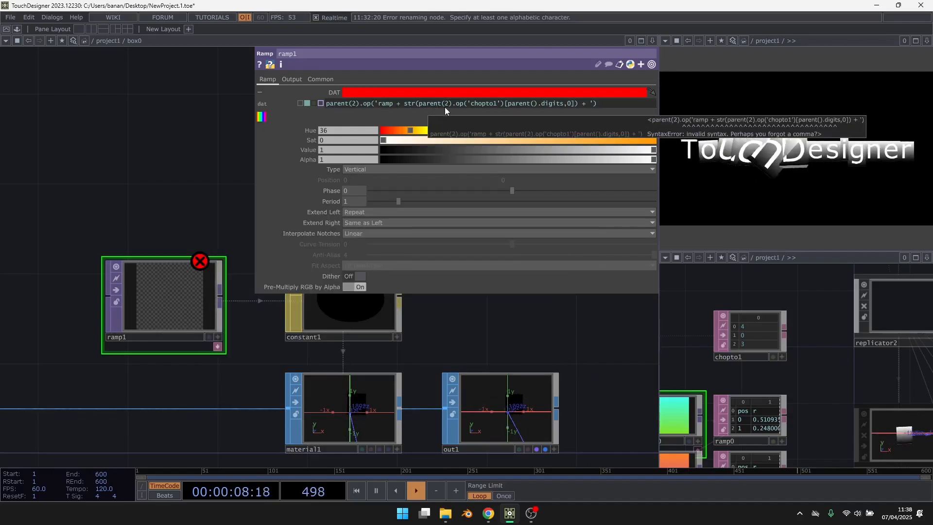
pyautogui.moveTo(464, 106)
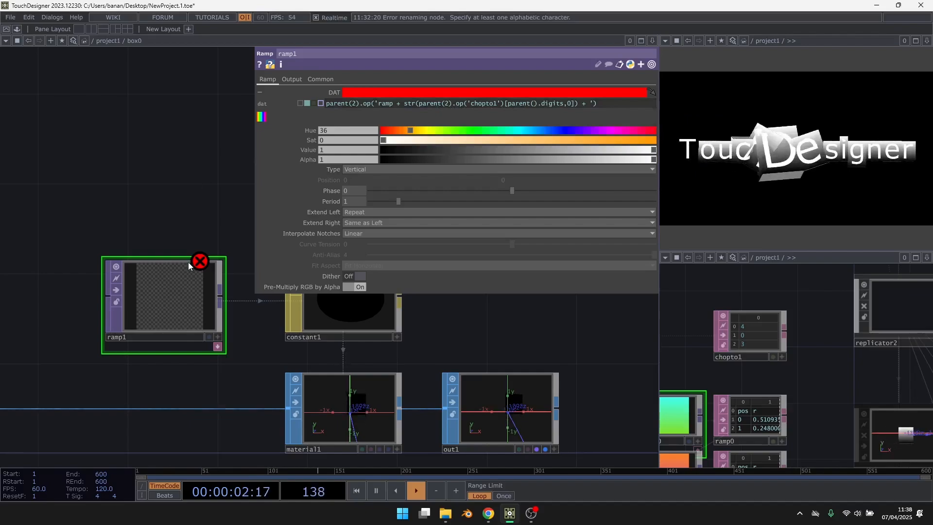
pyautogui.moveTo(188, 262); pyautogui.dragTo(185, 227, button='middle')
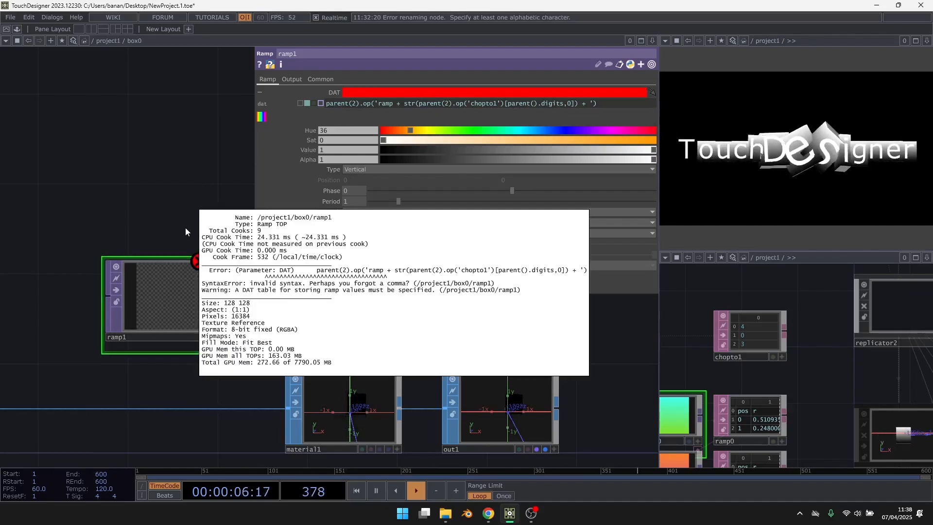
pyautogui.moveTo(185, 227); pyautogui.dragTo(184, 207, button='middle')
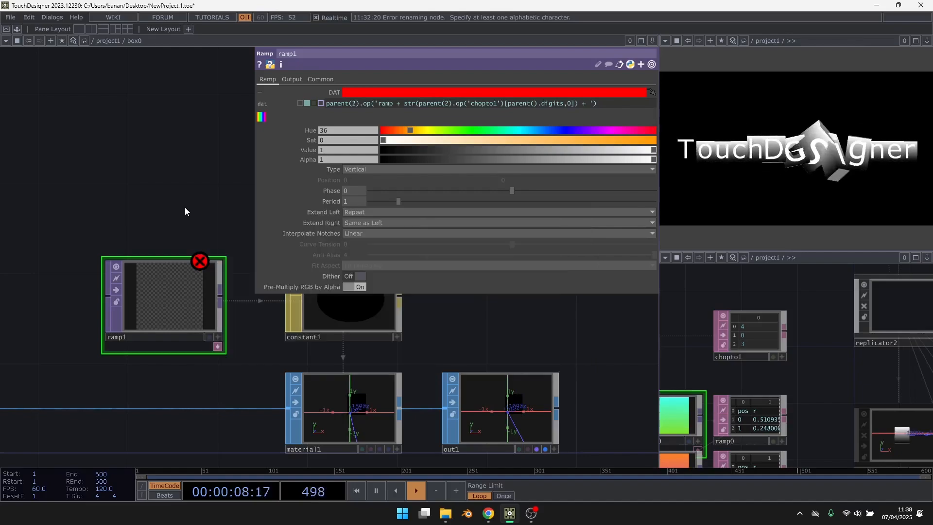
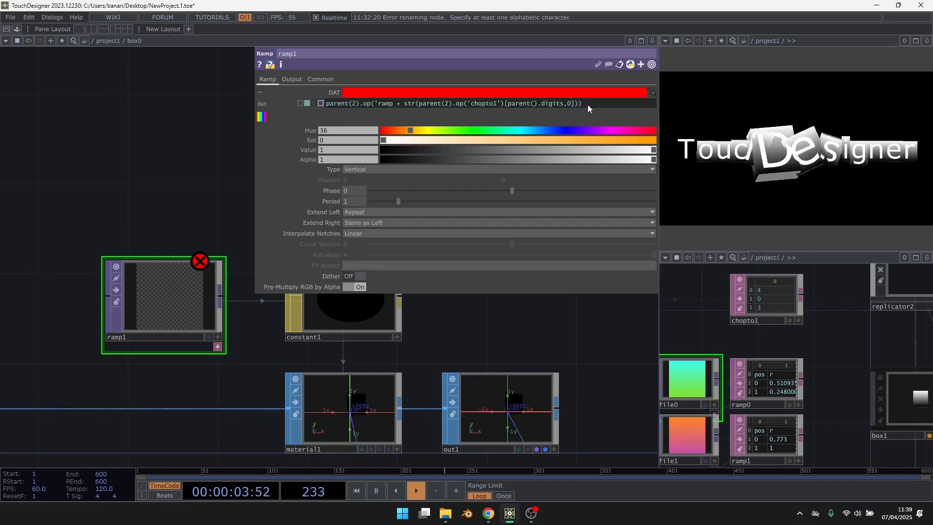
# Step: Correct ramp1's DAT expression to parent(2).op('ramp' + str(parent(2).op('chopto1')[parent().digits,0])) and check the operator's info
pyautogui.click(396, 106)
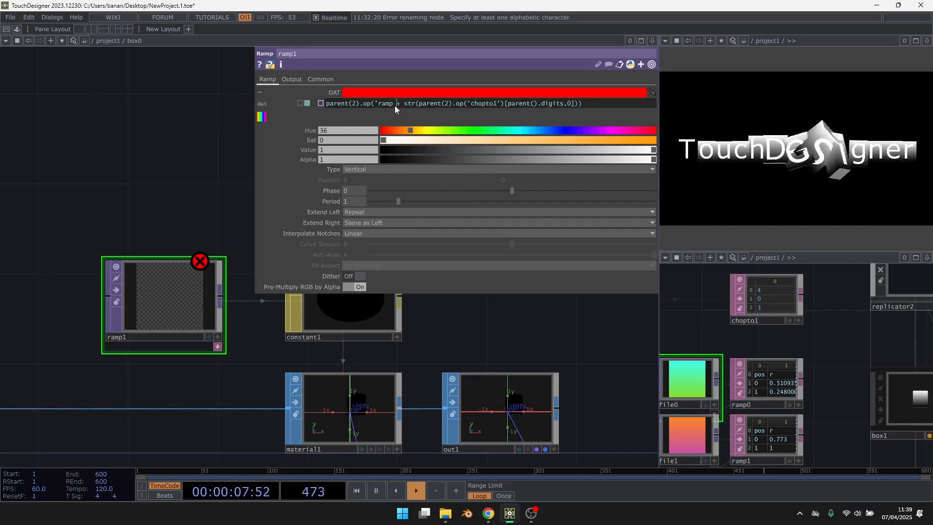
pyautogui.write("'")
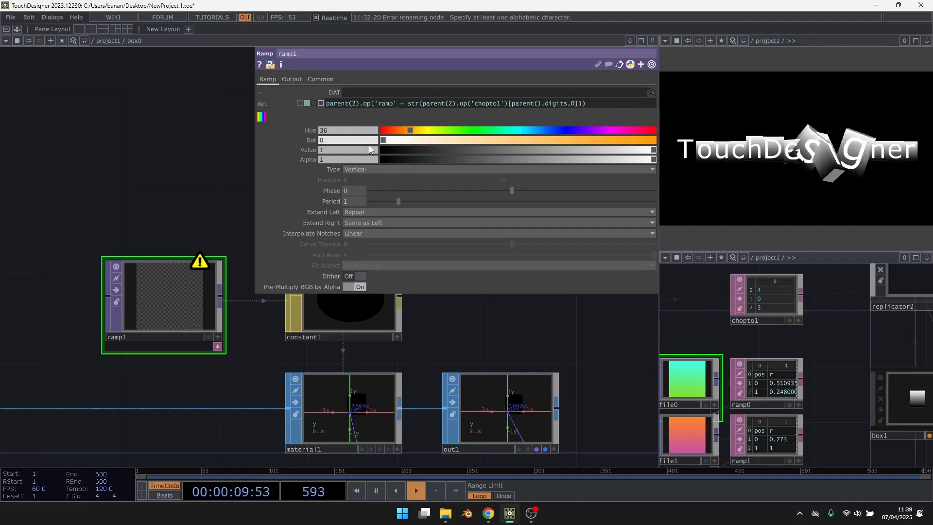
pyautogui.moveTo(582, 100)
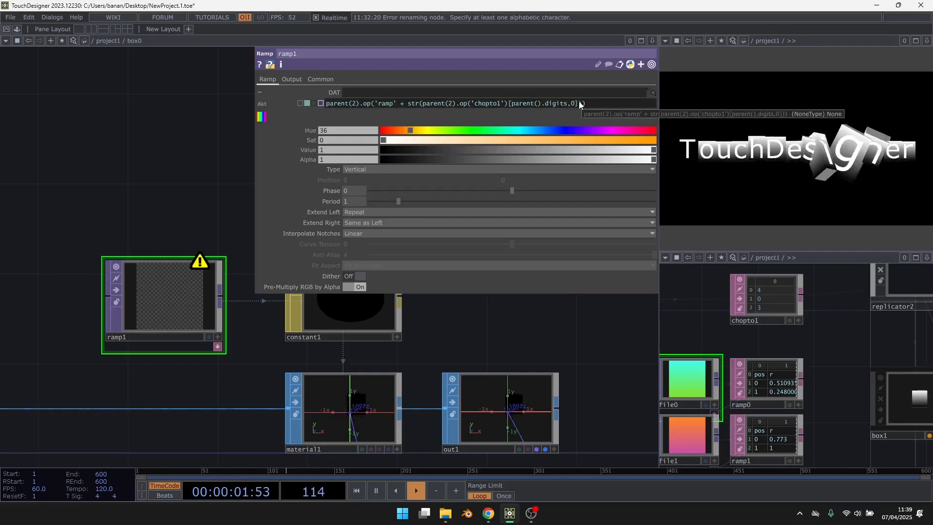
pyautogui.middleClick(202, 271)
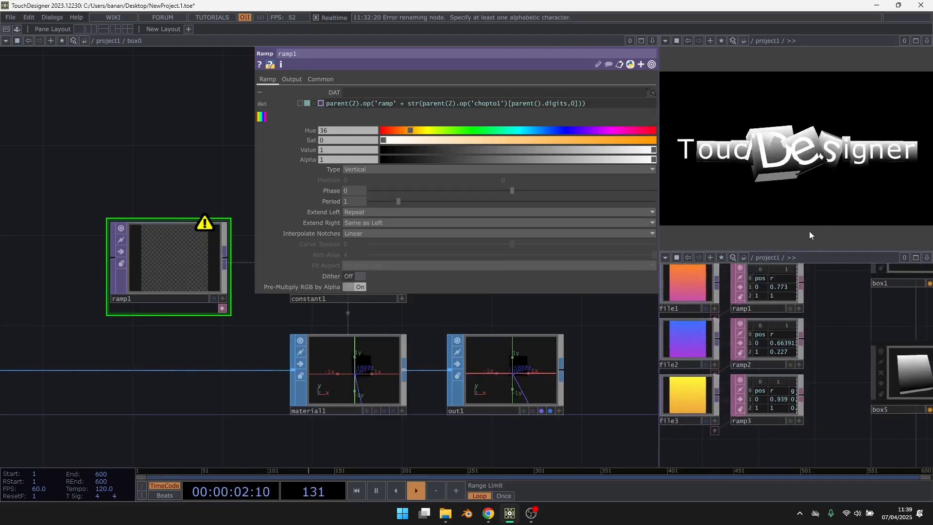
# Step: Compare the values in chopto1 with the numbers of the available ramp tables
pyautogui.moveTo(825, 302); pyautogui.dragTo(846, 474)
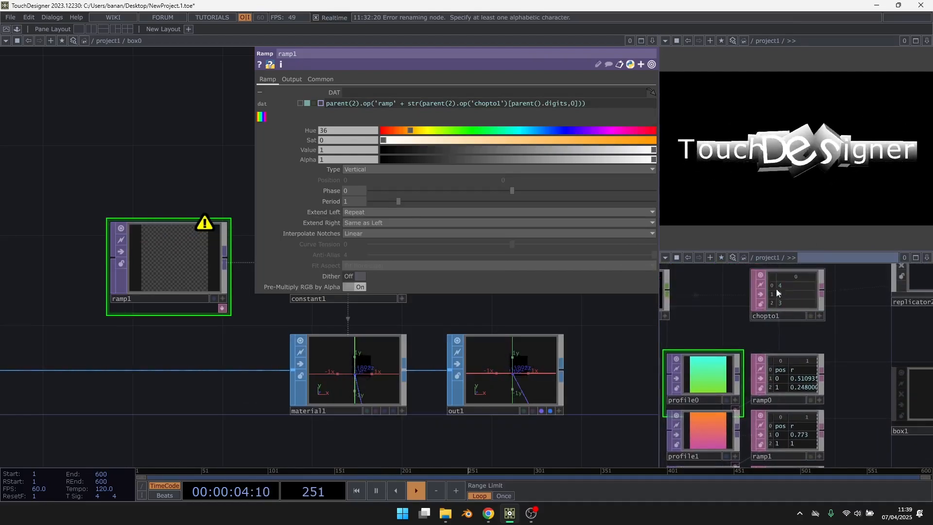
pyautogui.moveTo(856, 343); pyautogui.dragTo(835, 214)
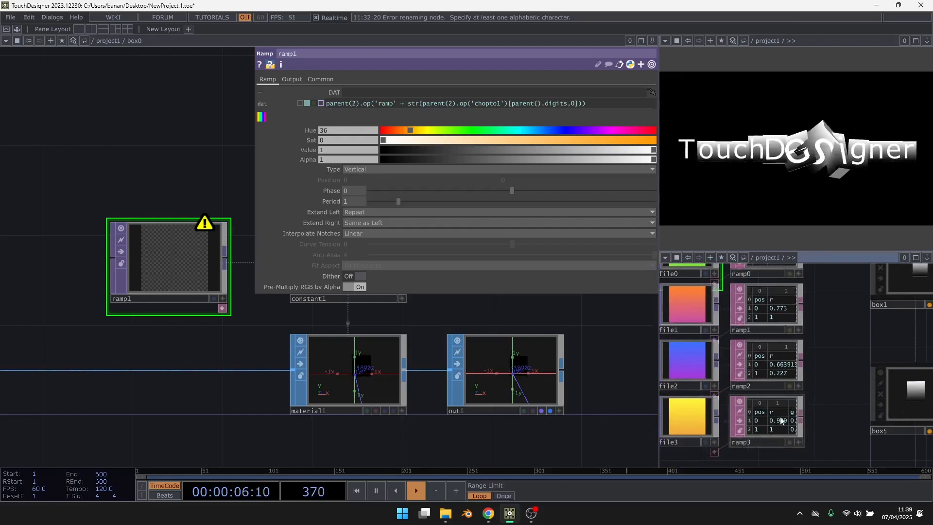
pyautogui.moveTo(854, 355); pyautogui.dragTo(874, 458)
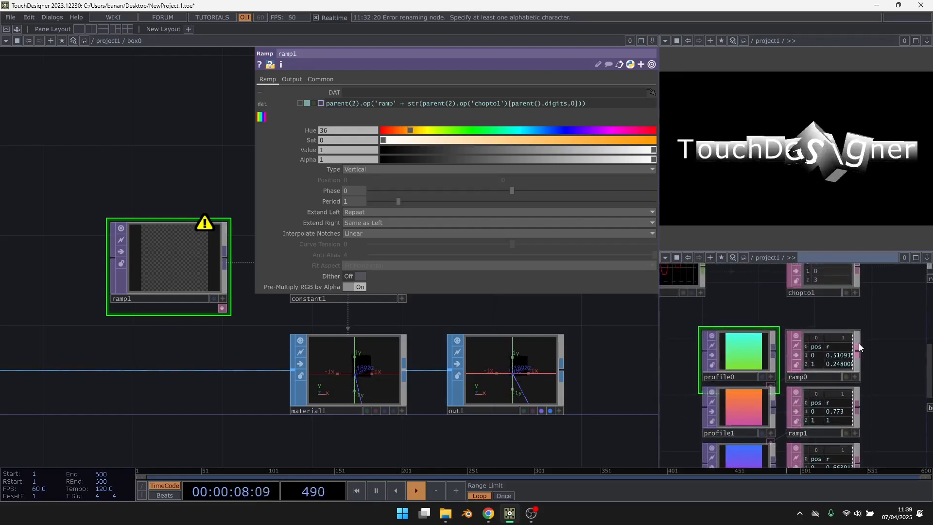
pyautogui.moveTo(872, 381); pyautogui.dragTo(886, 395)
pyautogui.moveTo(704, 342); pyautogui.dragTo(781, 358)
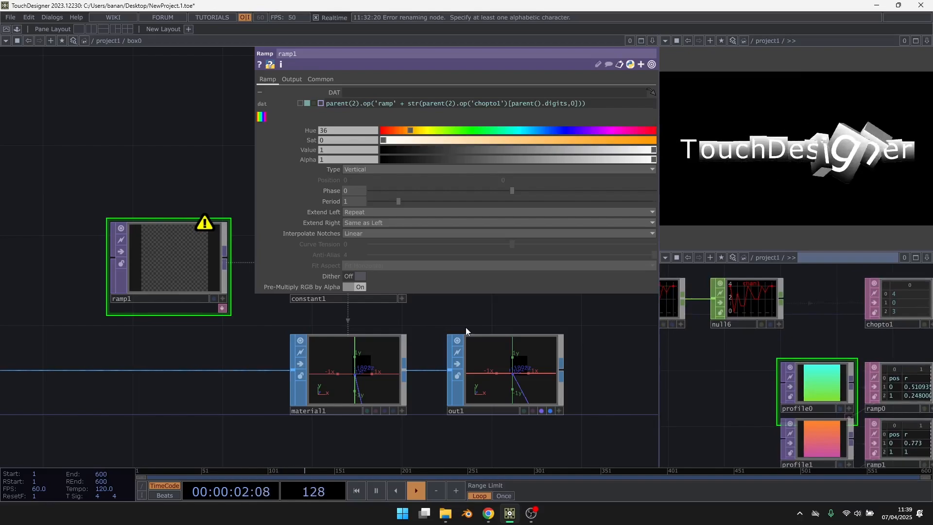
# Step: Leave box0 for the project1 network and bring up the math2 and null6 chain beside chopto1
pyautogui.press('u')
pyautogui.scroll(-2, 421, 328)
pyautogui.scroll(2, 80, 328)
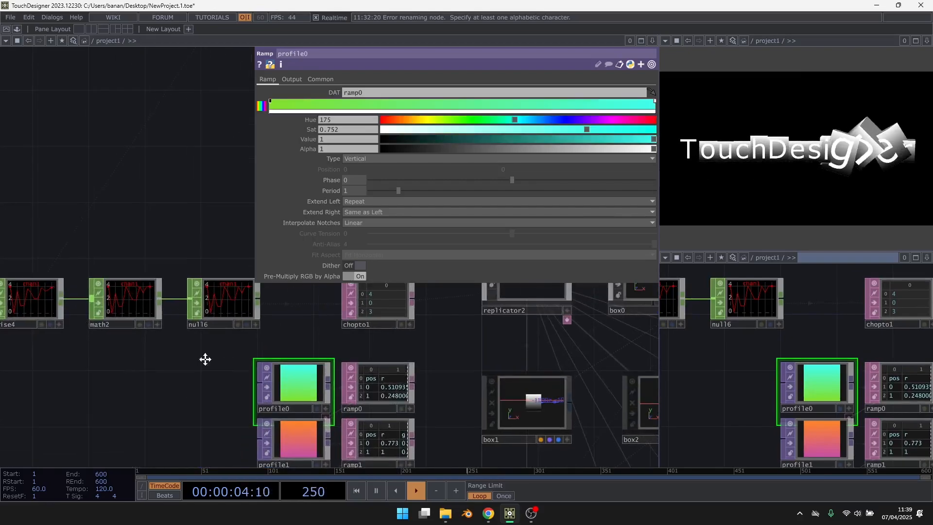
# Step: Set math2's Integer rounding to Floor and check the values in chopto1
pyautogui.moveTo(205, 359); pyautogui.dragTo(342, 388)
pyautogui.moveTo(255, 224); pyautogui.dragTo(450, 252)
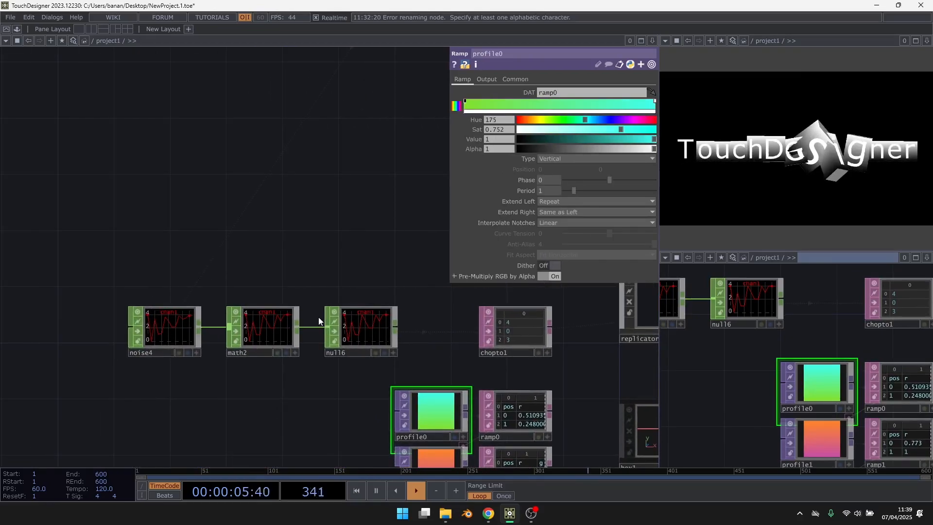
pyautogui.click(182, 322)
pyautogui.scroll(5, 253, 271)
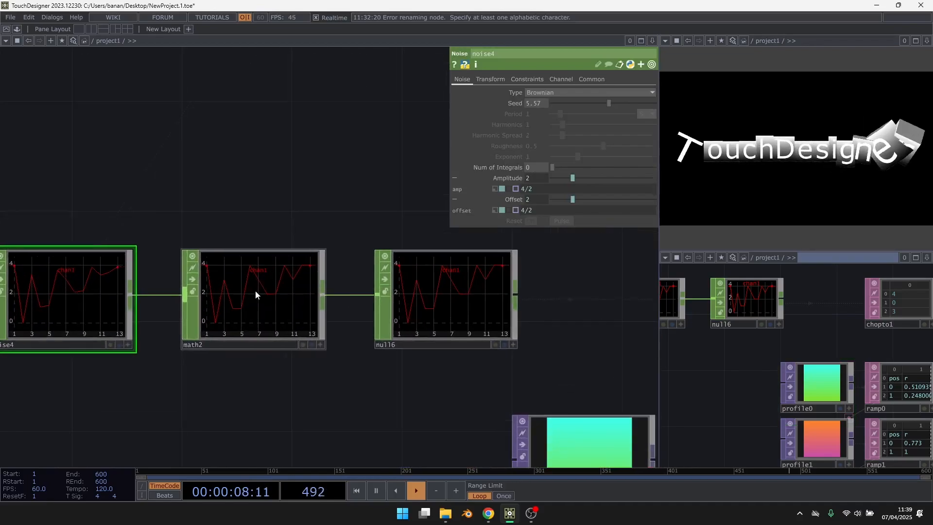
pyautogui.click(255, 292)
pyautogui.scroll(-2, 275, 240)
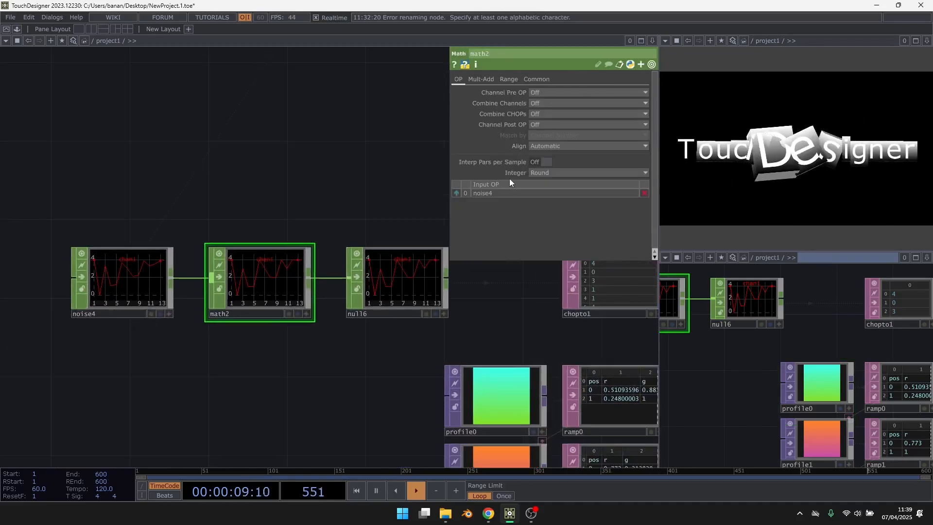
pyautogui.moveTo(458, 316); pyautogui.dragTo(322, 272)
pyautogui.click(545, 175)
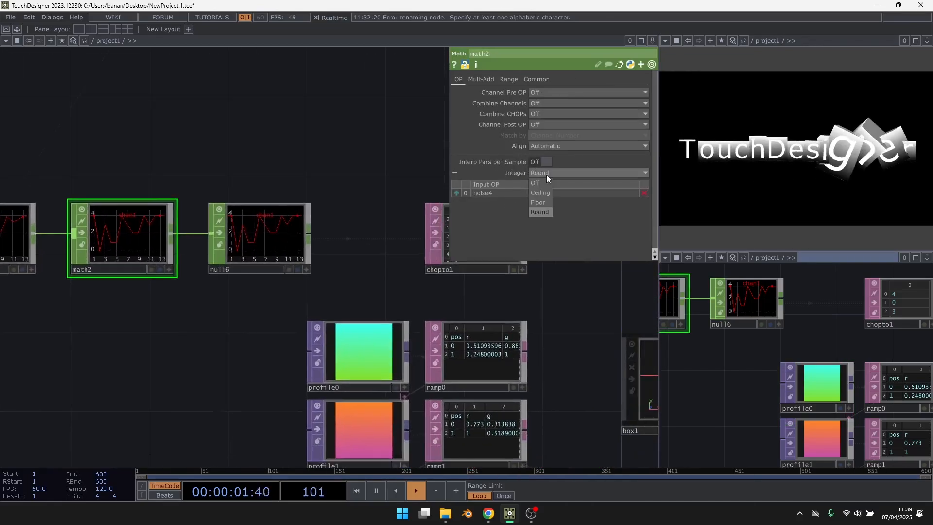
pyautogui.click(546, 200)
pyautogui.moveTo(363, 191); pyautogui.dragTo(244, 226)
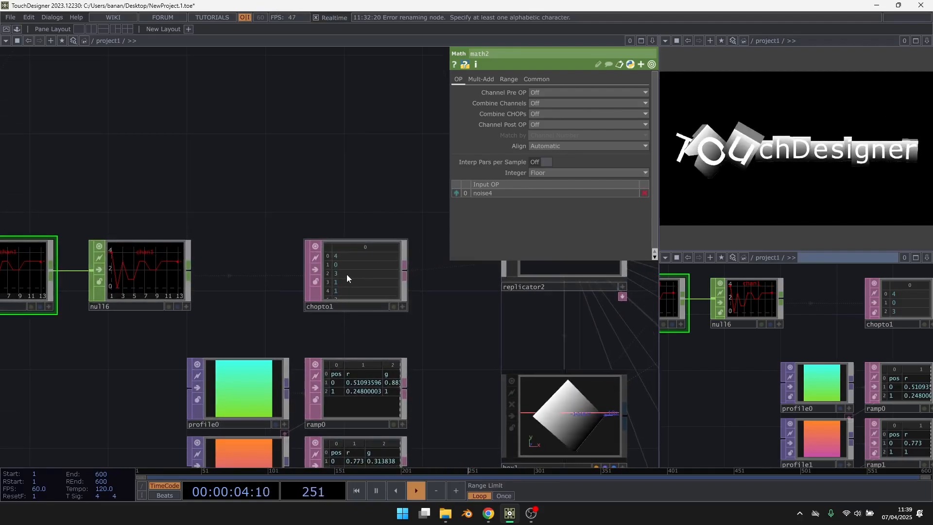
pyautogui.scroll(2, 346, 272)
pyautogui.scroll(-2, 334, 208)
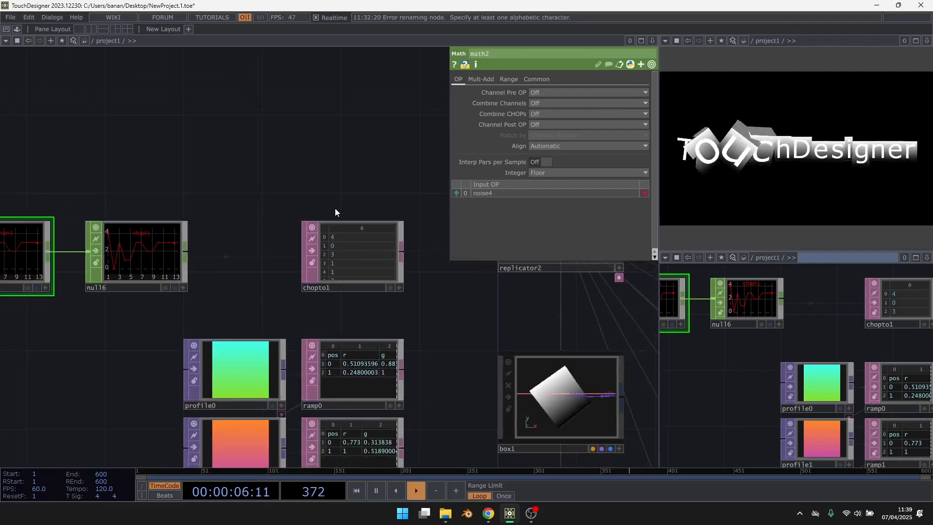
# Step: Set math2's Integer rounding to Ceiling and check the values in chopto1
pyautogui.moveTo(227, 307); pyautogui.dragTo(461, 316)
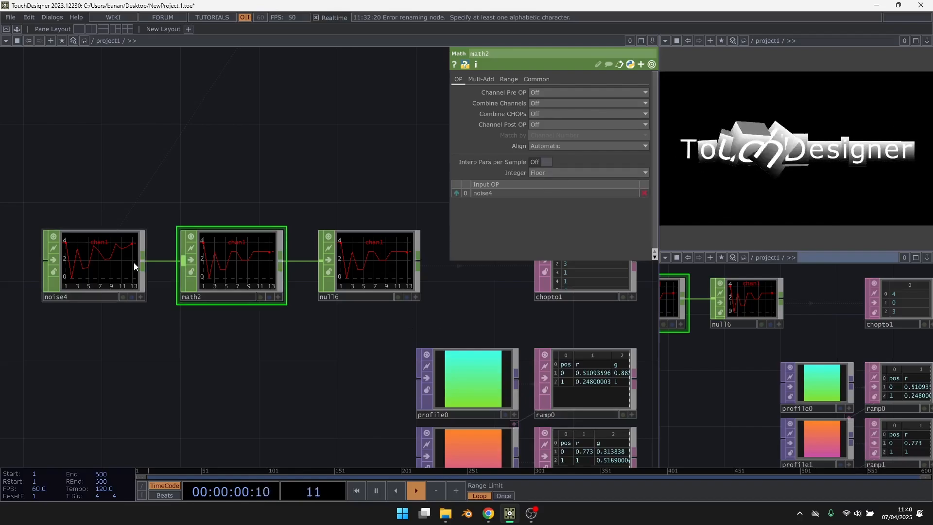
pyautogui.scroll(5, 69, 258)
pyautogui.scroll(-4, 67, 265)
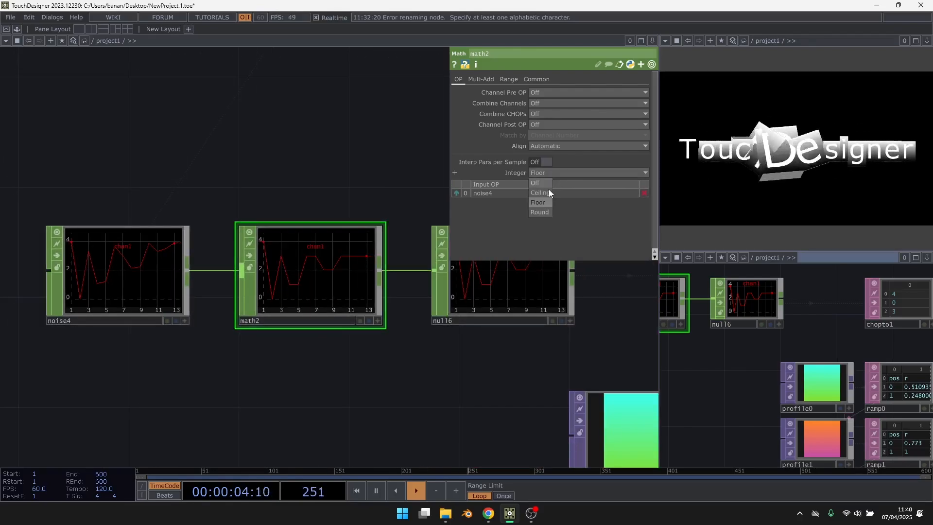
pyautogui.click(549, 192)
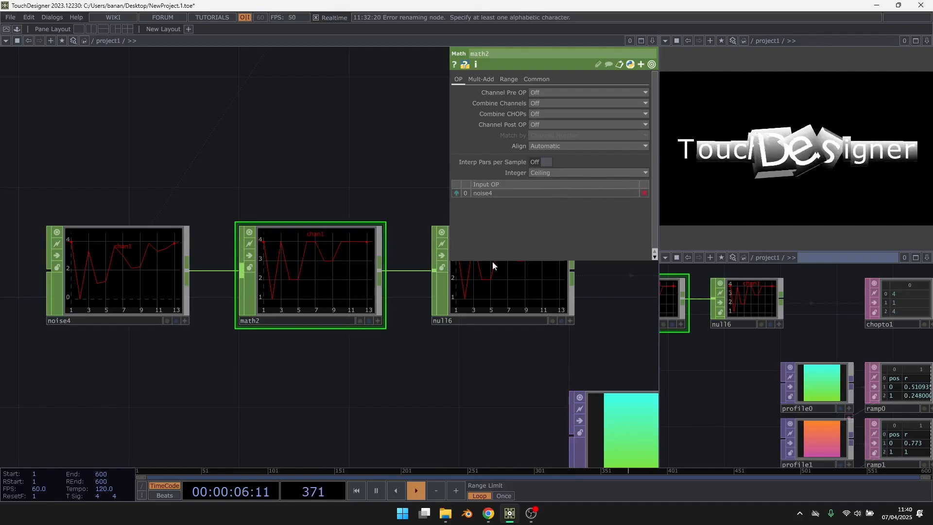
pyautogui.moveTo(399, 380); pyautogui.dragTo(75, 288)
pyautogui.moveTo(320, 251); pyautogui.dragTo(156, 320)
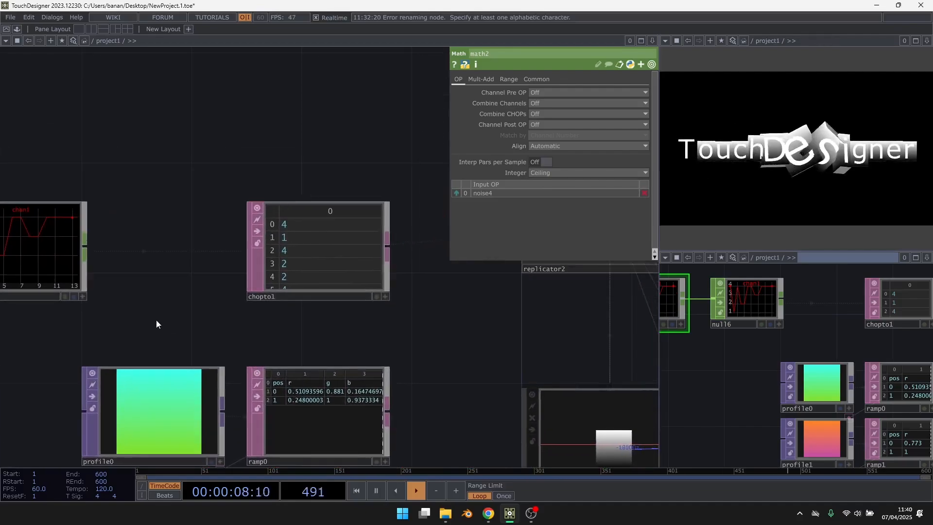
pyautogui.scroll(2, 308, 237)
pyautogui.scroll(-3, 371, 116)
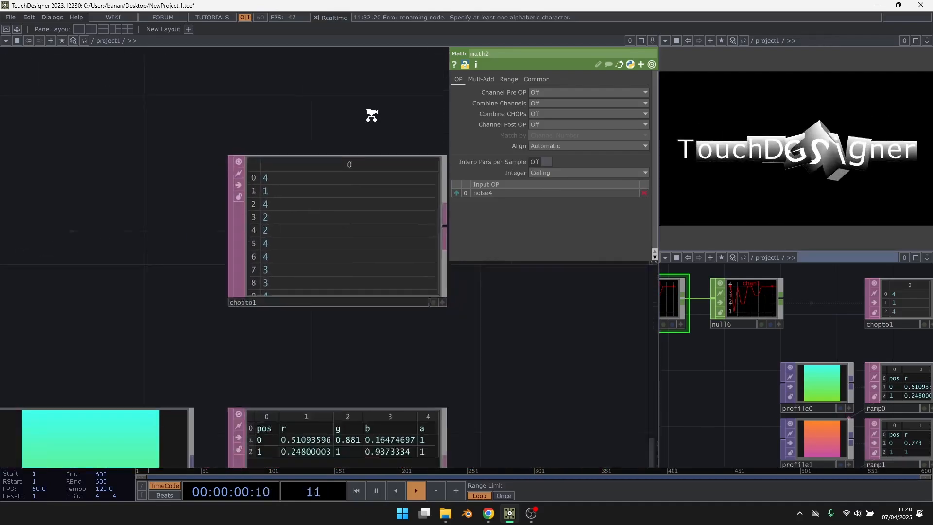
pyautogui.moveTo(365, 211); pyautogui.dragTo(339, 148)
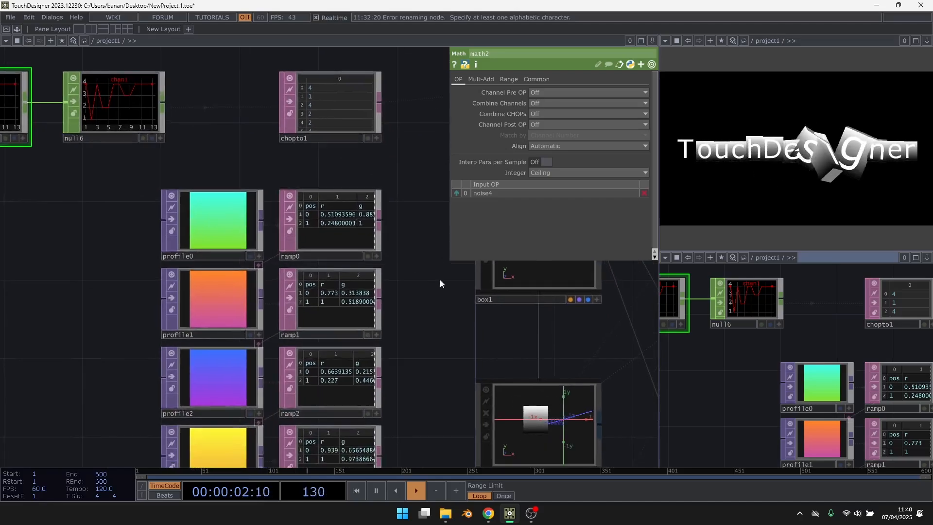
# Step: Rename the ramp3 table of the yellow gradient to ramp4 and update all references to it
pyautogui.moveTo(439, 279); pyautogui.dragTo(398, 216)
pyautogui.click(267, 194)
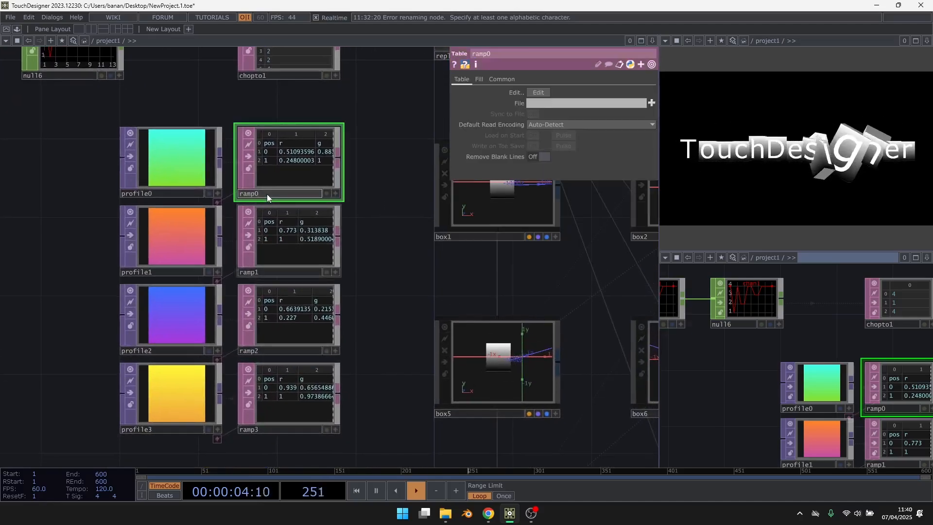
pyautogui.click(270, 429)
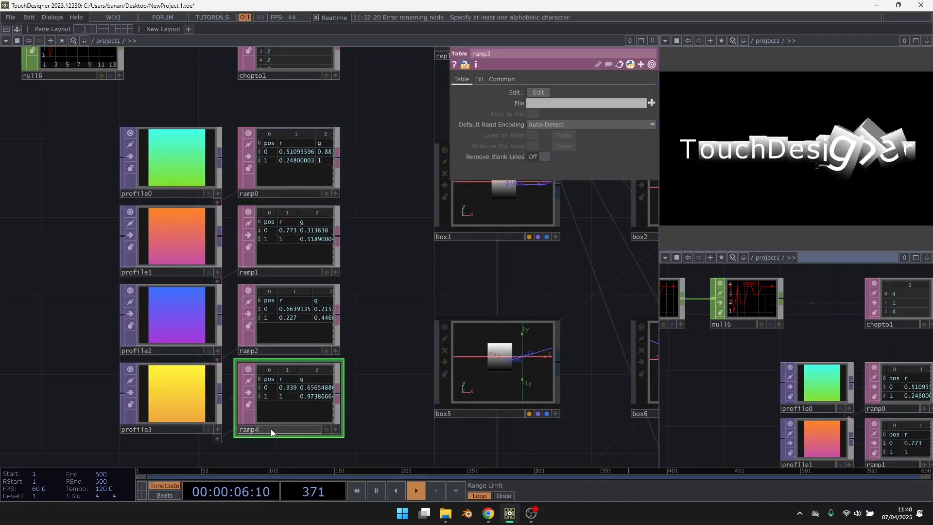
pyautogui.press('BackSpace')
pyautogui.write('4')
pyautogui.click(289, 351)
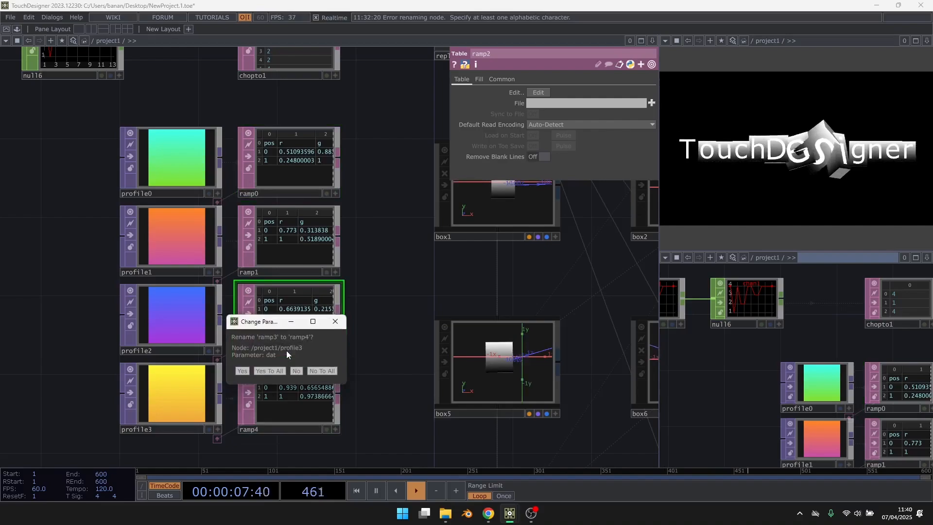
pyautogui.click(267, 372)
# Step: Rename the ramp2 table of the blue-purple gradient to ramp3 and update its references
pyautogui.press('BackSpace')
pyautogui.write('3')
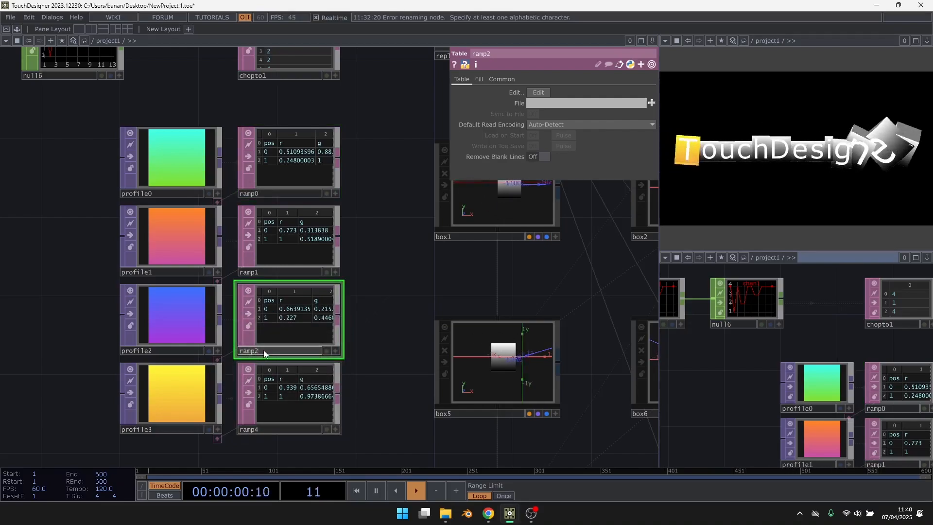
pyautogui.press('Return')
pyautogui.click(273, 371)
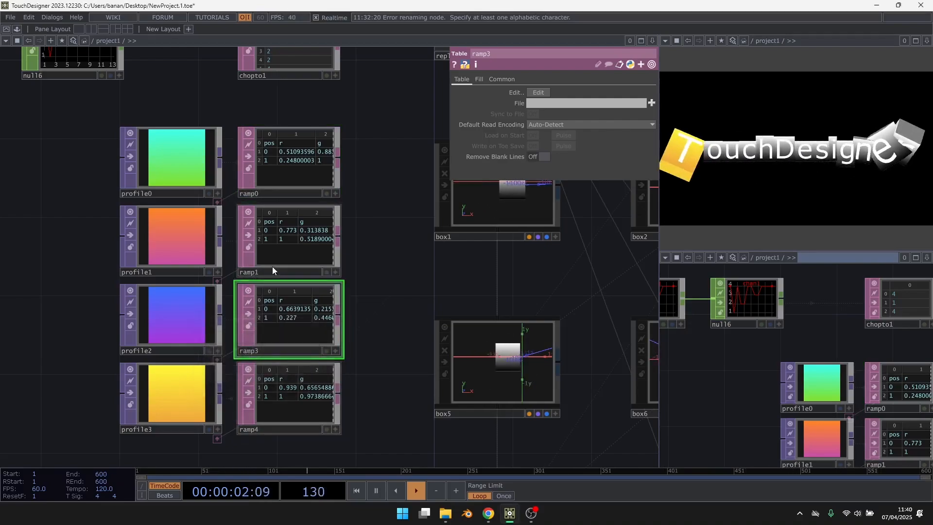
# Step: Rename the ramp1 table of the orange-pink gradient to ramp2 and update its references
pyautogui.click(270, 270)
pyautogui.press('BackSpace')
pyautogui.write('2')
pyautogui.press('Return')
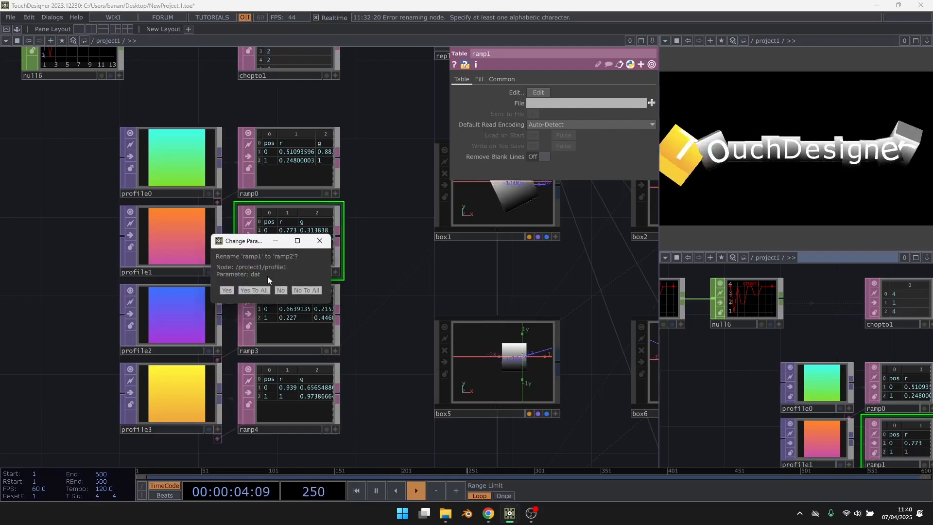
pyautogui.press('Return')
# Step: Rename the ramp0 table of the cyan-green gradient to ramp1 and update its references
pyautogui.click(279, 193)
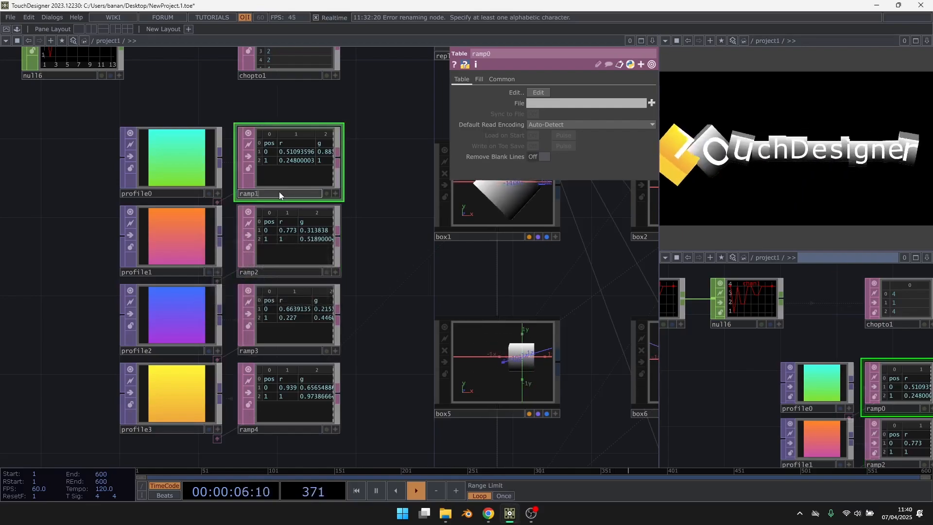
pyautogui.press('BackSpace')
pyautogui.write('1')
pyautogui.press('Return')
pyautogui.click(256, 212)
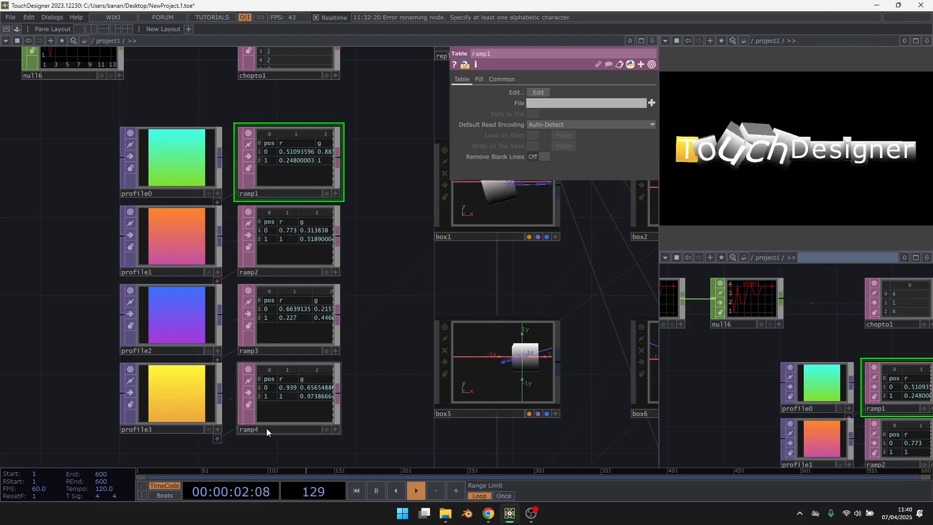
# Step: Recreate all of replicator2's box operators
pyautogui.moveTo(445, 253); pyautogui.dragTo(254, 374)
pyautogui.scroll(-3, 250, 375)
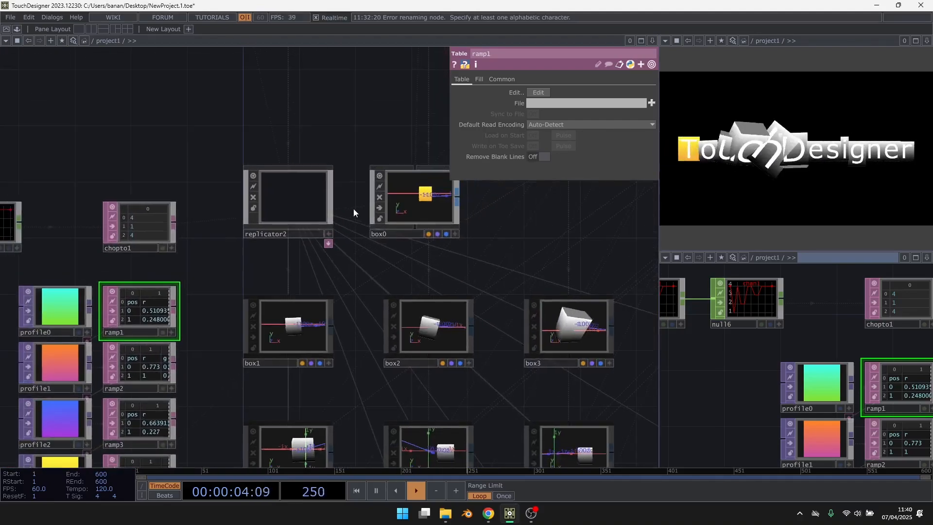
pyautogui.click(321, 192)
pyautogui.moveTo(360, 171); pyautogui.dragTo(336, 137)
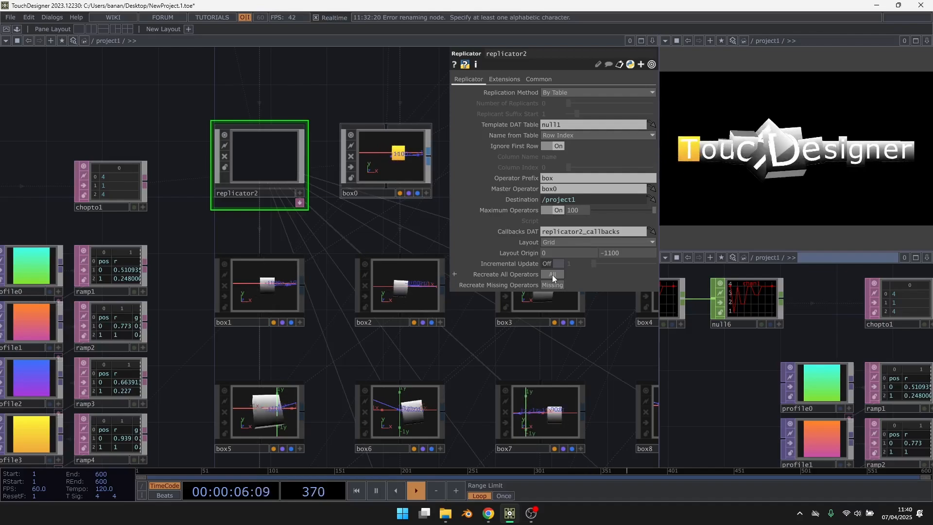
pyautogui.click(553, 275)
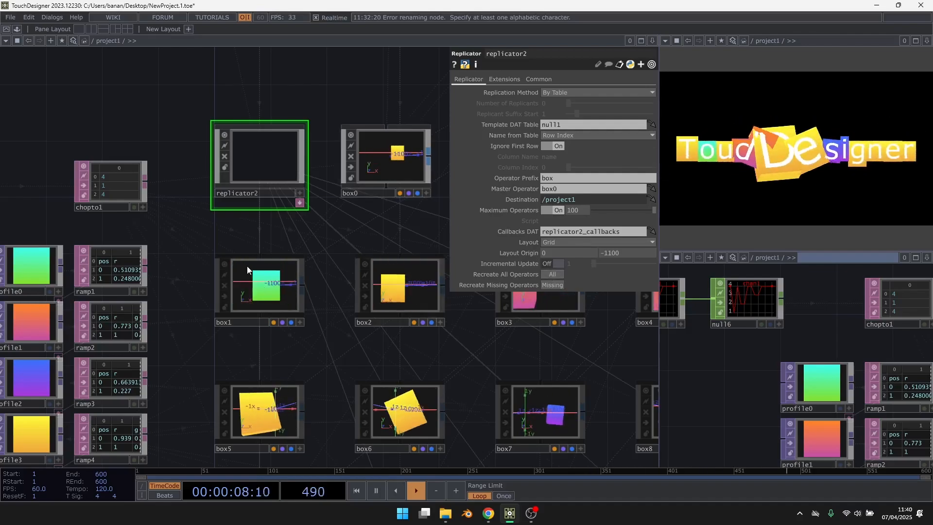
# Step: Set noise4's seed to 1.57 to pick a different color distribution for the boxes
pyautogui.scroll(-2, 387, 267)
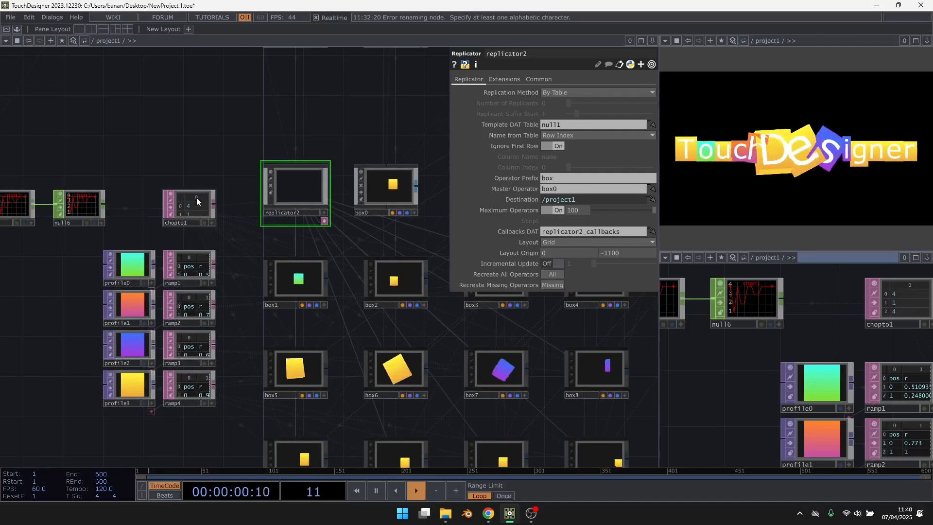
pyautogui.moveTo(128, 232); pyautogui.dragTo(273, 266)
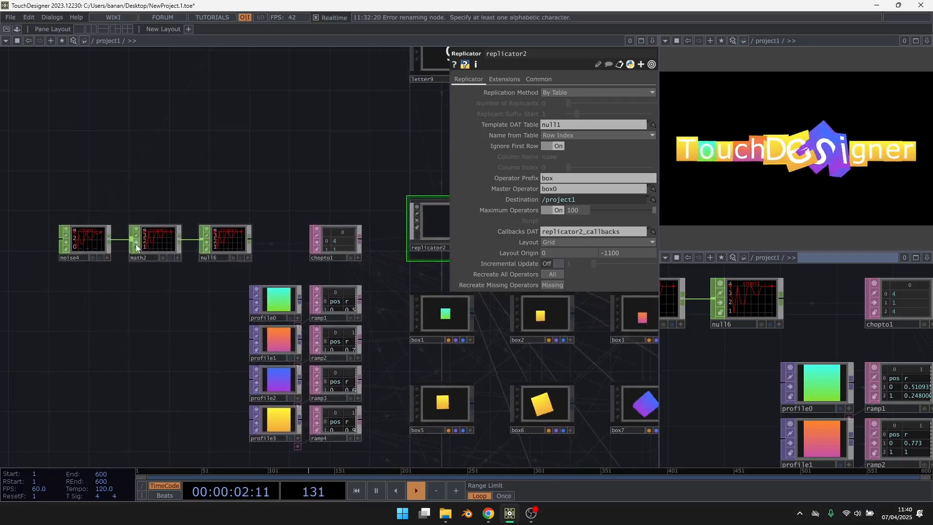
pyautogui.click(98, 237)
pyautogui.moveTo(608, 104); pyautogui.dragTo(573, 103)
# Step: Compare the black box5 with its row value in chopto1
pyautogui.moveTo(292, 198); pyautogui.dragTo(149, 215)
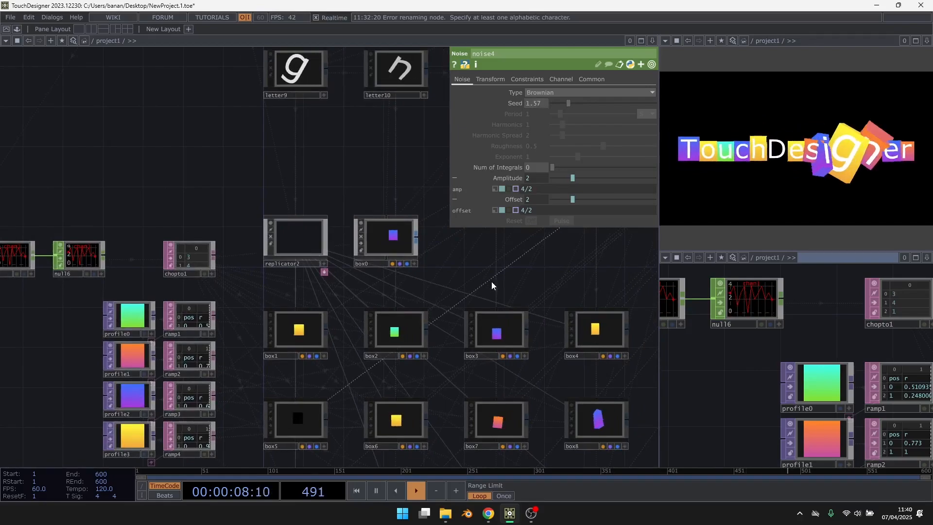
pyautogui.moveTo(295, 449); pyautogui.dragTo(247, 347)
pyautogui.moveTo(247, 347); pyautogui.dragTo(246, 288, button='middle')
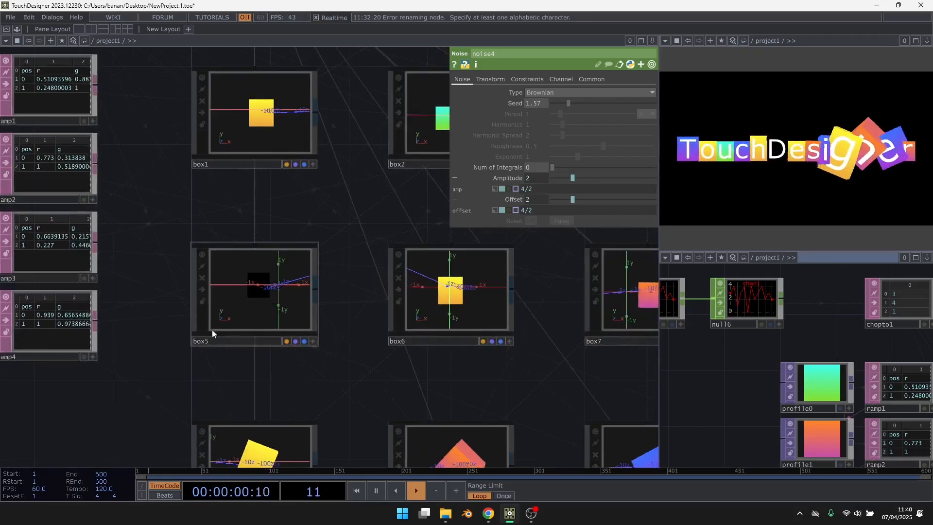
pyautogui.moveTo(153, 106); pyautogui.dragTo(296, 329)
pyautogui.scroll(4, 133, 174)
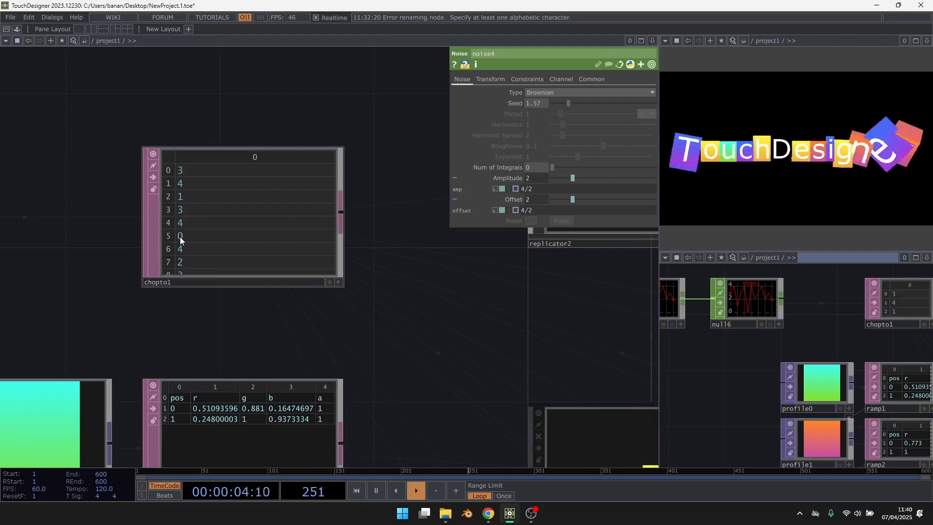
pyautogui.scroll(-5, 476, 255)
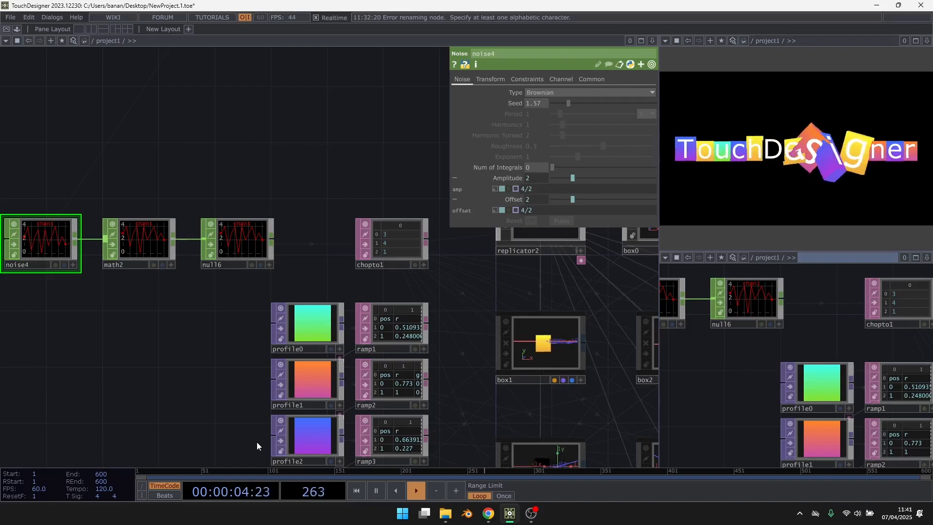
# Step: Rename the cyan-green gradient's ramp1 table to ramp0 and update its references
pyautogui.moveTo(244, 454); pyautogui.dragTo(242, 419)
pyautogui.scroll(-5, 217, 277)
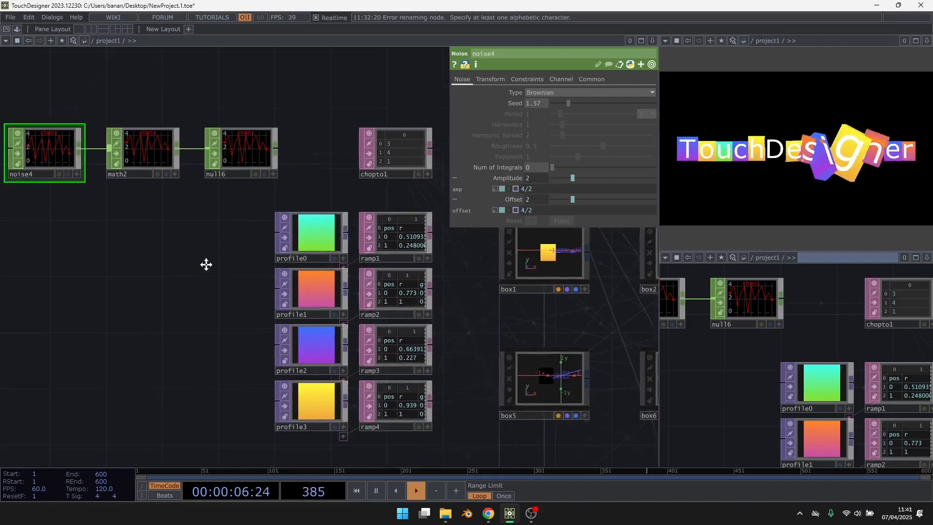
pyautogui.click(372, 205)
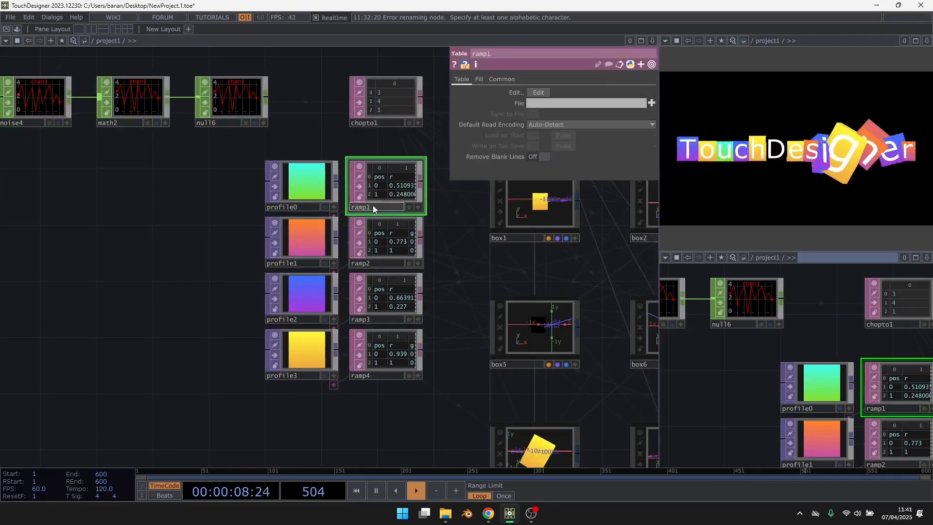
pyautogui.press('BackSpace')
pyautogui.write('0')
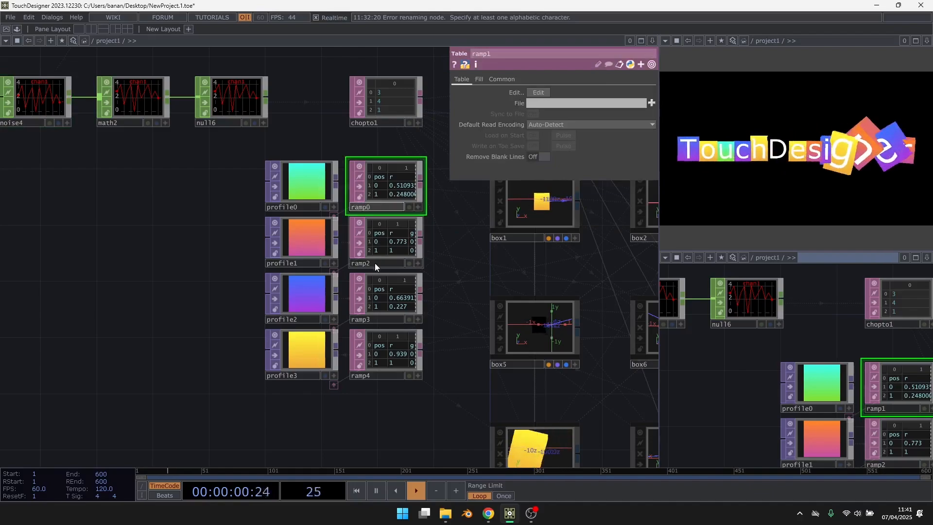
pyautogui.click(375, 263)
pyautogui.press('Return')
# Step: Rename the orange-pink gradient's ramp2 table to ramp1
pyautogui.click(375, 266)
pyautogui.press('BackSpace')
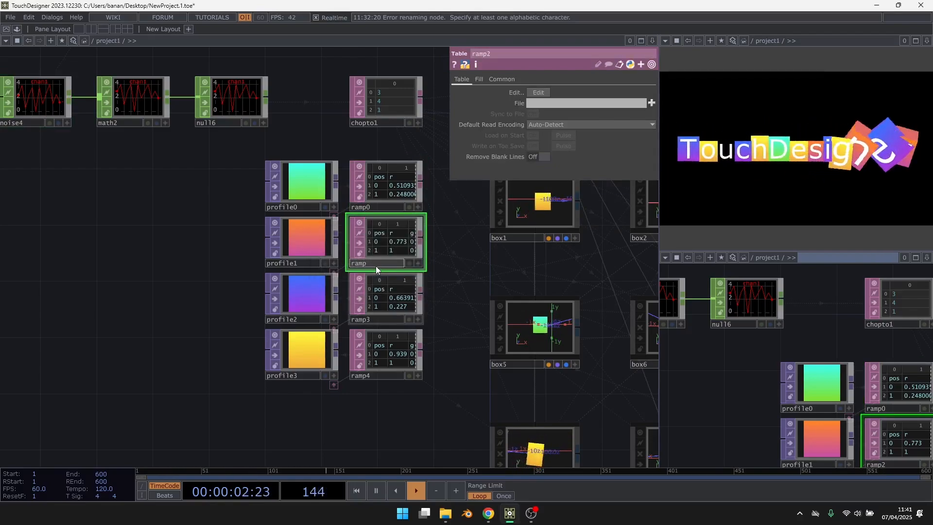
pyautogui.click(380, 316)
pyautogui.click(367, 335)
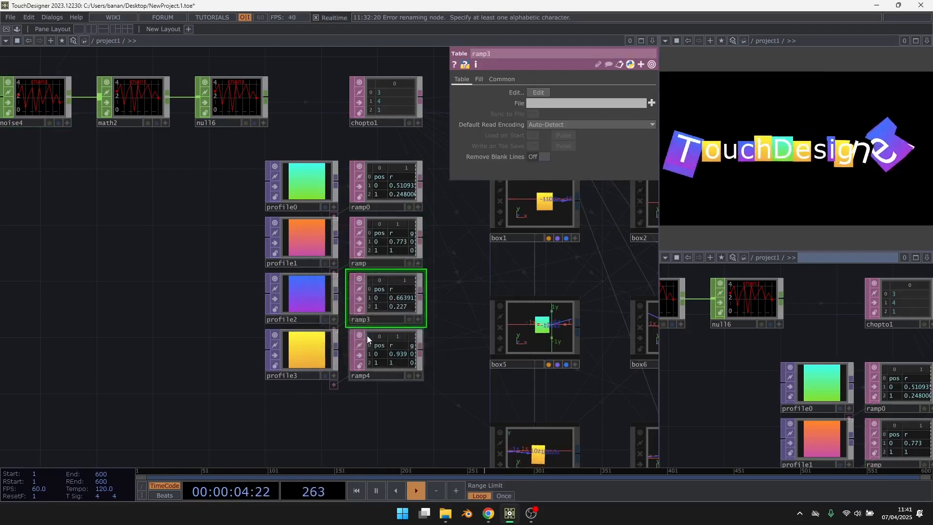
pyautogui.click(367, 335)
pyautogui.click(377, 264)
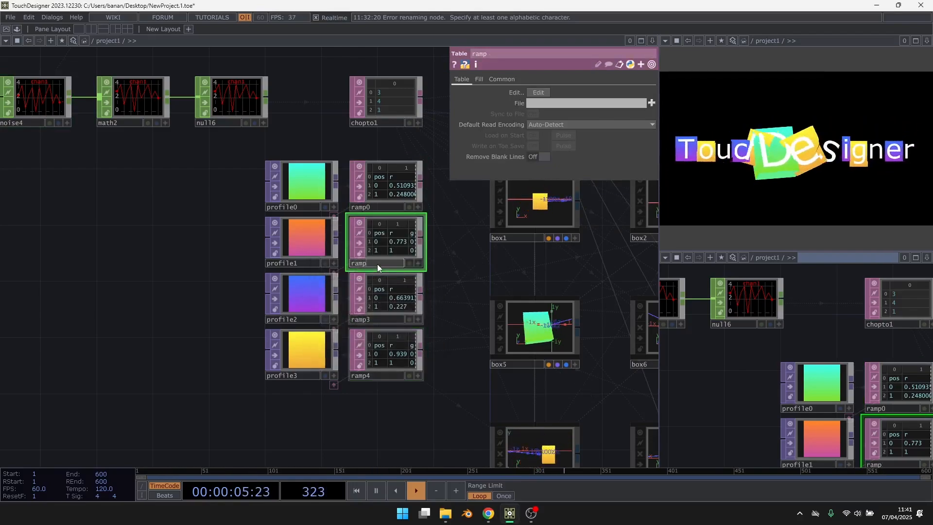
pyautogui.click(369, 340)
# Step: Rename the blue-purple gradient's ramp3 table to ramp2 and the yellow gradient's ramp4 table to ramp3, updating all references
pyautogui.click(377, 317)
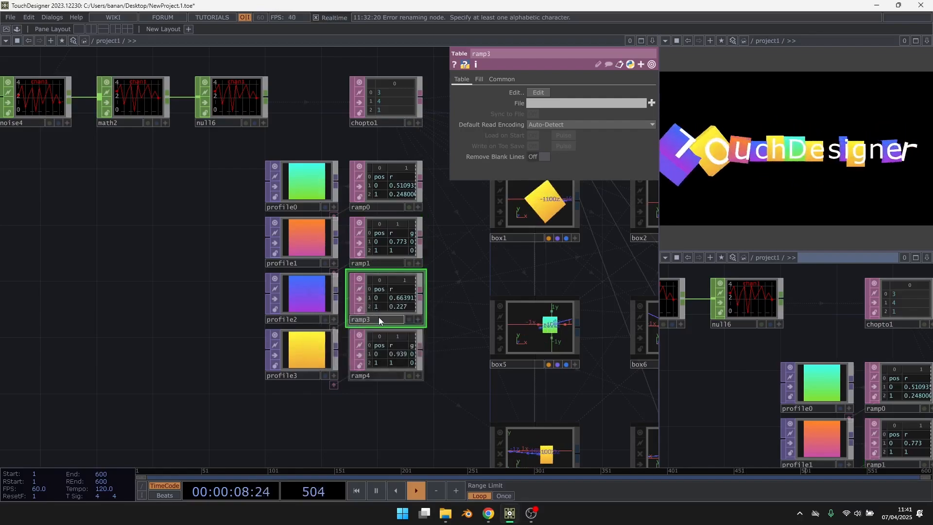
pyautogui.write('ramp2')
pyautogui.press('Return')
pyautogui.click(372, 372)
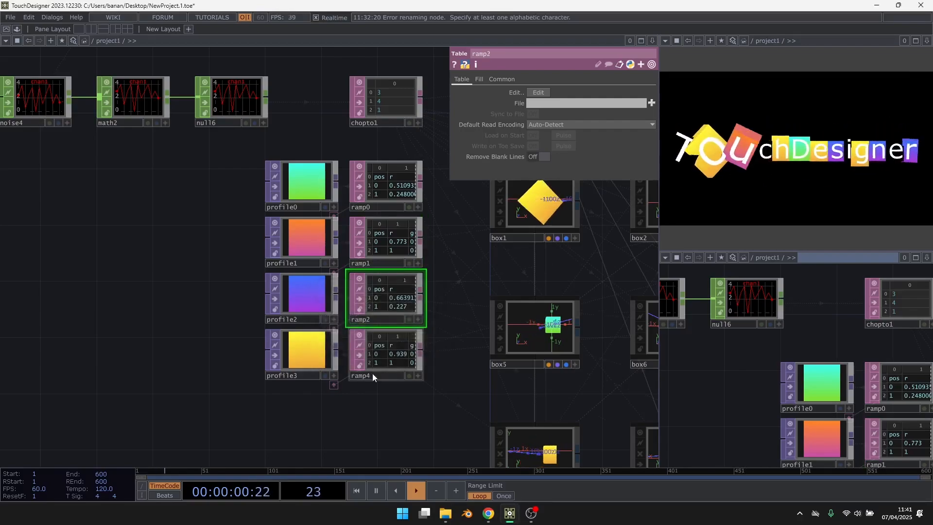
pyautogui.click(373, 378)
pyautogui.write('ramp3')
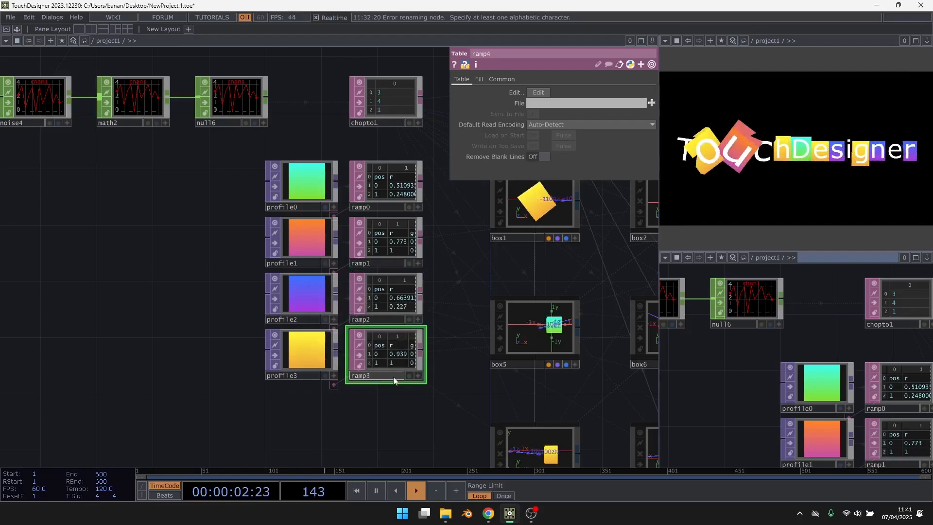
pyautogui.press('Return')
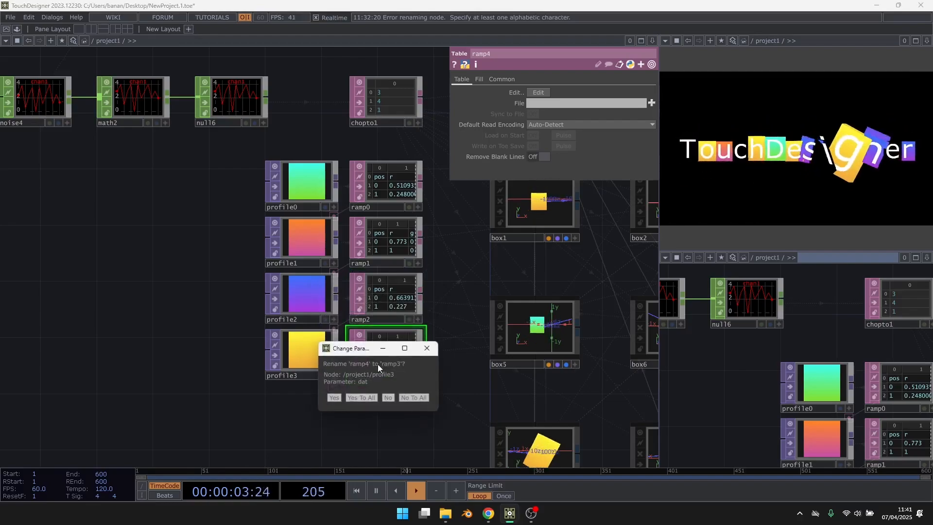
pyautogui.click(364, 397)
# Step: Set both the amplitude and offset expressions of noise4 to (4-1)/2
pyautogui.moveTo(198, 188); pyautogui.dragTo(340, 238)
pyautogui.moveTo(360, 280); pyautogui.dragTo(247, 246)
pyautogui.click(115, 133)
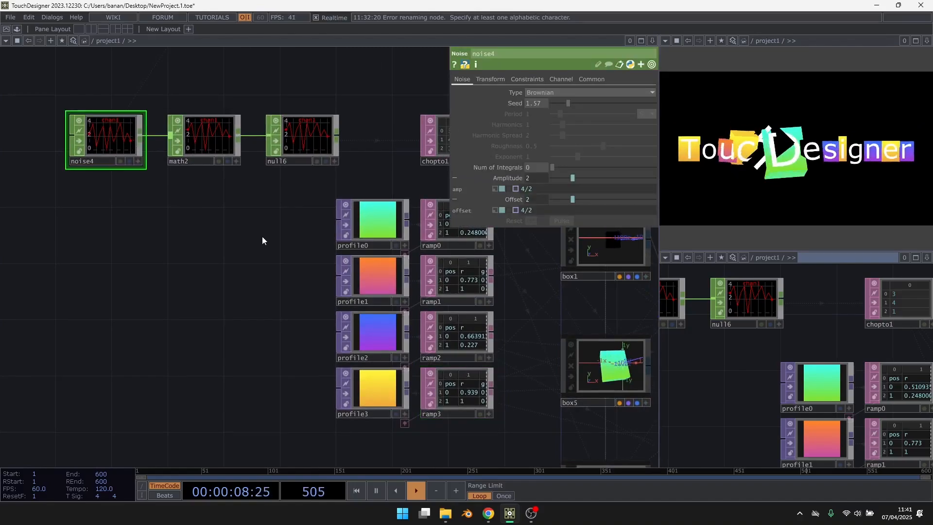
pyautogui.click(524, 191)
pyautogui.write('-1')
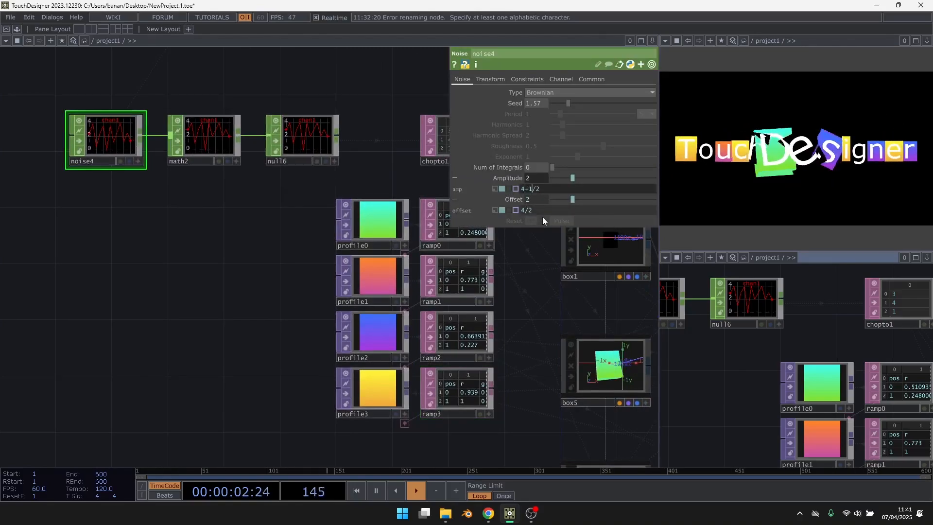
pyautogui.click(524, 211)
pyautogui.write('-1')
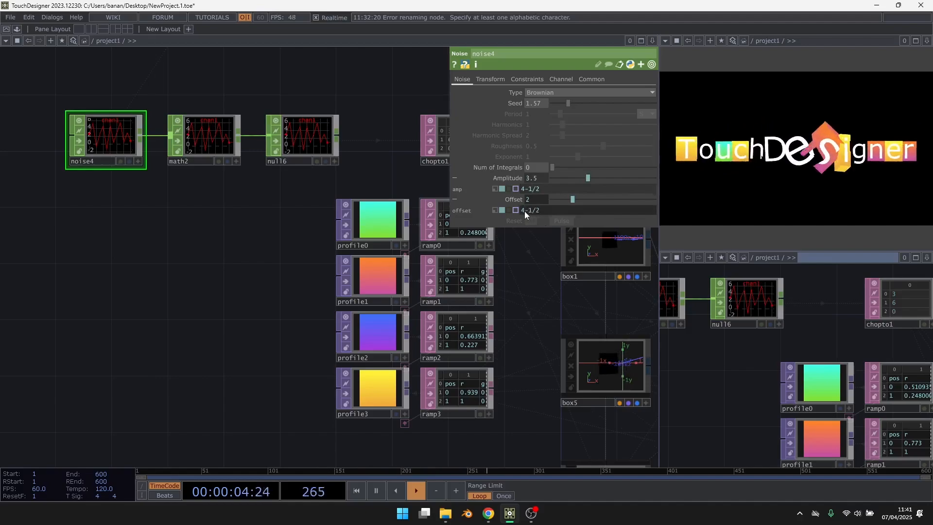
pyautogui.write(')')
pyautogui.click(521, 211)
pyautogui.write('(')
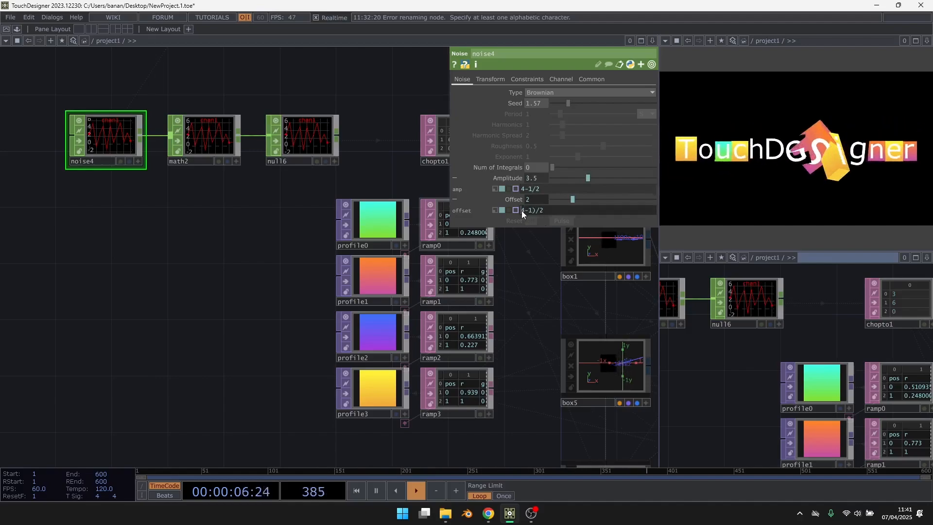
pyautogui.click(522, 189)
pyautogui.write('(')
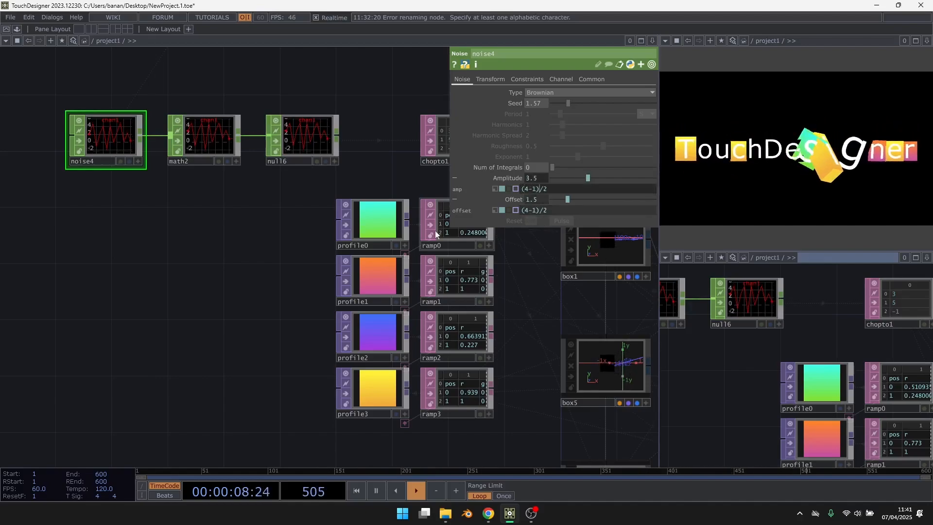
pyautogui.press('Return')
# Step: Set noise4's seed to 5.48 to redistribute the gradient colors across the boxes
pyautogui.moveTo(232, 277); pyautogui.dragTo(131, 285)
pyautogui.moveTo(568, 103); pyautogui.dragTo(609, 101)
pyautogui.scroll(-3, 166, 336)
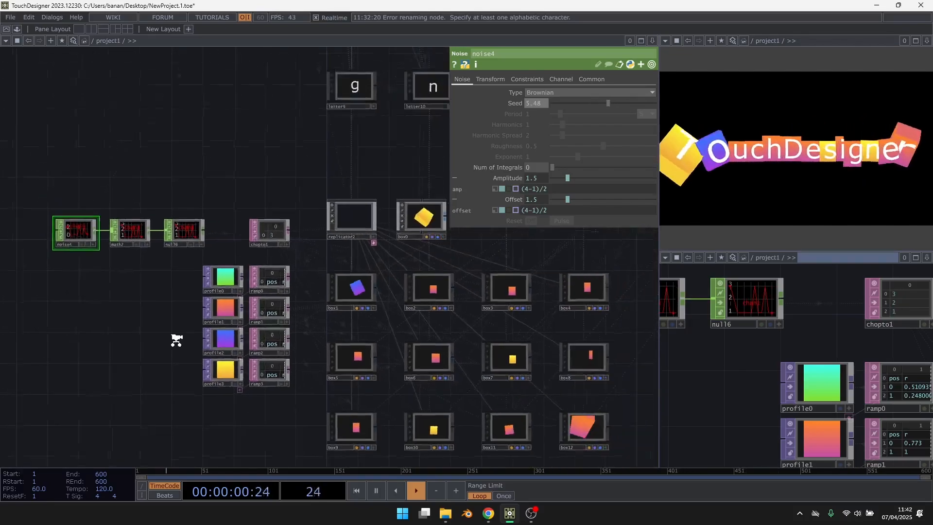
pyautogui.scroll(-3, 176, 340)
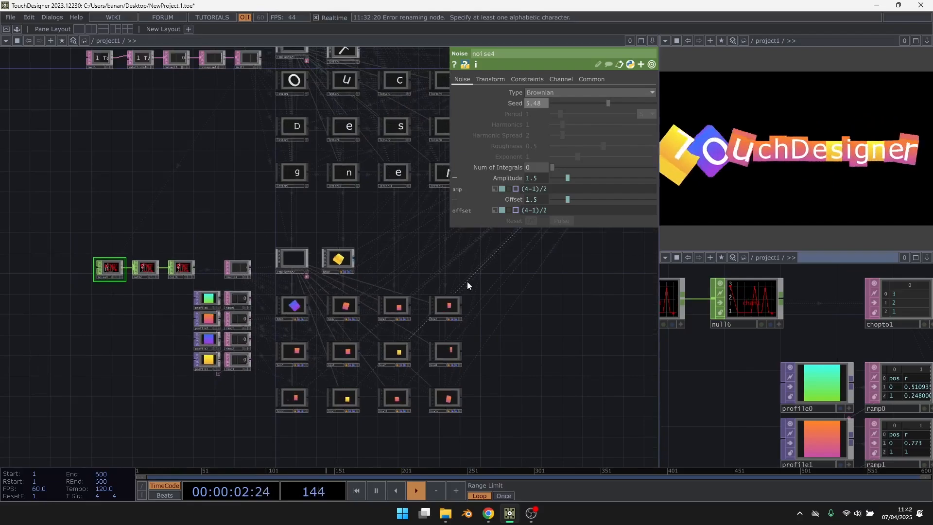
# Step: Enter the letter0 network and move text1 and transform2 farther from transform3 to make room in the chain
pyautogui.moveTo(218, 185); pyautogui.dragTo(221, 333)
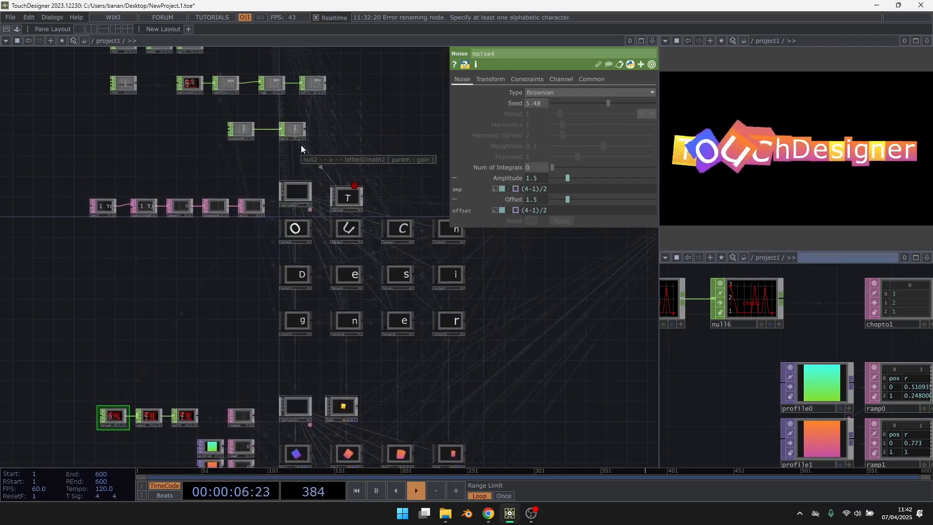
pyautogui.scroll(8, 299, 148)
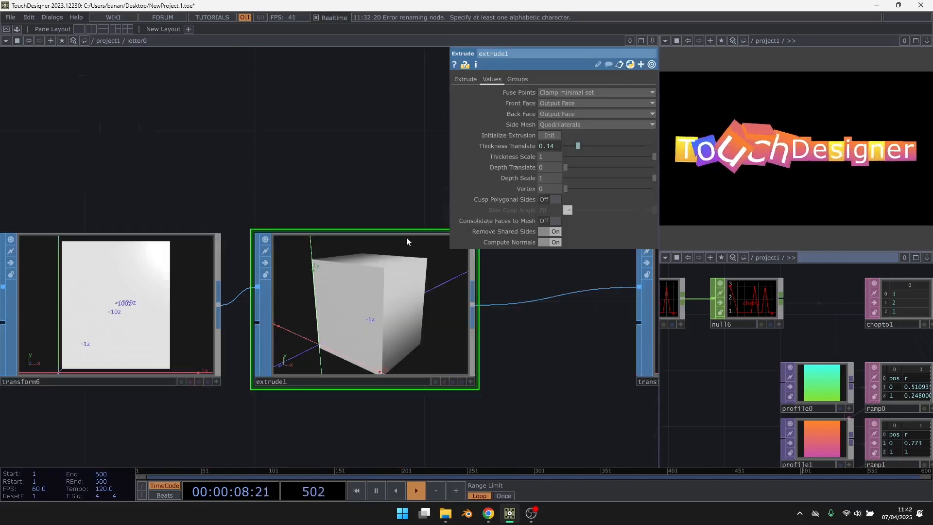
pyautogui.scroll(-8, 355, 211)
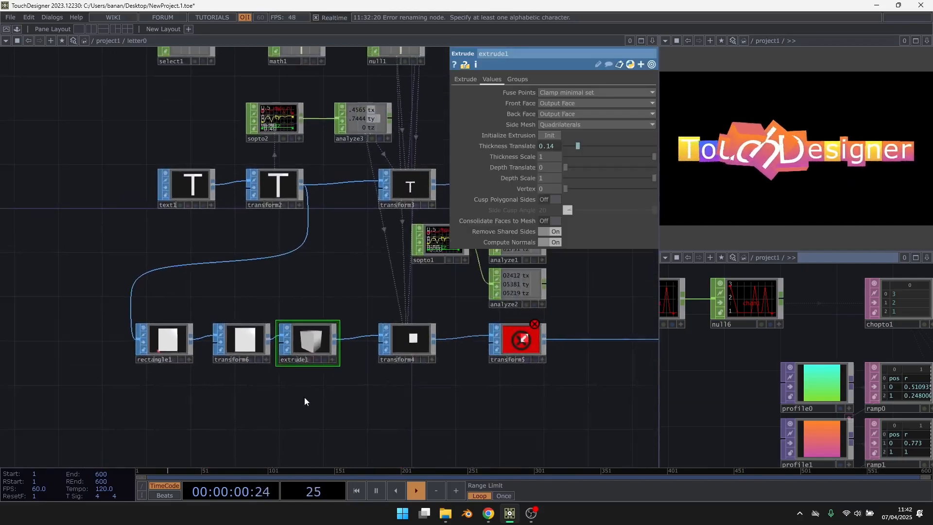
pyautogui.moveTo(321, 287); pyautogui.dragTo(304, 403)
pyautogui.scroll(-3, 313, 344)
pyautogui.moveTo(292, 193); pyautogui.dragTo(283, 248)
pyautogui.moveTo(105, 77); pyautogui.dragTo(51, 170, button='right')
pyautogui.moveTo(183, 340); pyautogui.dragTo(214, 233)
pyautogui.scroll(4, 307, 264)
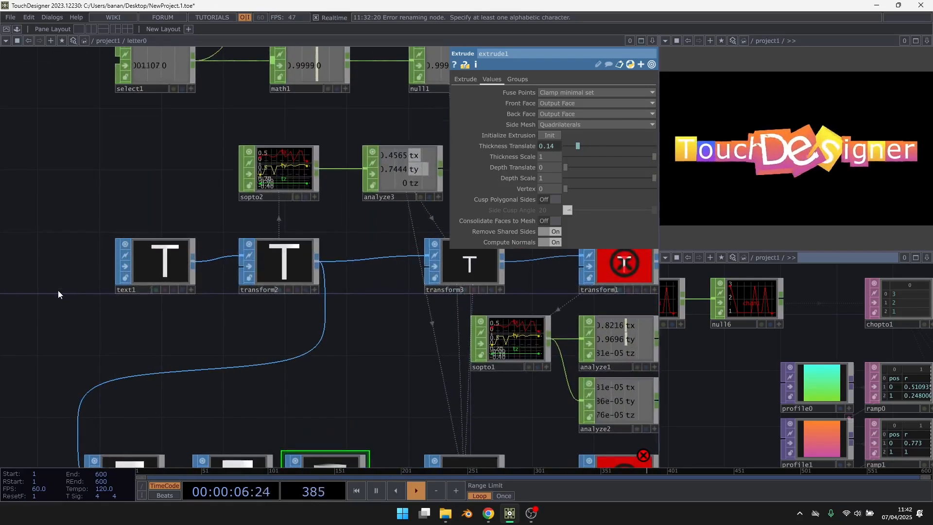
pyautogui.moveTo(173, 321); pyautogui.dragTo(300, 319)
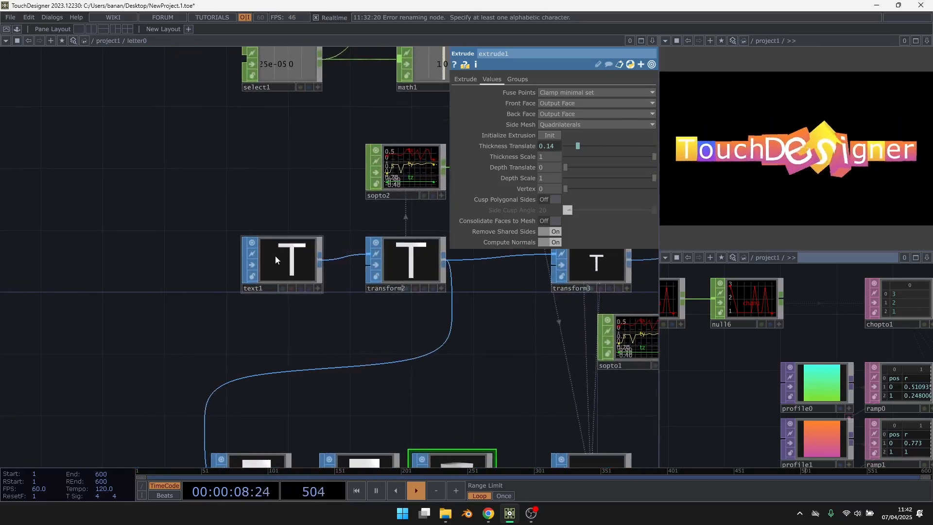
pyautogui.moveTo(270, 261); pyautogui.dragTo(242, 255)
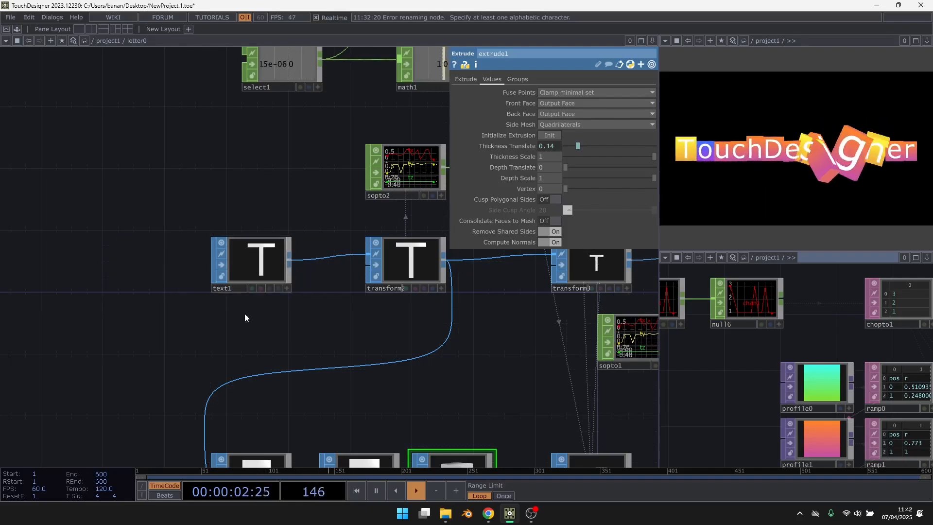
pyautogui.moveTo(245, 315); pyautogui.dragTo(440, 237, button='right')
pyautogui.moveTo(403, 252); pyautogui.dragTo(264, 251)
pyautogui.moveTo(316, 322); pyautogui.dragTo(222, 329)
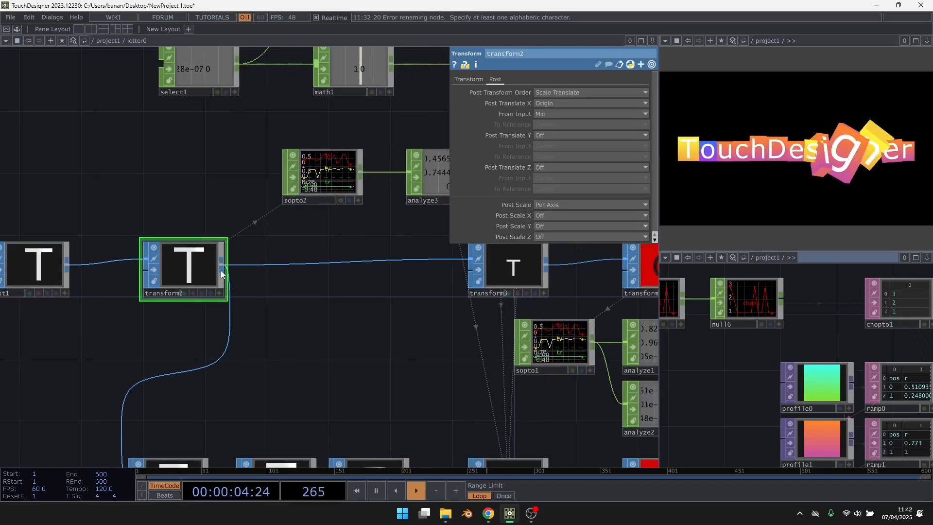
# Step: Insert a Null SOP at transform2's output so that it feeds both transform3 and rectangle1
pyautogui.rightClick(221, 268)
pyautogui.click(181, 199)
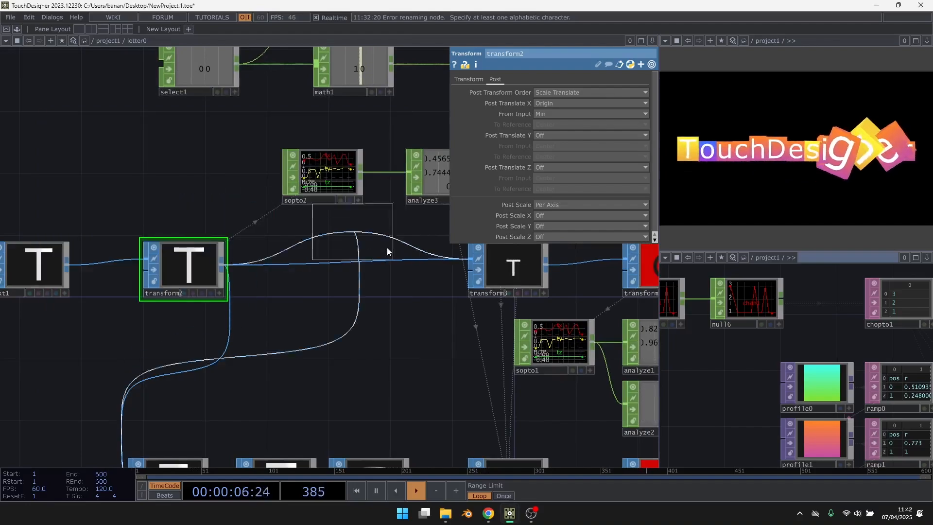
pyautogui.click(435, 281)
# Step: Insert a Twist SOP between transform2 and the new Null
pyautogui.rightClick(295, 265)
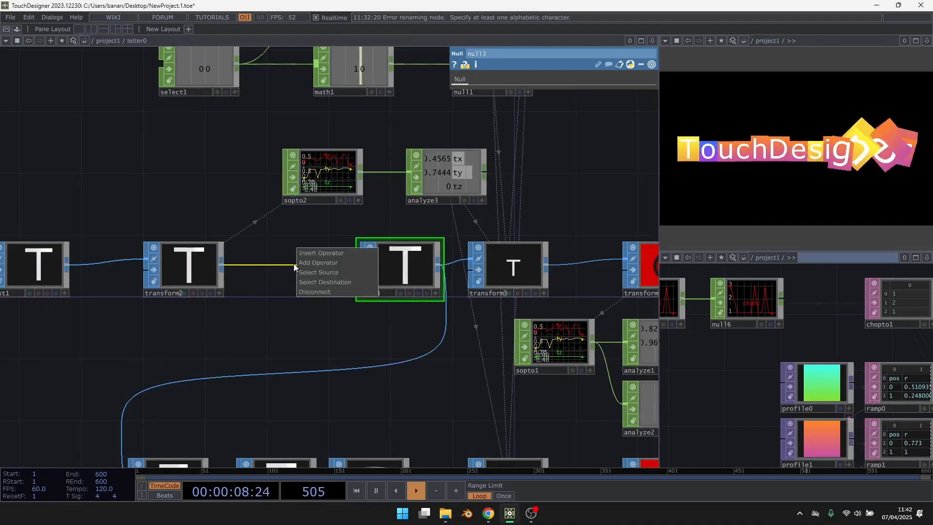
pyautogui.click(317, 252)
pyautogui.write('twe')
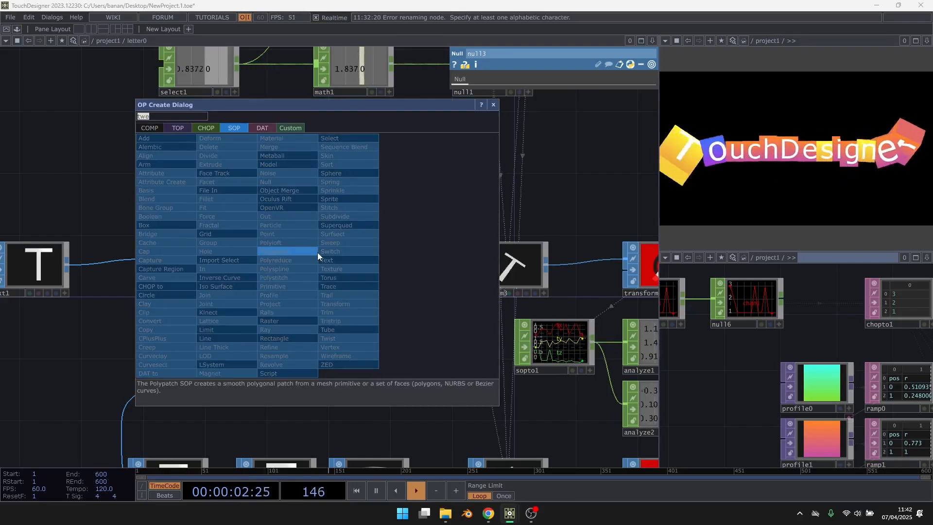
pyautogui.press('BackSpace')
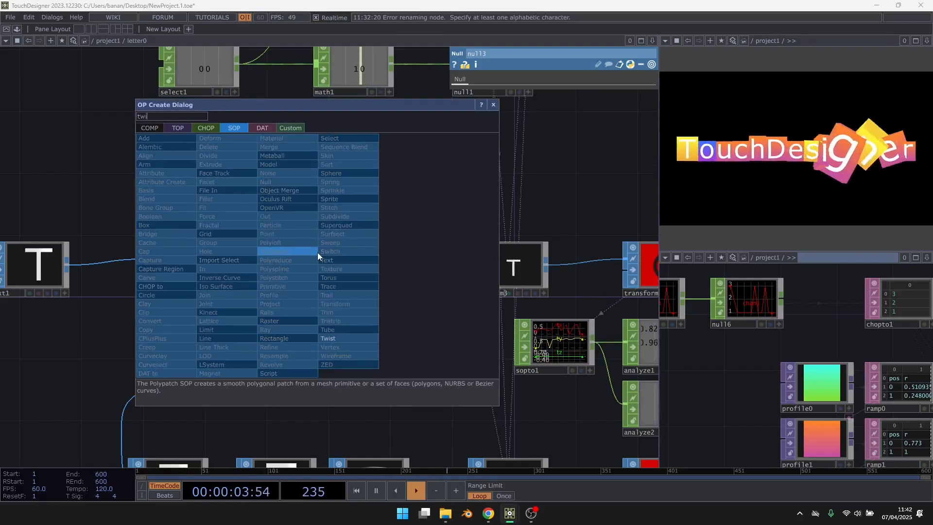
pyautogui.click(339, 339)
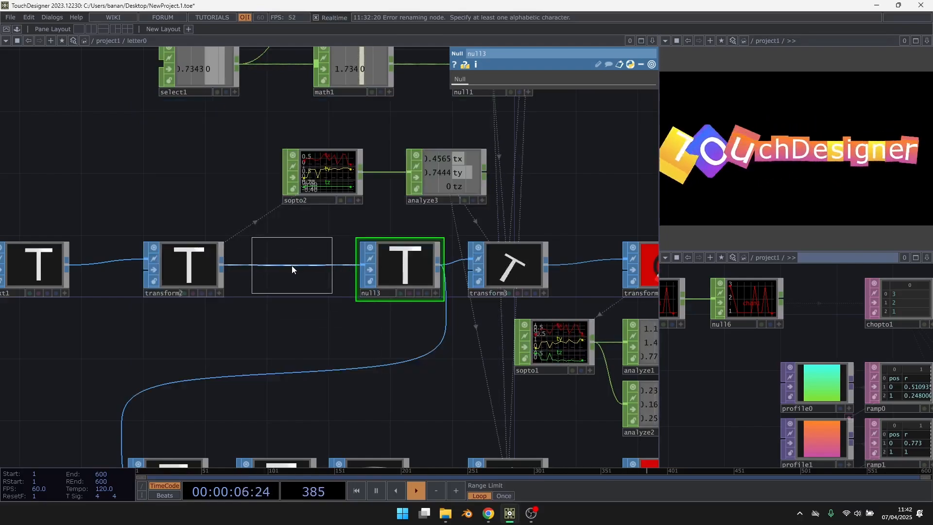
pyautogui.click(292, 265)
# Step: Configure the Twist SOP as Shear with primary Y Axis, secondary X Axis and strength 0.7
pyautogui.scroll(5, 284, 266)
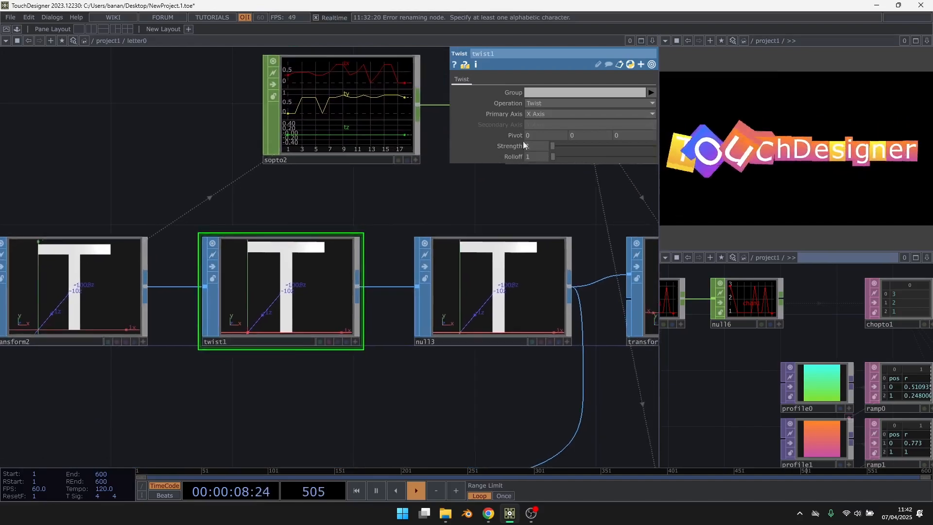
pyautogui.click(546, 104)
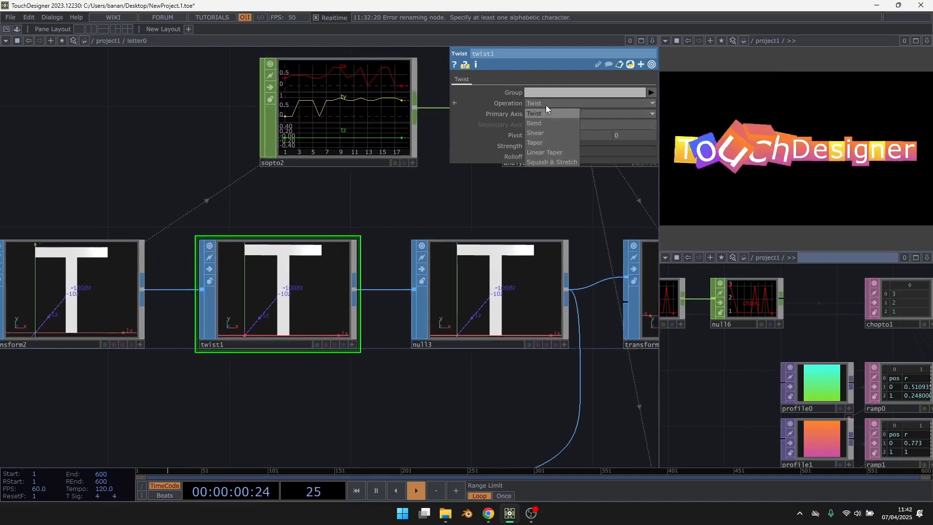
pyautogui.click(544, 131)
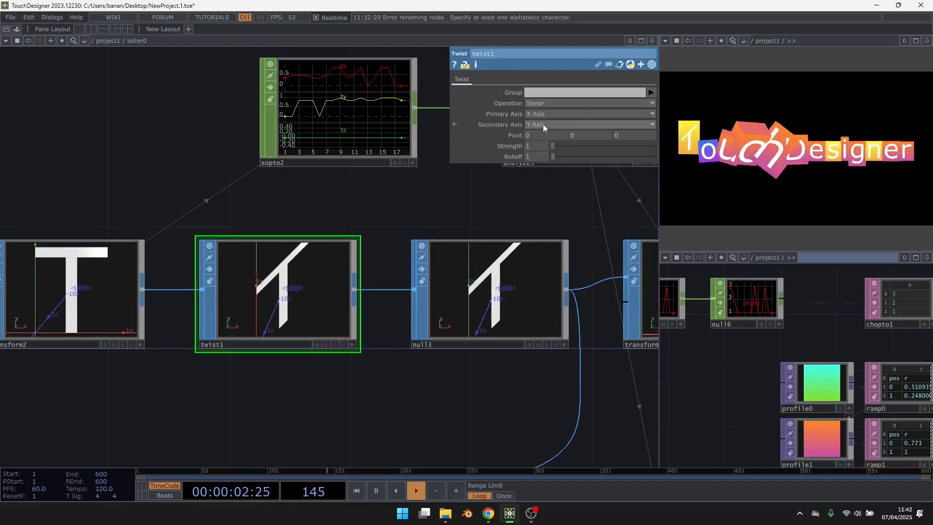
pyautogui.click(544, 115)
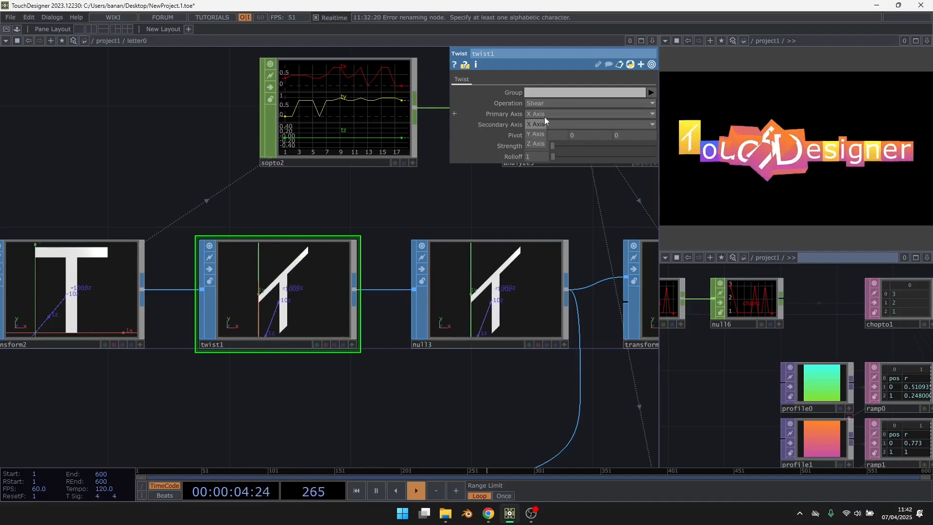
pyautogui.click(539, 133)
pyautogui.click(544, 124)
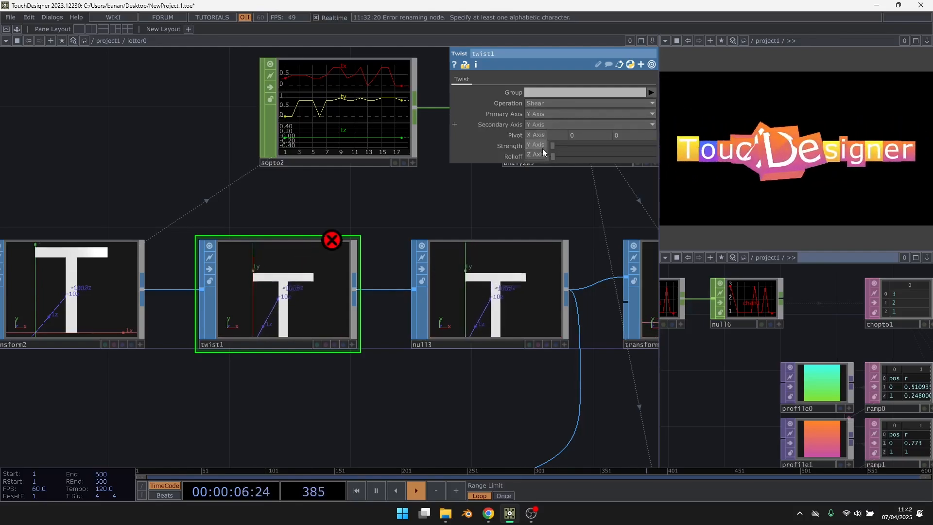
pyautogui.click(538, 134)
pyautogui.moveTo(540, 145)
pyautogui.mouseDown(button='middle')
pyautogui.moveTo(553, 144)
pyautogui.moveTo(534, 146)
pyautogui.mouseUp(button='middle')
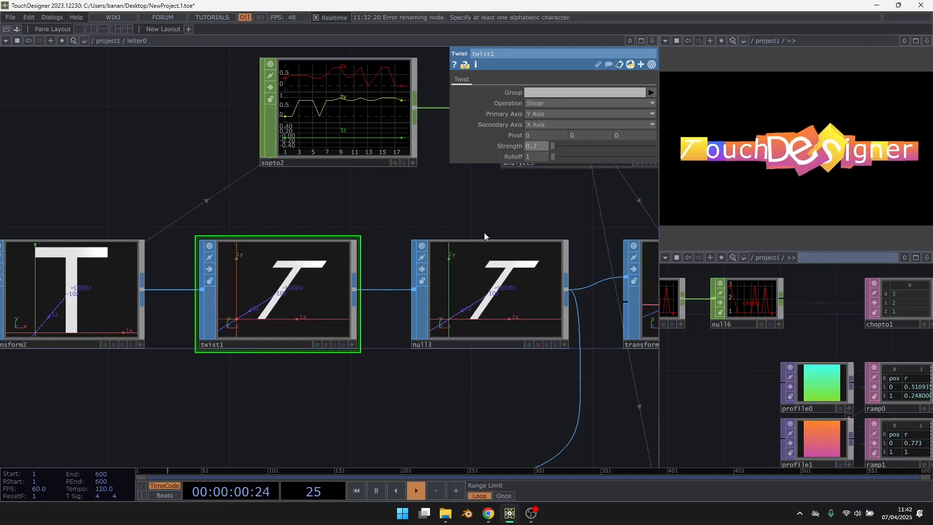
# Step: Open the viewer of letter0's null1 CHOP in a separate window
pyautogui.scroll(-5, 253, 427)
pyautogui.scroll(2, 310, 290)
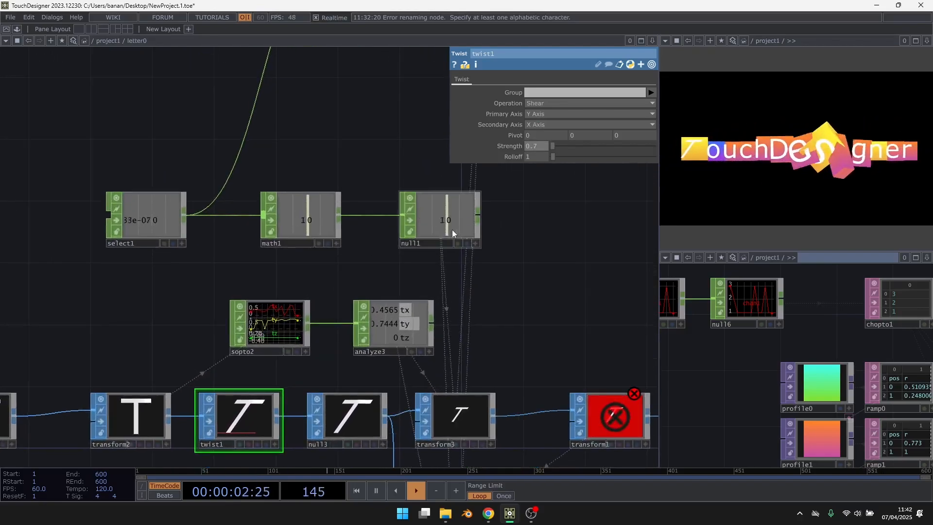
pyautogui.click(411, 233)
pyautogui.rightClick(454, 225)
pyautogui.click(468, 224)
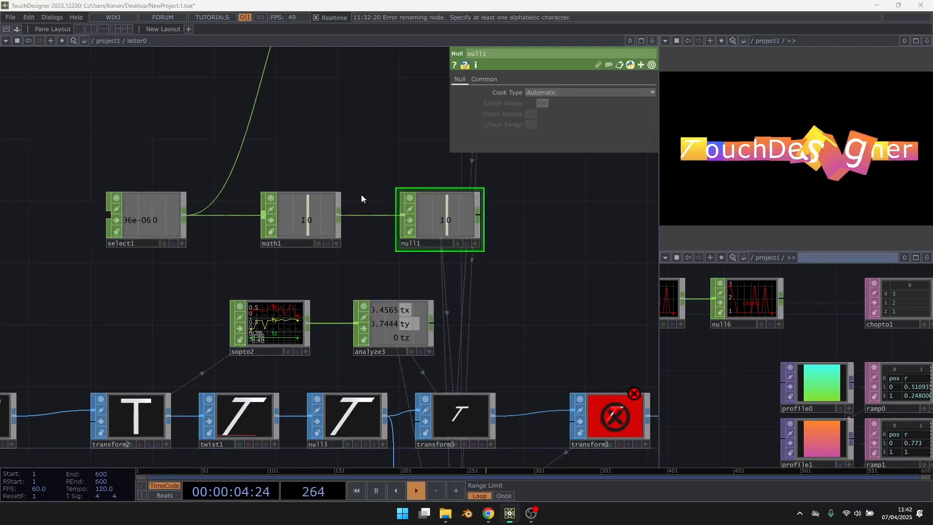
pyautogui.scroll(-5, 326, 276)
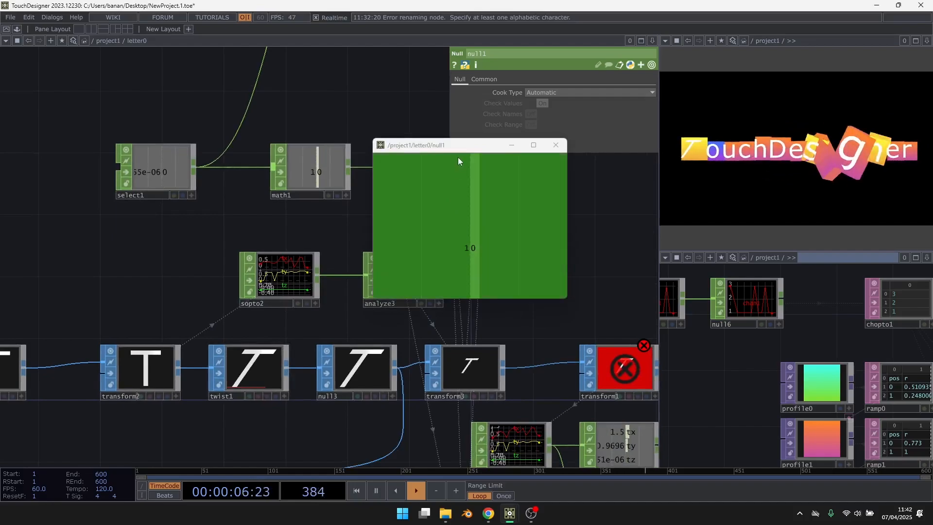
# Step: Close null1's viewer, add a Null CHOP inside letter0 and connect select1's output to it
pyautogui.moveTo(458, 145); pyautogui.dragTo(102, 96)
pyautogui.click(201, 97)
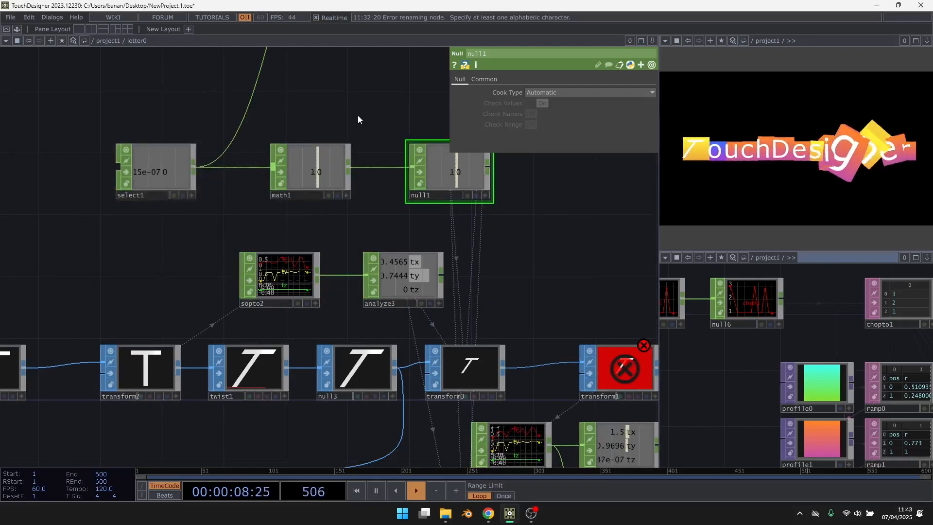
pyautogui.moveTo(244, 233); pyautogui.dragTo(189, 313)
pyautogui.press('Tab')
pyautogui.write('nu')
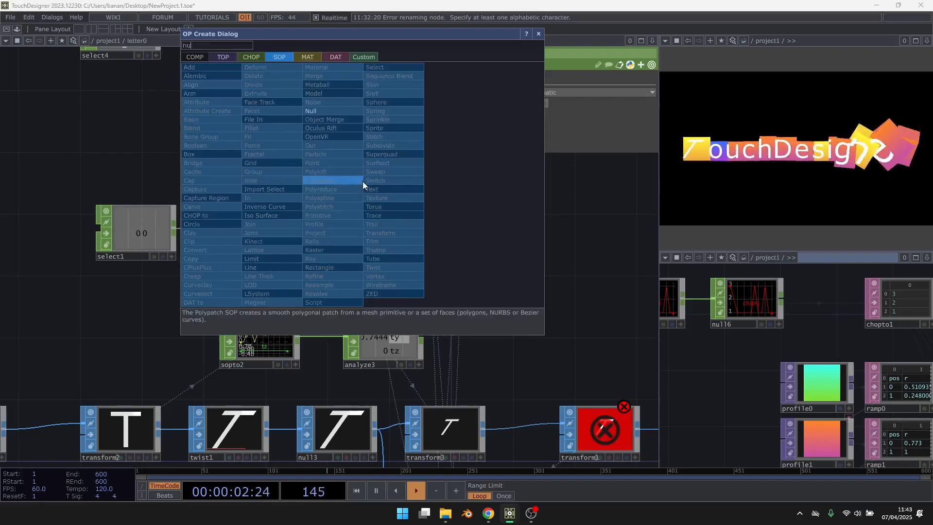
pyautogui.click(263, 59)
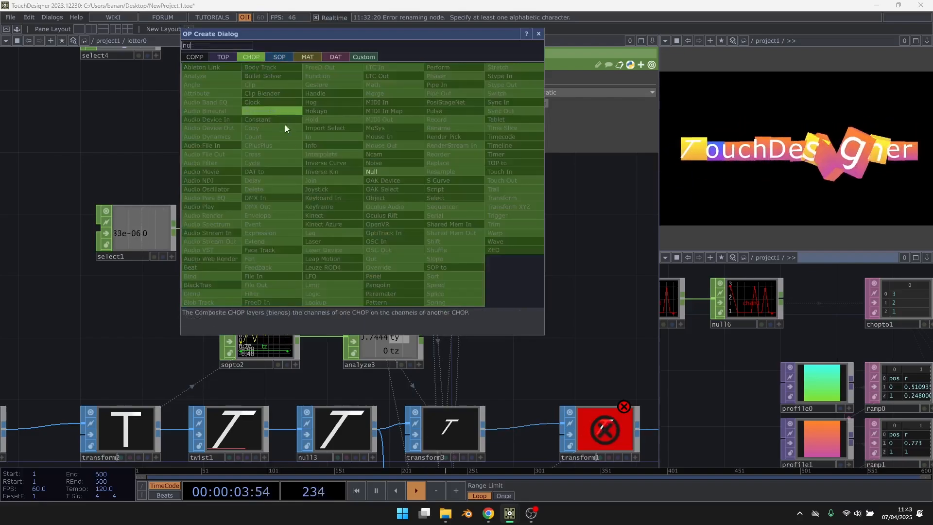
pyautogui.click(389, 172)
pyautogui.click(441, 150)
pyautogui.moveTo(175, 226); pyautogui.dragTo(406, 154)
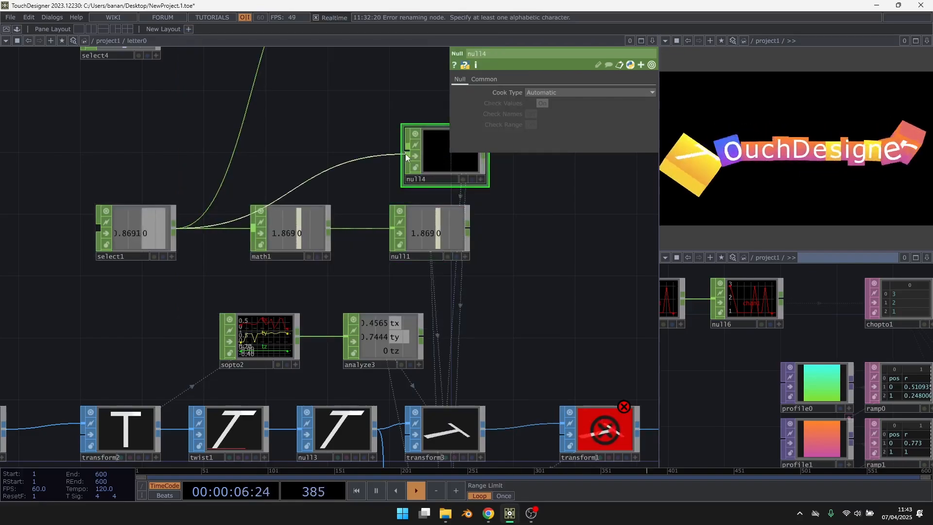
# Step: Drive twist1's Strength with a reference to channel 0 of the new null4 CHOP, using its viewer
pyautogui.rightClick(424, 157)
pyautogui.click(438, 157)
pyautogui.moveTo(593, 325); pyautogui.dragTo(632, 249)
pyautogui.click(284, 351)
pyautogui.moveTo(452, 189); pyautogui.dragTo(484, 140)
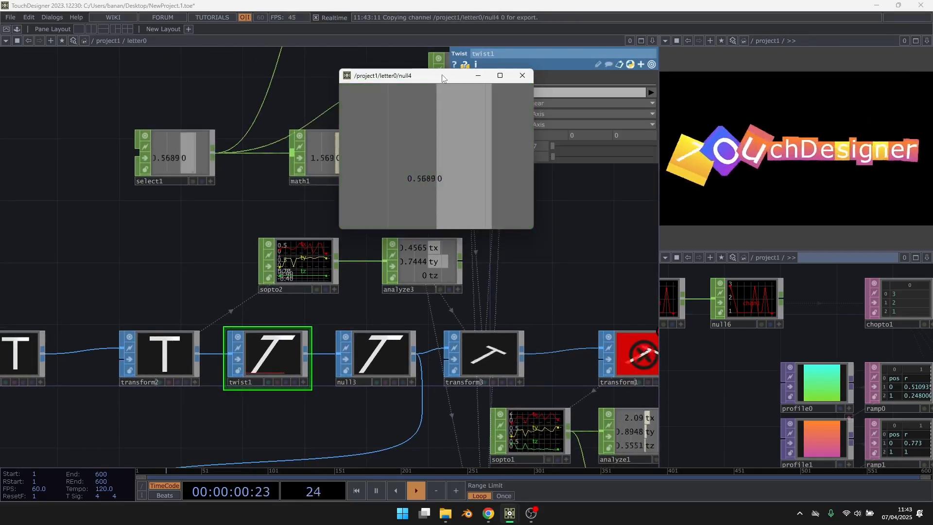
pyautogui.moveTo(443, 77); pyautogui.dragTo(255, 75)
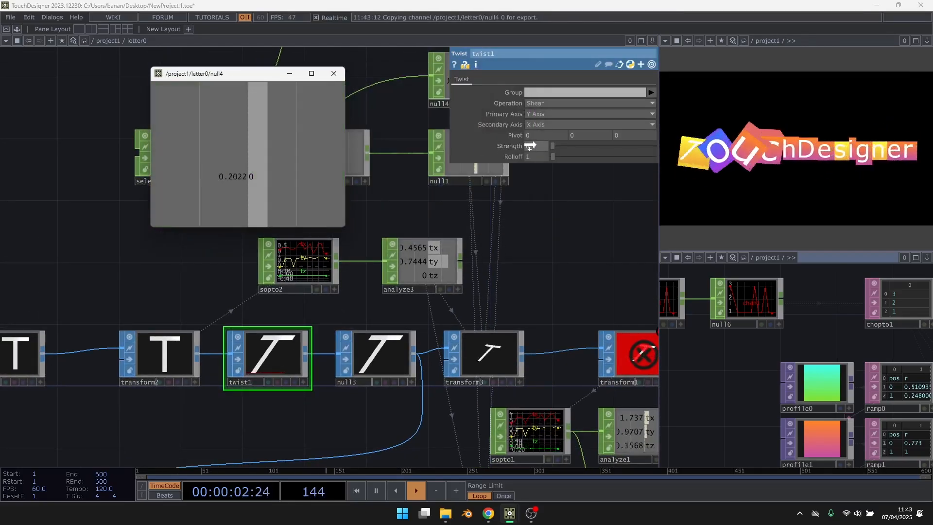
pyautogui.moveTo(529, 146); pyautogui.dragTo(535, 146)
pyautogui.click(548, 140)
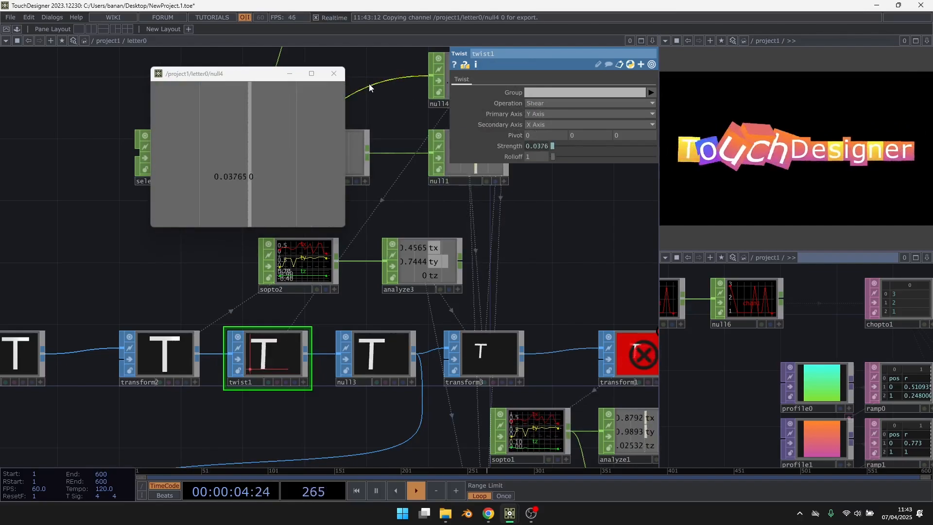
pyautogui.click(333, 74)
# Step: Recreate all letter operators from replicator1 at the project1 level
pyautogui.press('u')
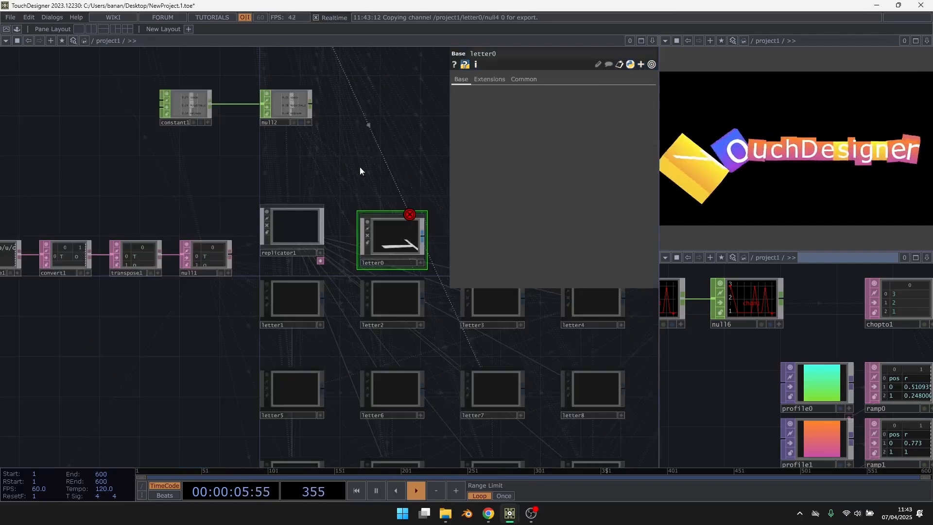
pyautogui.click(301, 239)
pyautogui.click(551, 274)
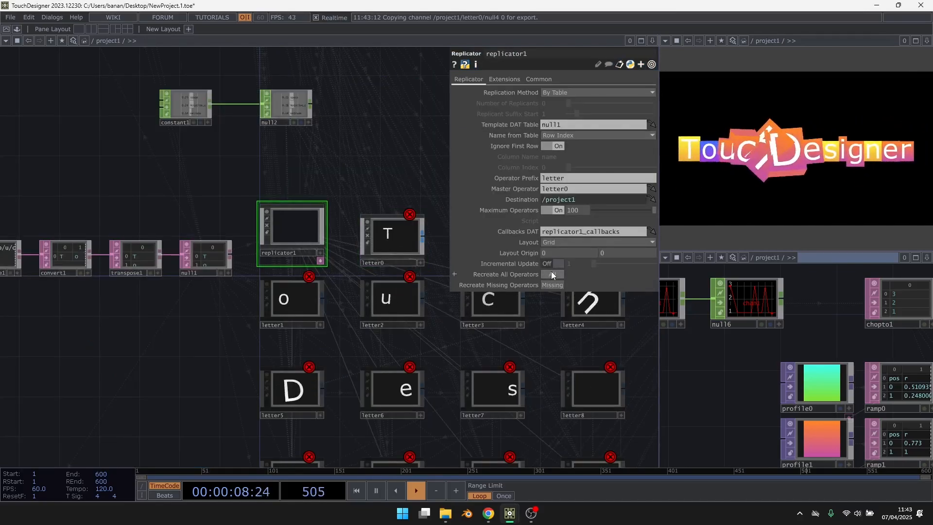
# Step: Inspect the expression on twist1's Strength inside letter0, and return to replicator1's settings in project1
pyautogui.doubleClick(366, 229)
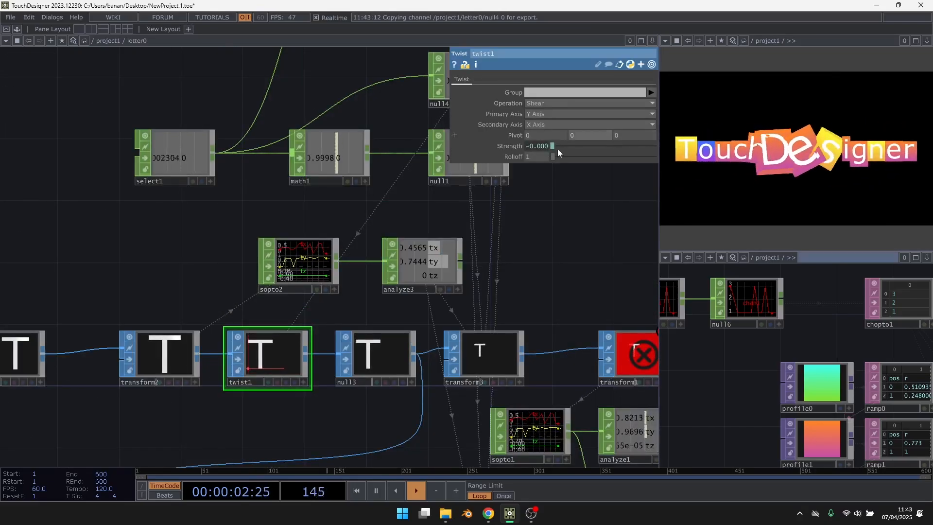
pyautogui.click(510, 147)
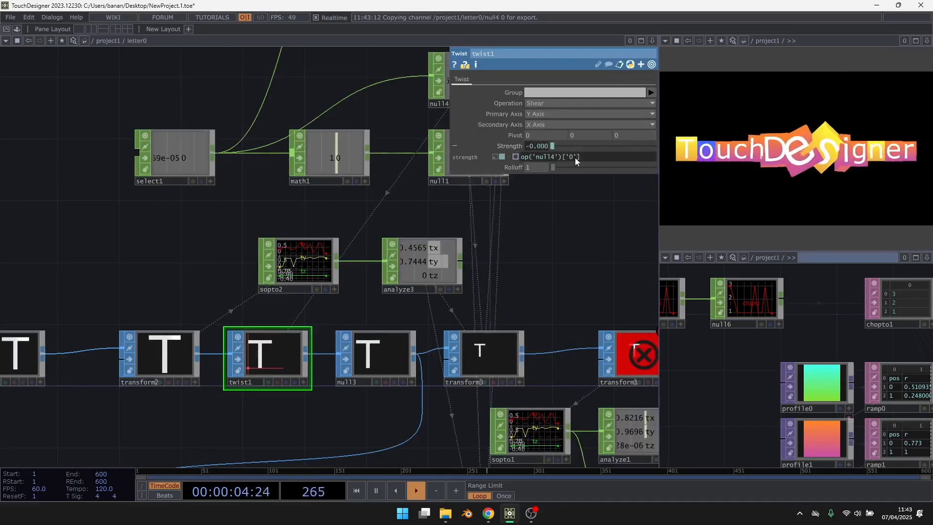
pyautogui.press('u')
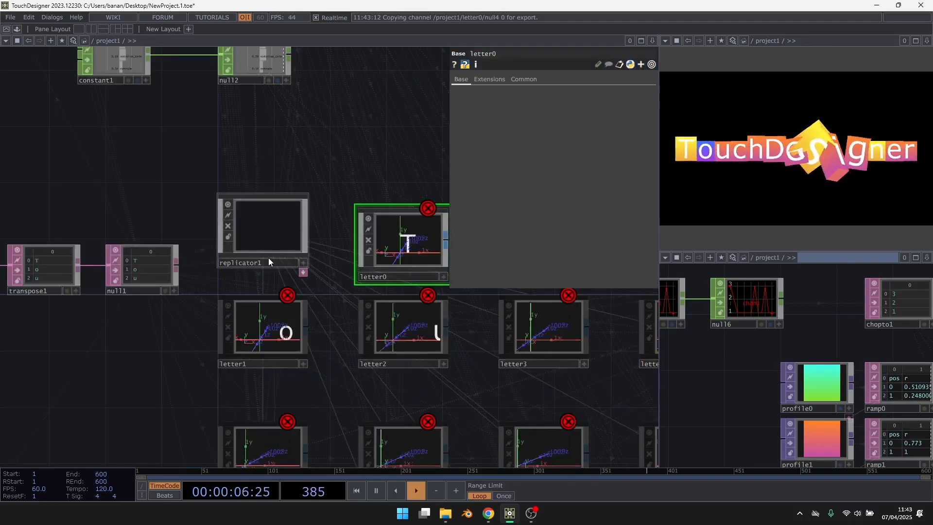
pyautogui.click(268, 259)
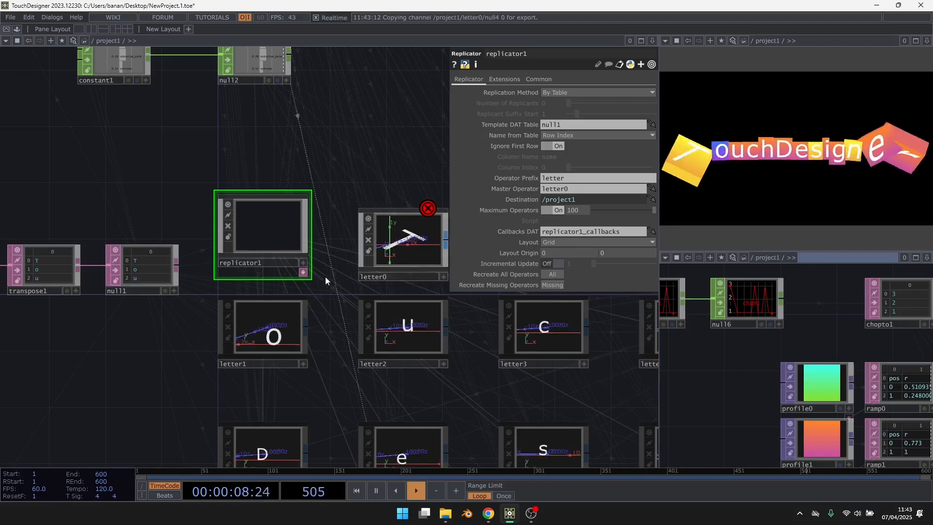
pyautogui.click(423, 228)
# Step: Set the space channel of constant1 to 0.44
pyautogui.moveTo(131, 67); pyautogui.dragTo(161, 136)
pyautogui.click(162, 135)
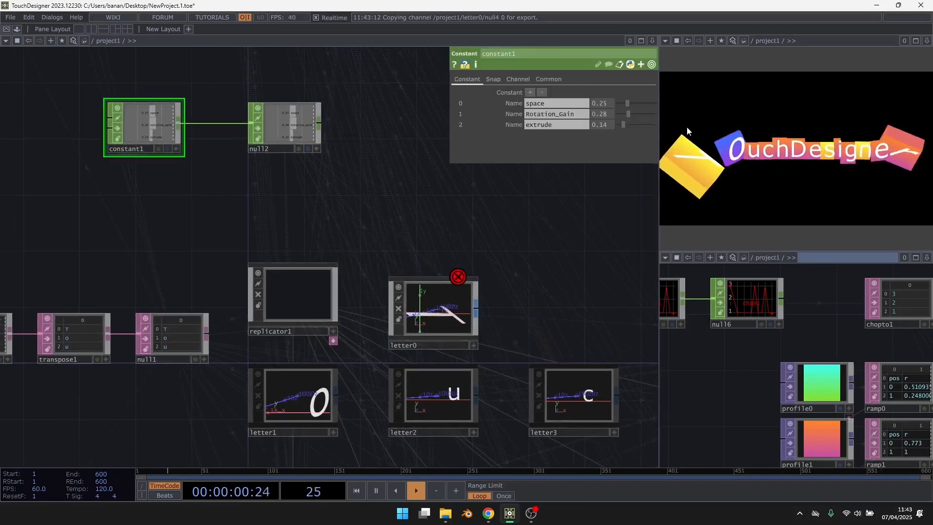
pyautogui.moveTo(634, 102); pyautogui.dragTo(638, 102)
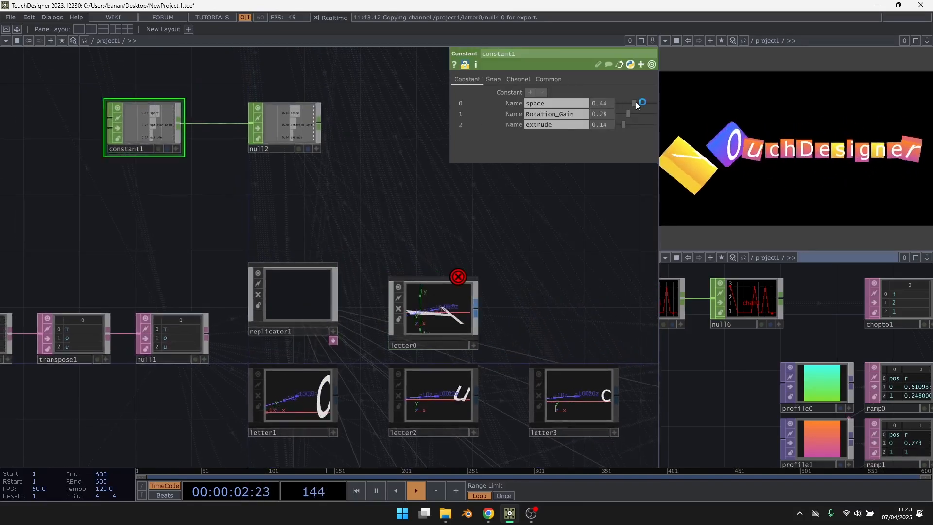
# Step: Examine the settings of lfo1, next to the pattern and shuffle CHOPs
pyautogui.scroll(-5, 323, 140)
pyautogui.moveTo(371, 237); pyautogui.dragTo(610, 448)
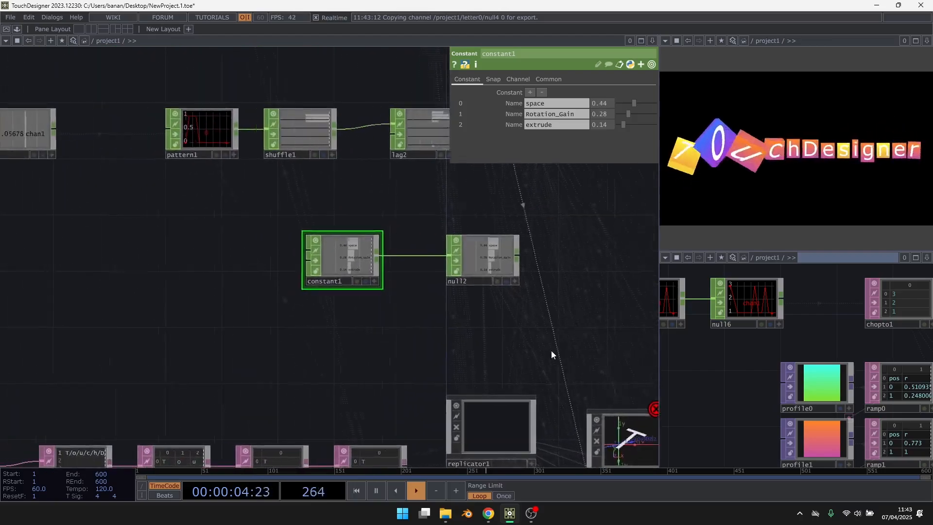
pyautogui.moveTo(301, 178); pyautogui.dragTo(404, 256)
pyautogui.click(159, 200)
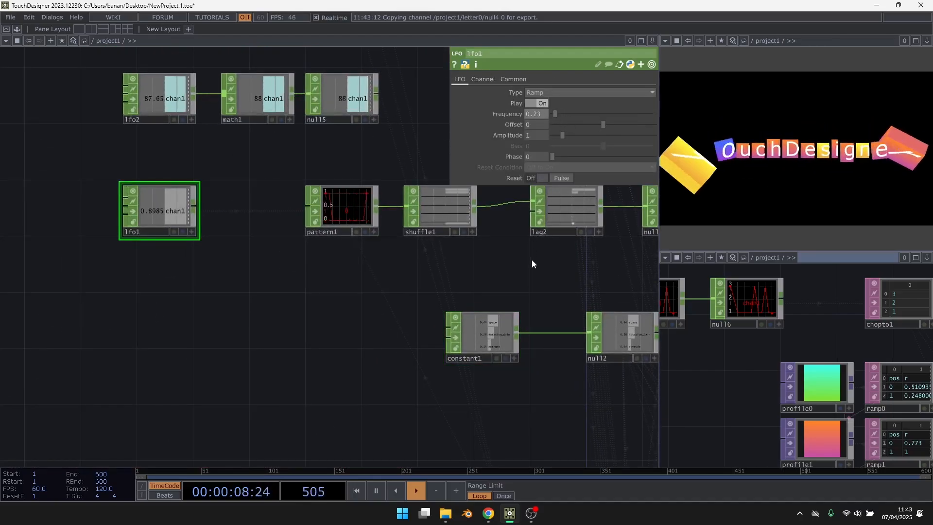
pyautogui.moveTo(532, 261); pyautogui.dragTo(351, 84)
pyautogui.moveTo(395, 201); pyautogui.dragTo(326, 162)
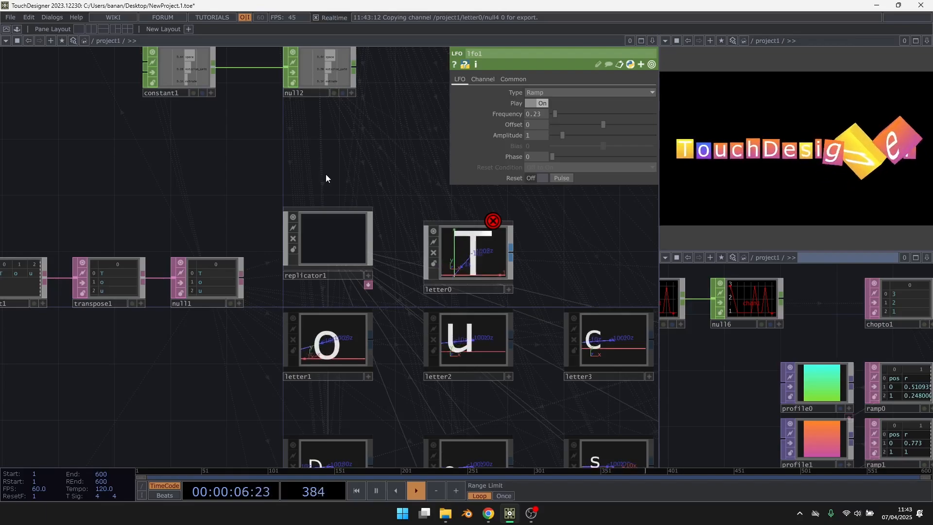
# Step: Set the seed of the noise4 CHOP that selects the box gradients to 0.67
pyautogui.moveTo(235, 362); pyautogui.dragTo(413, 120)
pyautogui.scroll(-5, 414, 121)
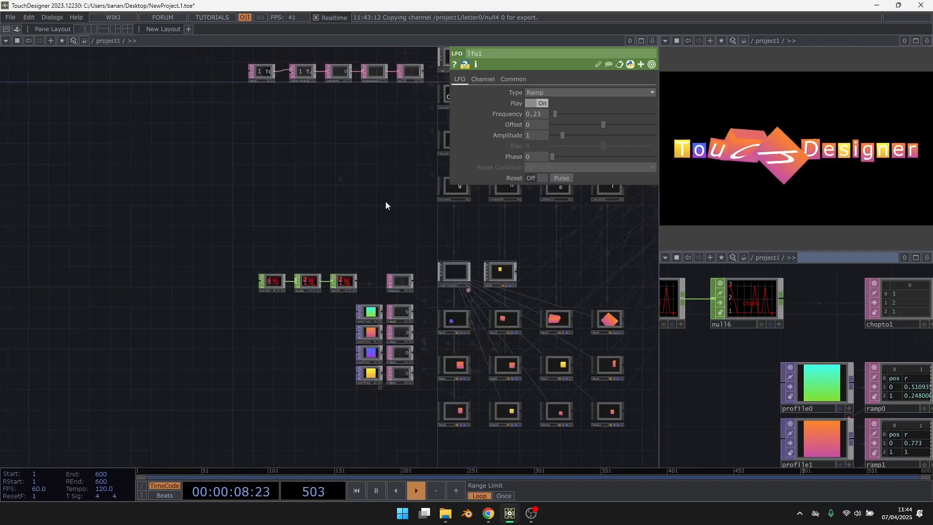
pyautogui.scroll(5, 370, 360)
pyautogui.click(108, 141)
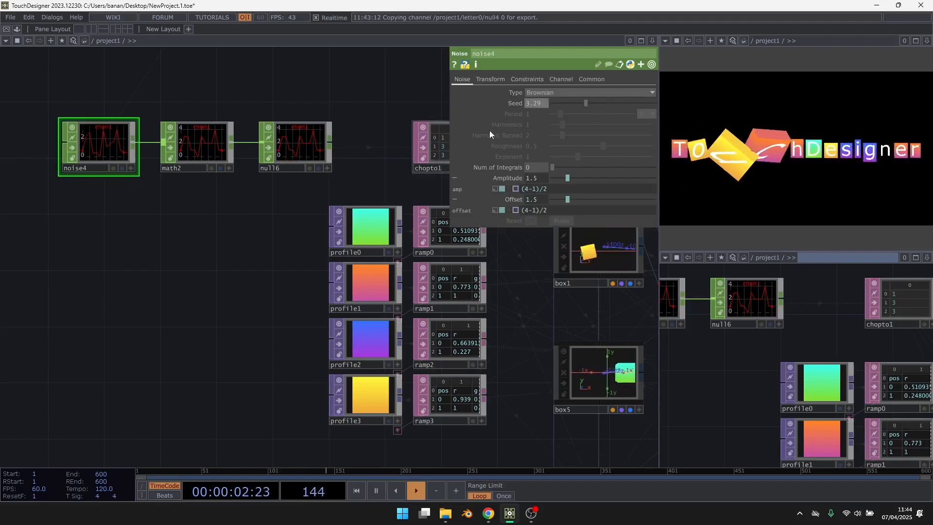
pyautogui.moveTo(582, 104); pyautogui.dragTo(568, 103)
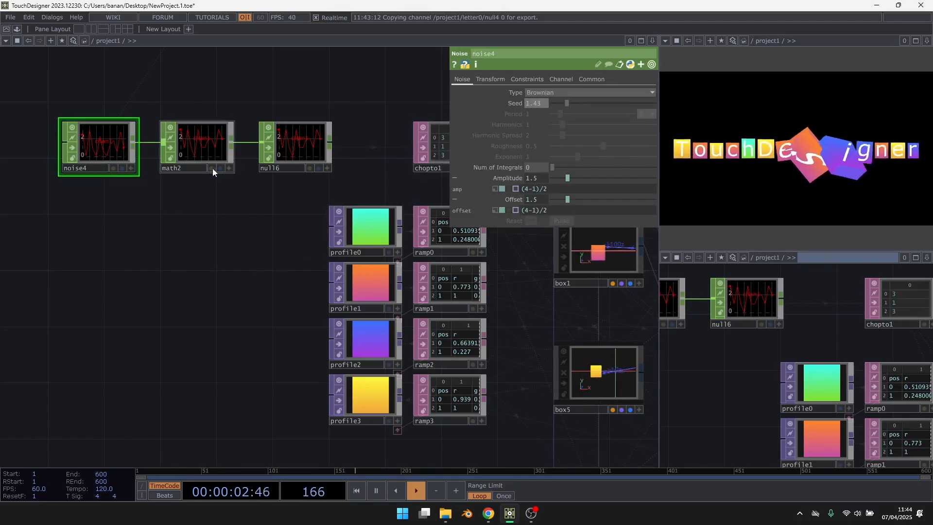
pyautogui.click(212, 168)
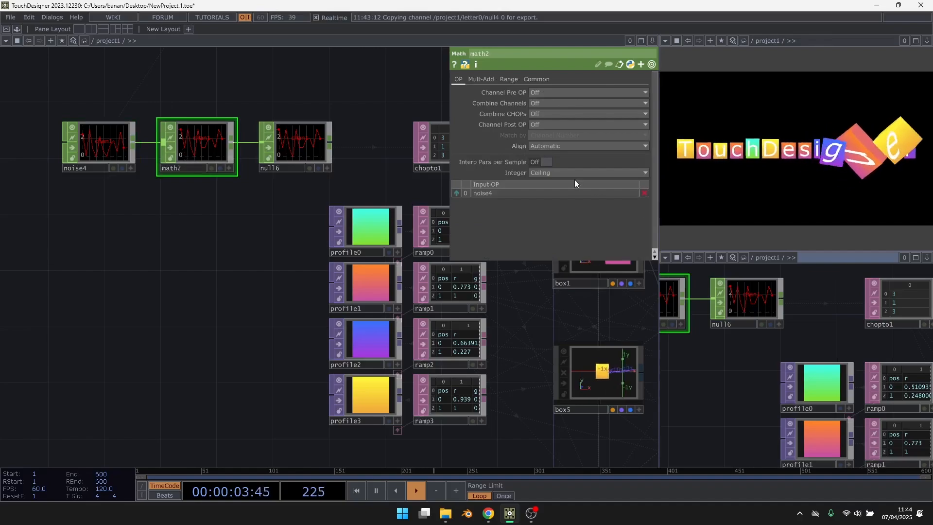
pyautogui.click(120, 149)
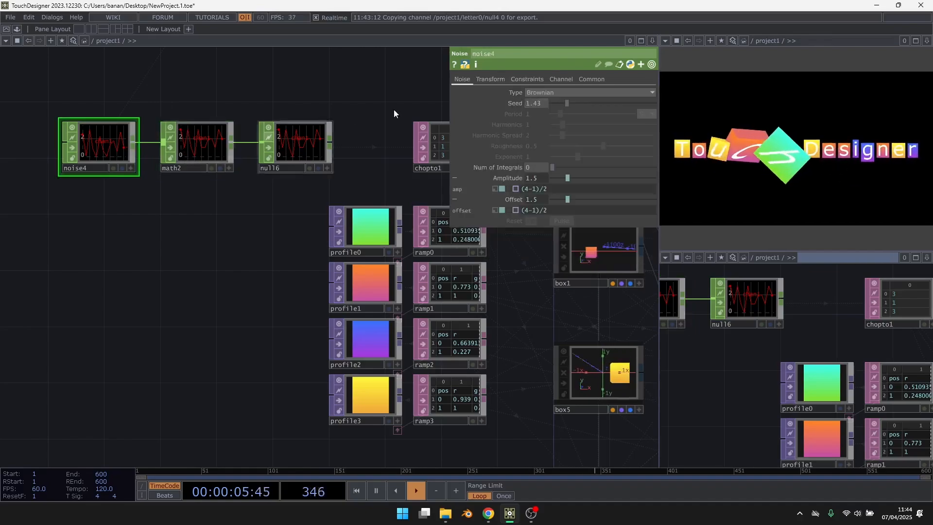
pyautogui.moveTo(561, 102); pyautogui.dragTo(561, 103)
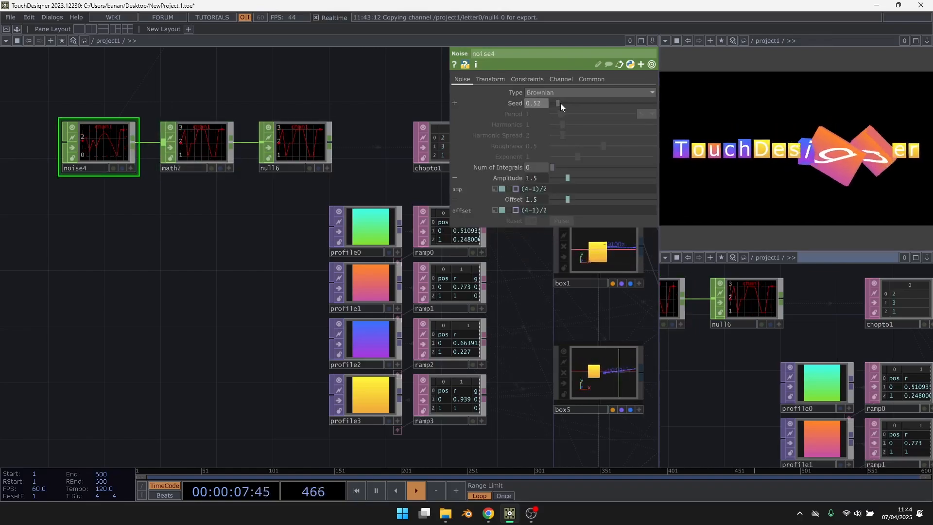
# Step: Set the Integer mode of math2 to Round
pyautogui.click(217, 144)
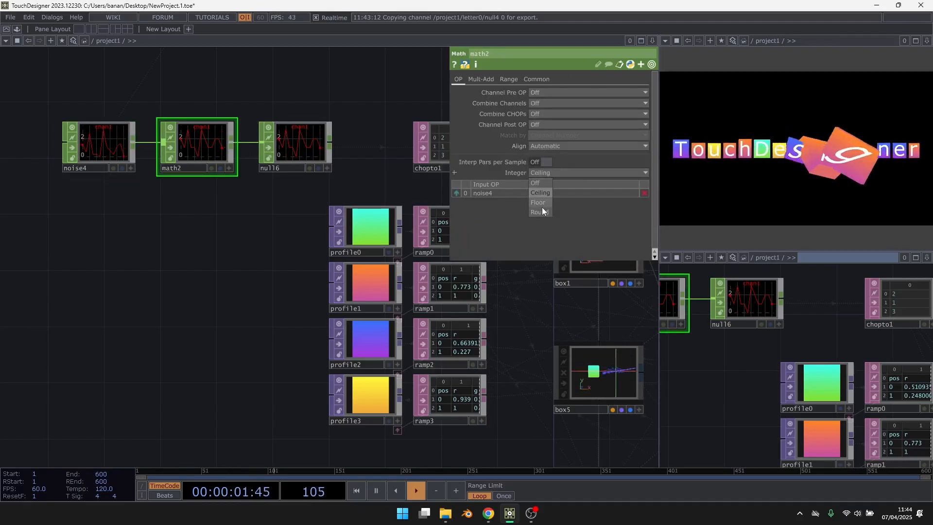
pyautogui.click(541, 212)
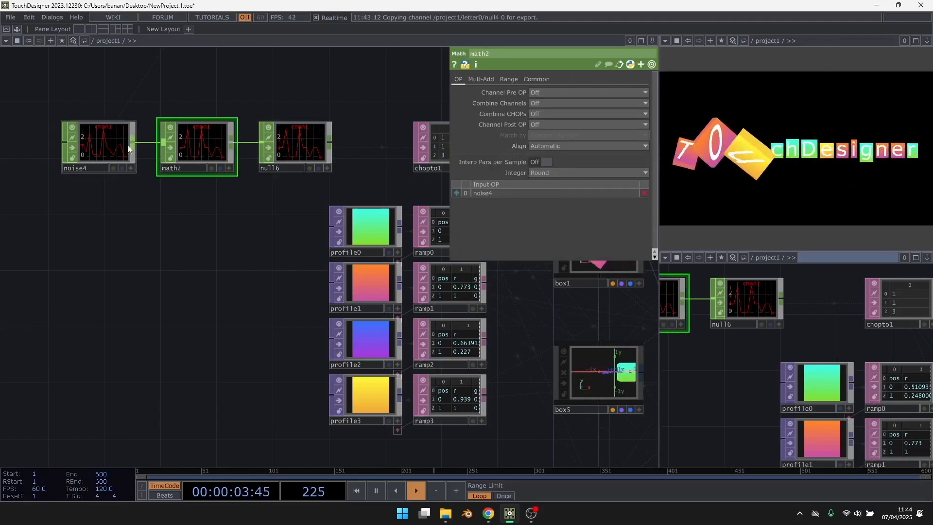
# Step: Try a Num of Integrals value of 1 on noise4, and restore it to 0
pyautogui.click(104, 143)
pyautogui.click(570, 166)
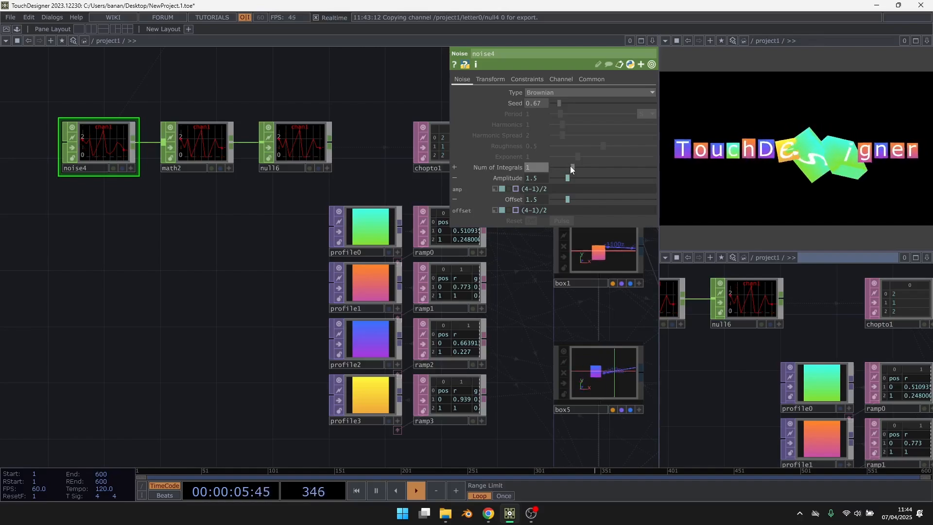
pyautogui.click(555, 168)
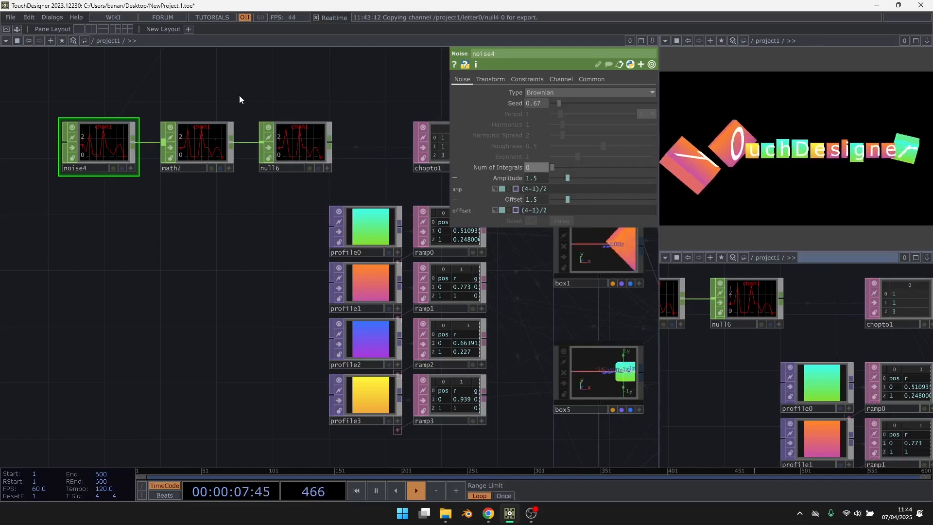
# Step: Move the output TOP farther away from render1 to make room in the wire between them
pyautogui.scroll(-5, 239, 95)
pyautogui.moveTo(239, 95); pyautogui.dragTo(115, 265)
pyautogui.moveTo(389, 377); pyautogui.dragTo(193, 383)
pyautogui.scroll(6, 396, 322)
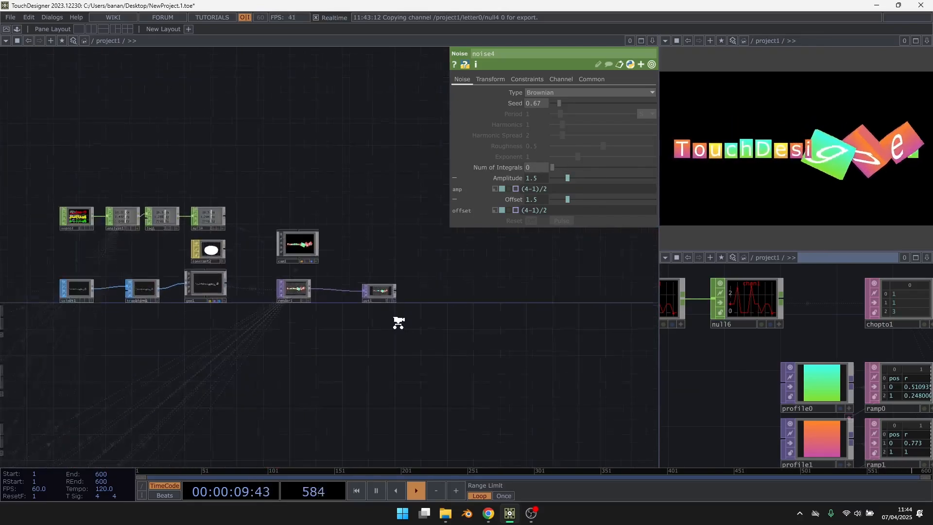
pyautogui.moveTo(415, 313); pyautogui.dragTo(372, 379)
pyautogui.moveTo(324, 317); pyautogui.dragTo(636, 316)
pyautogui.moveTo(437, 369); pyautogui.dragTo(530, 351)
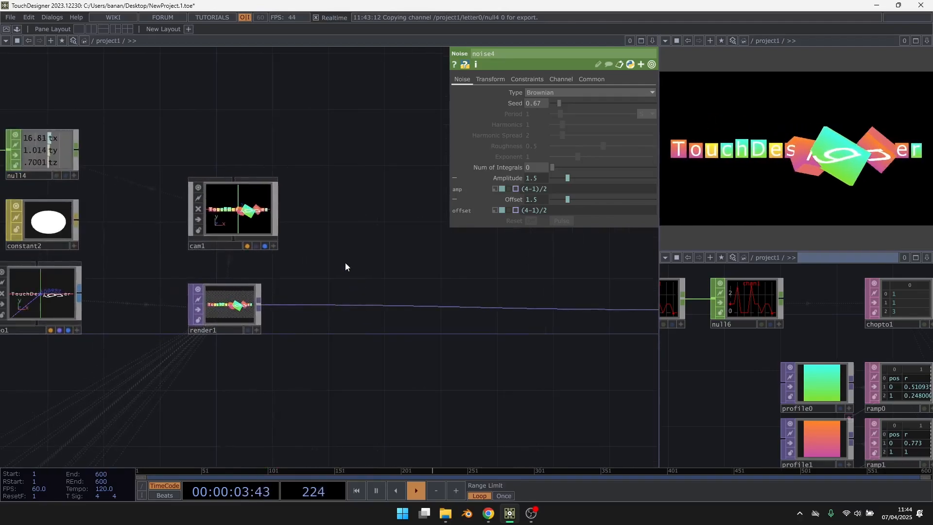
# Step: Insert an SSAO TOP in the wire between render1 and the output TOP
pyautogui.rightClick(332, 301)
pyautogui.click(353, 292)
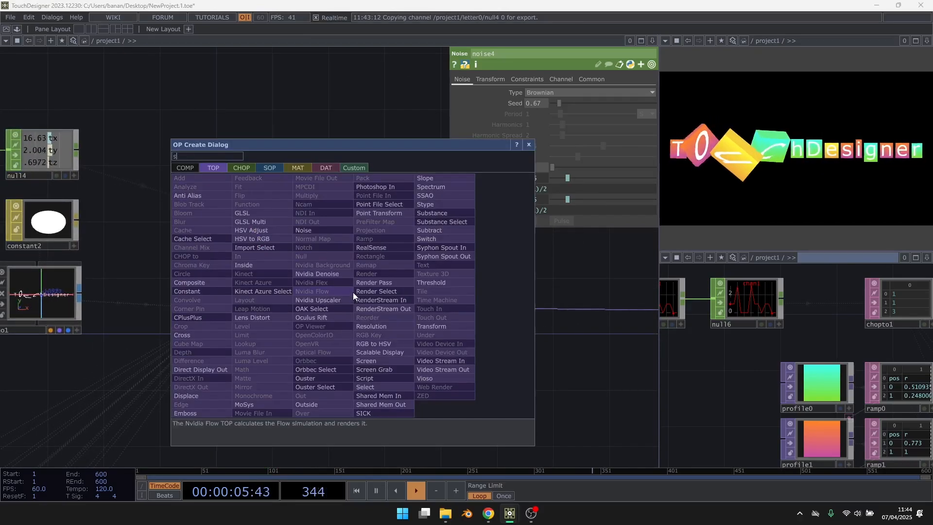
pyautogui.write('ss')
pyautogui.click(425, 196)
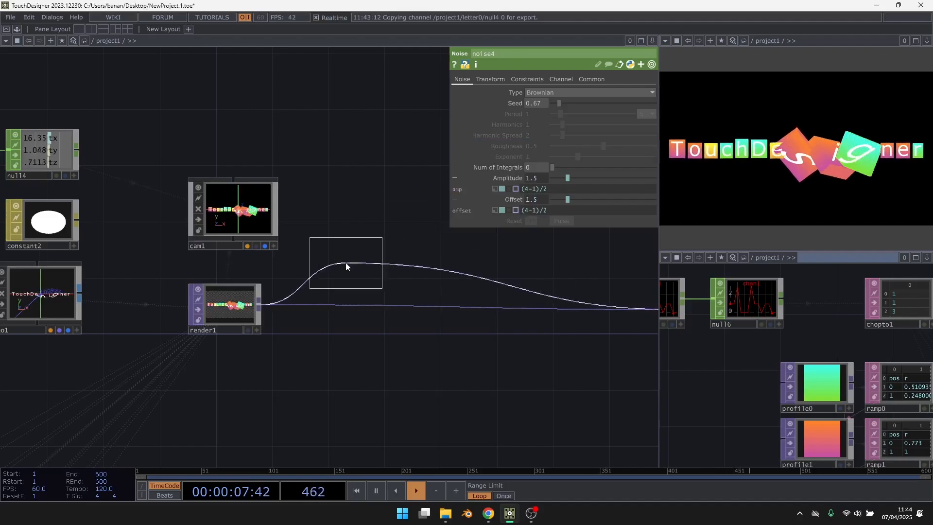
pyautogui.click(345, 265)
pyautogui.scroll(4, 294, 306)
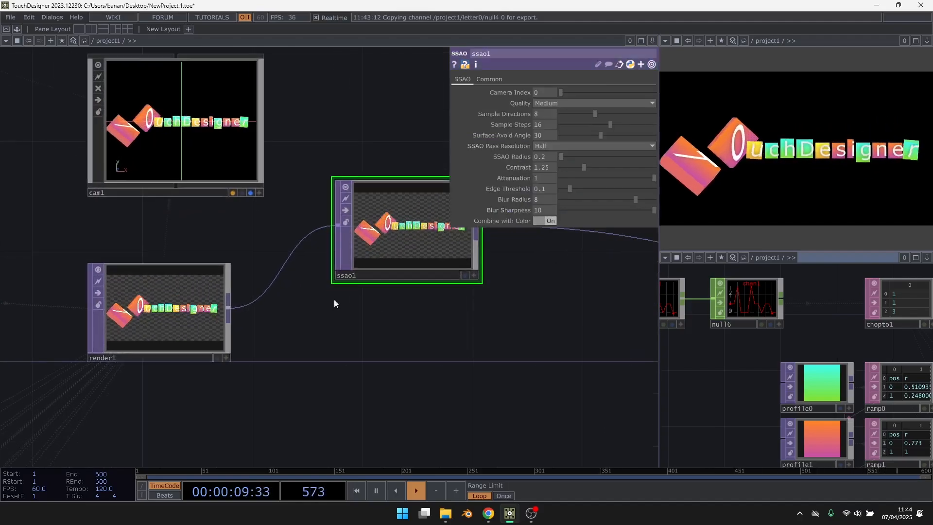
pyautogui.moveTo(400, 340); pyautogui.dragTo(316, 321)
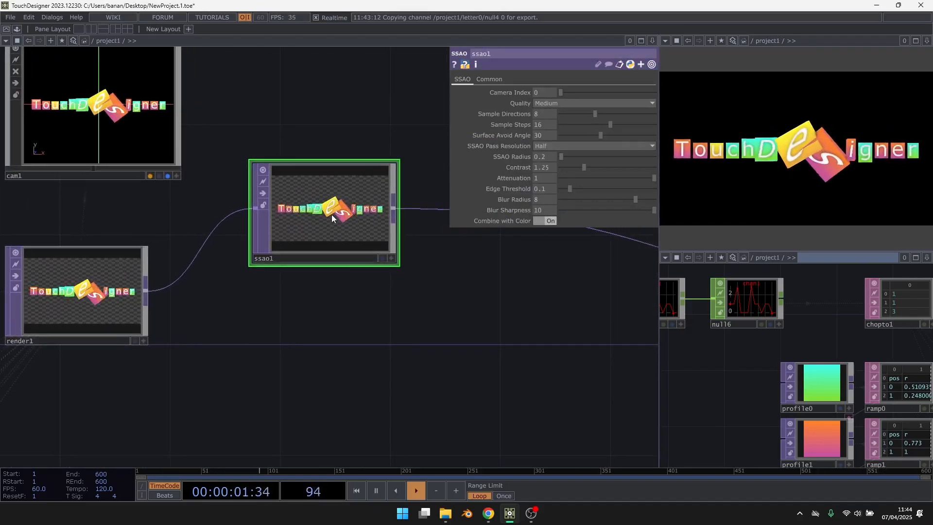
pyautogui.scroll(4, 331, 214)
pyautogui.scroll(-6, 613, 298)
pyautogui.scroll(6, 202, 306)
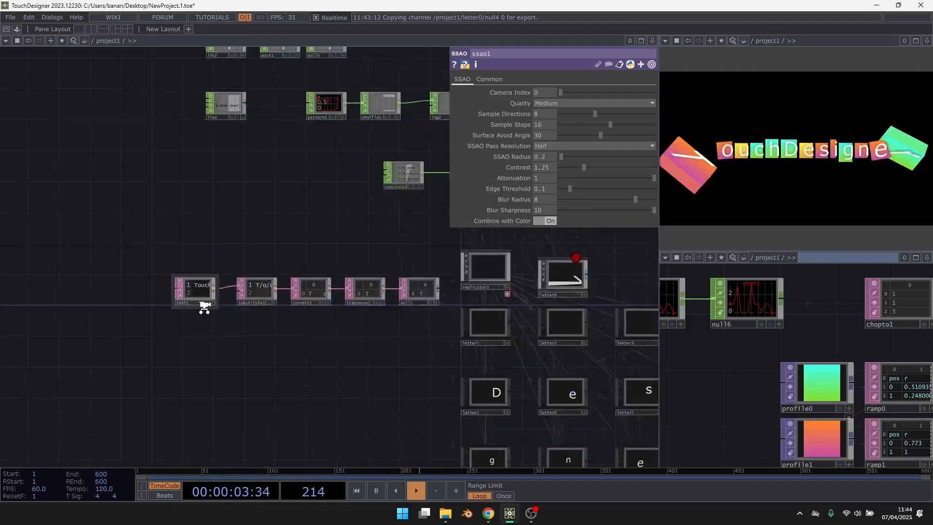
# Step: Replace the source text in text1 with a five-letter lowercase first name
pyautogui.scroll(1, 345, 328)
pyautogui.click(388, 363)
pyautogui.click(423, 372)
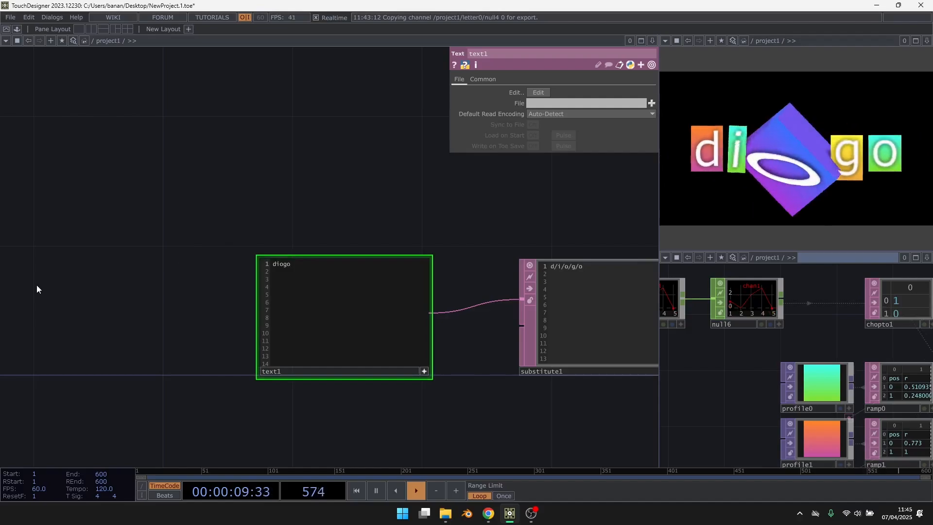
# Step: Examine how the new word animates across the network and review pattern1's parameters
pyautogui.scroll(-6, 37, 290)
pyautogui.scroll(2, 354, 379)
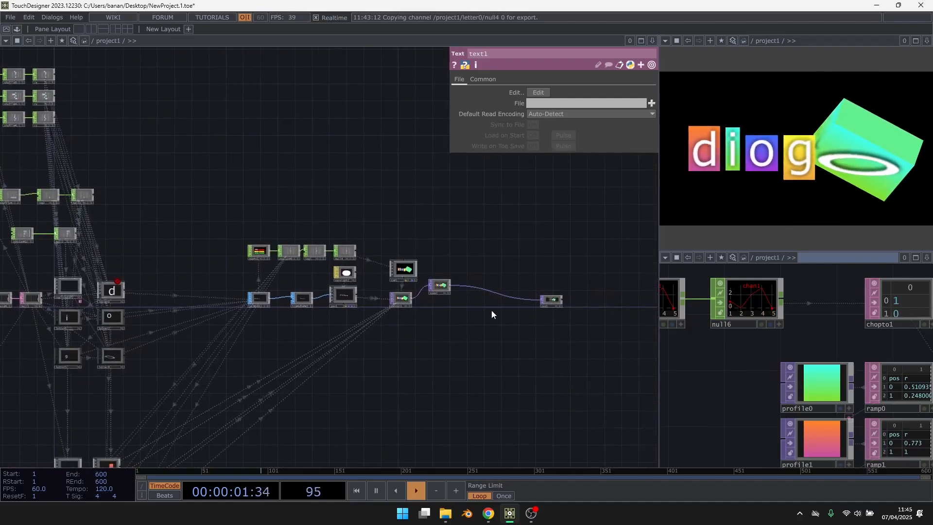
pyautogui.scroll(4, 491, 310)
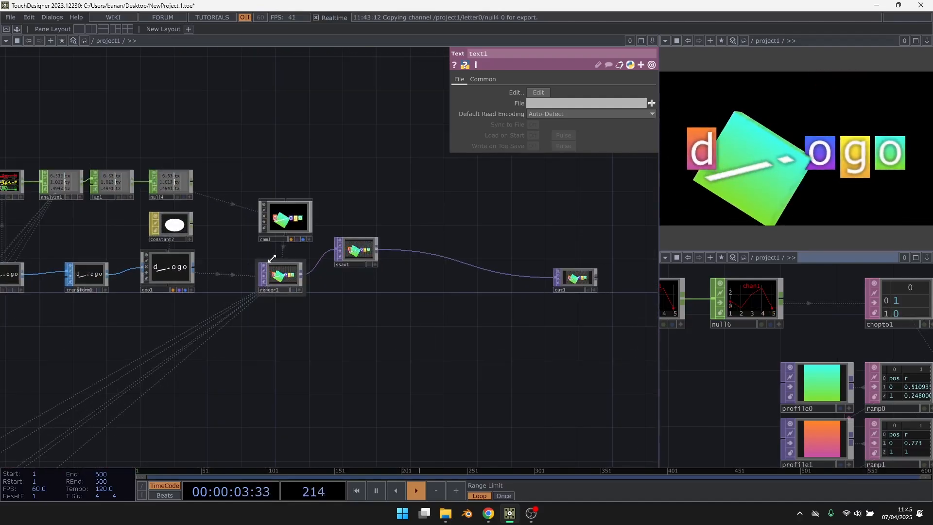
pyautogui.scroll(-2, 427, 272)
pyautogui.scroll(-4, 486, 287)
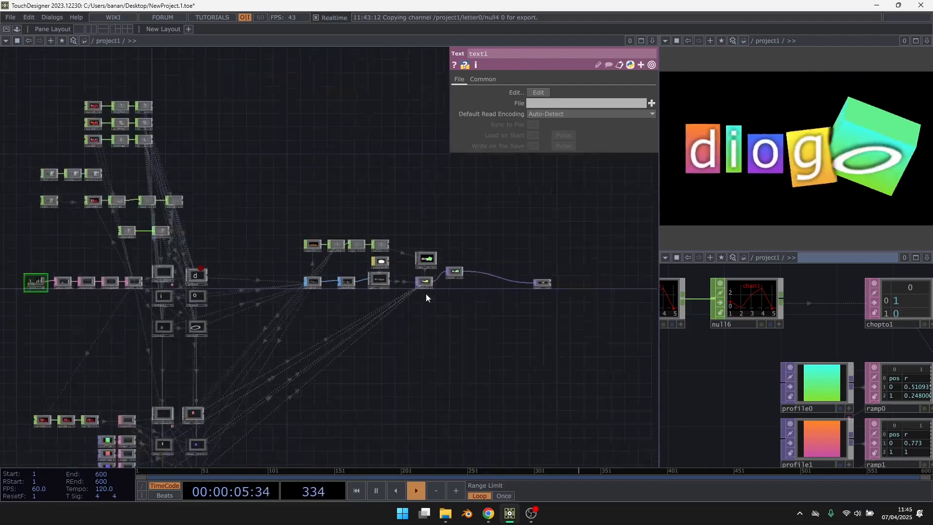
pyautogui.scroll(3, 101, 234)
pyautogui.click(187, 161)
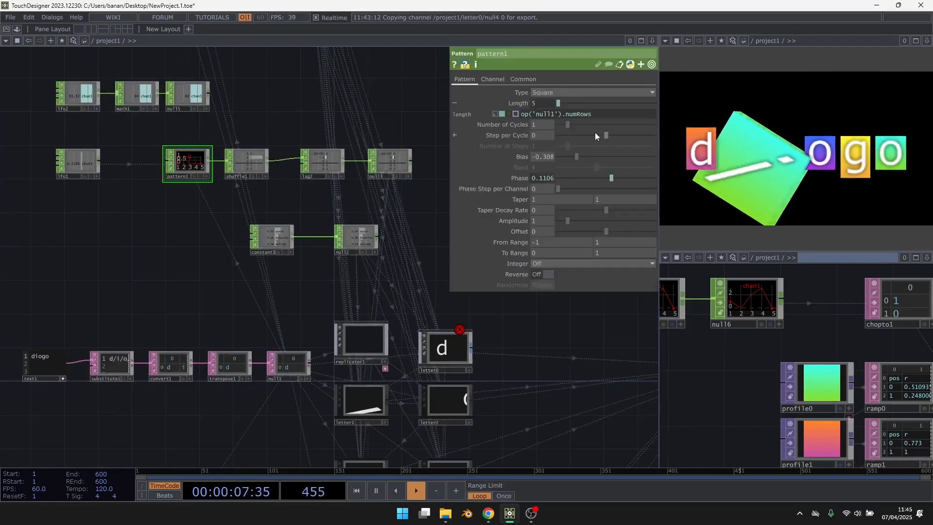
pyautogui.scroll(-3, 191, 252)
pyautogui.moveTo(330, 340); pyautogui.dragTo(113, 340)
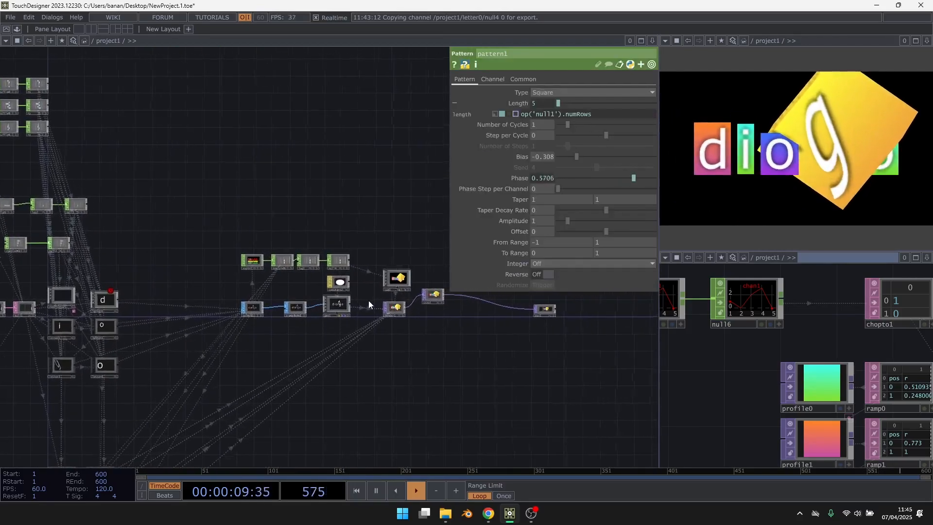
# Step: Pause playback and set cam1's Z translation to 10
pyautogui.scroll(5, 369, 304)
pyautogui.moveTo(330, 292); pyautogui.dragTo(212, 321)
pyautogui.press('space')
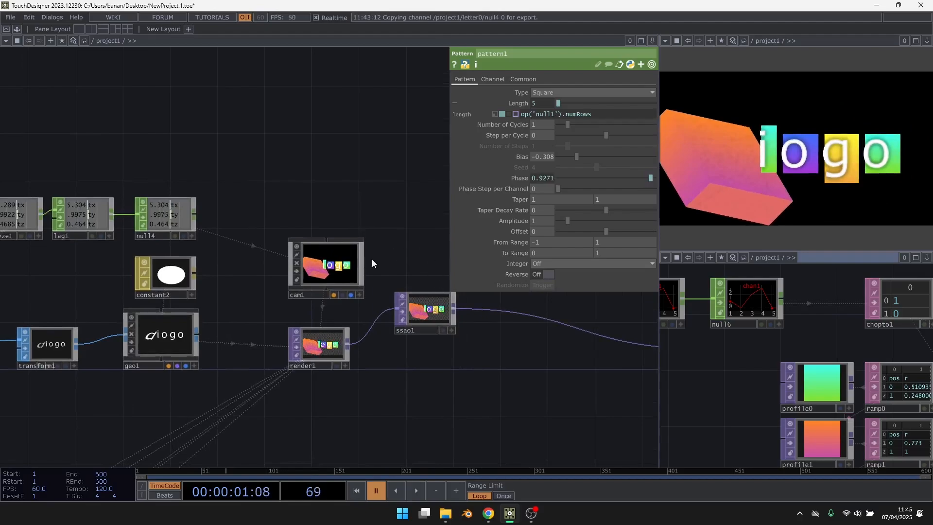
pyautogui.scroll(4, 341, 267)
pyautogui.click(341, 270)
pyautogui.click(453, 79)
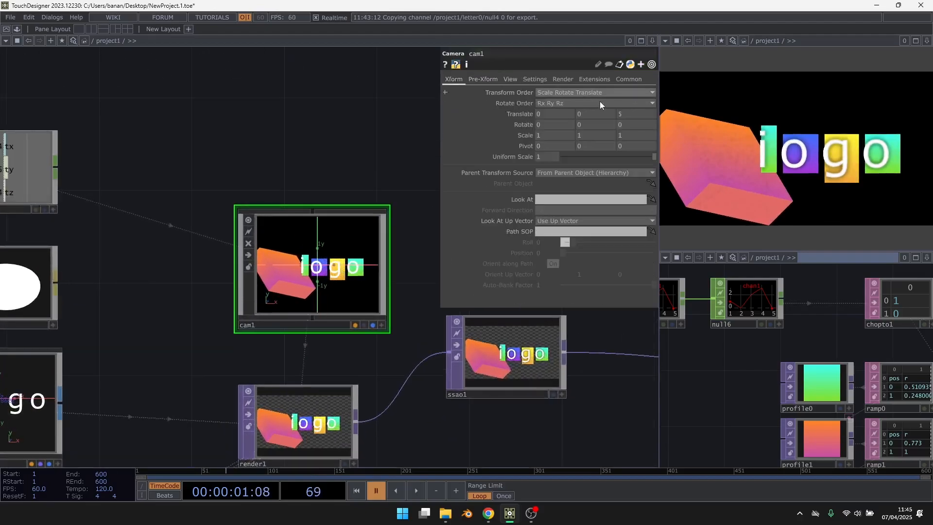
pyautogui.click(630, 114)
pyautogui.write('10')
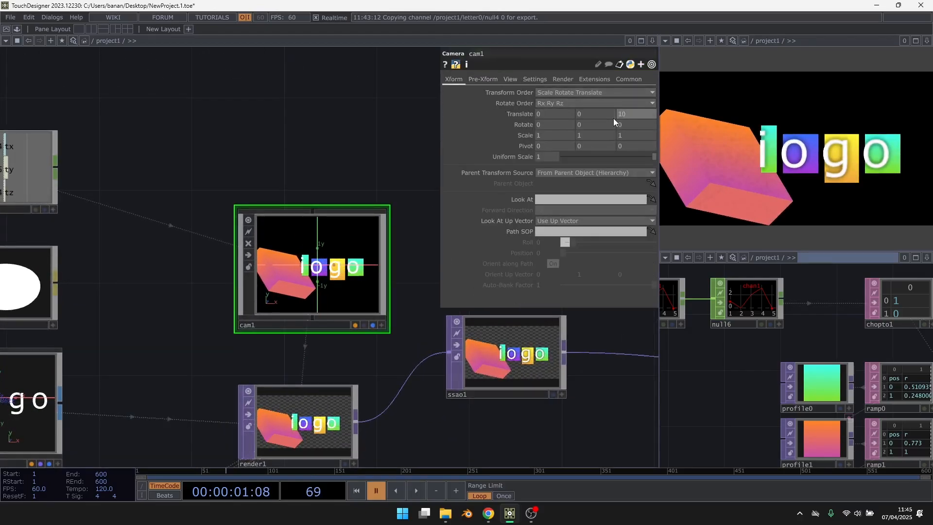
pyautogui.click(300, 144)
pyautogui.scroll(-5, 371, 183)
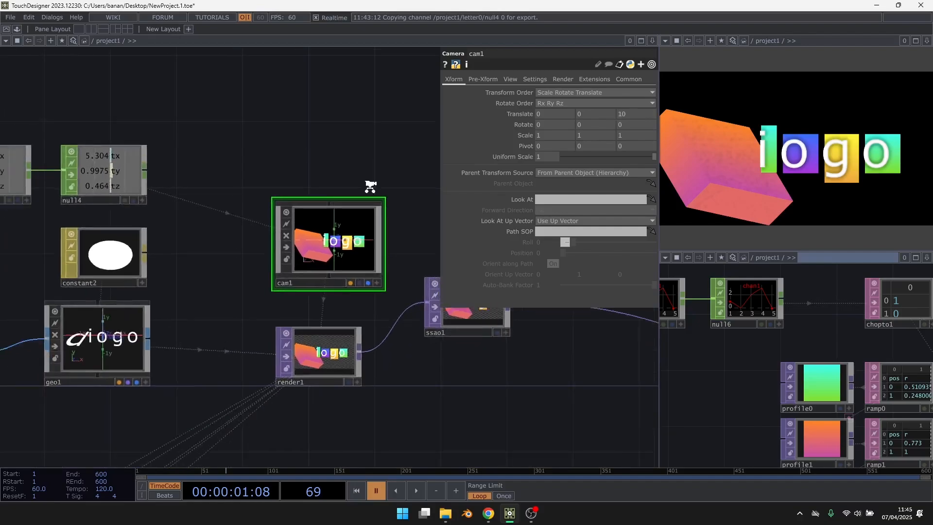
# Step: Try a Bias of -0.197 on pattern1 with the animation playing
pyautogui.scroll(5, 267, 233)
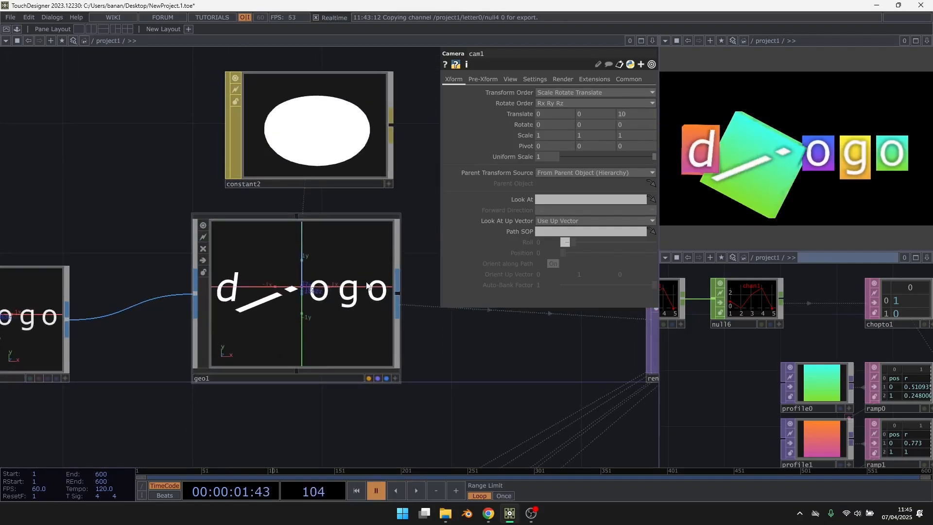
pyautogui.scroll(-6, 395, 270)
pyautogui.moveTo(371, 327); pyautogui.dragTo(576, 314)
pyautogui.scroll(4, 264, 172)
pyautogui.click(234, 192)
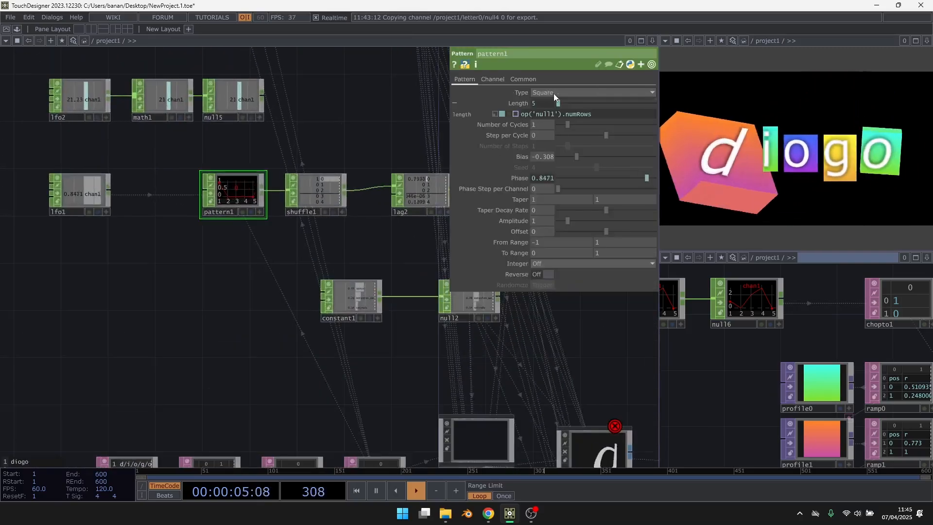
pyautogui.moveTo(585, 156); pyautogui.dragTo(588, 156)
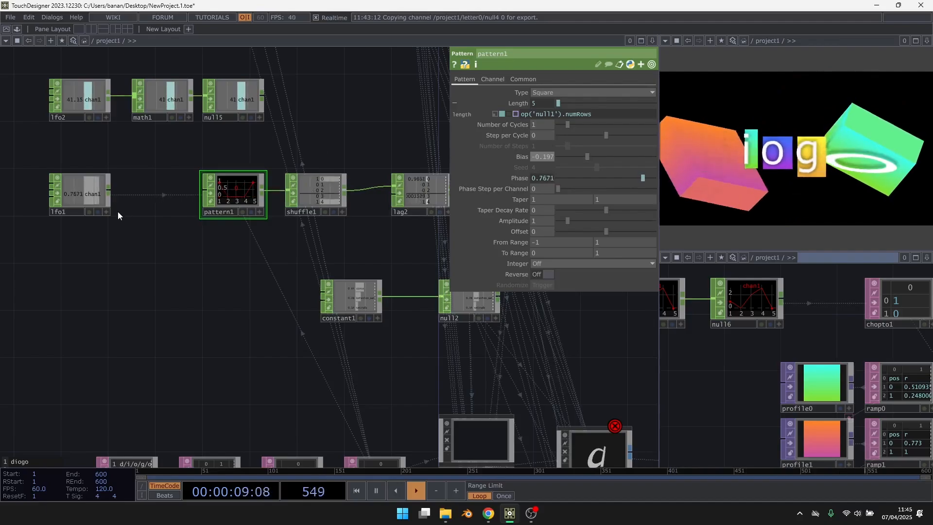
# Step: Pause playback and examine the letter components, the box components and the camera-to-render section of the network
pyautogui.press('space')
pyautogui.moveTo(302, 377); pyautogui.dragTo(90, 238)
pyautogui.scroll(3, 391, 337)
pyautogui.scroll(-10, 277, 288)
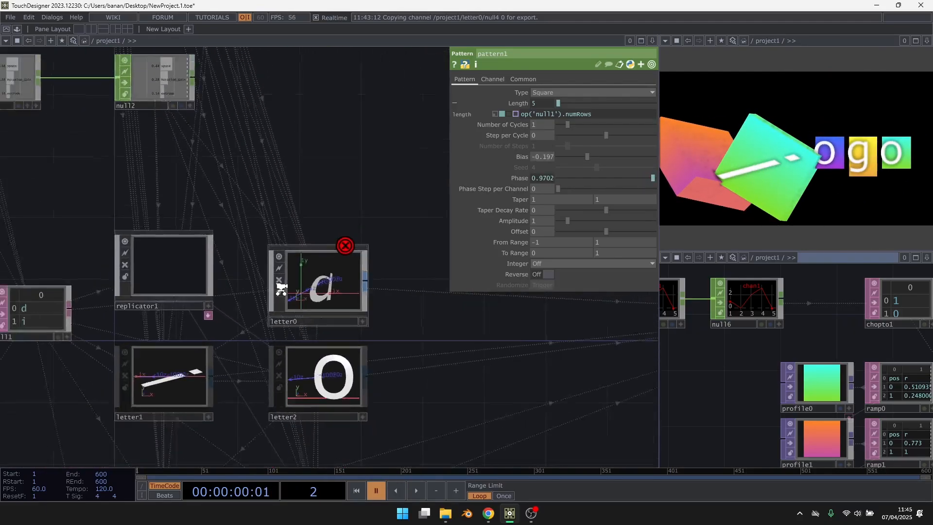
pyautogui.moveTo(362, 292); pyautogui.dragTo(233, 165)
pyautogui.scroll(7, 65, 351)
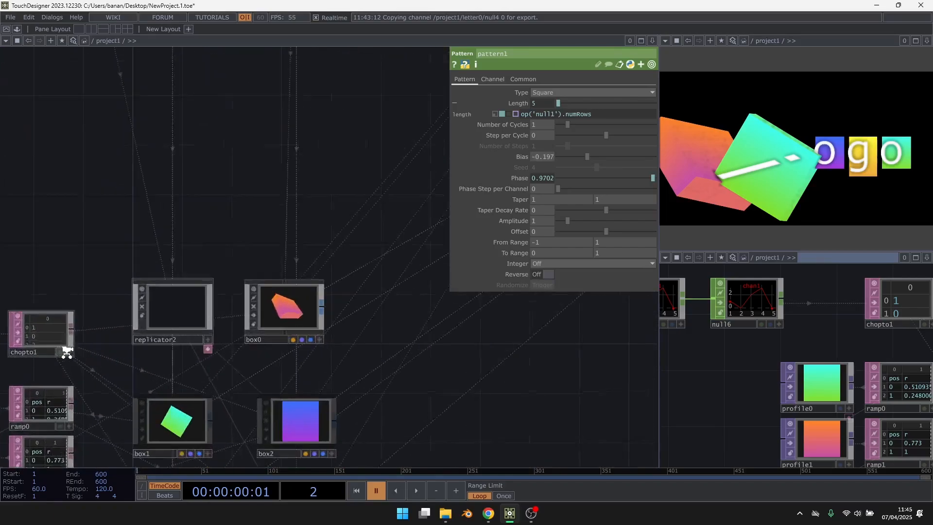
pyautogui.scroll(-3, 365, 372)
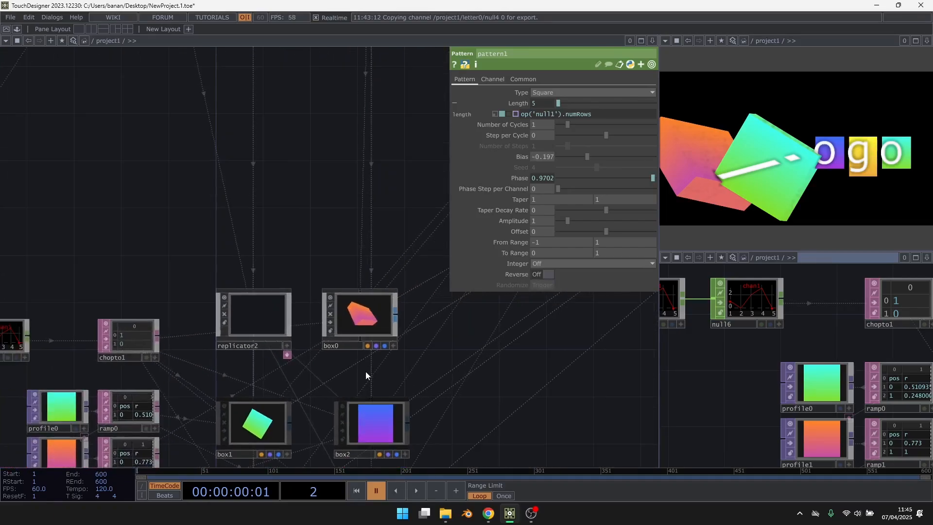
pyautogui.moveTo(321, 258); pyautogui.dragTo(190, 443)
pyautogui.moveTo(340, 306); pyautogui.dragTo(253, 393)
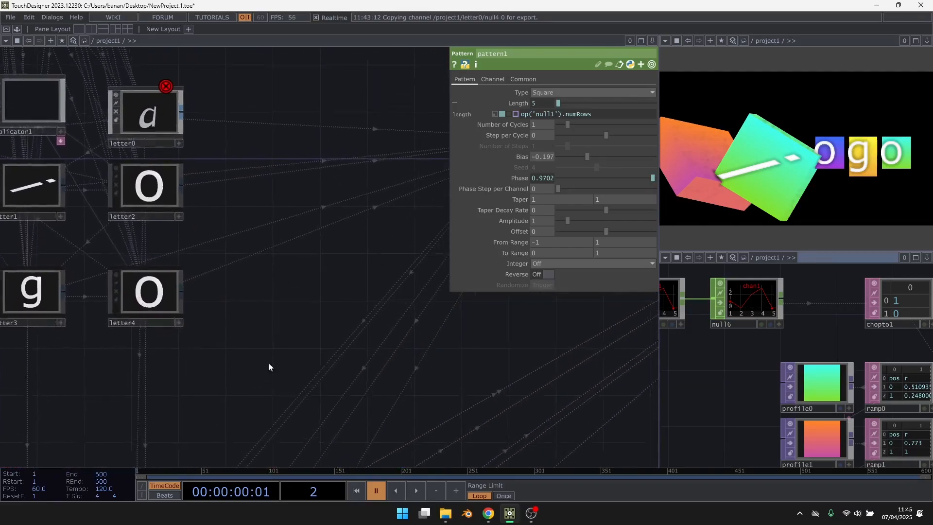
pyautogui.moveTo(316, 331); pyautogui.dragTo(186, 395)
pyautogui.moveTo(410, 241); pyautogui.dragTo(340, 268)
pyautogui.moveTo(336, 365); pyautogui.dragTo(141, 405)
pyautogui.moveTo(409, 260); pyautogui.dragTo(170, 283)
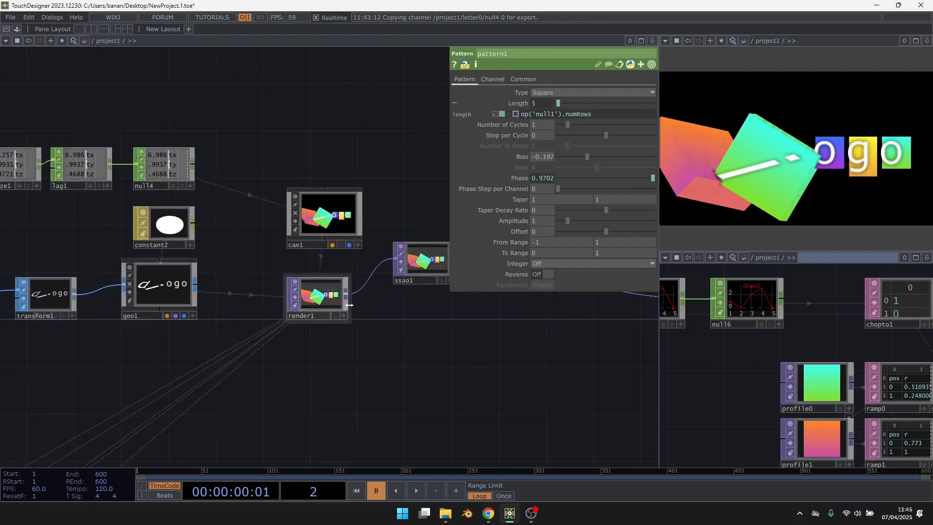
pyautogui.scroll(6, 300, 285)
pyautogui.scroll(-5, 396, 302)
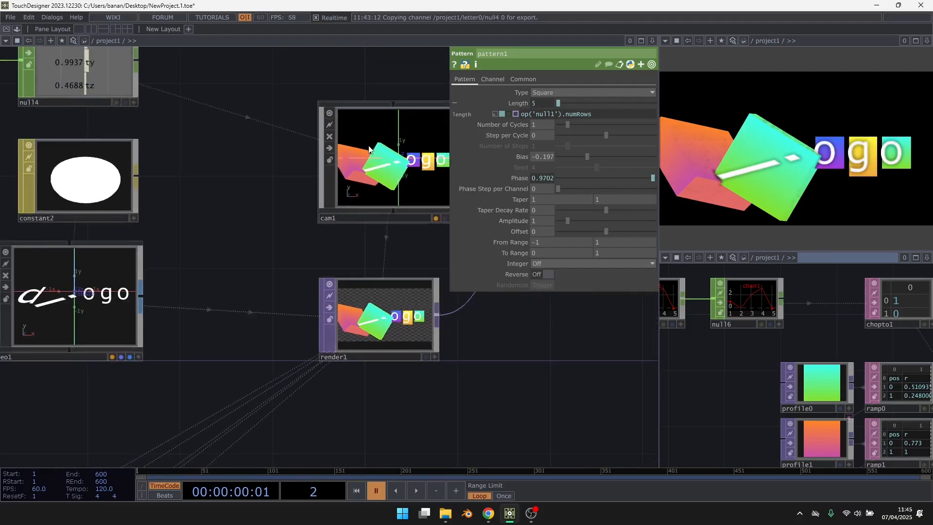
# Step: Orbit the camera in cam1's active viewer to see the letters and boxes from the side
pyautogui.click(340, 194)
pyautogui.scroll(5, 262, 181)
pyautogui.moveTo(208, 216); pyautogui.dragTo(171, 257)
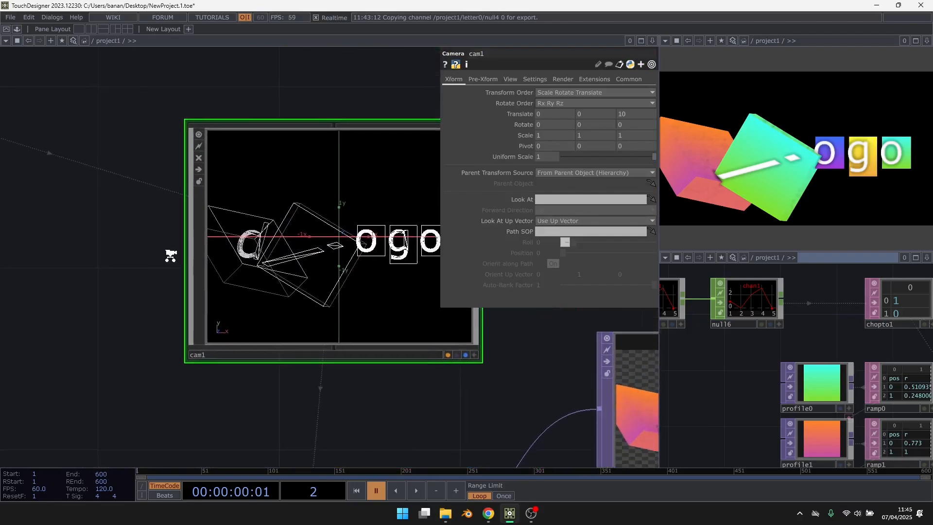
pyautogui.scroll(2, 171, 256)
pyautogui.moveTo(123, 311); pyautogui.dragTo(61, 327)
pyautogui.click(533, 412)
pyautogui.moveTo(262, 262); pyautogui.dragTo(538, 413)
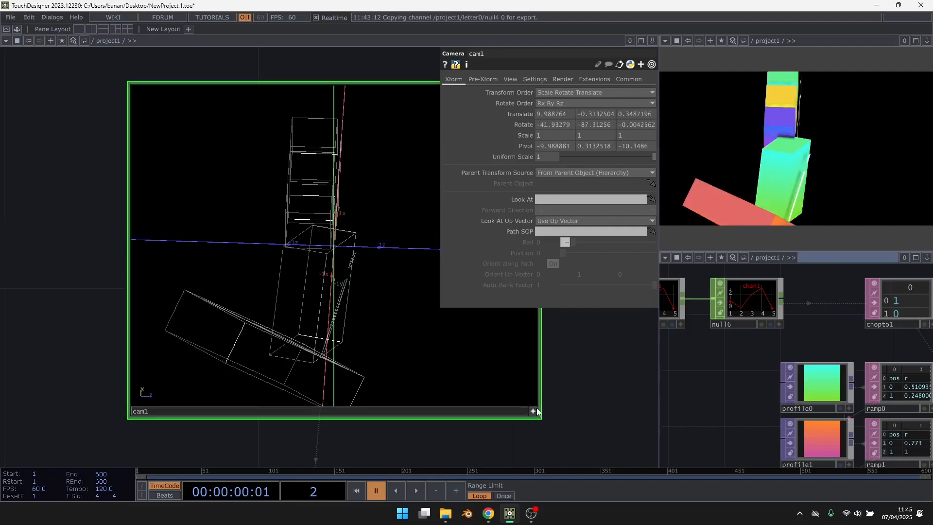
# Step: Deactivate cam1's viewer and undo the camera orbit and the last Bias change on pattern1
pyautogui.click(534, 410)
pyautogui.scroll(-3, 292, 200)
pyautogui.hotkey('ctrl', 'z')
pyautogui.hotkey('ctrl', 'z')
pyautogui.hotkey('ctrl', 'z')
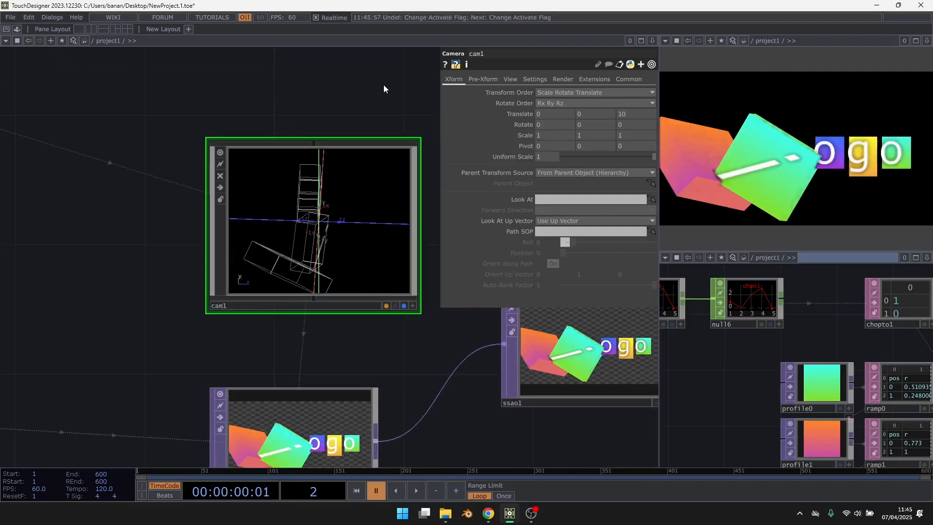
pyautogui.hotkey('ctrl', 'z')
pyautogui.hotkey('ctrl', 'z')
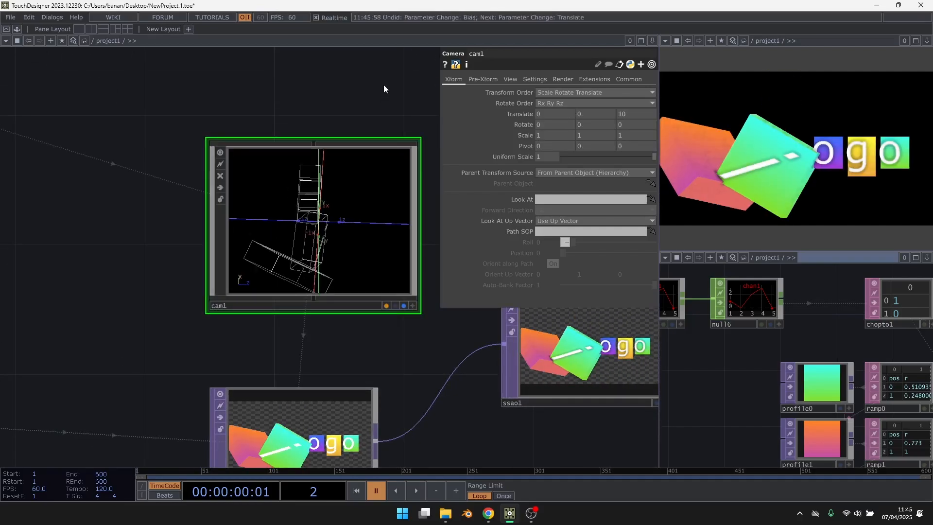
pyautogui.scroll(-2, 395, 134)
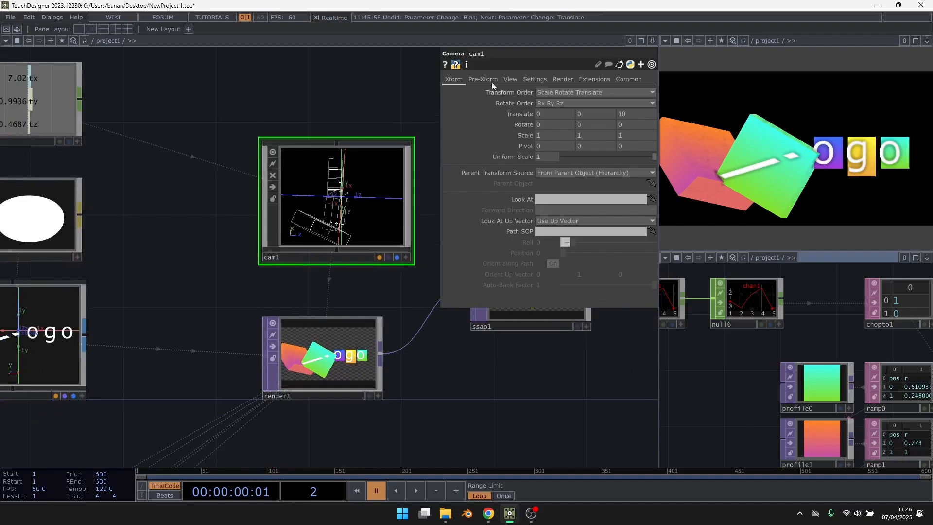
pyautogui.click(492, 82)
pyautogui.click(453, 79)
pyautogui.press('Delete')
pyautogui.hotkey('ctrl', 'z')
# Step: Inside letter0, set transform6's Z translation to -0.2 to shift the box rectangle farther behind the letter
pyautogui.scroll(-4, 379, 155)
pyautogui.moveTo(335, 258); pyautogui.dragTo(627, 233)
pyautogui.scroll(3, 181, 187)
pyautogui.click(340, 219)
pyautogui.press('i')
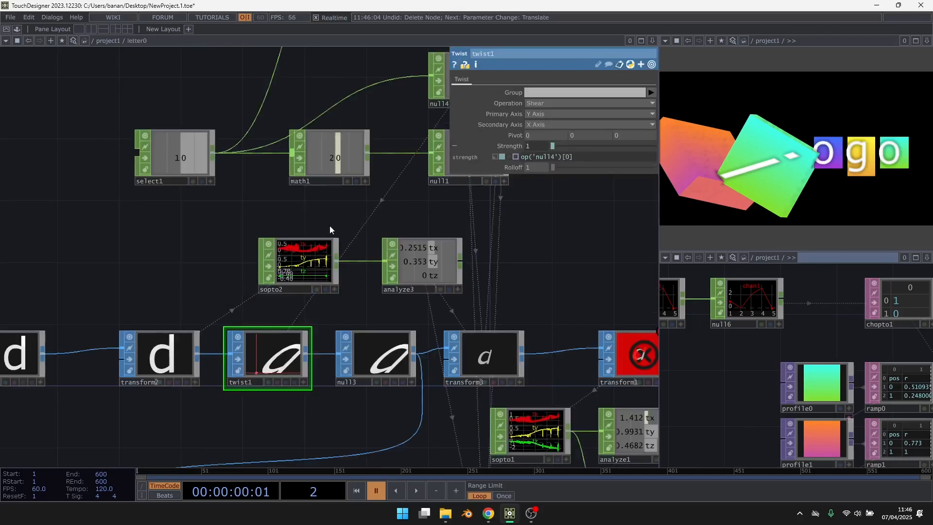
pyautogui.moveTo(231, 196); pyautogui.dragTo(261, 104)
pyautogui.click(363, 363)
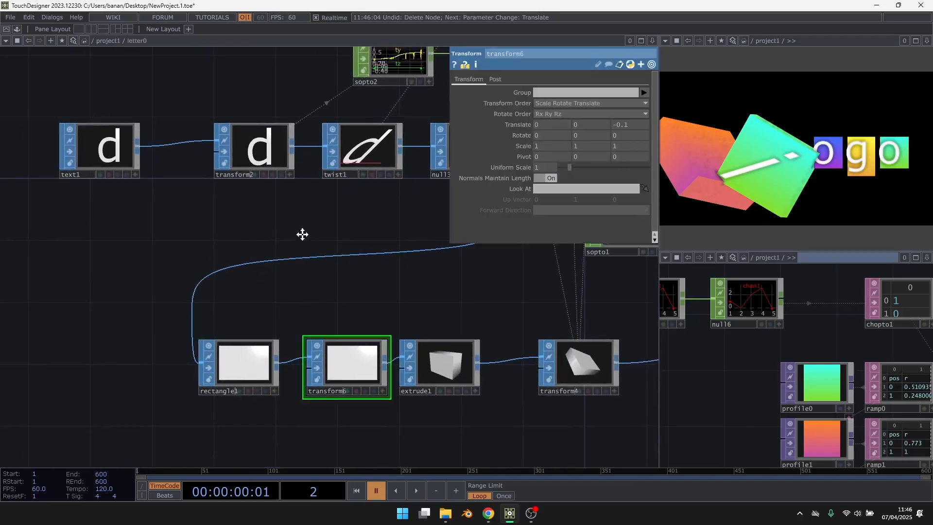
pyautogui.scroll(3, 302, 233)
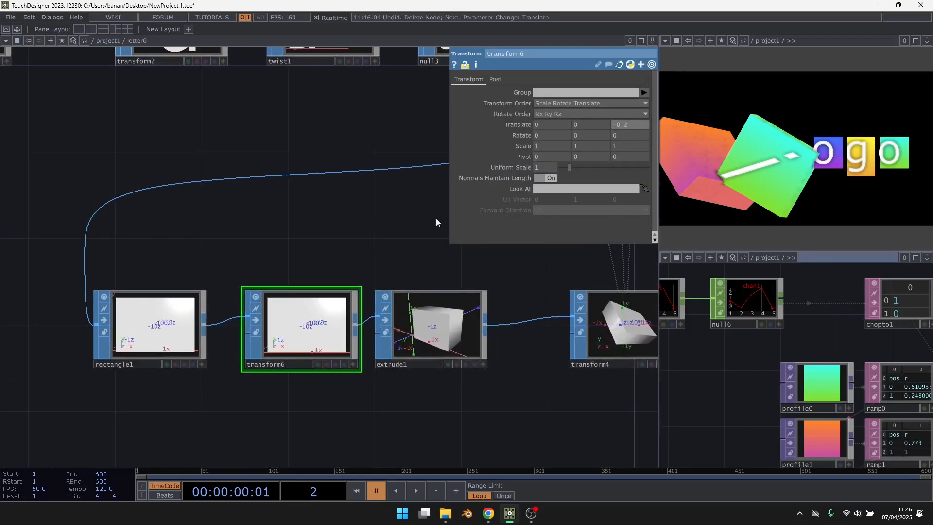
pyautogui.click(389, 208)
# Step: Return to project1, recreate all operators of replicator1 from letter0, and briefly play the animation to check the boxes
pyautogui.press('u')
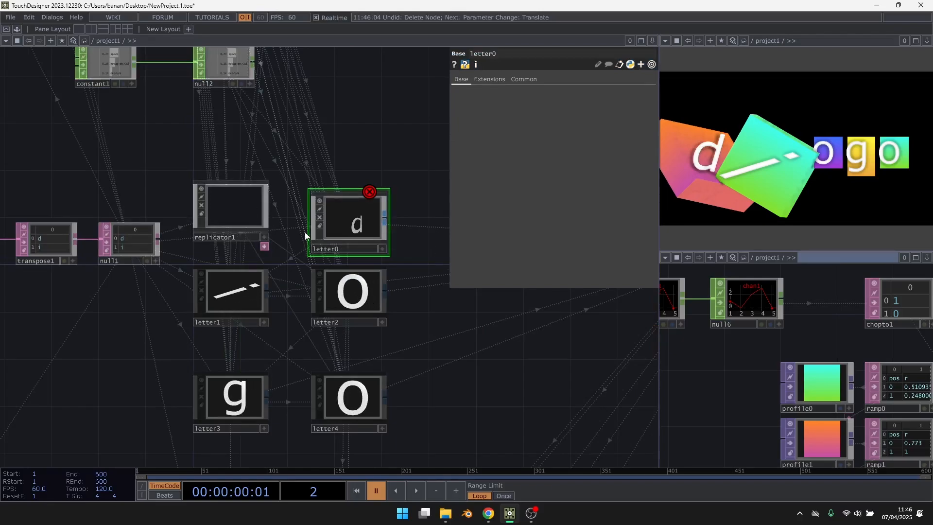
pyautogui.scroll(-4, 301, 233)
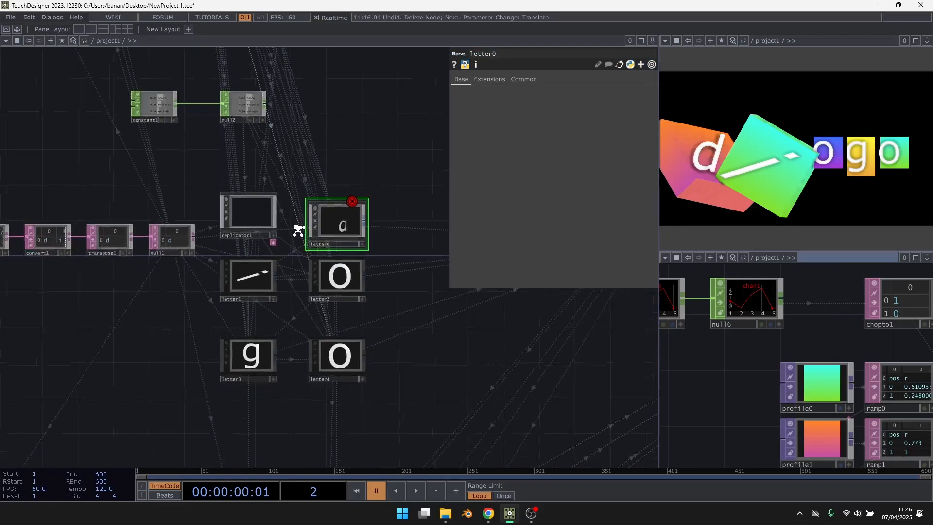
pyautogui.click(248, 209)
pyautogui.click(546, 273)
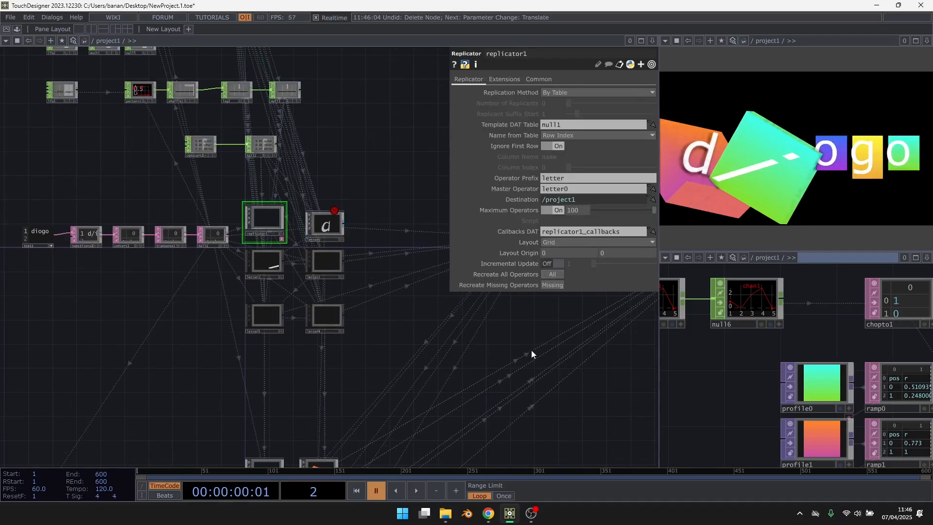
pyautogui.press('space')
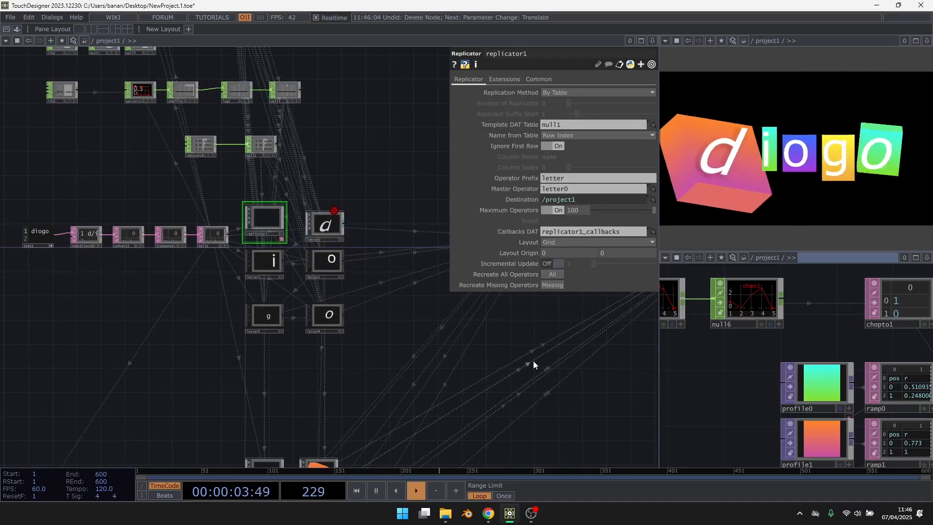
pyautogui.press('space')
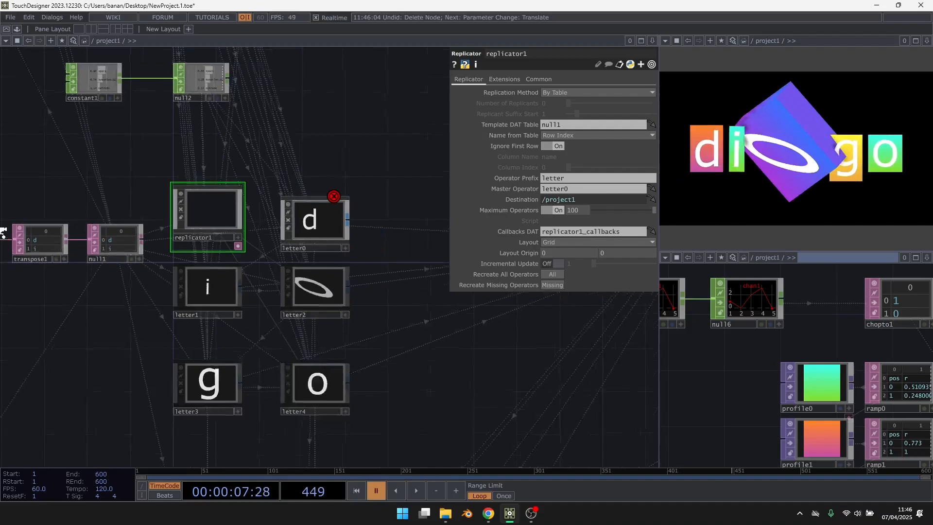
# Step: Find ssao1 near the render, move it slightly away from render1, and turn off Combine with Color
pyautogui.scroll(-6, 3, 233)
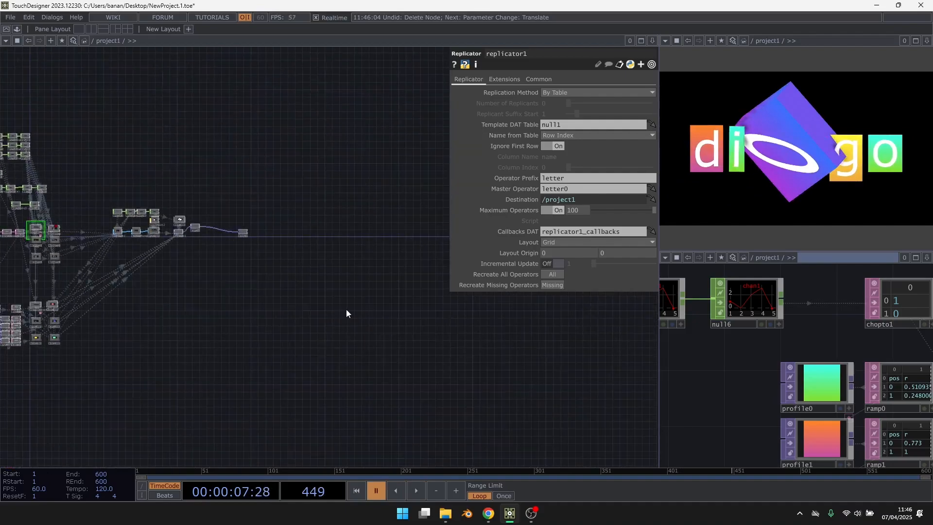
pyautogui.moveTo(206, 238); pyautogui.dragTo(193, 253)
pyautogui.scroll(8, 193, 253)
pyautogui.click(290, 243)
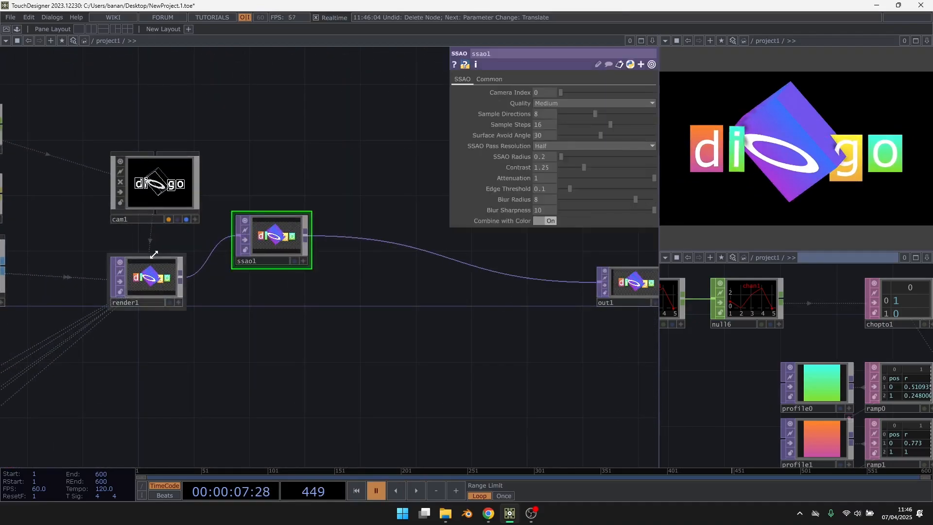
pyautogui.scroll(3, 290, 244)
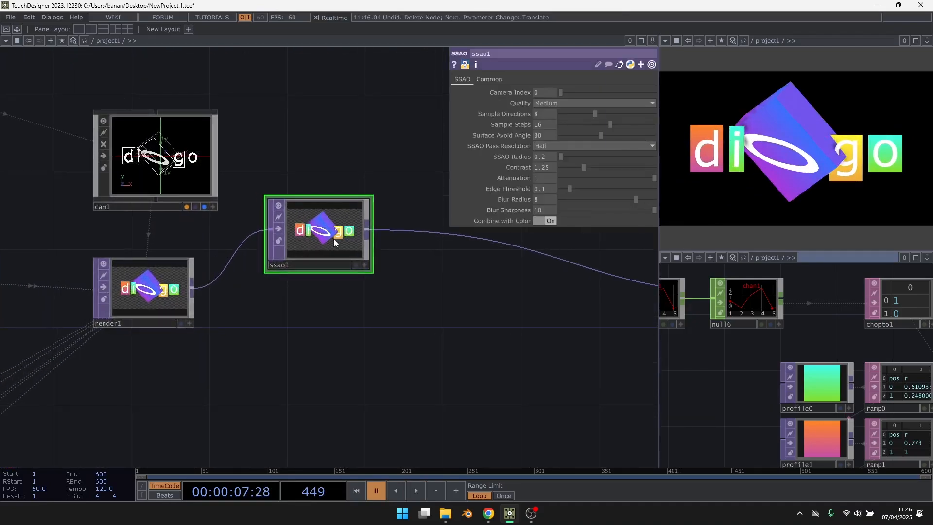
pyautogui.moveTo(334, 238); pyautogui.dragTo(353, 218)
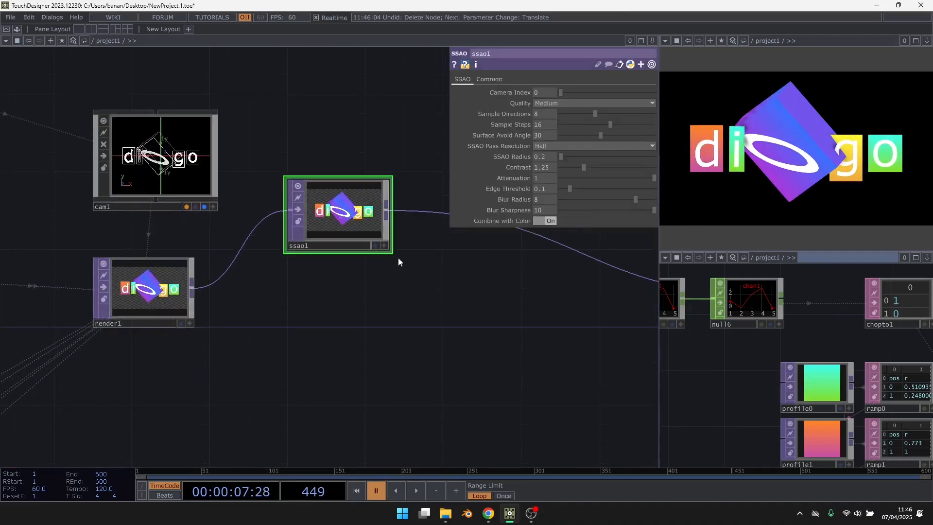
pyautogui.click(546, 221)
# Step: Insert a Limit TOP on the wire between ssao1 and out1, placed beside ssao1
pyautogui.scroll(3, 401, 282)
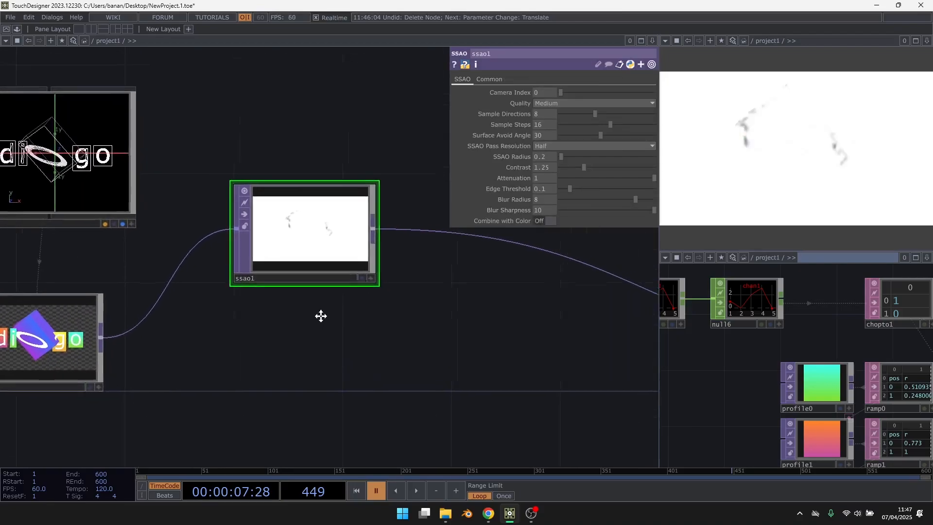
pyautogui.moveTo(321, 316); pyautogui.dragTo(284, 289)
pyautogui.rightClick(384, 220)
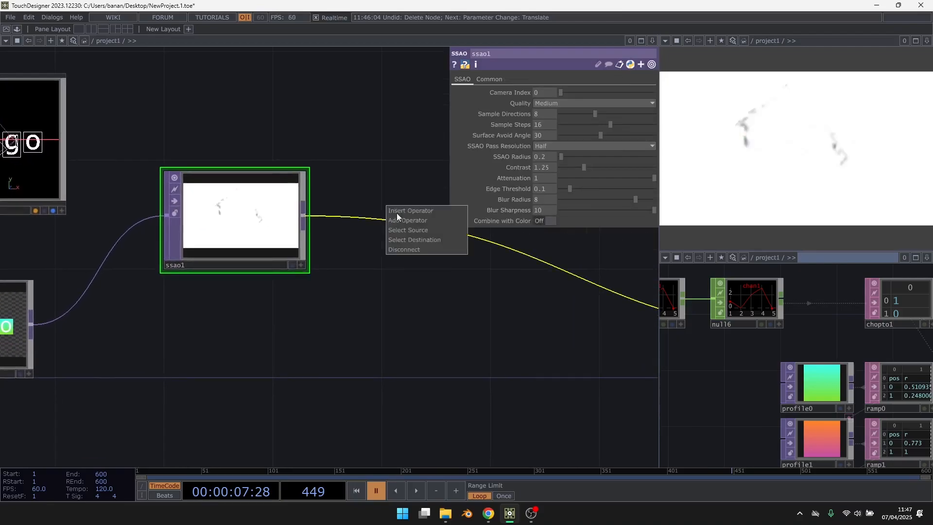
pyautogui.click(400, 211)
pyautogui.write('lim')
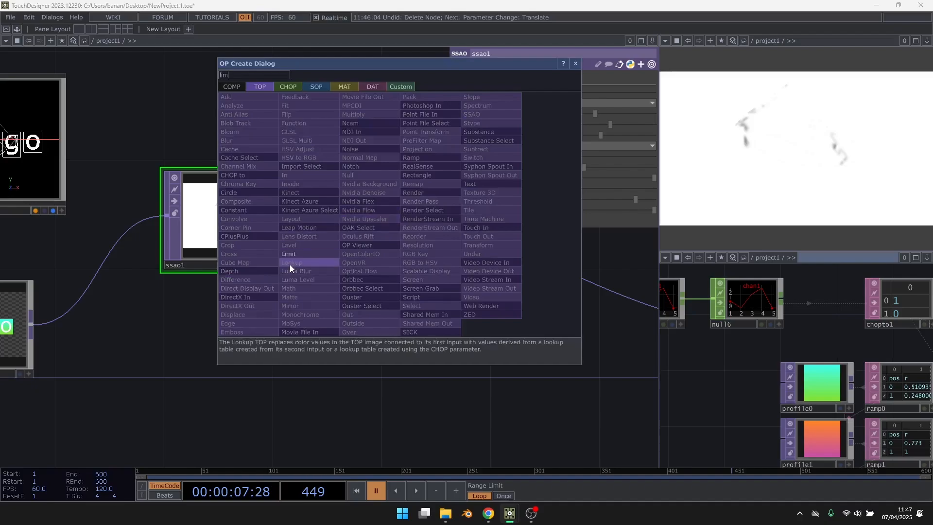
pyautogui.click(323, 254)
pyautogui.click(405, 215)
# Step: Add a Composite TOP to the network, below and beyond limit1
pyautogui.moveTo(370, 318); pyautogui.dragTo(277, 290)
pyautogui.press('Tab')
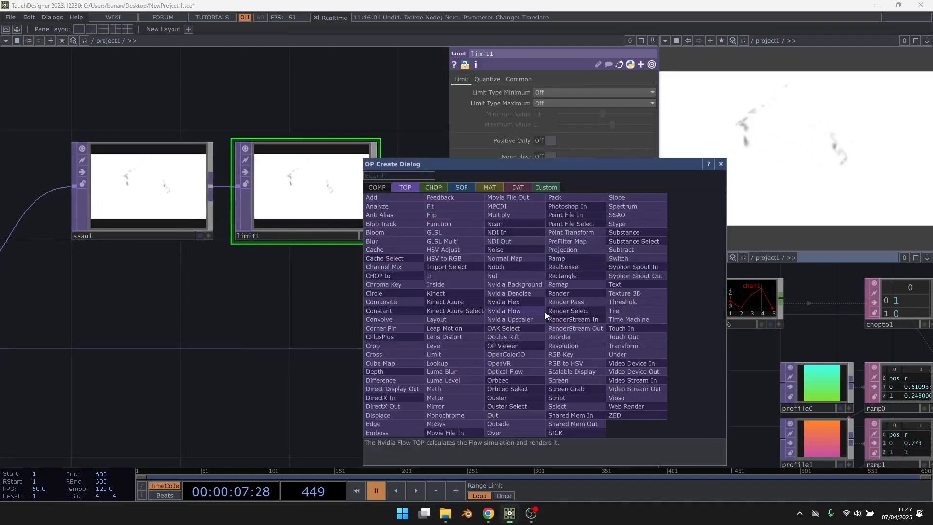
pyautogui.write('compo')
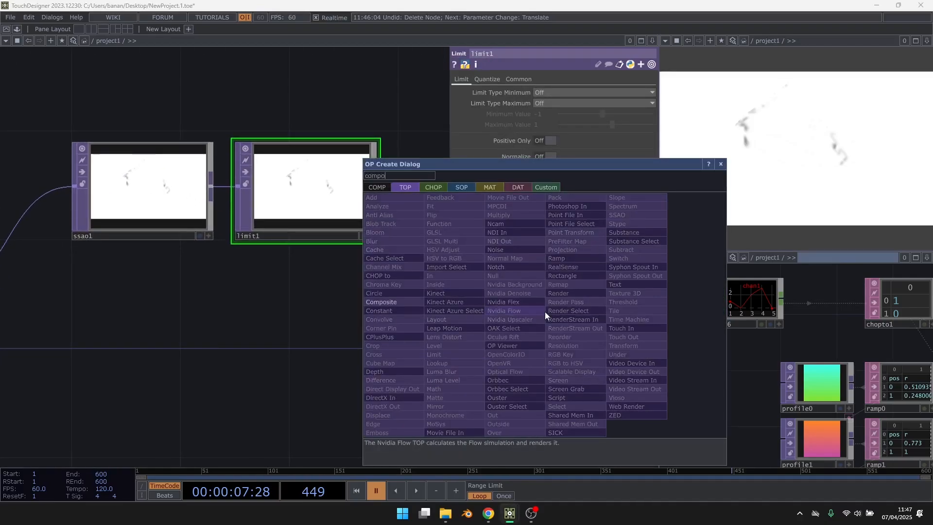
pyautogui.click(392, 302)
pyautogui.click(501, 309)
# Step: Wire render1 and limit1 into comp1 as its first and second inputs
pyautogui.scroll(-3, 467, 357)
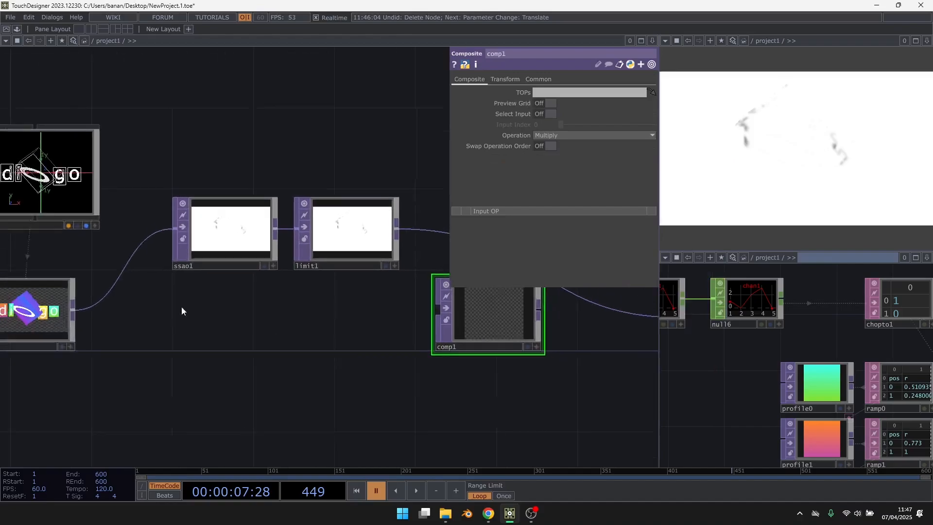
pyautogui.moveTo(90, 310); pyautogui.dragTo(436, 312)
pyautogui.moveTo(328, 373); pyautogui.dragTo(224, 349)
pyautogui.scroll(2, 302, 234)
pyautogui.moveTo(287, 195); pyautogui.dragTo(337, 303)
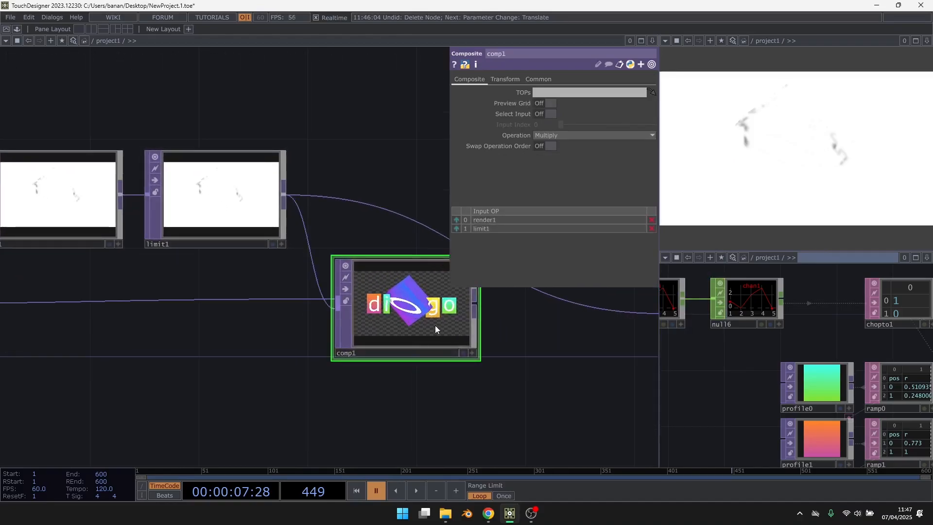
# Step: Connect comp1 to out1 and reorder comp1's inputs so limit1 comes before render1
pyautogui.moveTo(476, 305); pyautogui.dragTo(538, 291)
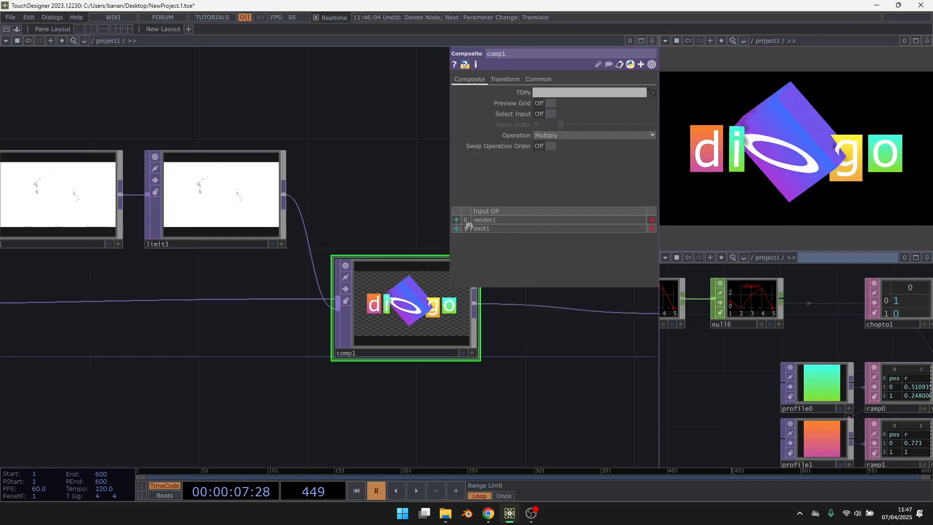
pyautogui.moveTo(457, 228); pyautogui.dragTo(457, 219)
pyautogui.scroll(2, 288, 273)
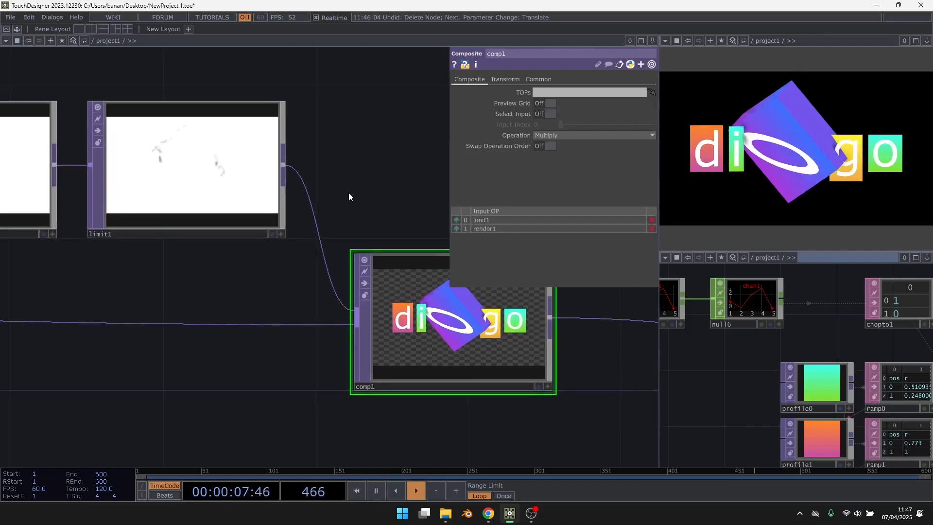
# Step: On limit1, set Quantize Value to Ceiling with a Value Step of 0.882
pyautogui.moveTo(232, 271); pyautogui.dragTo(343, 328)
pyautogui.click(285, 201)
pyautogui.scroll(2, 284, 199)
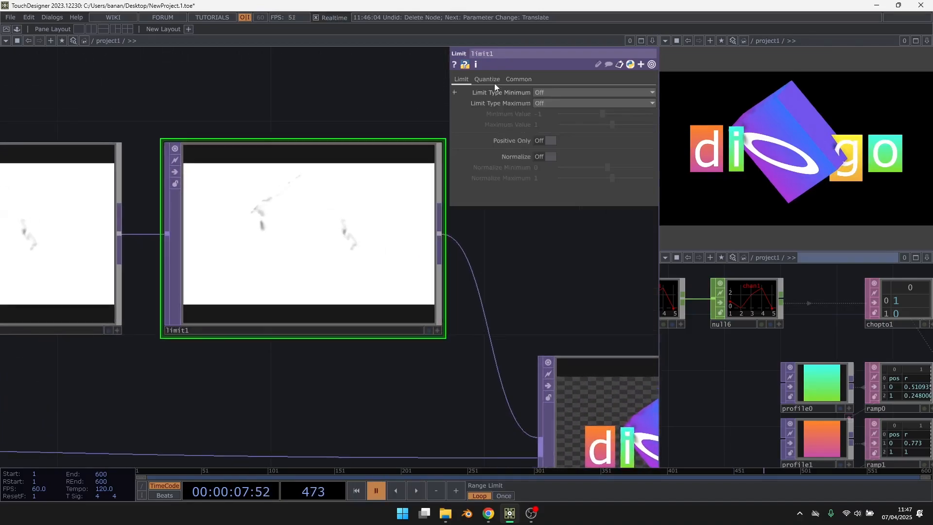
pyautogui.click(491, 79)
pyautogui.click(540, 92)
pyautogui.click(549, 111)
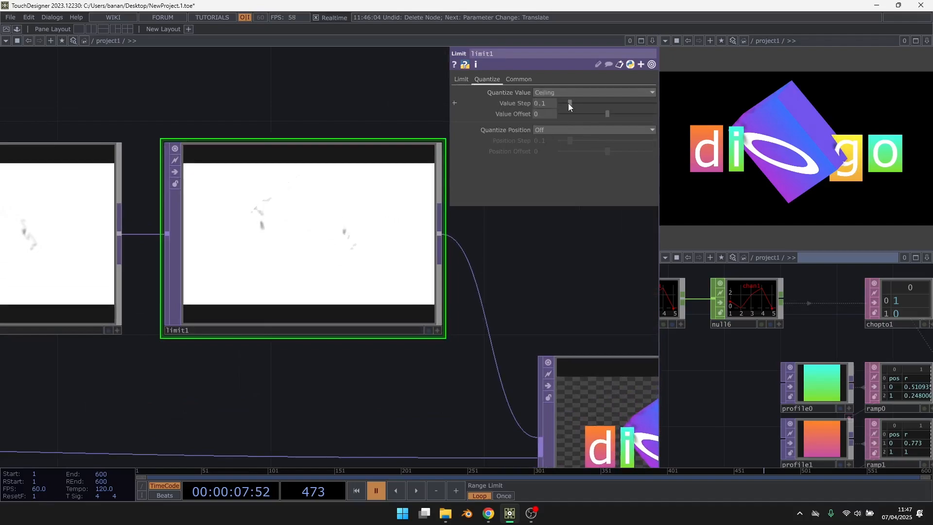
pyautogui.moveTo(569, 103); pyautogui.dragTo(643, 106)
# Step: On ssao1, set Sample Directions to 16, SSAO Radius to 0.8 and Contrast to 0.99
pyautogui.scroll(-3, 588, 265)
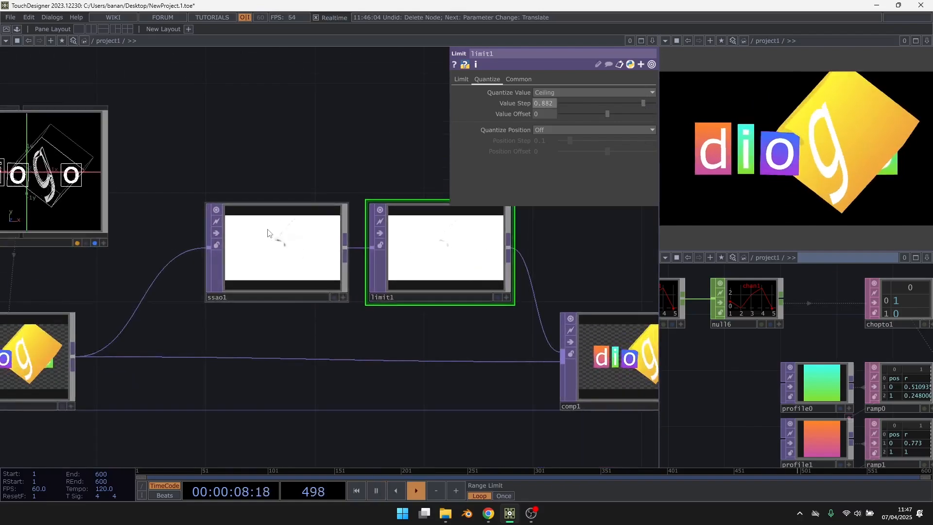
pyautogui.scroll(4, 267, 252)
pyautogui.click(292, 243)
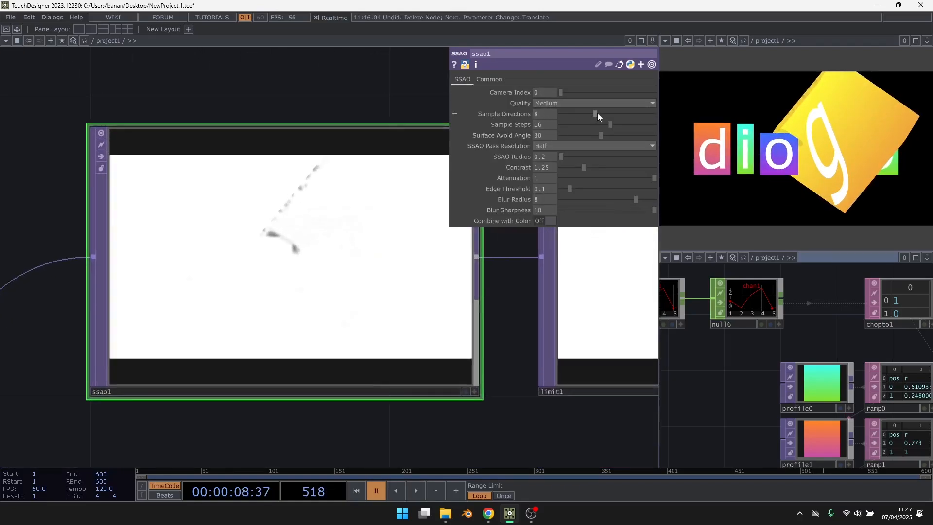
pyautogui.moveTo(598, 113); pyautogui.dragTo(644, 114)
pyautogui.moveTo(566, 157)
pyautogui.mouseDown()
pyautogui.moveTo(607, 166)
pyautogui.moveTo(582, 168)
pyautogui.moveTo(563, 156)
pyautogui.mouseUp()
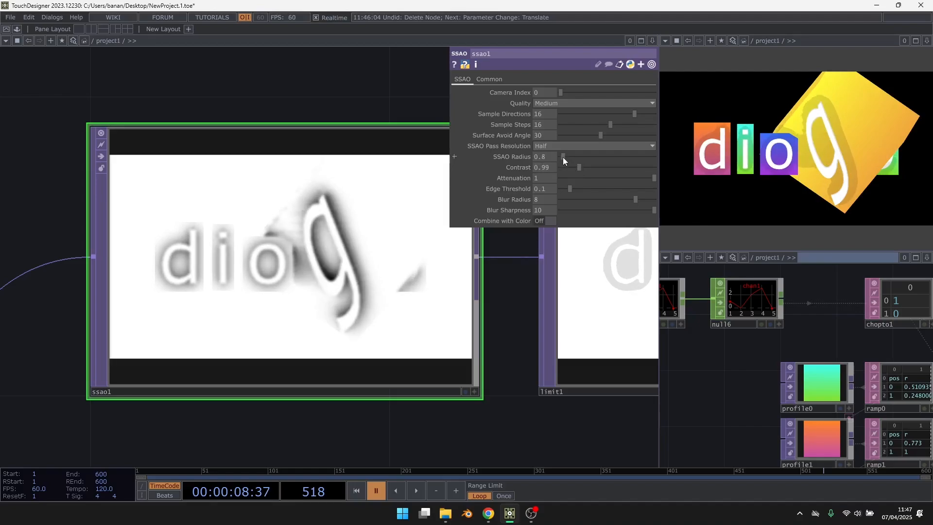
# Step: Test a Blur Radius of 18 on ssao1 during brief playback, and settle it at 8.76
pyautogui.moveTo(634, 198)
pyautogui.mouseDown()
pyautogui.moveTo(654, 197)
pyautogui.moveTo(559, 208)
pyautogui.moveTo(582, 216)
pyautogui.mouseUp()
pyautogui.moveTo(538, 199)
pyautogui.mouseDown(button='middle')
pyautogui.moveTo(542, 184)
pyautogui.moveTo(574, 183)
pyautogui.mouseUp(button='middle')
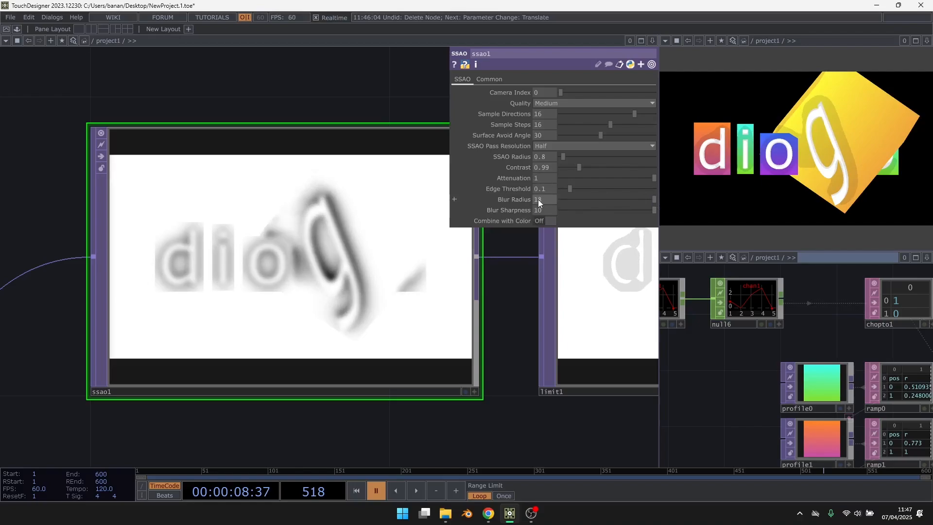
pyautogui.press('space')
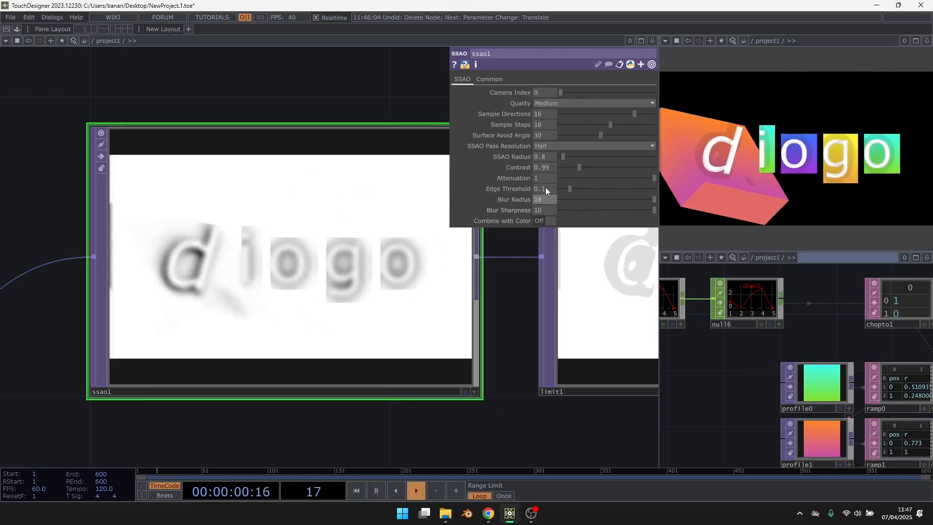
pyautogui.press('space')
pyautogui.moveTo(649, 198); pyautogui.dragTo(643, 200)
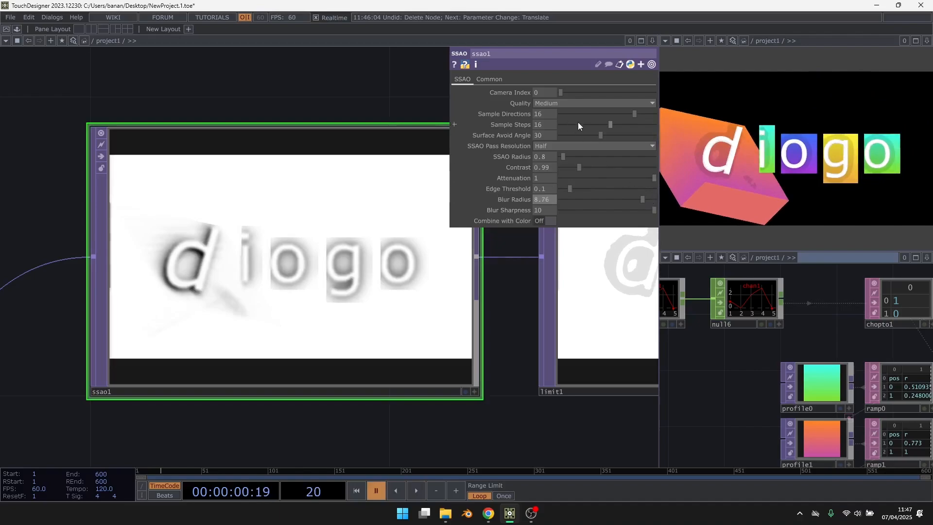
# Step: Refine ssao1 with Sample Steps 17, Surface Avoid Angle 58.8, Sample Directions 20 and SSAO Pass Resolution Full
pyautogui.click(612, 124)
pyautogui.moveTo(599, 137); pyautogui.dragTo(664, 117)
pyautogui.click(630, 115)
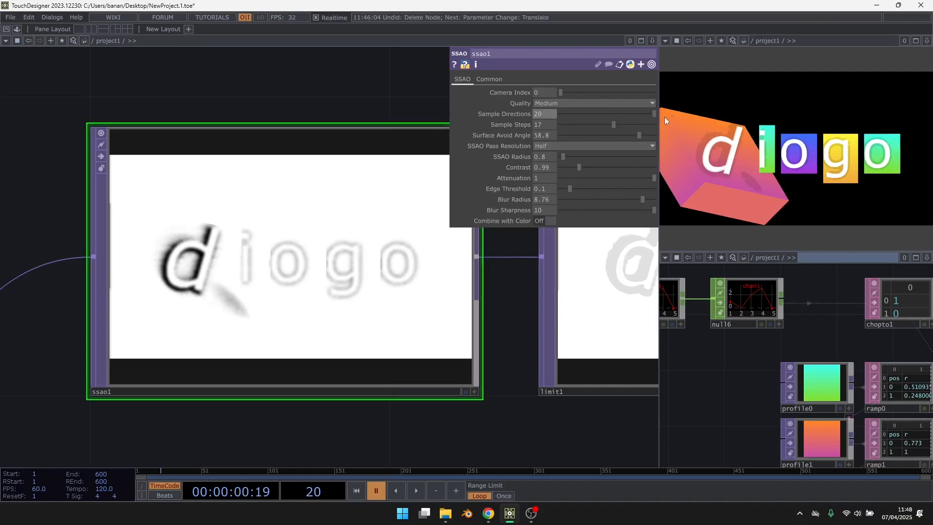
pyautogui.click(566, 149)
pyautogui.click(542, 156)
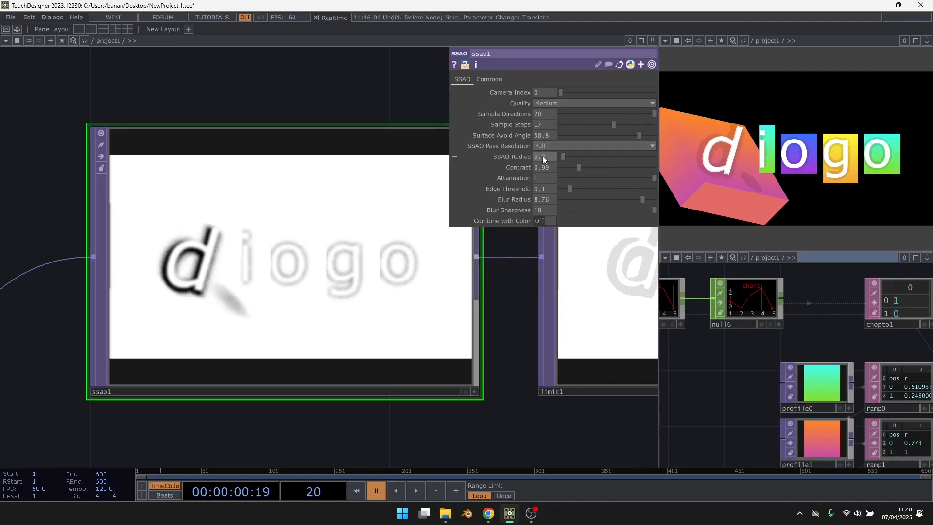
# Step: Play the animation and examine the shadows in ssao1 against the quantized result in limit1
pyautogui.press('space')
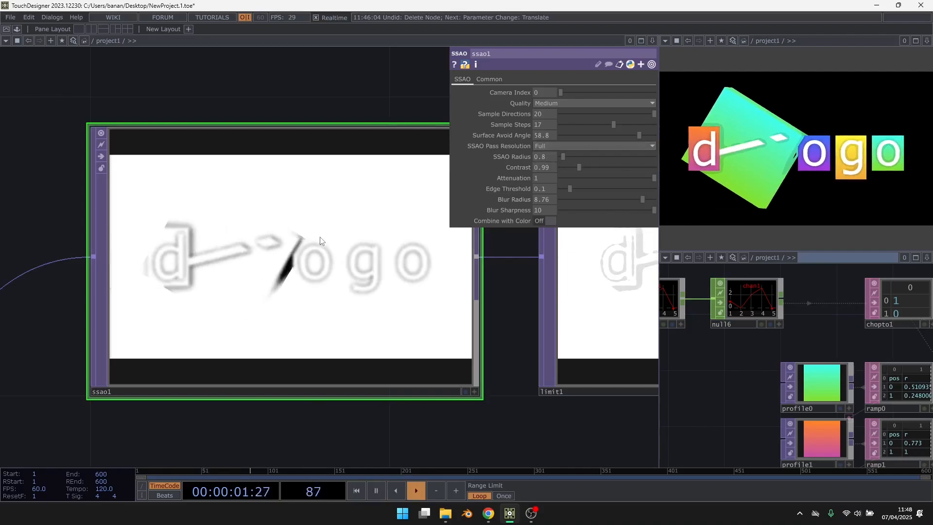
pyautogui.scroll(-1, 485, 311)
pyautogui.scroll(-1, 485, 312)
pyautogui.click(474, 340)
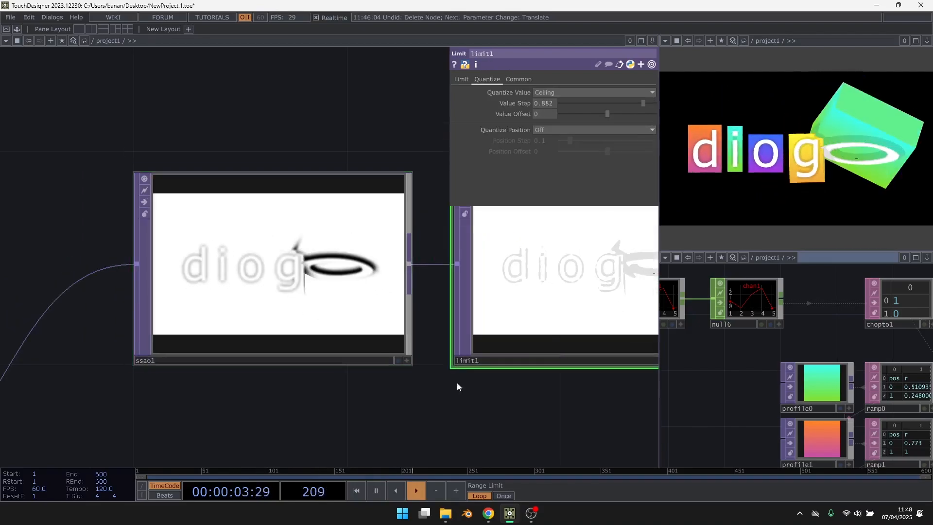
pyautogui.moveTo(402, 391); pyautogui.dragTo(386, 399)
# Step: Pause the animation, lower ssao1's Contrast to 0.34, and resume playback to check the shadows
pyautogui.click(354, 267)
pyautogui.press('space')
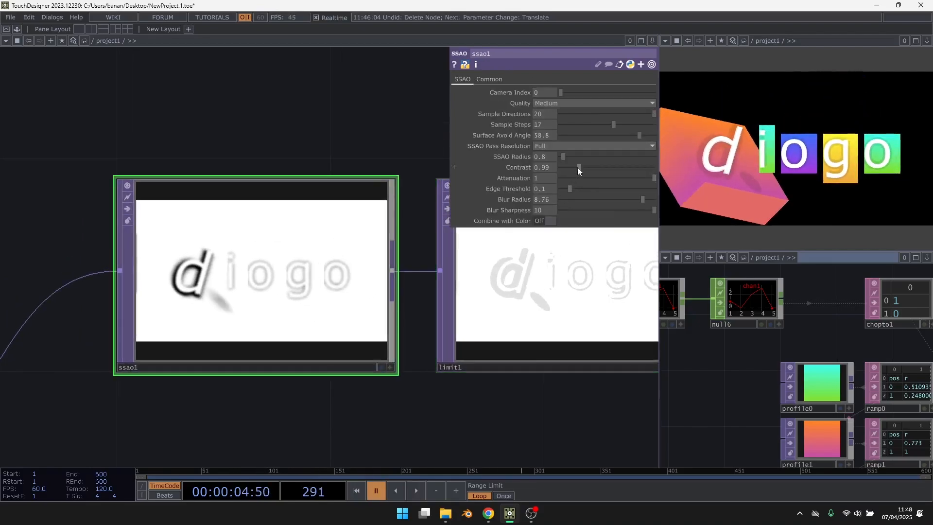
pyautogui.moveTo(578, 167); pyautogui.dragTo(567, 168)
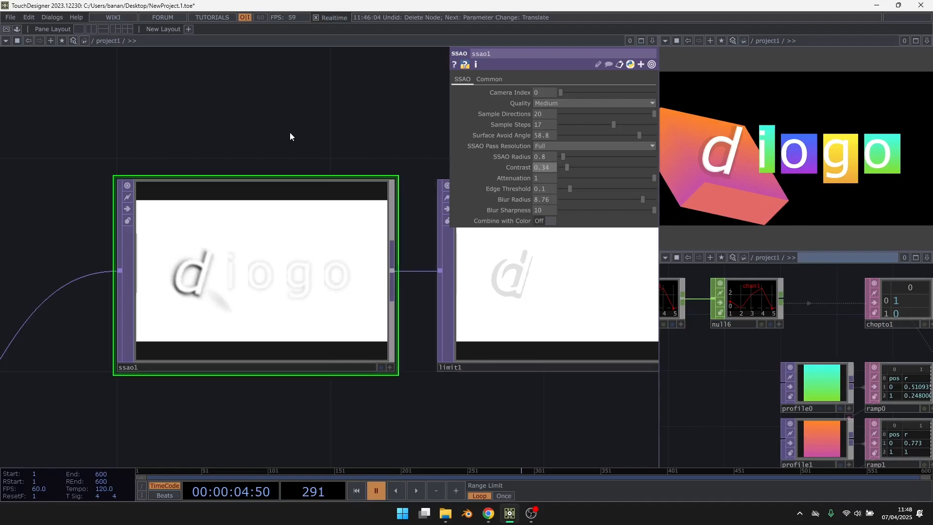
pyautogui.press('space')
pyautogui.scroll(-1, 208, 198)
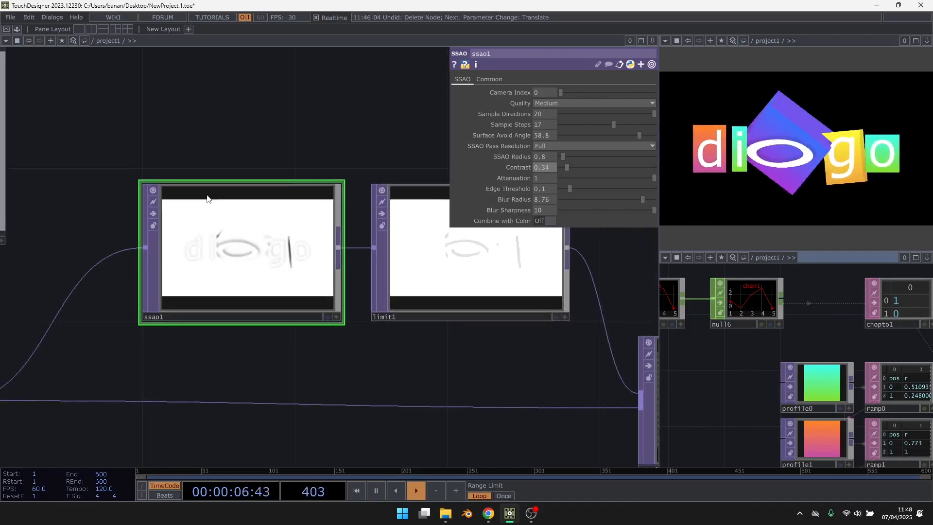